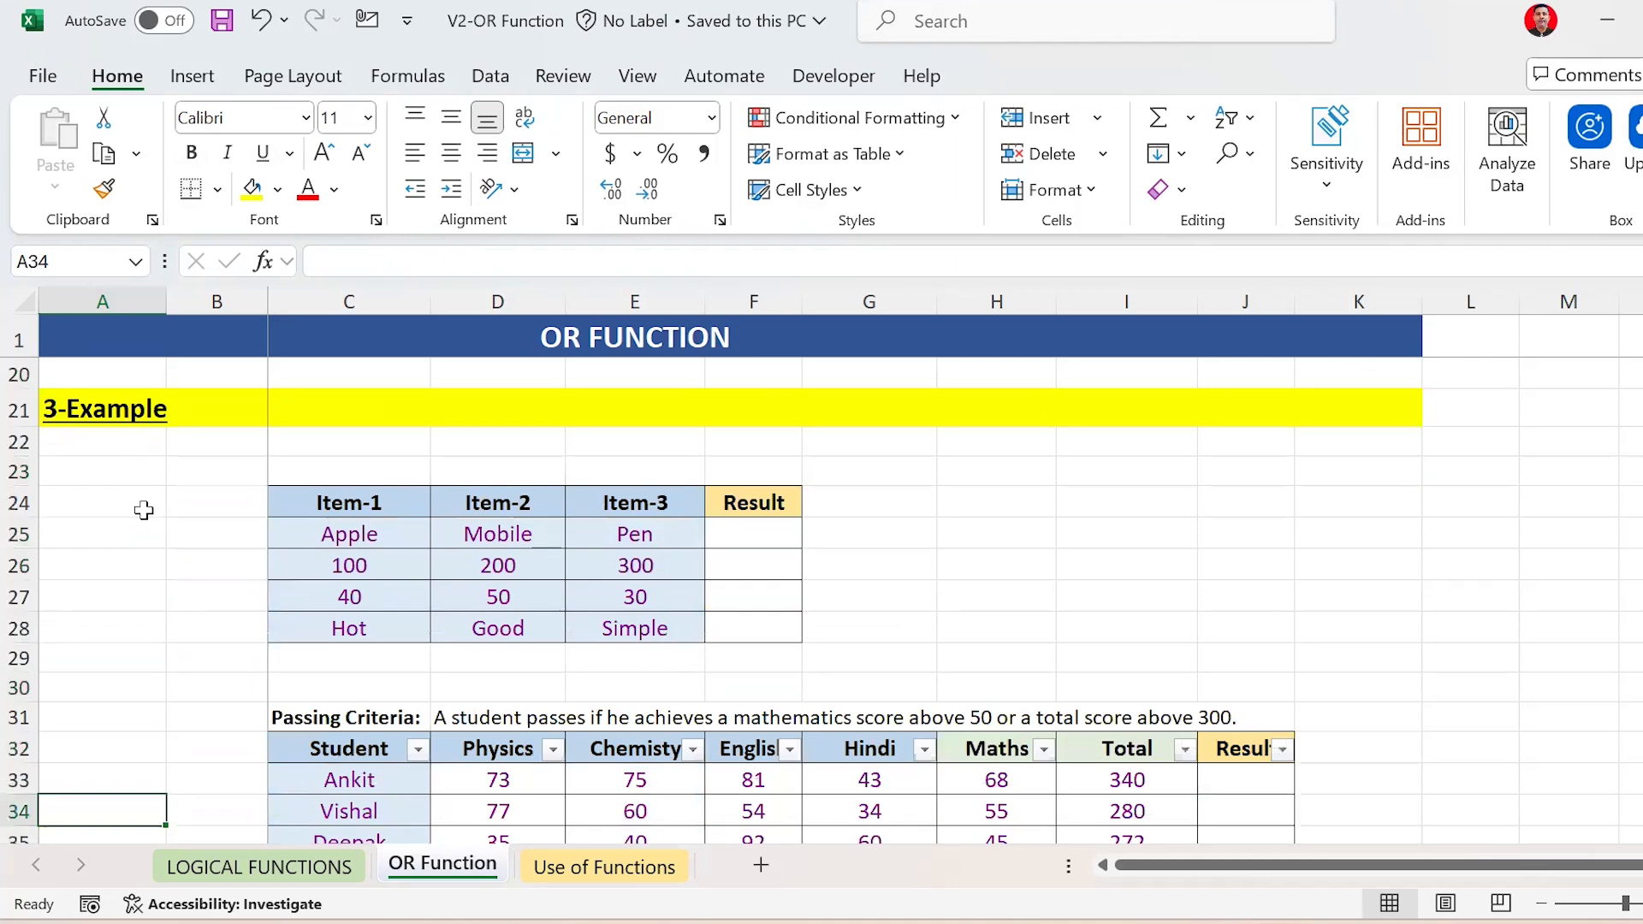
Look over the OR Function and Use of Functions sheets and read the OR function's description
{"action": "key", "text": "Page_Up"}
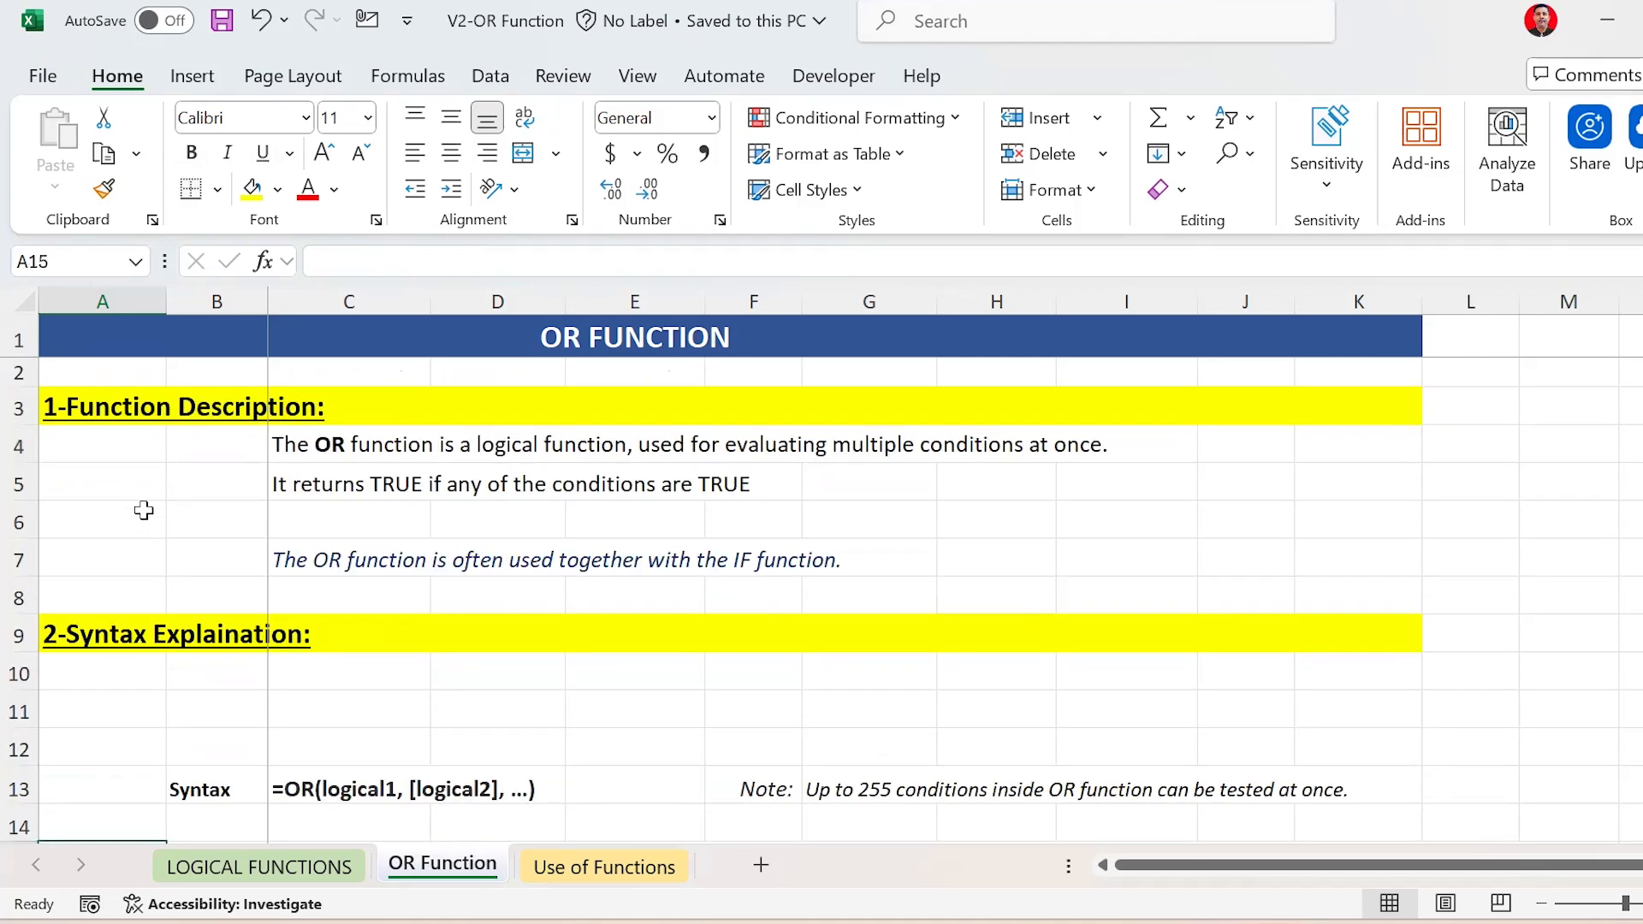
{"action": "left_click", "coordinate": [605, 866]}
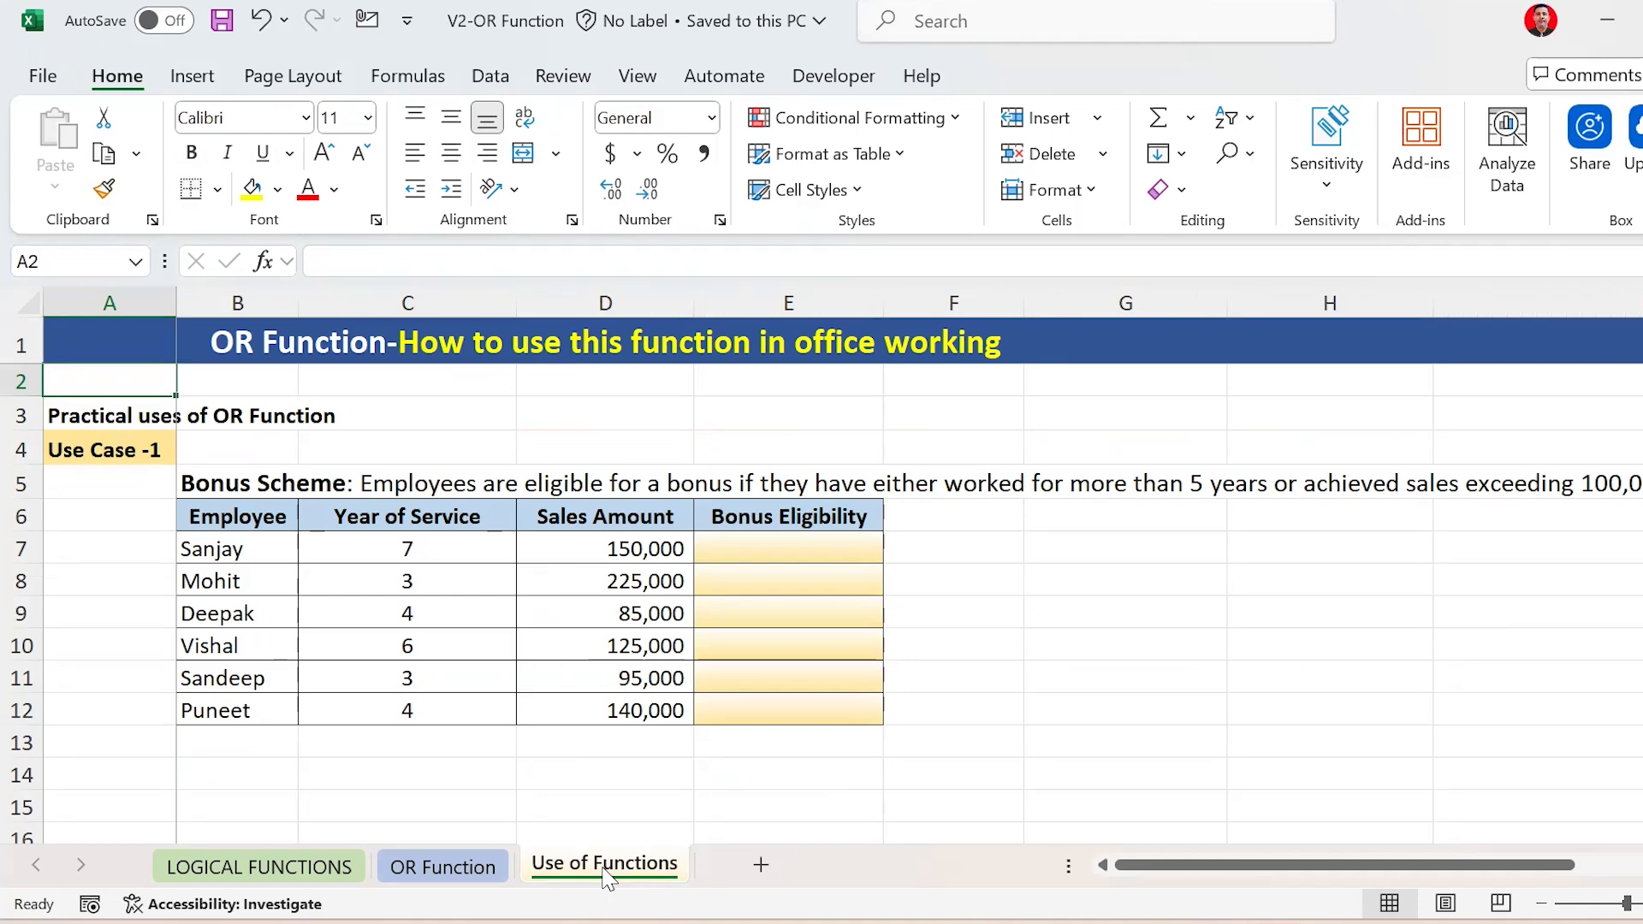
{"action": "left_click", "coordinate": [449, 868]}
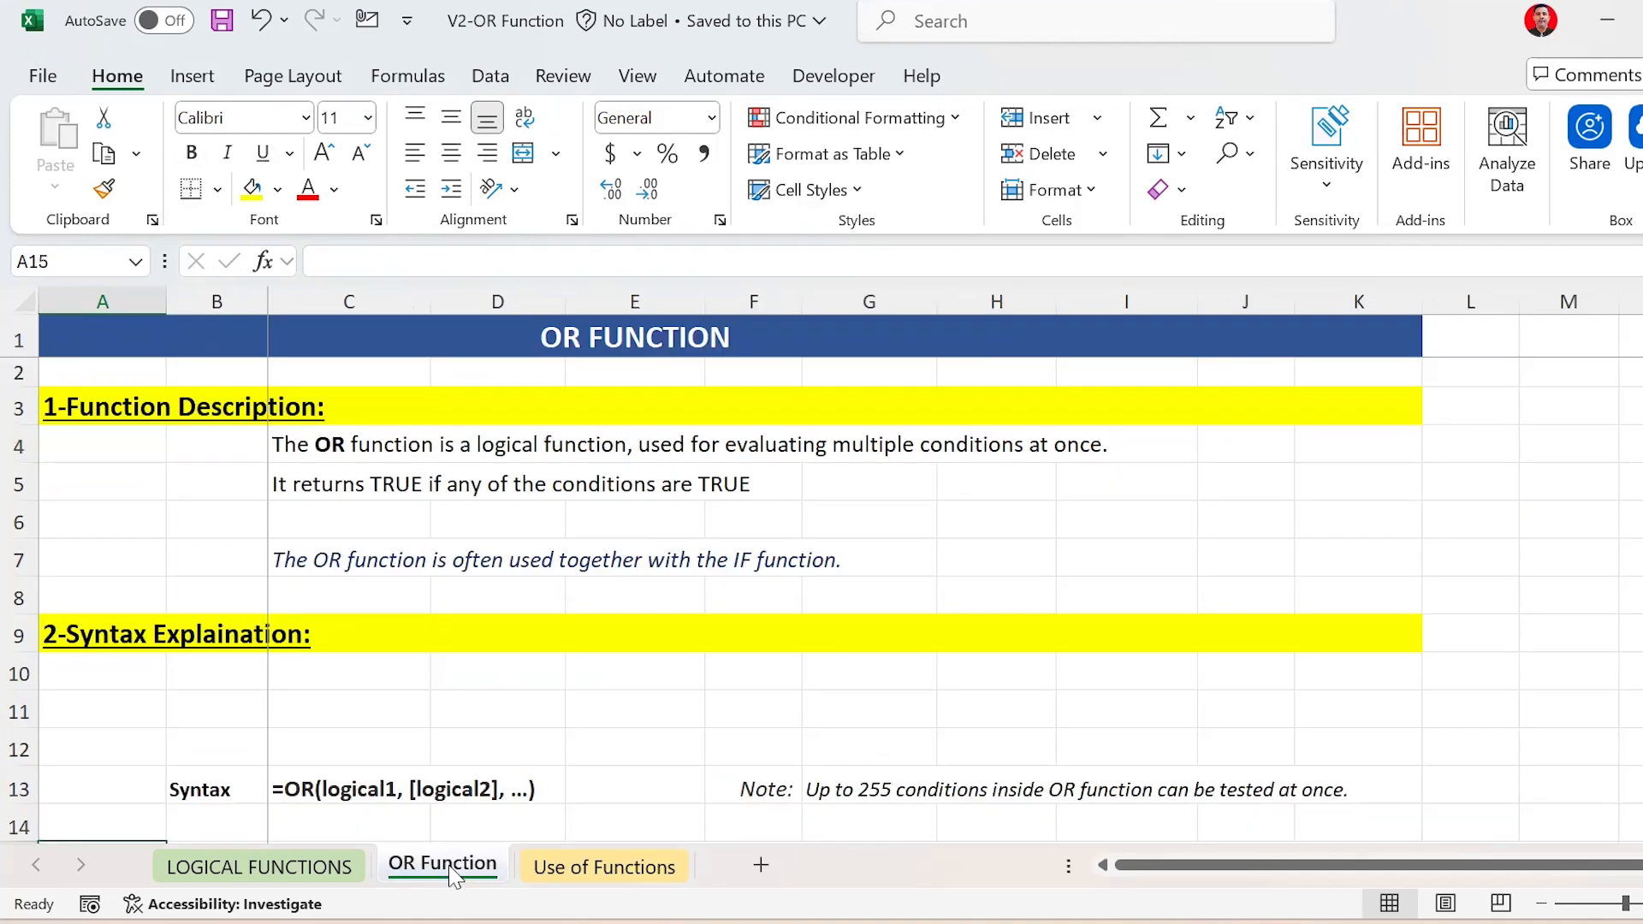
{"action": "left_click", "coordinate": [116, 524]}
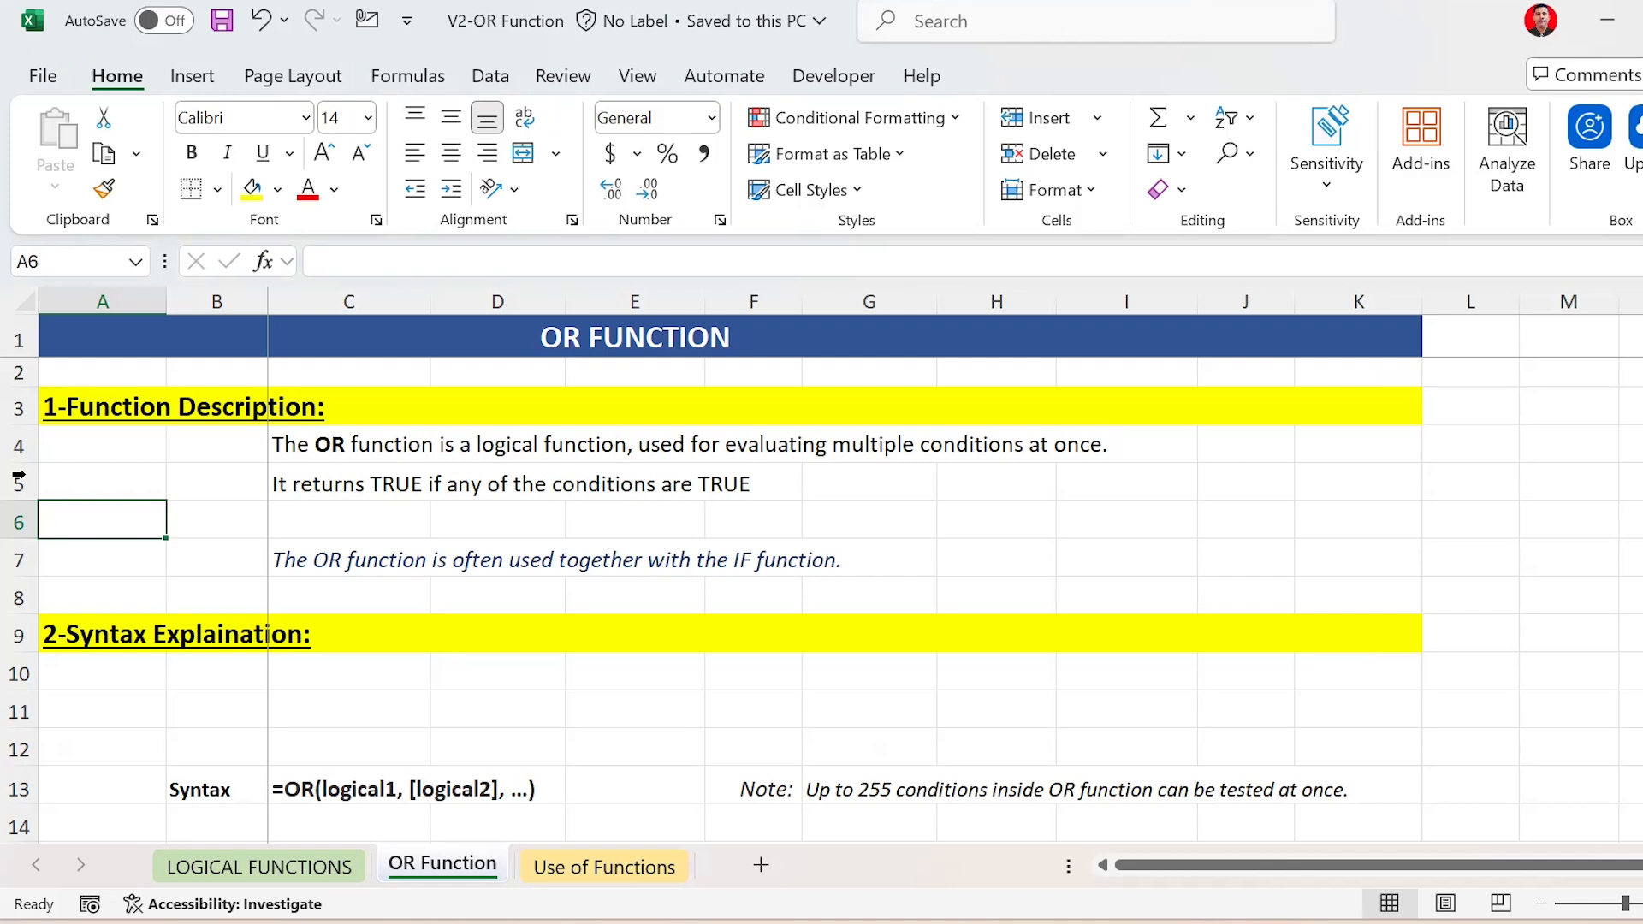
{"action": "left_click", "coordinate": [316, 489]}
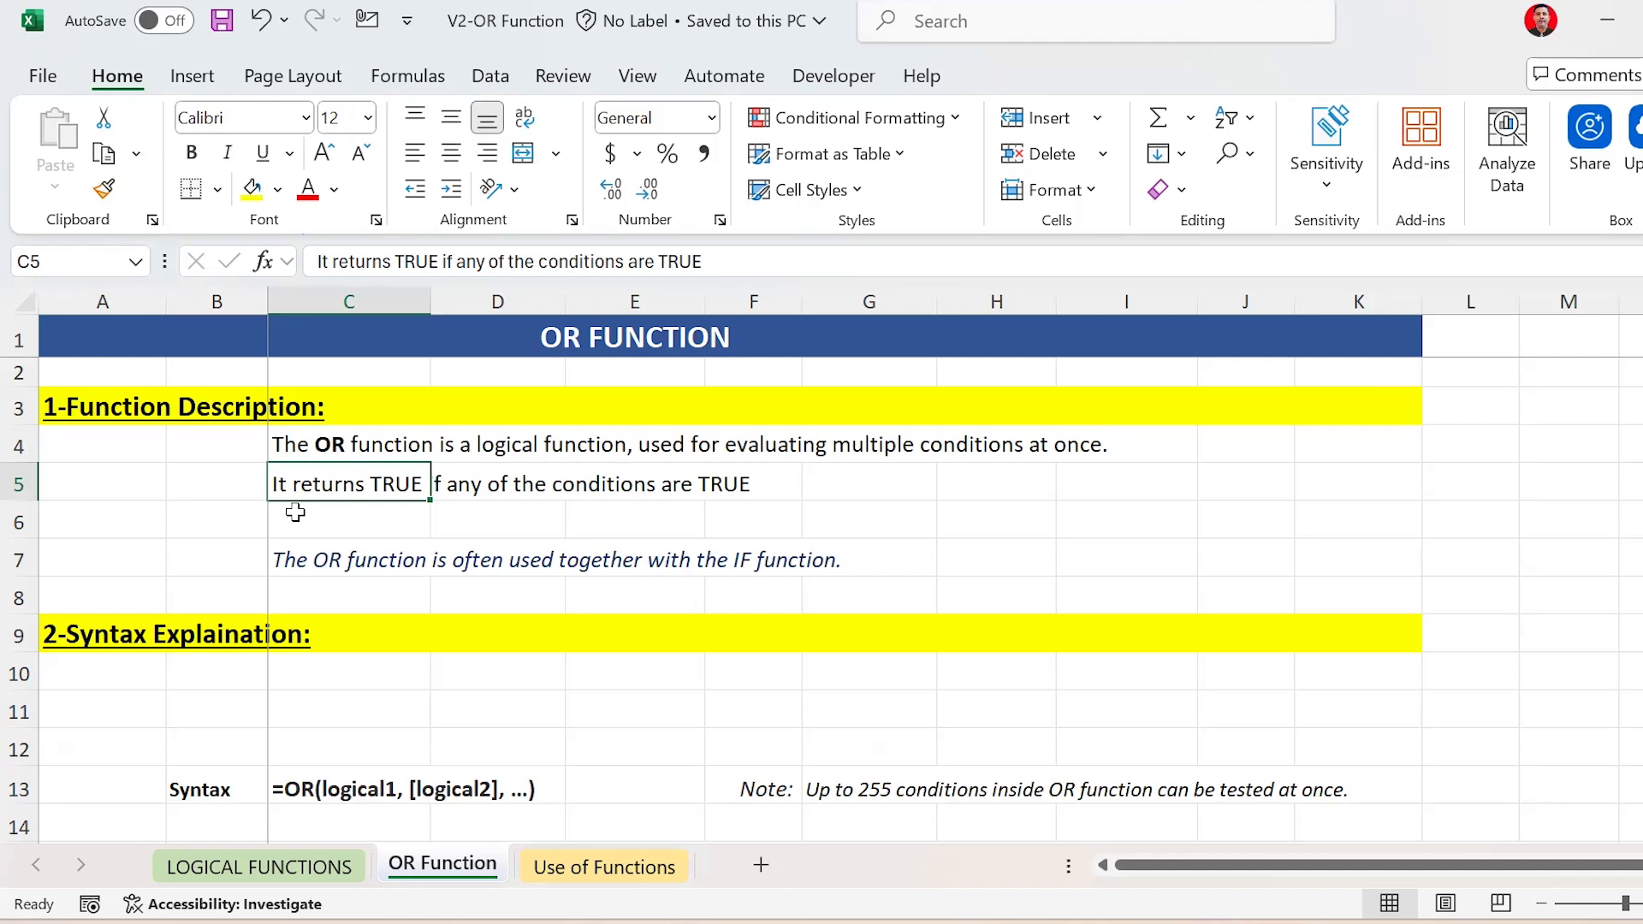
{"action": "left_click", "coordinate": [300, 568]}
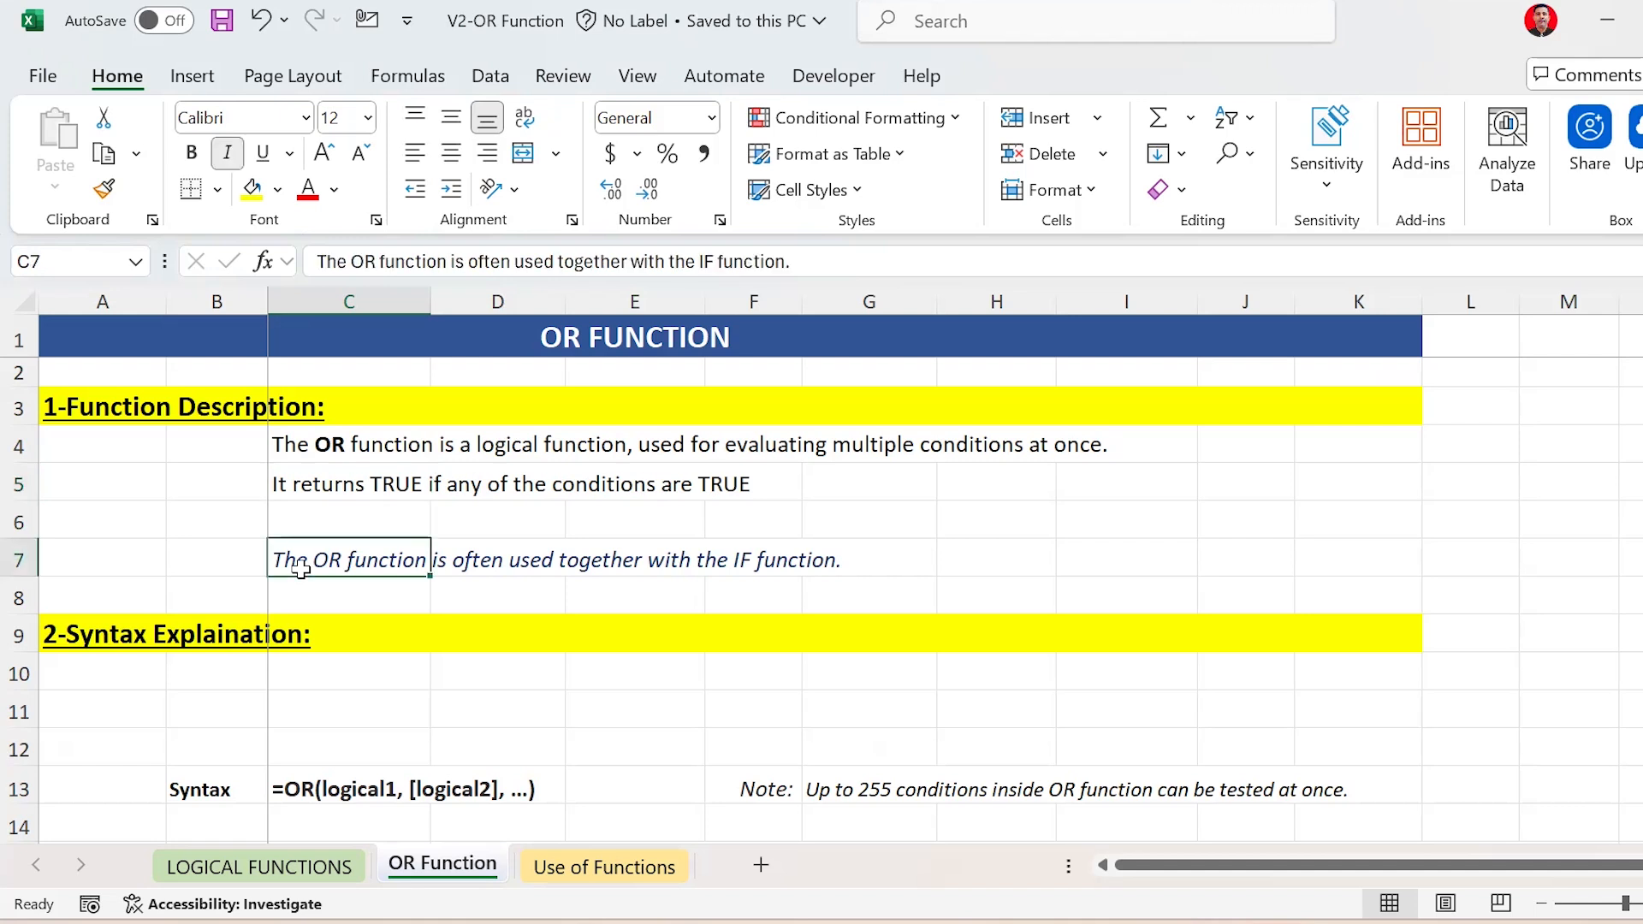
{"action": "key", "text": "Down"}
{"action": "key", "text": "Down"}
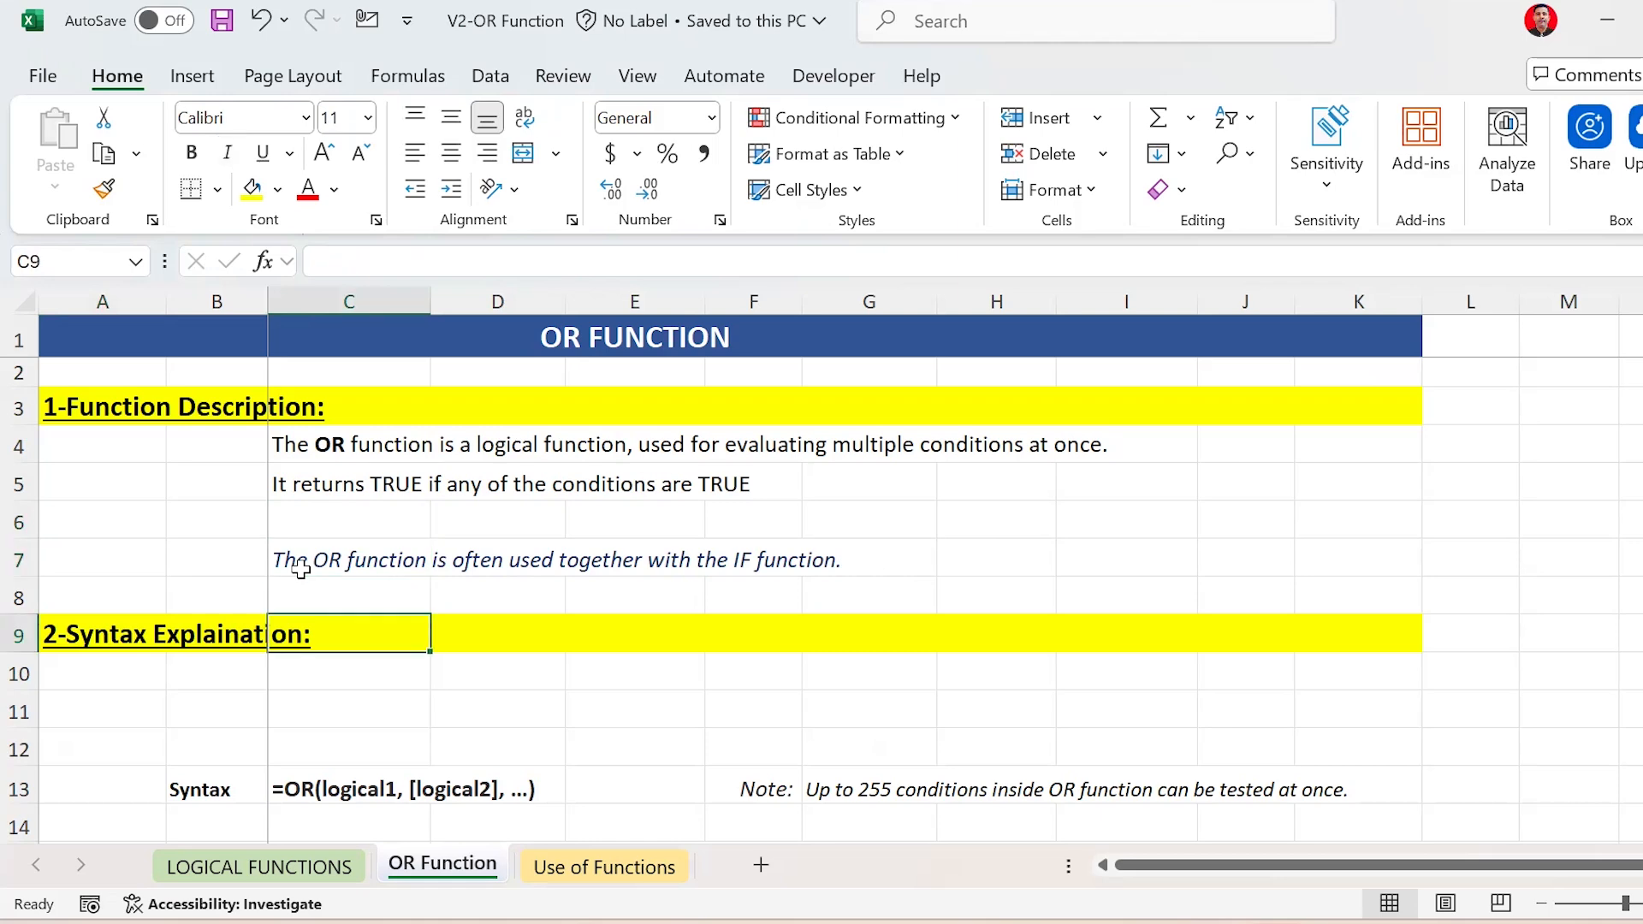
Examine the OR function's syntax line and the argument explanations beneath it on the OR Function sheet
{"action": "key", "text": "Down"}
{"action": "key", "text": "Down"}
{"action": "key", "text": "Down"}
{"action": "key", "text": "Down"}
{"action": "key", "text": "Down"}
{"action": "key", "text": "Down"}
{"action": "key", "text": "Down"}
{"action": "key", "text": "Down"}
{"action": "key", "text": "Down"}
{"action": "key", "text": "Down"}
{"action": "key", "text": "Down"}
{"action": "key", "text": "Down"}
{"action": "key", "text": "Down"}
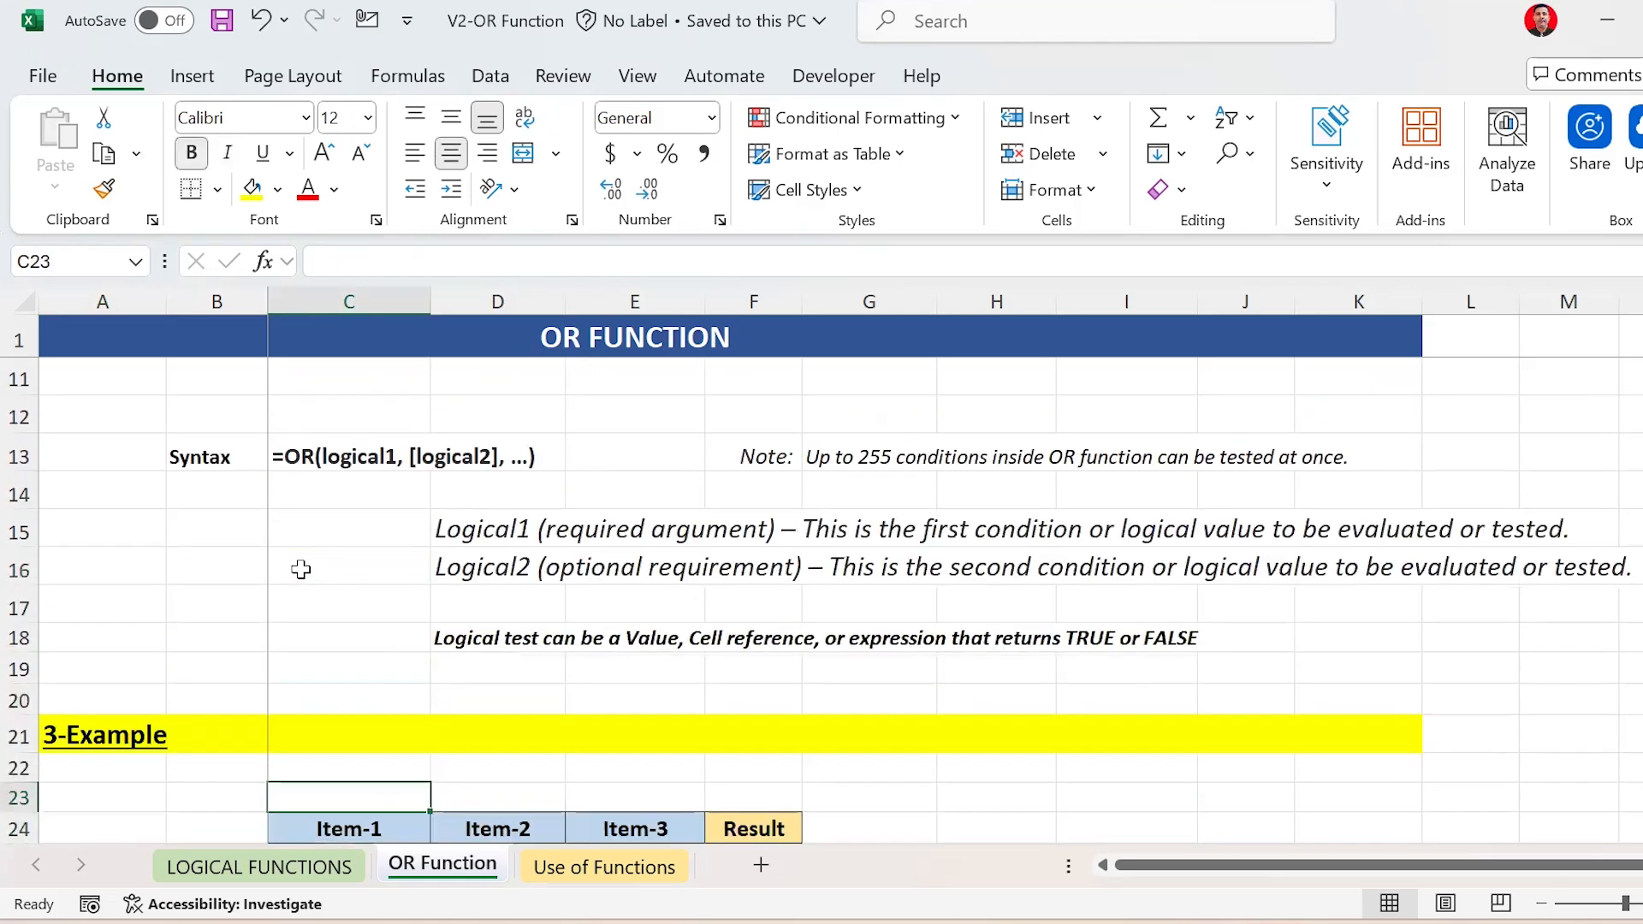
{"action": "key", "text": "Up"}
{"action": "key", "text": "Up"}
{"action": "key", "text": "Up"}
{"action": "key", "text": "Up"}
{"action": "key", "text": "Up"}
{"action": "key", "text": "Up"}
{"action": "key", "text": "Up"}
{"action": "key", "text": "Up"}
{"action": "key", "text": "Up"}
{"action": "key", "text": "Up"}
{"action": "key", "text": "Down"}
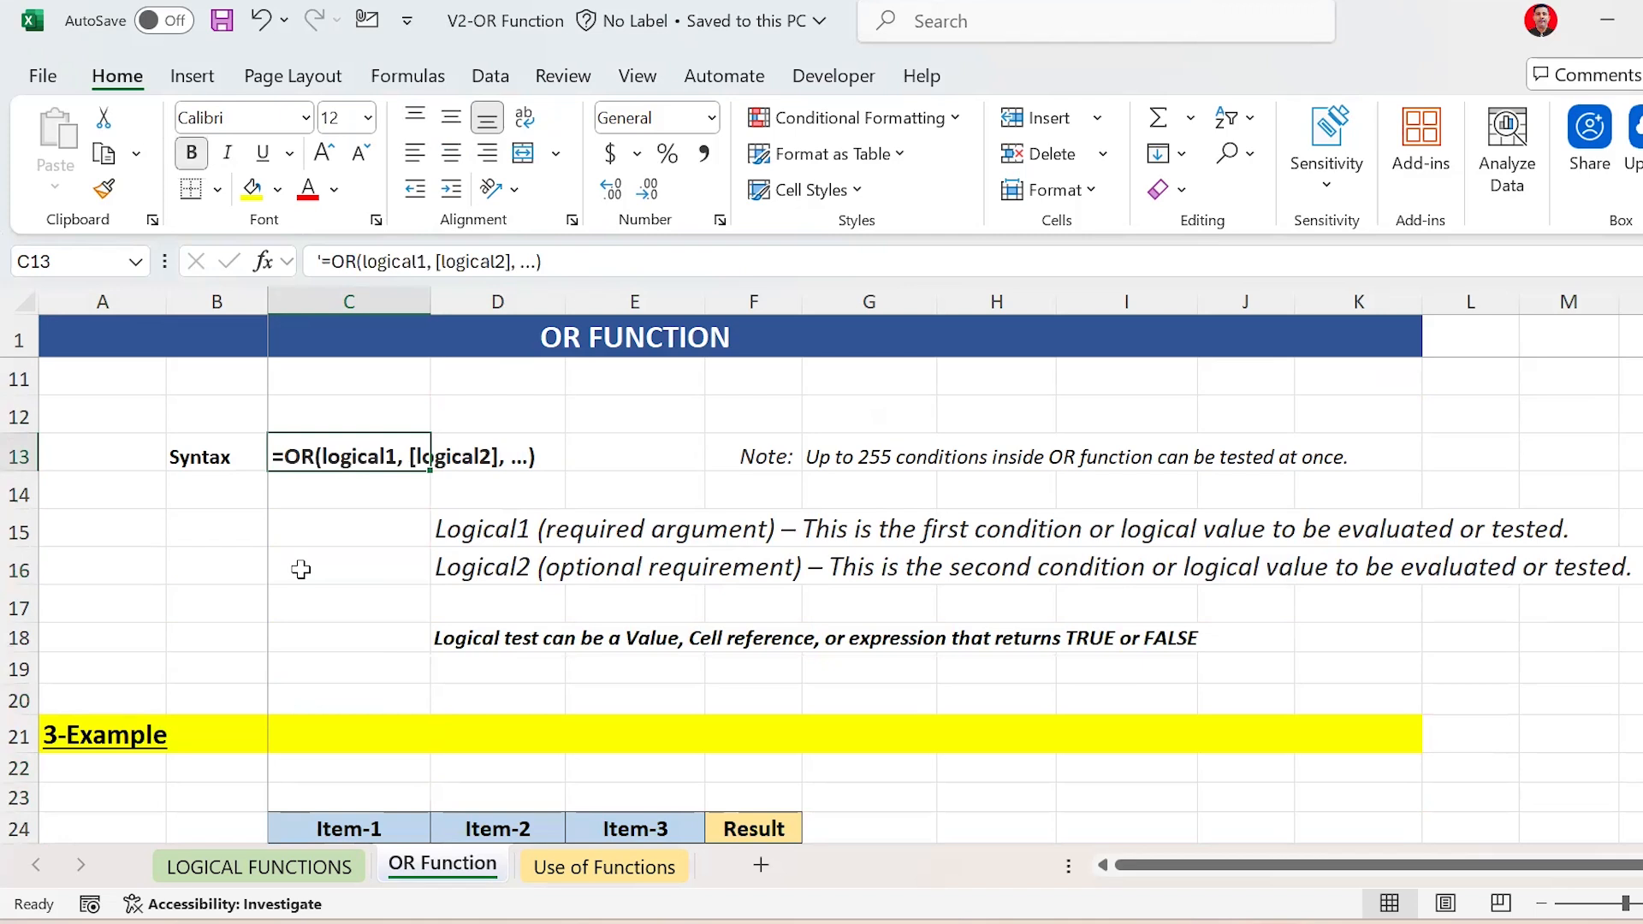
{"action": "left_click", "coordinate": [325, 370]}
{"action": "type", "text": "=O"}
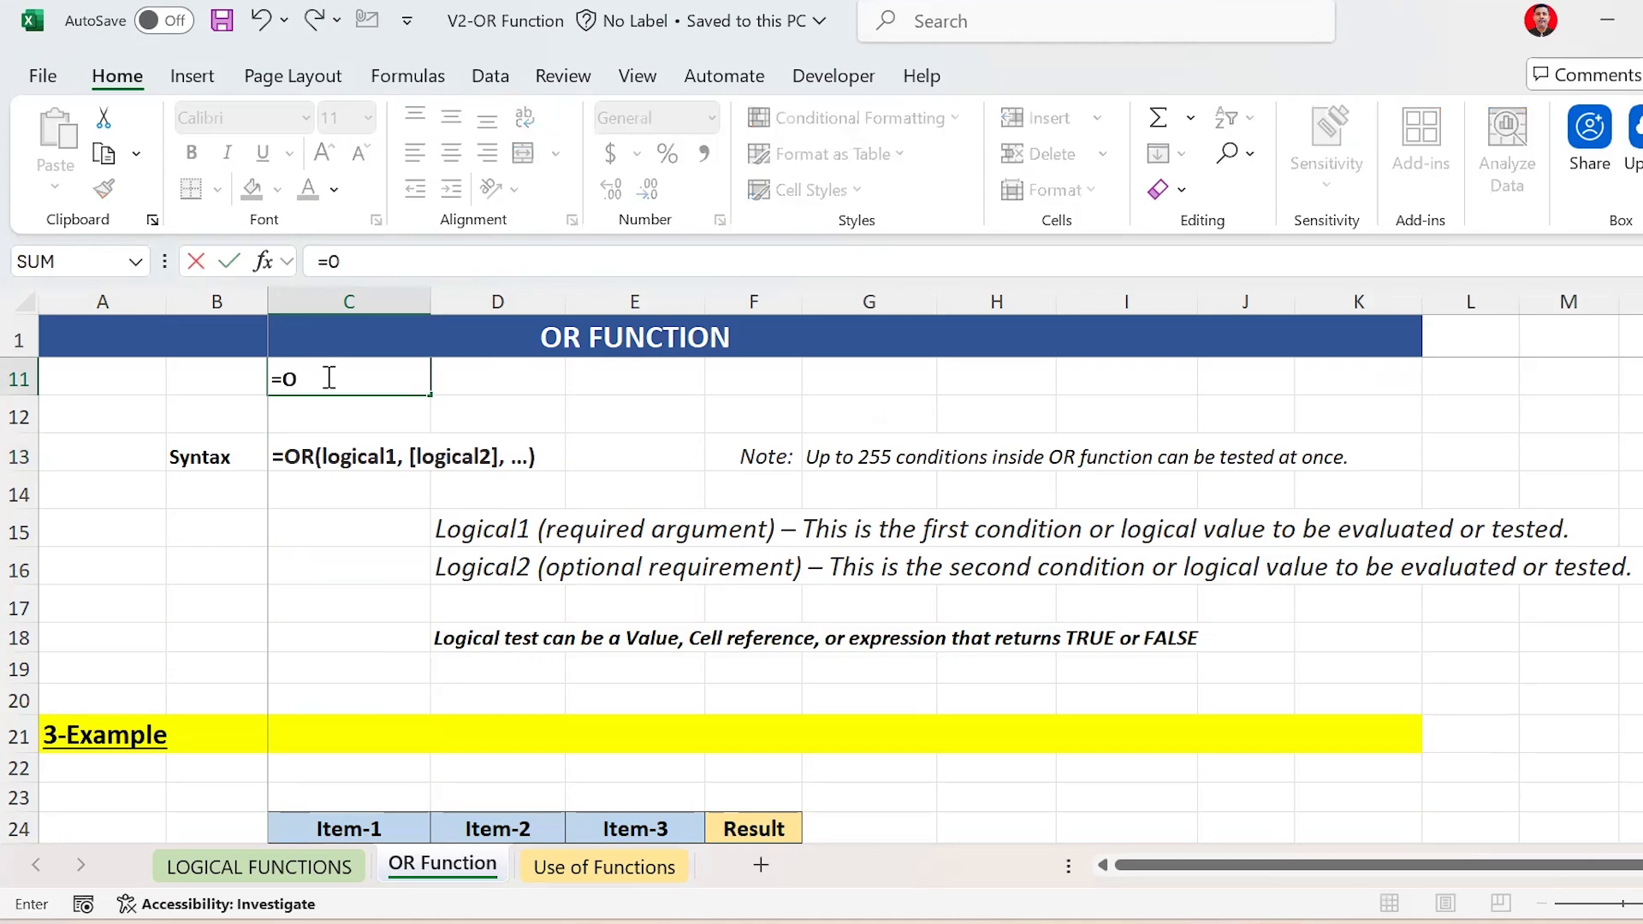
{"action": "type", "text": "R("}
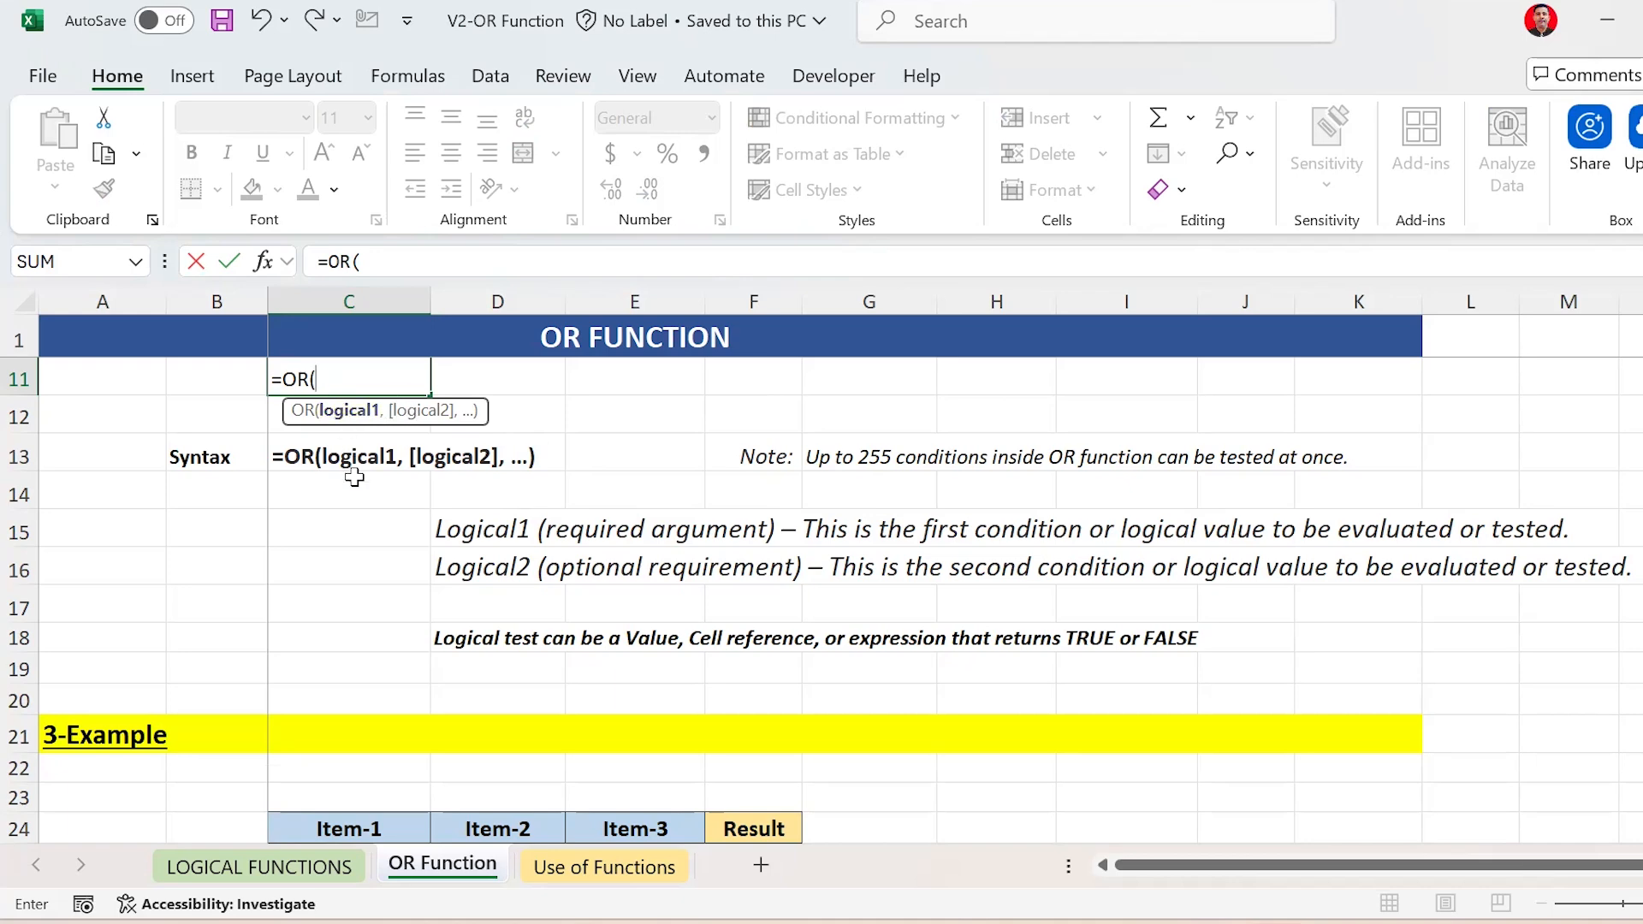
{"action": "key", "text": "Escape"}
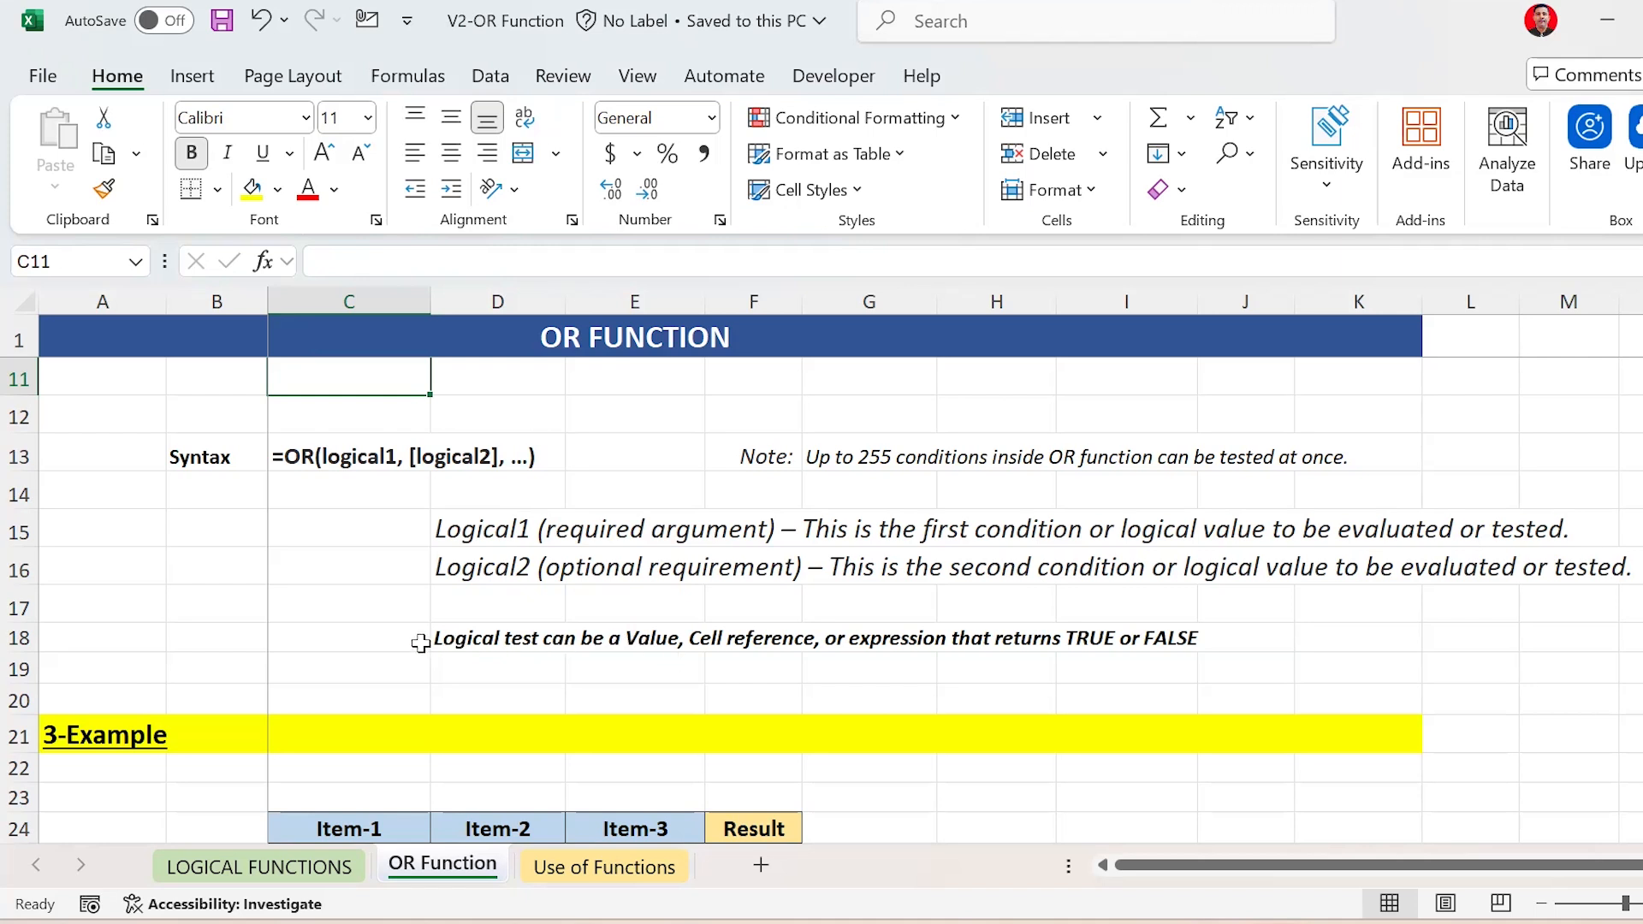
Read the note on what a logical test can be and examine the item table in the 3-Example section
{"action": "left_click", "coordinate": [448, 639]}
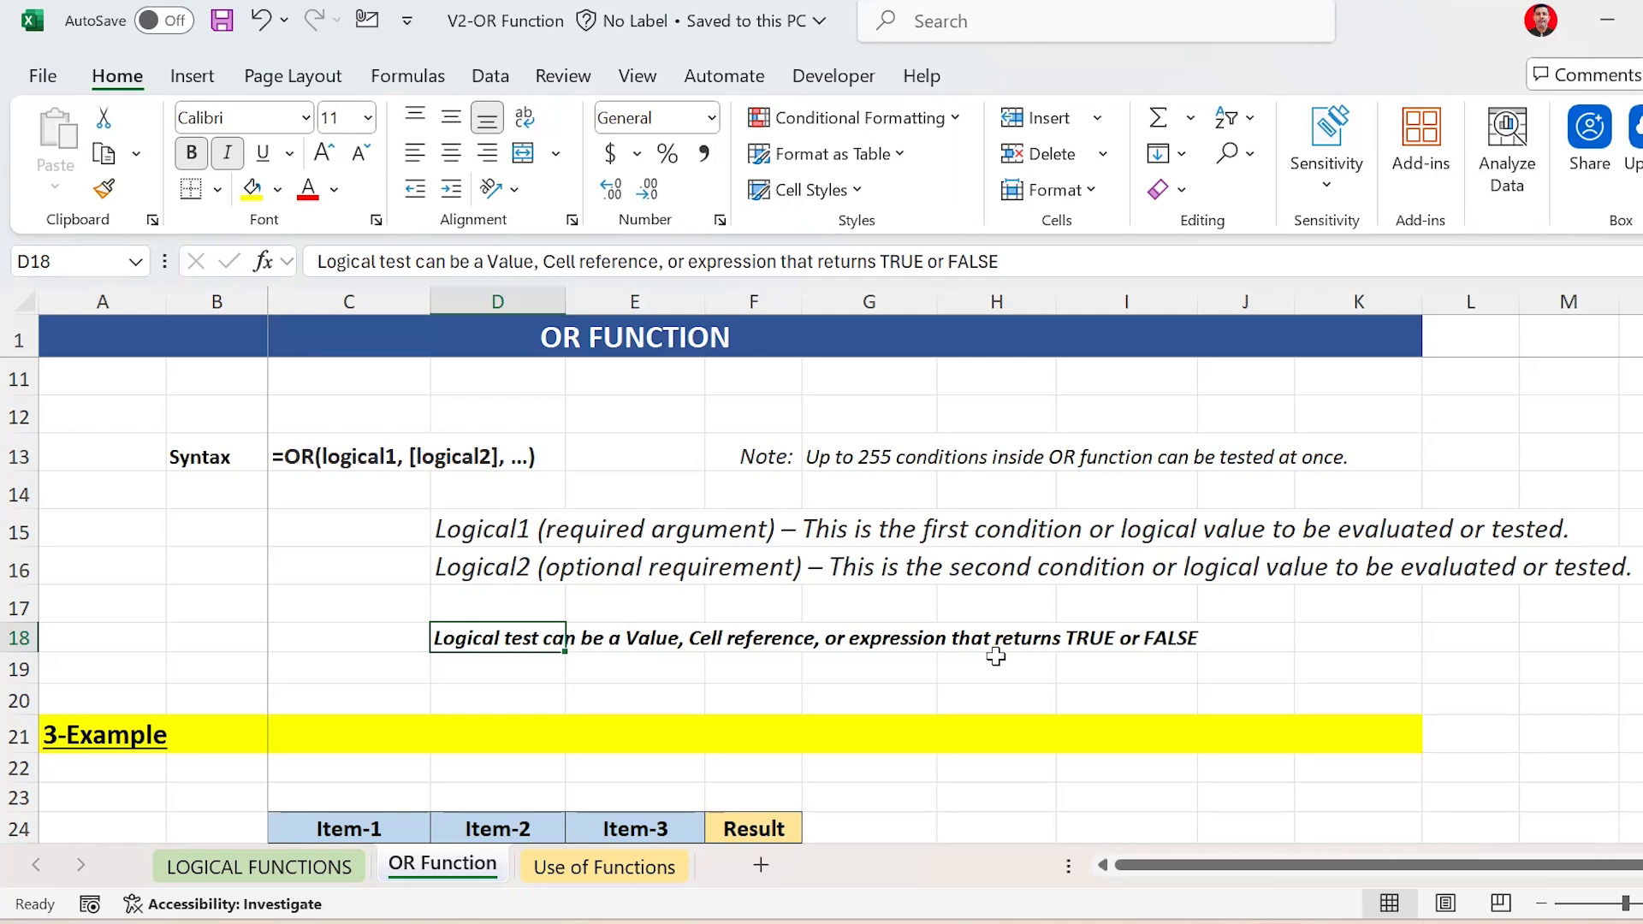
{"action": "key", "text": "Left"}
{"action": "key", "text": "Left"}
{"action": "key", "text": "Left"}
{"action": "key", "text": "Down"}
{"action": "key", "text": "Down"}
{"action": "key", "text": "Down"}
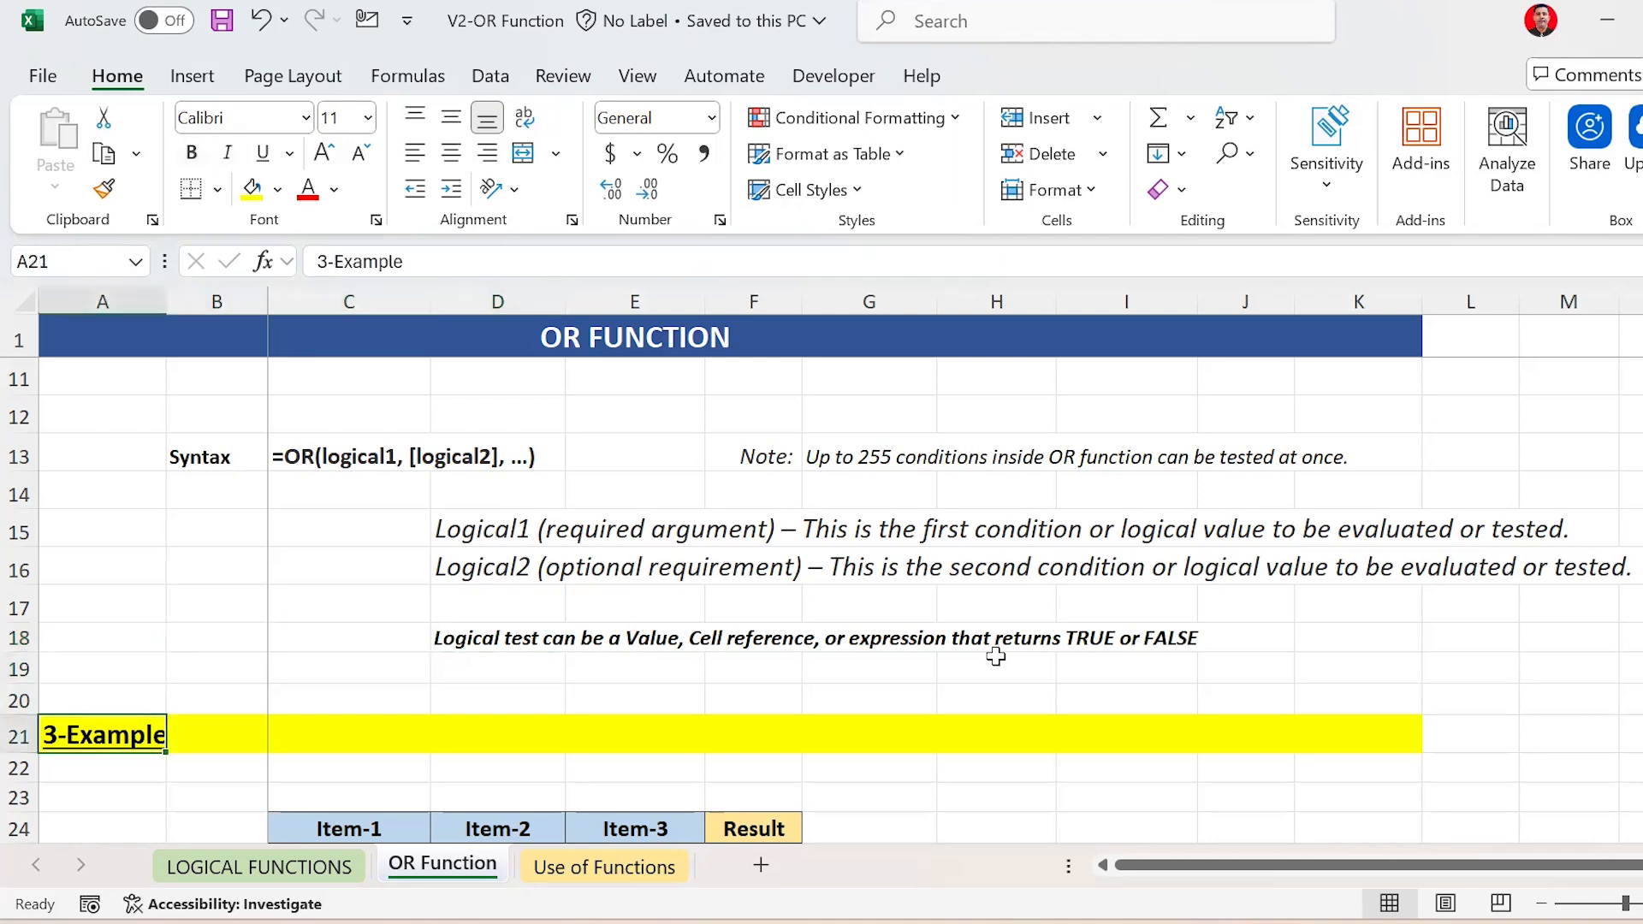
{"action": "key", "text": "Down"}
{"action": "key", "text": "Down"}
{"action": "key", "text": "Down"}
{"action": "key", "text": "Down"}
{"action": "key", "text": "Down"}
{"action": "key", "text": "Down"}
{"action": "key", "text": "Down"}
{"action": "key", "text": "Down"}
{"action": "key", "text": "Down"}
{"action": "key", "text": "Down"}
{"action": "key", "text": "Right"}
{"action": "key", "text": "Right"}
{"action": "key", "text": "Up"}
{"action": "key", "text": "Up"}
{"action": "key", "text": "Up"}
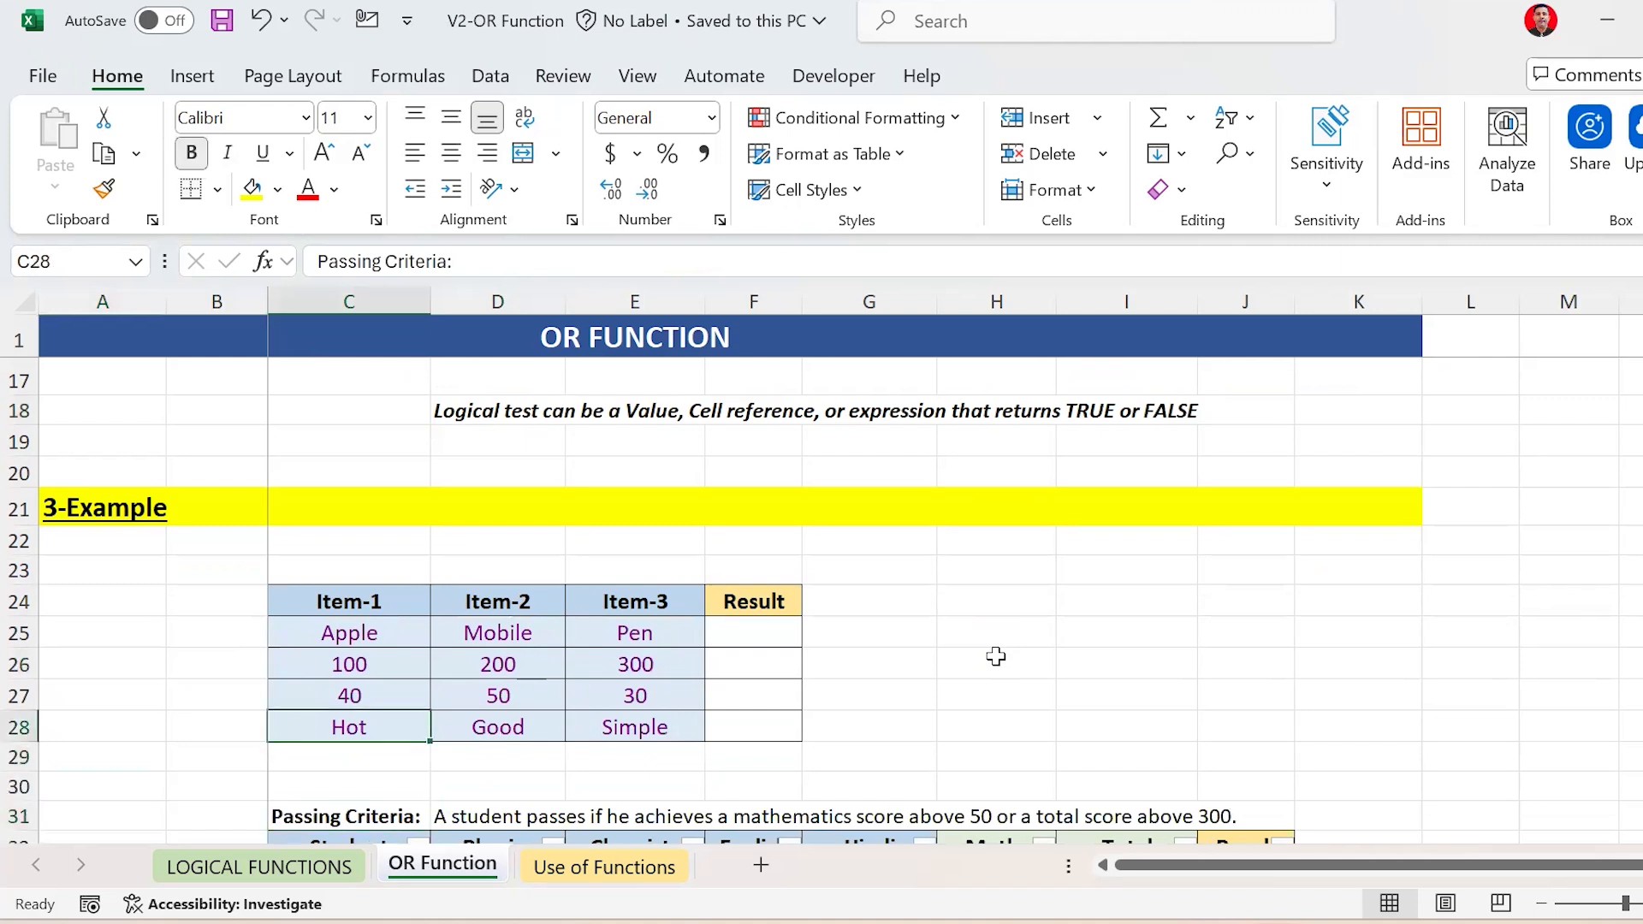
{"action": "key", "text": "Up"}
{"action": "key", "text": "Up"}
{"action": "key", "text": "Up"}
{"action": "key", "text": "Up"}
{"action": "key", "text": "Down"}
{"action": "key", "text": "Left"}
{"action": "key", "text": "Left"}
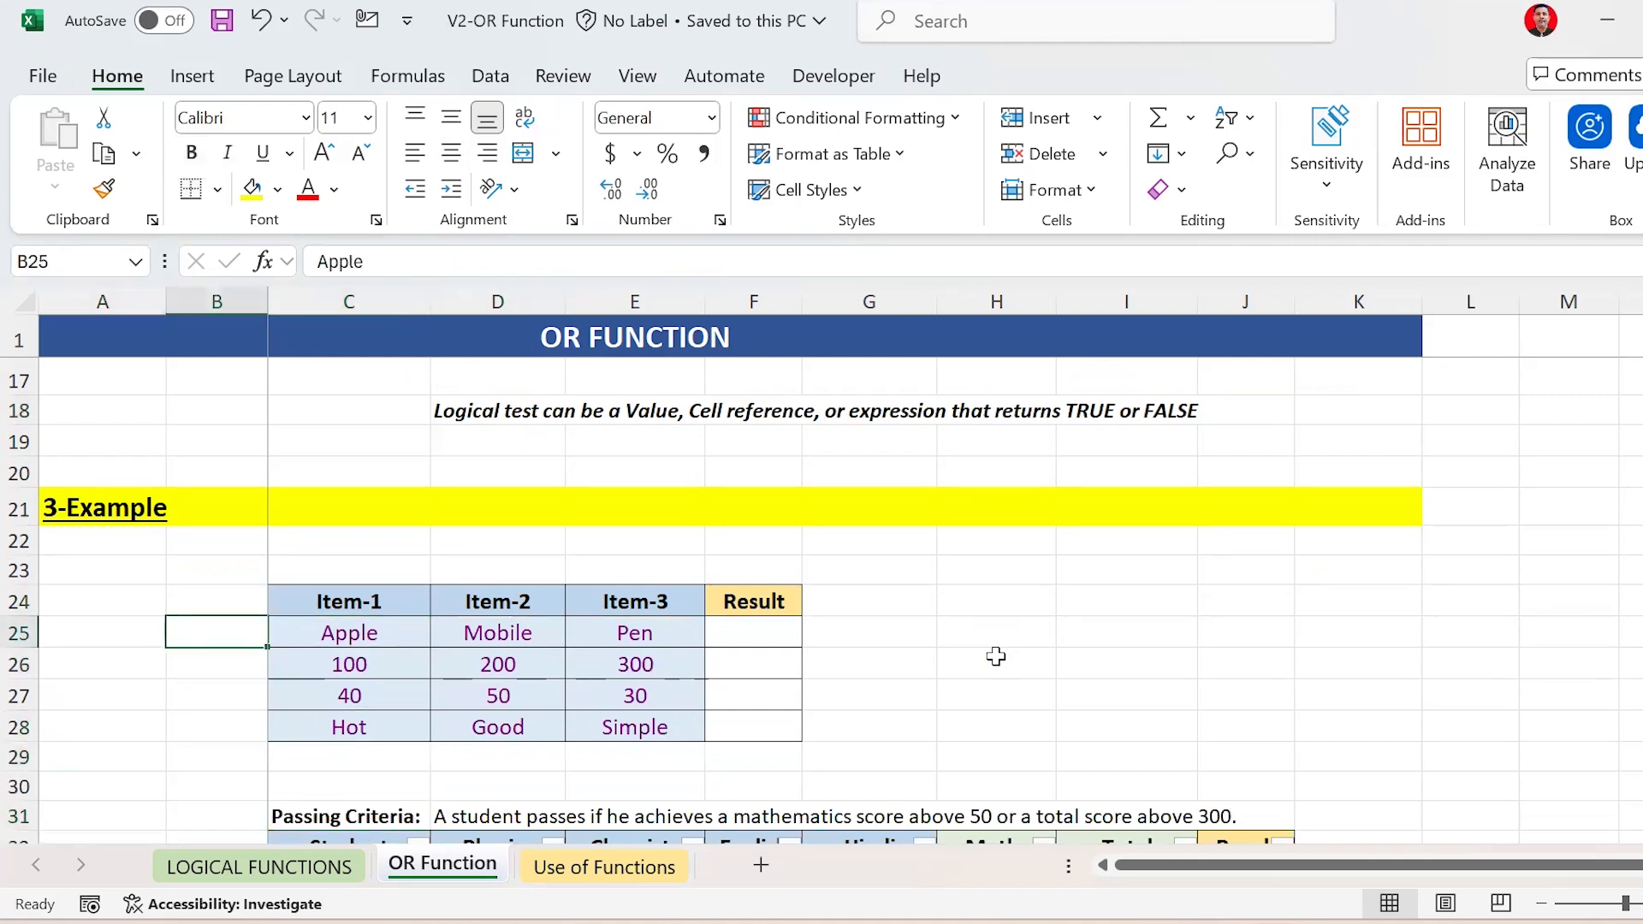
{"action": "key", "text": "Right"}
{"action": "key", "text": "Right"}
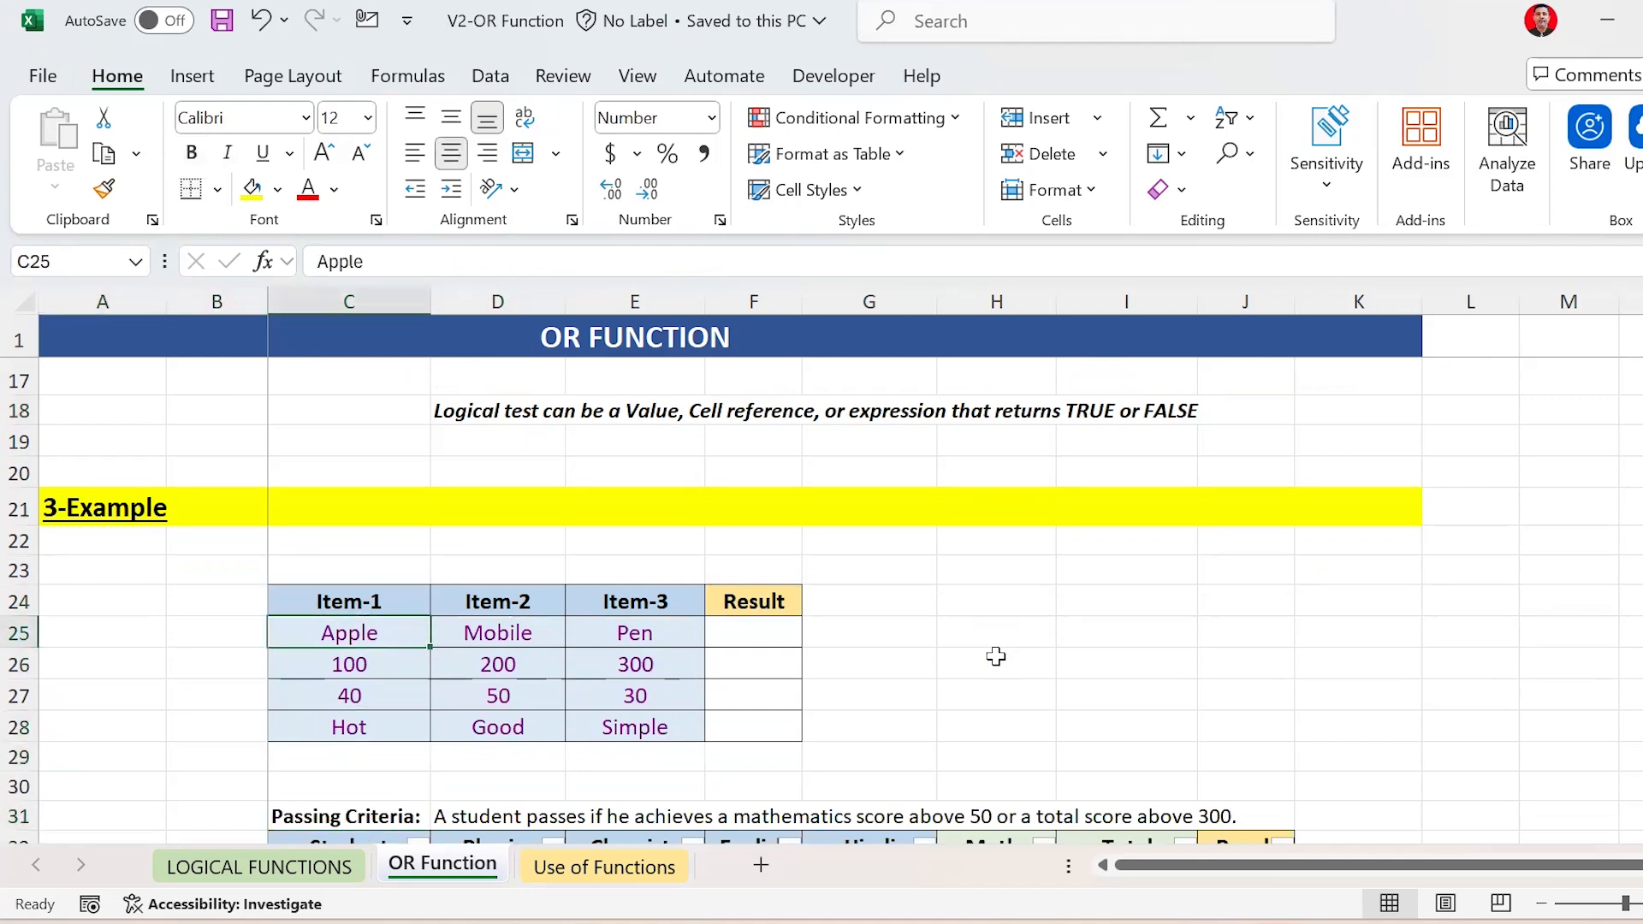
{"action": "key", "text": "shift+Right"}
{"action": "key", "text": "shift+Right"}
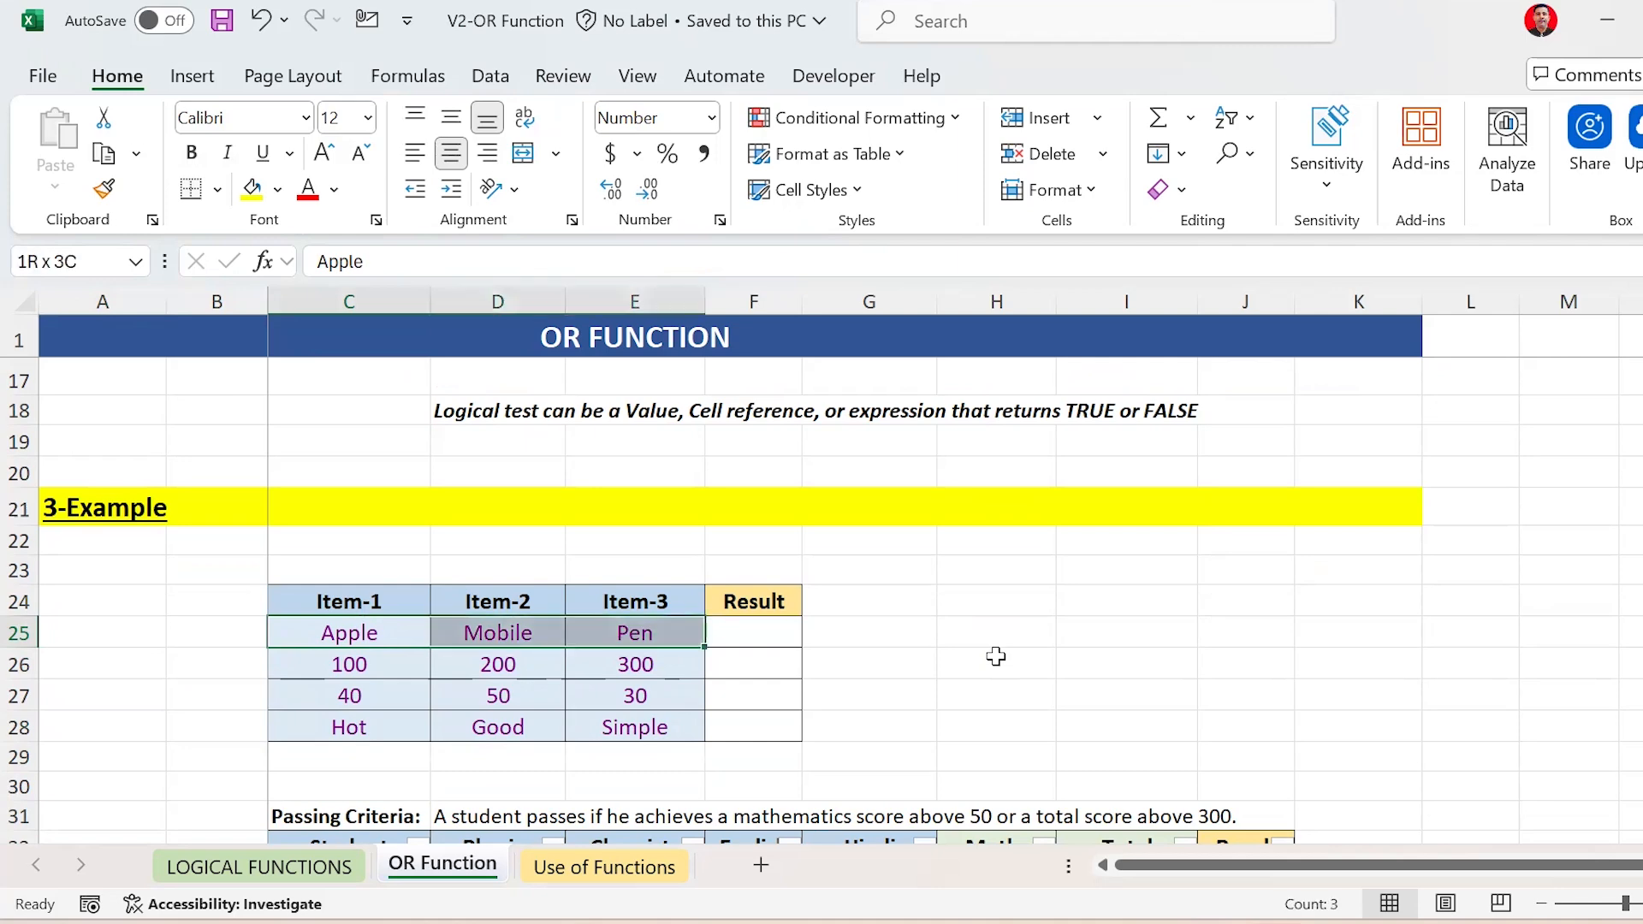
{"action": "key", "text": "Left"}
{"action": "key", "text": "Right"}
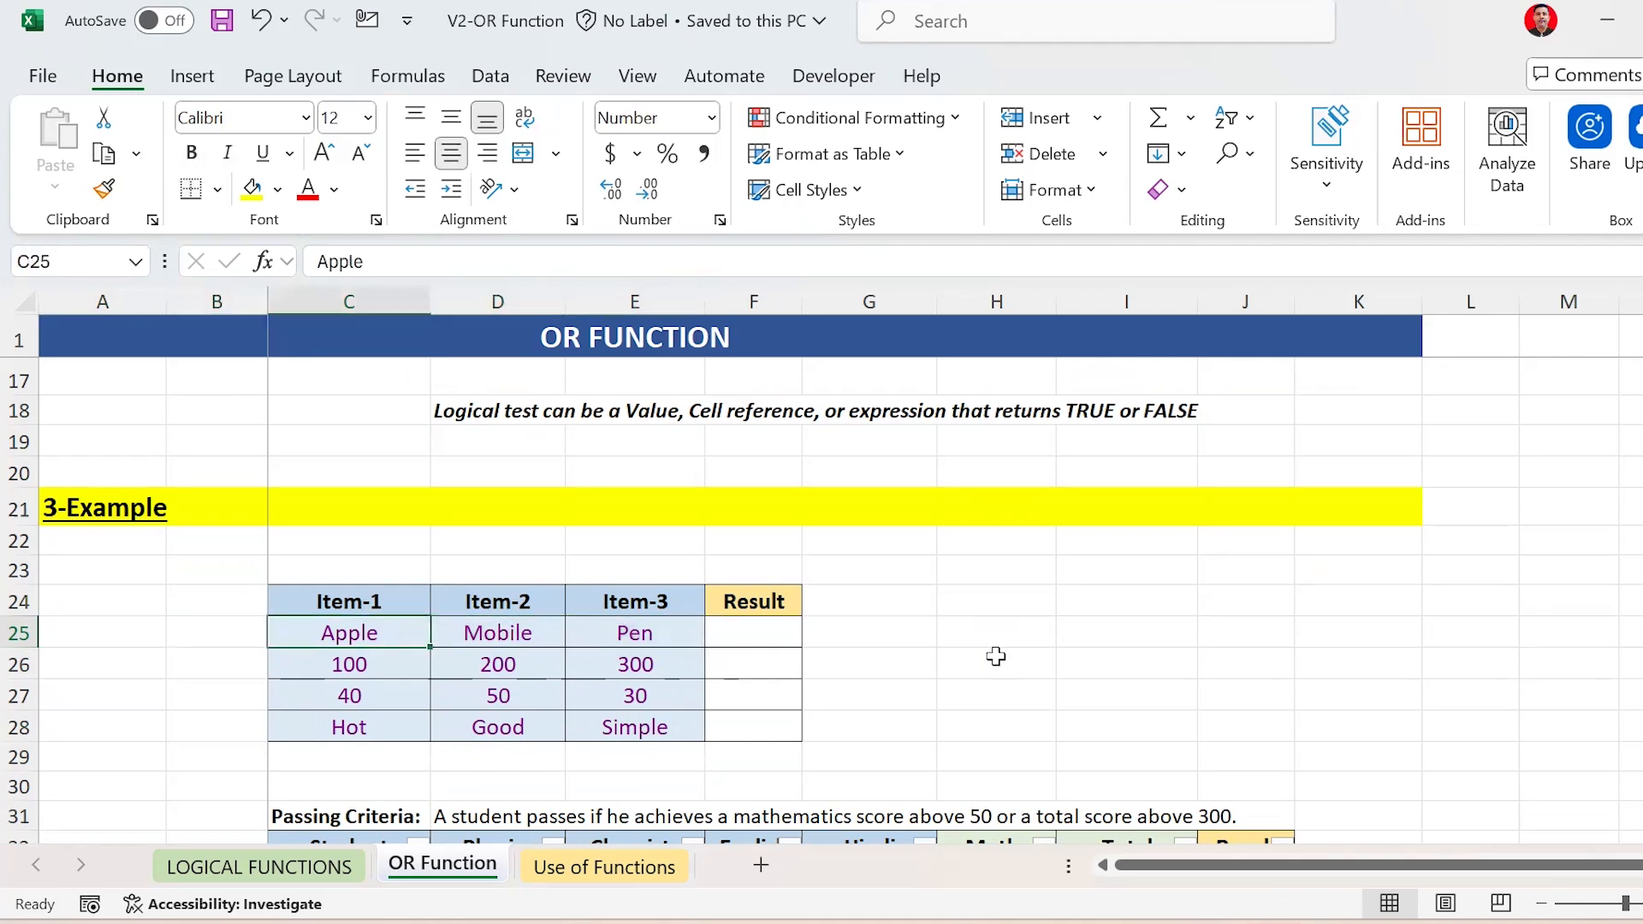
Start an OR formula in F25 of the Result column with the first condition C25="Apple"
{"action": "key", "text": "Right"}
{"action": "key", "text": "Right"}
{"action": "key", "text": "Right"}
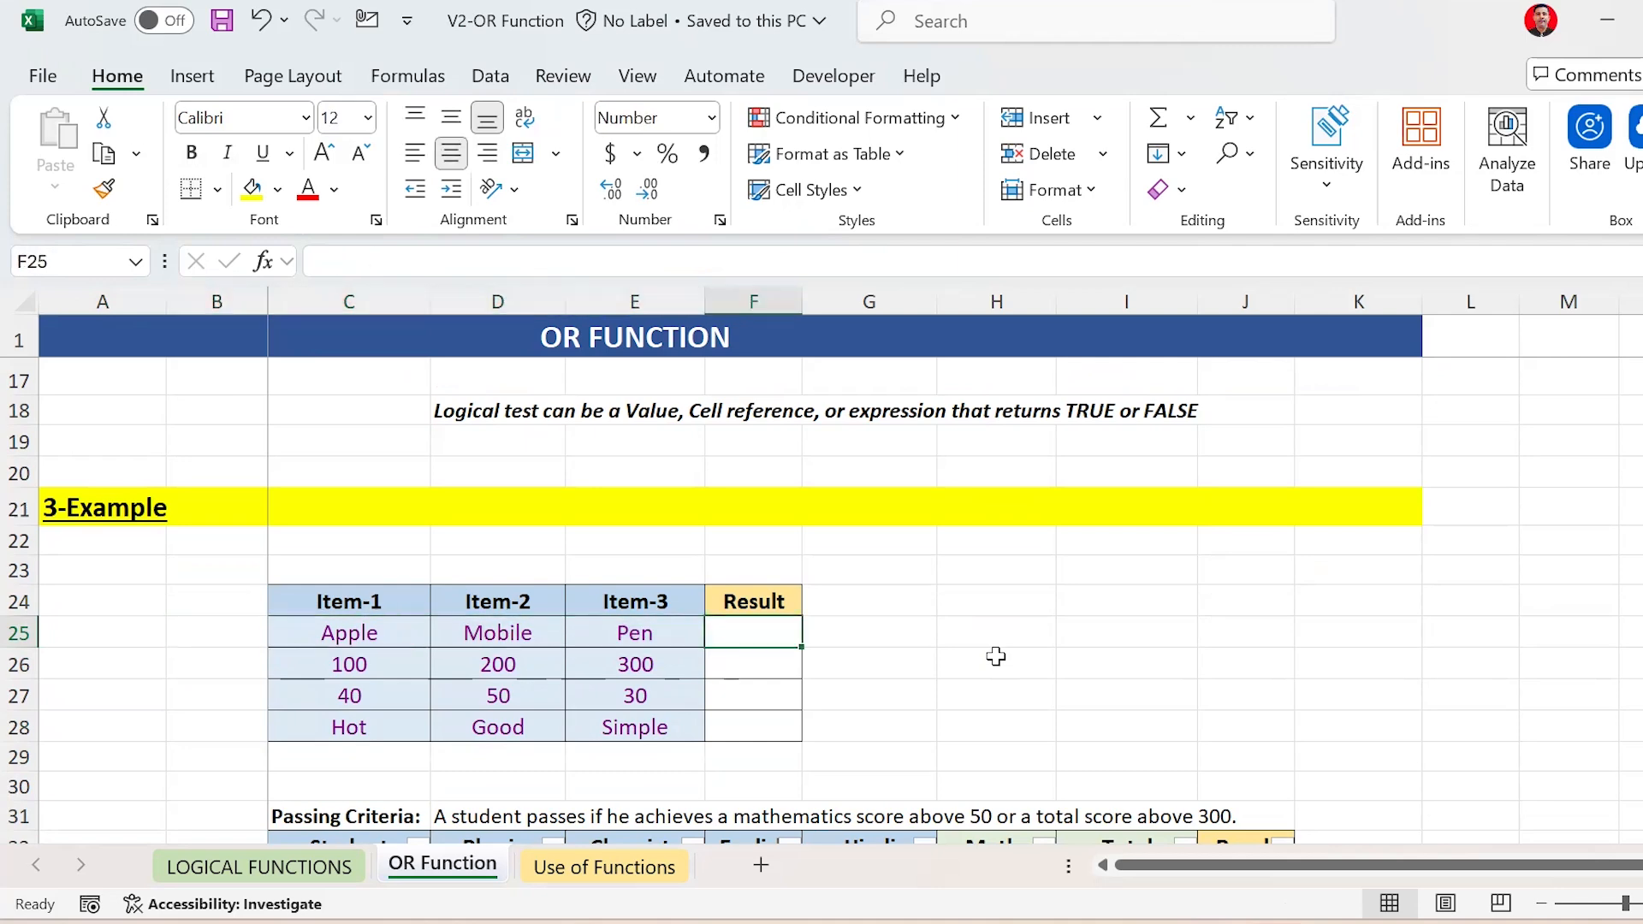
{"action": "type", "text": "="}
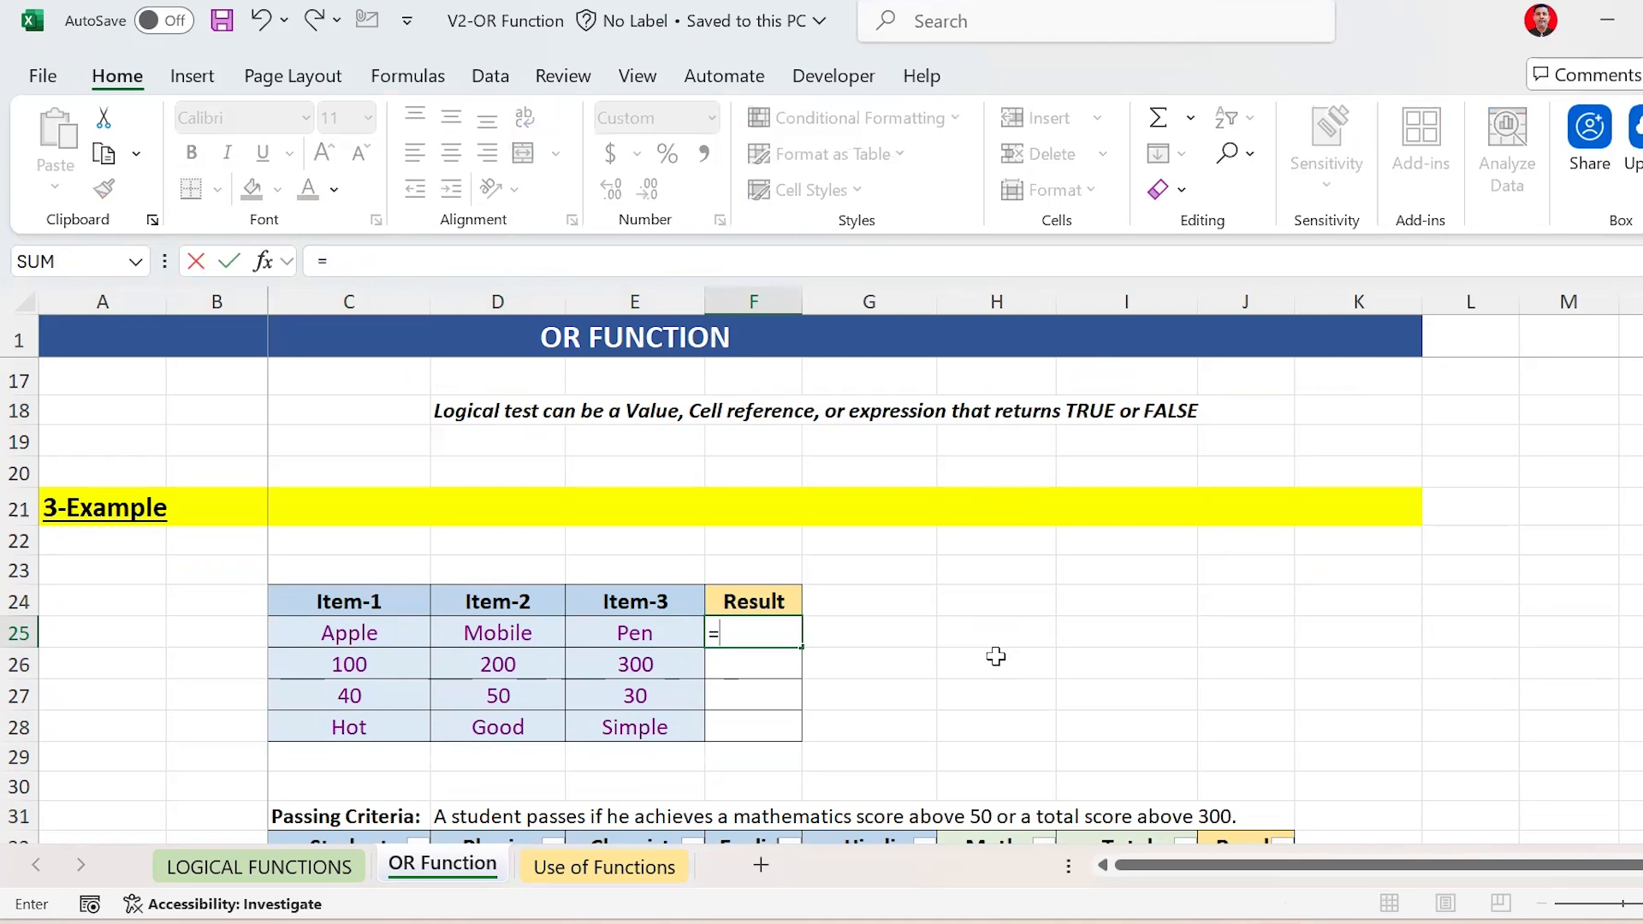
{"action": "type", "text": "or"}
{"action": "key", "text": "Tab"}
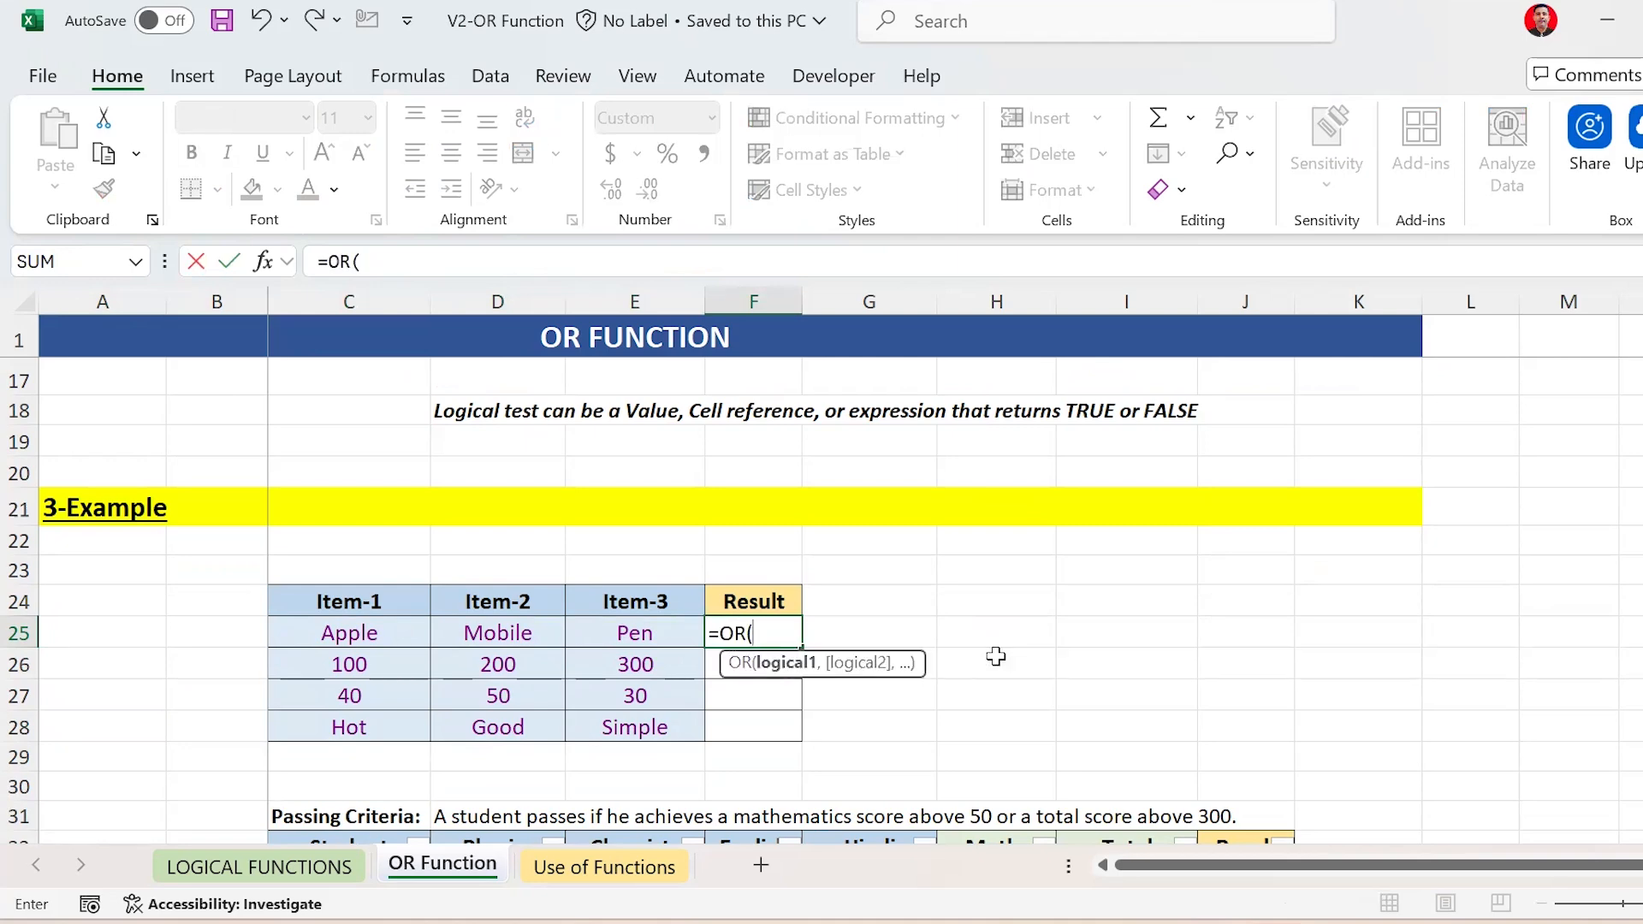
{"action": "key", "text": "Left"}
{"action": "key", "text": "Left"}
{"action": "key", "text": "Left"}
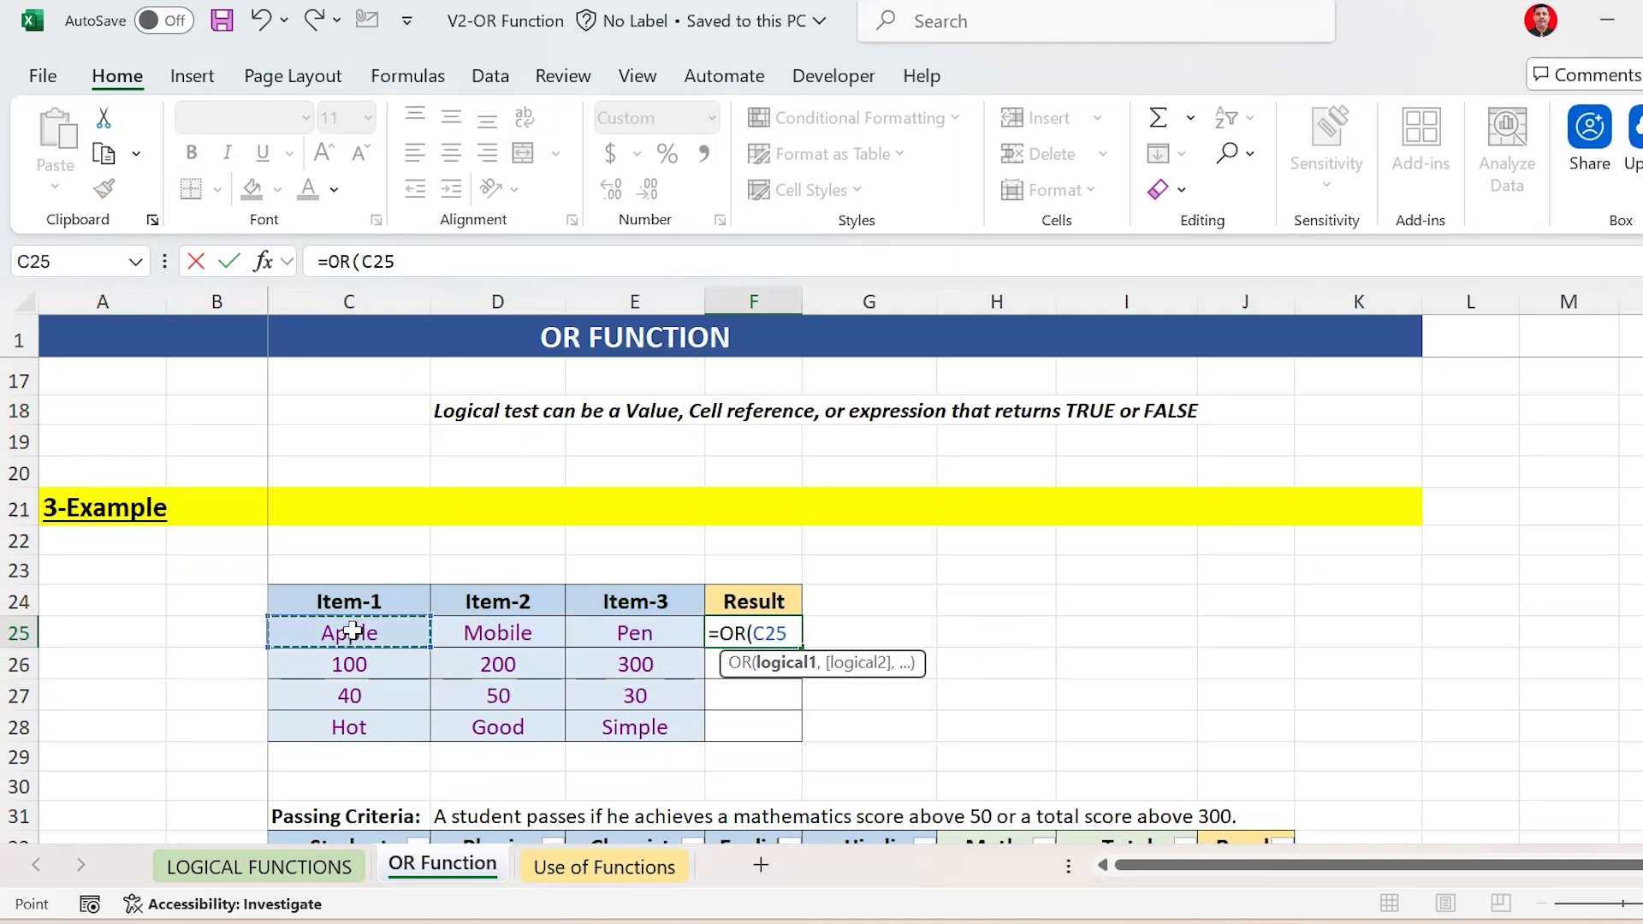
{"action": "type", "text": "="}
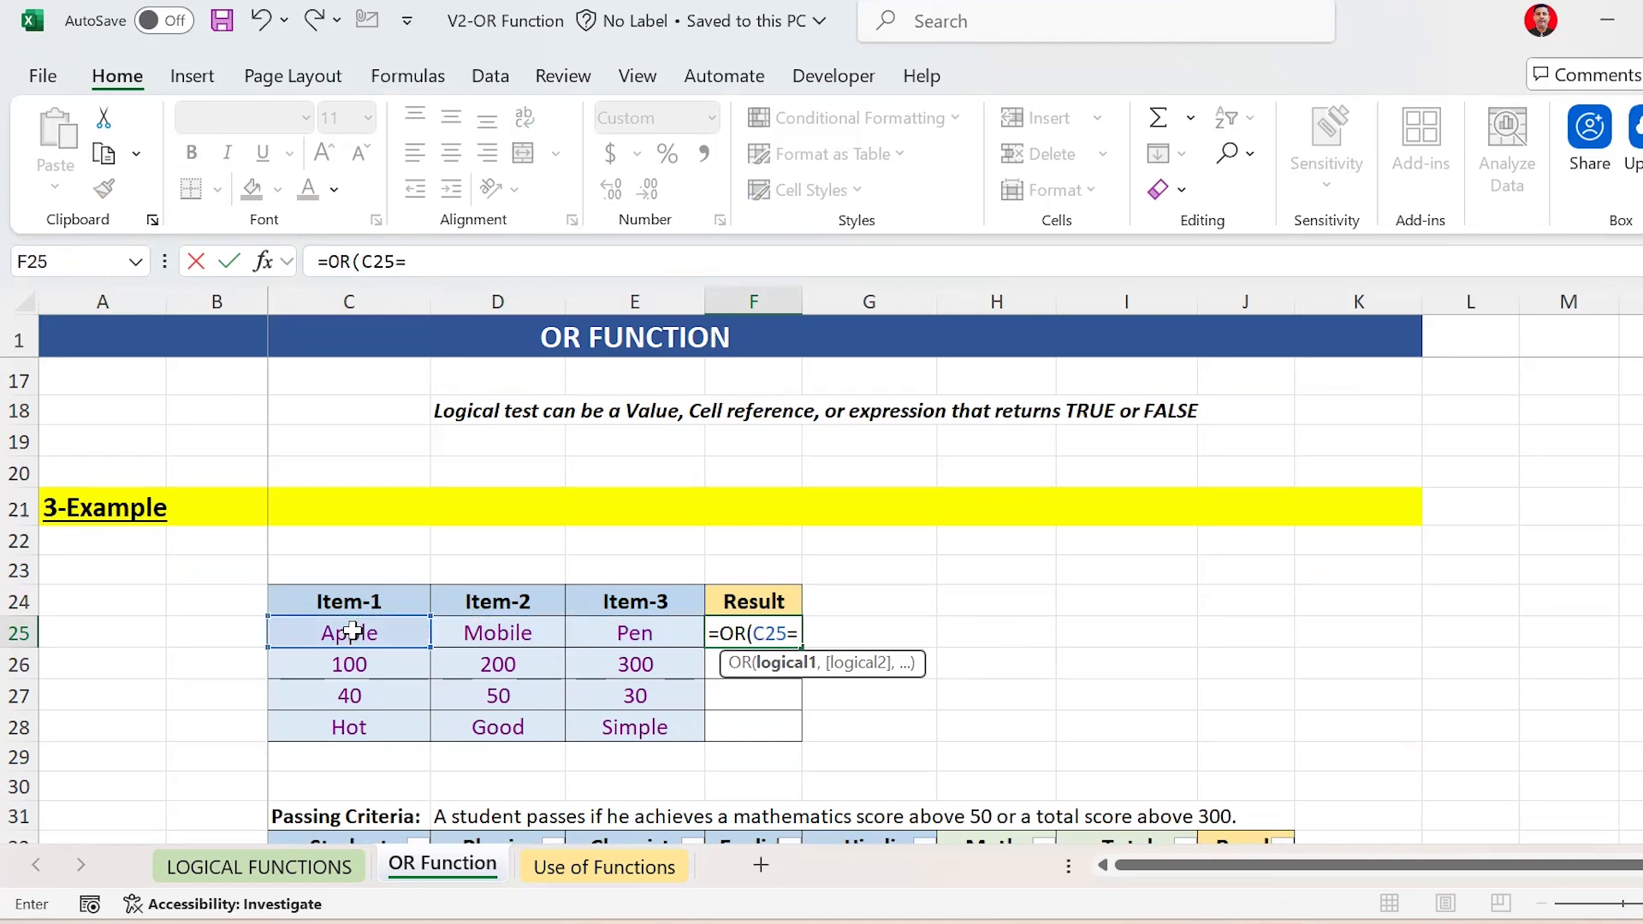
{"action": "type", "text": "\"Apple\""}
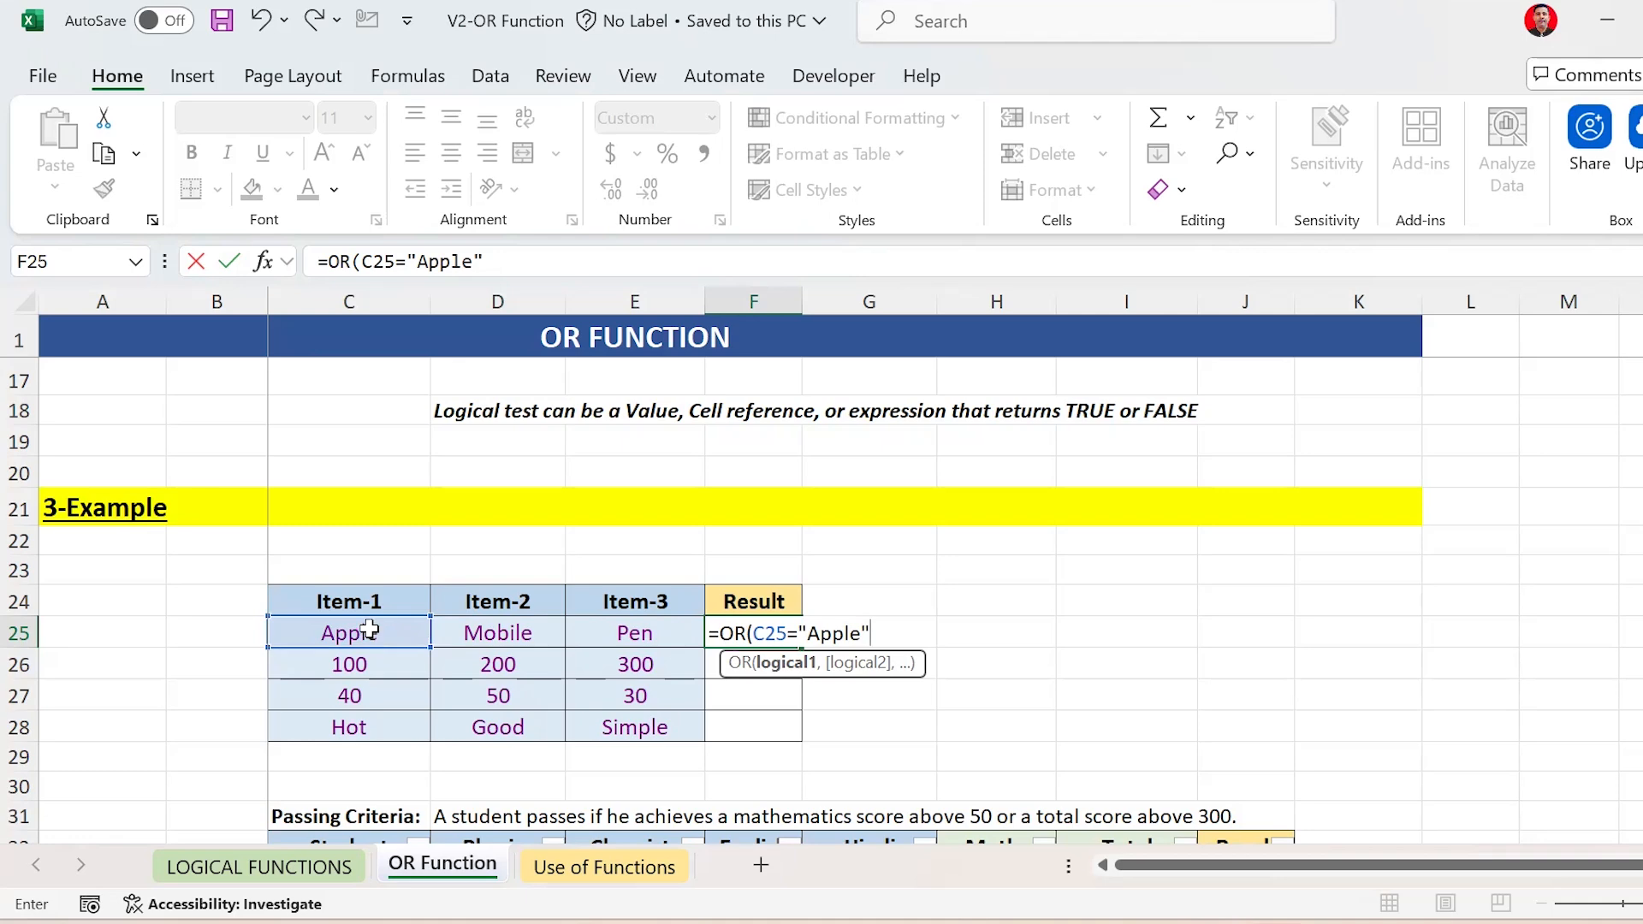
Add the conditions D25="mobile" and E25="pen" to the OR formula in F25 and enter it
{"action": "type", "text": ","}
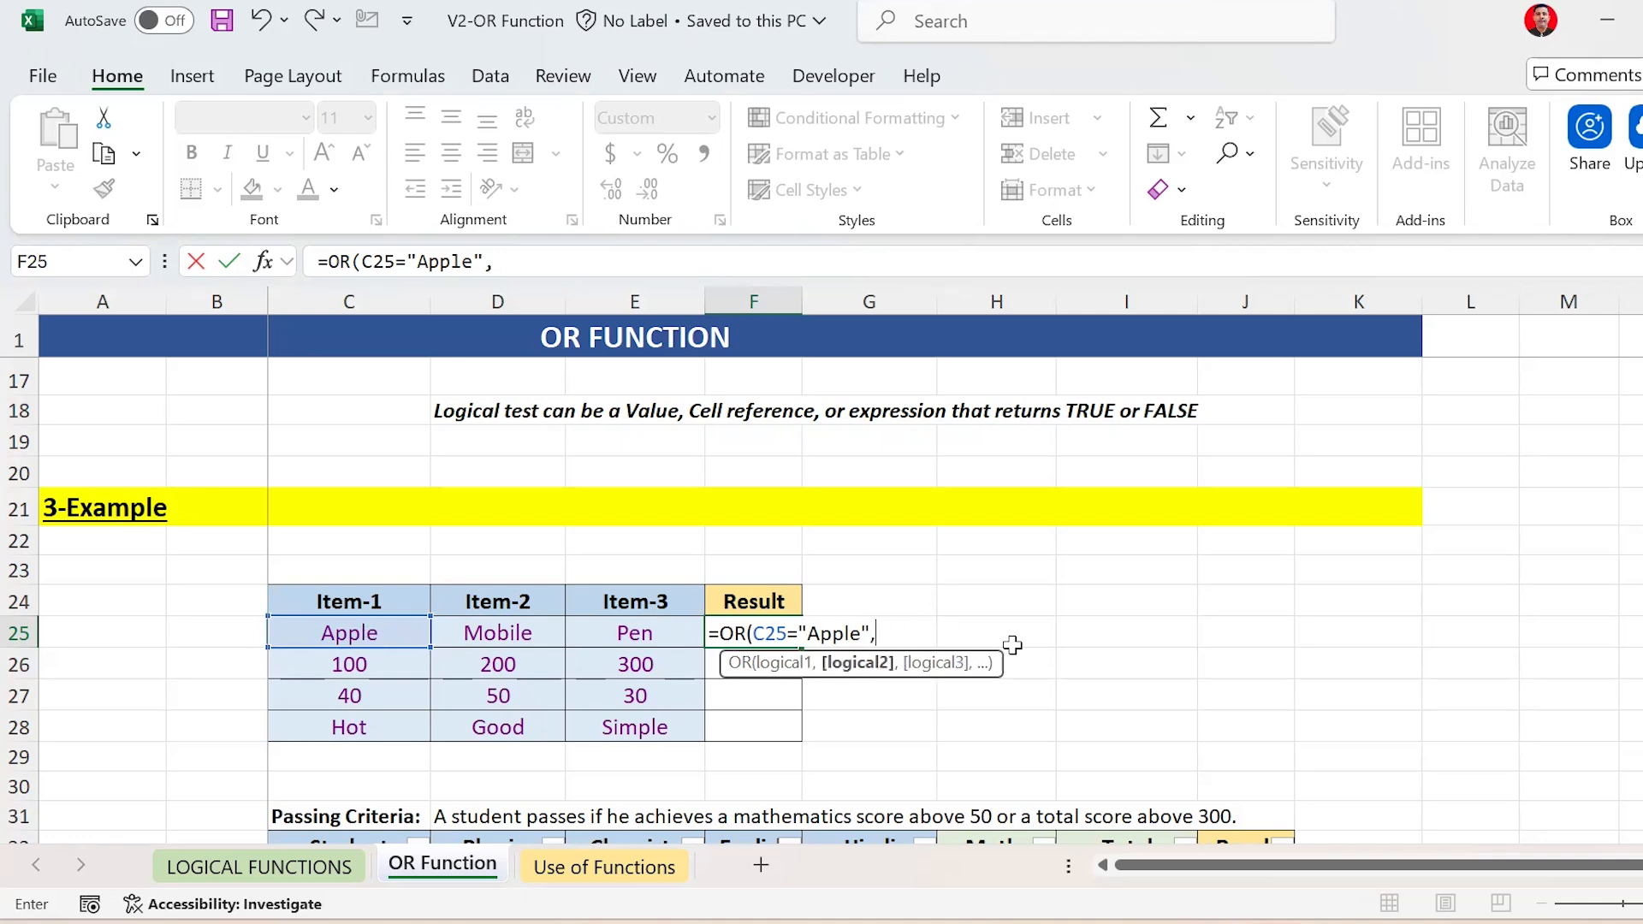
{"action": "left_click", "coordinate": [498, 635]}
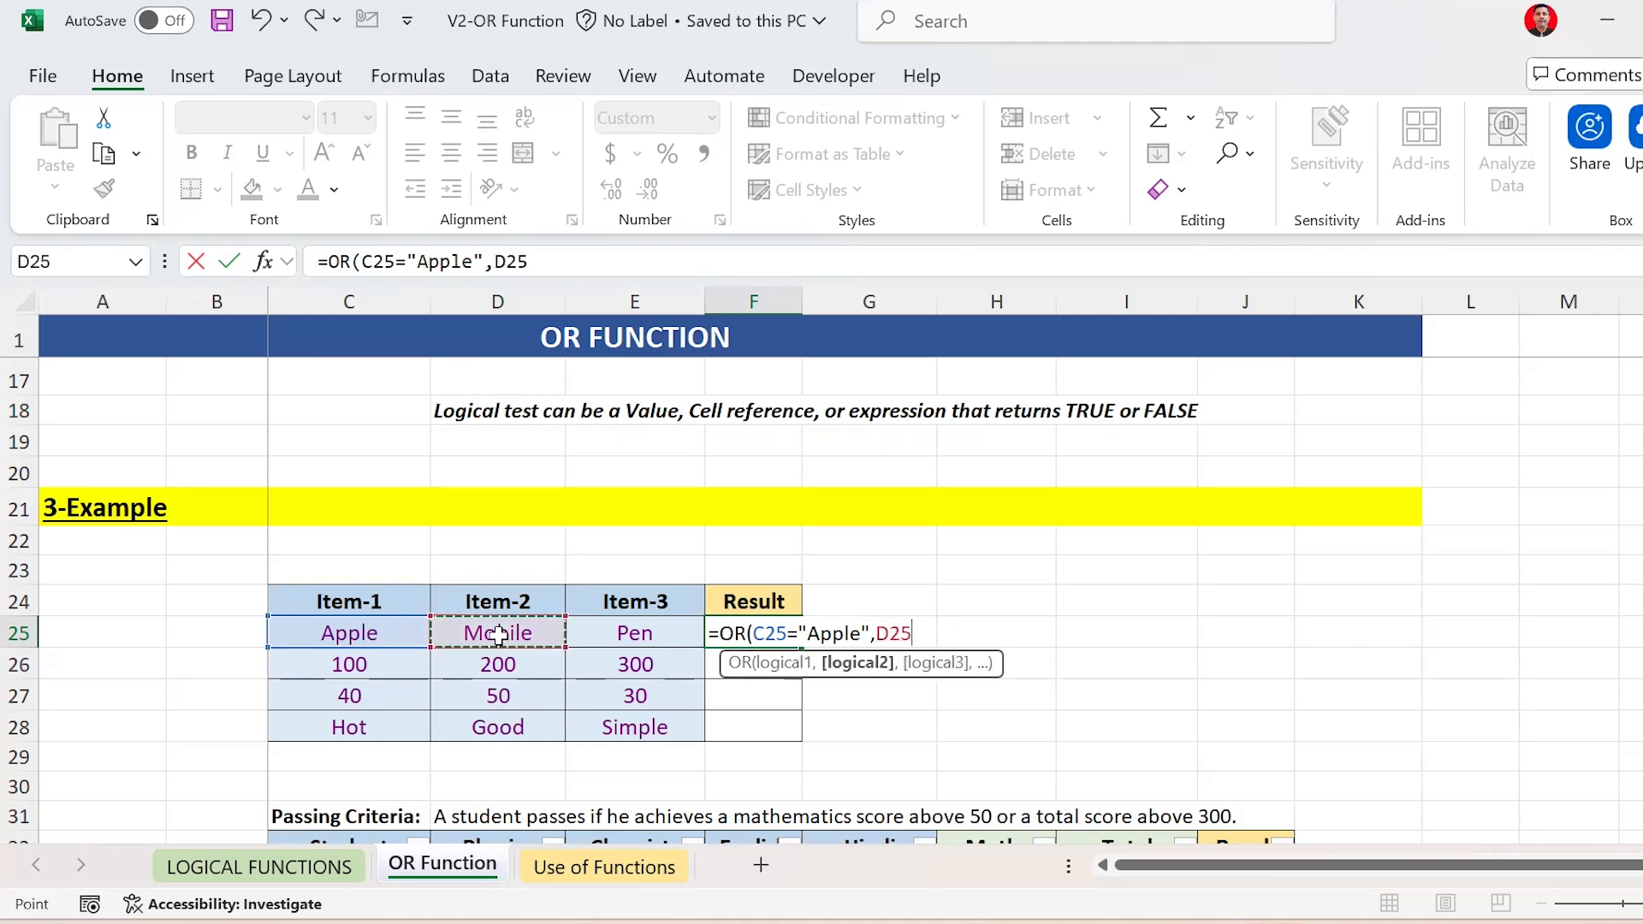
{"action": "type", "text": "="}
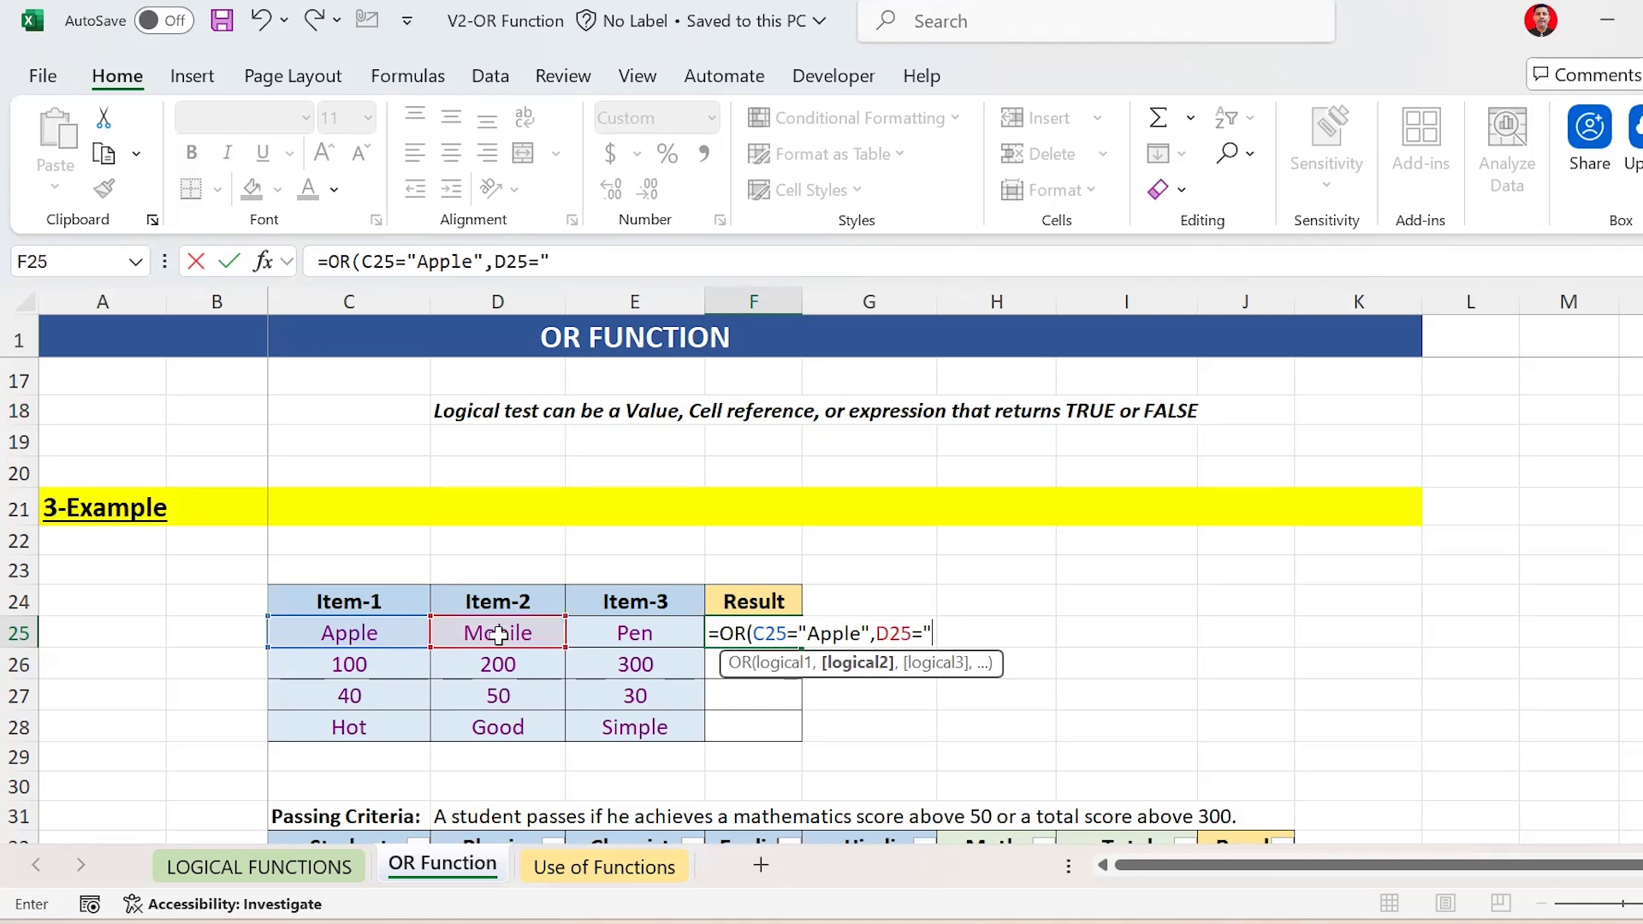
{"action": "type", "text": "\"mobile\""}
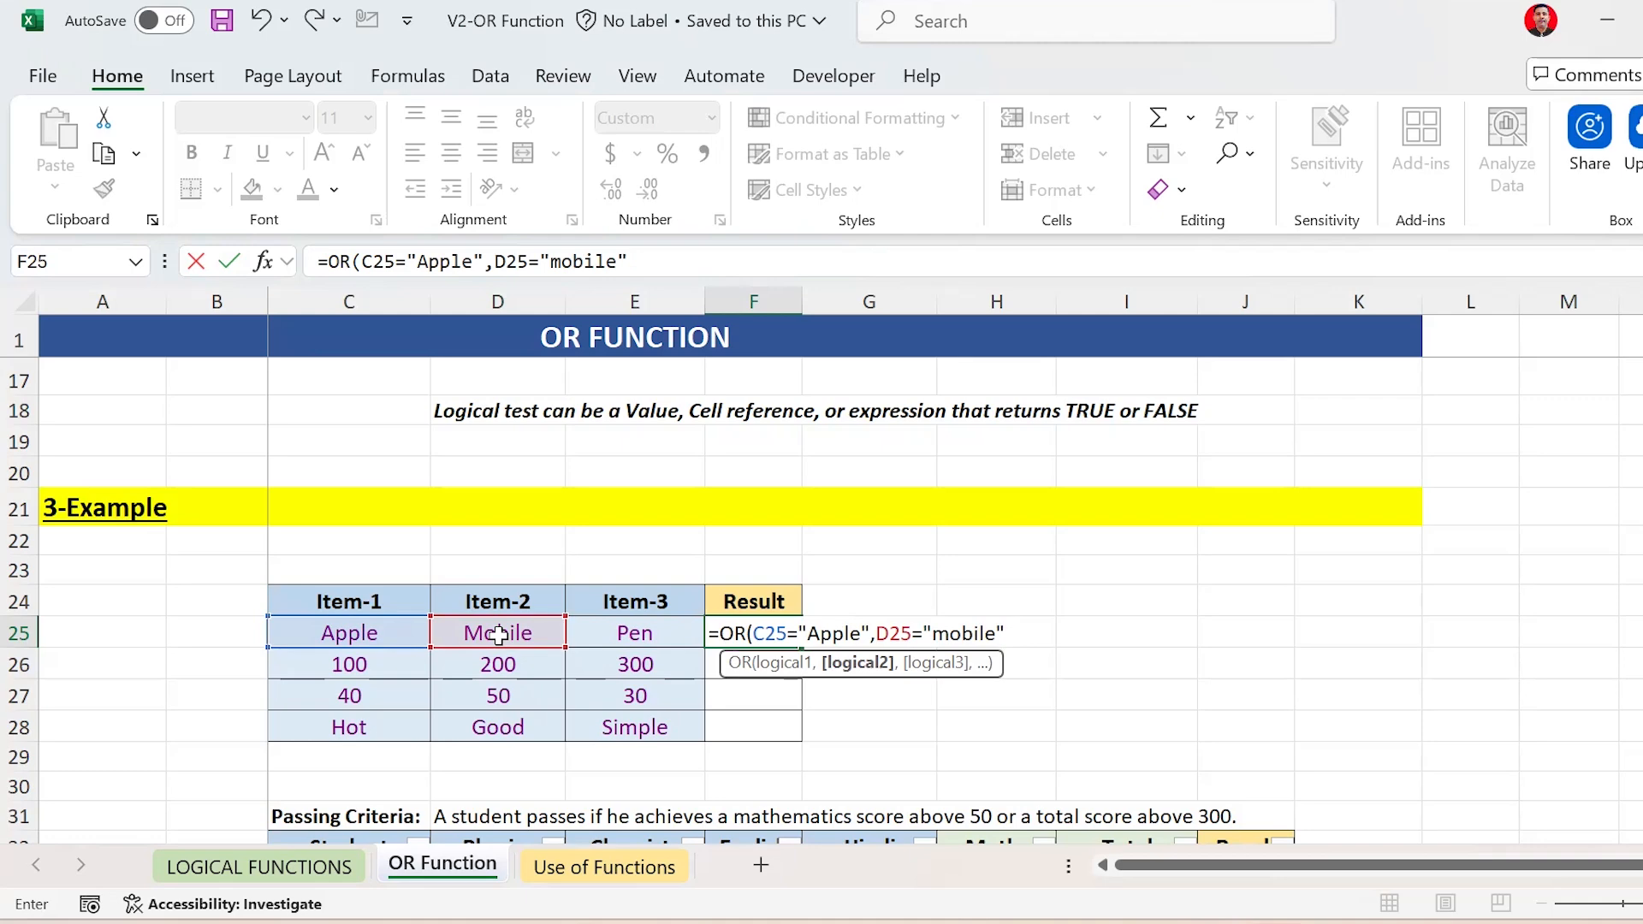
{"action": "type", "text": ","}
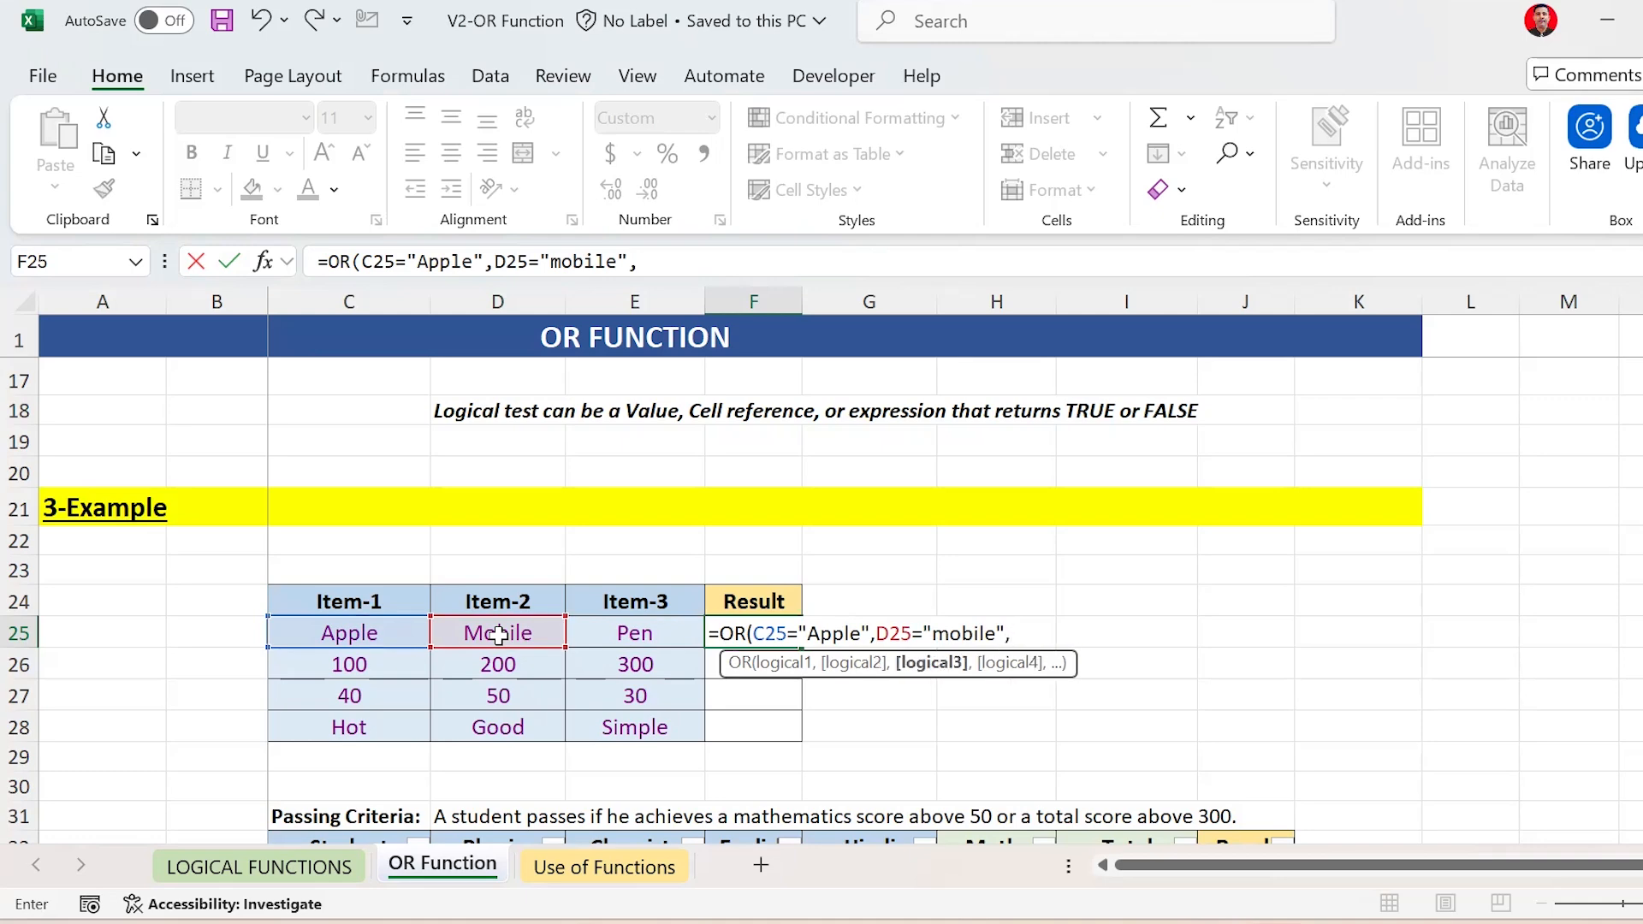
{"action": "key", "text": "Left"}
{"action": "type", "text": "="}
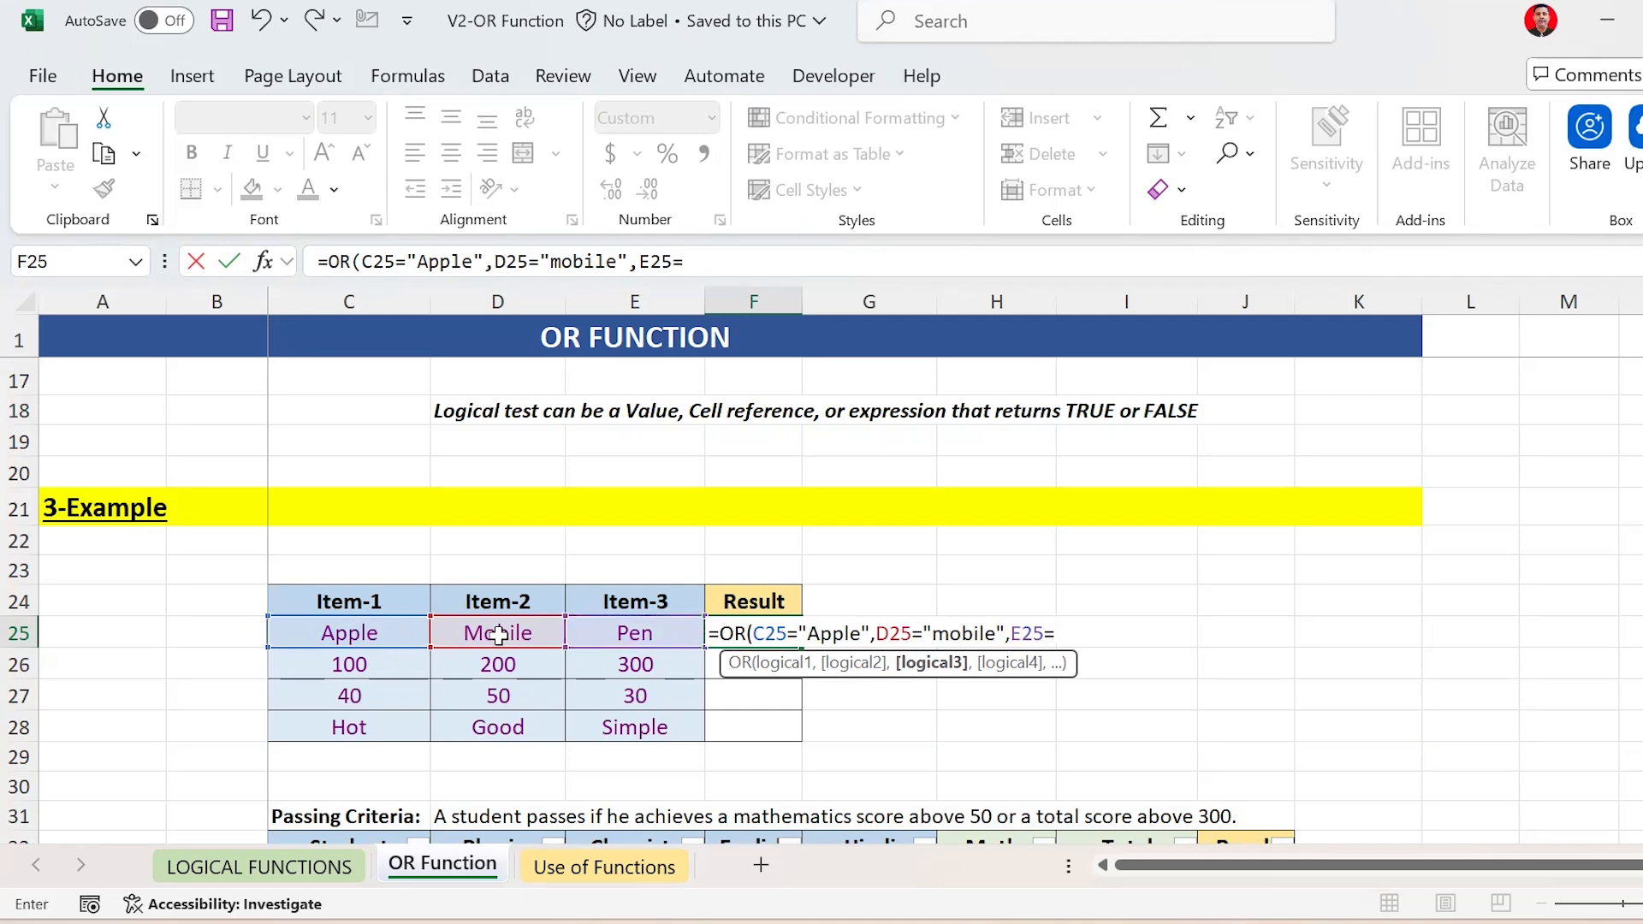
{"action": "type", "text": "\"pen\")"}
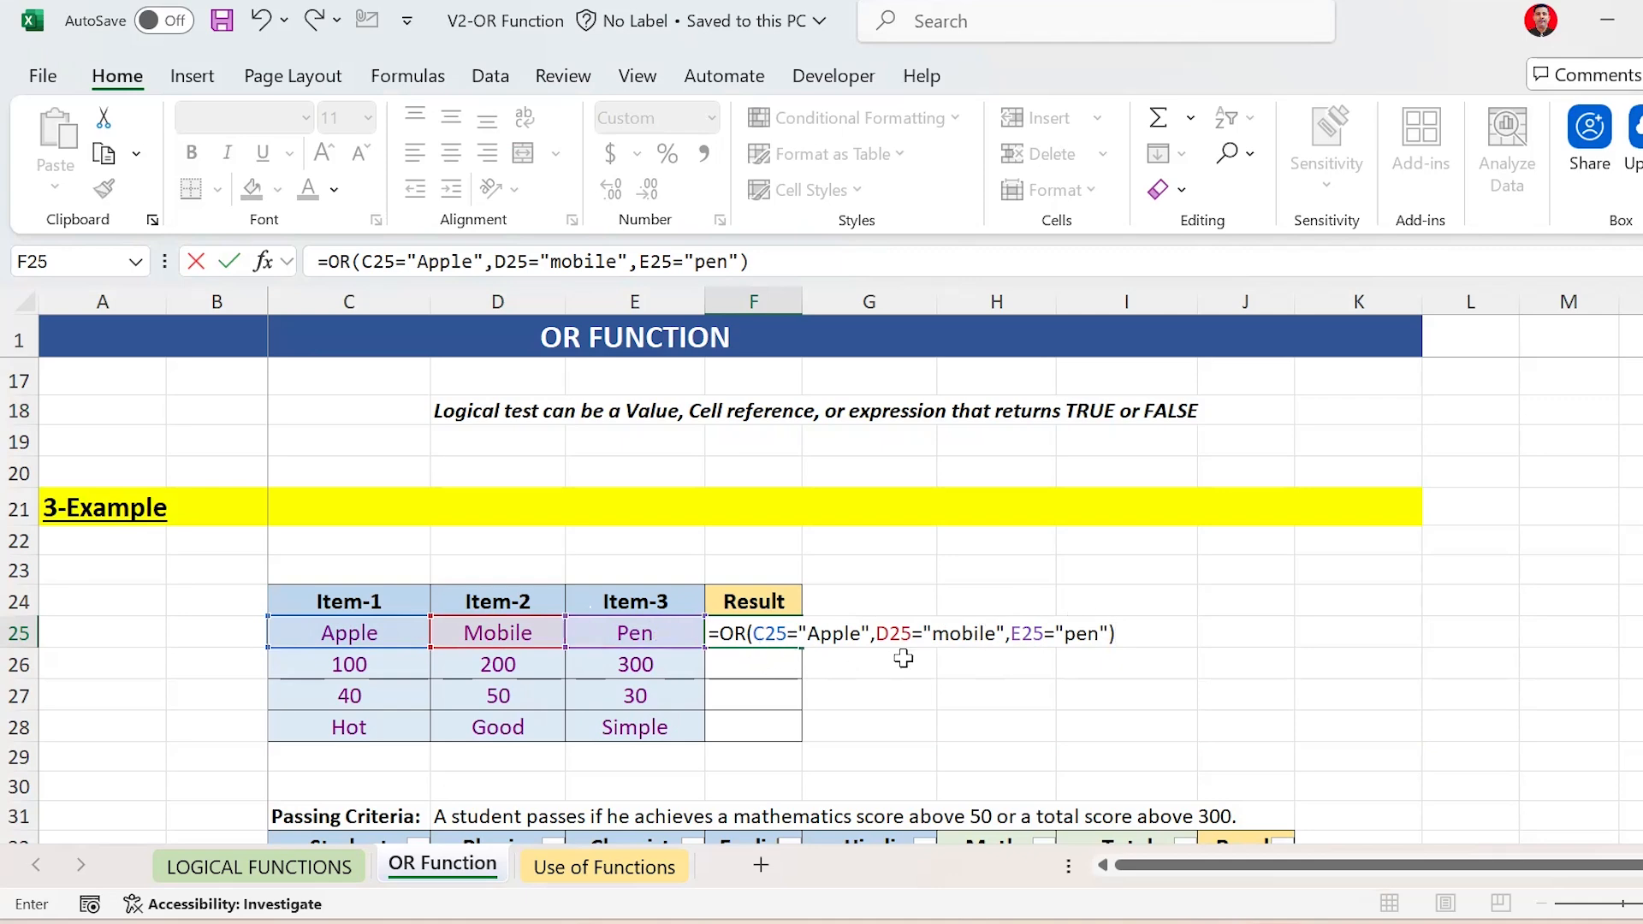
{"action": "key", "text": "ctrl+Return"}
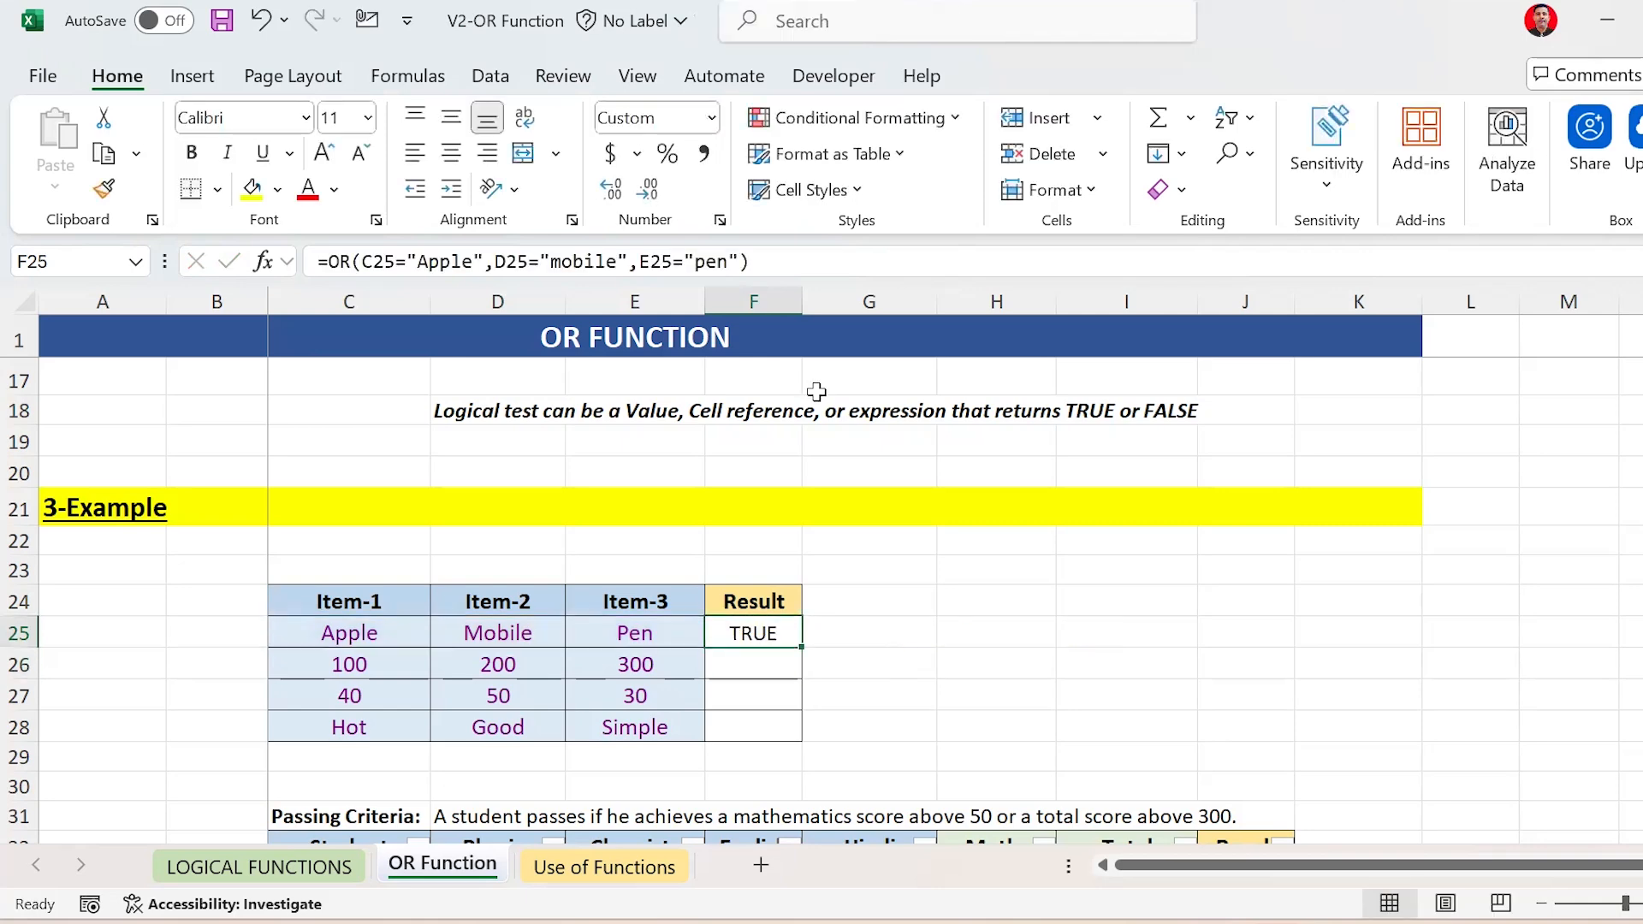
Change the third condition of the OR formula in F25 to E25="bottle"
{"action": "key", "text": "F2"}
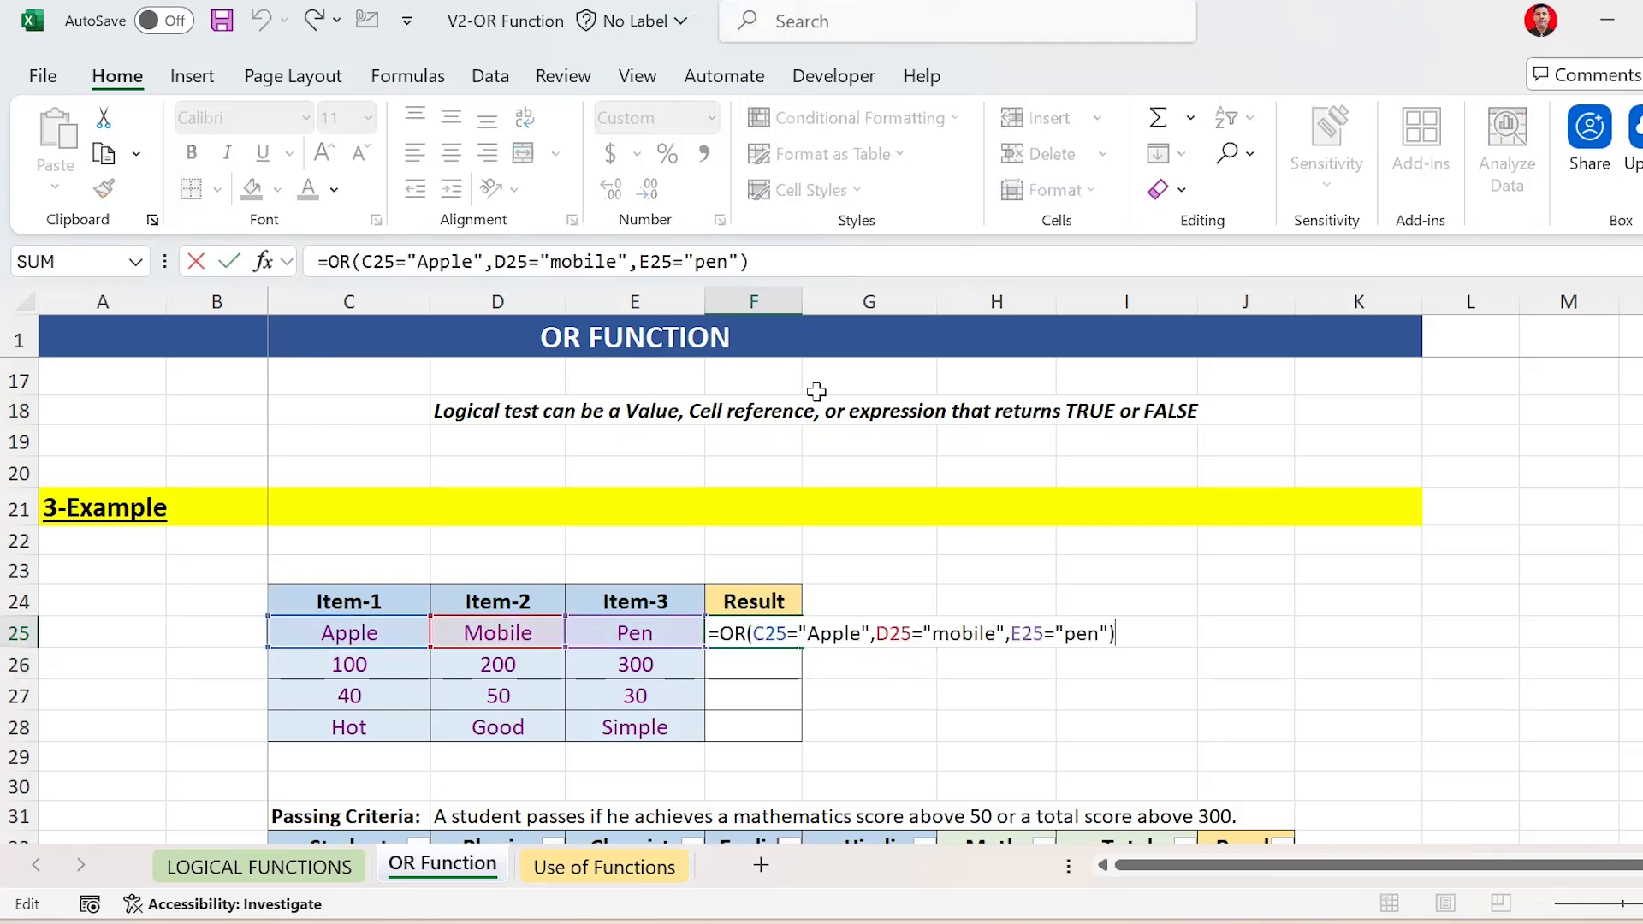
{"action": "left_click", "coordinate": [1077, 636]}
{"action": "key", "text": "shift+Right"}
{"action": "key", "text": "shift+Right"}
{"action": "key", "text": "shift+Right"}
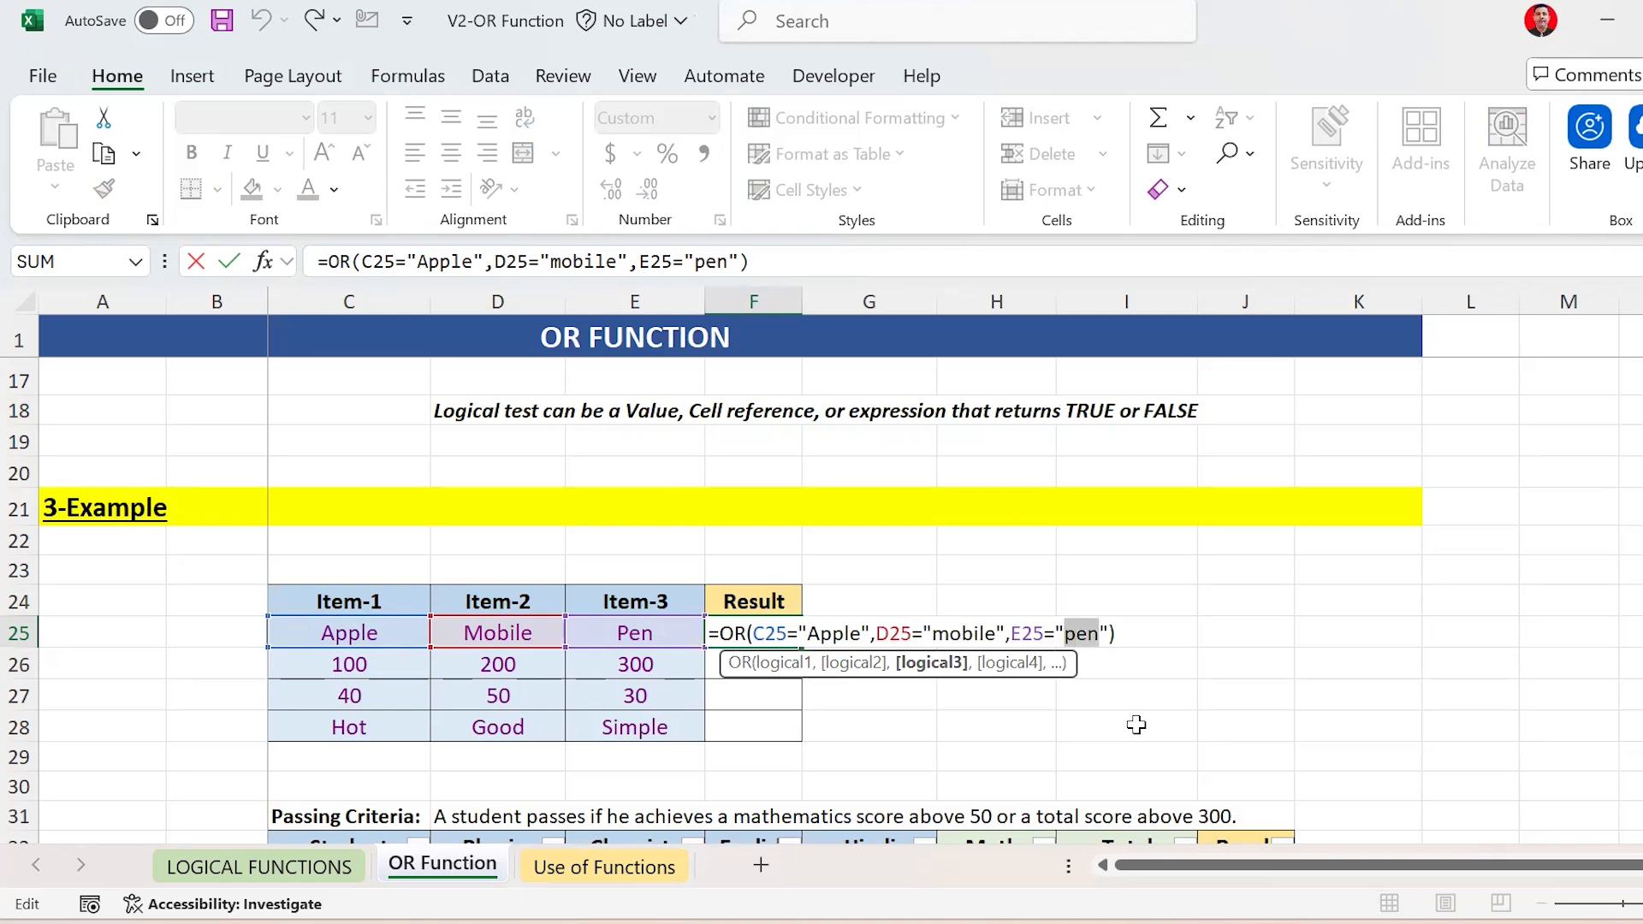
{"action": "type", "text": "bottl"}
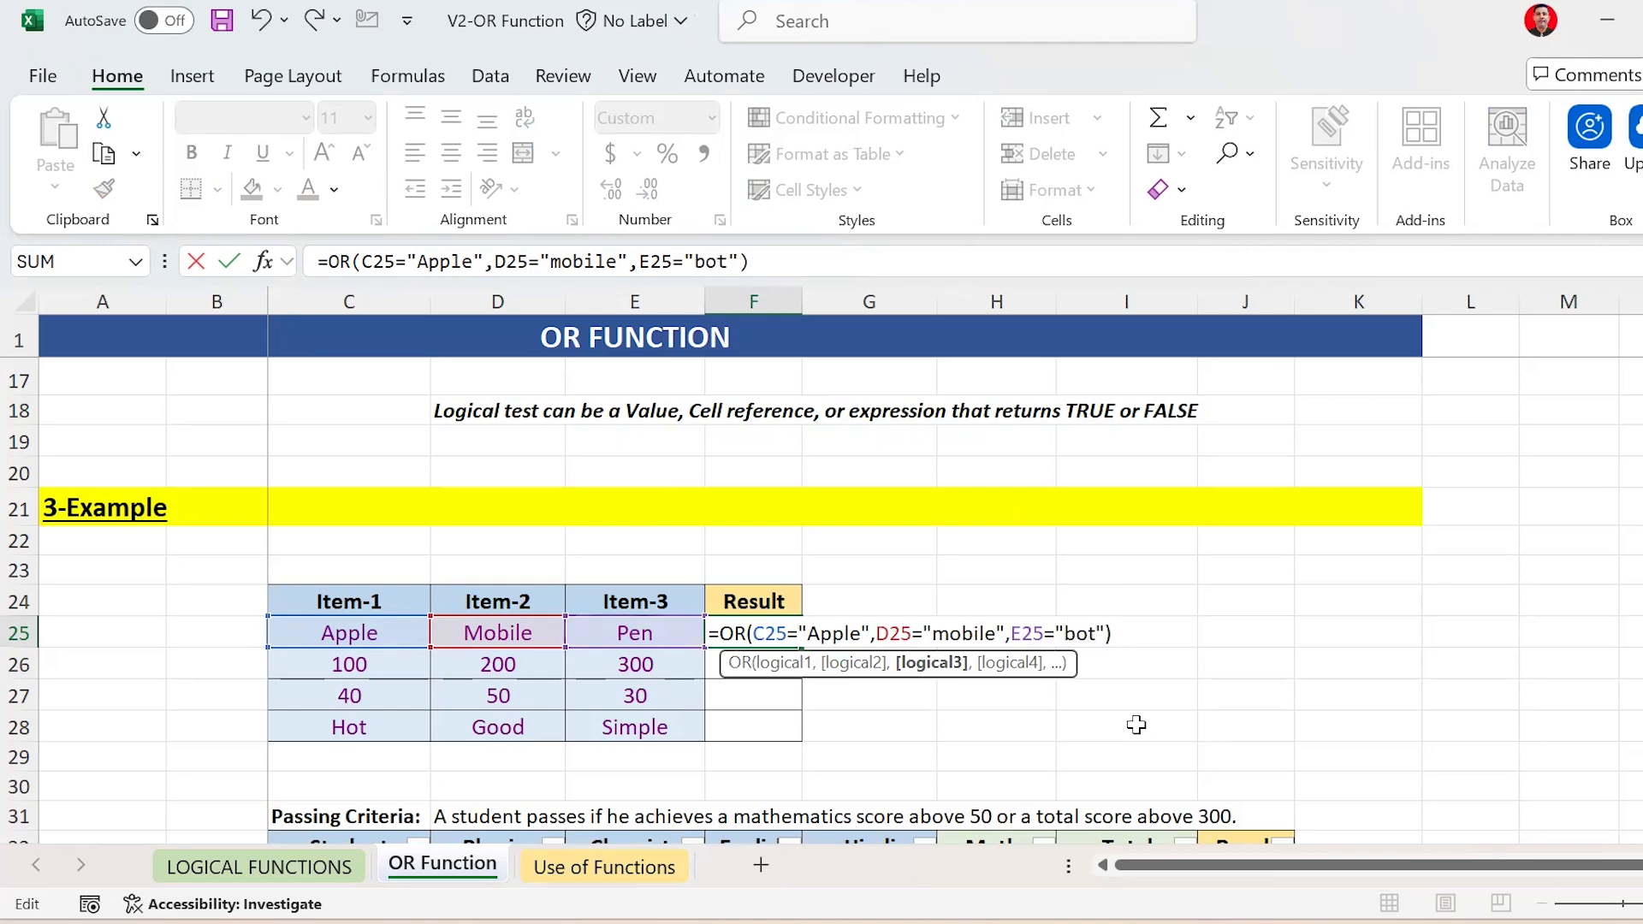
{"action": "type", "text": "e"}
{"action": "key", "text": "ctrl+Return"}
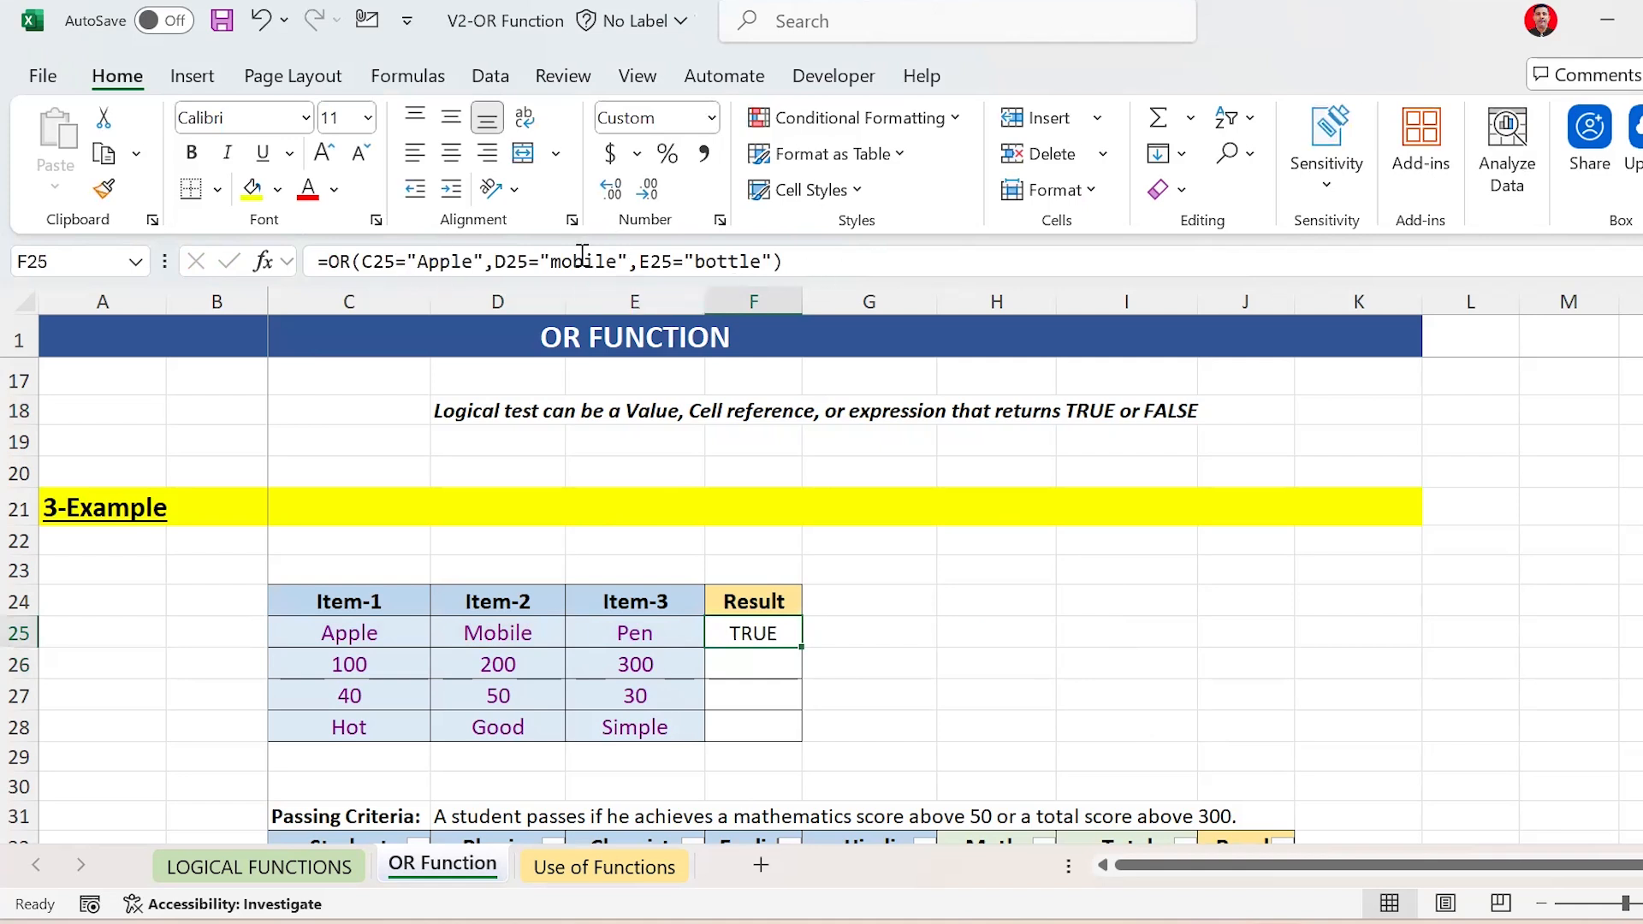
Replace the text tested for D25 in the F25 formula with "charger" and enter the formula
{"action": "key", "text": "F2"}
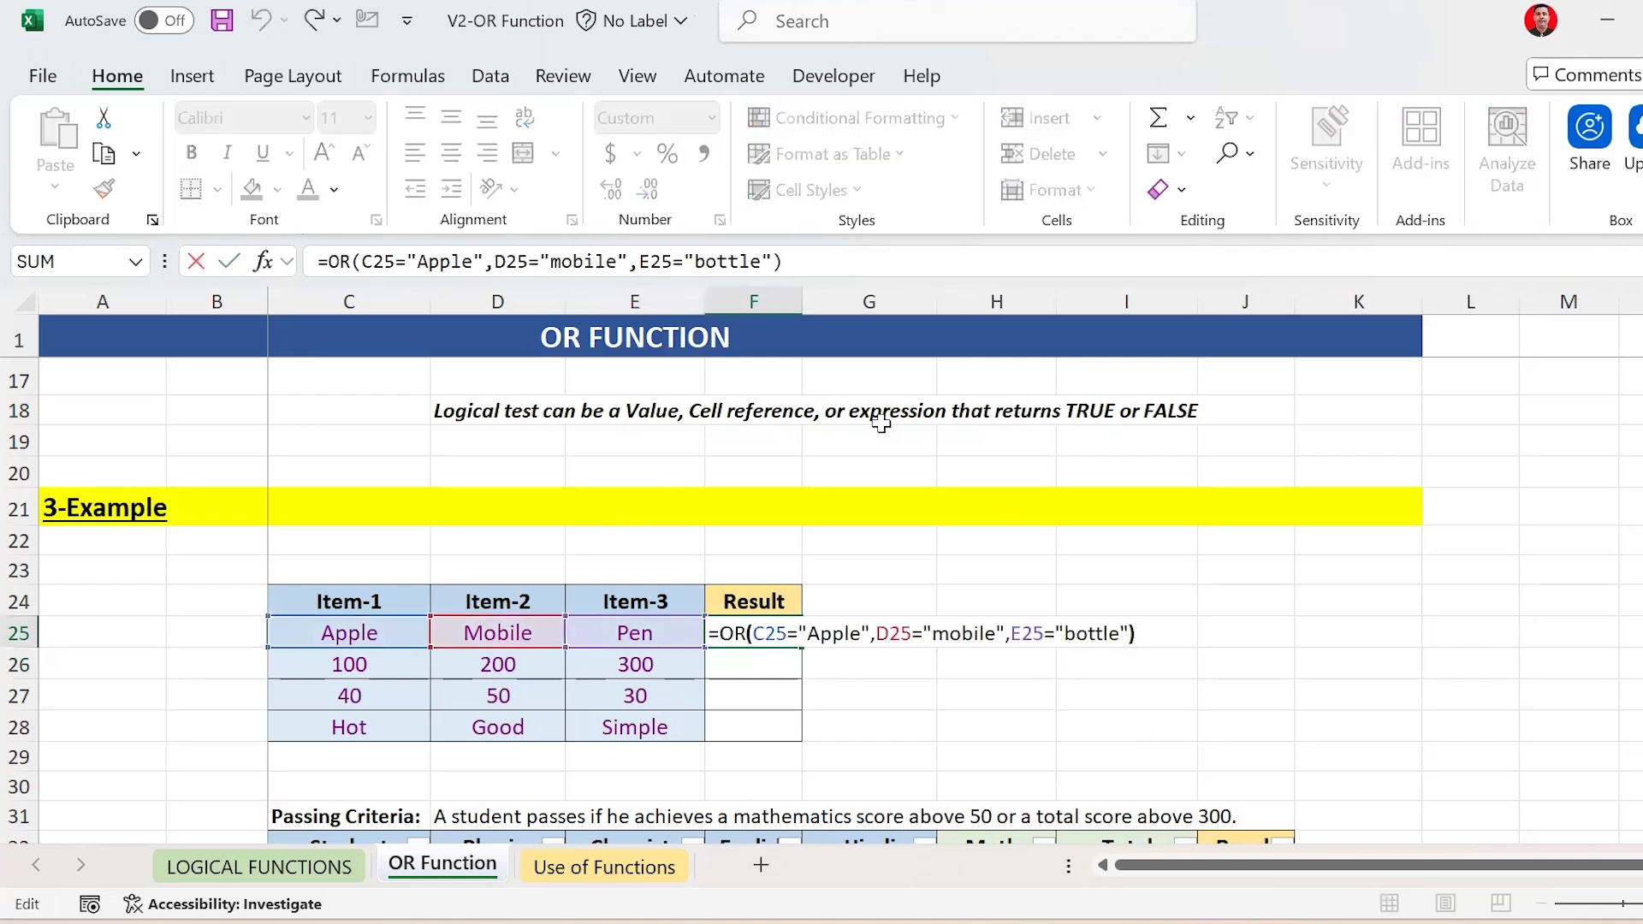
{"action": "key", "text": "Left"}
{"action": "key", "text": "Left"}
{"action": "key", "text": "Left"}
{"action": "key", "text": "Left"}
{"action": "key", "text": "Left"}
{"action": "key", "text": "Left"}
{"action": "key", "text": "Left"}
{"action": "key", "text": "Left"}
{"action": "key", "text": "Left"}
{"action": "key", "text": "Left"}
{"action": "key", "text": "Left"}
{"action": "key", "text": "Left"}
{"action": "key", "text": "Left"}
{"action": "key", "text": "Left"}
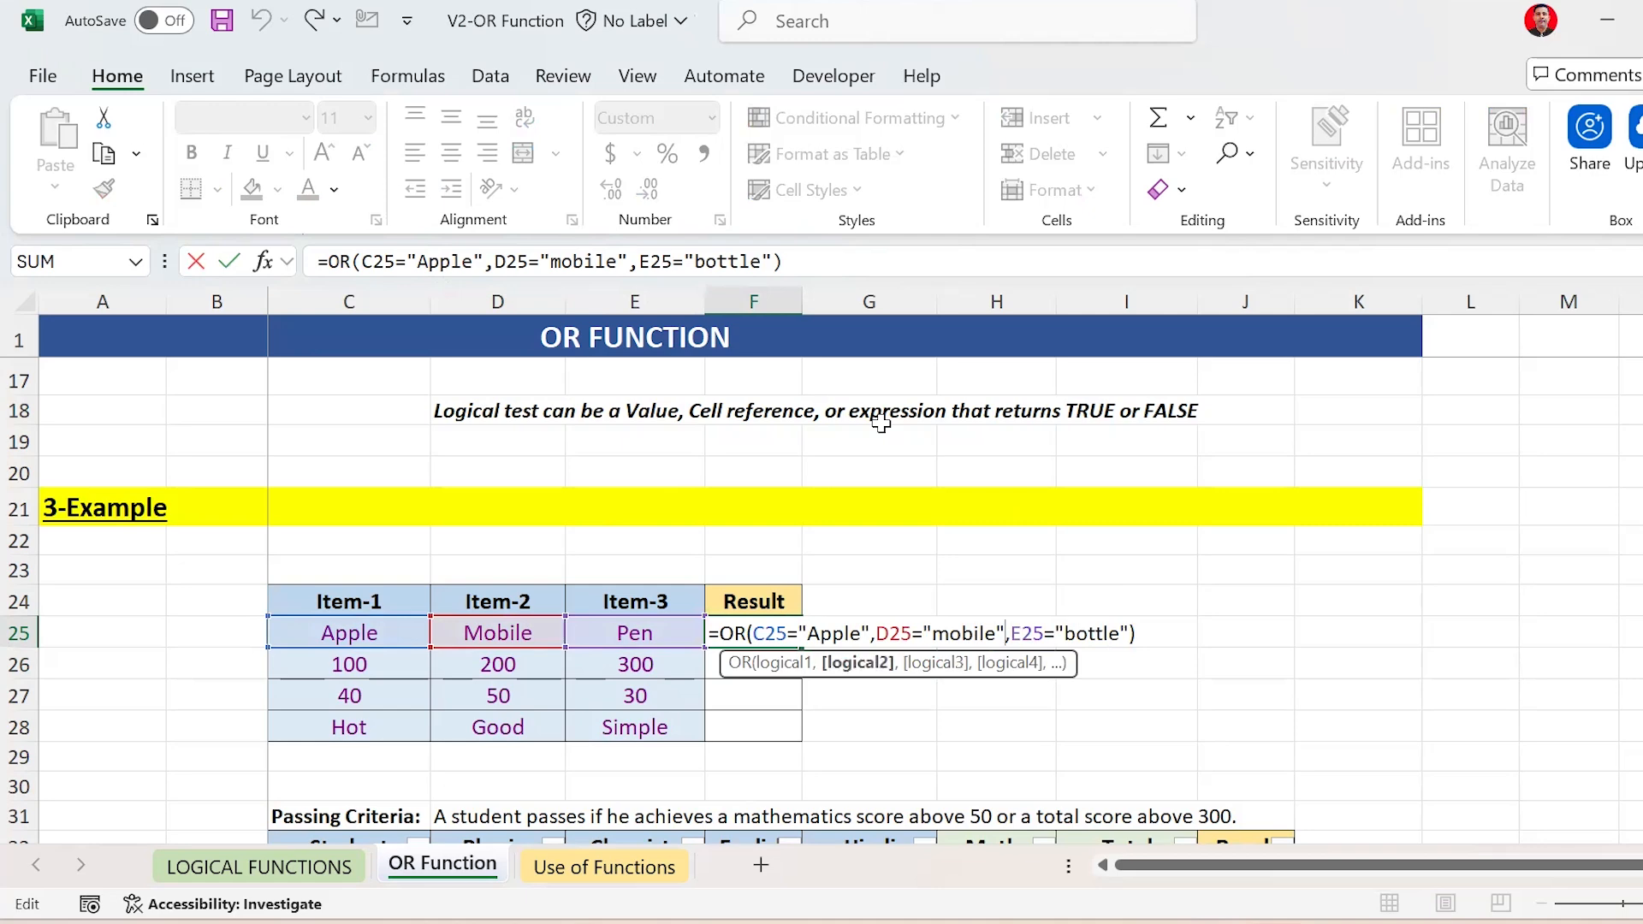
{"action": "key", "text": "shift+Left"}
{"action": "key", "text": "shift+Left"}
{"action": "key", "text": "shift+Left"}
{"action": "key", "text": "shift+Left"}
{"action": "key", "text": "shift+Left"}
{"action": "key", "text": "shift+Left"}
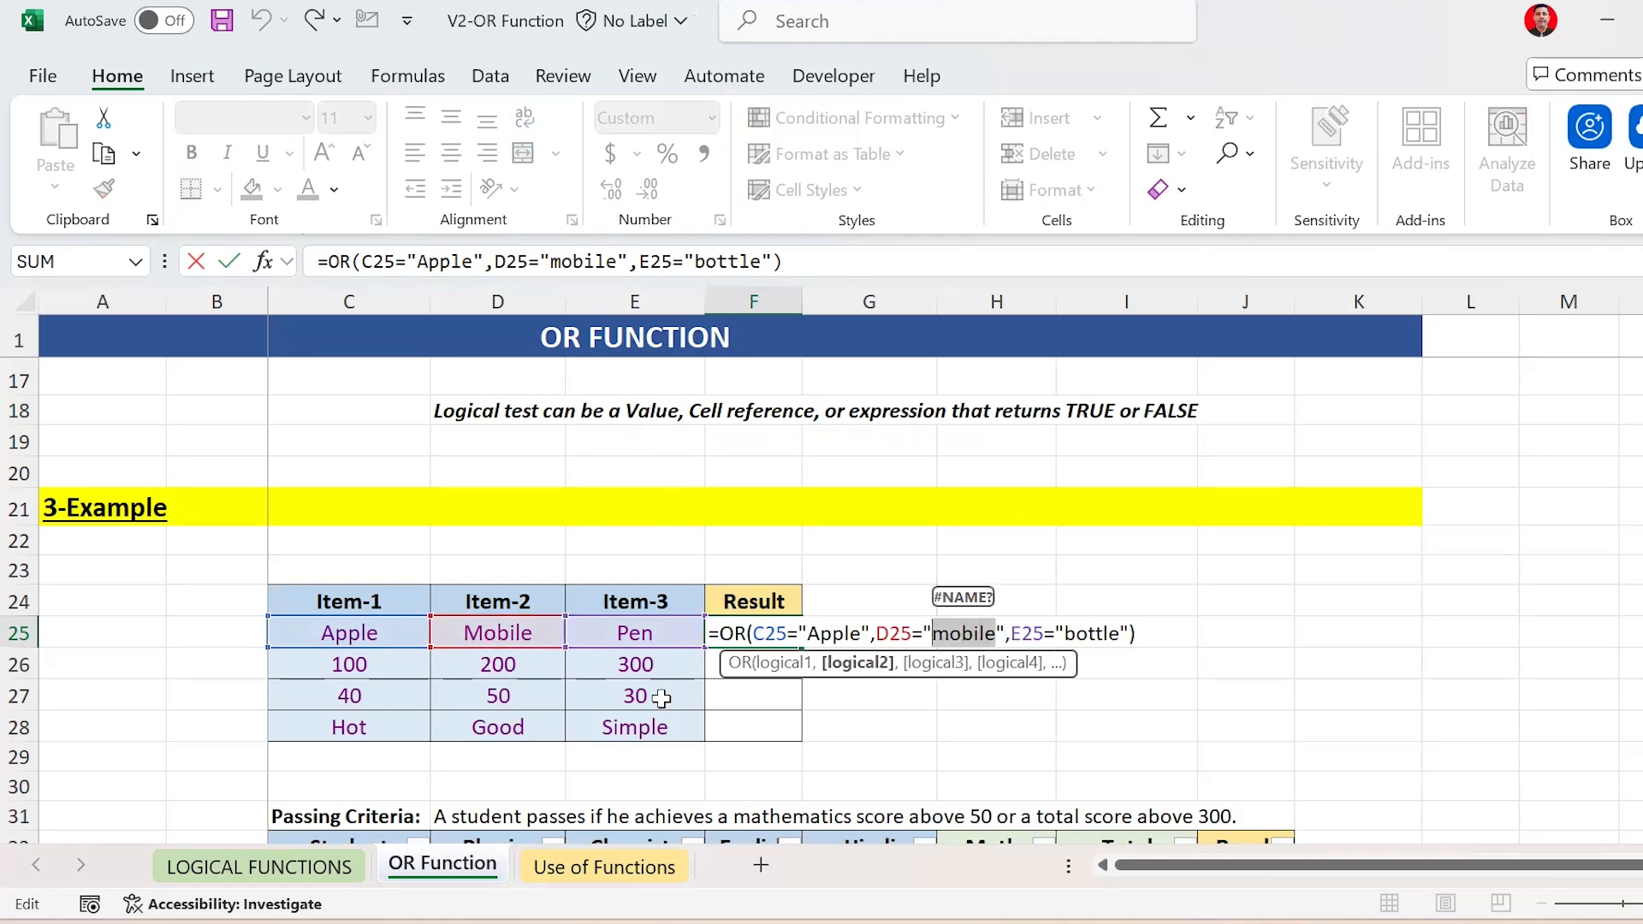
{"action": "type", "text": "charger"}
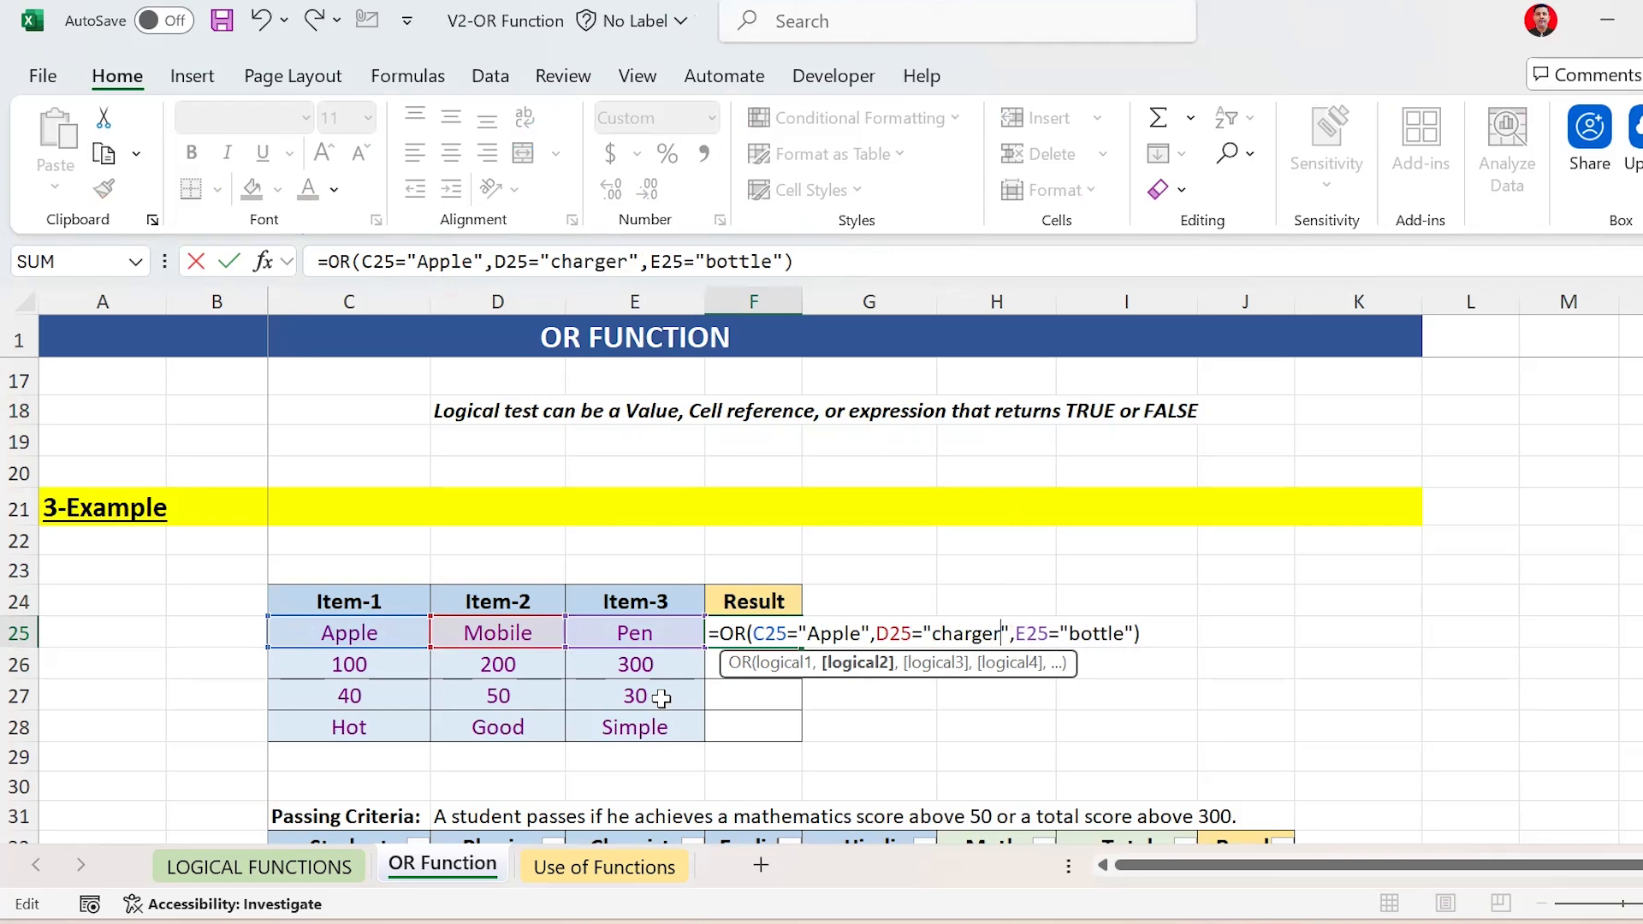
{"action": "key", "text": "Return"}
Change the first condition of the F25 formula to C25="mango" and enter it
{"action": "key", "text": "Up"}
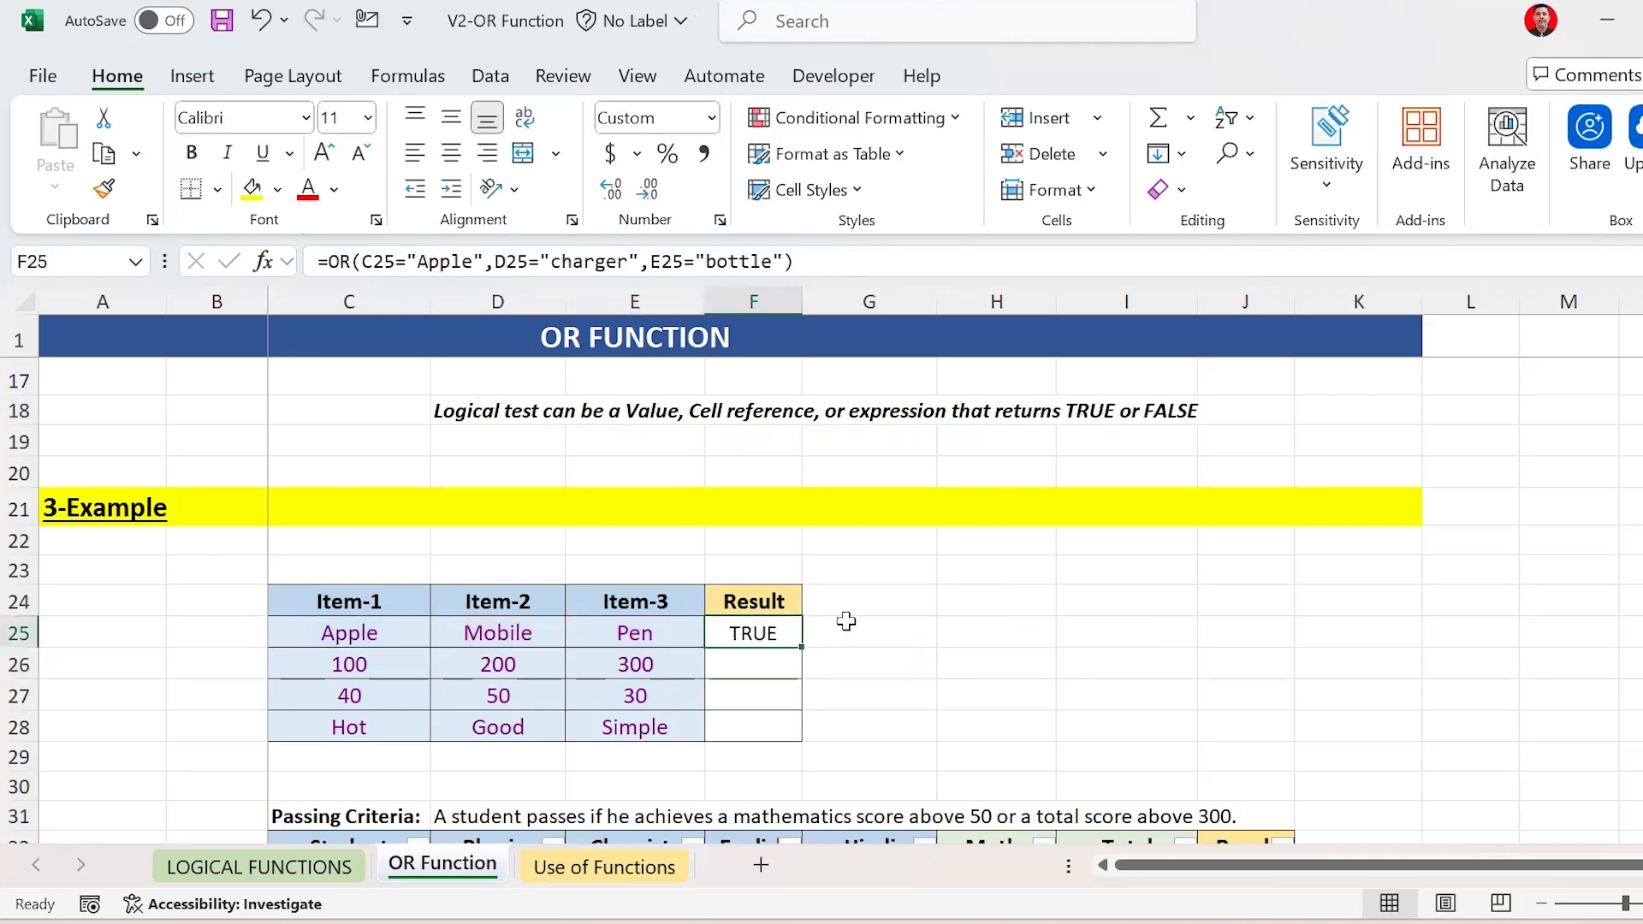
{"action": "key", "text": "F2"}
{"action": "key", "text": "Left"}
{"action": "key", "text": "Left"}
{"action": "key", "text": "Left"}
{"action": "key", "text": "Left"}
{"action": "key", "text": "Left"}
{"action": "key", "text": "Left"}
{"action": "key", "text": "Left"}
{"action": "key", "text": "Left"}
{"action": "key", "text": "Left"}
{"action": "key", "text": "Left"}
{"action": "key", "text": "Left"}
{"action": "key", "text": "Left"}
{"action": "key", "text": "Left"}
{"action": "key", "text": "Left"}
{"action": "key", "text": "Left"}
{"action": "key", "text": "Left"}
{"action": "key", "text": "Left"}
{"action": "key", "text": "Left"}
{"action": "key", "text": "Left"}
{"action": "key", "text": "Left"}
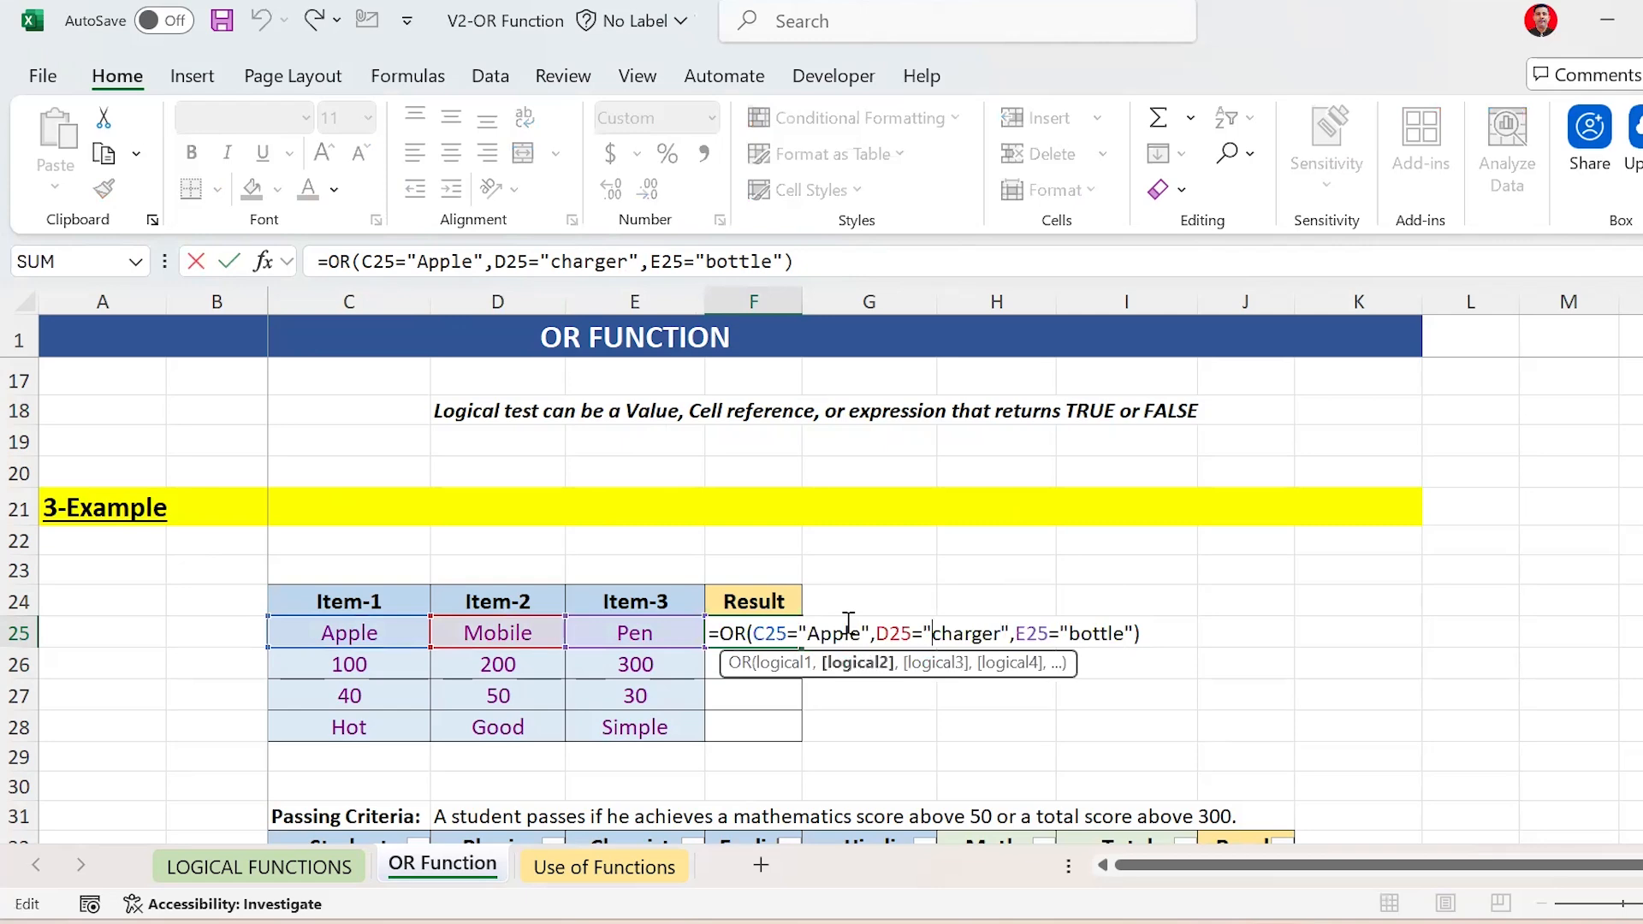
{"action": "key", "text": "Left"}
{"action": "key", "text": "Left"}
{"action": "key", "text": "Left"}
{"action": "key", "text": "Left"}
{"action": "key", "text": "Left"}
{"action": "key", "text": "Left"}
{"action": "key", "text": "Left"}
{"action": "key", "text": "shift+Left"}
{"action": "key", "text": "shift+Left"}
{"action": "key", "text": "shift+Left"}
{"action": "key", "text": "shift+Left"}
{"action": "key", "text": "shift+Left"}
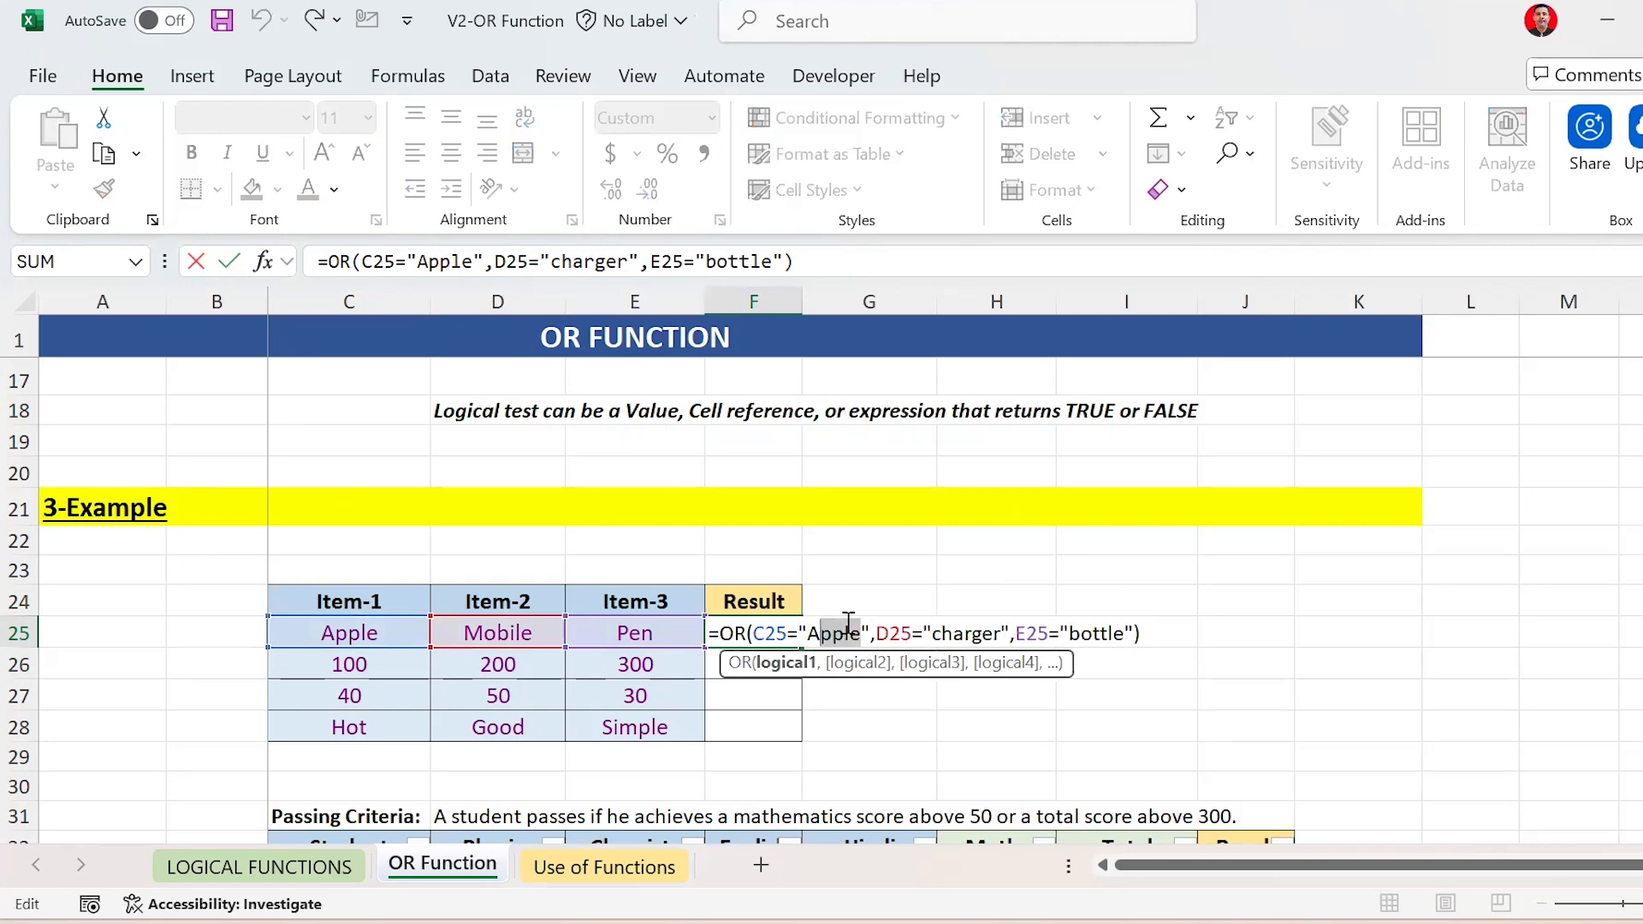
{"action": "type", "text": "mang"}
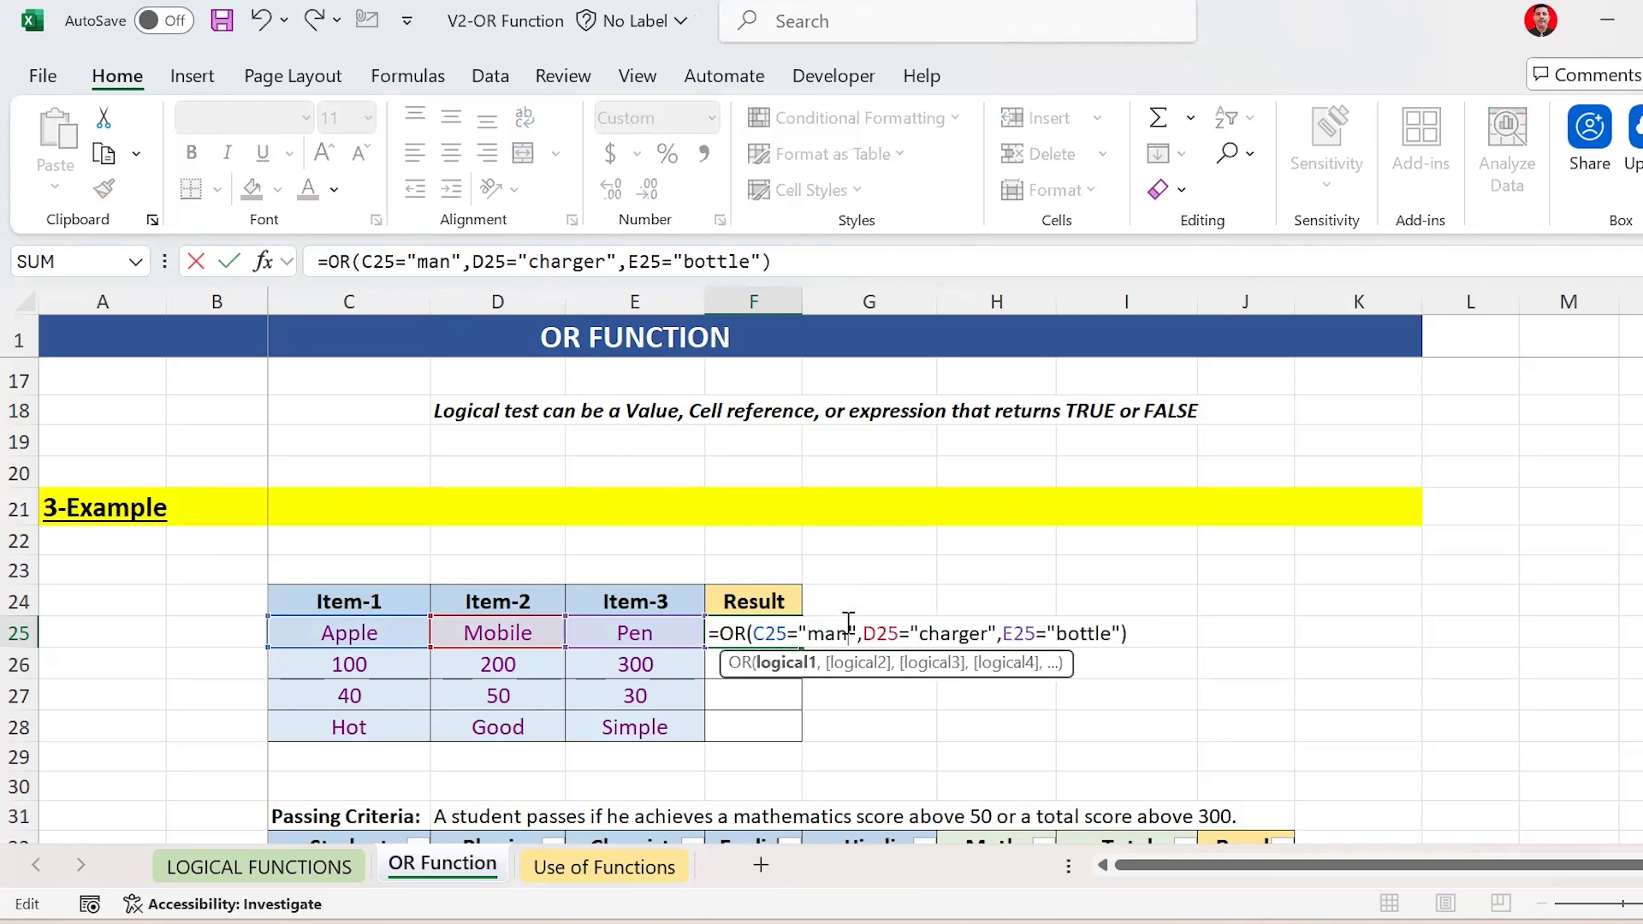
{"action": "type", "text": "o"}
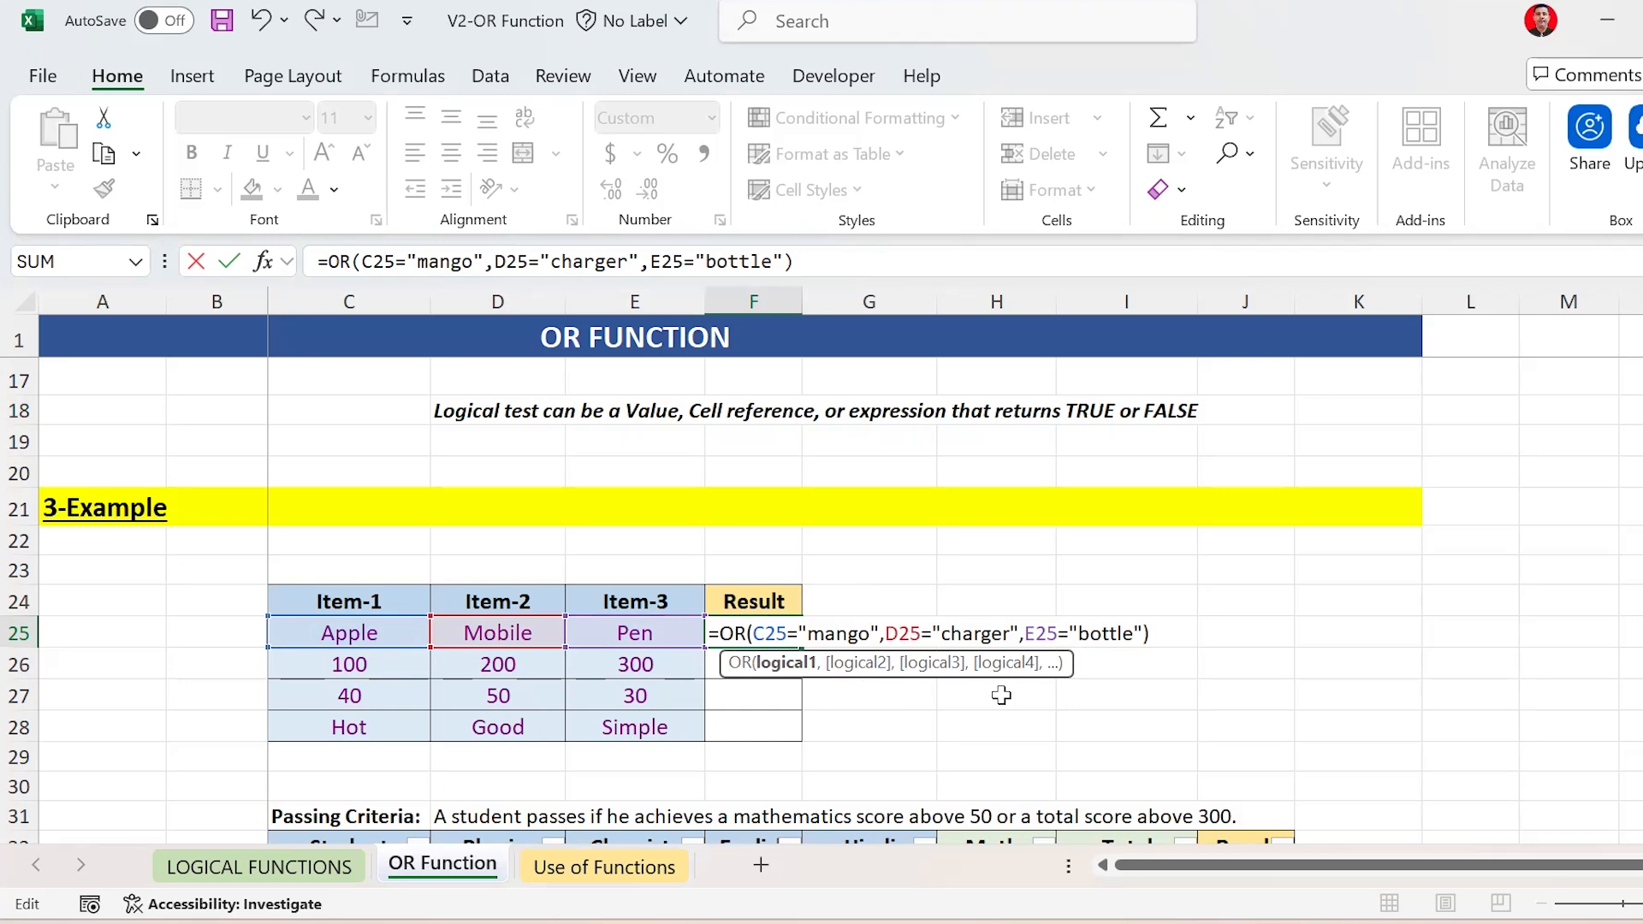
{"action": "key", "text": "ctrl+Return"}
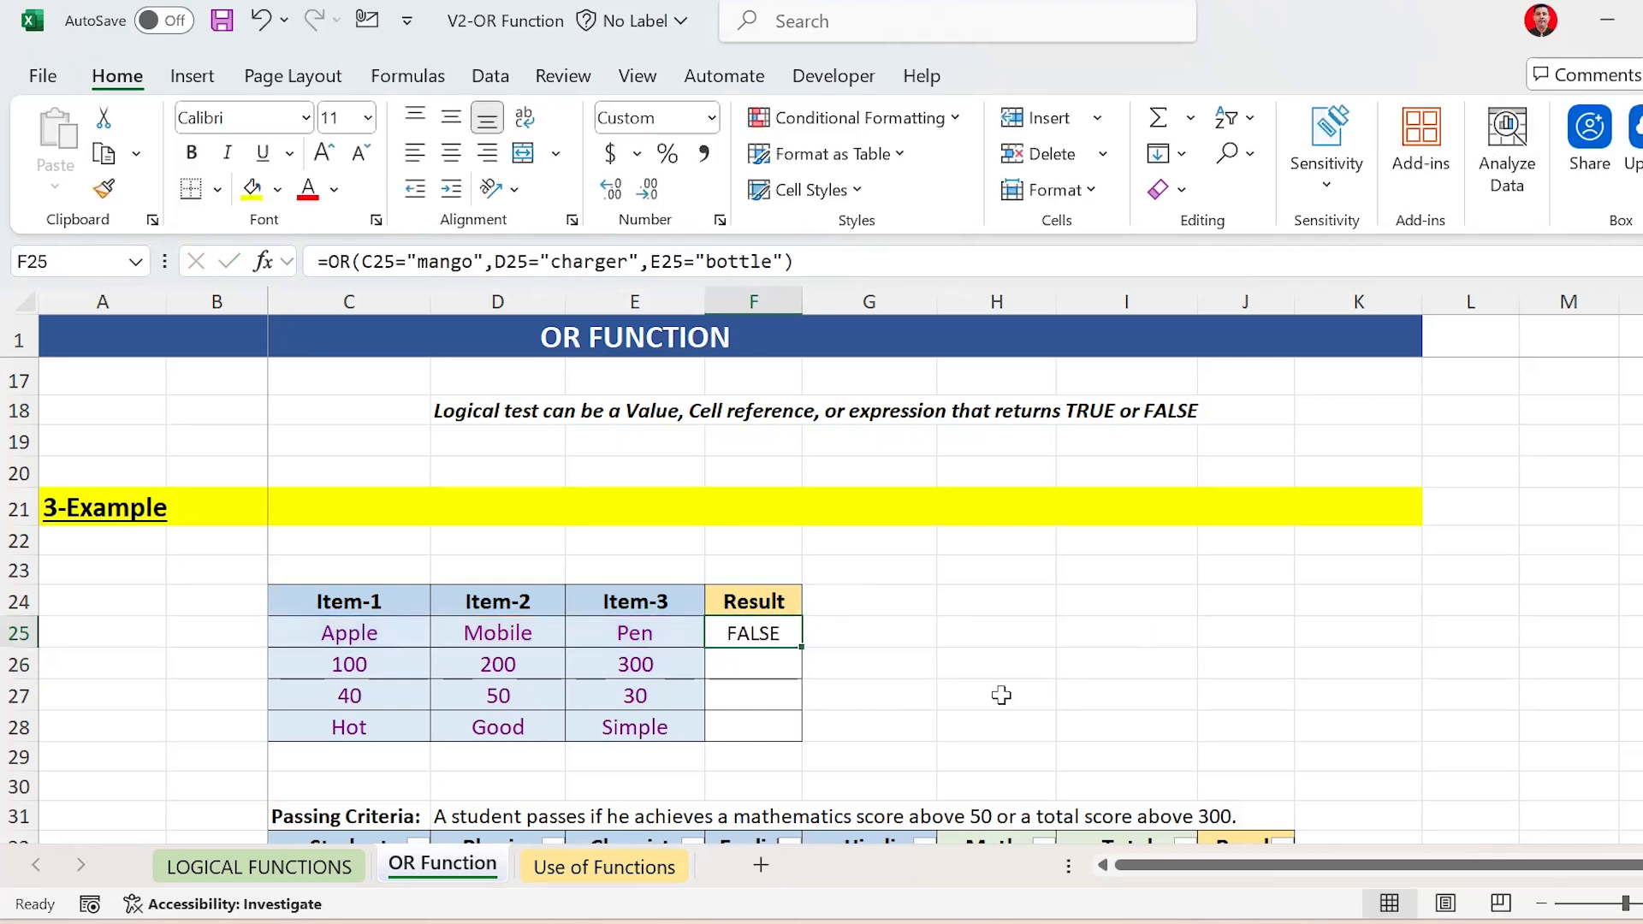
Start an OR formula in F26 of the Result column with the first condition C26<225
{"action": "key", "text": "Down"}
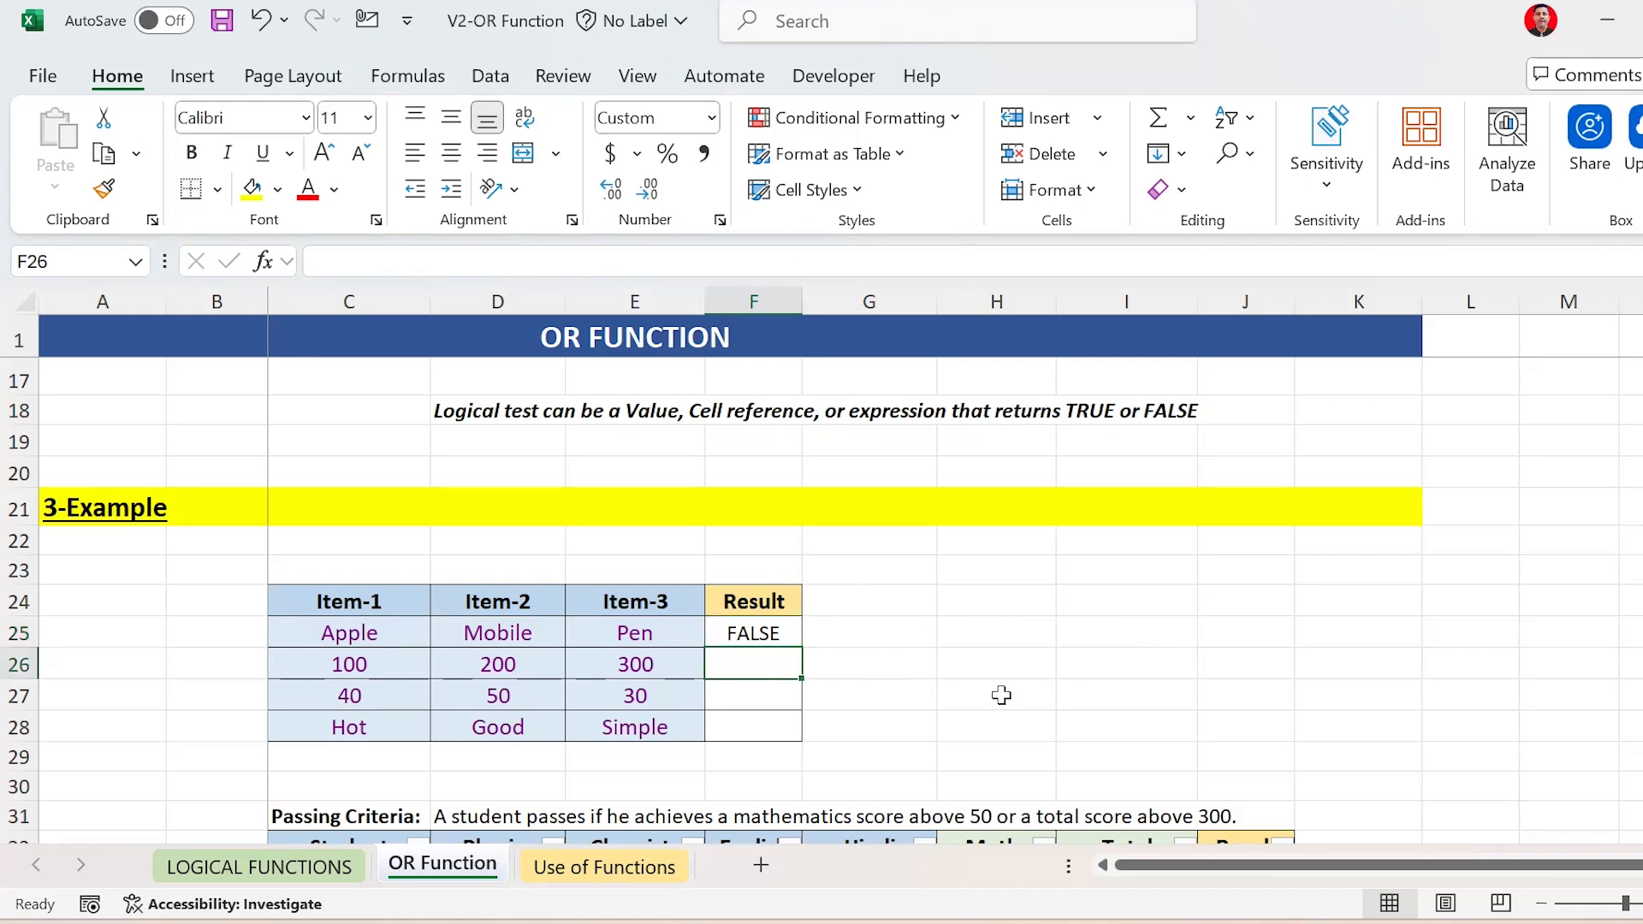
{"action": "type", "text": "="}
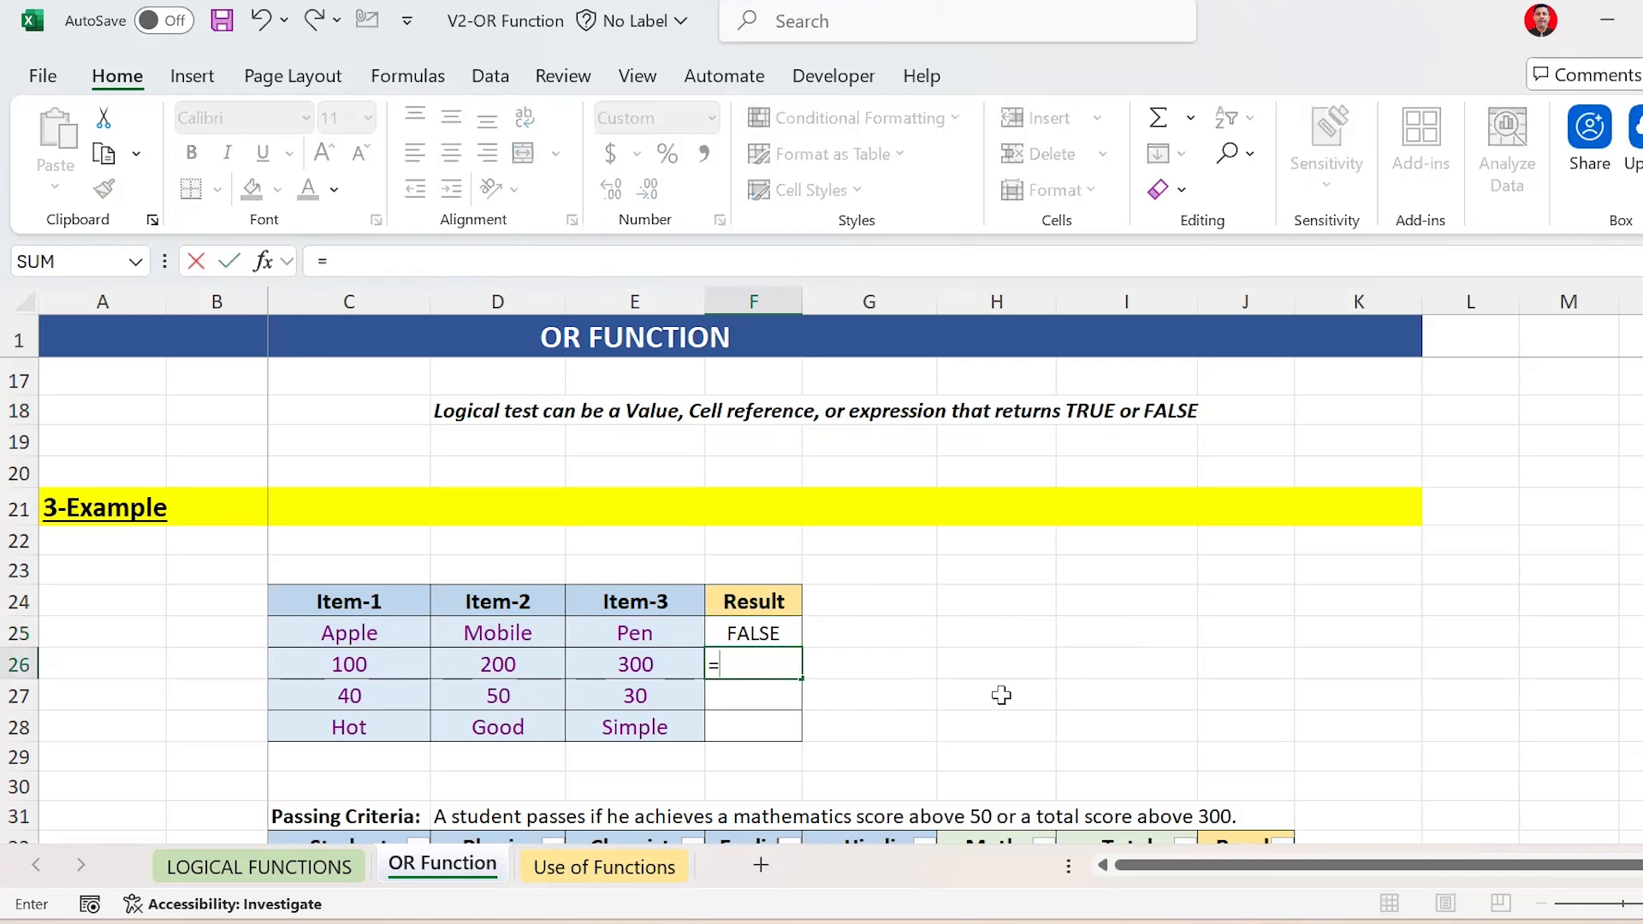
{"action": "type", "text": "OR("}
{"action": "key", "text": "Left"}
{"action": "key", "text": "Left"}
{"action": "key", "text": "Left"}
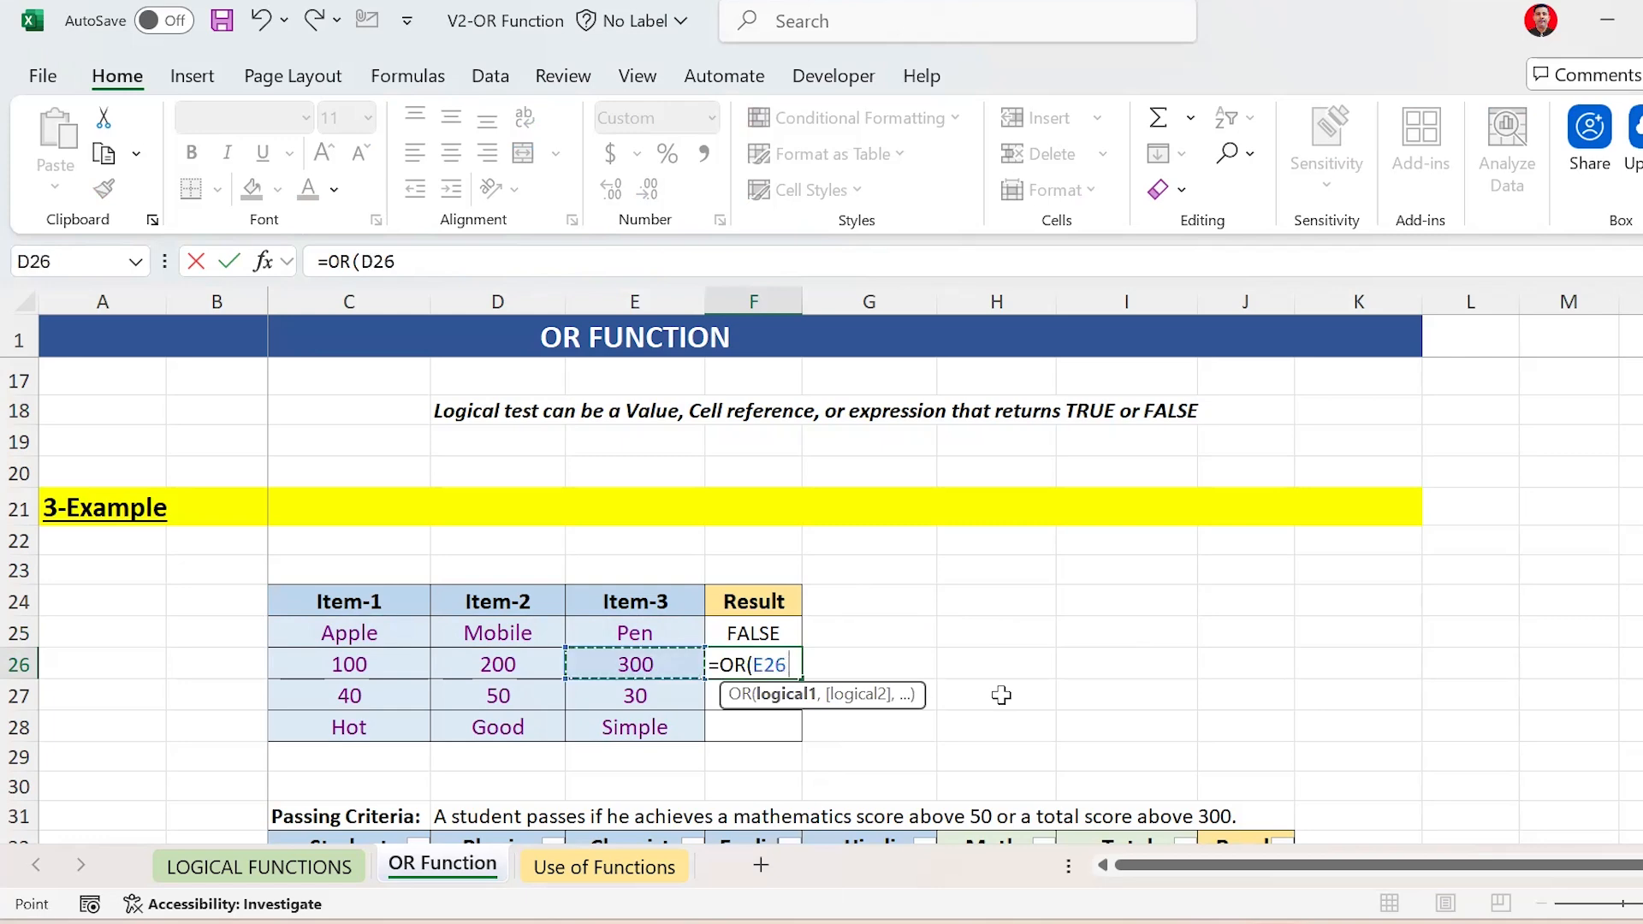
{"action": "type", "text": "<"}
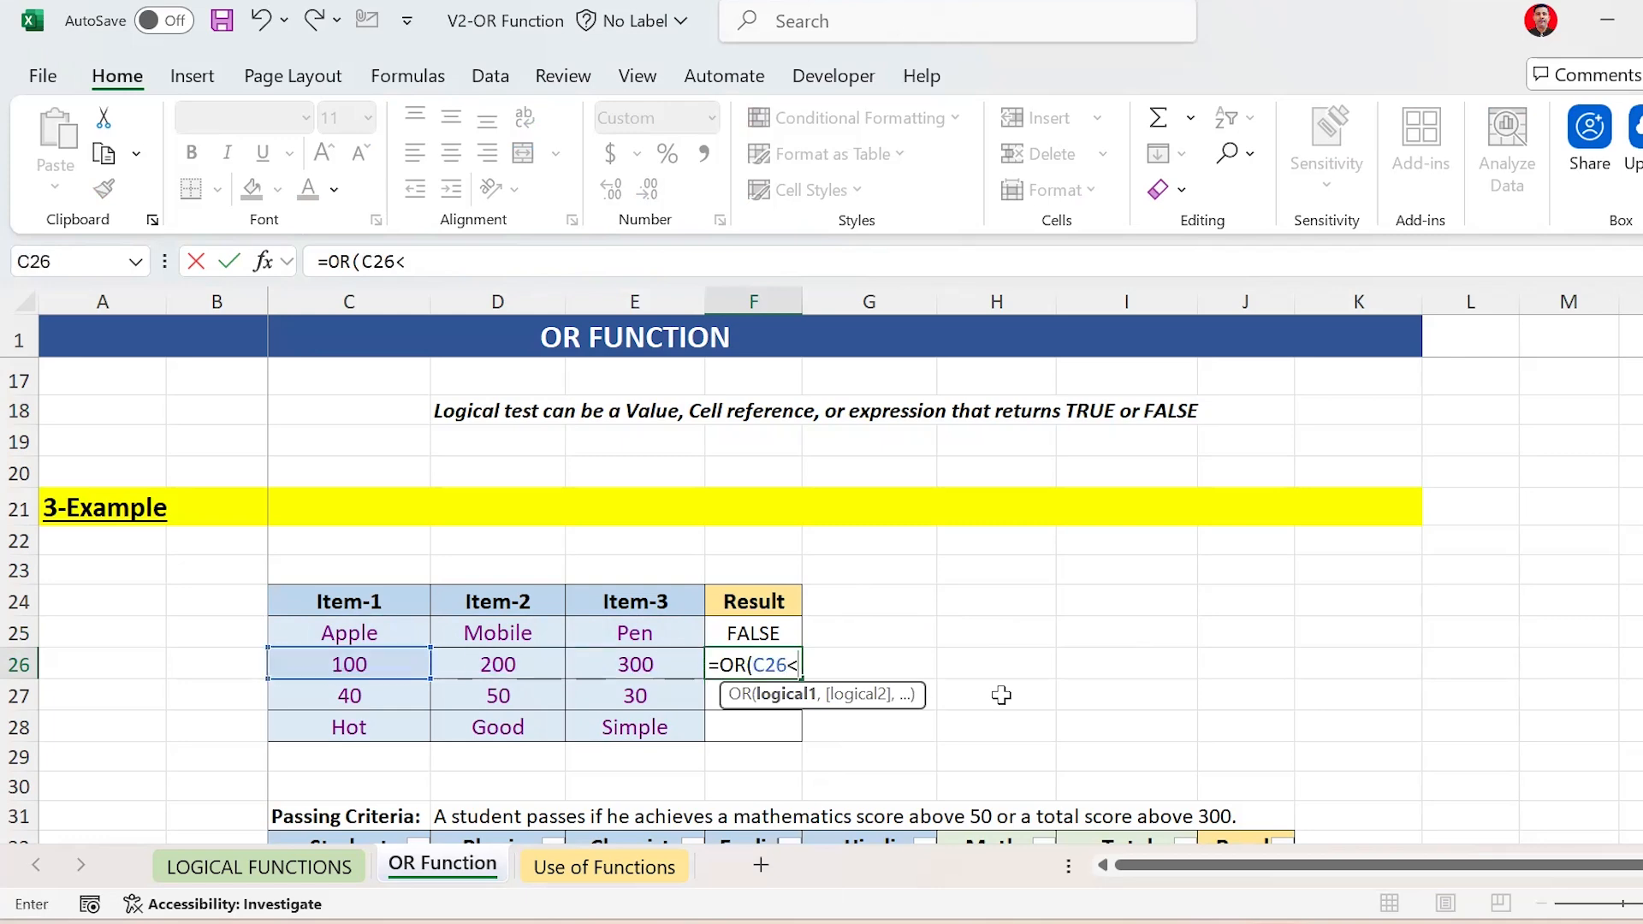
{"action": "type", "text": "225,"}
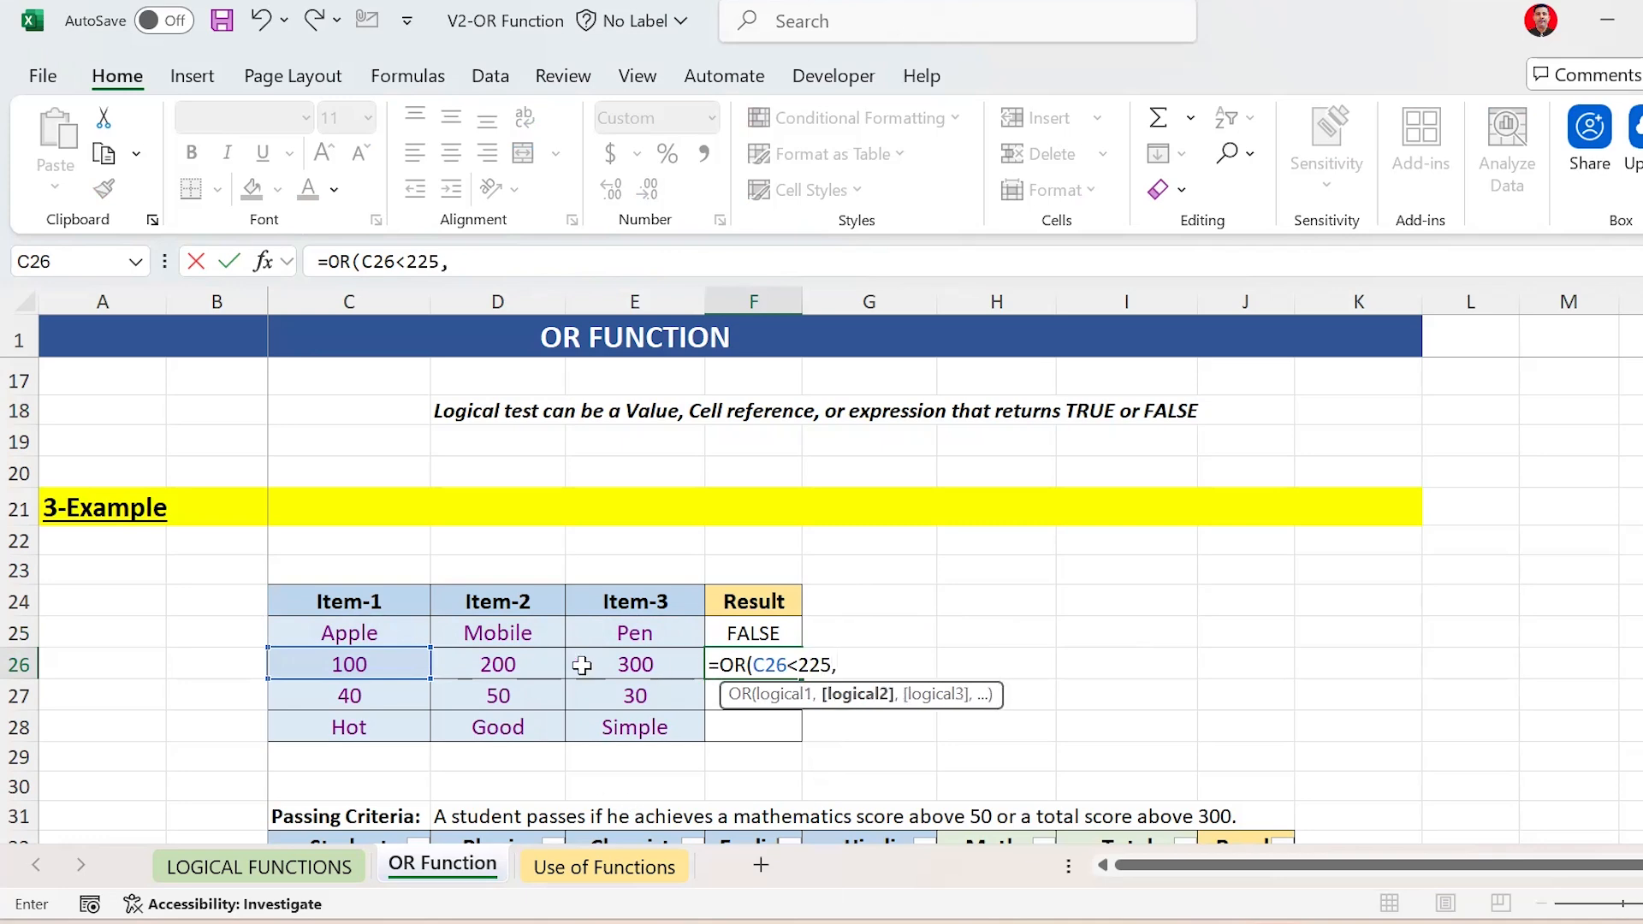
Add the conditions D26<500 and E26>500 to the OR formula in F26 and close its parenthesis
{"action": "left_click", "coordinate": [506, 663]}
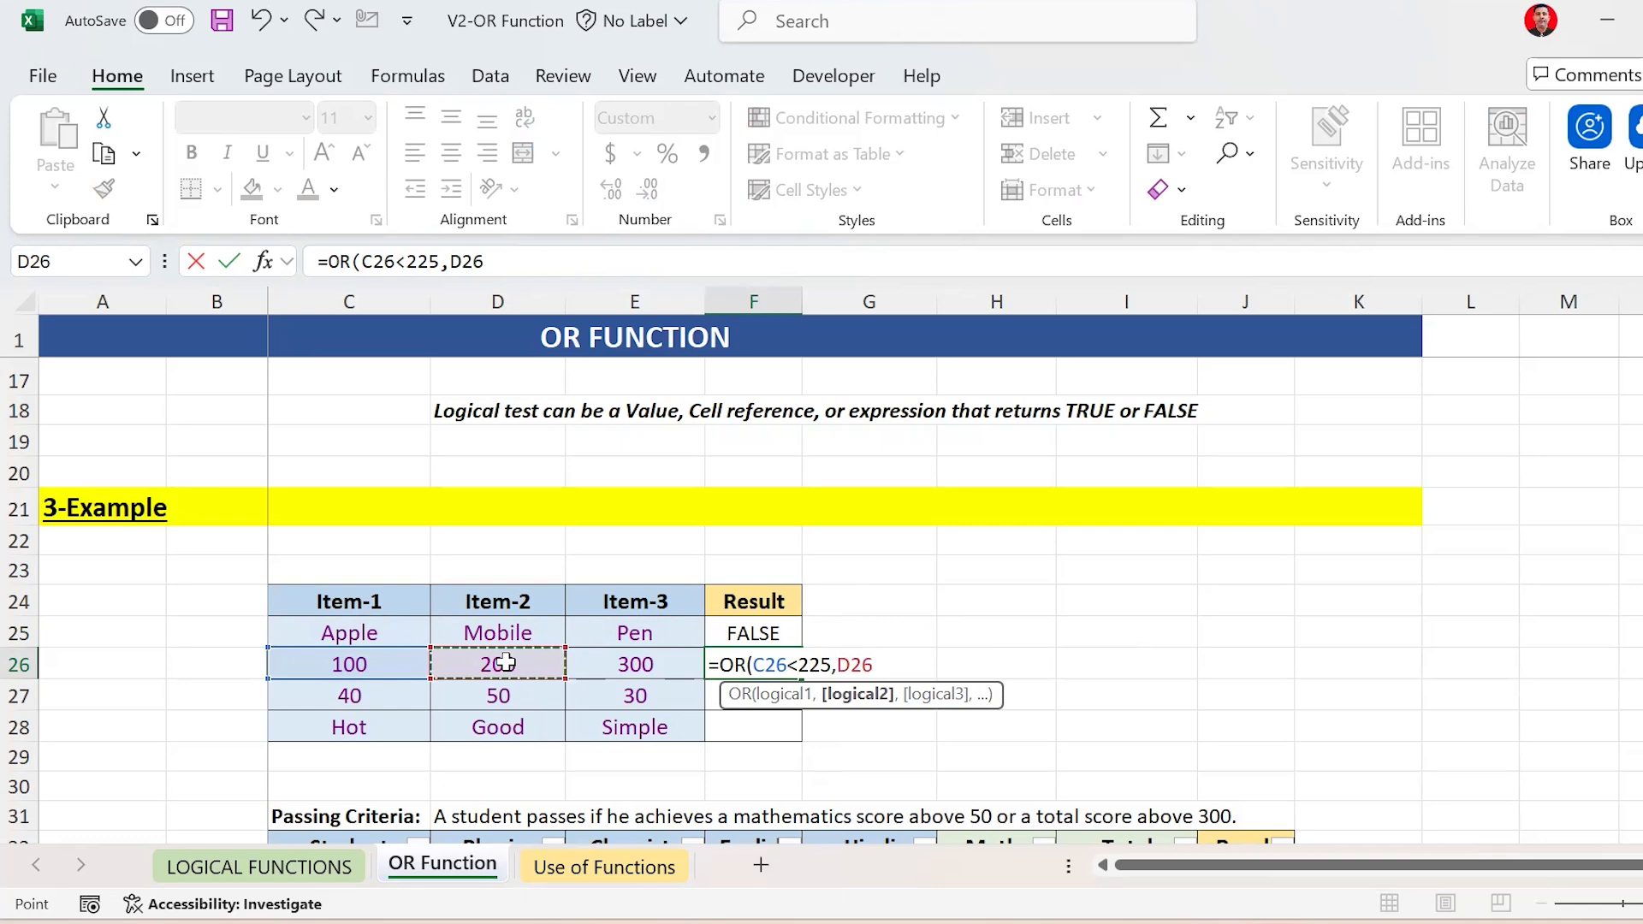
{"action": "type", "text": "<5"}
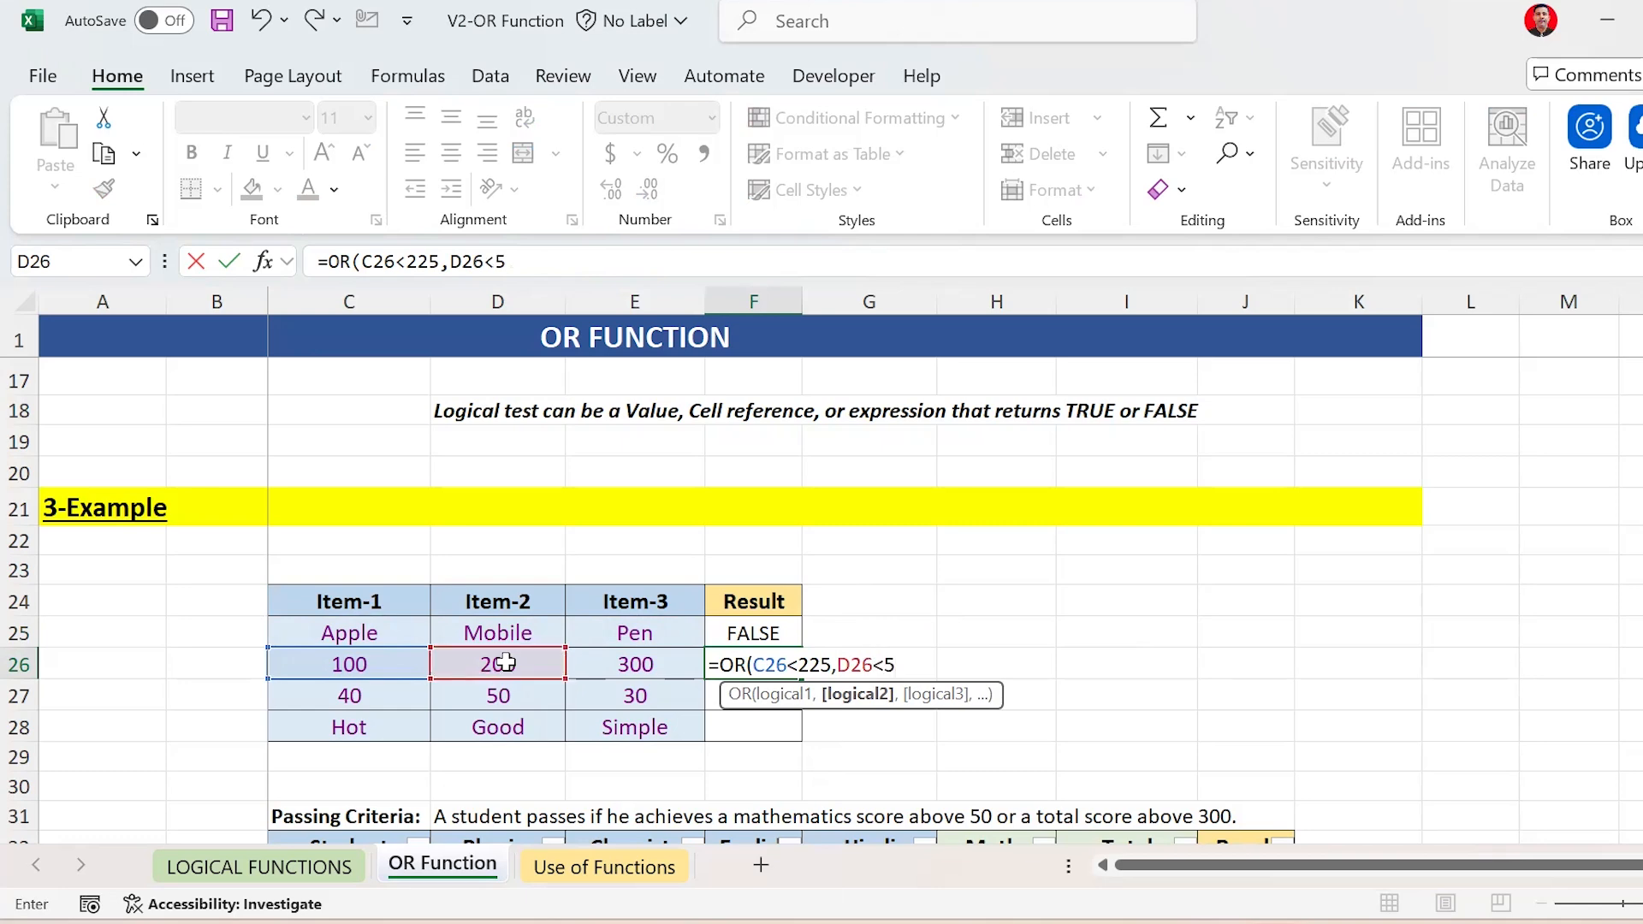
{"action": "type", "text": "00,"}
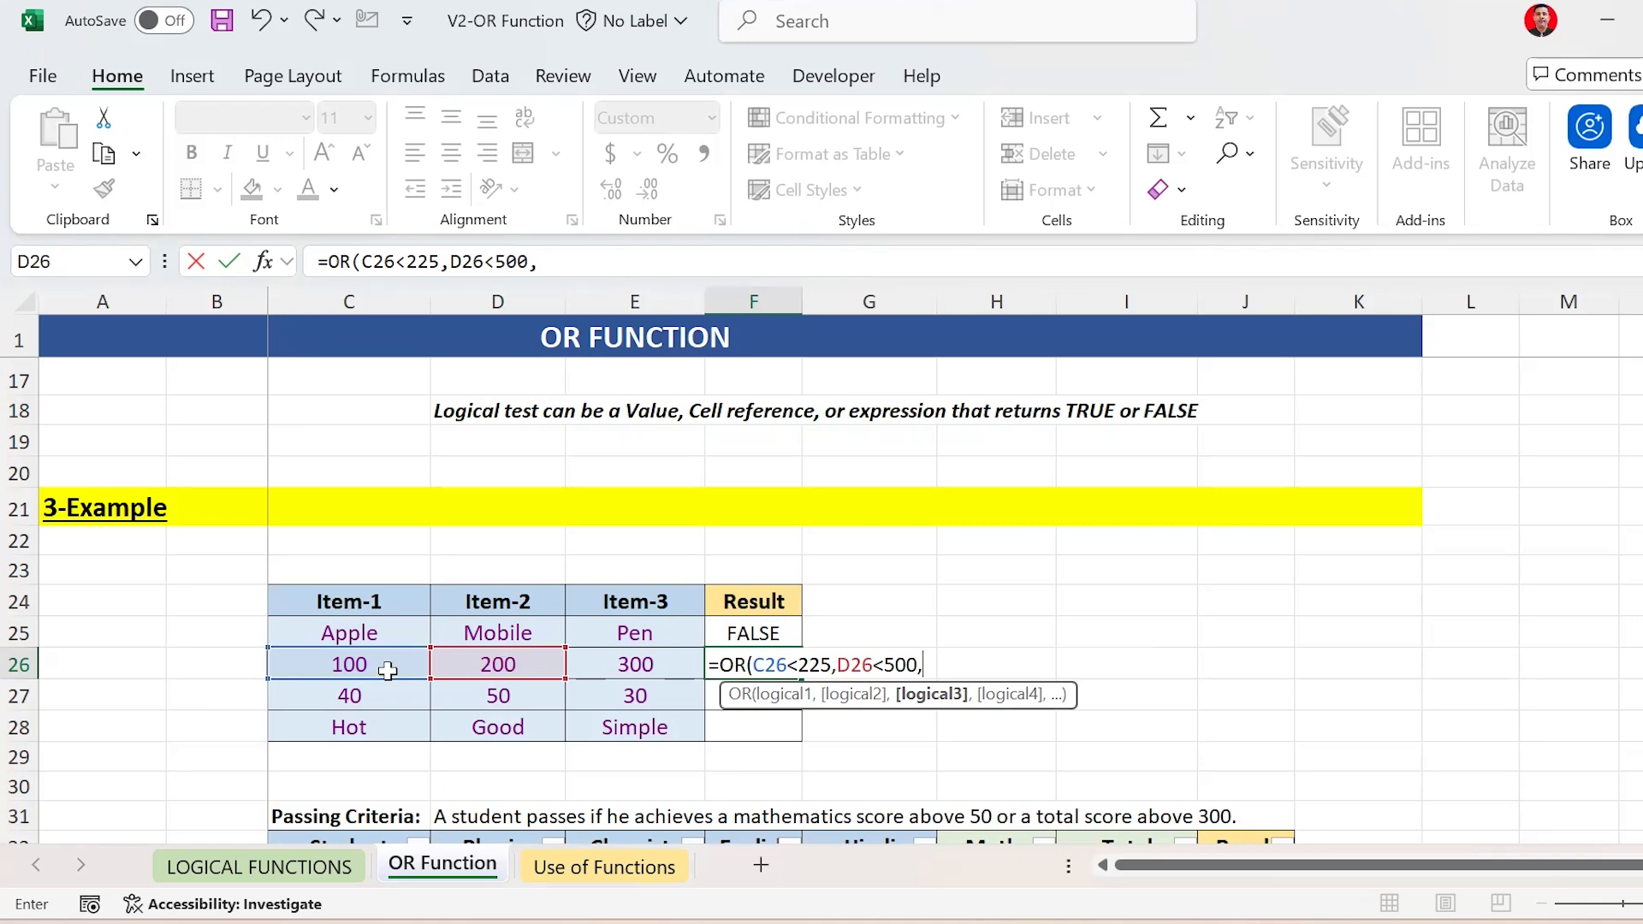
{"action": "left_click", "coordinate": [636, 659]}
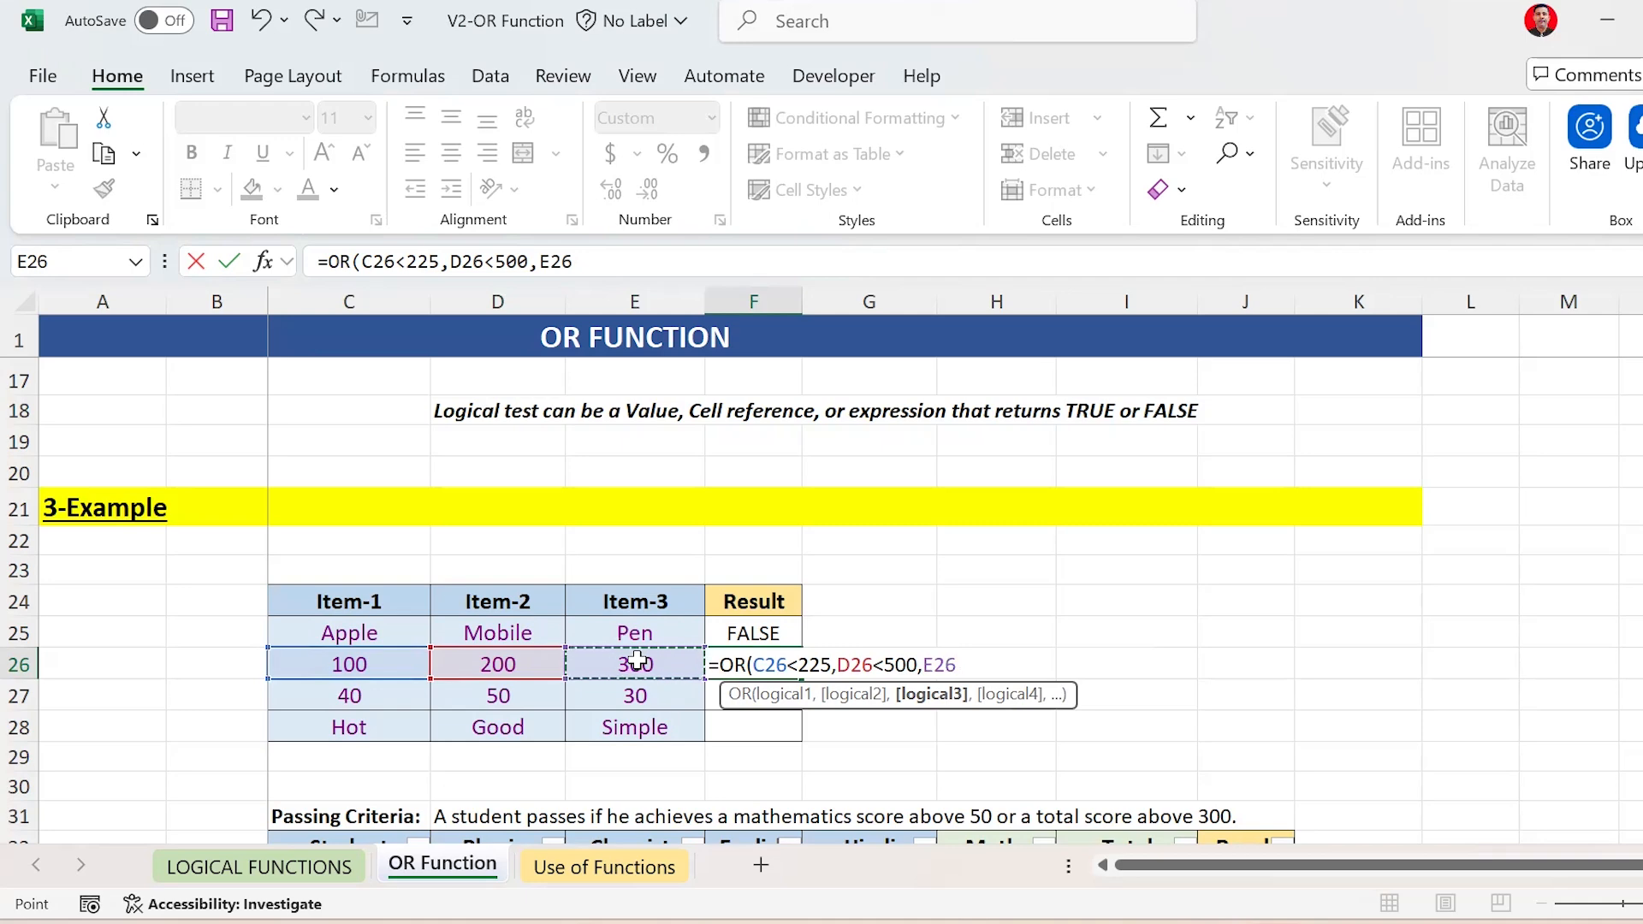
{"action": "type", "text": ">500"}
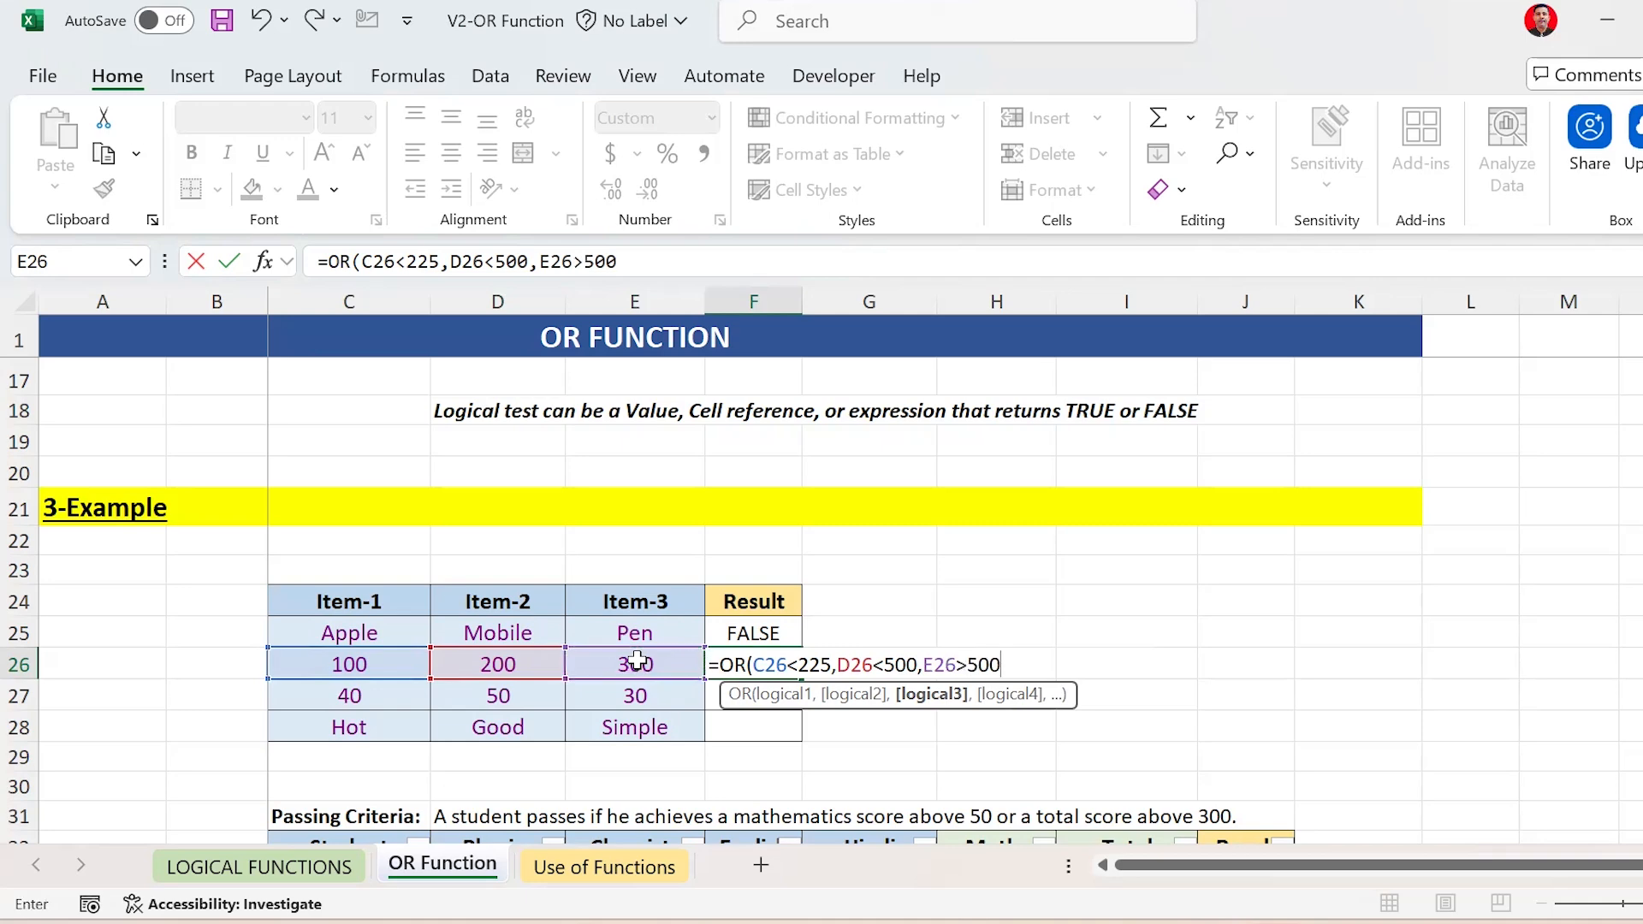
{"action": "type", "text": ")"}
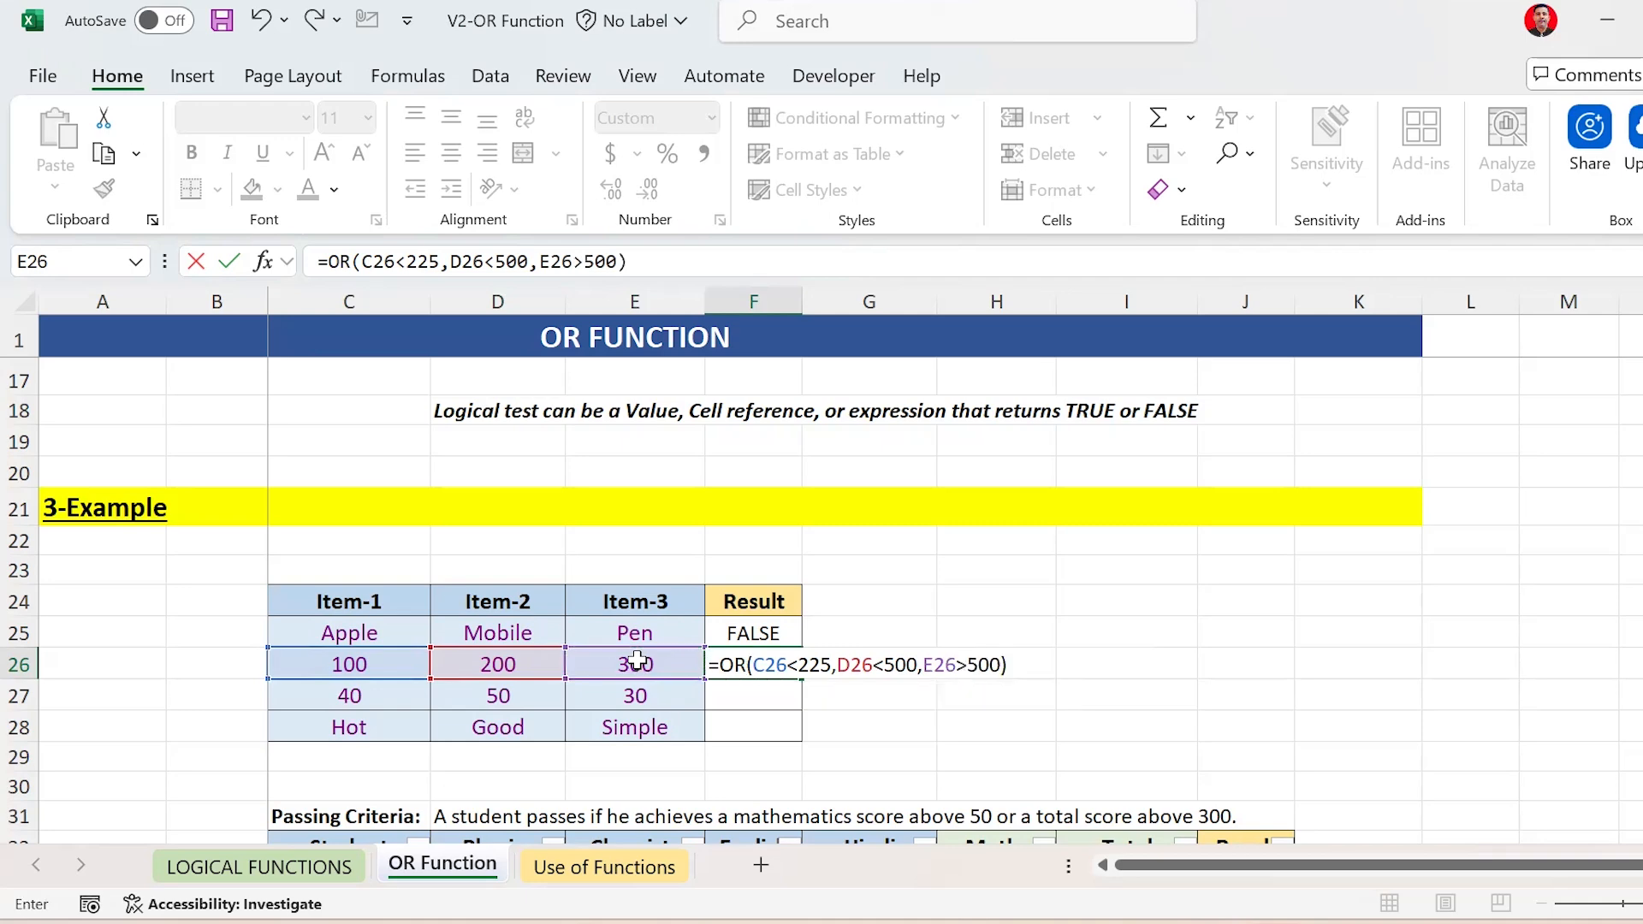
Check the three conditions of the F26 formula one by one and enter the formula
{"action": "left_click", "coordinate": [762, 664]}
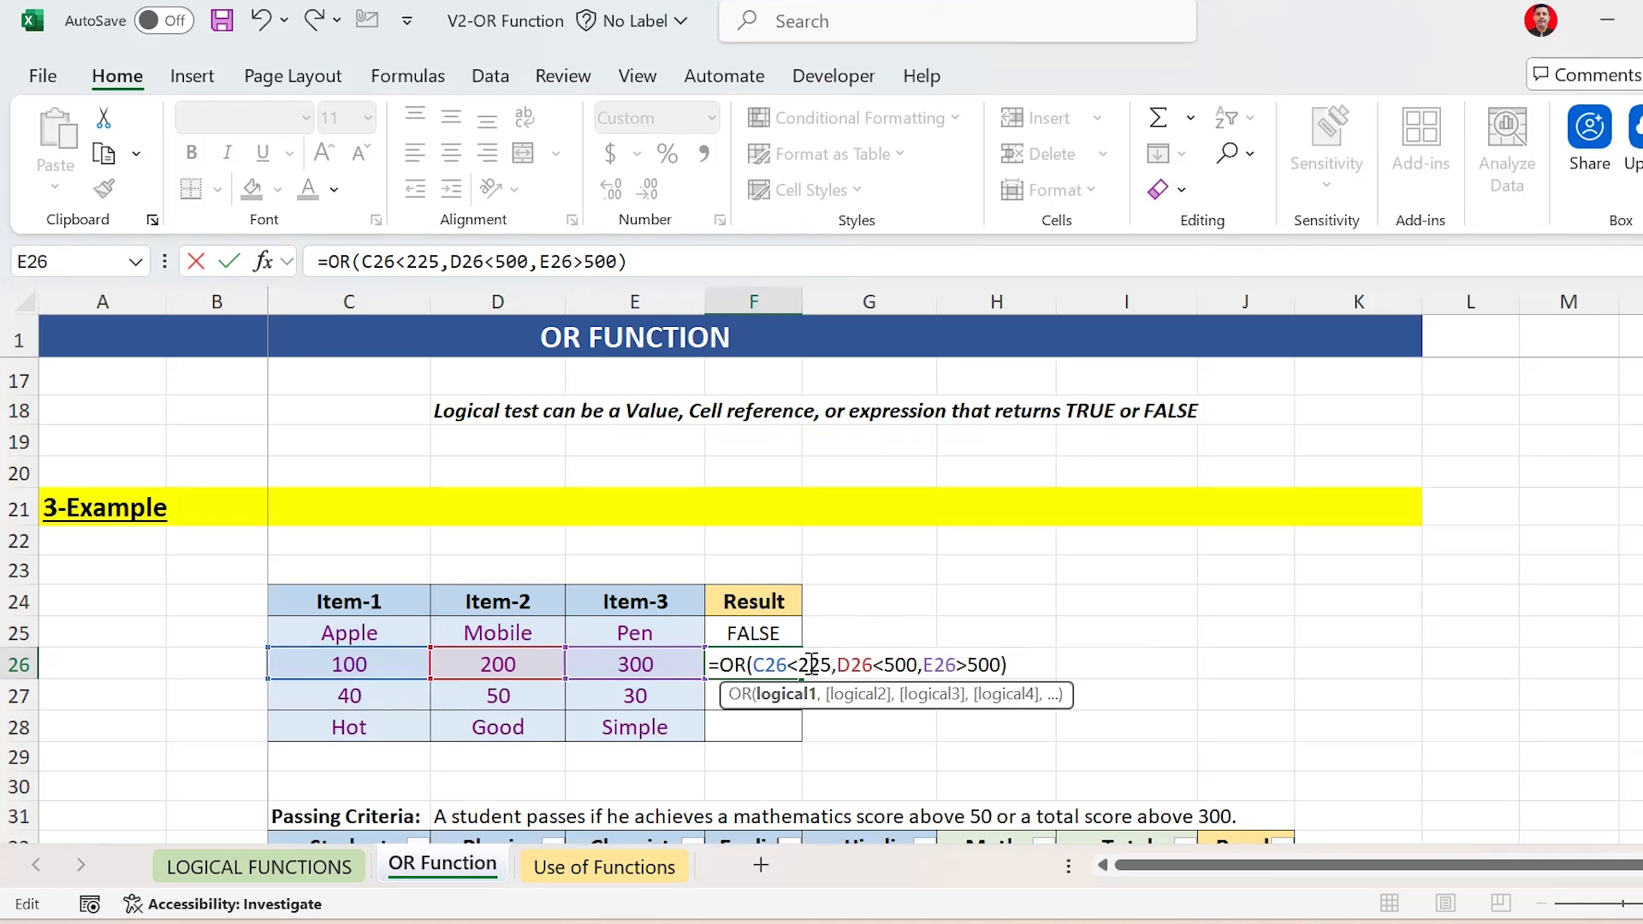
{"action": "key", "text": "Left"}
{"action": "key", "text": "shift+Right"}
{"action": "key", "text": "shift+Right"}
{"action": "key", "text": "shift+Right"}
{"action": "key", "text": "shift+Right"}
{"action": "key", "text": "shift+Right"}
{"action": "key", "text": "shift+Right"}
{"action": "key", "text": "shift+Right"}
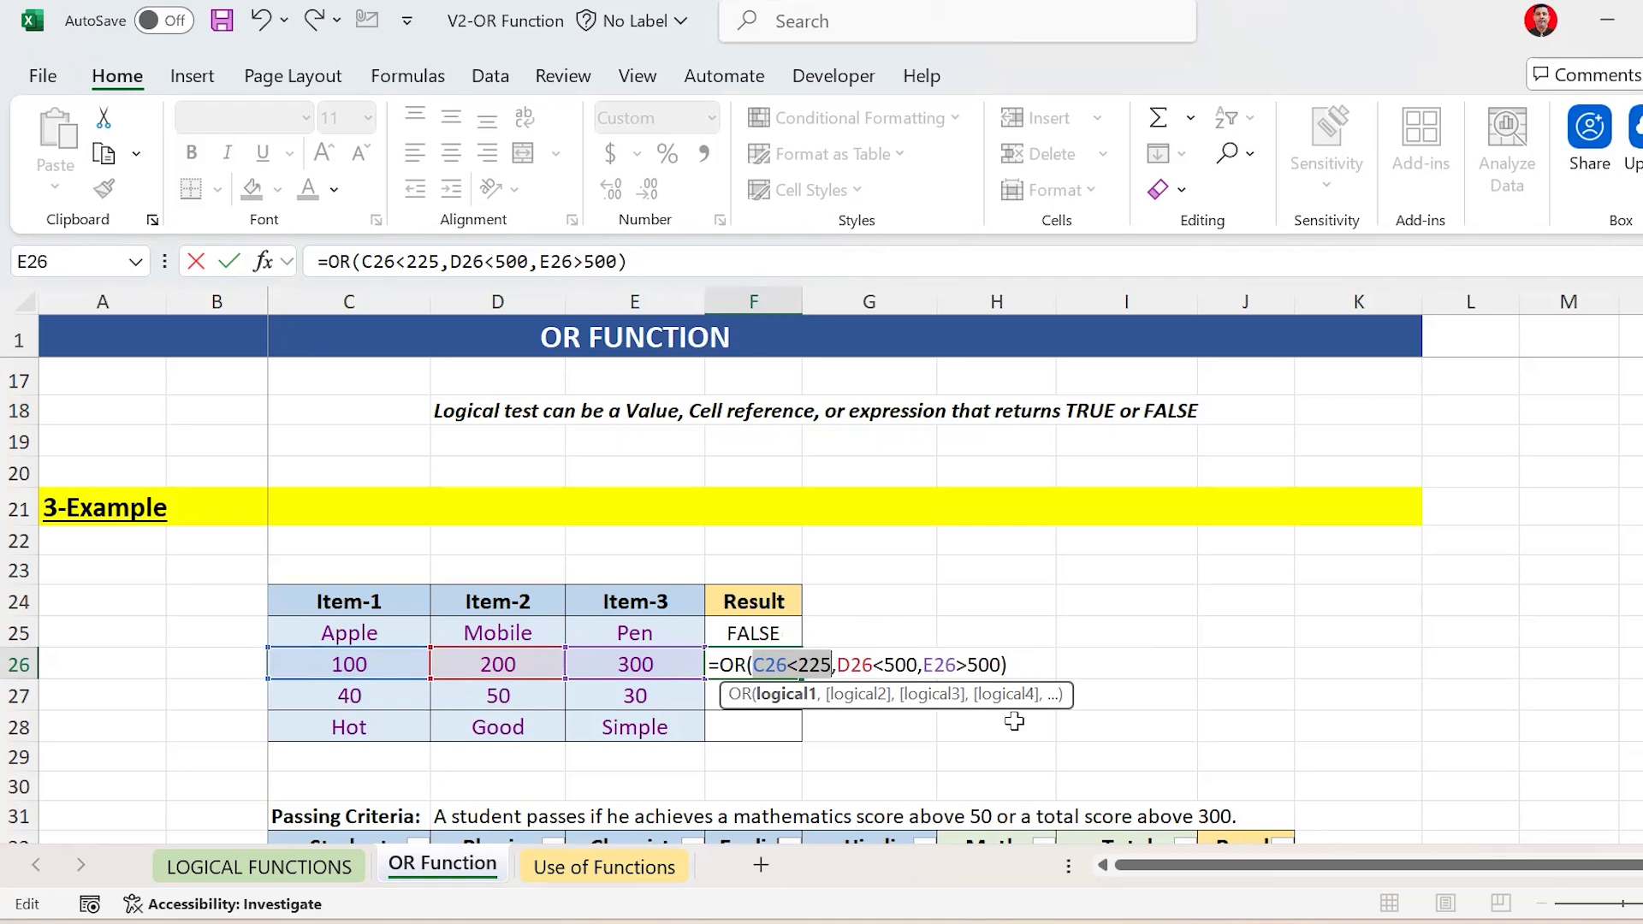
{"action": "key", "text": "Right"}
{"action": "key", "text": "Right"}
{"action": "key", "text": "Right"}
{"action": "key", "text": "shift+Right"}
{"action": "key", "text": "shift+Right"}
{"action": "key", "text": "shift+Right"}
{"action": "key", "text": "shift+Right"}
{"action": "key", "text": "shift+Right"}
{"action": "key", "text": "shift+Right"}
{"action": "key", "text": "shift+Right"}
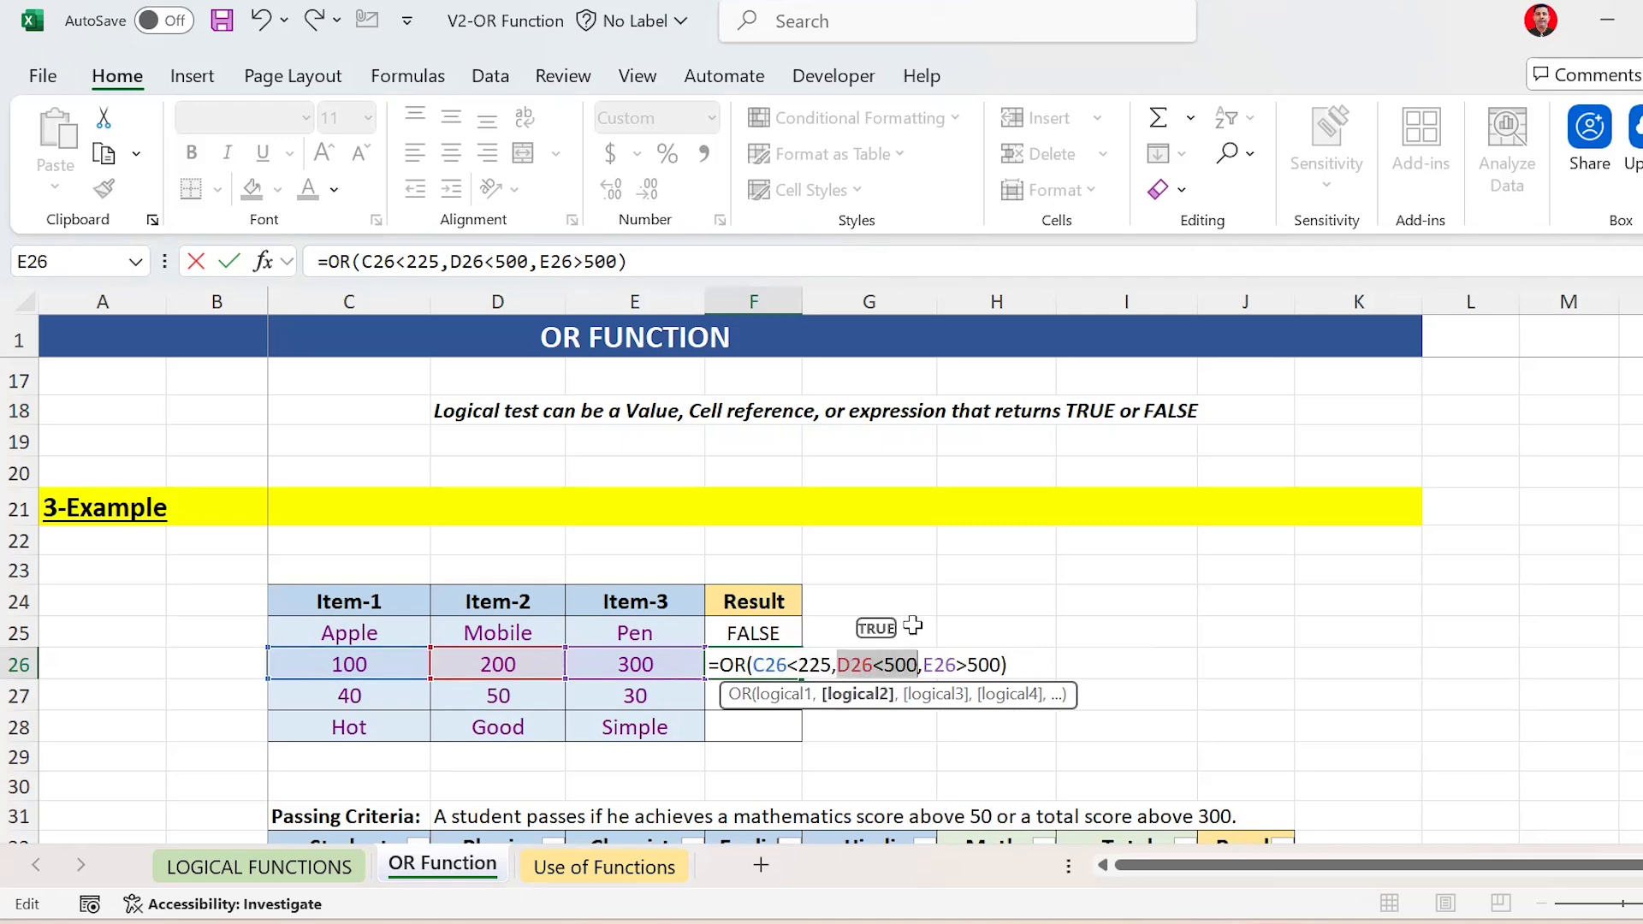
{"action": "key", "text": "Right"}
{"action": "key", "text": "Right"}
{"action": "key", "text": "shift+Right"}
{"action": "key", "text": "shift+Right"}
{"action": "key", "text": "shift+Right"}
{"action": "key", "text": "shift+Right"}
{"action": "key", "text": "shift+Right"}
{"action": "key", "text": "shift+Right"}
{"action": "key", "text": "shift+Right"}
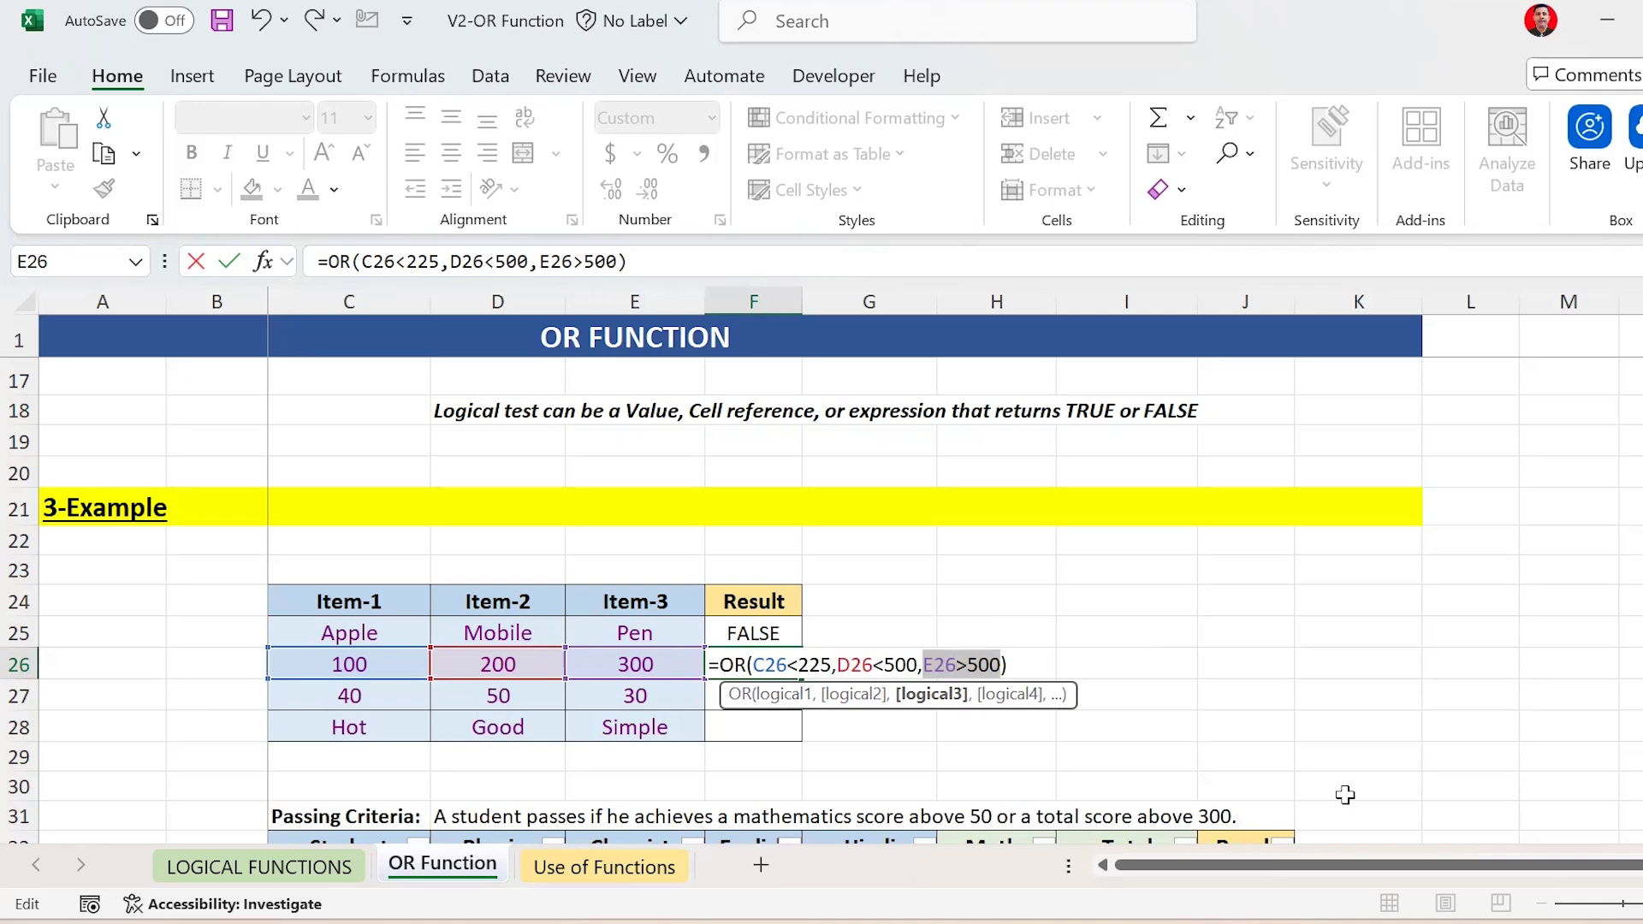
{"action": "key", "text": "ctrl+Return"}
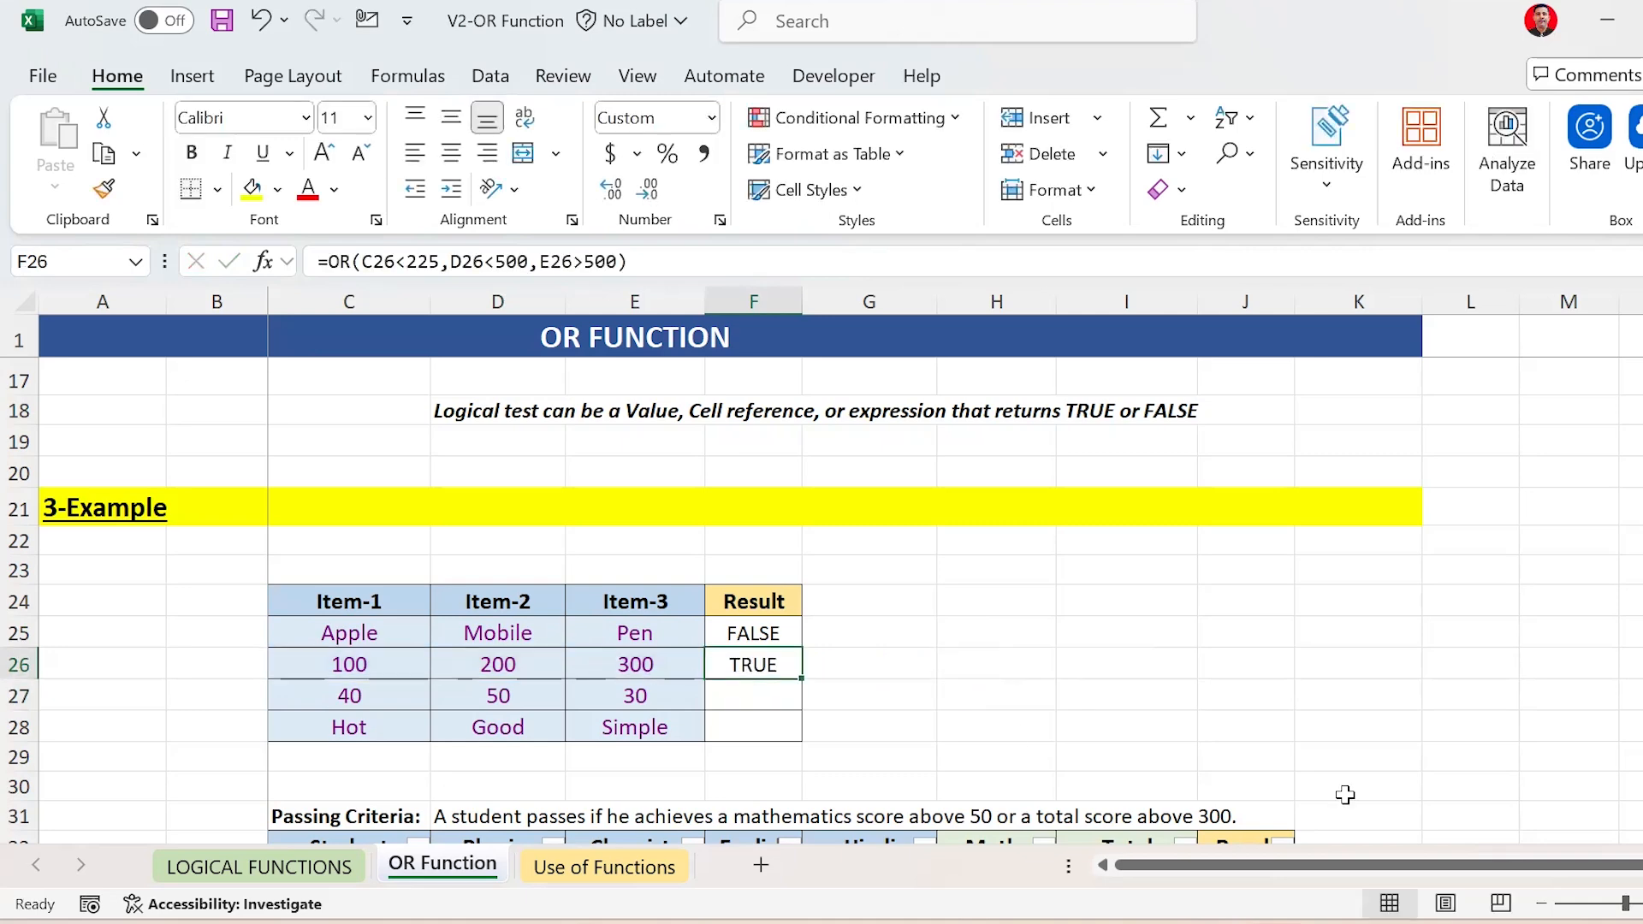
Start an OR formula in F27 of the Result column with the first condition C27>35
{"action": "key", "text": "Down"}
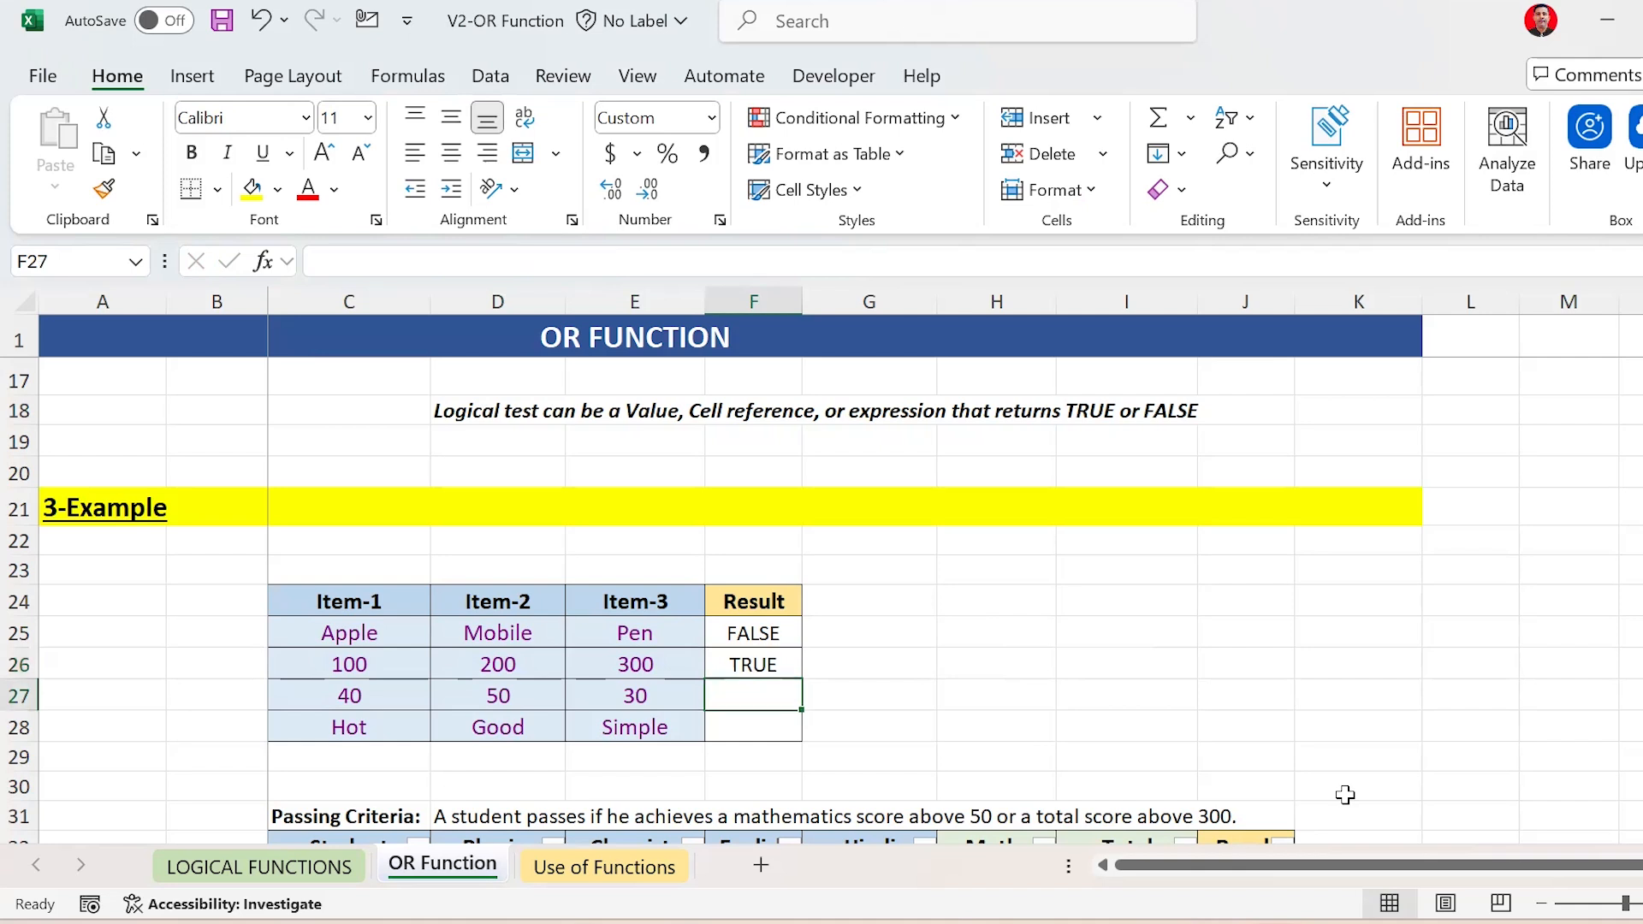
{"action": "type", "text": "="}
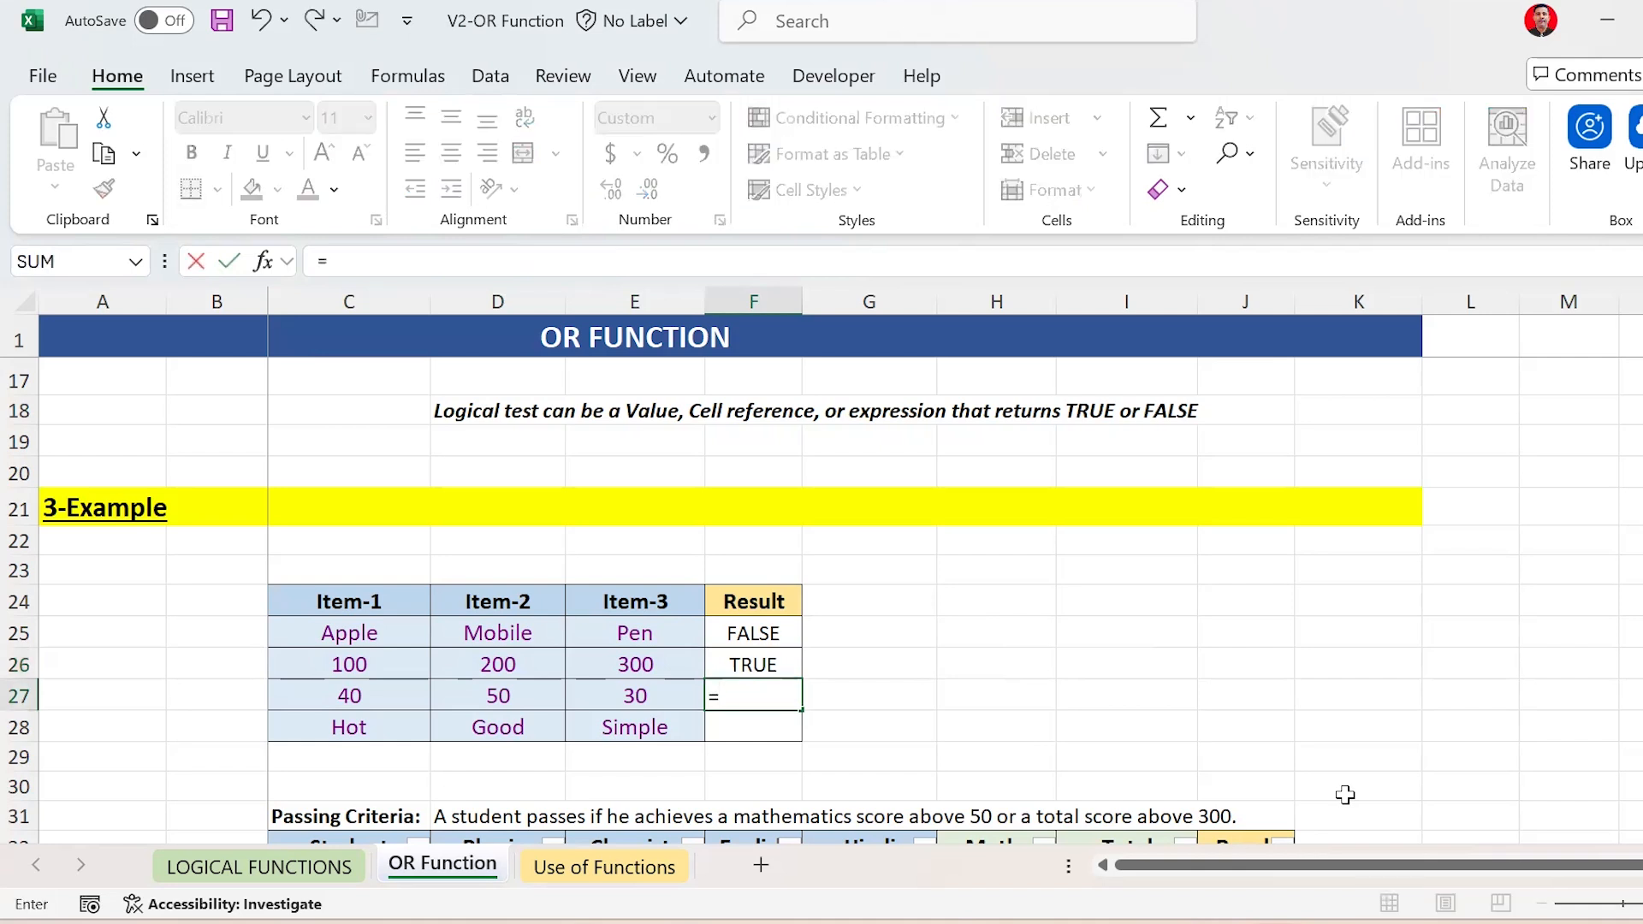
{"action": "type", "text": "OR("}
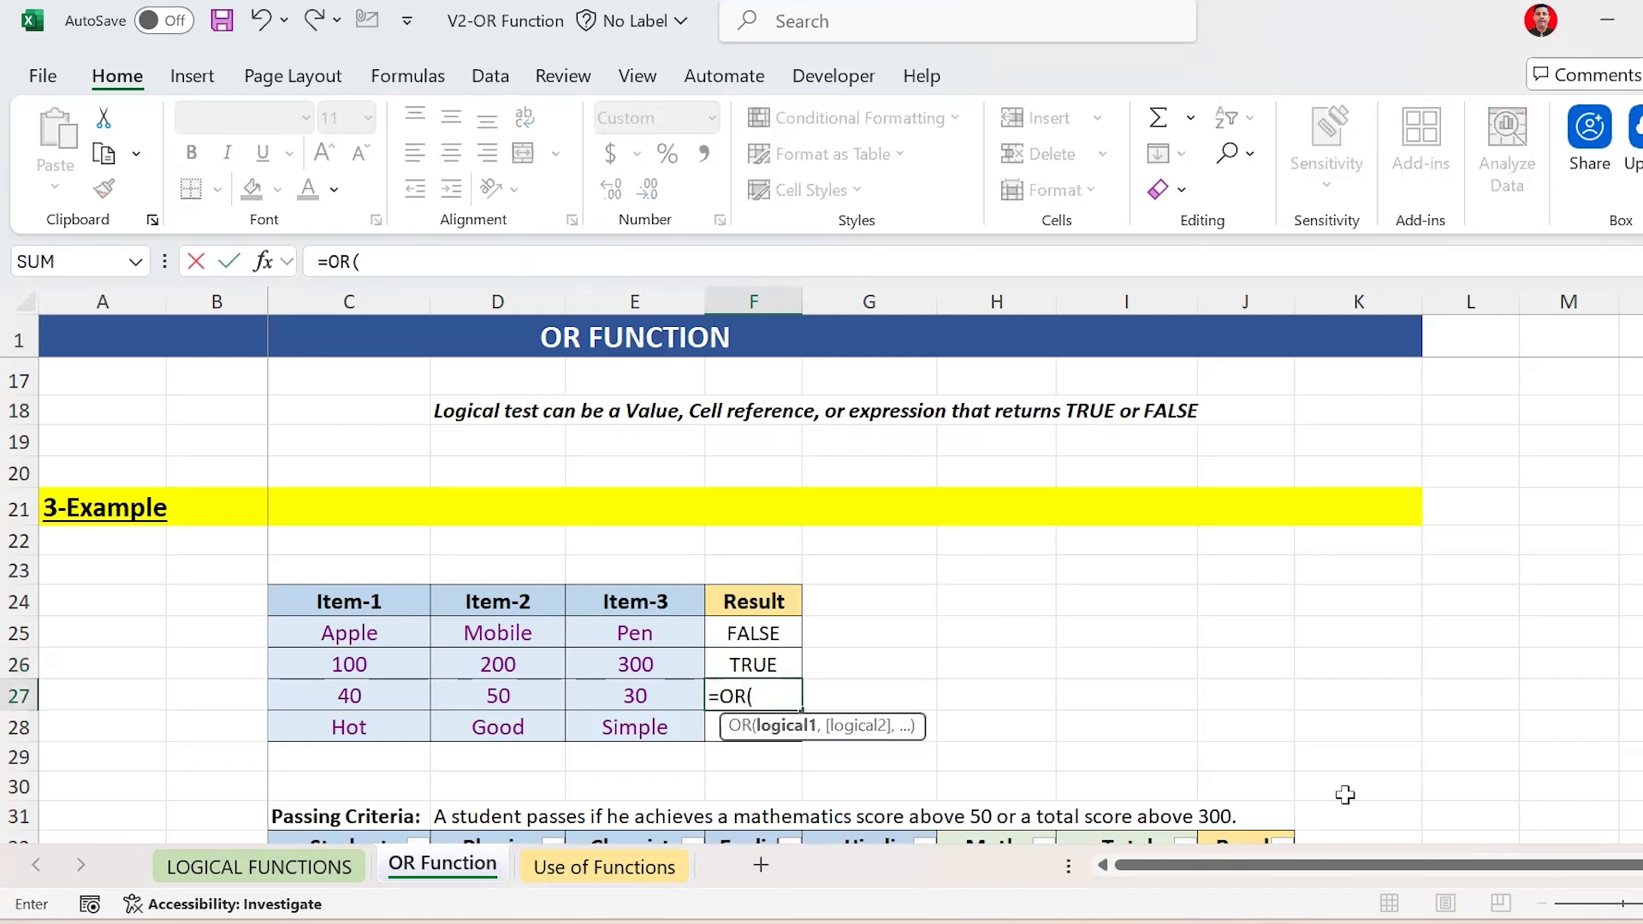
{"action": "key", "text": "Left"}
{"action": "key", "text": "Left"}
{"action": "key", "text": "Left"}
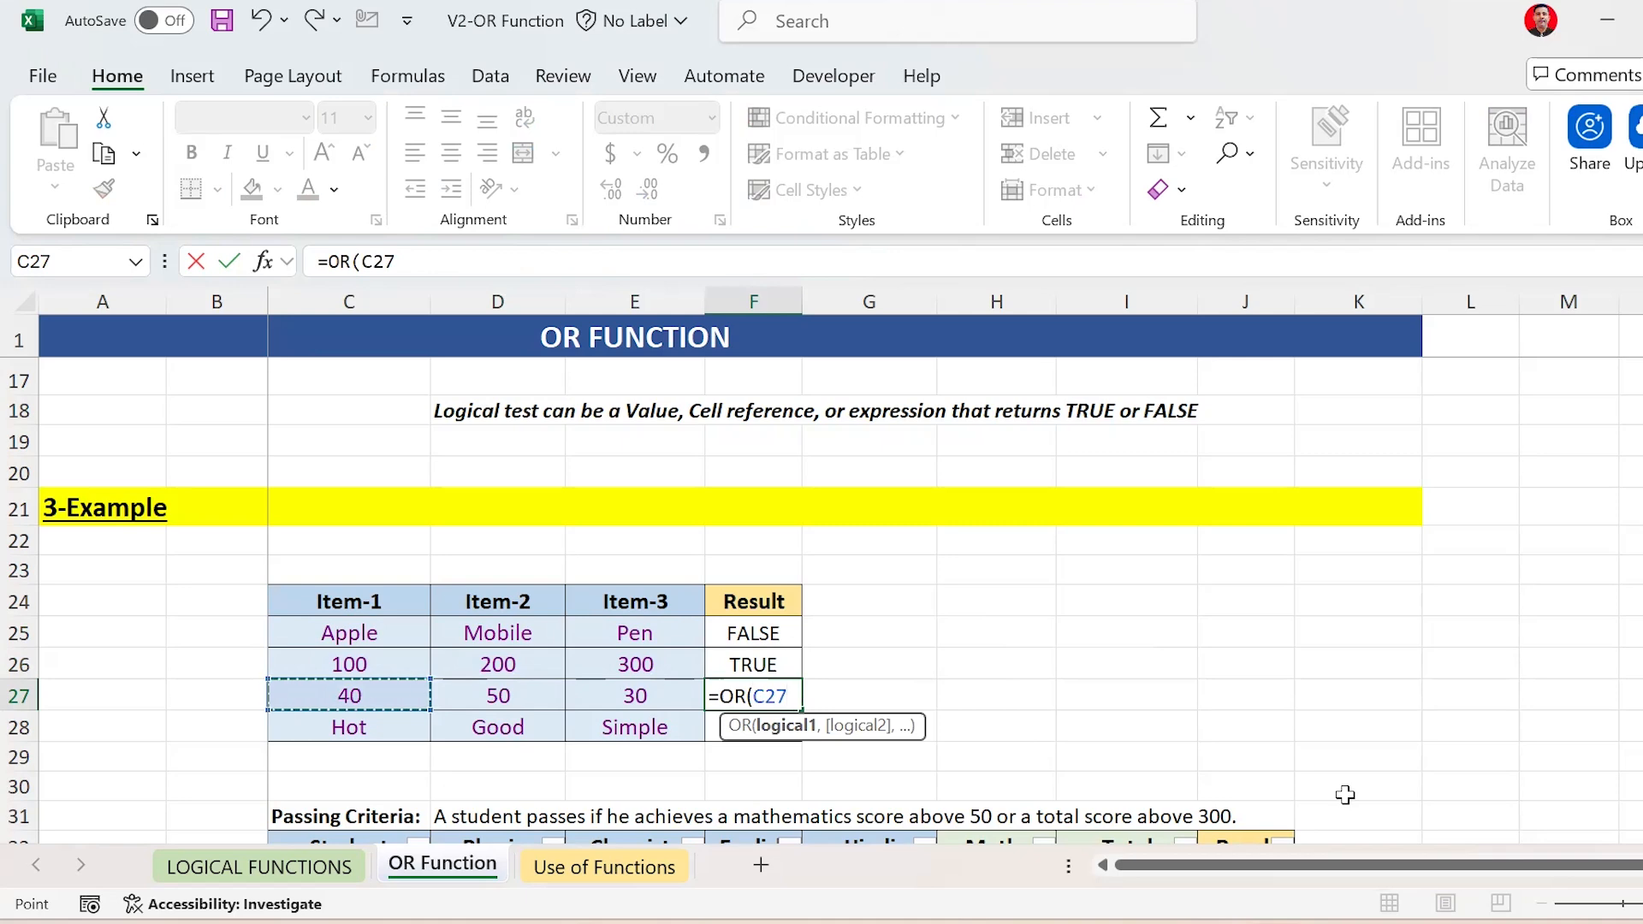
{"action": "type", "text": ">"}
{"action": "type", "text": "35"}
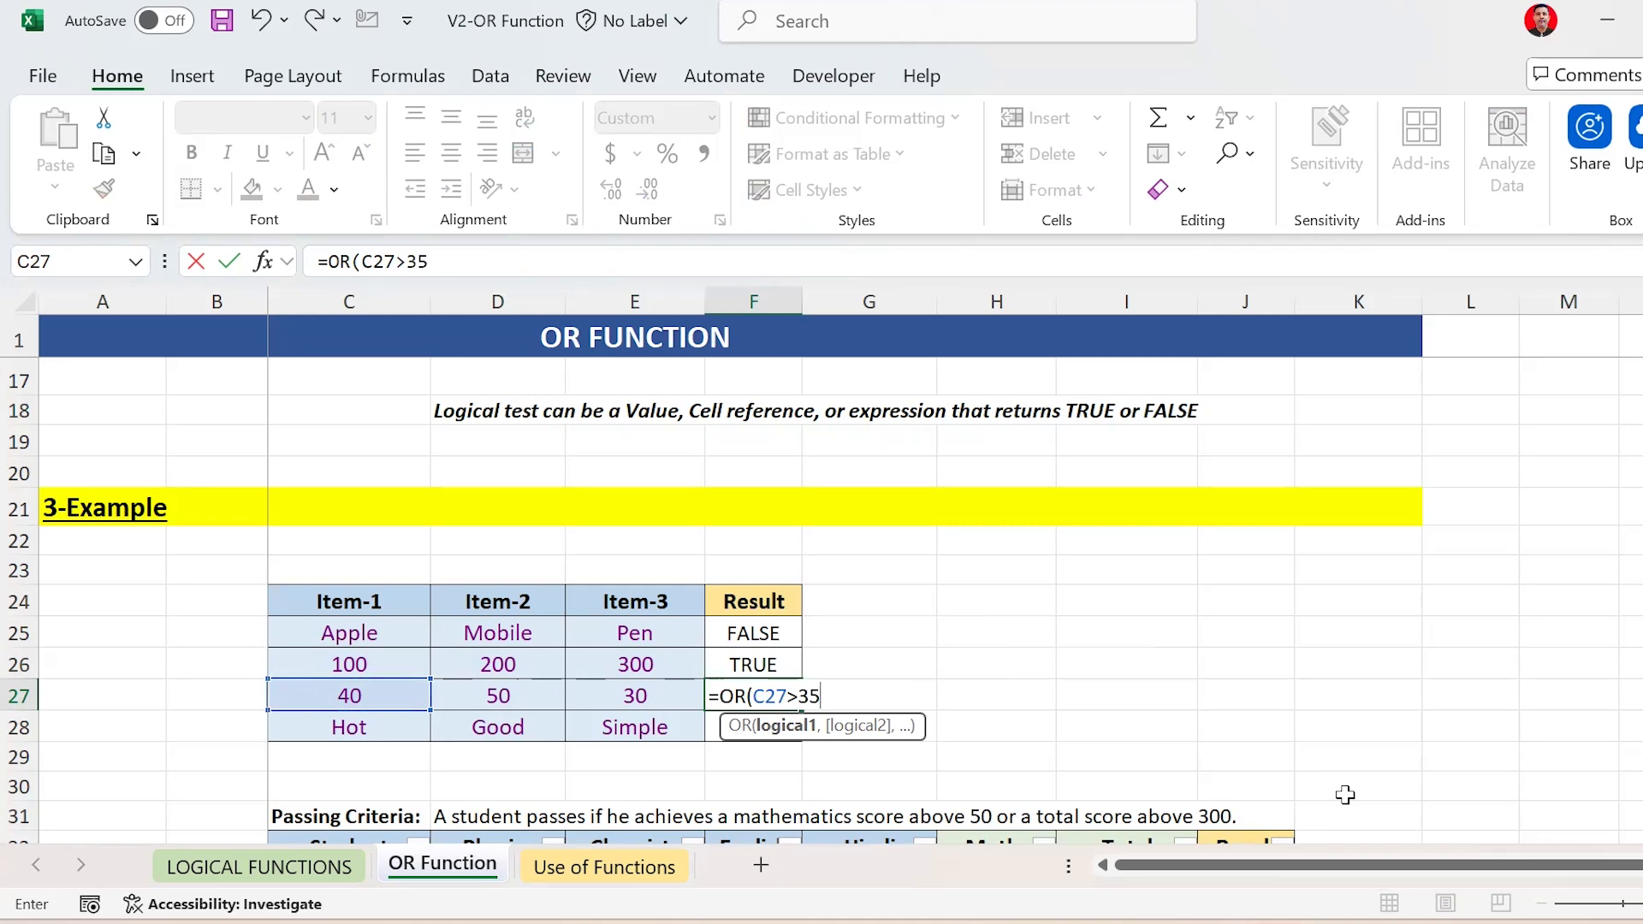
Add the conditions D27>60 and E27>70 to the OR formula in F27 and close its parenthesis
{"action": "type", "text": ","}
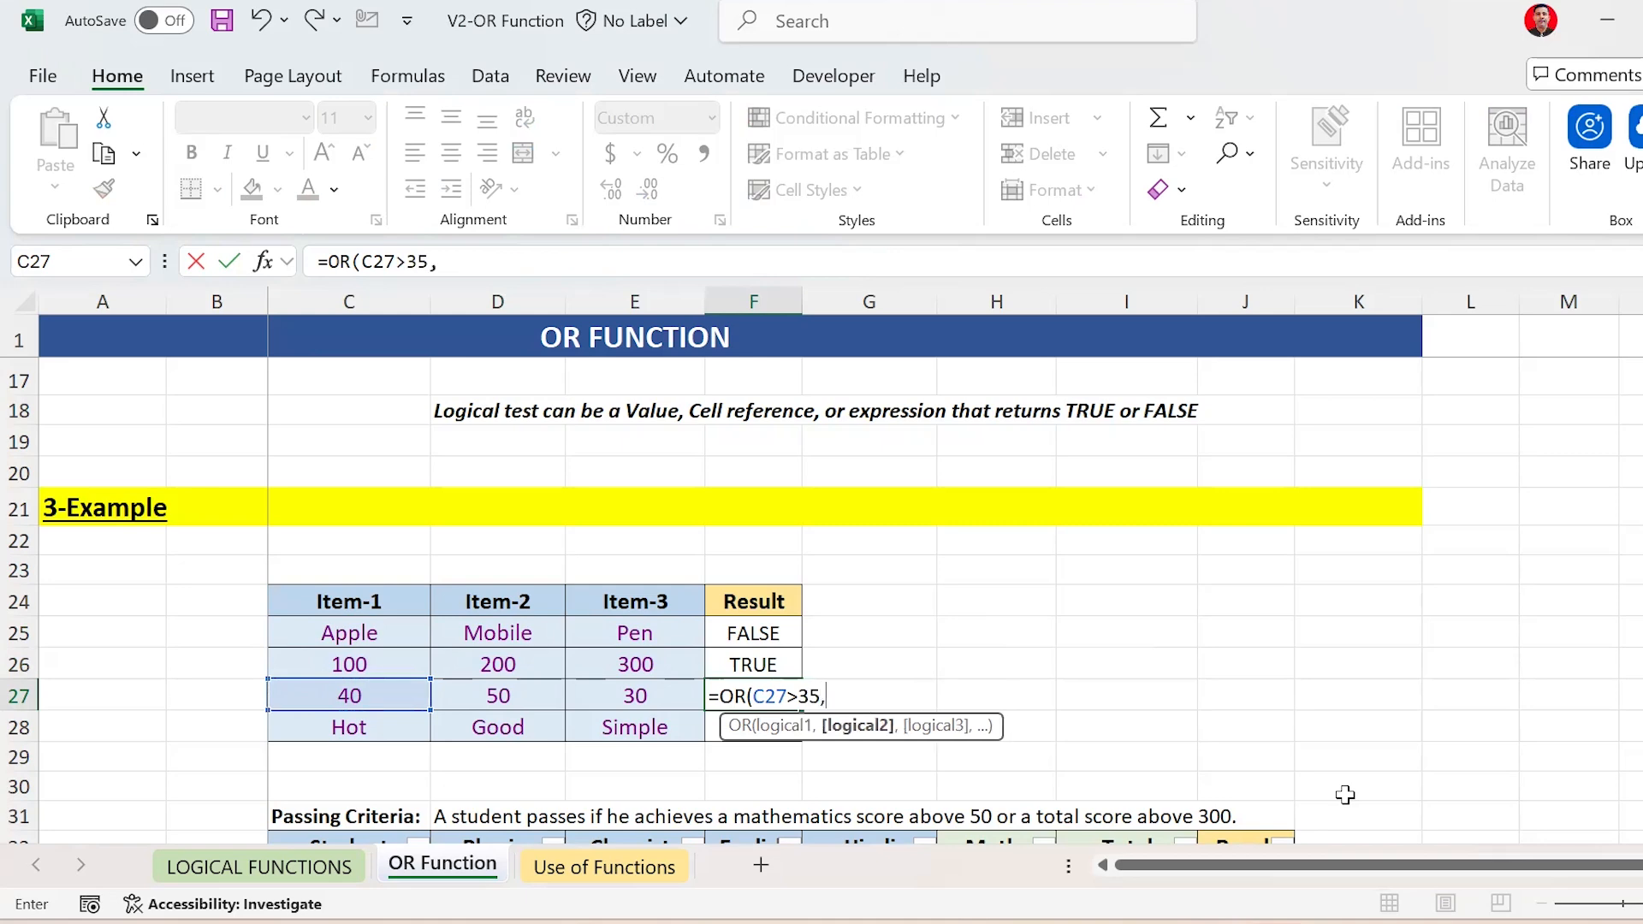
{"action": "key", "text": "Left"}
{"action": "key", "text": "Left"}
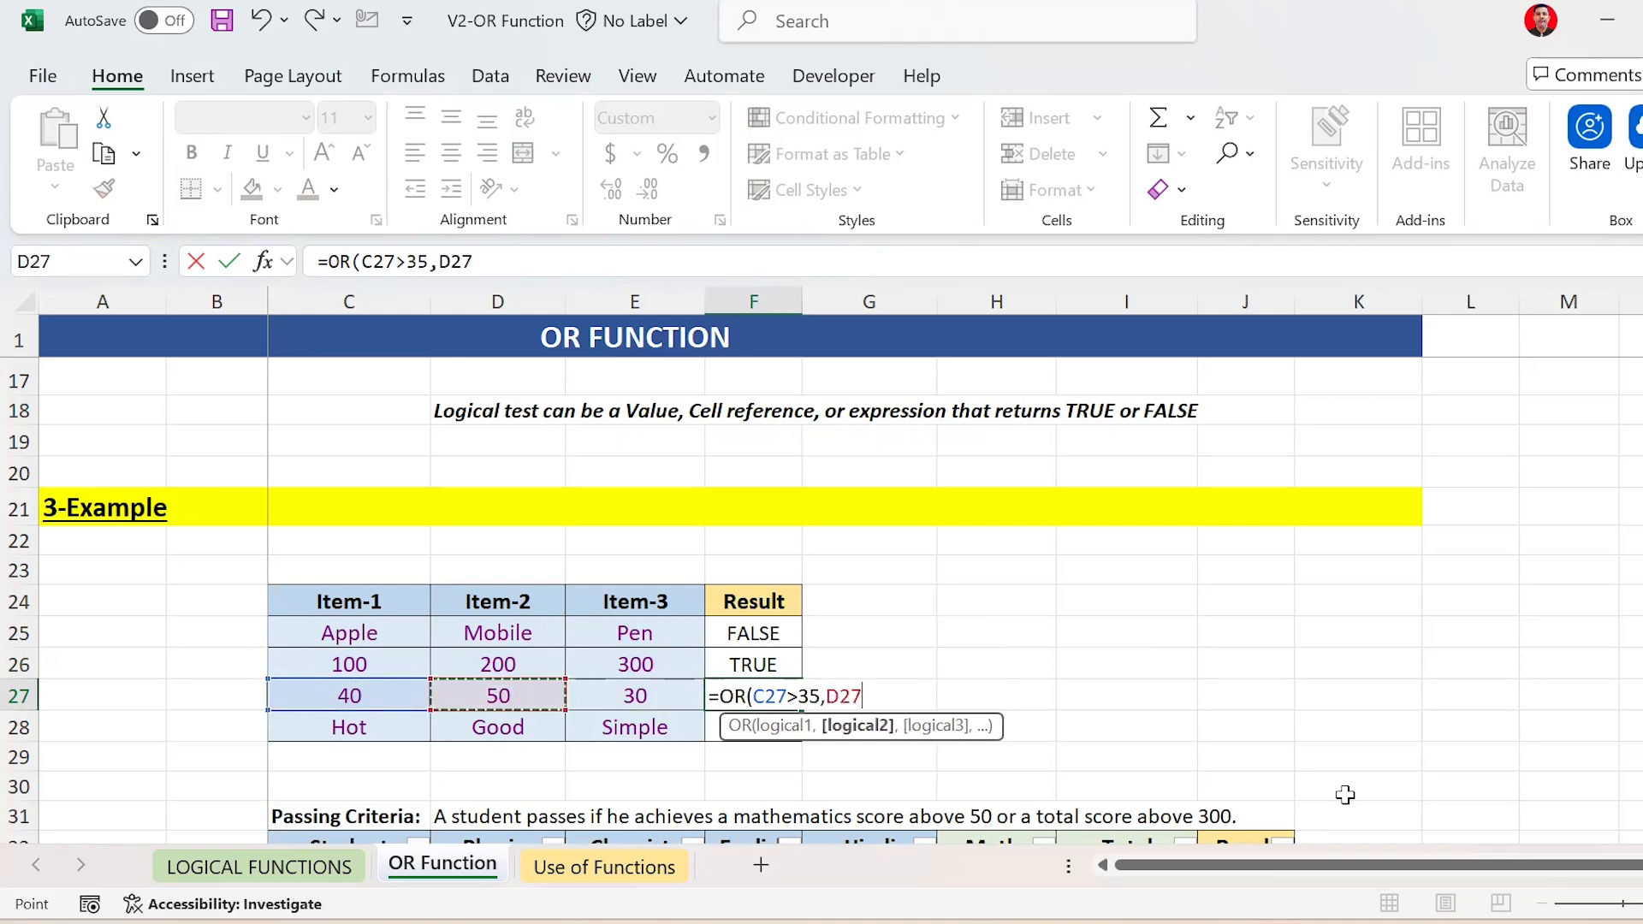
{"action": "type", "text": ">60"}
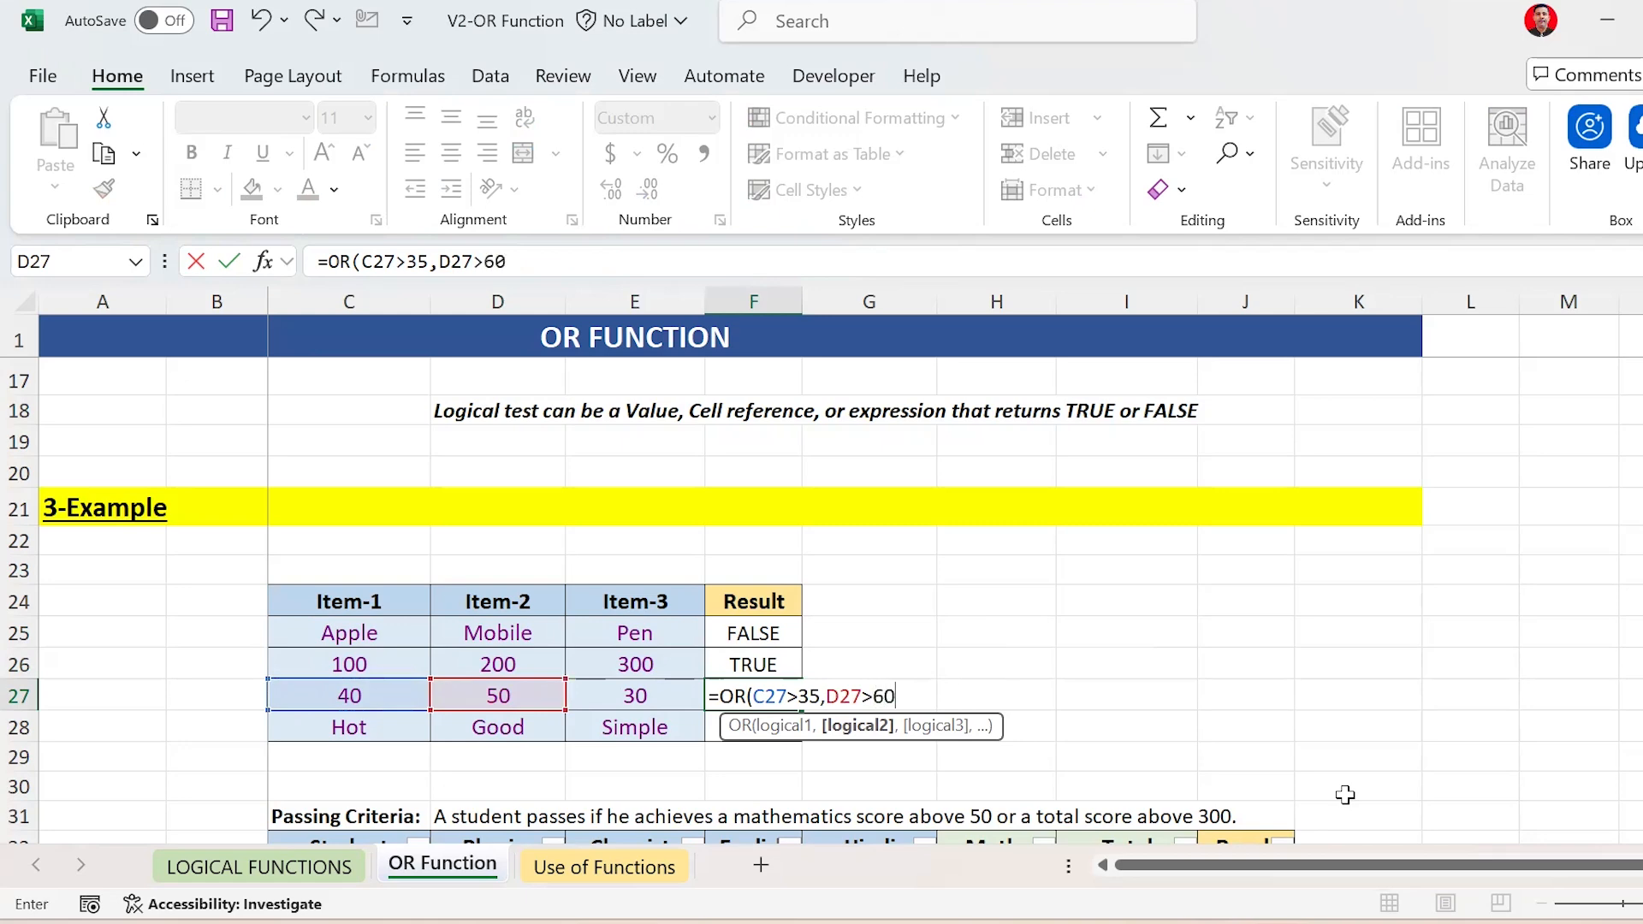
{"action": "type", "text": ","}
{"action": "key", "text": "Left"}
{"action": "key", "text": "Left"}
{"action": "key", "text": "Right"}
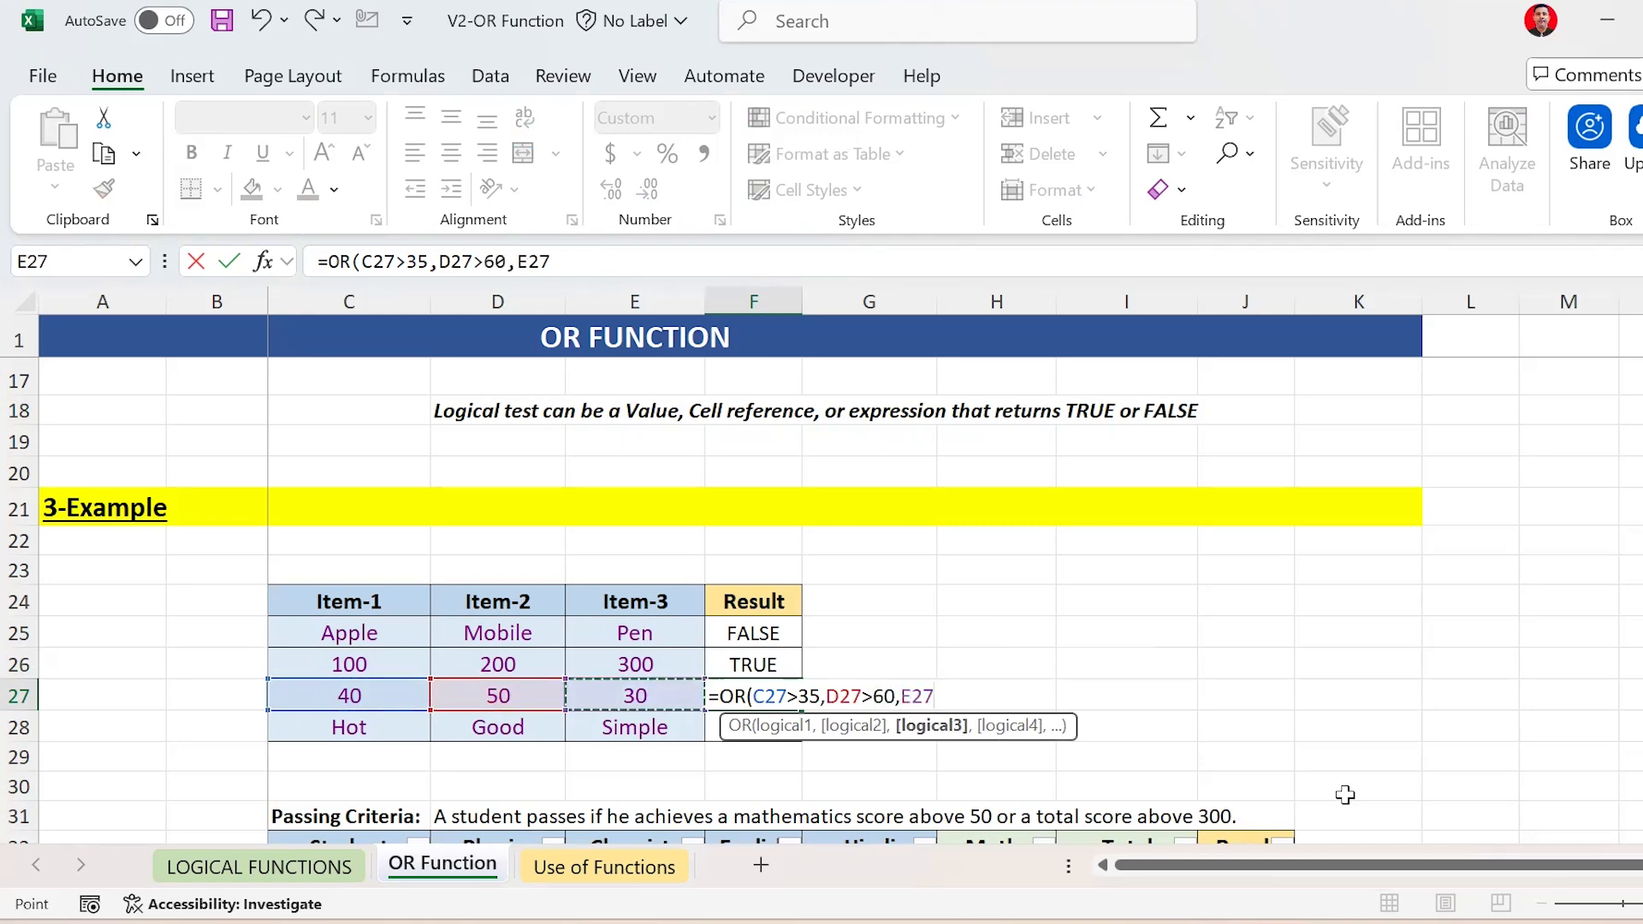
{"action": "type", "text": ">70)"}
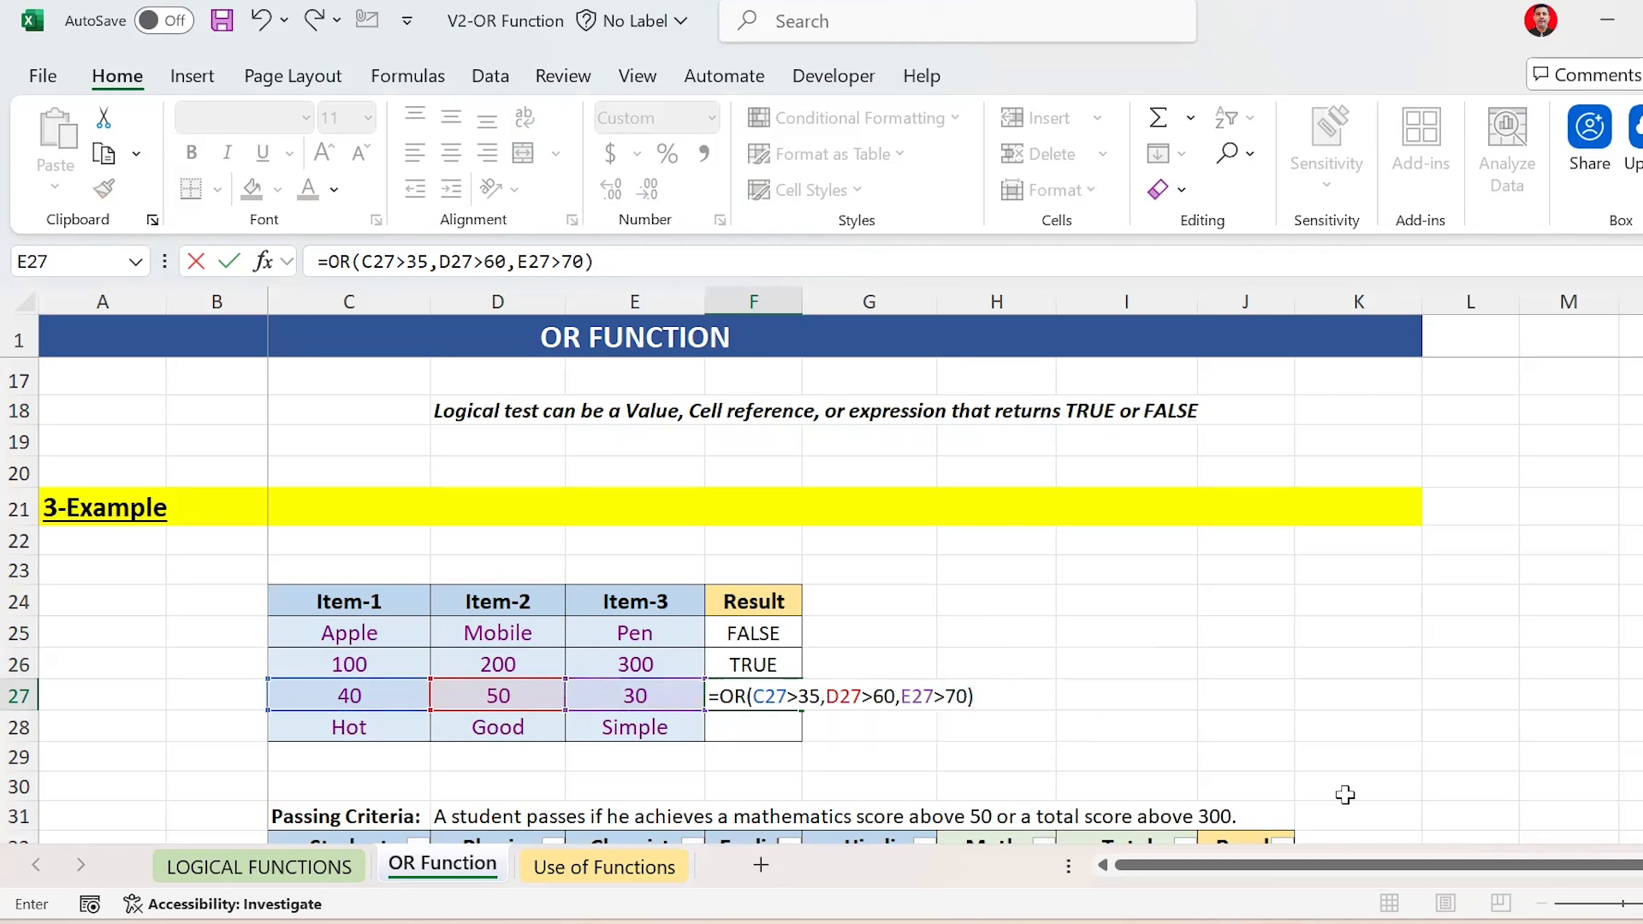
Evaluate the second and third conditions of the F27 formula, D27>60 and E27>70, one at a time
{"action": "left_click", "coordinate": [842, 696]}
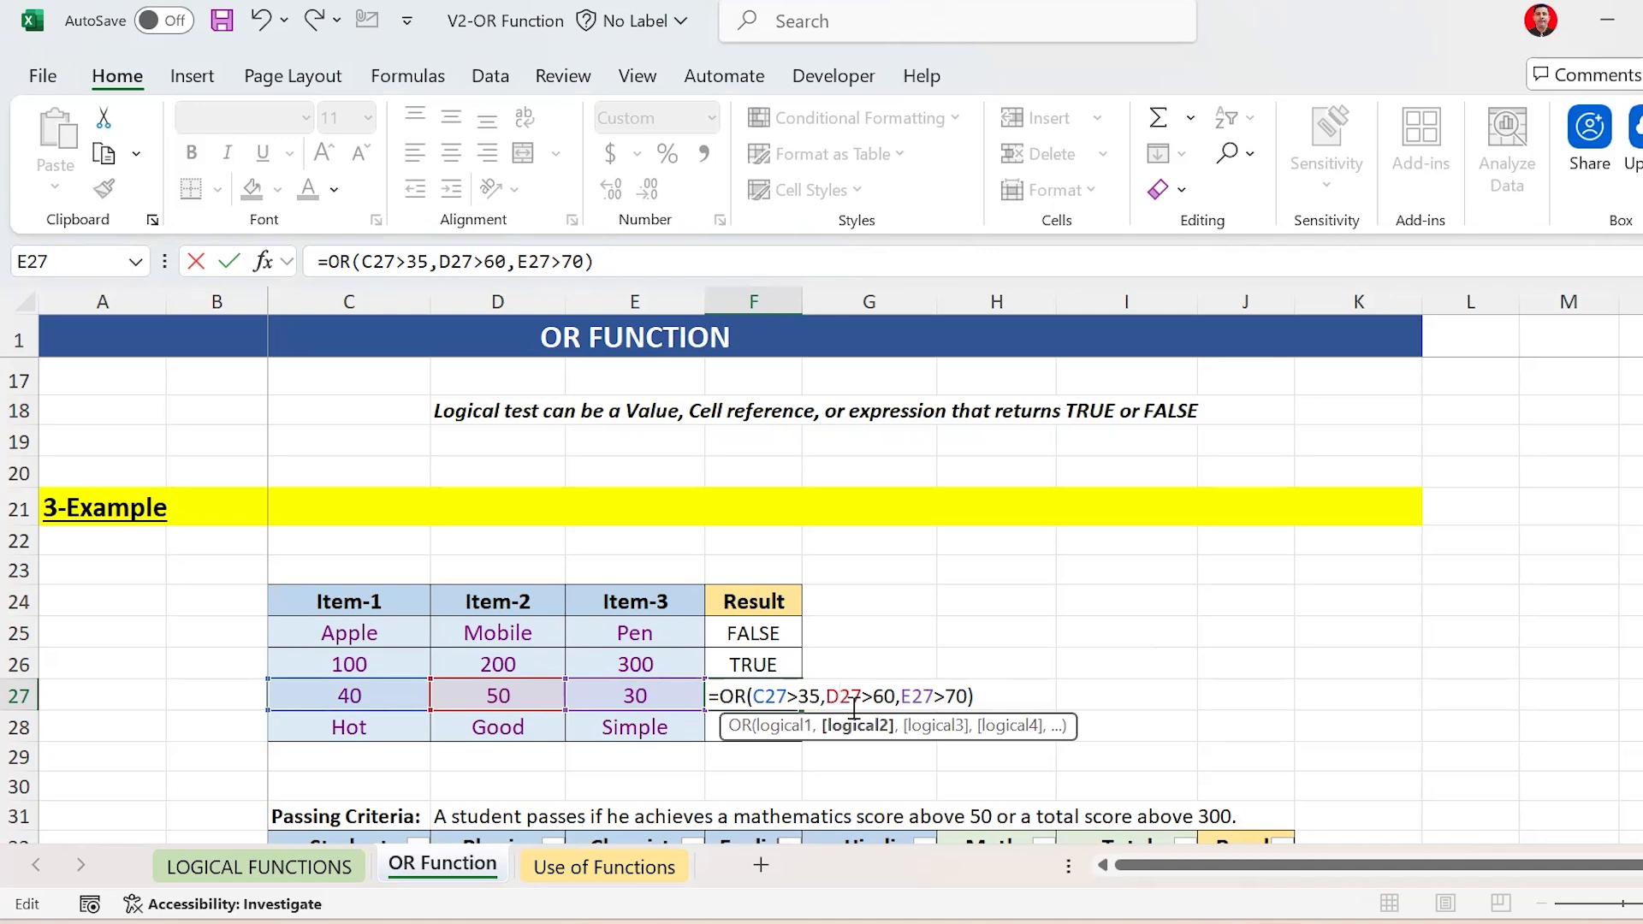
{"action": "left_click_drag", "start_coordinate": [825, 700], "coordinate": [896, 700]}
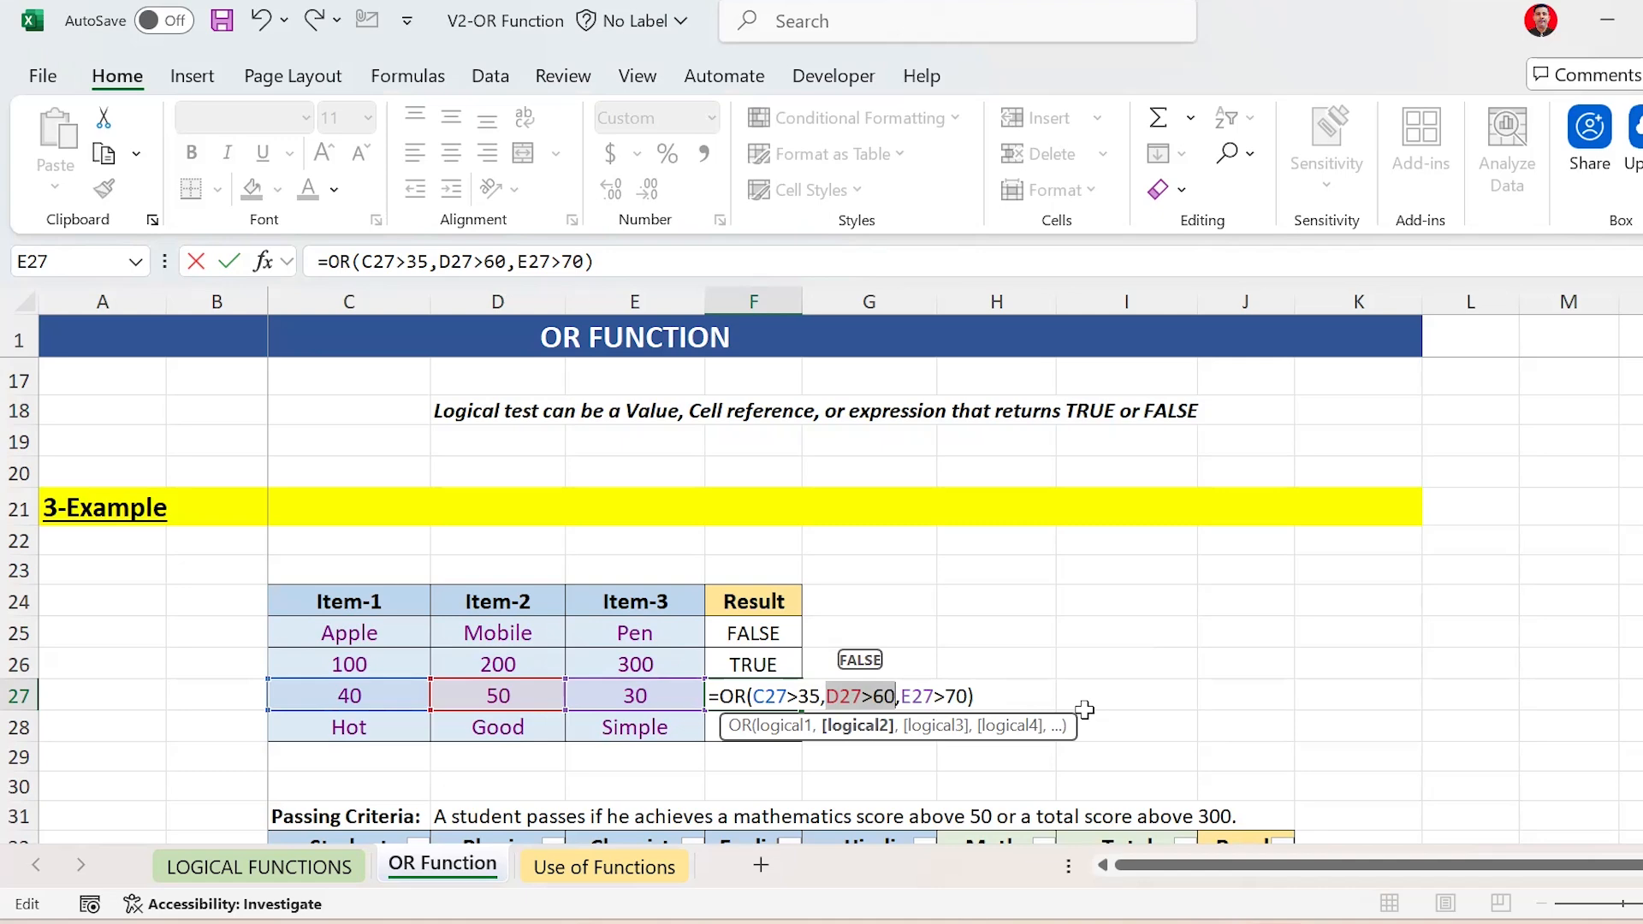
{"action": "key", "text": "Right"}
{"action": "key", "text": "Right"}
{"action": "key", "text": "shift+Right"}
{"action": "key", "text": "shift+Right"}
{"action": "key", "text": "shift+Right"}
{"action": "key", "text": "shift+Right"}
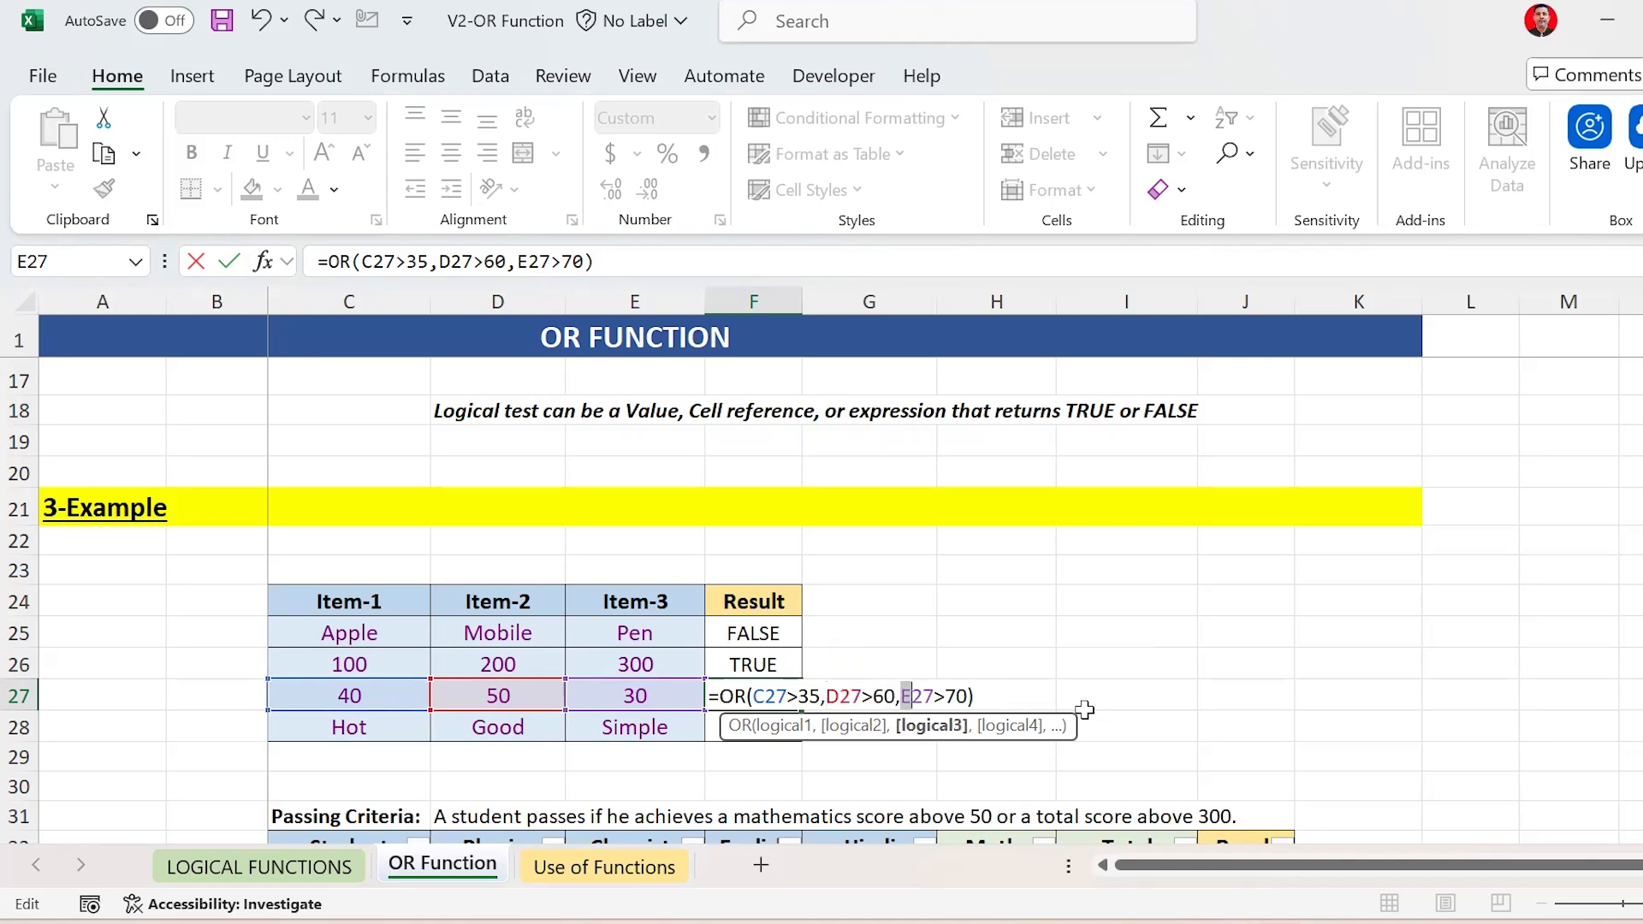
{"action": "key", "text": "shift+Right"}
{"action": "key", "text": "shift+Right"}
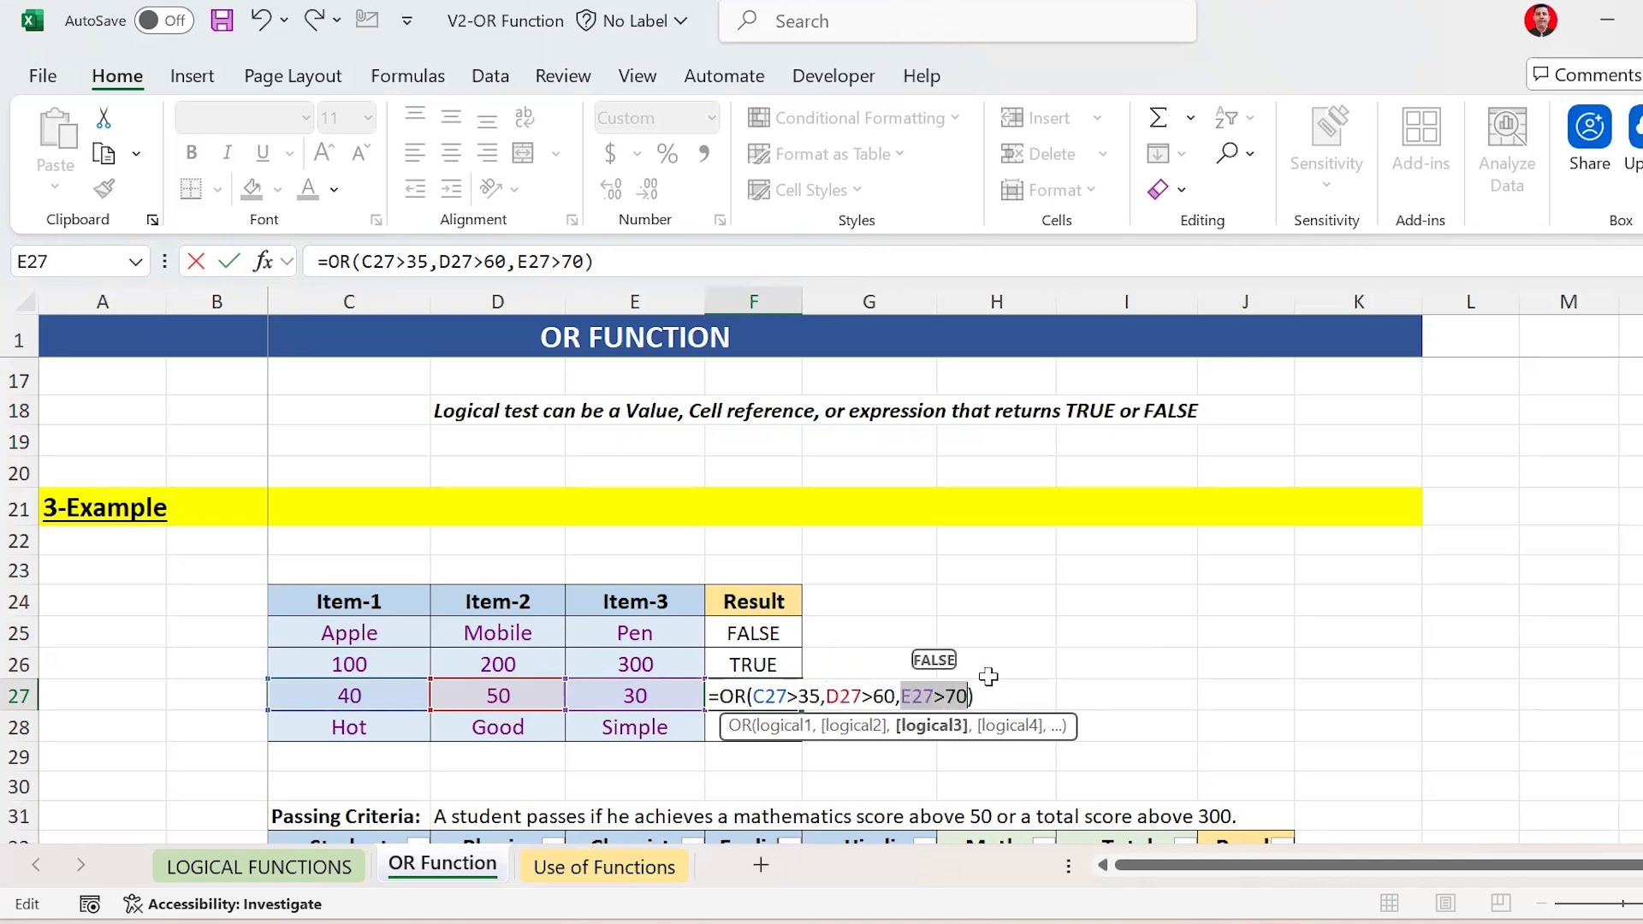
Evaluate the first condition C27>35 within the F27 formula and enter the formula
{"action": "left_click", "coordinate": [776, 698]}
{"action": "key", "text": "Left"}
{"action": "key", "text": "Left"}
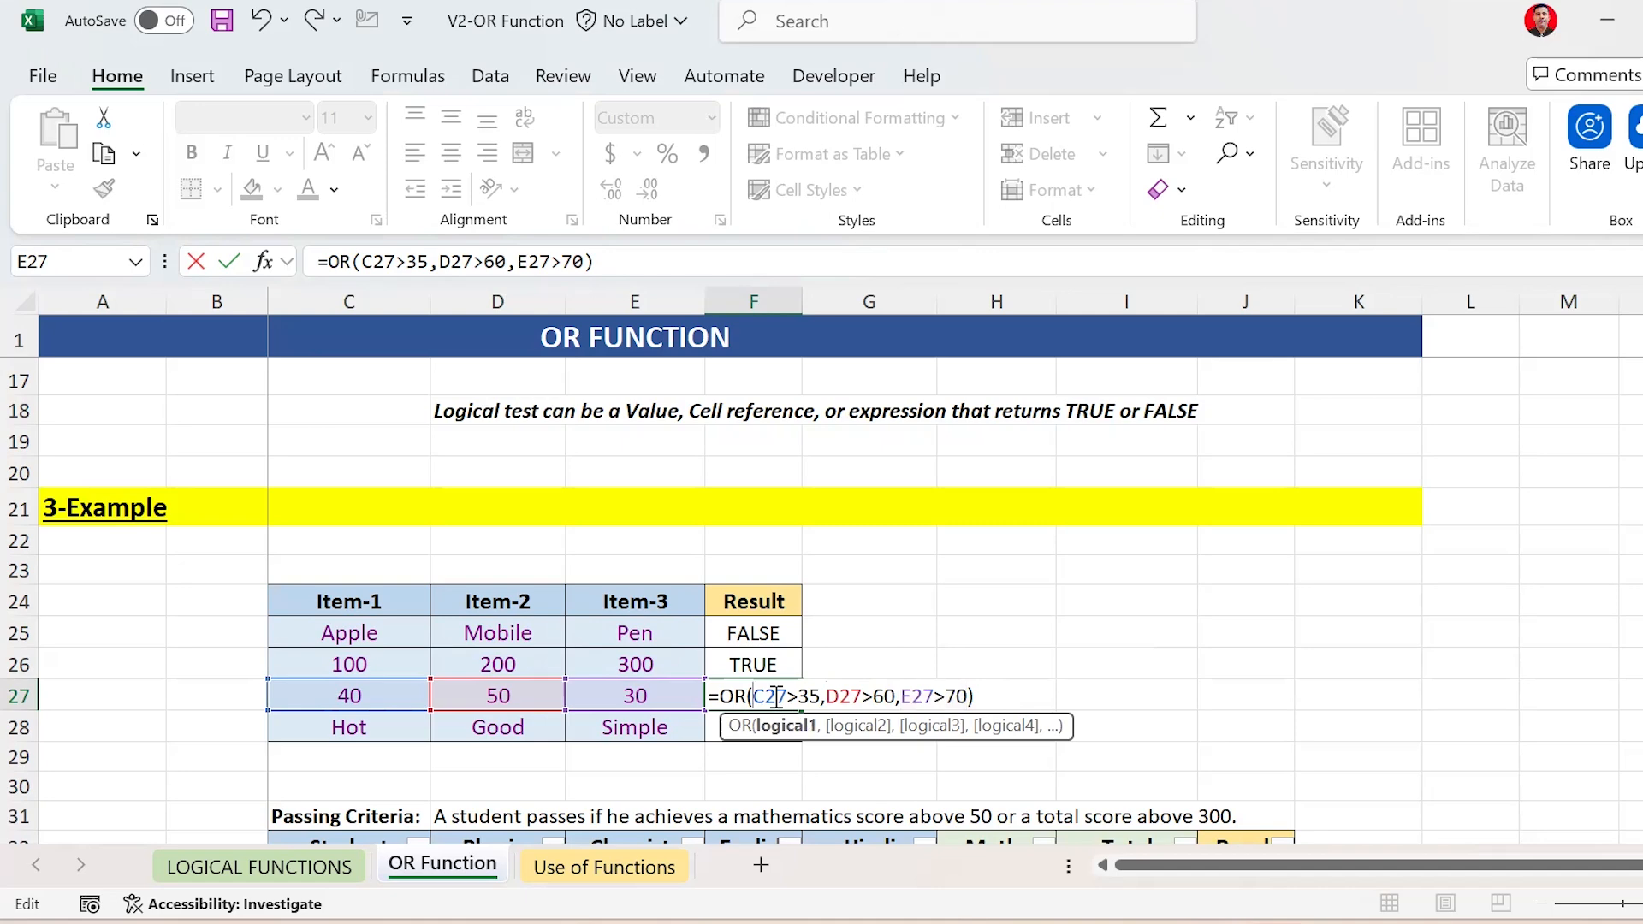
{"action": "key", "text": "shift+Right"}
{"action": "key", "text": "shift+Right"}
{"action": "key", "text": "shift+Right"}
{"action": "key", "text": "shift+Right"}
{"action": "key", "text": "shift+Right"}
{"action": "key", "text": "shift+Right"}
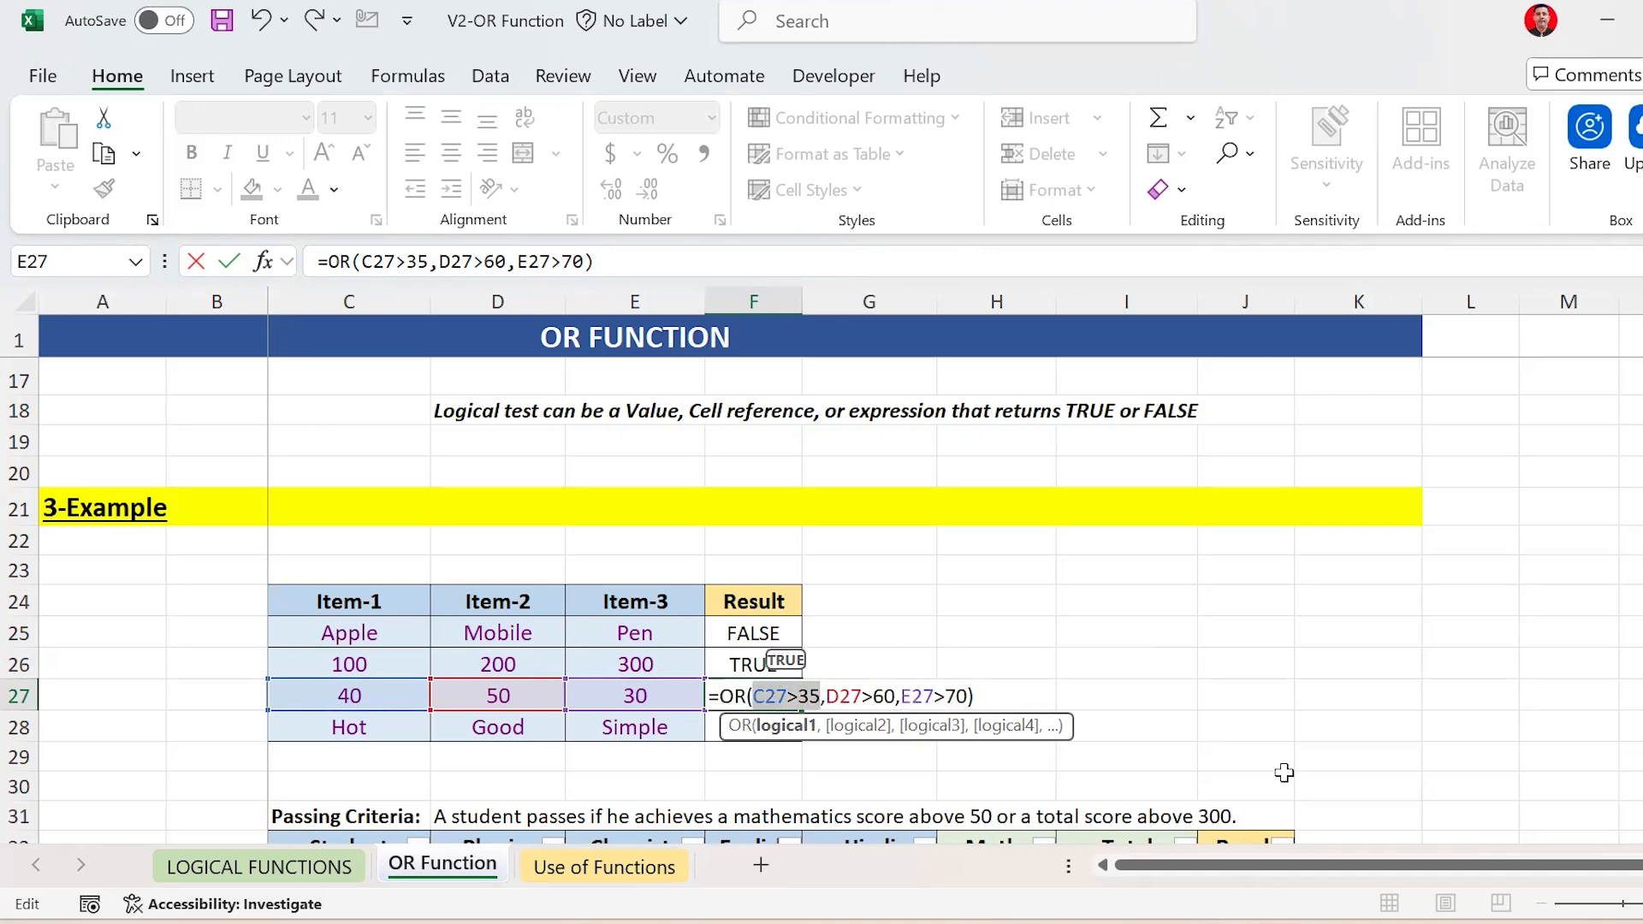
{"action": "key", "text": "Escape"}
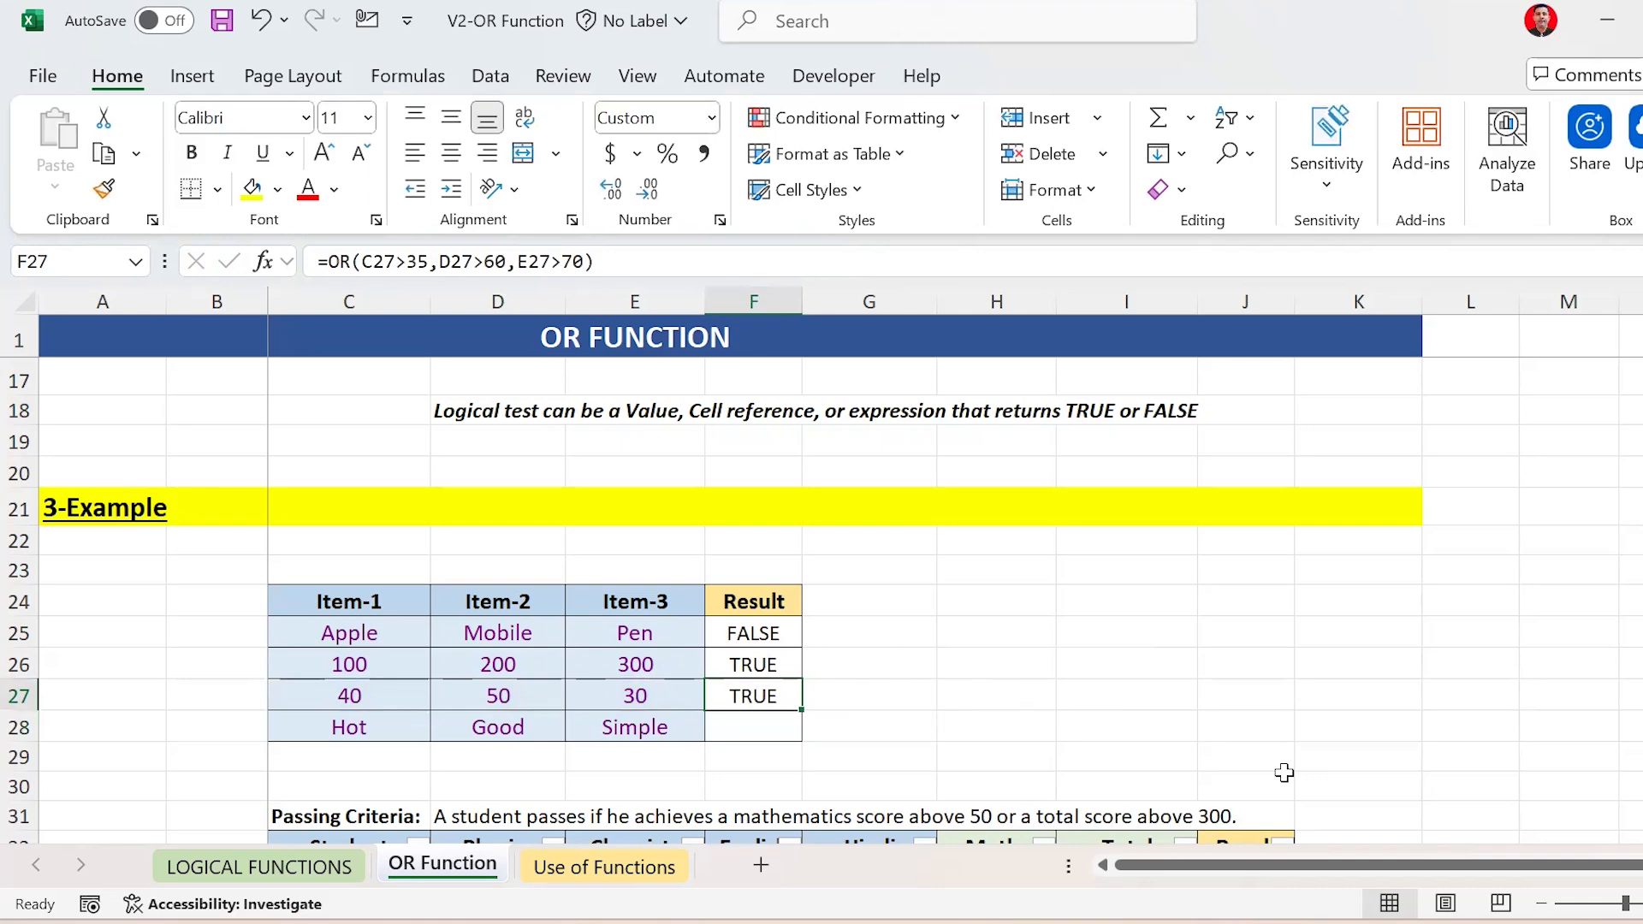
Go to the student marks table below the item table and examine the passing criteria in row 31
{"action": "key", "text": "Down"}
{"action": "key", "text": "Down"}
{"action": "key", "text": "Down"}
{"action": "key", "text": "Down"}
{"action": "key", "text": "Down"}
{"action": "key", "text": "Down"}
{"action": "key", "text": "Down"}
{"action": "key", "text": "Down"}
{"action": "key", "text": "Down"}
{"action": "key", "text": "Down"}
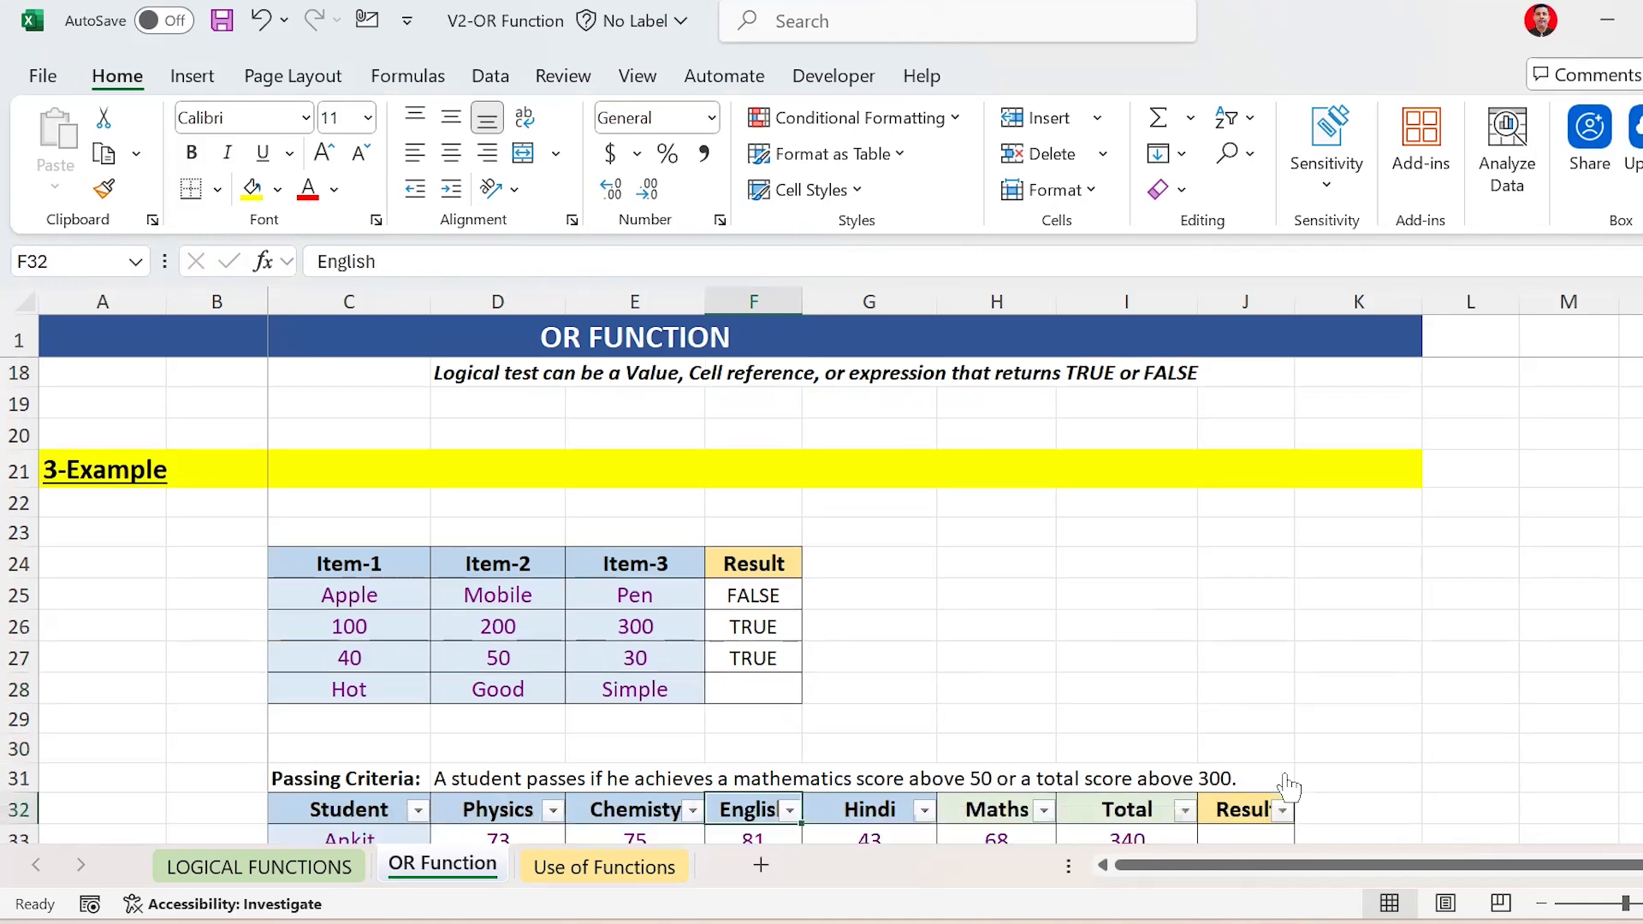
{"action": "key", "text": "Left"}
{"action": "key", "text": "ctrl+Up"}
{"action": "key", "text": "Down"}
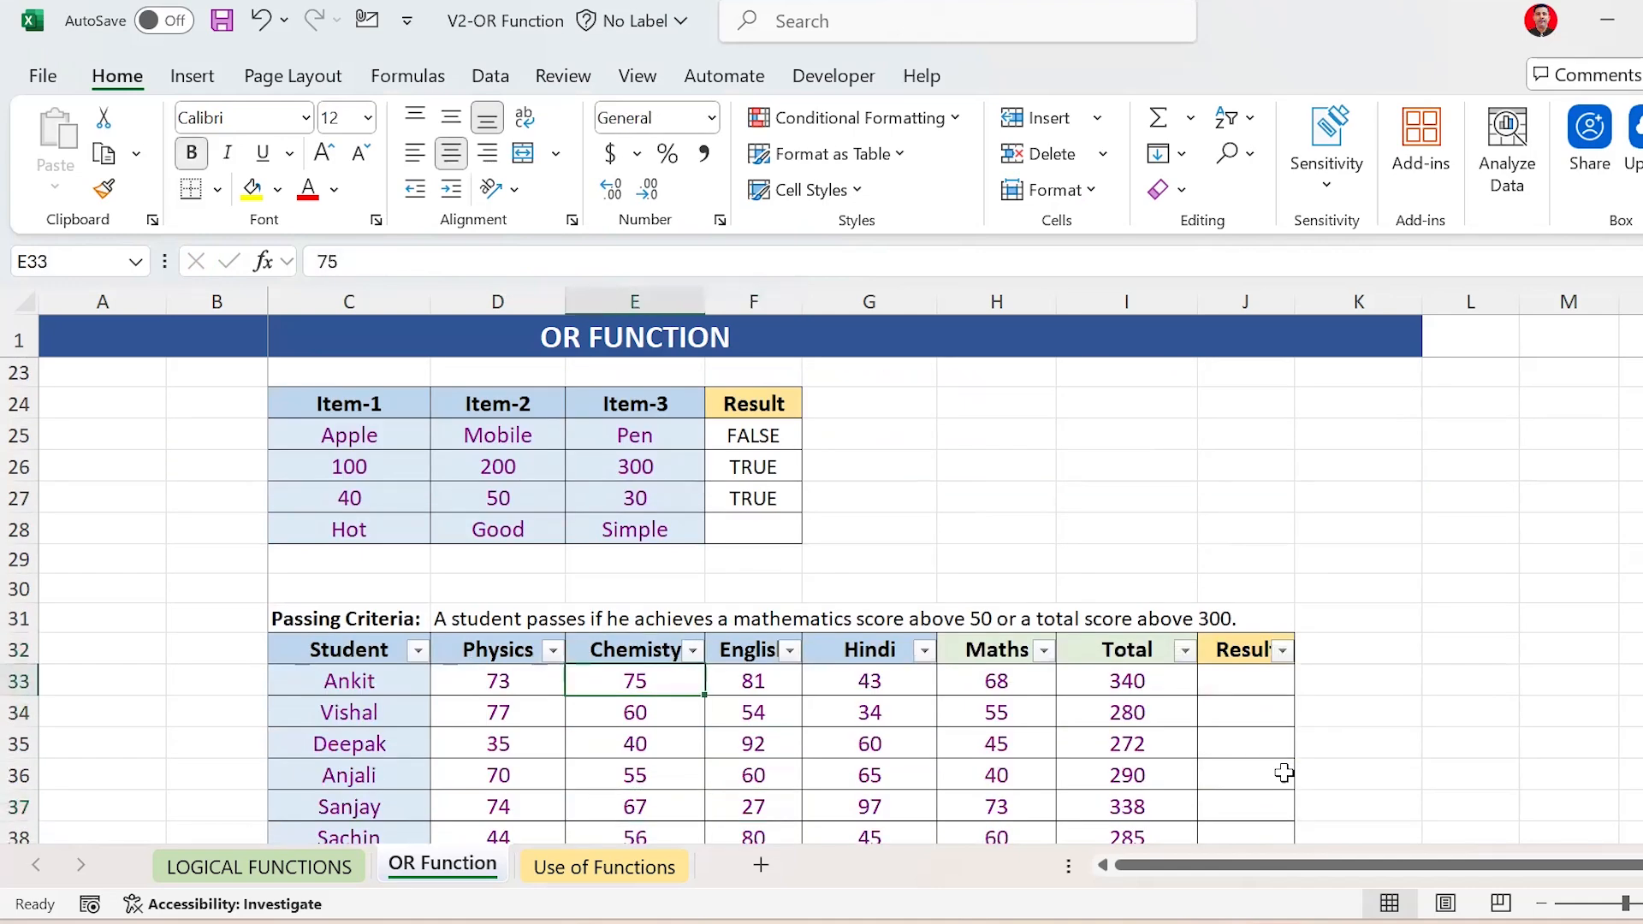
{"action": "key", "text": "Down"}
{"action": "key", "text": "Left"}
{"action": "key", "text": "Up"}
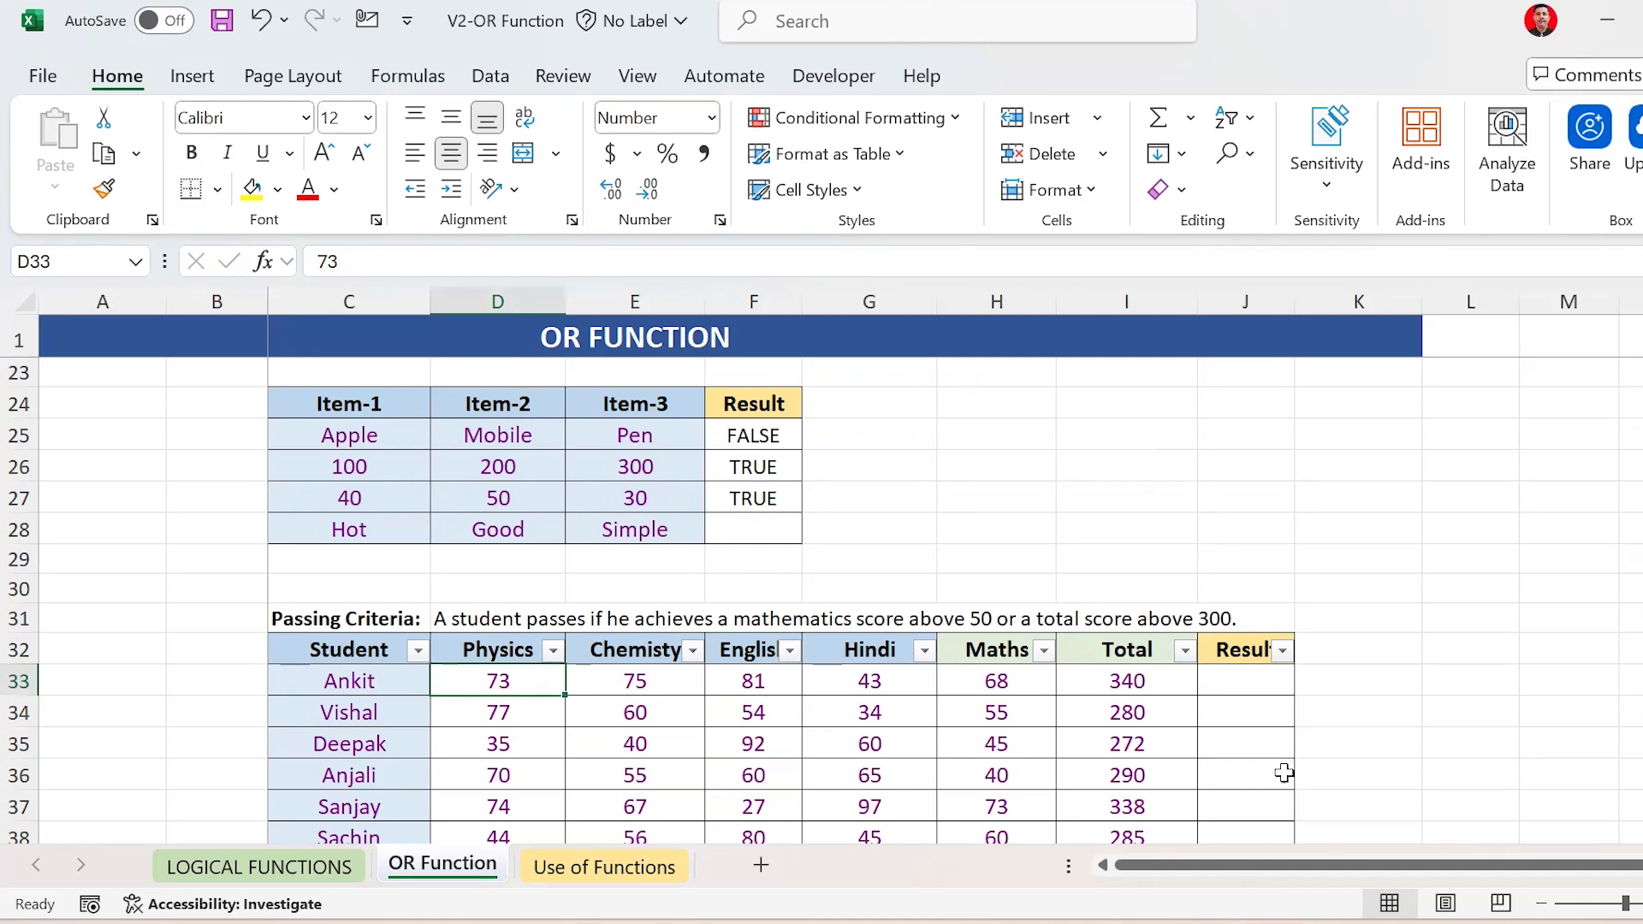
{"action": "key", "text": "Up"}
{"action": "key", "text": "Left"}
{"action": "key", "text": "Up"}
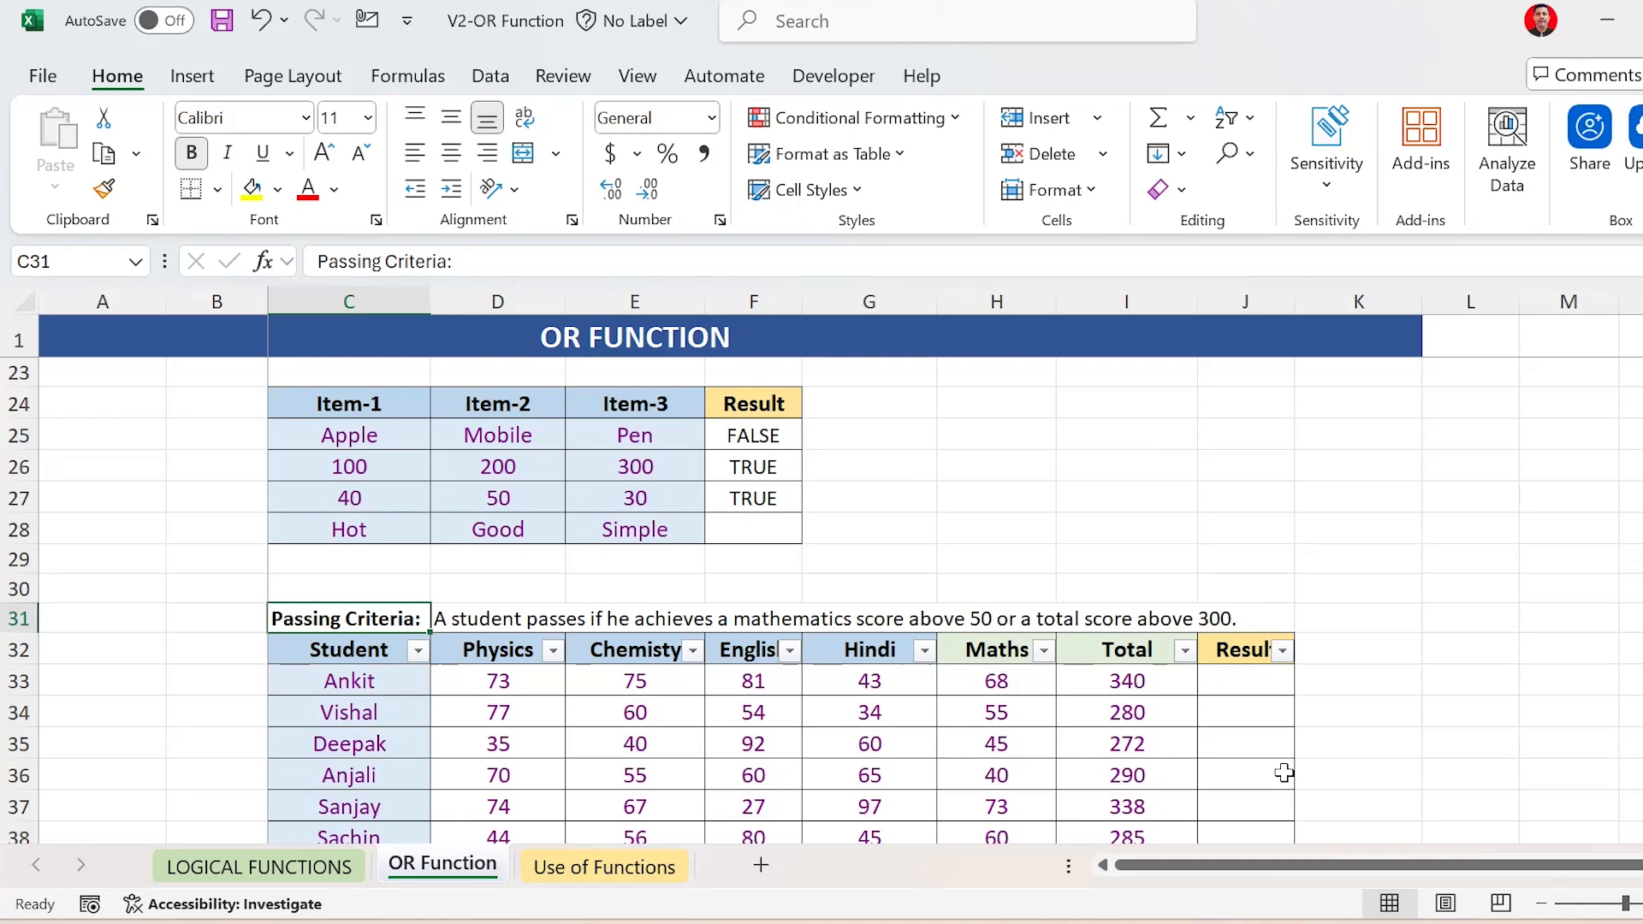
Examine the first student's subject marks, Maths score and Total in row 33, and the Result column down to row 38
{"action": "key", "text": "Down"}
{"action": "key", "text": "Down"}
{"action": "key", "text": "Right"}
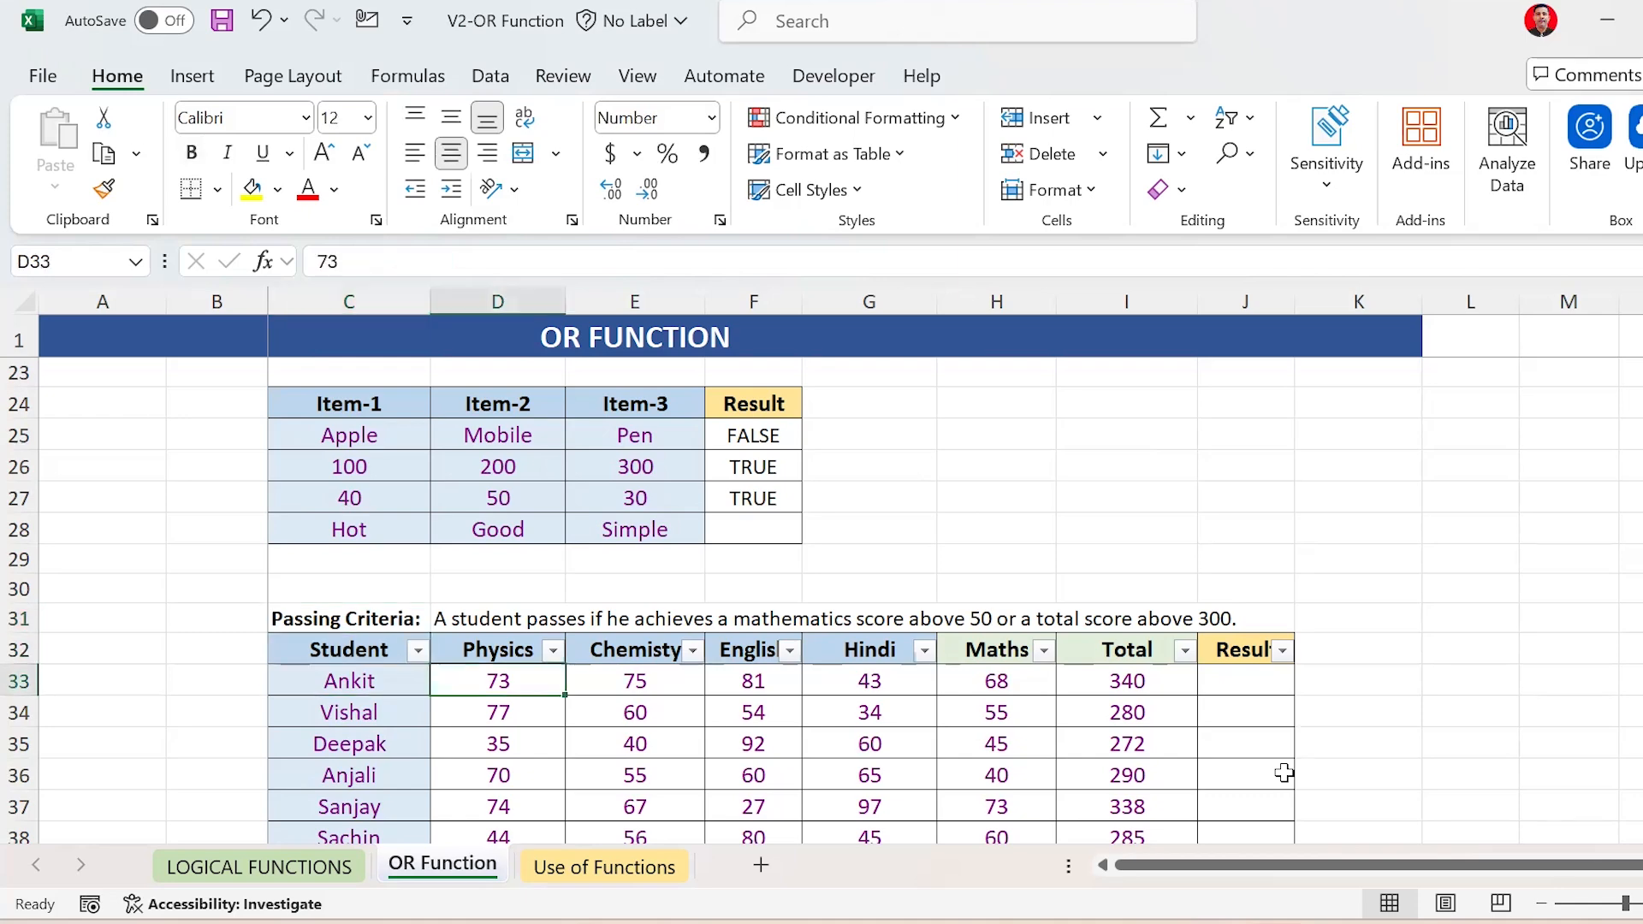
{"action": "key", "text": "ctrl+shift+Right"}
{"action": "key", "text": "Right"}
{"action": "key", "text": "Right"}
{"action": "key", "text": "Right"}
{"action": "key", "text": "Right"}
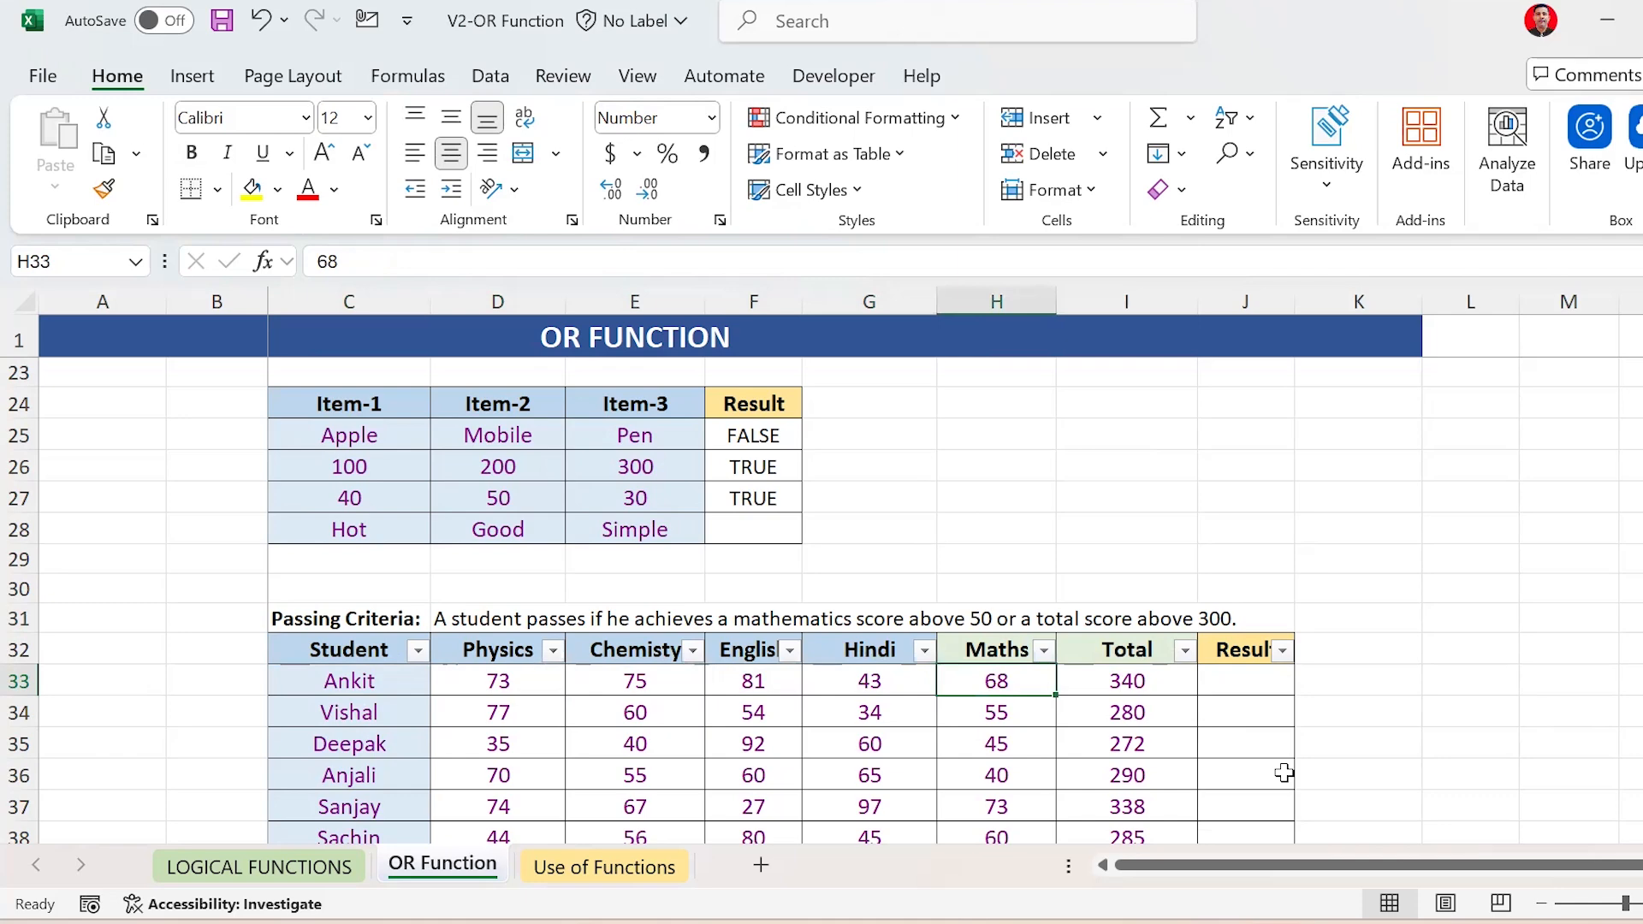
{"action": "key", "text": "Right"}
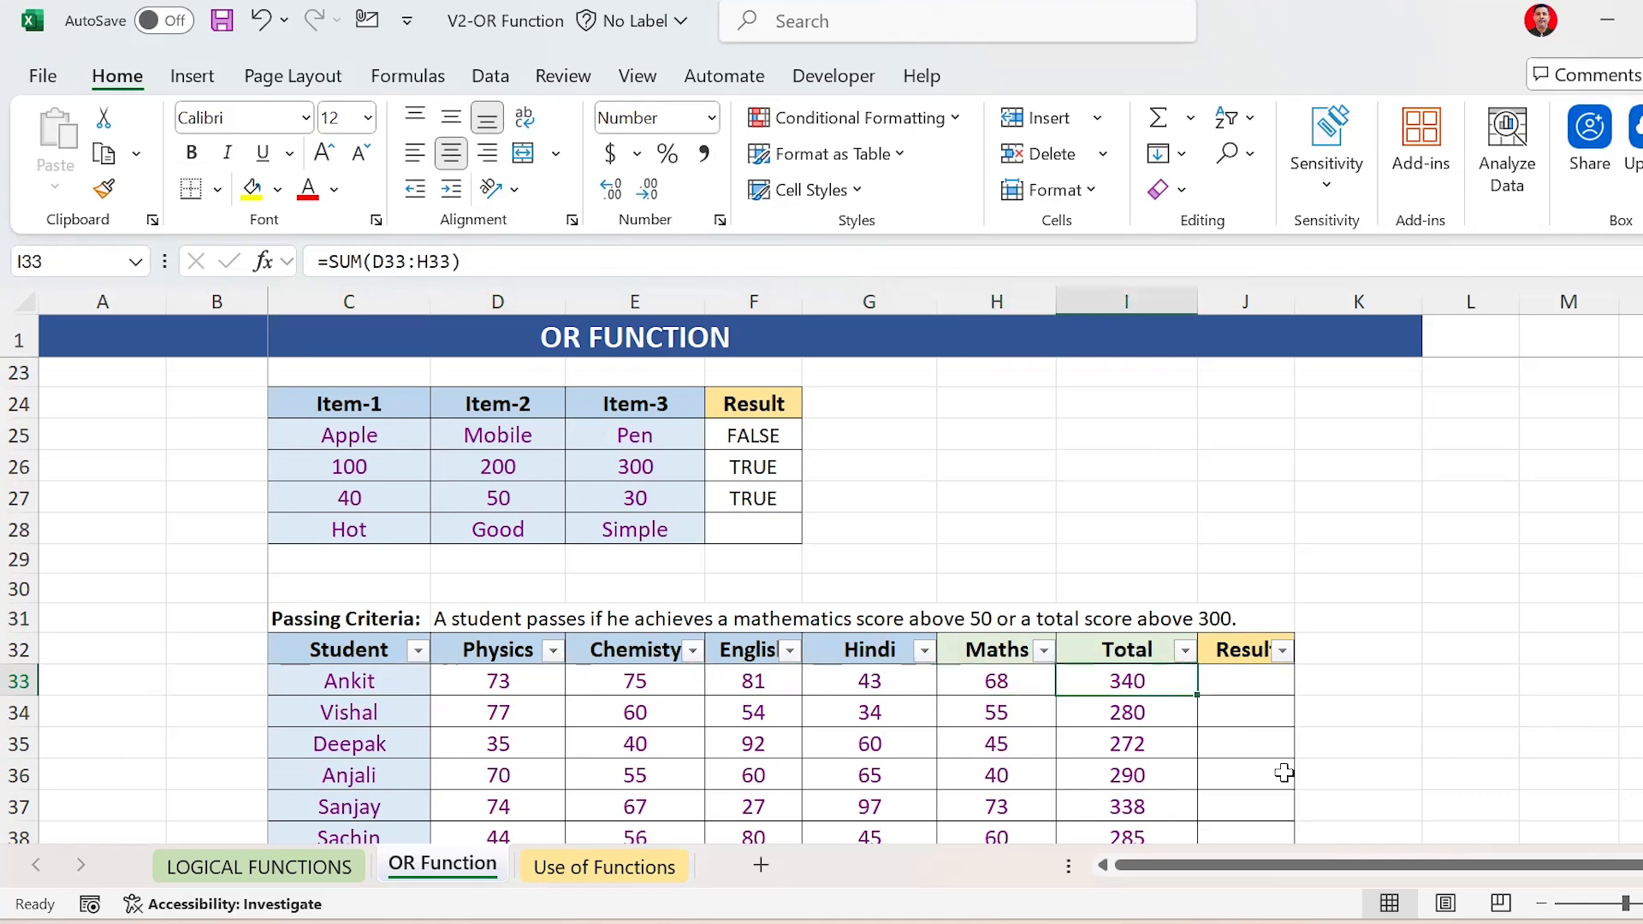
{"action": "key", "text": "Right"}
{"action": "key", "text": "Down"}
{"action": "key", "text": "Down"}
{"action": "key", "text": "Down"}
{"action": "scroll", "coordinate": [1283, 772], "scroll_direction": "down", "scroll_amount": 1}
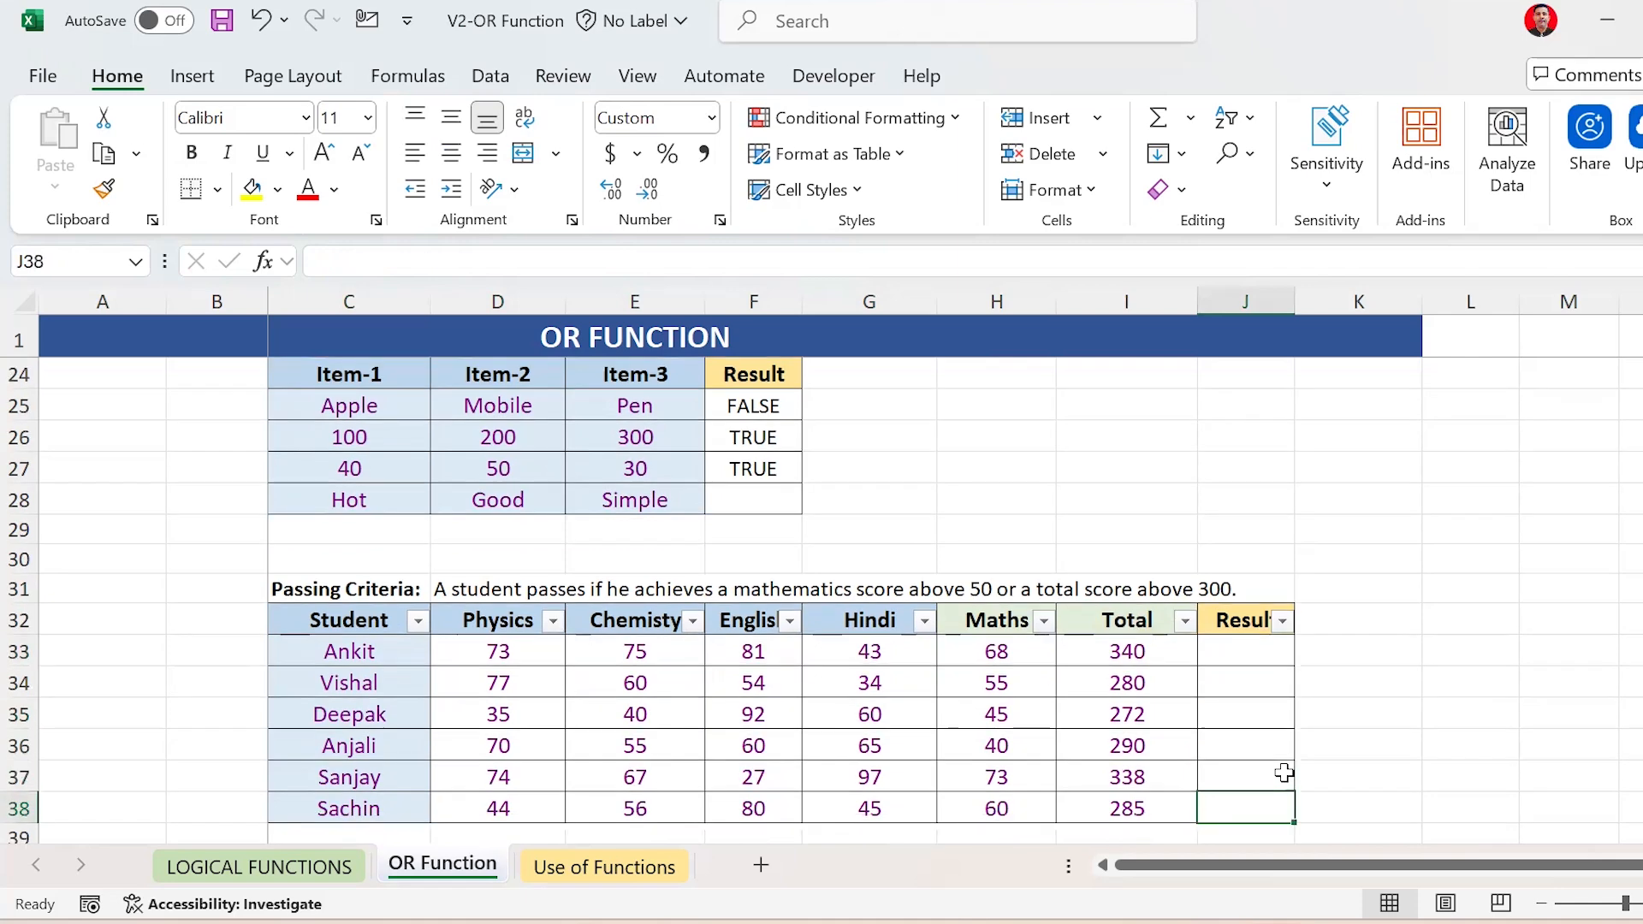
Start an OR formula in J33 of the student table's Result column with the Maths condition H33>50
{"action": "key", "text": "Up"}
{"action": "key", "text": "Up"}
{"action": "key", "text": "Up"}
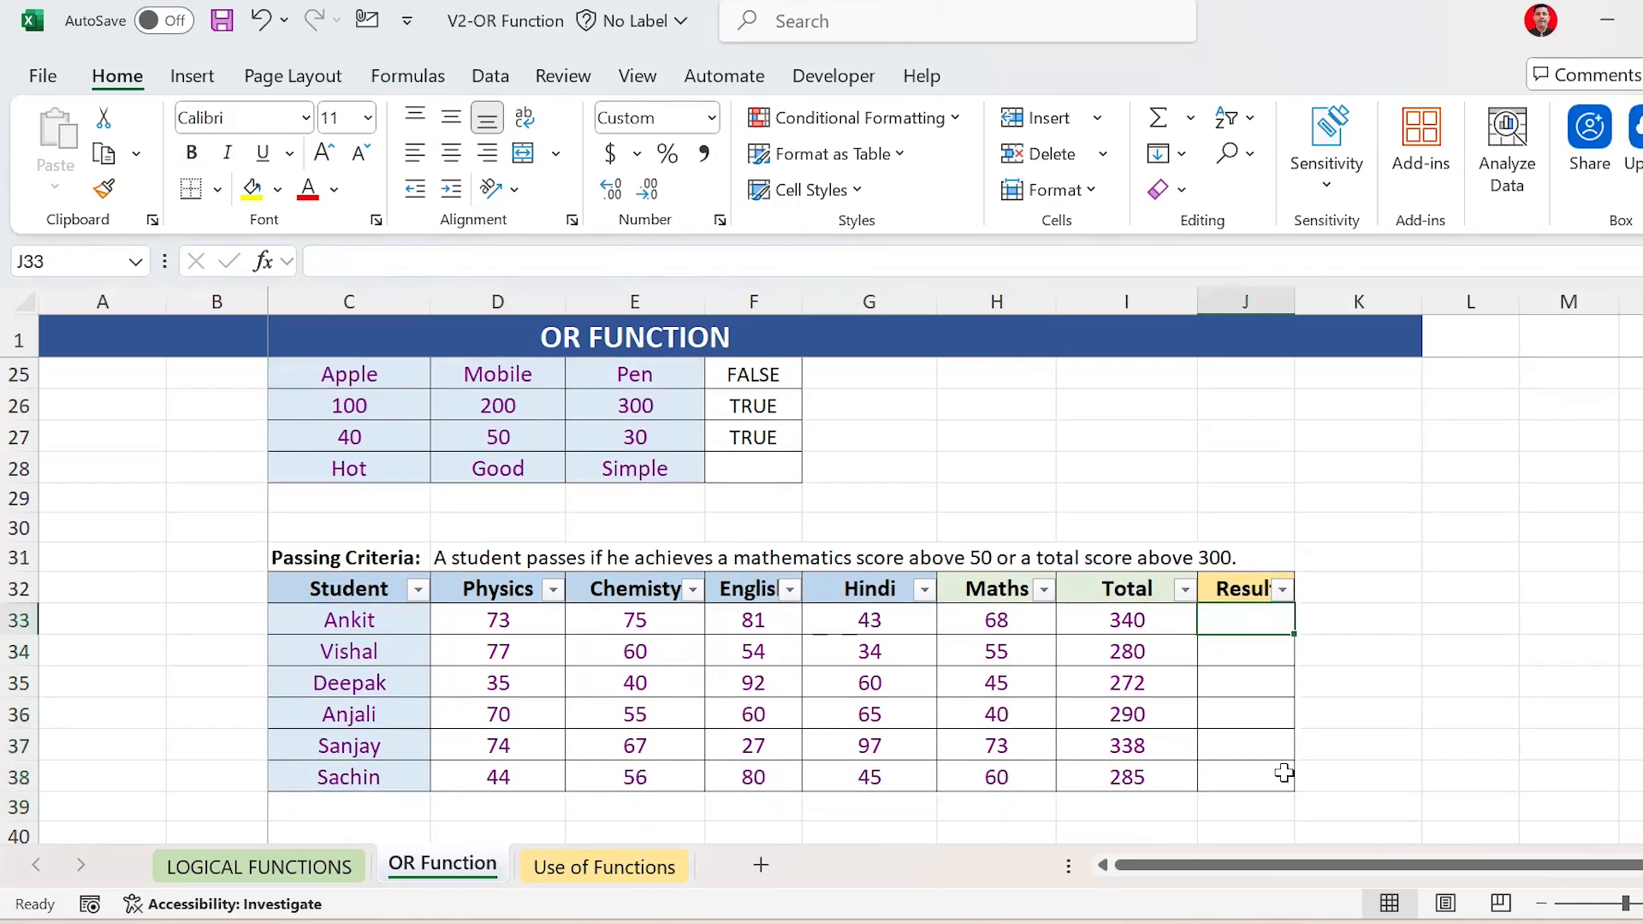
{"action": "type", "text": "="}
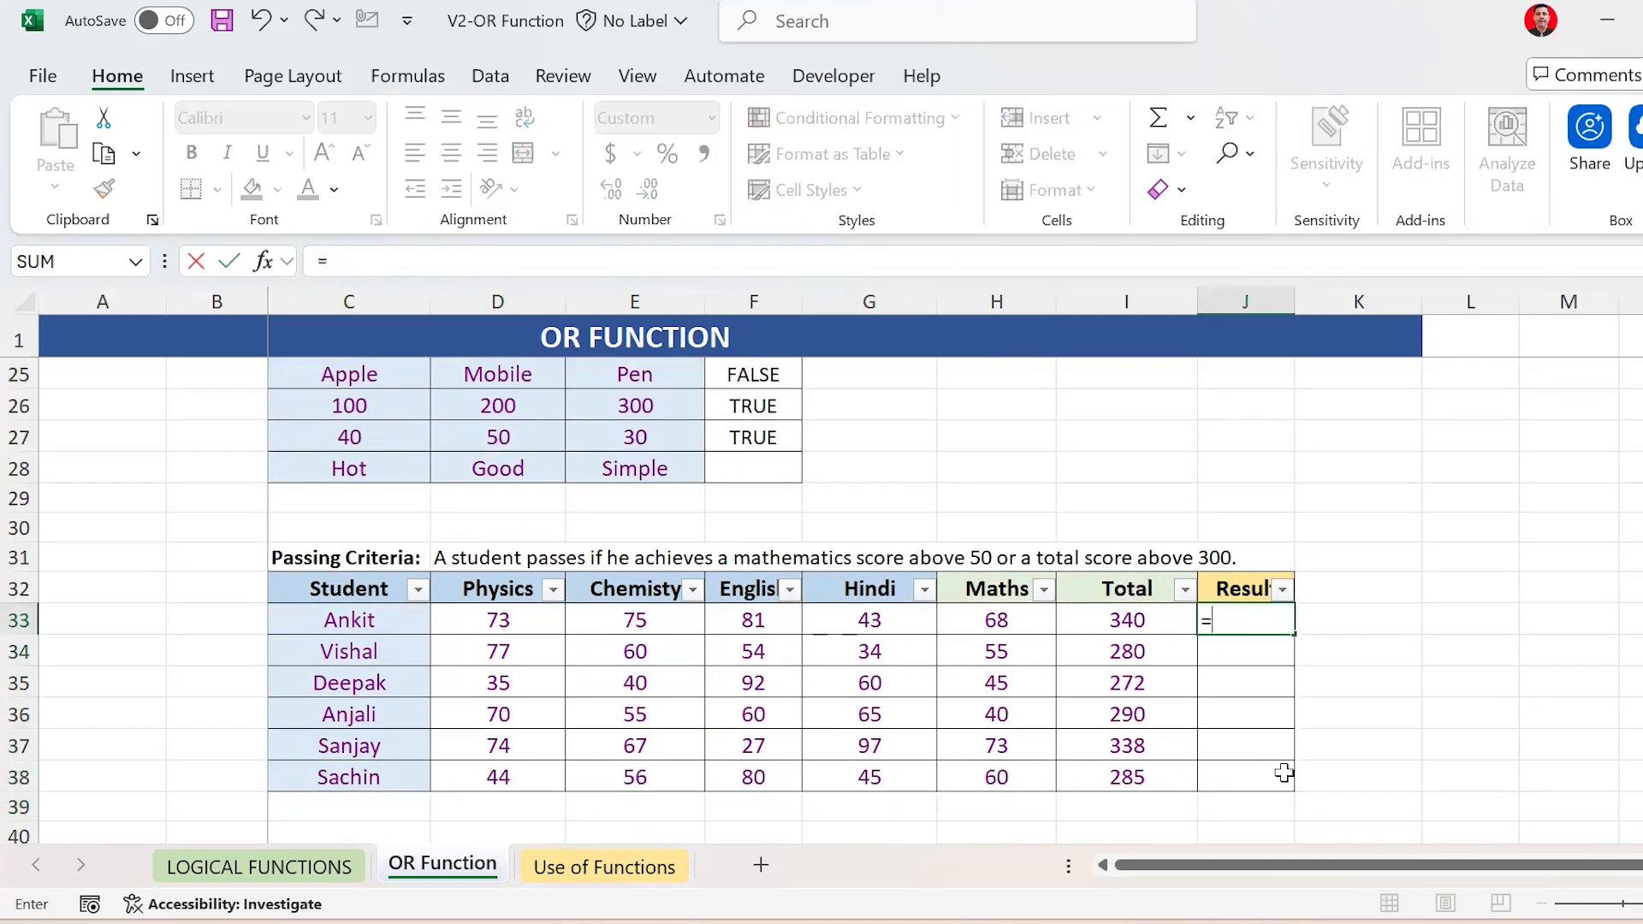
{"action": "type", "text": "OR("}
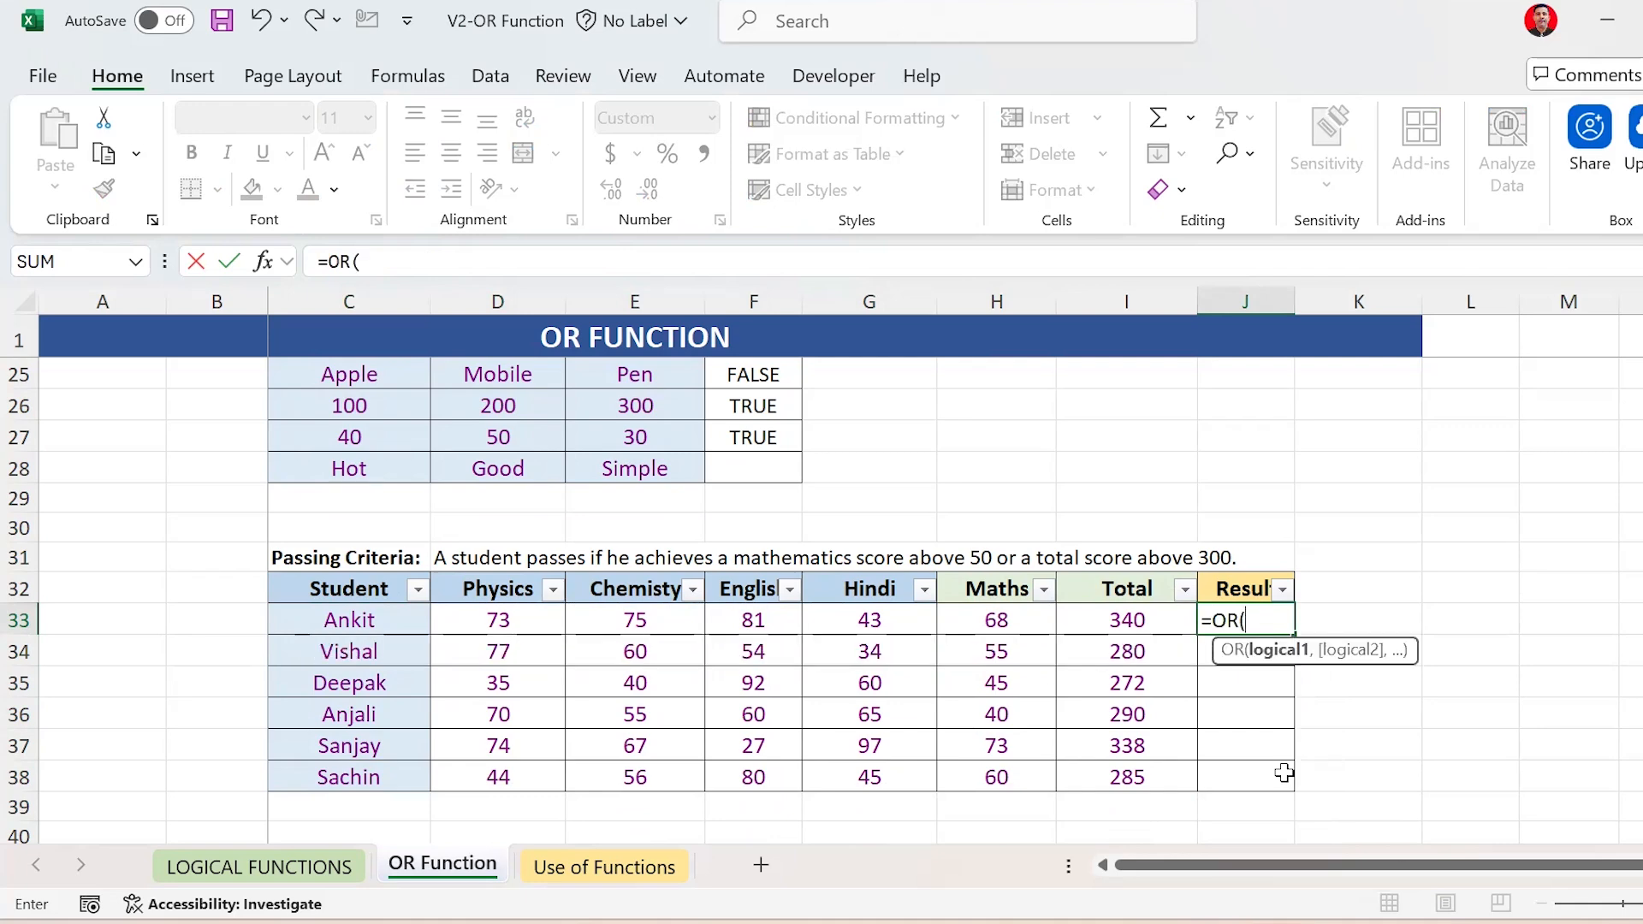
{"action": "key", "text": "Left"}
{"action": "key", "text": "Left"}
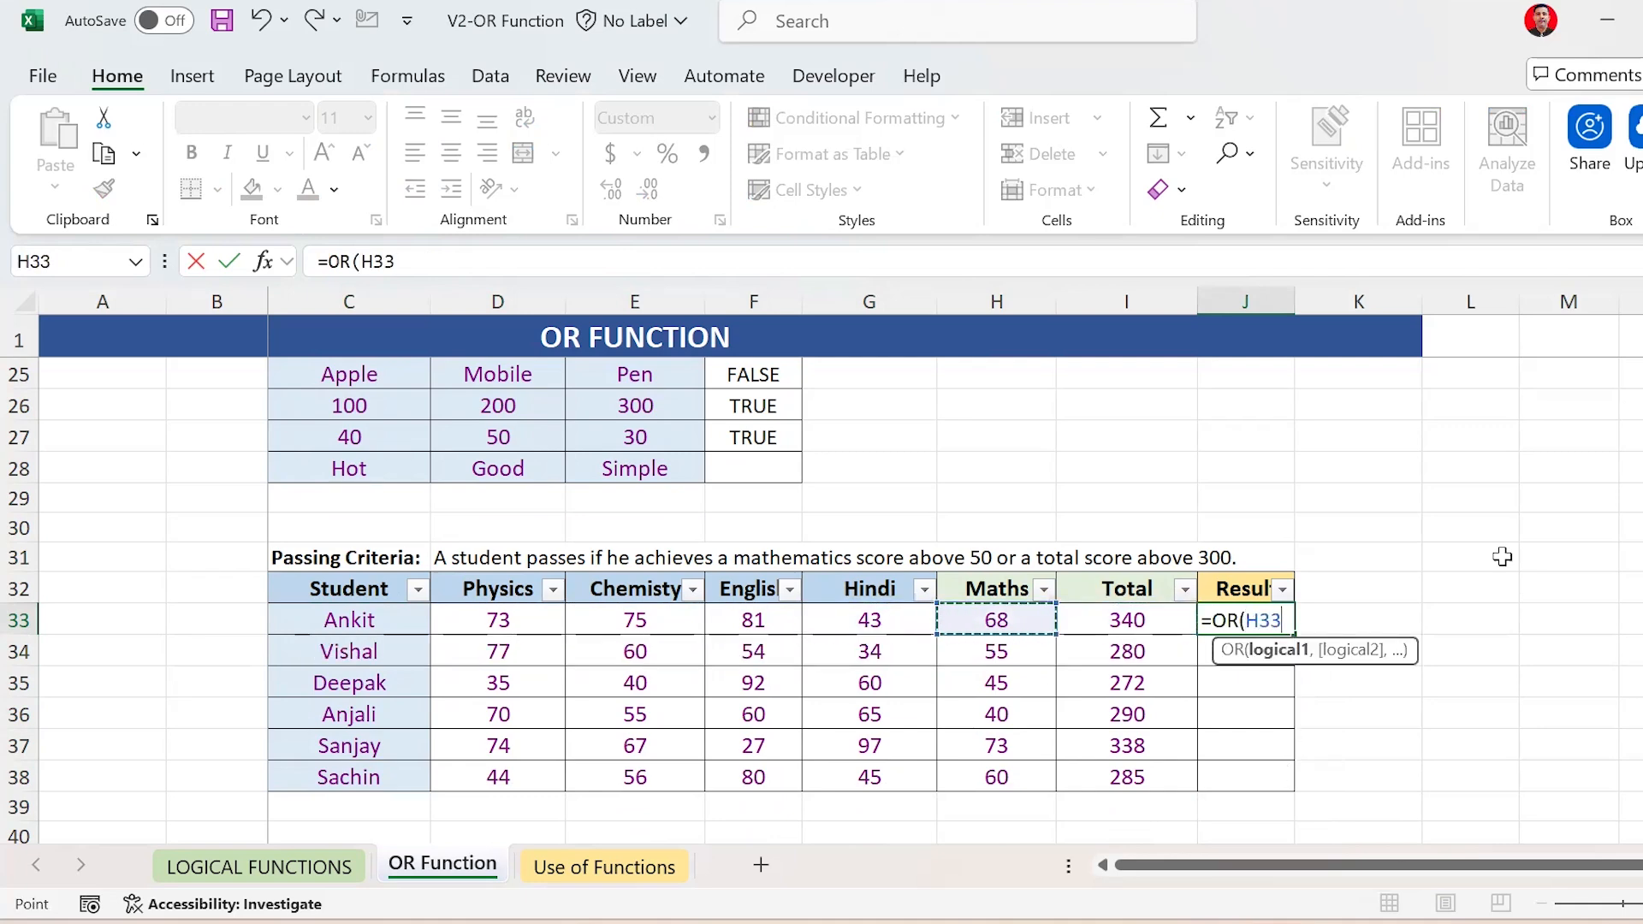
{"action": "type", "text": ">"}
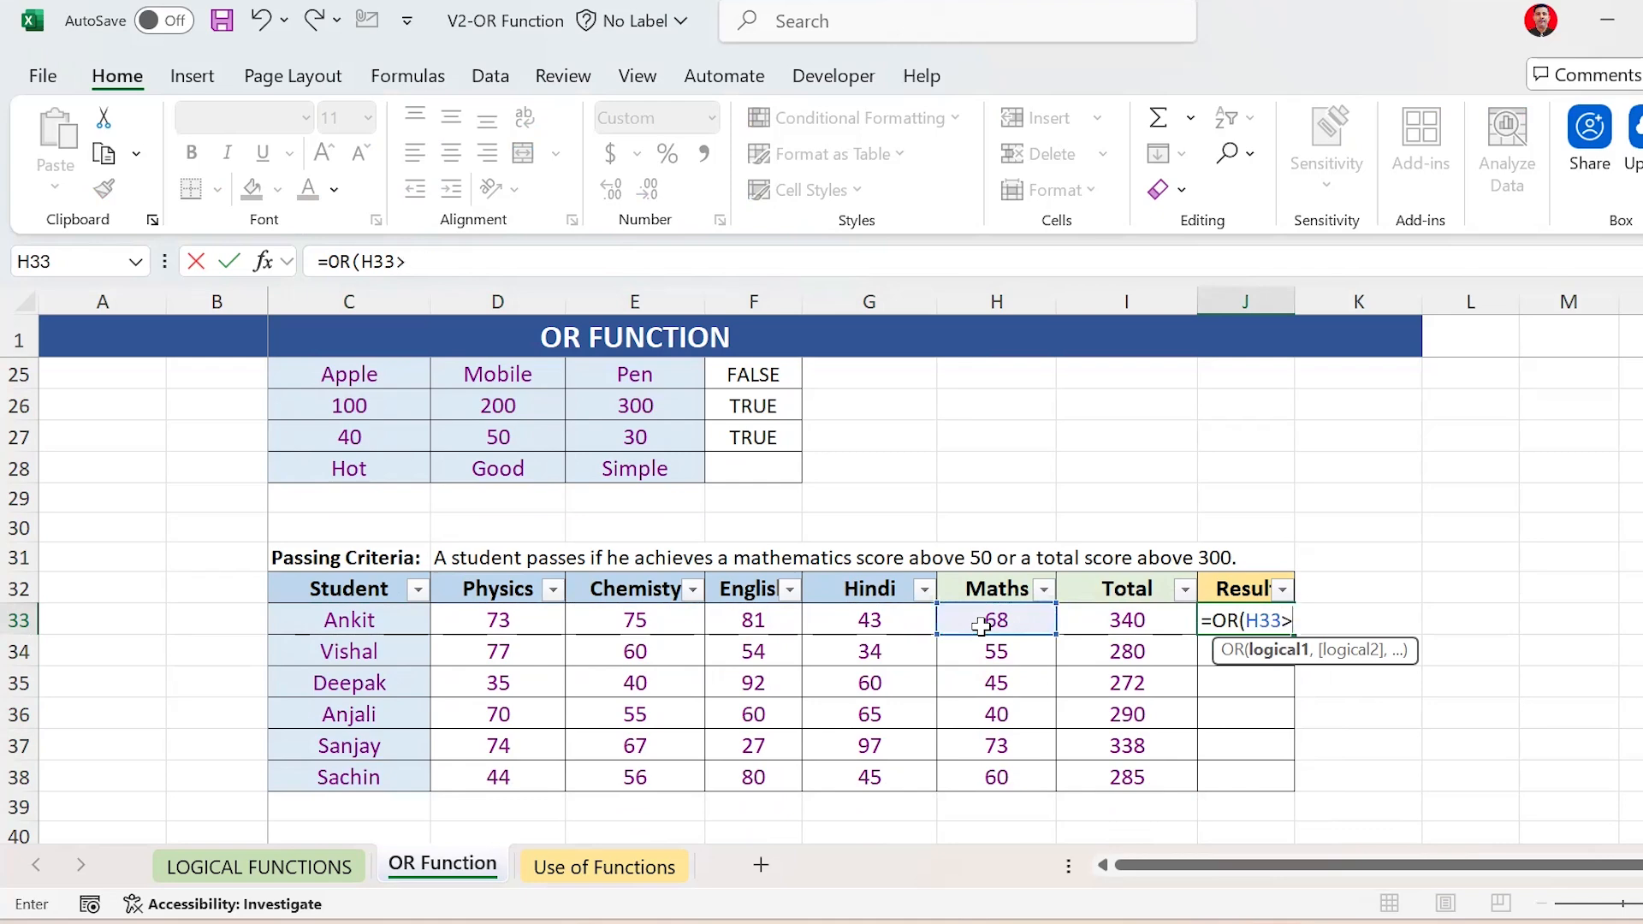
{"action": "type", "text": "50,"}
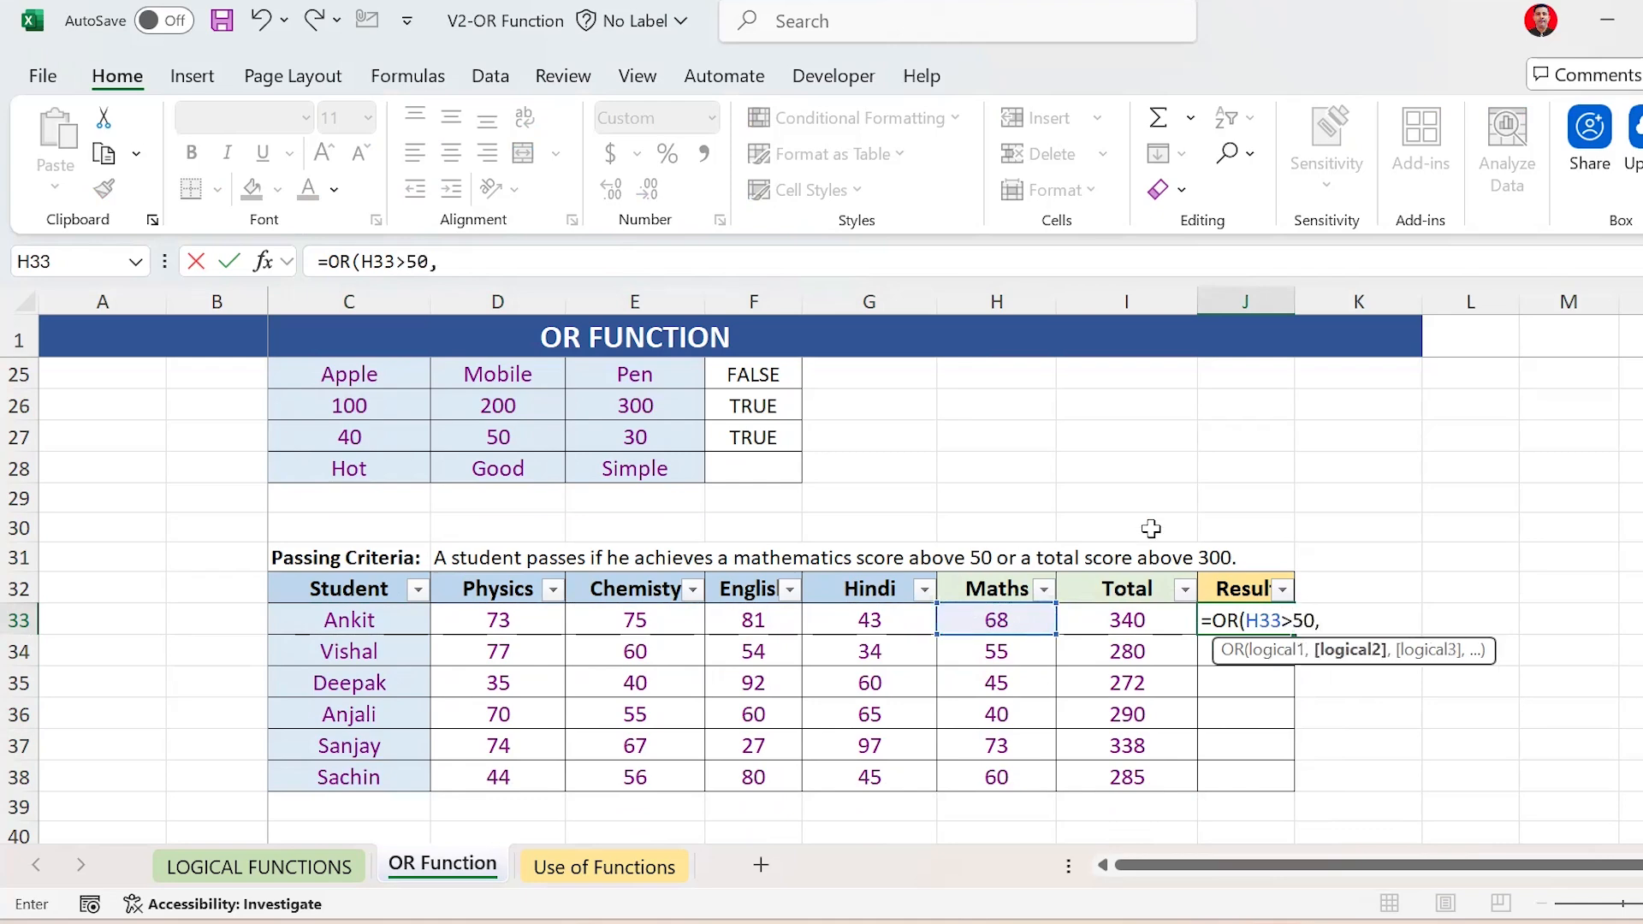
Add the Total condition I33>300 to the OR formula in J33, close its parenthesis and enter it
{"action": "left_click", "coordinate": [1099, 619]}
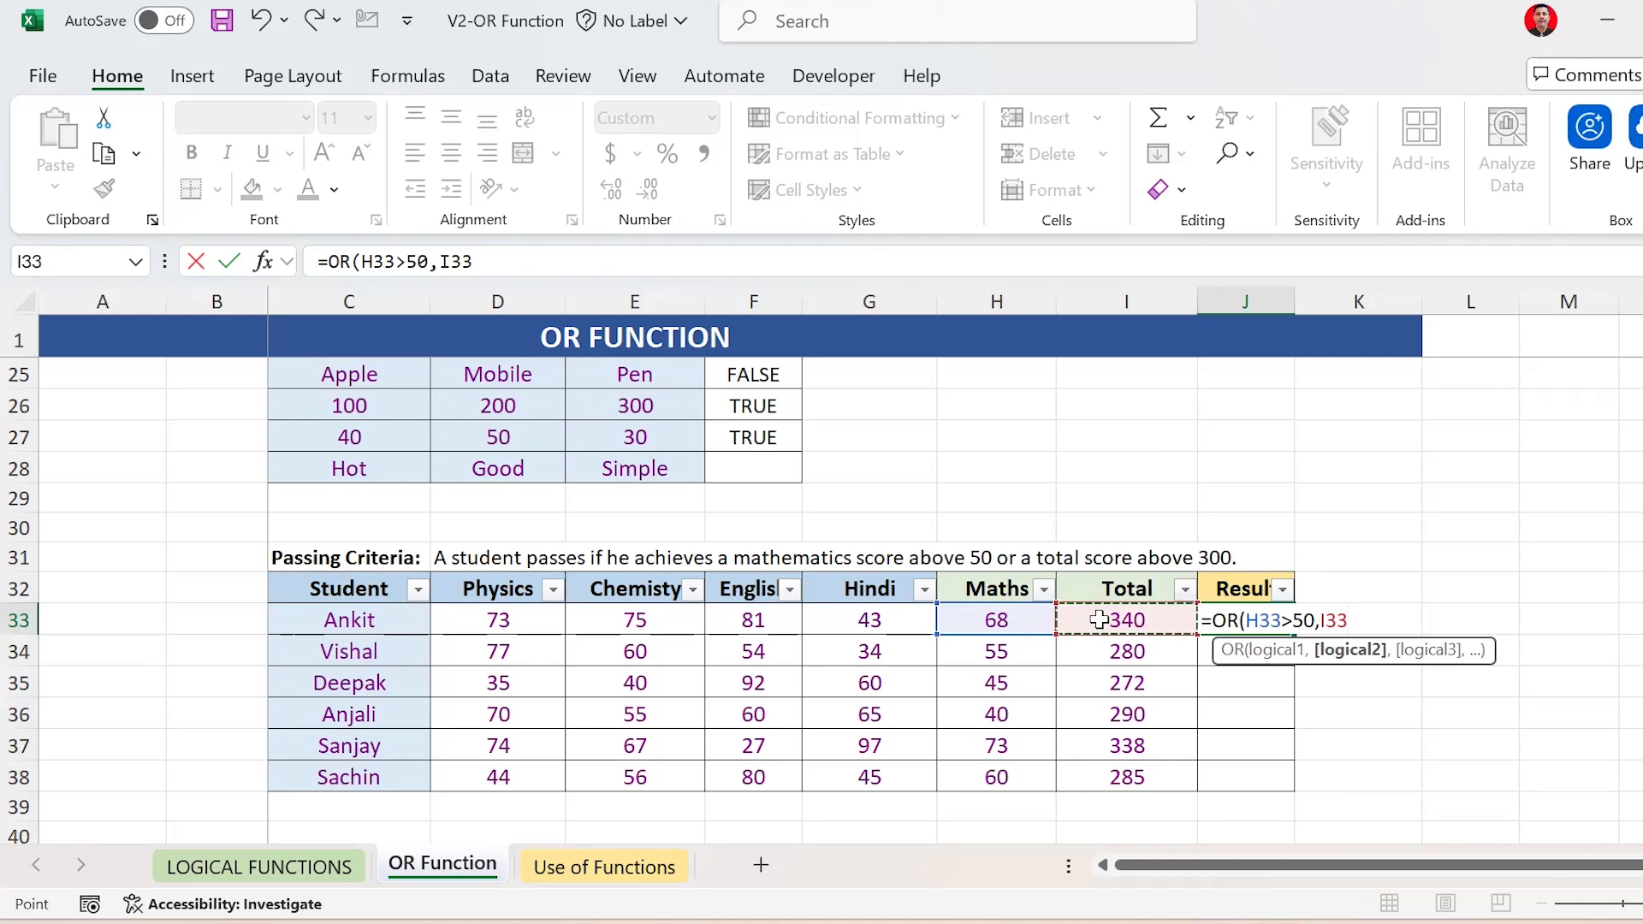
{"action": "type", "text": ">"}
{"action": "type", "text": "30"}
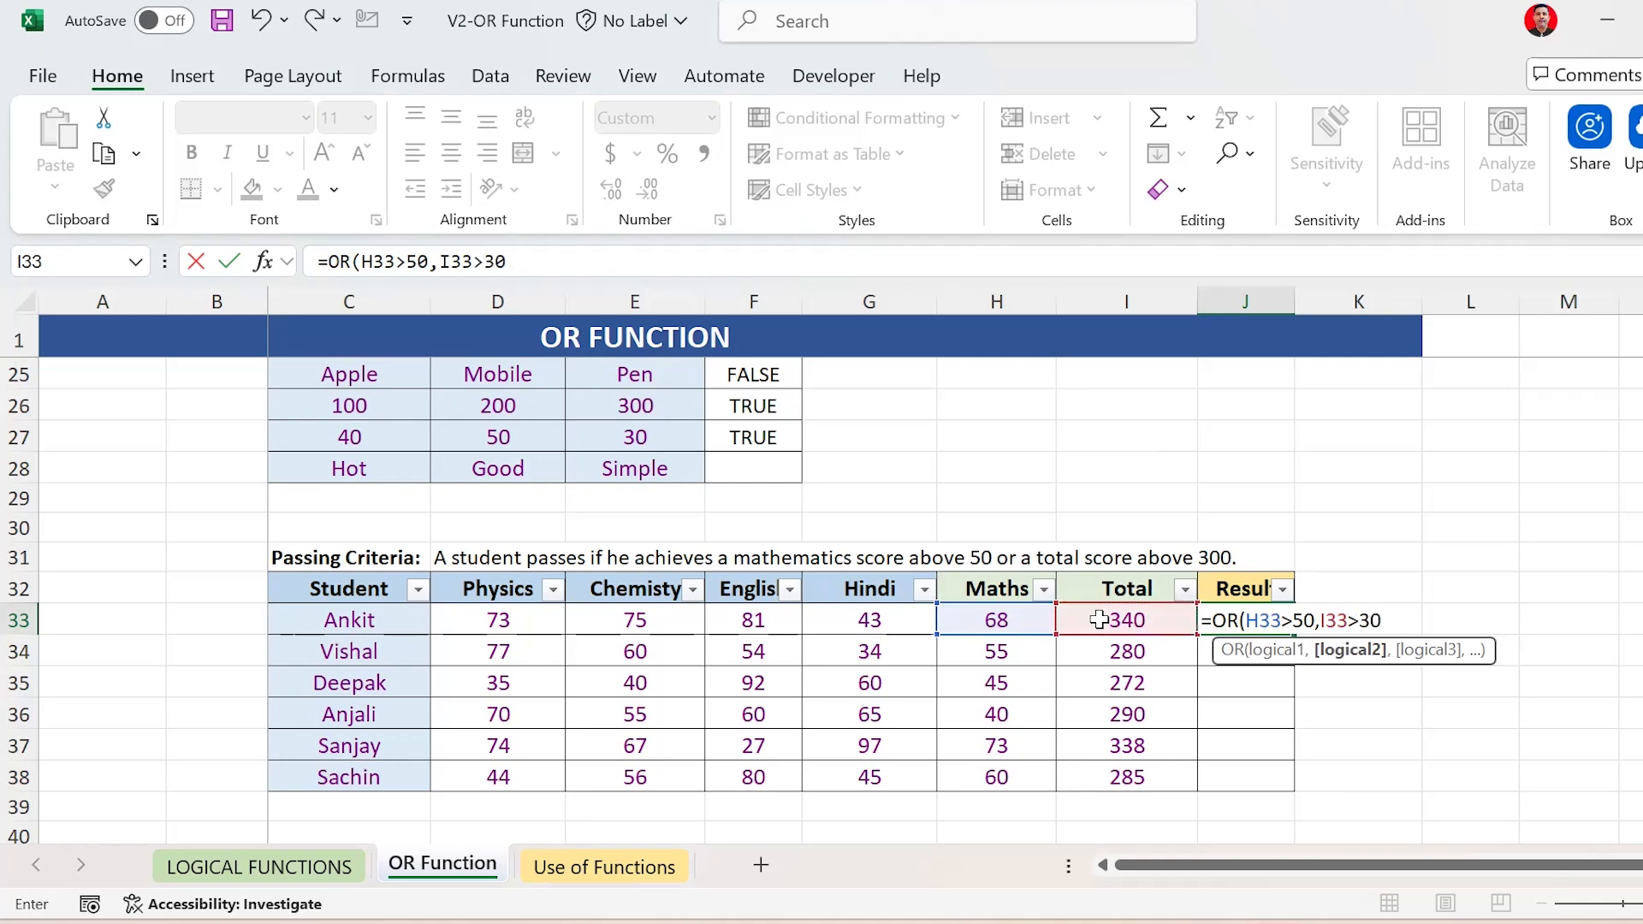
{"action": "type", "text": "0)"}
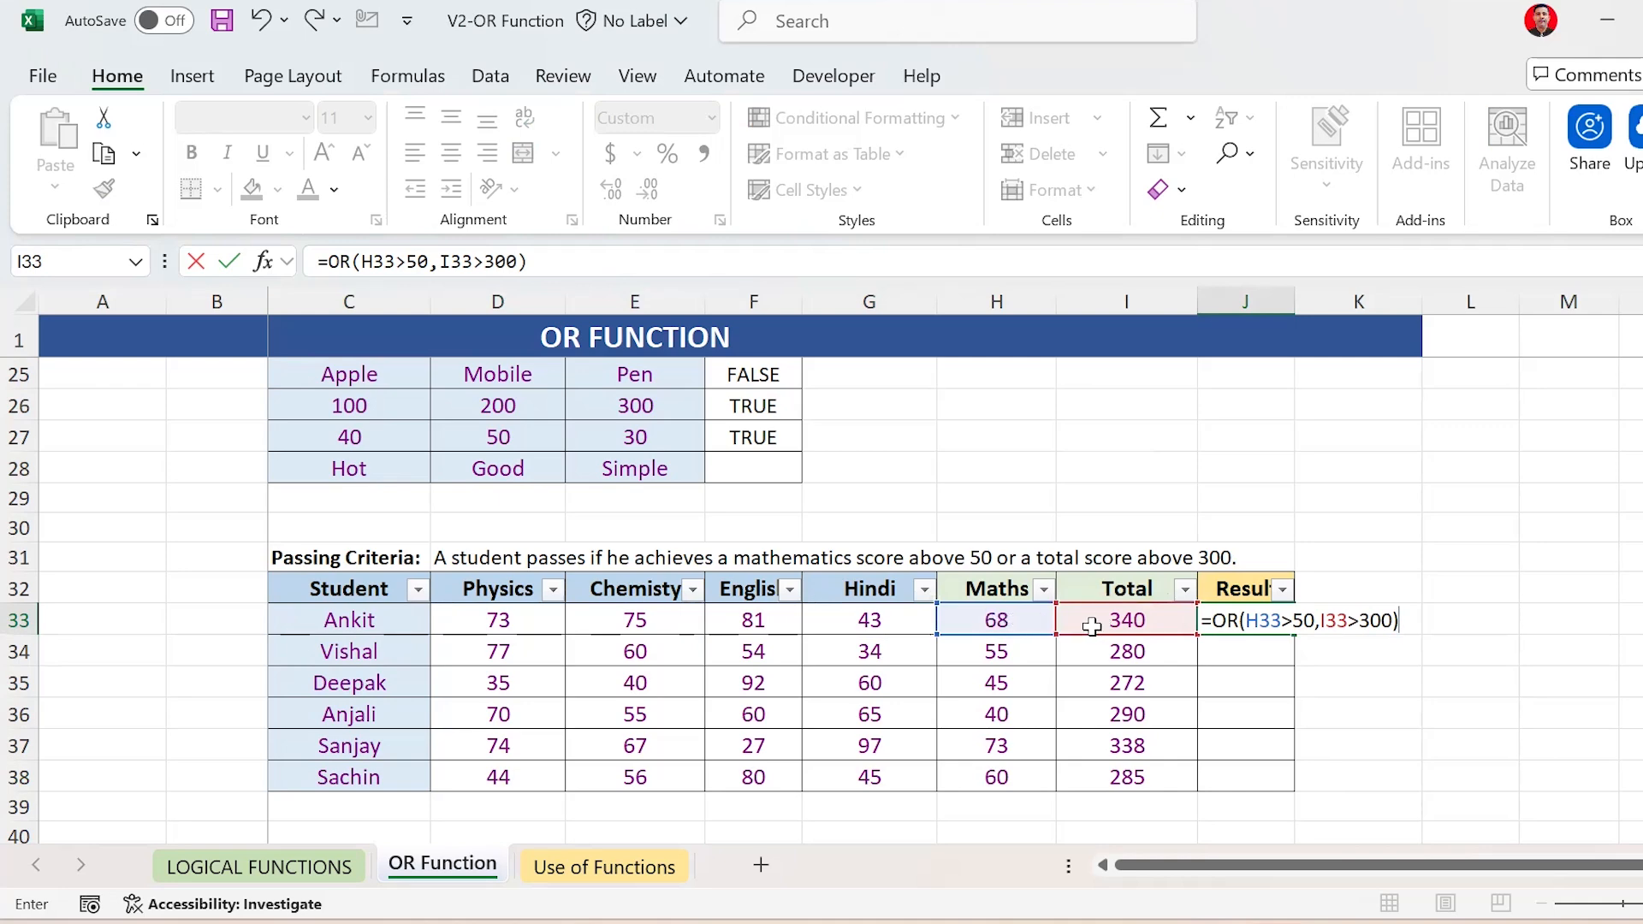
{"action": "key", "text": "Return"}
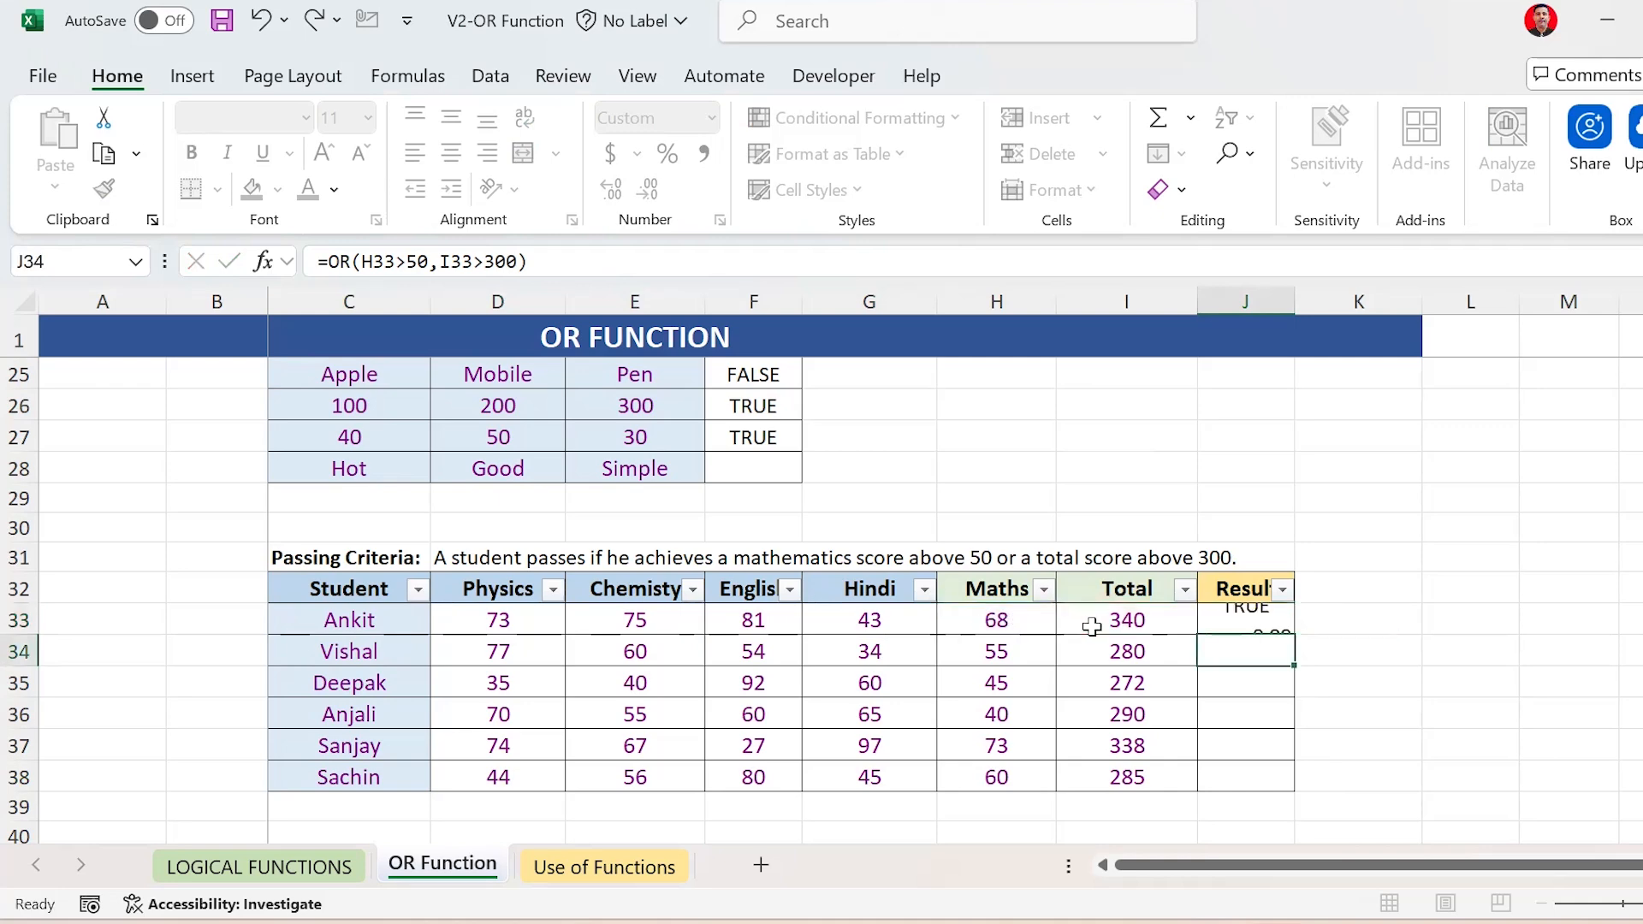
Copy the OR formula from J33 into J34 for the second student
{"action": "key", "text": "Up"}
{"action": "key", "text": "ctrl+c"}
{"action": "key", "text": "Down"}
{"action": "key", "text": "Return"}
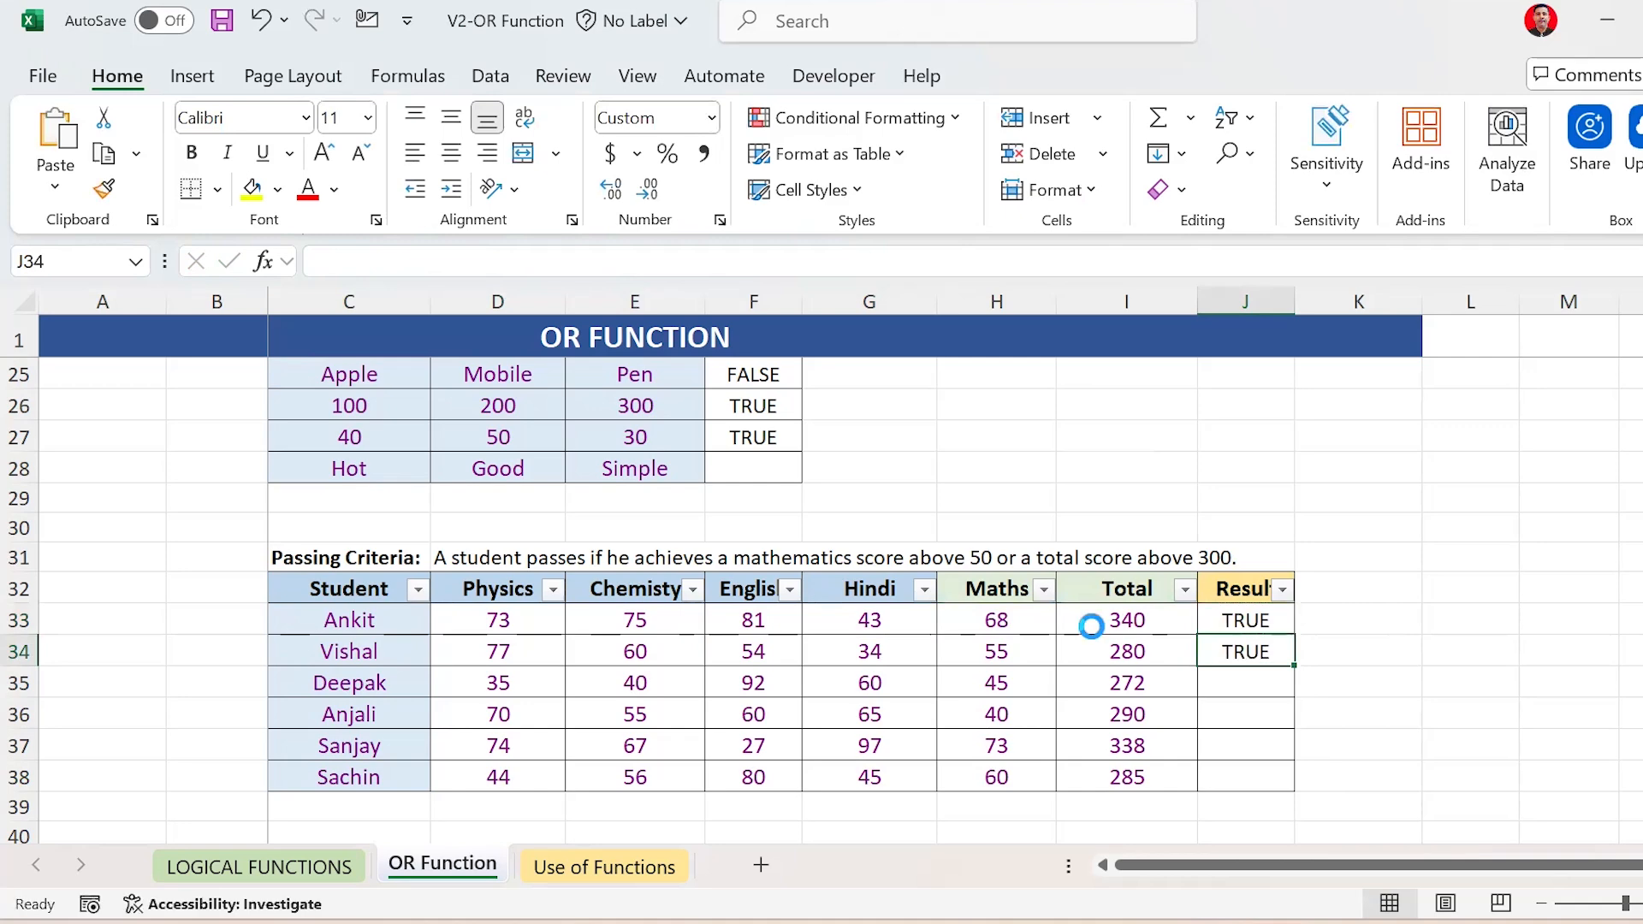
Examine the second student's Maths score and Total in H34:I34 against the passing criteria
{"action": "key", "text": "Left"}
{"action": "key", "text": "Left"}
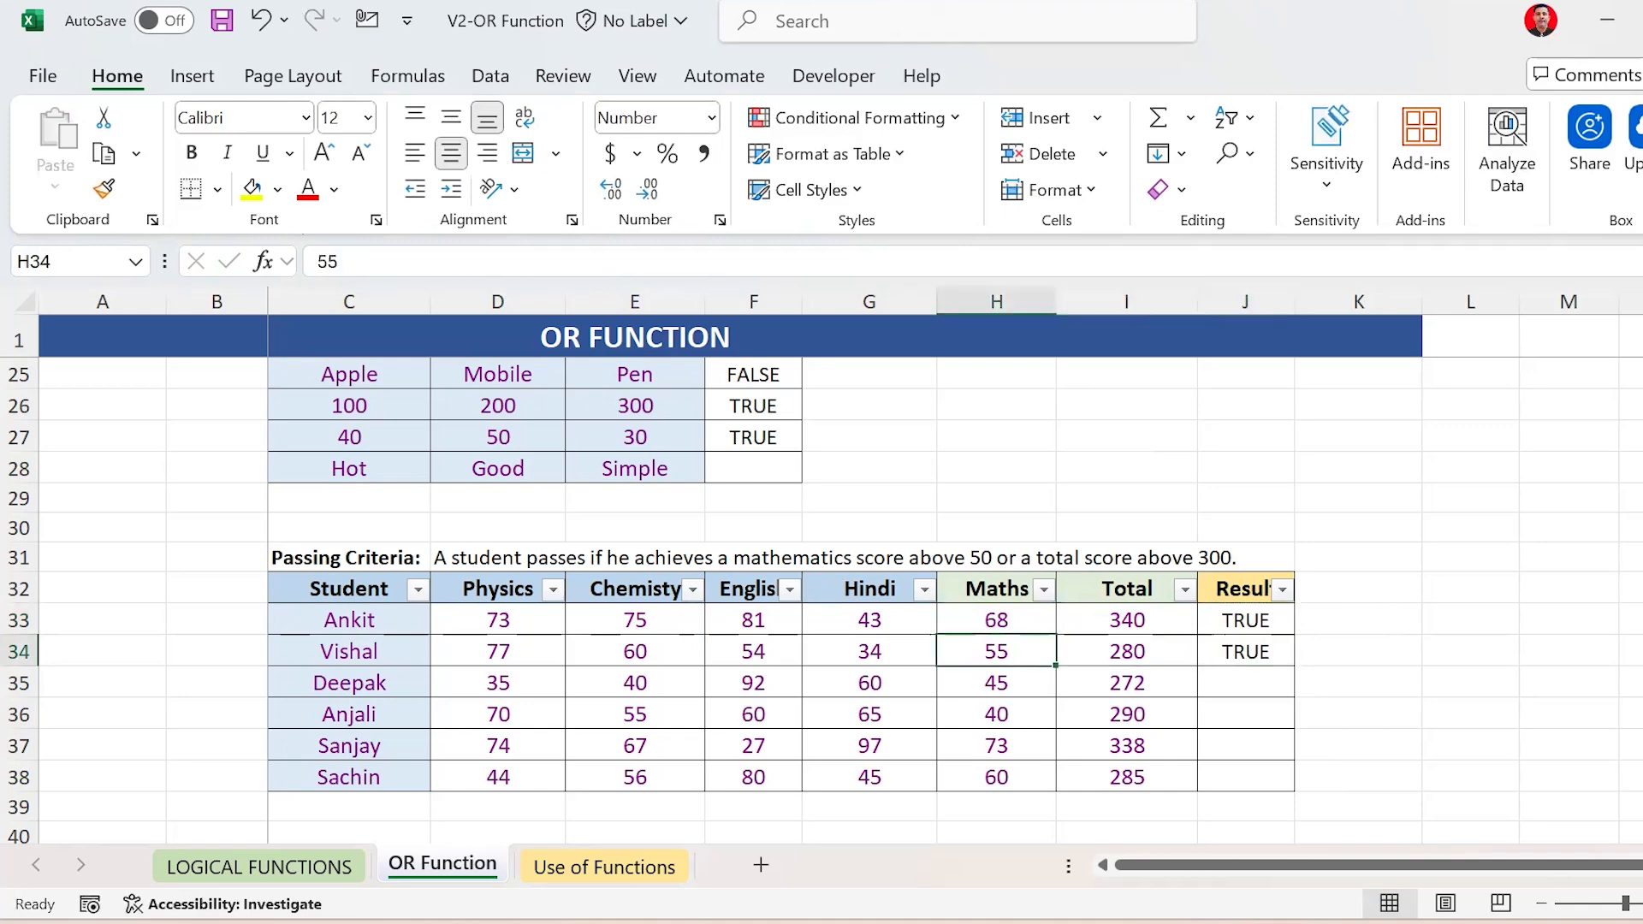
{"action": "key", "text": "Right"}
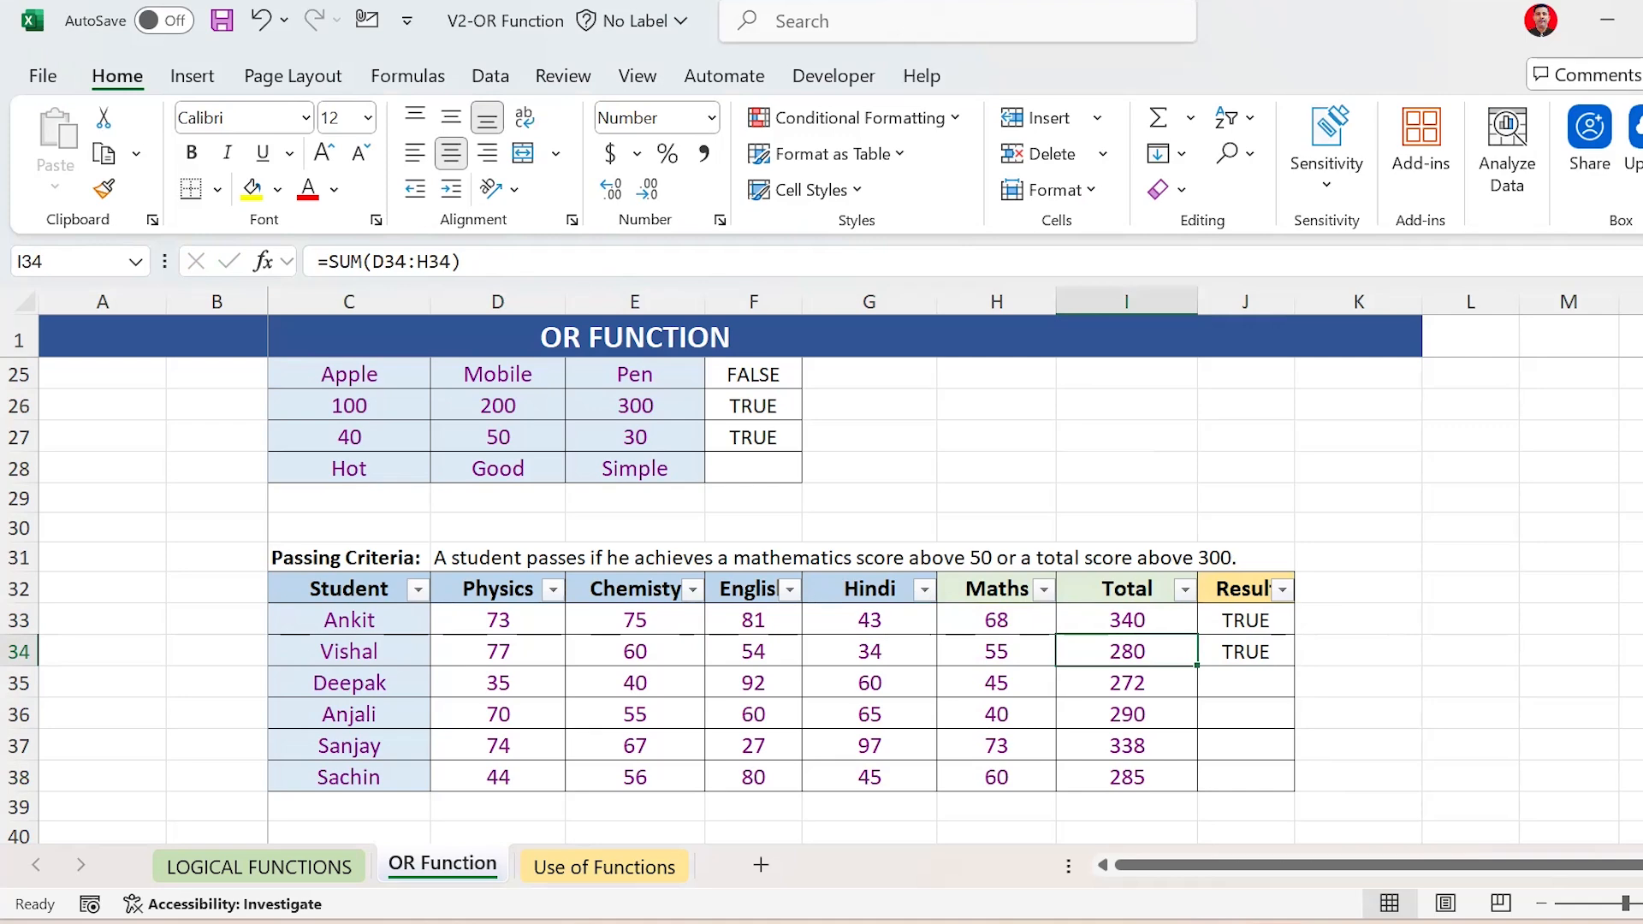
{"action": "key", "text": "Left"}
{"action": "key", "text": "Right"}
{"action": "key", "text": "Right"}
{"action": "key", "text": "Left"}
{"action": "key", "text": "Left"}
{"action": "key", "text": "shift+Right"}
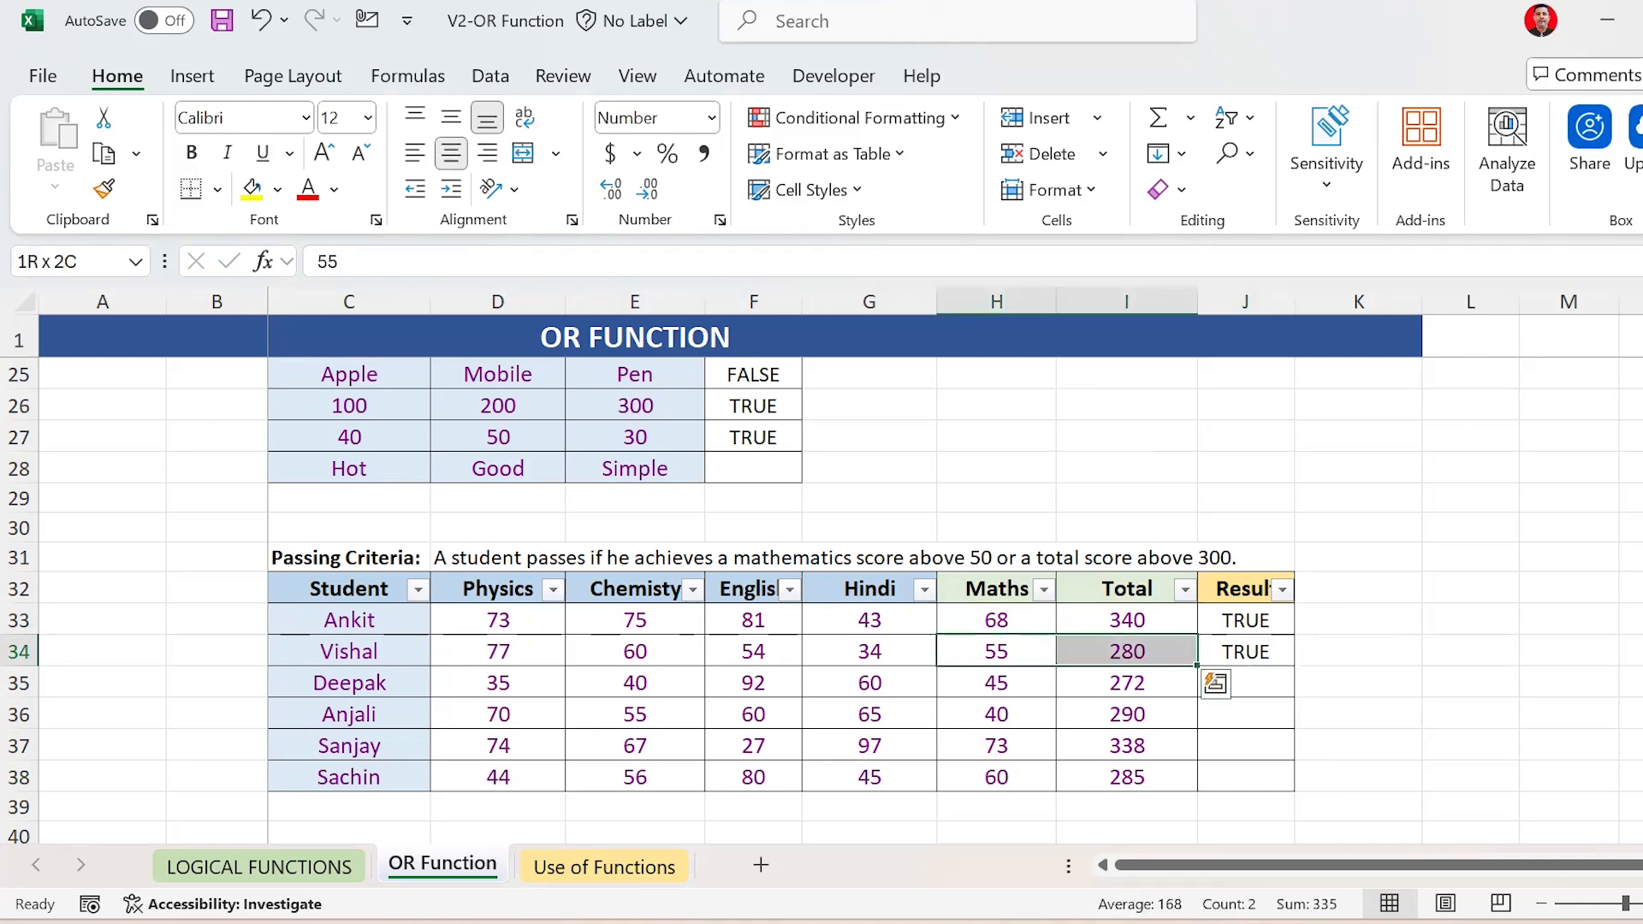
Copy the OR formula from J34 into J35 for the third student
{"action": "key", "text": "Right"}
{"action": "key", "text": "Right"}
{"action": "key", "text": "ctrl+c"}
{"action": "key", "text": "Down"}
{"action": "key", "text": "Return"}
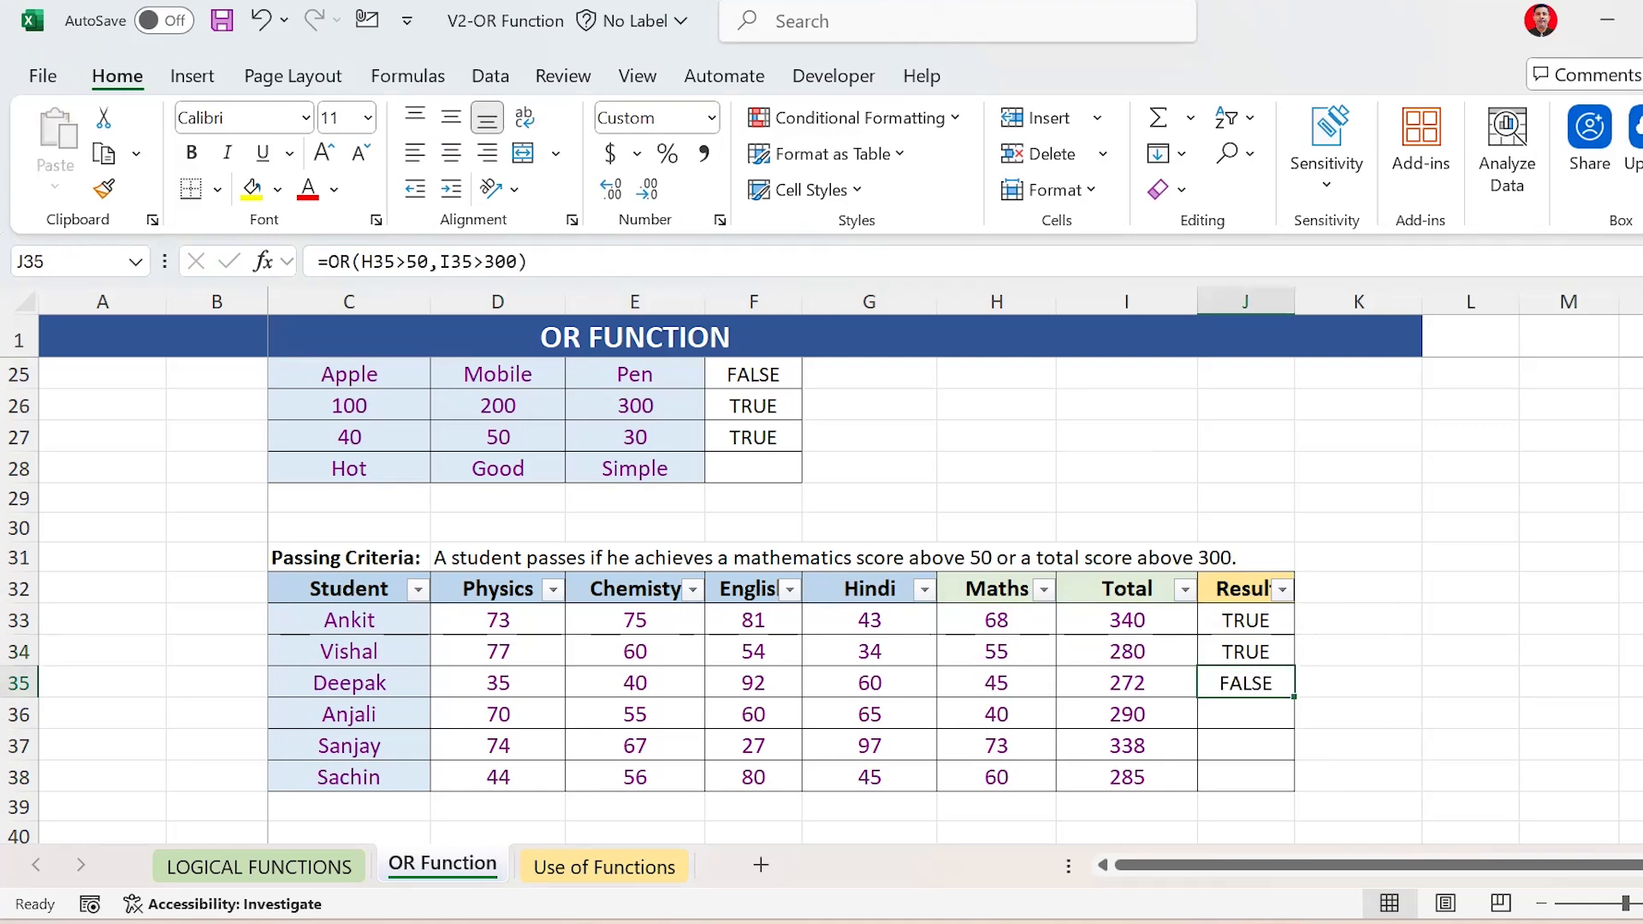
Check the third student's Maths score in H35, then copy the OR formula from J35 into J36:J38
{"action": "key", "text": "Left"}
{"action": "key", "text": "Left"}
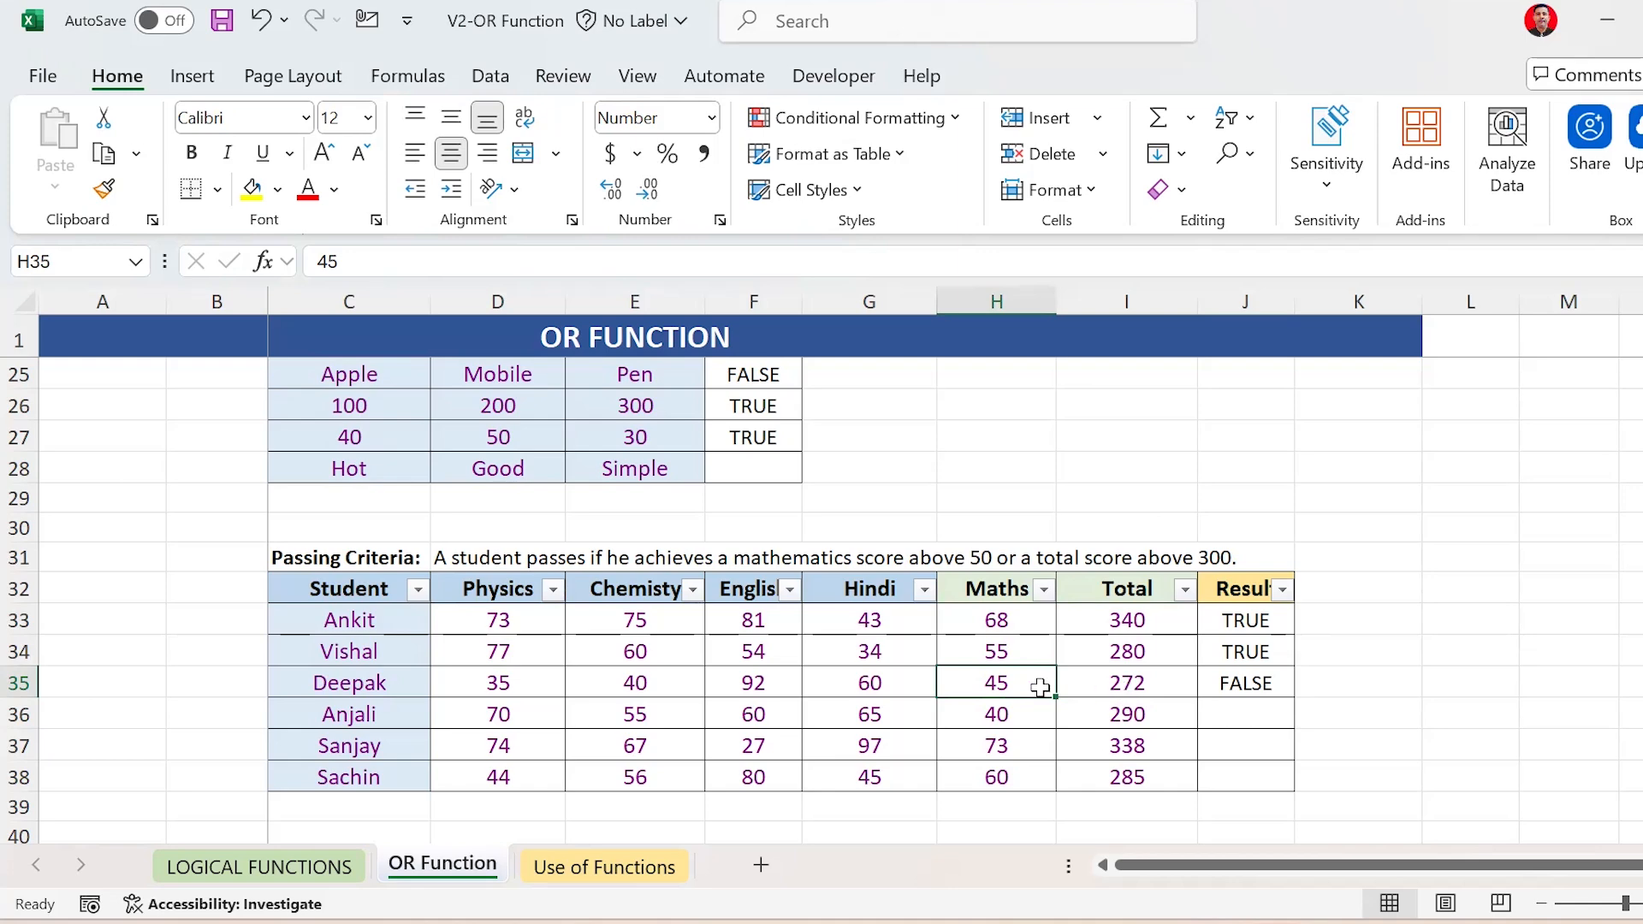
{"action": "left_click", "coordinate": [1262, 684]}
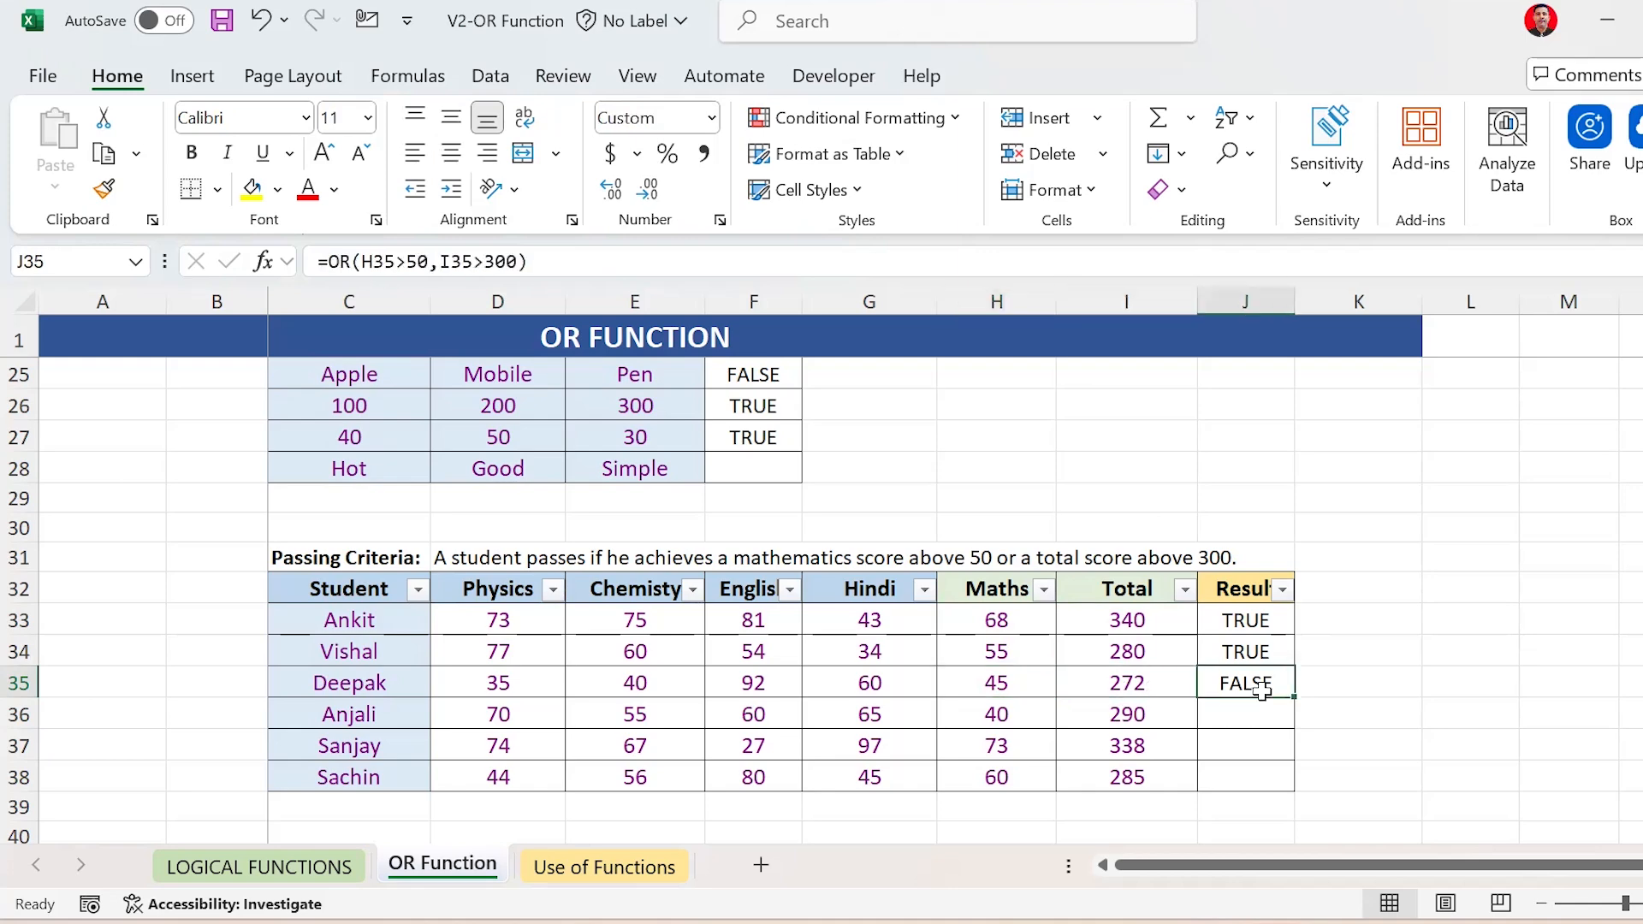
{"action": "key", "text": "ctrl+c"}
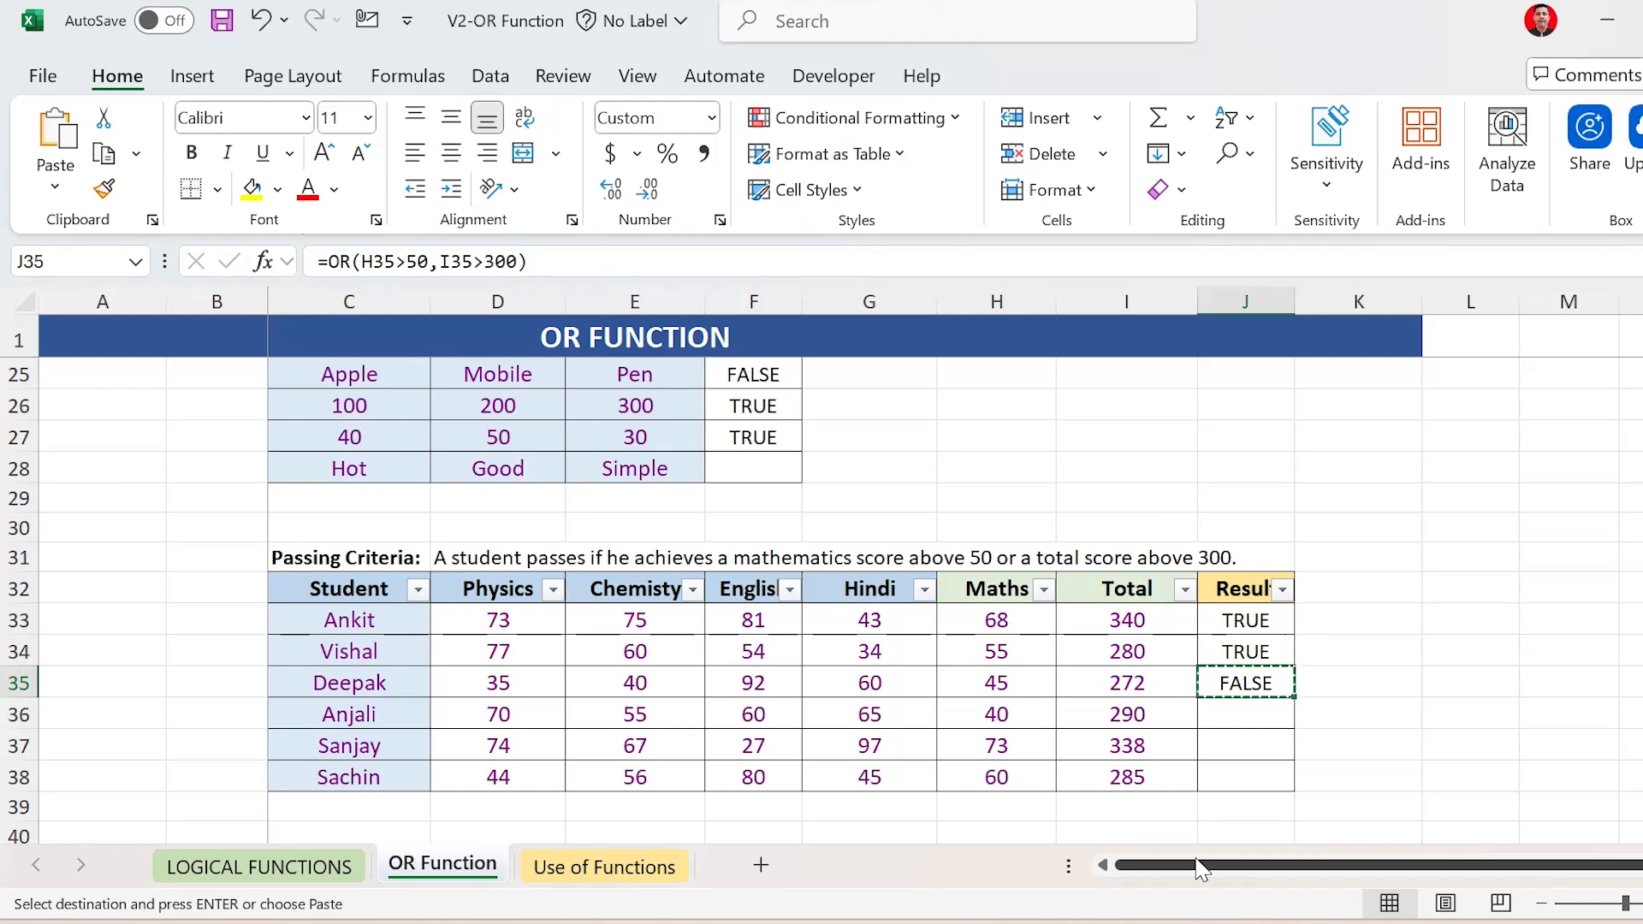
{"action": "key", "text": "Down"}
{"action": "key", "text": "shift+Down"}
{"action": "key", "text": "shift+Down"}
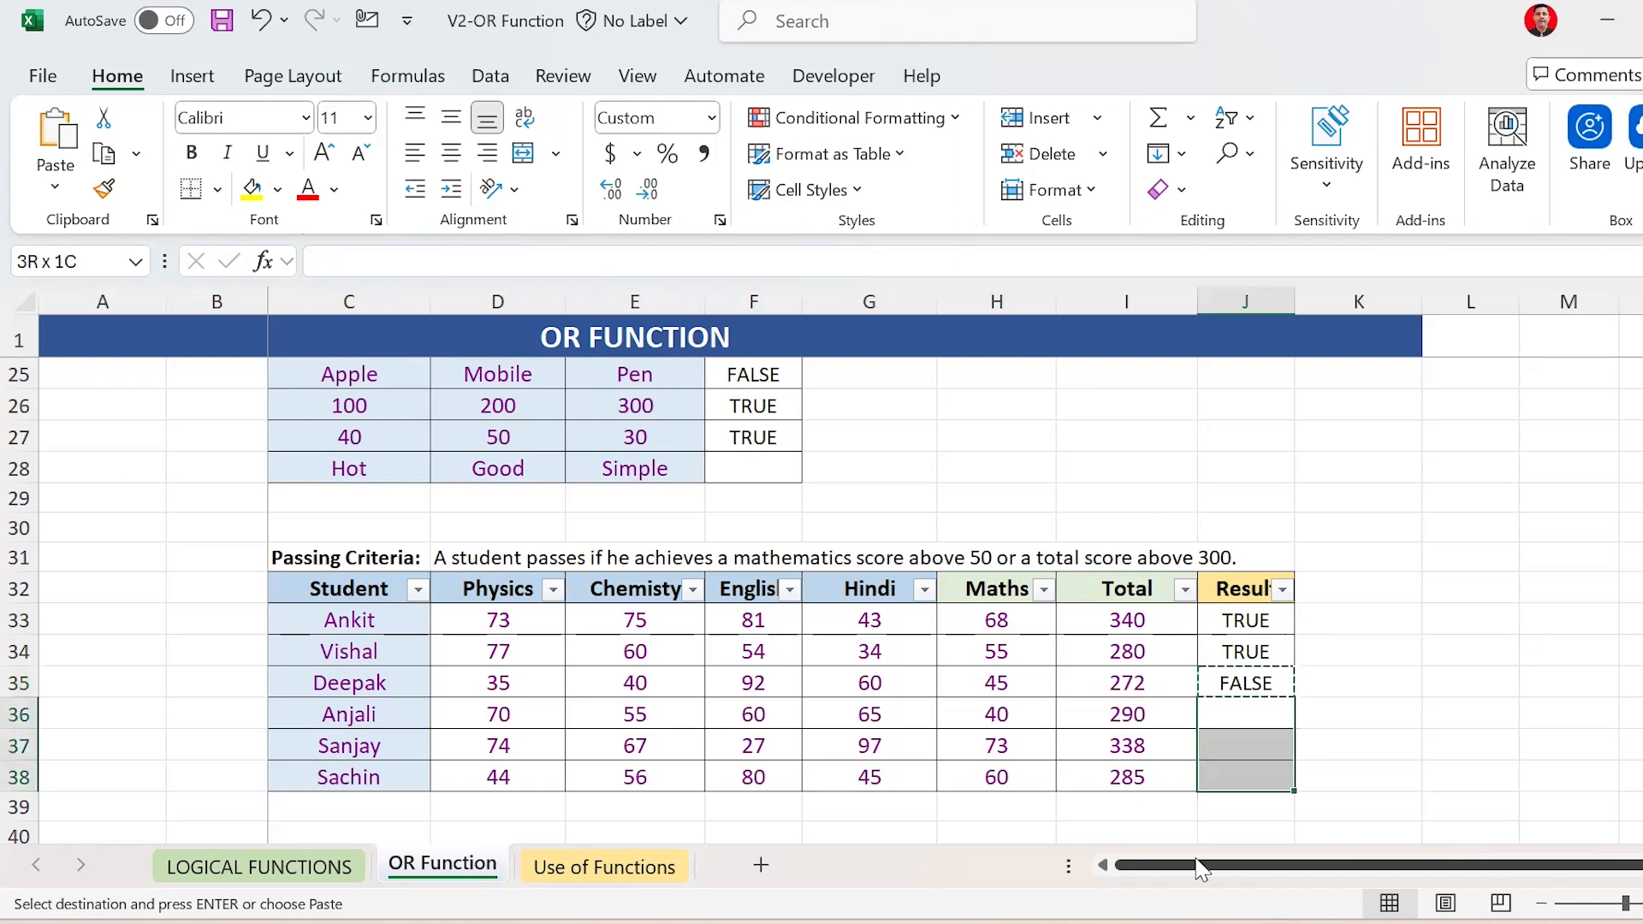
{"action": "key", "text": "Return"}
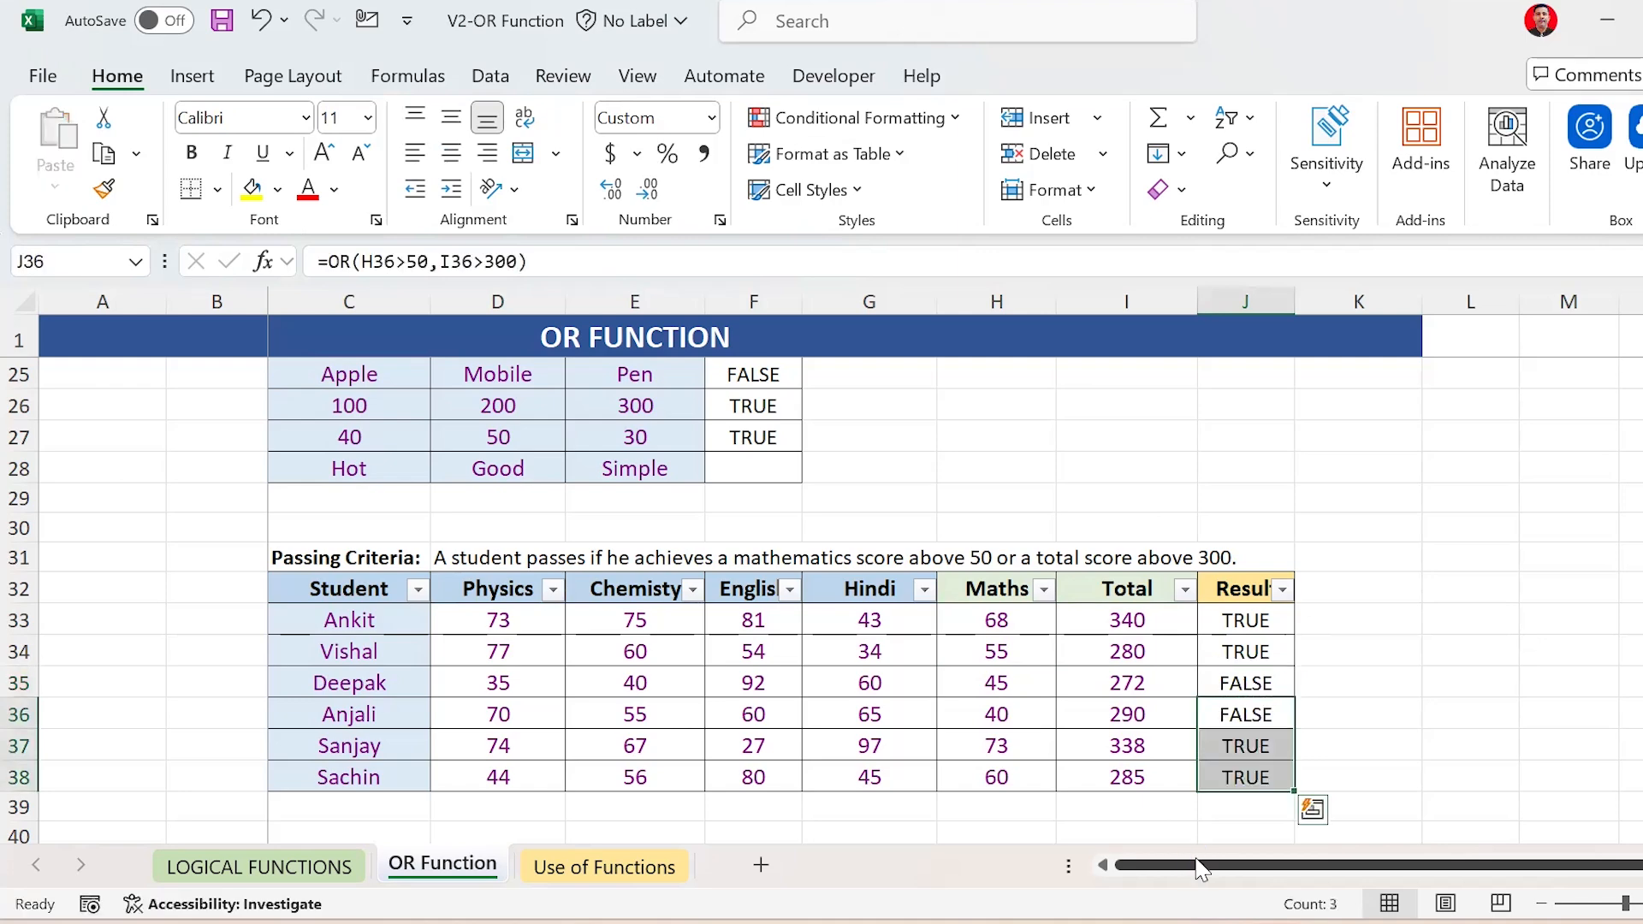
Filter the student table's Result column to show only FALSE and check the Maths and Total values in the first filtered row
{"action": "key", "text": "Up"}
{"action": "key", "text": "Left"}
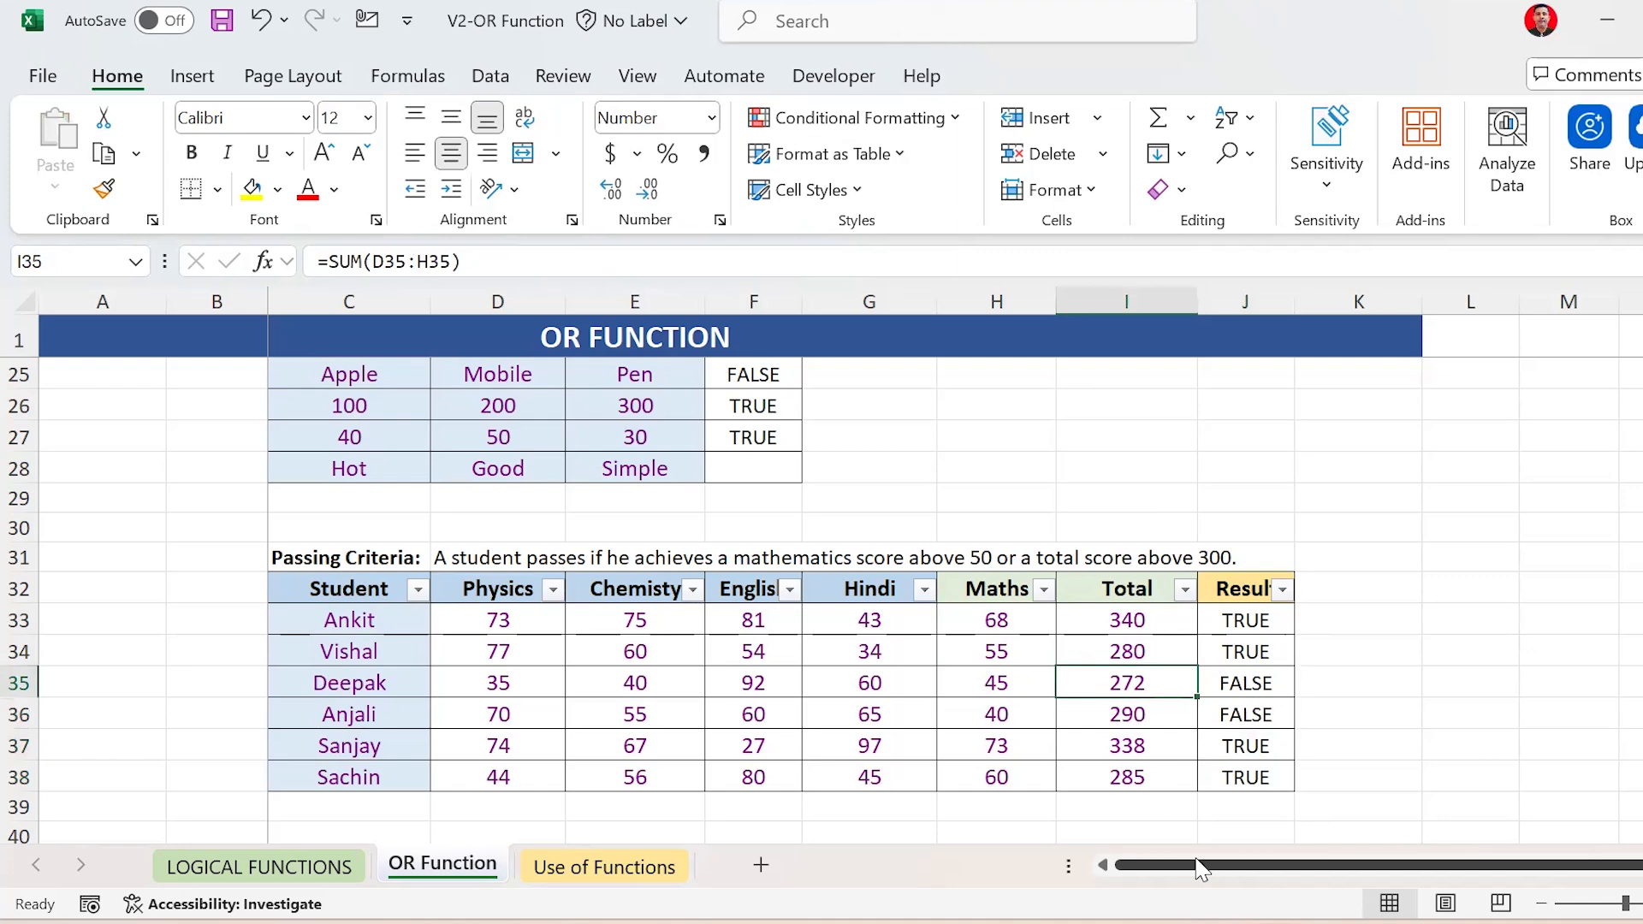
{"action": "key", "text": "ctrl+Up"}
{"action": "key", "text": "Right"}
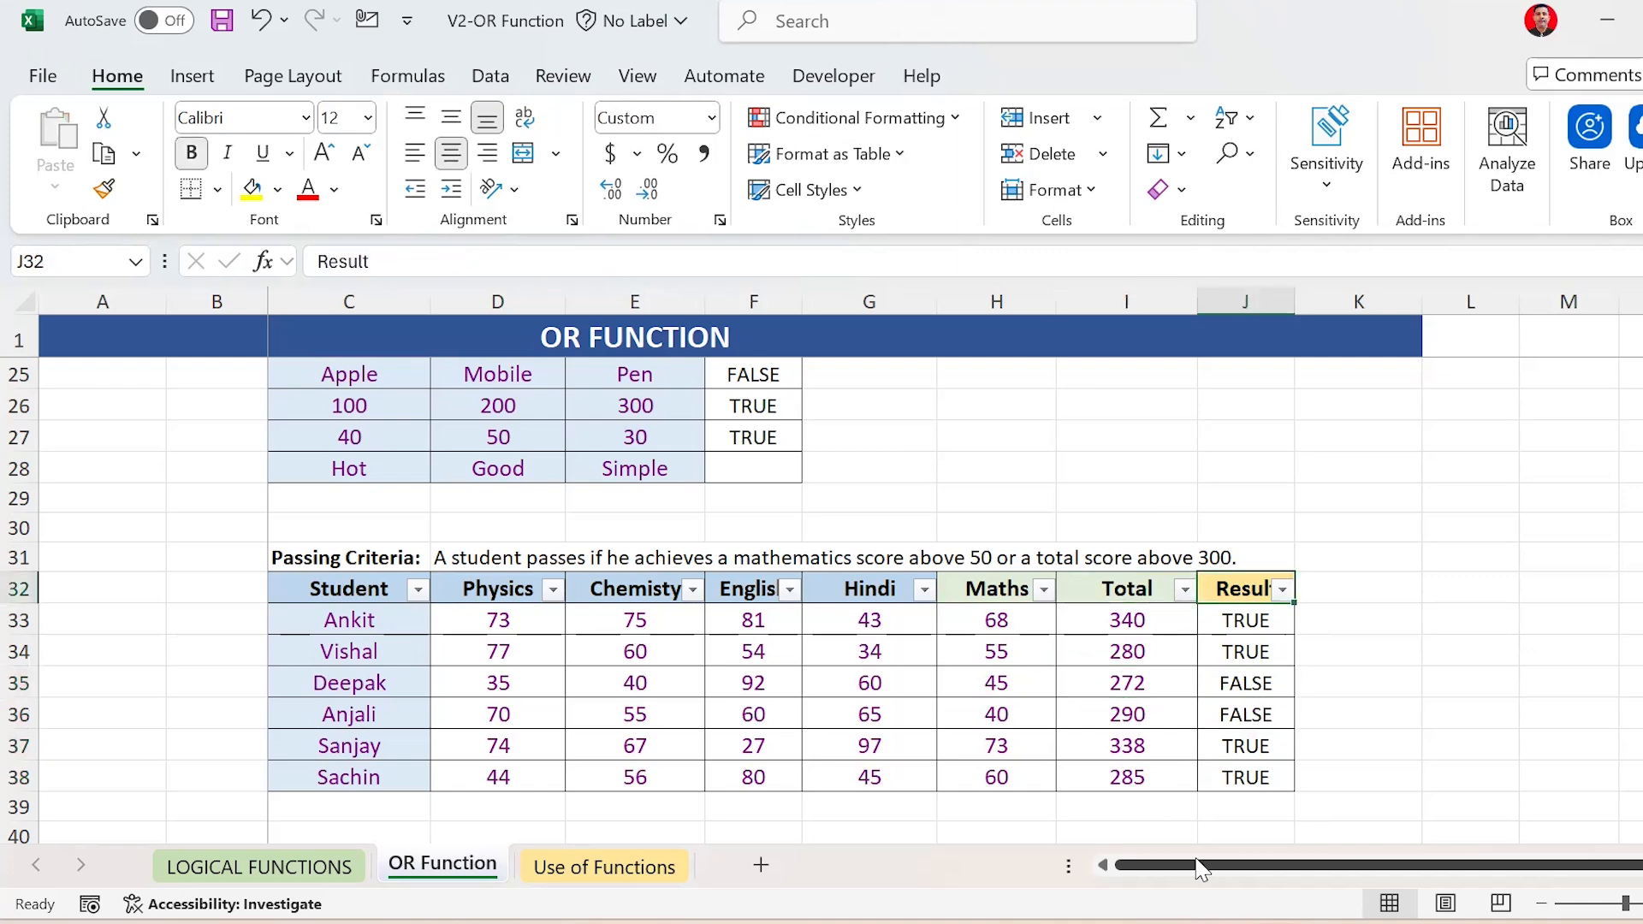
{"action": "key", "text": "alt+Down"}
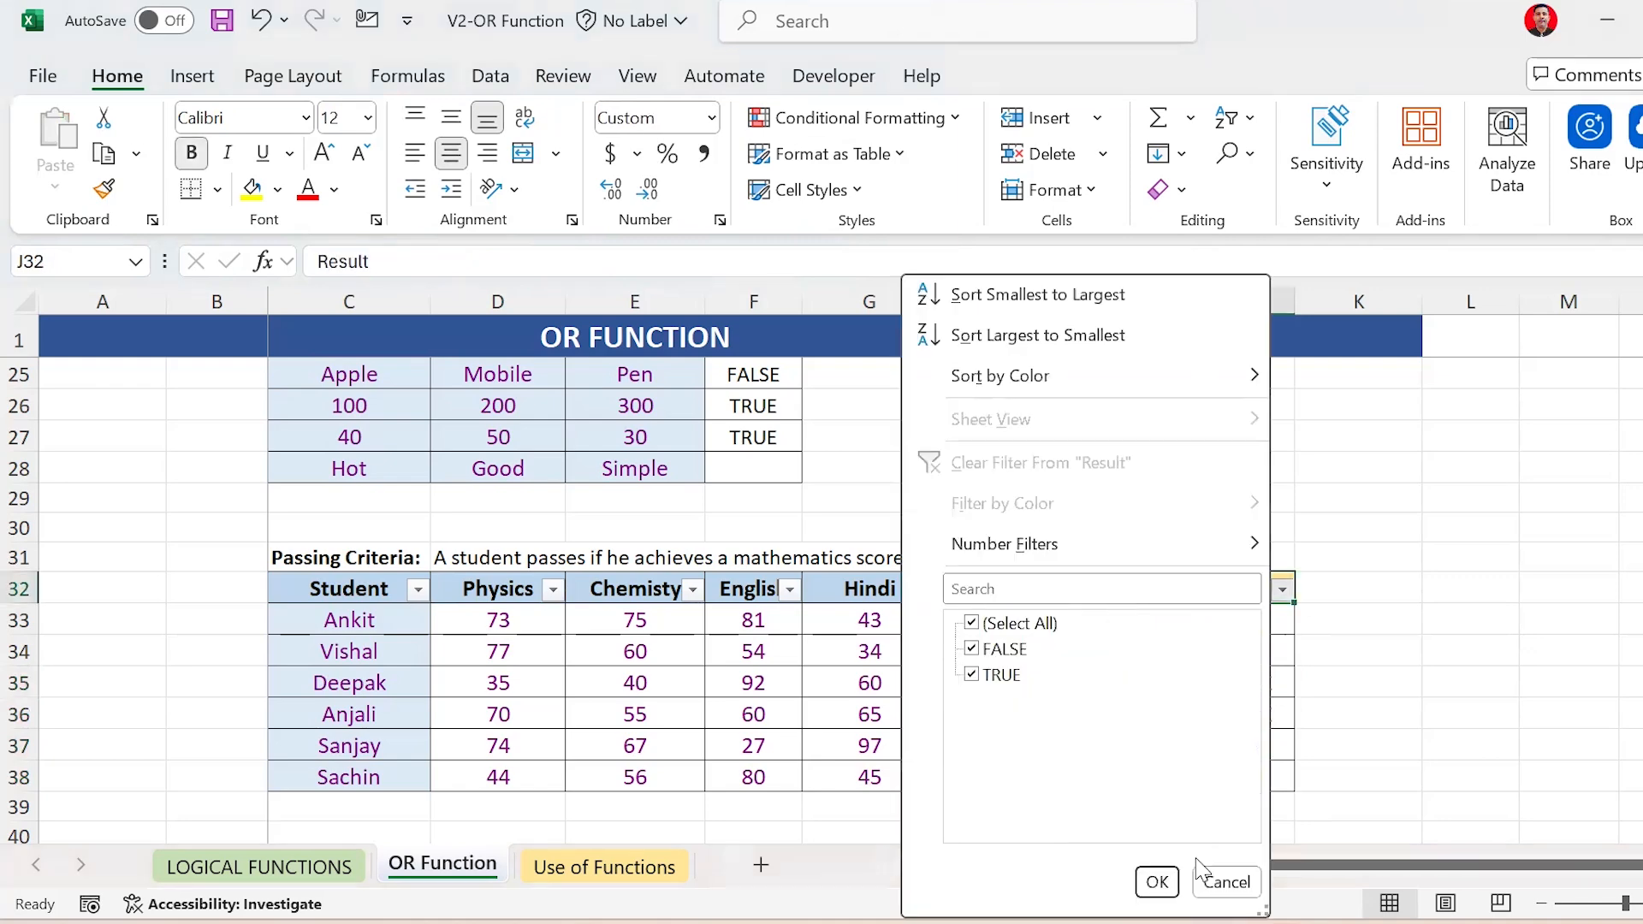
{"action": "key", "text": "Down"}
{"action": "key", "text": "Down"}
{"action": "key", "text": "Down"}
{"action": "key", "text": "Down"}
{"action": "key", "text": "Down"}
{"action": "key", "text": "Down"}
{"action": "key", "text": "space"}
{"action": "key", "text": "Down"}
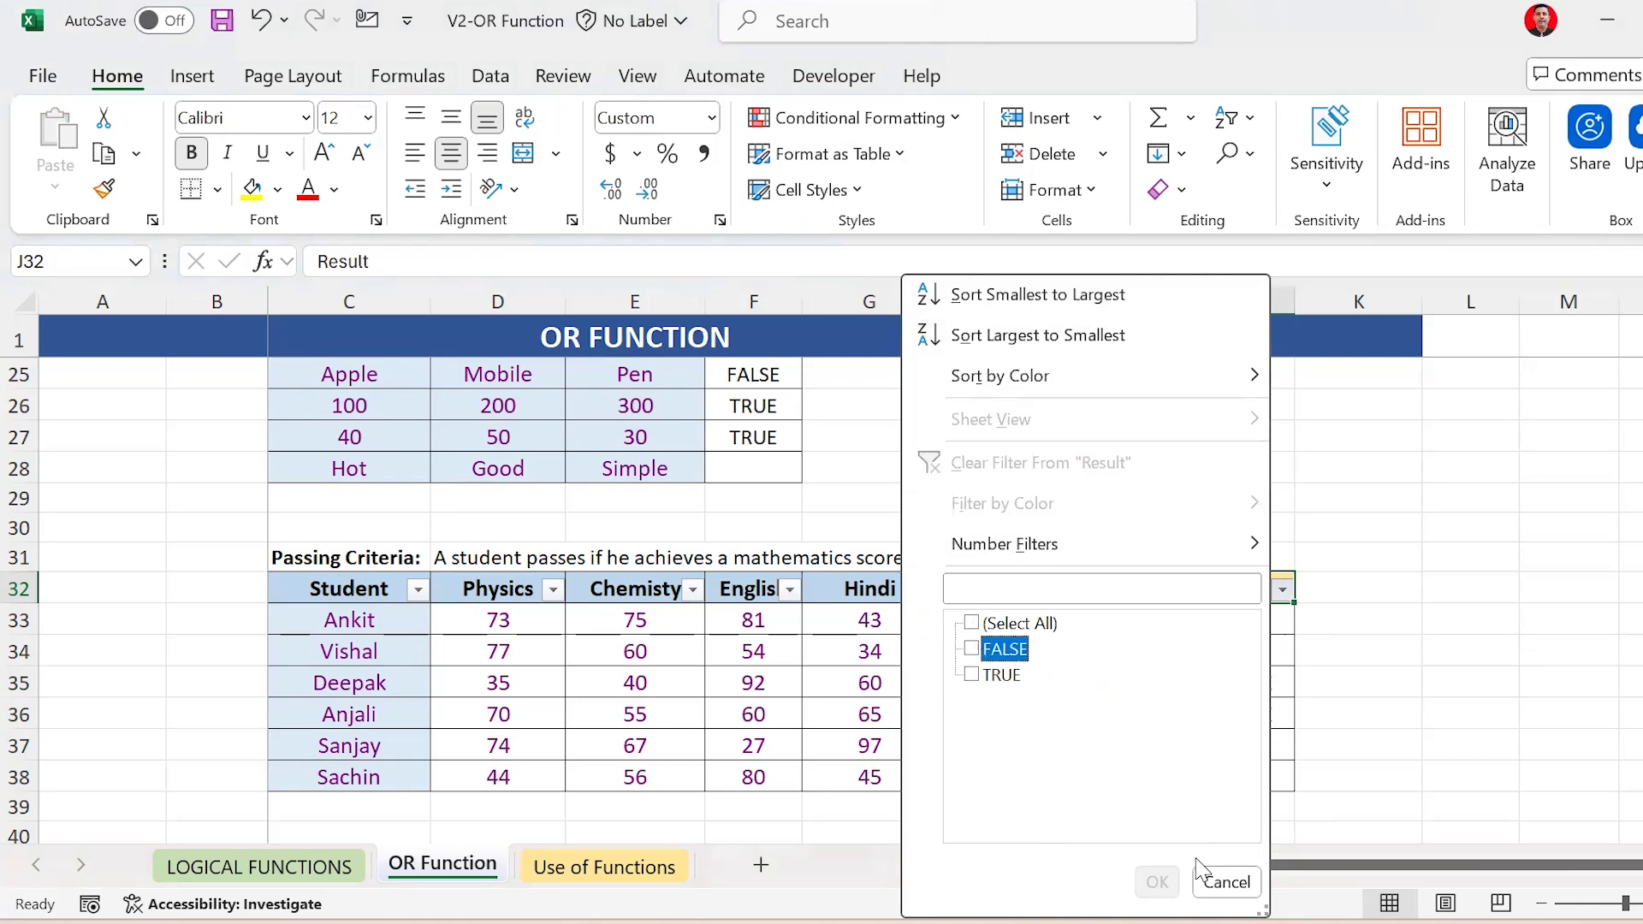
{"action": "key", "text": "space"}
{"action": "key", "text": "Return"}
{"action": "key", "text": "Down"}
{"action": "key", "text": "Left"}
{"action": "key", "text": "Left"}
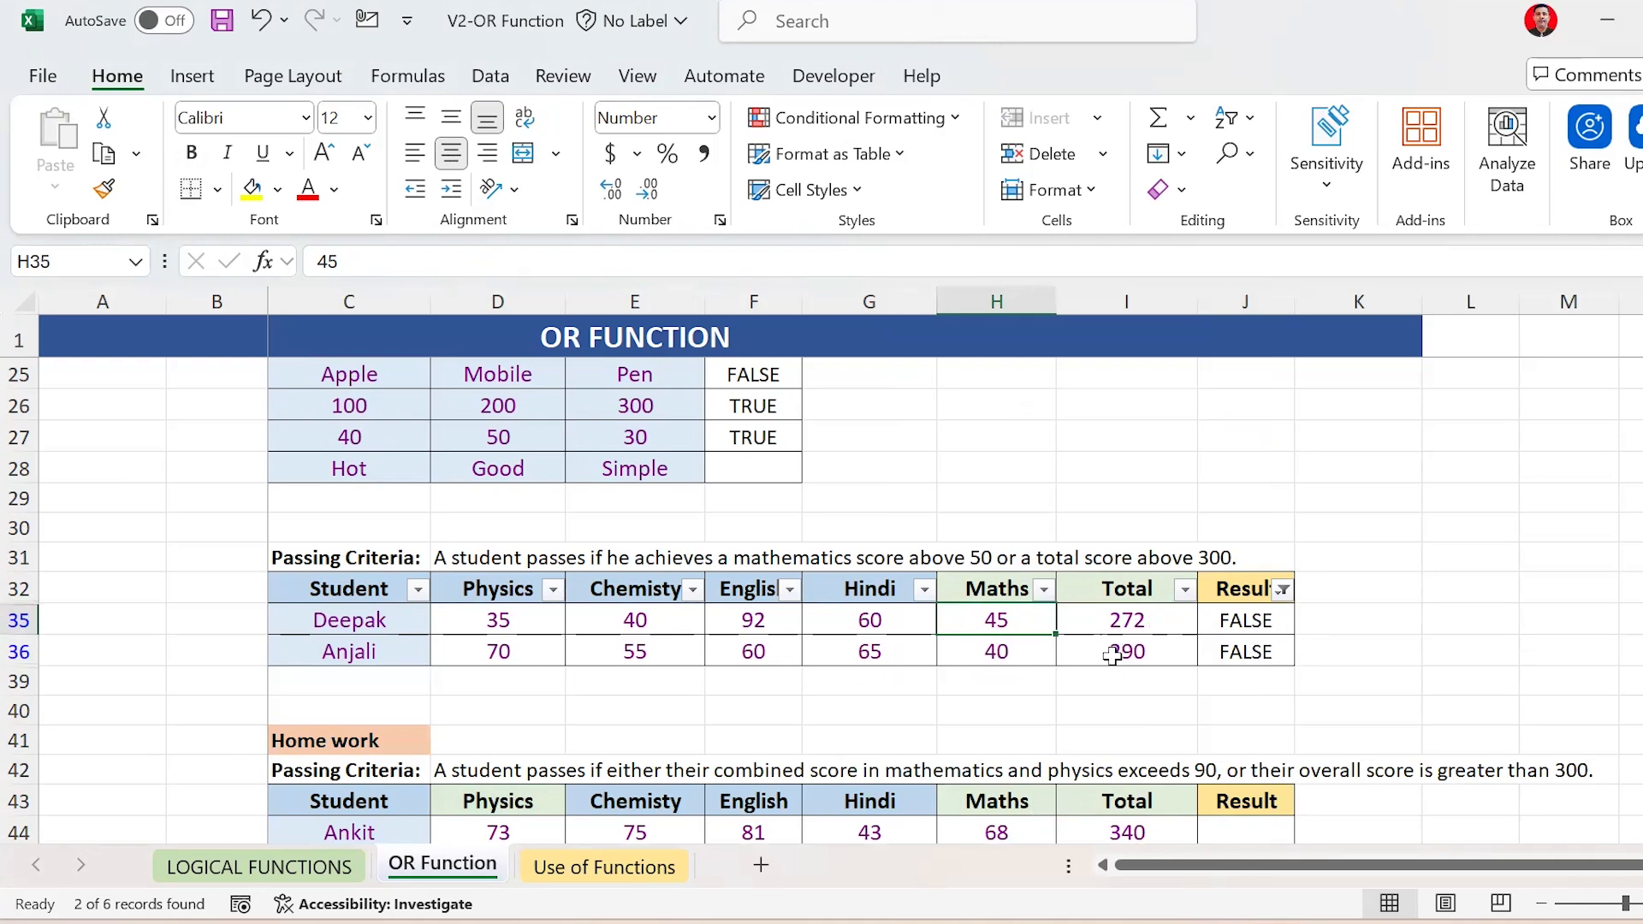
{"action": "key", "text": "Right"}
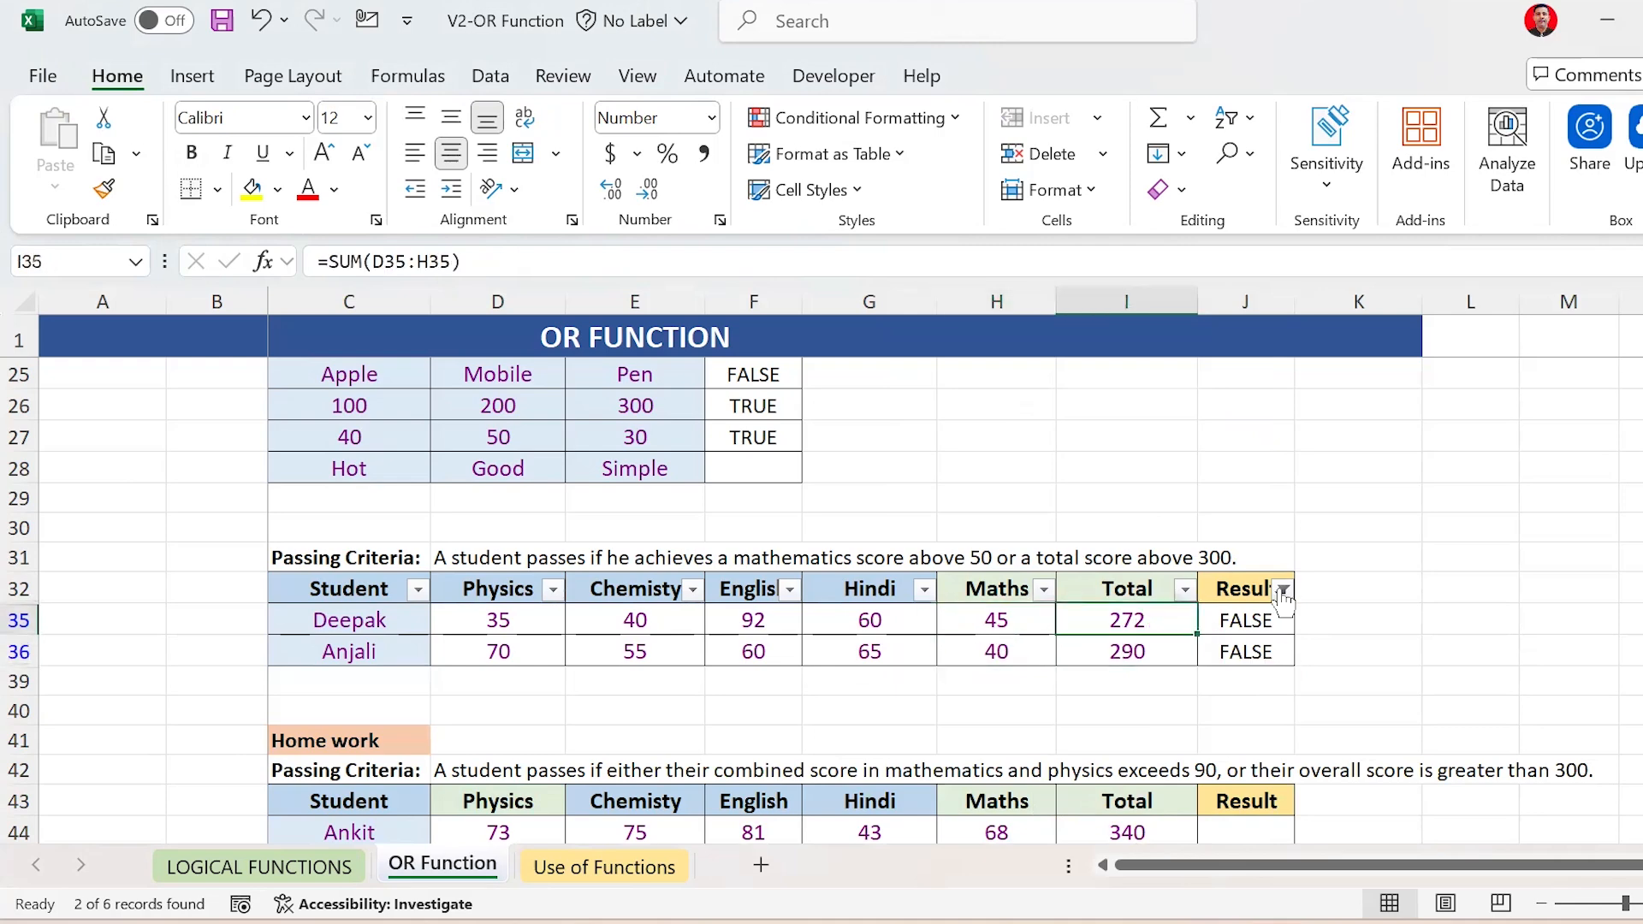
Change the Result column filter to show only the TRUE rows
{"action": "left_click", "coordinate": [1283, 590]}
{"action": "key", "text": "Down"}
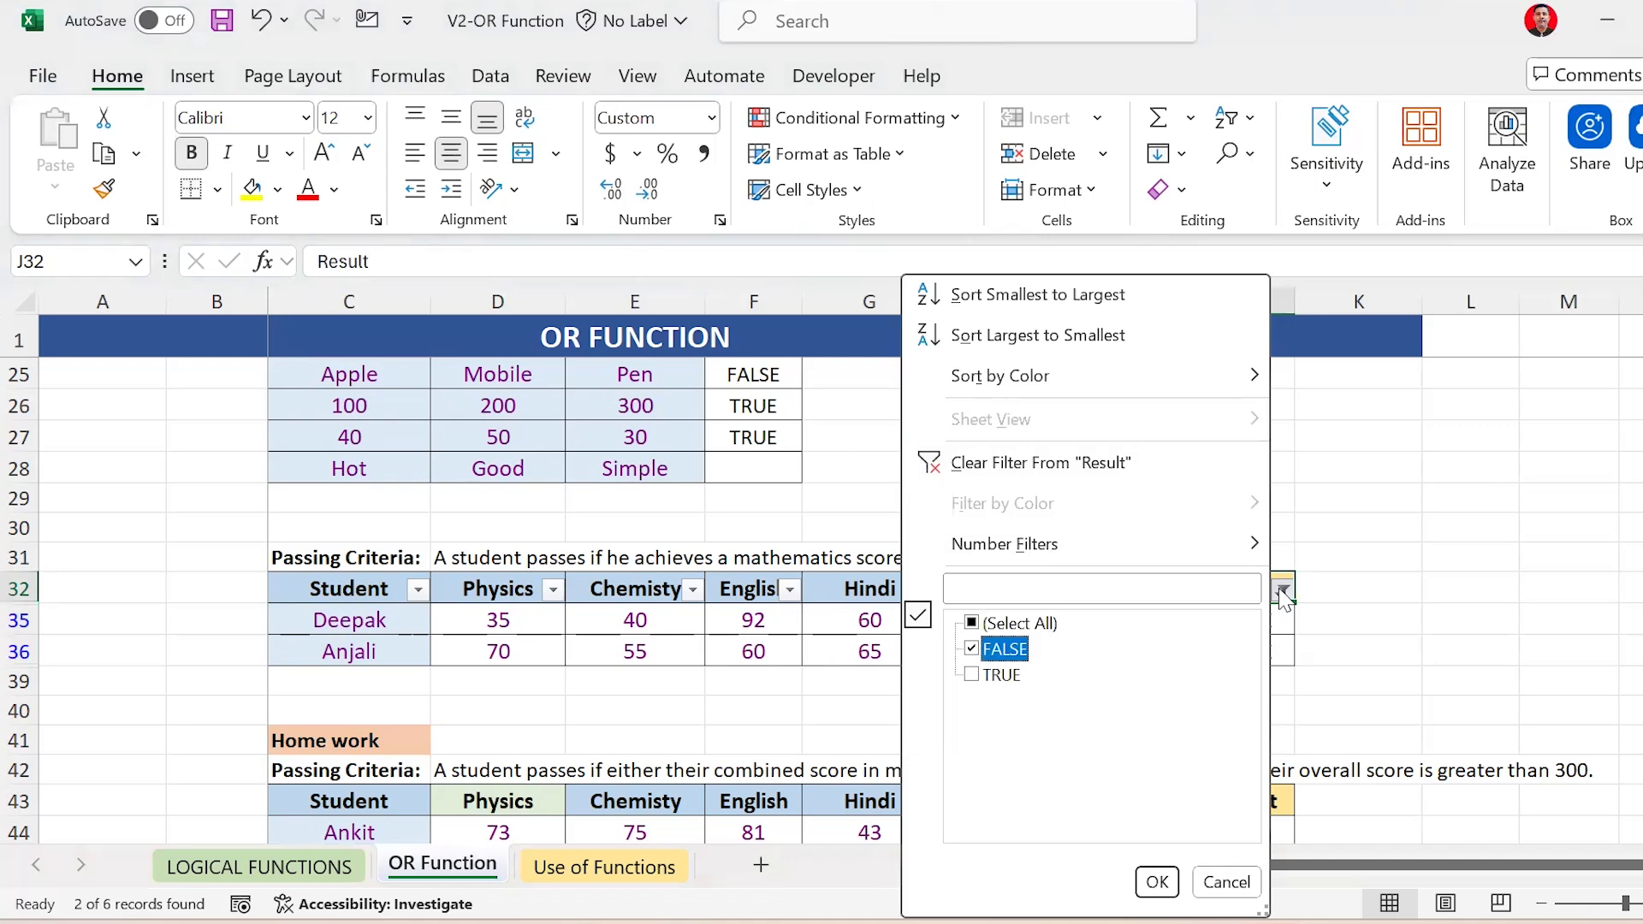
{"action": "key", "text": "Up"}
{"action": "key", "text": "space"}
{"action": "key", "text": "Down"}
{"action": "key", "text": "space"}
{"action": "key", "text": "Down"}
{"action": "key", "text": "Return"}
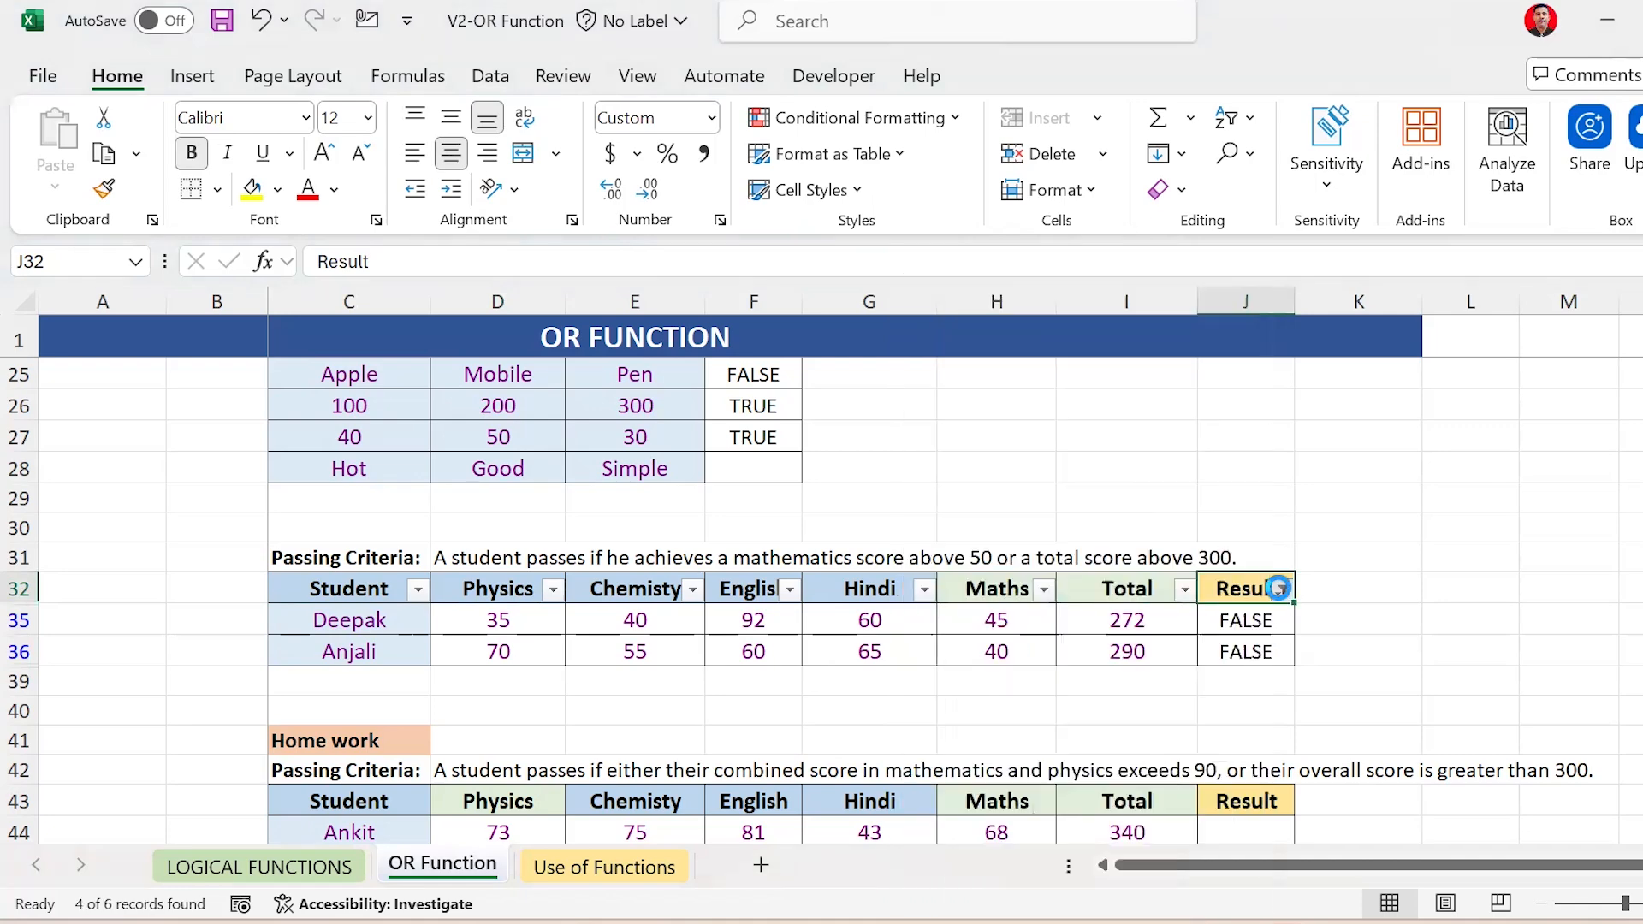
Examine the Maths and Total columns of the passing students in the filtered table
{"action": "key", "text": "Down"}
{"action": "key", "text": "Left"}
{"action": "key", "text": "Left"}
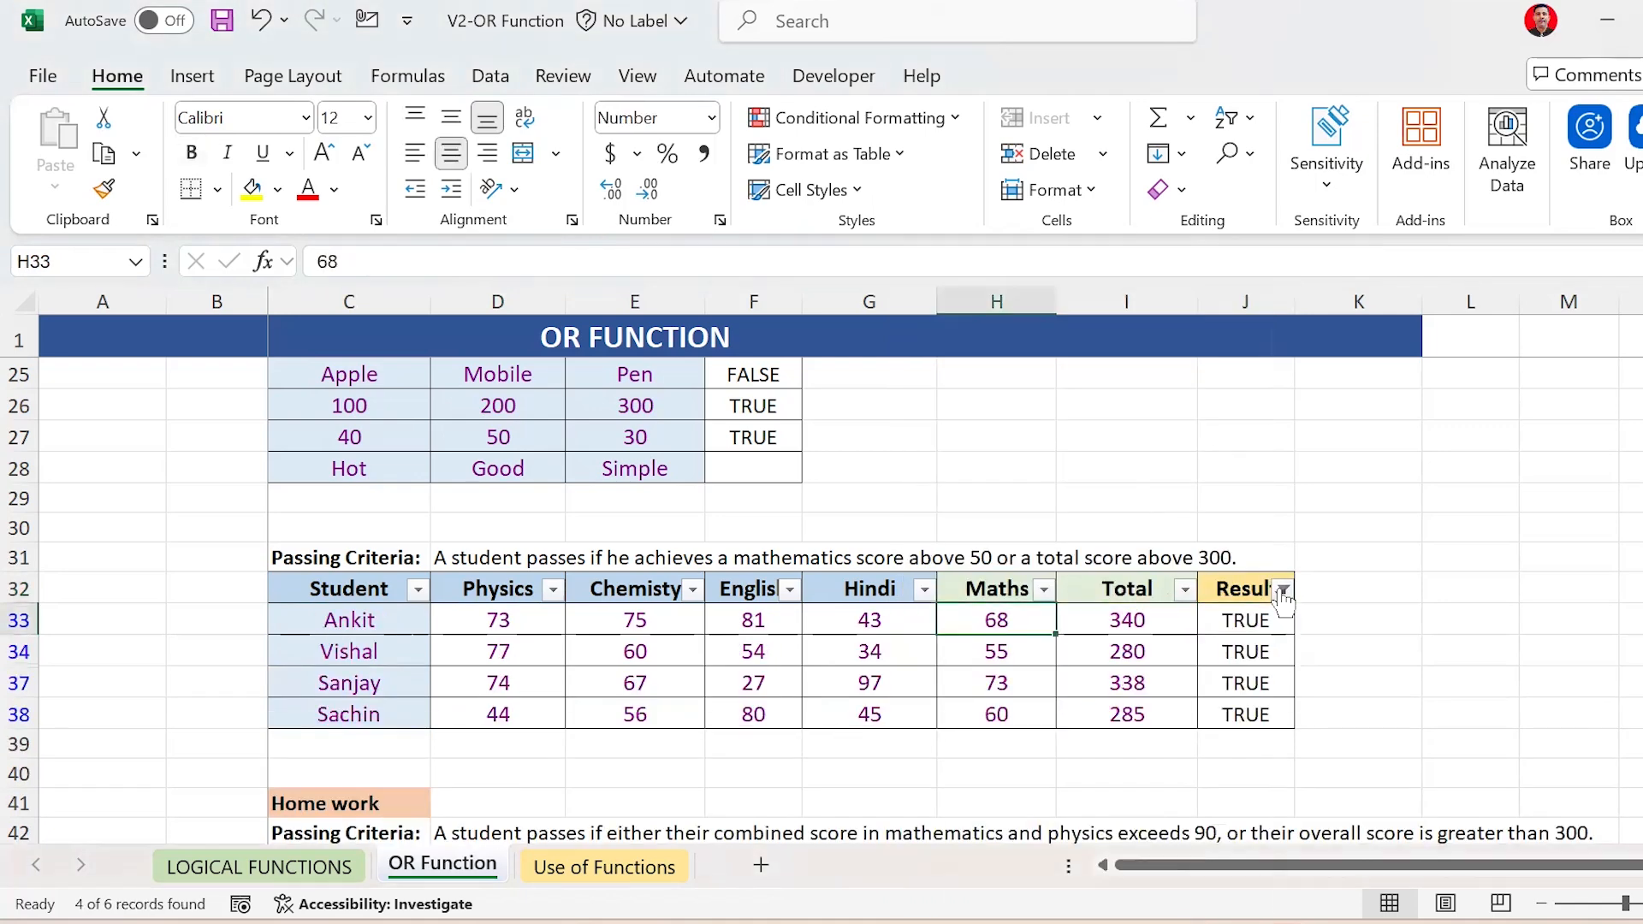
{"action": "key", "text": "shift+Down"}
{"action": "key", "text": "shift+Up"}
{"action": "key", "text": "ctrl+shift+Down"}
{"action": "key", "text": "Right"}
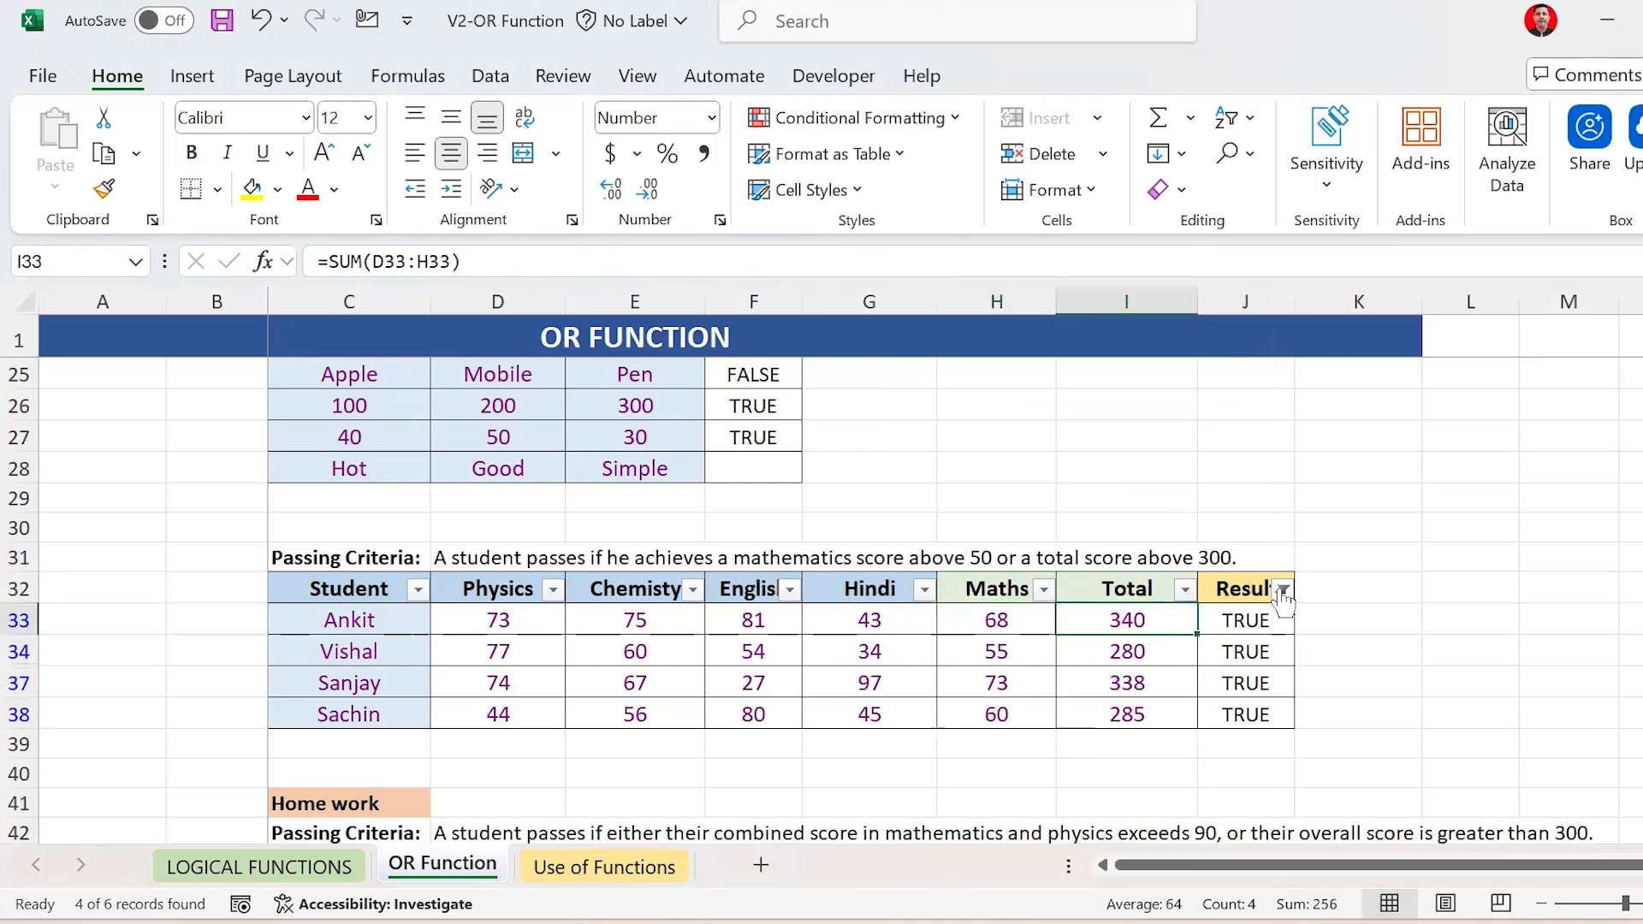
{"action": "key", "text": "ctrl+shift+Down"}
{"action": "key", "text": "Up"}
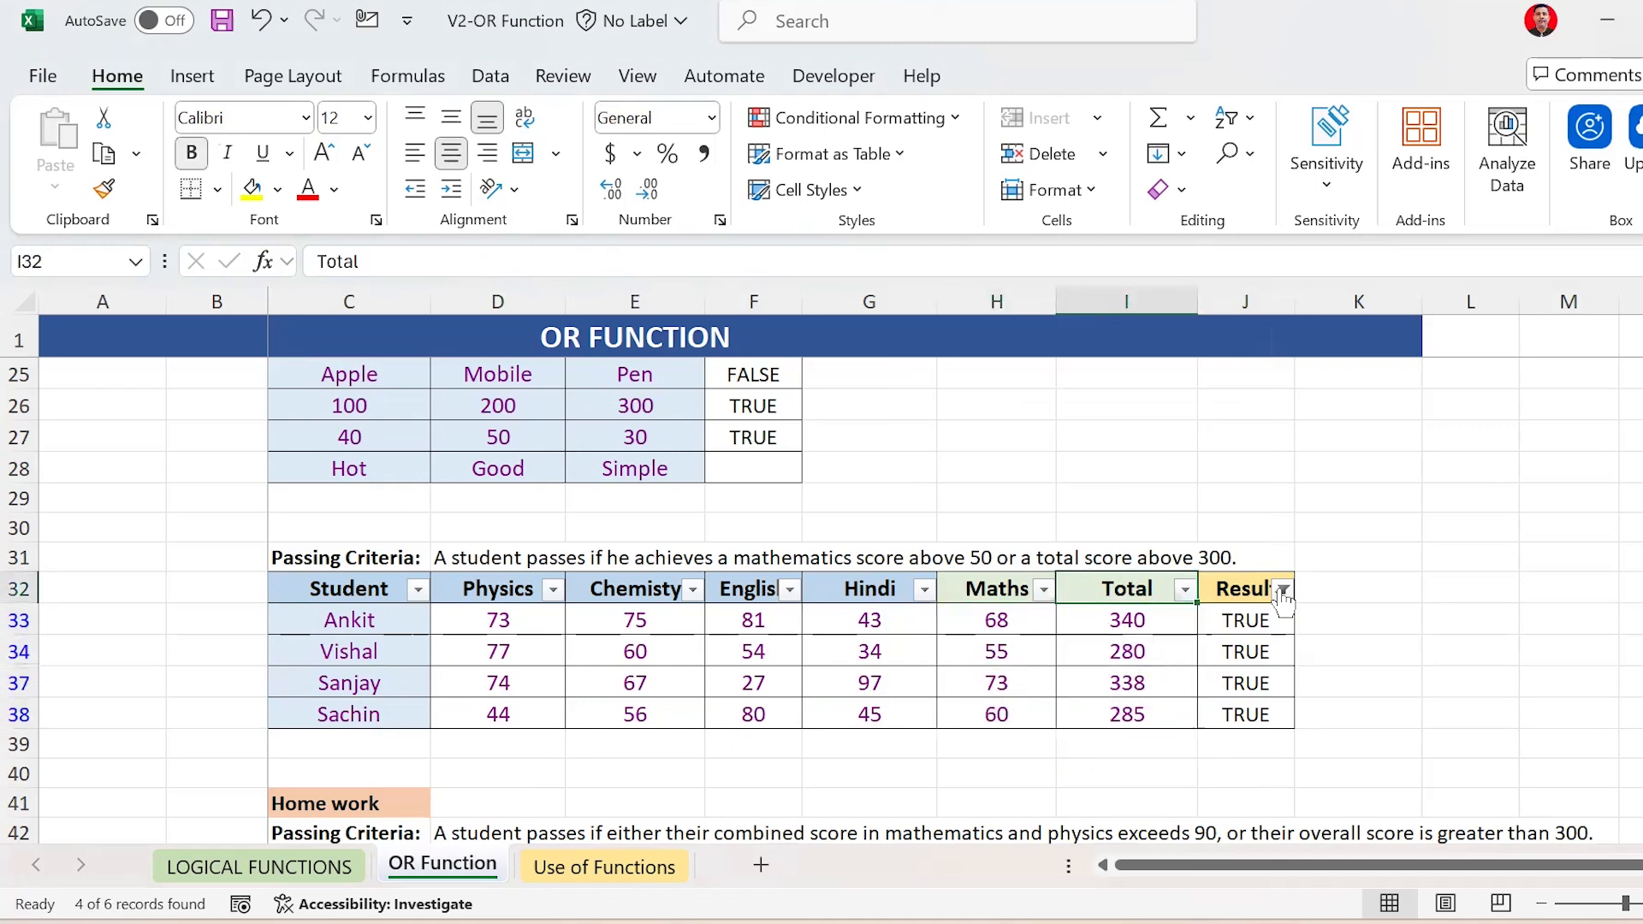
Reset the Result column filter to Select All to show every student row
{"action": "key", "text": "Right"}
{"action": "key", "text": "alt+Down"}
{"action": "key", "text": "Down"}
{"action": "key", "text": "Down"}
{"action": "key", "text": "Down"}
{"action": "key", "text": "Down"}
{"action": "key", "text": "Down"}
{"action": "key", "text": "Down"}
{"action": "key", "text": "Down"}
{"action": "key", "text": "Down"}
{"action": "key", "text": "Down"}
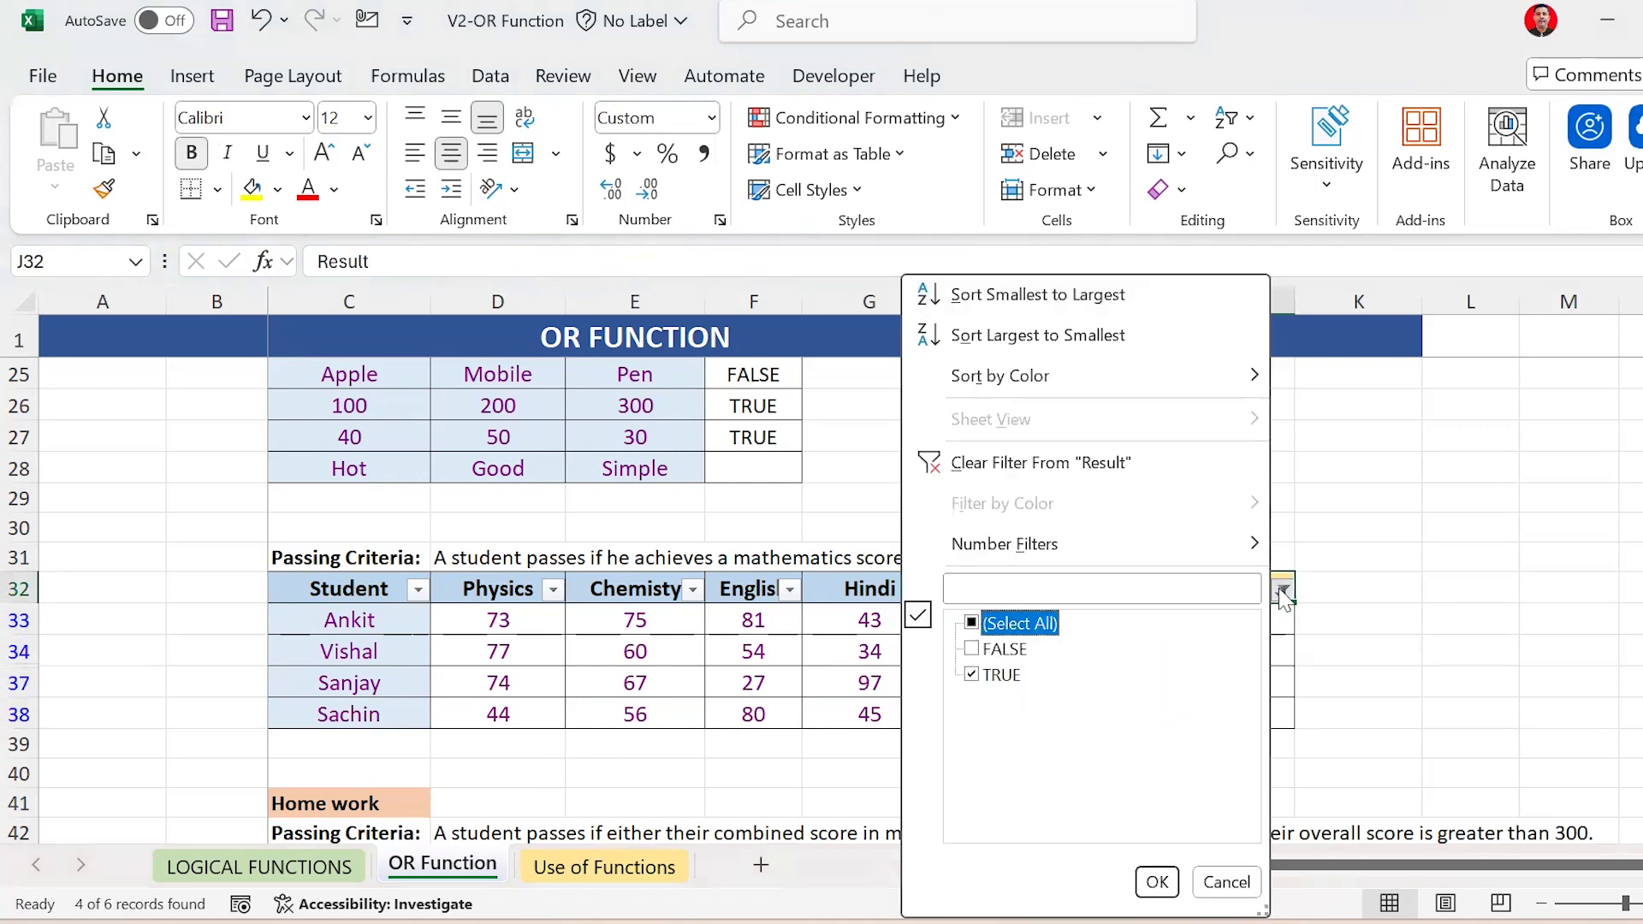
{"action": "key", "text": "space"}
{"action": "key", "text": "Return"}
Go to the Home work table below the student marks table, at the first student's Maths score in H44
{"action": "key", "text": "Down"}
{"action": "key", "text": "Down"}
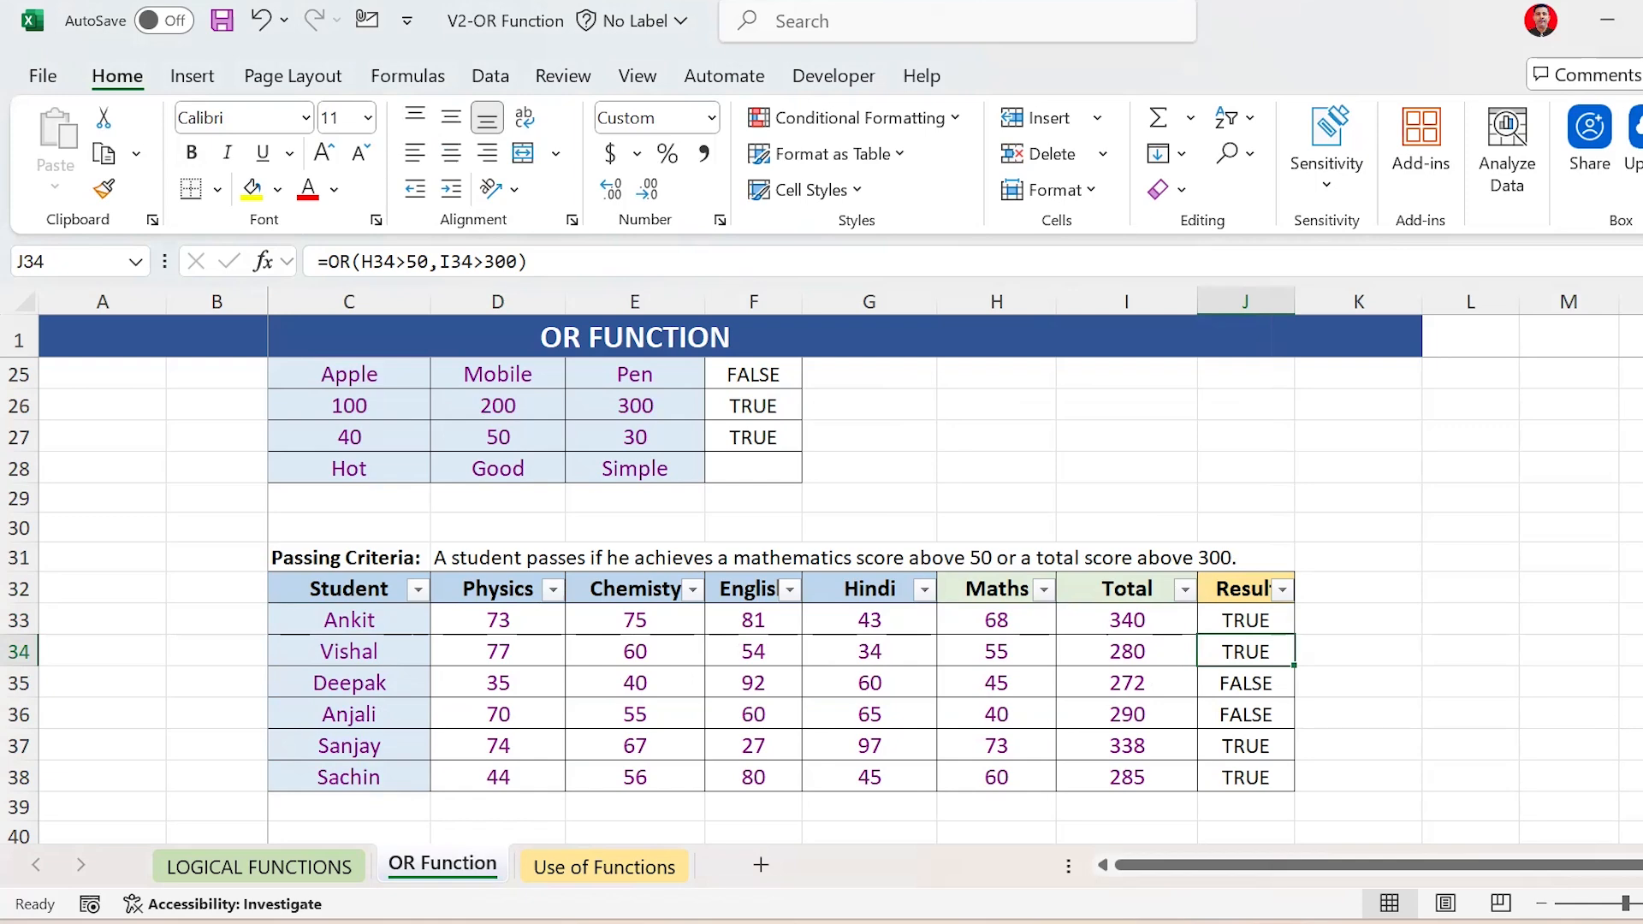
{"action": "key", "text": "Down"}
{"action": "key", "text": "Down"}
{"action": "key", "text": "Down"}
{"action": "key", "text": "Down"}
{"action": "key", "text": "Down"}
{"action": "key", "text": "Down"}
{"action": "key", "text": "Down"}
{"action": "key", "text": "Down"}
{"action": "key", "text": "Down"}
{"action": "key", "text": "Down"}
{"action": "key", "text": "Down"}
{"action": "key", "text": "Down"}
{"action": "key", "text": "Down"}
{"action": "key", "text": "Down"}
{"action": "key", "text": "Down"}
{"action": "key", "text": "Down"}
{"action": "key", "text": "Down"}
{"action": "key", "text": "Down"}
{"action": "key", "text": "Down"}
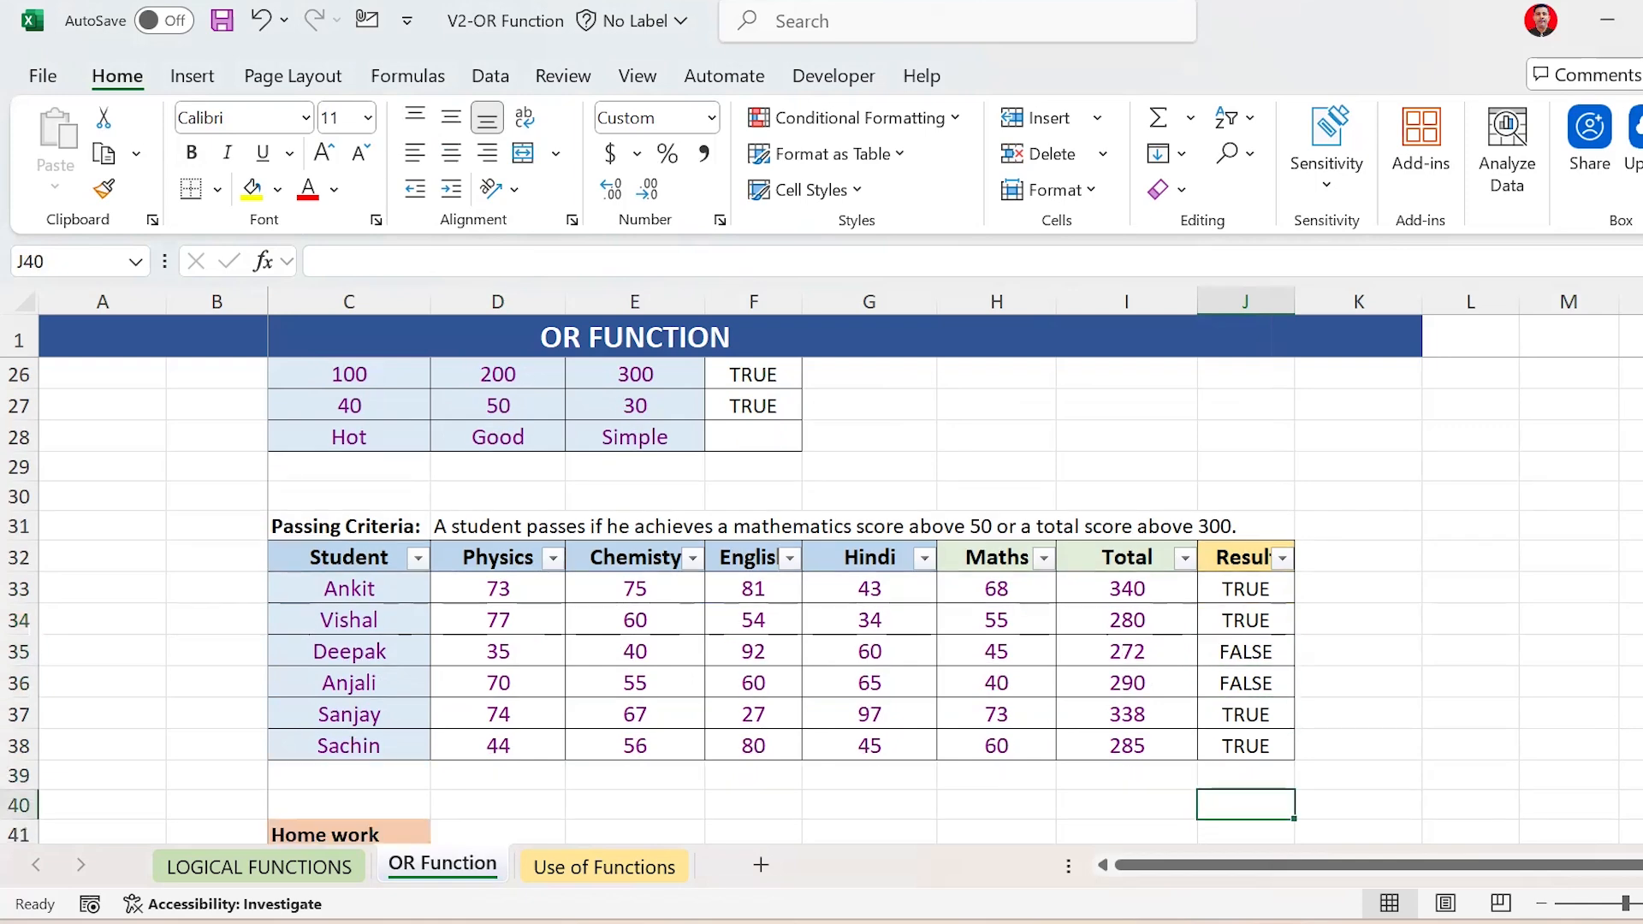
{"action": "key", "text": "Left"}
{"action": "key", "text": "Left"}
{"action": "key", "text": "Up"}
{"action": "key", "text": "Up"}
{"action": "key", "text": "Up"}
{"action": "key", "text": "Up"}
{"action": "key", "text": "Up"}
{"action": "key", "text": "Up"}
{"action": "key", "text": "Up"}
{"action": "key", "text": "Up"}
{"action": "key", "text": "Up"}
{"action": "key", "text": "Up"}
{"action": "key", "text": "Down"}
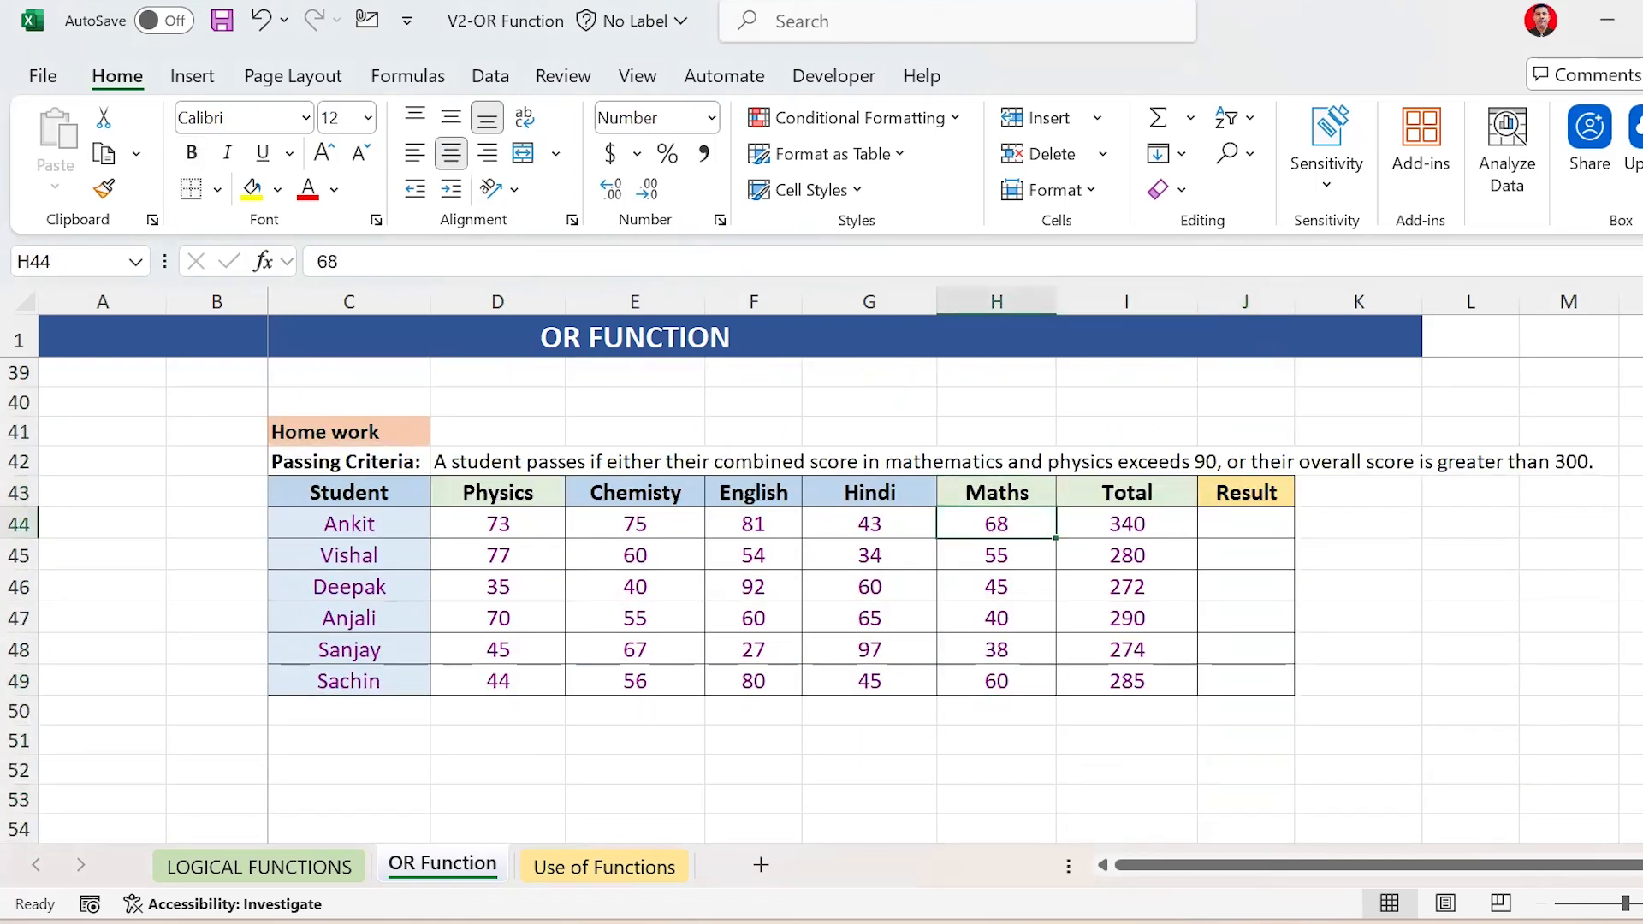
Examine the Home work table's Physics column header and the passing criteria in row 42
{"action": "key", "text": "Up"}
{"action": "key", "text": "Left"}
{"action": "key", "text": "Left"}
{"action": "key", "text": "Left"}
{"action": "key", "text": "Left"}
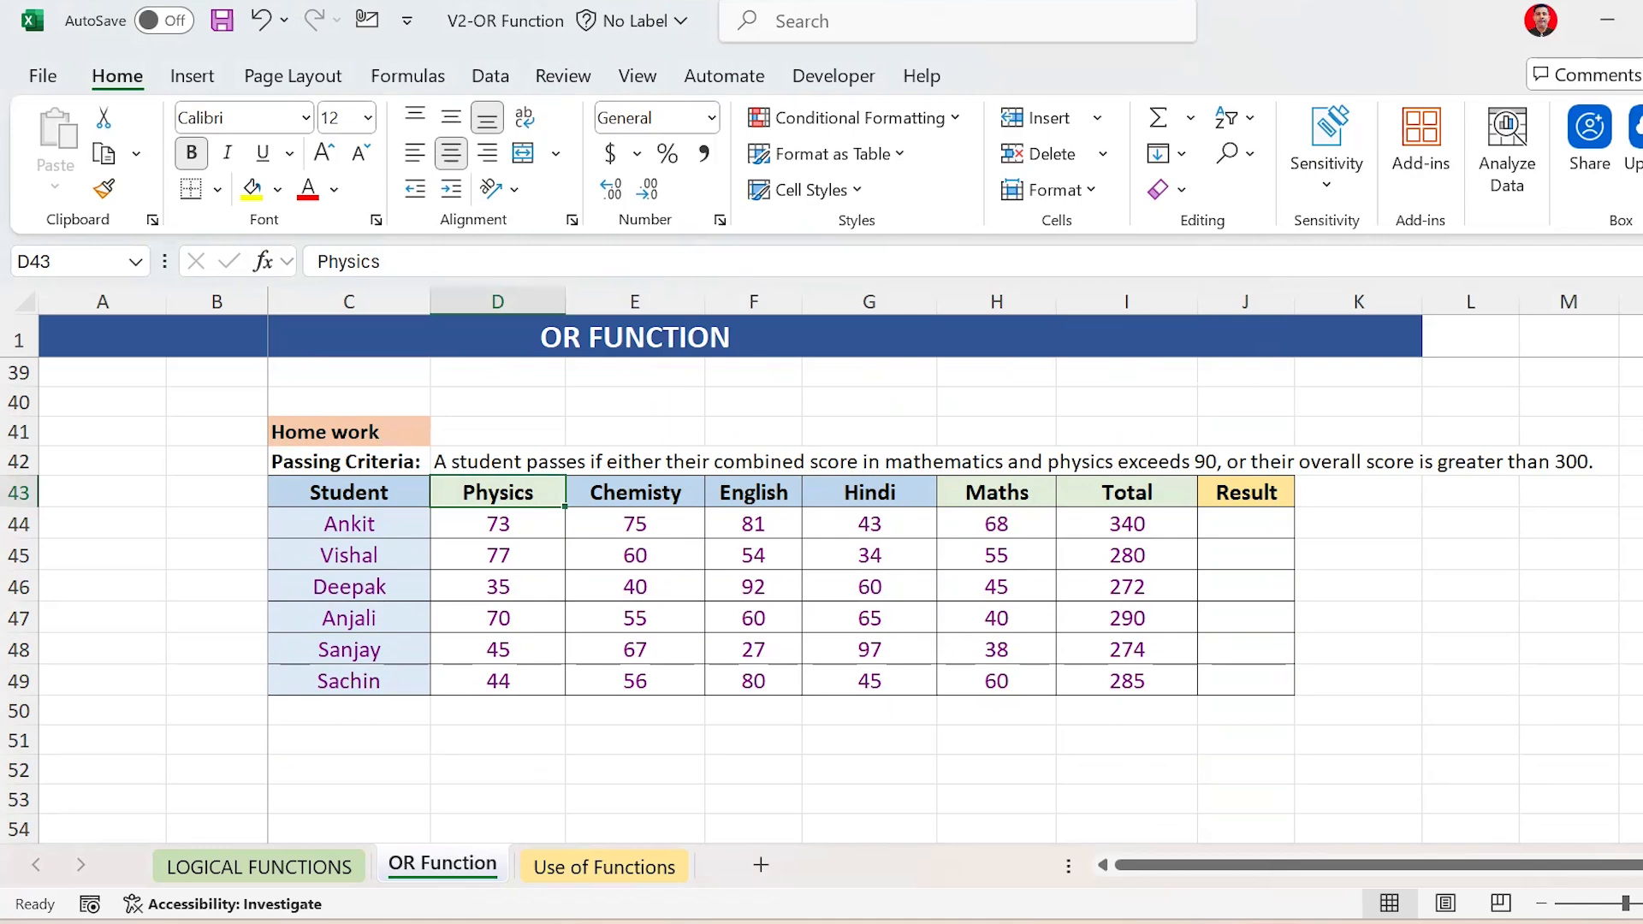
{"action": "key", "text": "Up"}
{"action": "key", "text": "Left"}
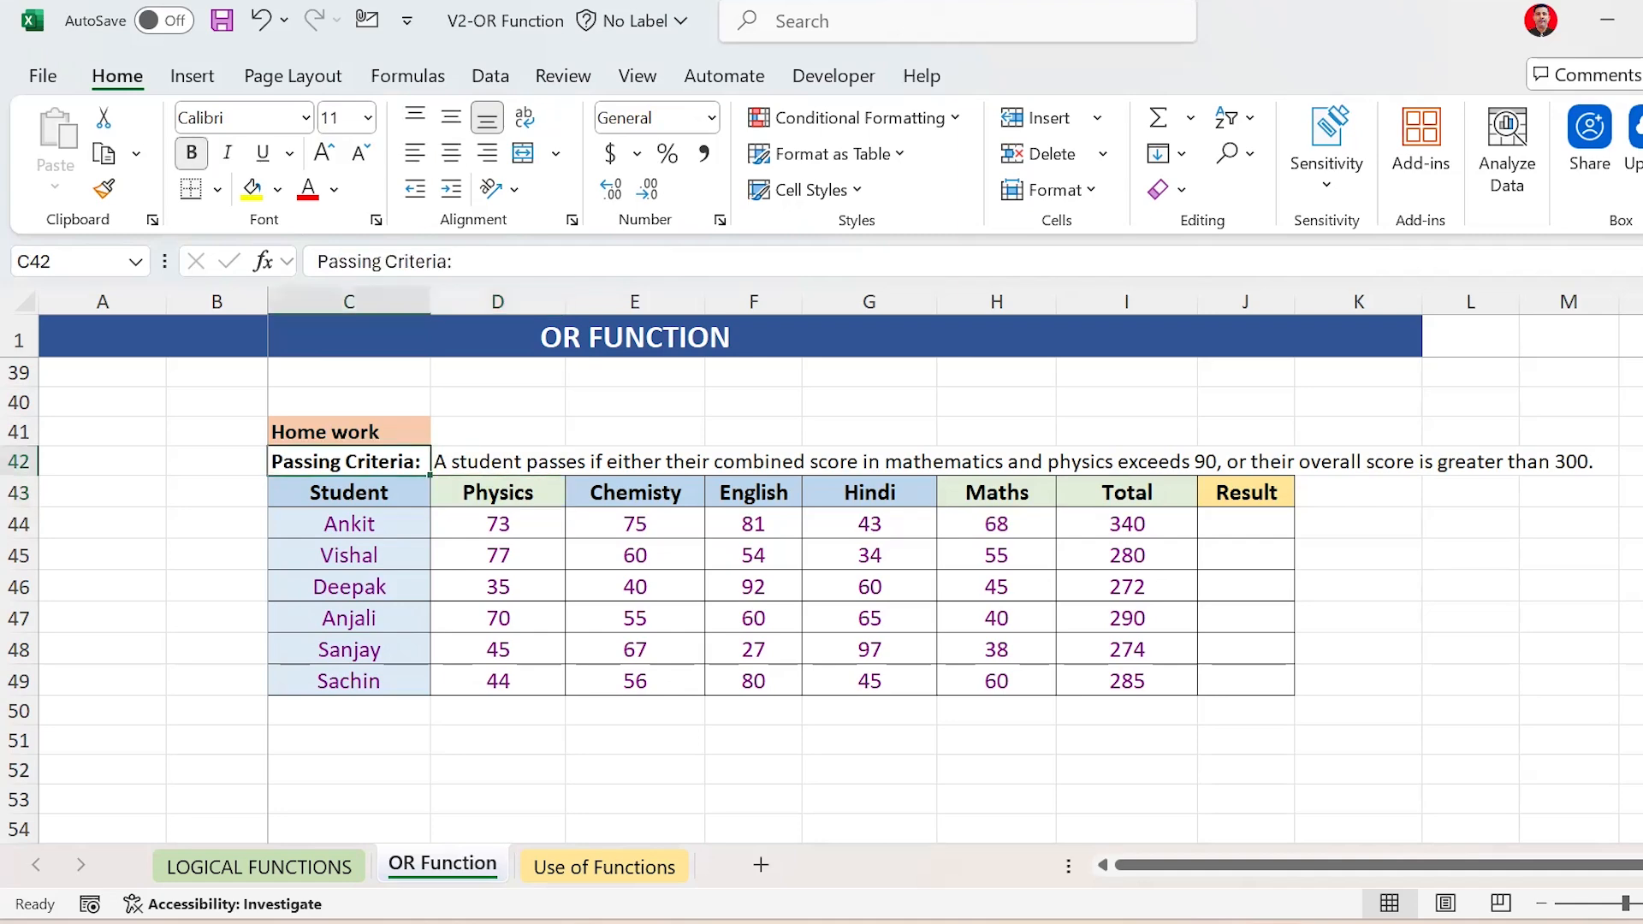
{"action": "key", "text": "Down"}
{"action": "key", "text": "Up"}
Examine the Total column of the Home work table, from I44 down to the last student and back to its header
{"action": "left_click", "coordinate": [1105, 526]}
{"action": "key", "text": "ctrl+shift+Down"}
{"action": "key", "text": "Up"}
{"action": "key", "text": "Up"}
{"action": "key", "text": "Up"}
{"action": "key", "text": "Up"}
{"action": "key", "text": "Up"}
{"action": "key", "text": "Up"}
{"action": "key", "text": "Up"}
{"action": "key", "text": "Up"}
{"action": "key", "text": "Up"}
{"action": "key", "text": "Up"}
{"action": "key", "text": "Up"}
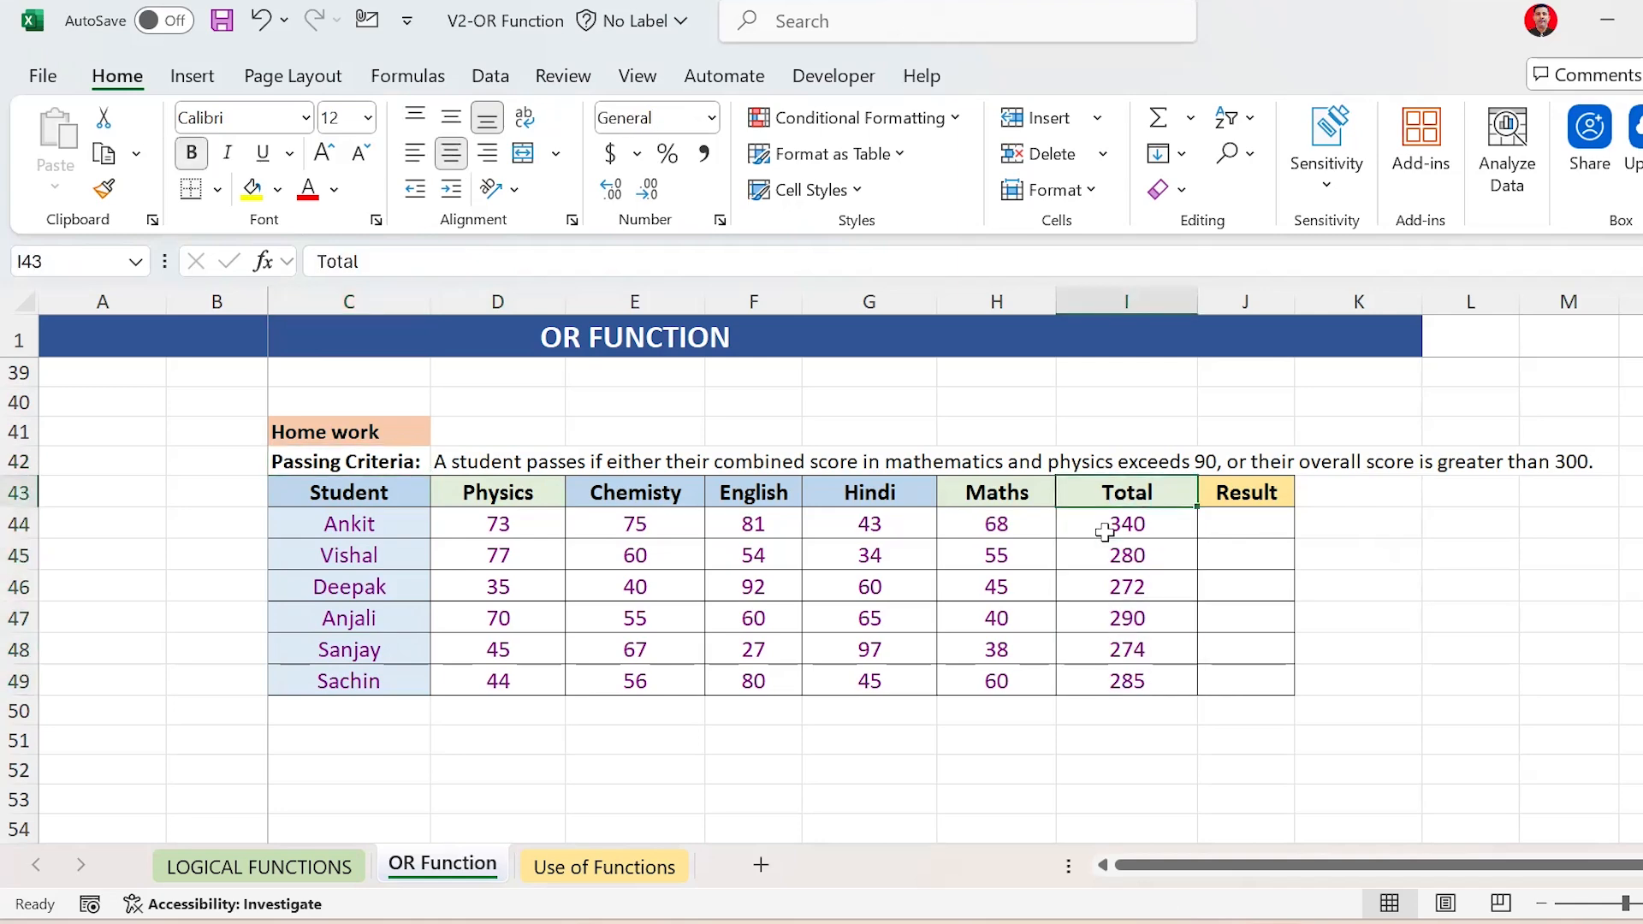
Go back to the completed student marks table above the Home work table and review its Result column
{"action": "key", "text": "Down"}
{"action": "key", "text": "Down"}
{"action": "key", "text": "Down"}
{"action": "key", "text": "Down"}
{"action": "key", "text": "Down"}
{"action": "key", "text": "Down"}
{"action": "key", "text": "Down"}
{"action": "key", "text": "Down"}
{"action": "key", "text": "Down"}
{"action": "key", "text": "Down"}
{"action": "key", "text": "Down"}
{"action": "key", "text": "Down"}
{"action": "key", "text": "Down"}
{"action": "key", "text": "Down"}
{"action": "key", "text": "Down"}
{"action": "key", "text": "Down"}
{"action": "key", "text": "Down"}
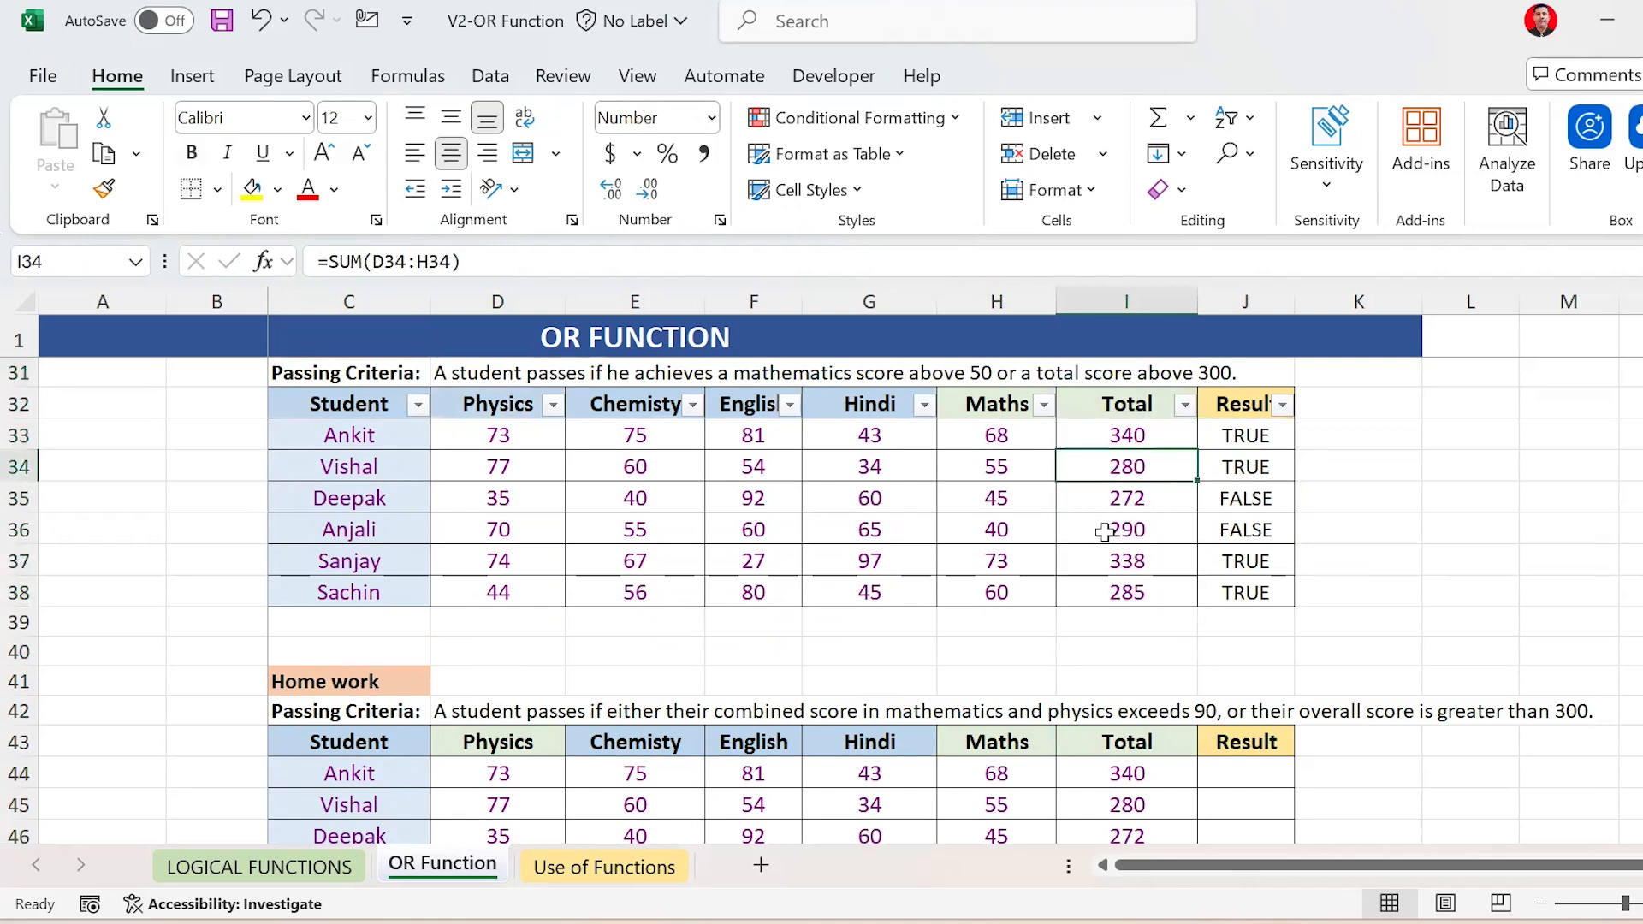
Return to the Home work table, check its Total and Maths columns, and select the first student's Result cell J44
{"action": "key", "text": "Up"}
{"action": "key", "text": "Up"}
{"action": "key", "text": "Up"}
{"action": "key", "text": "Up"}
{"action": "key", "text": "Up"}
{"action": "key", "text": "Up"}
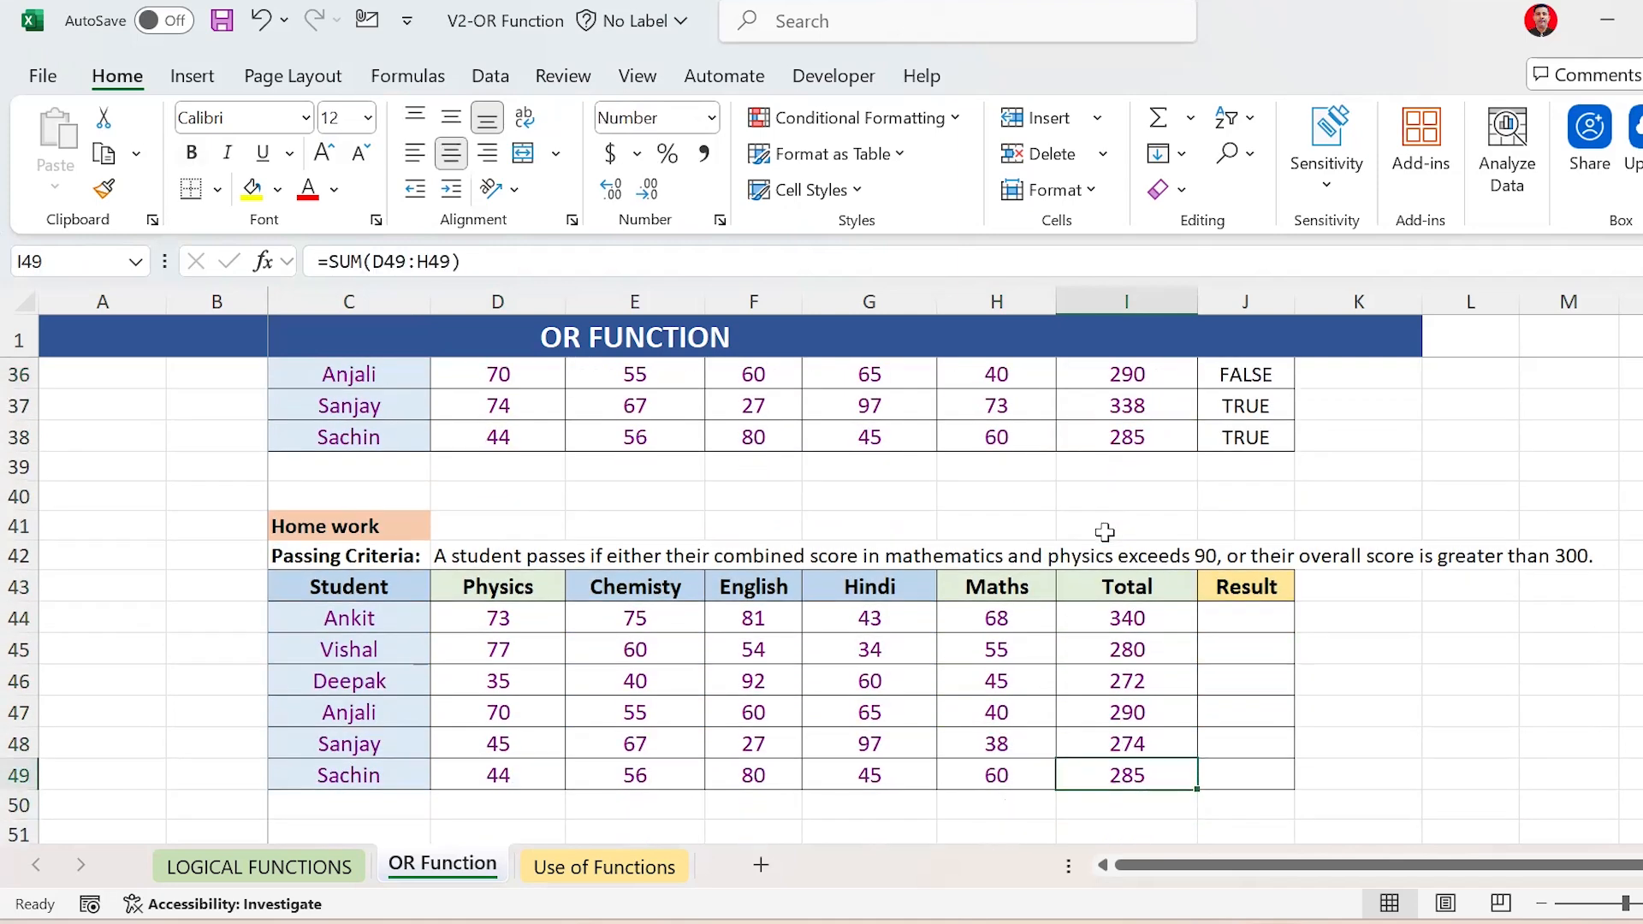
{"action": "key", "text": "ctrl+shift+Down"}
{"action": "key", "text": "Left"}
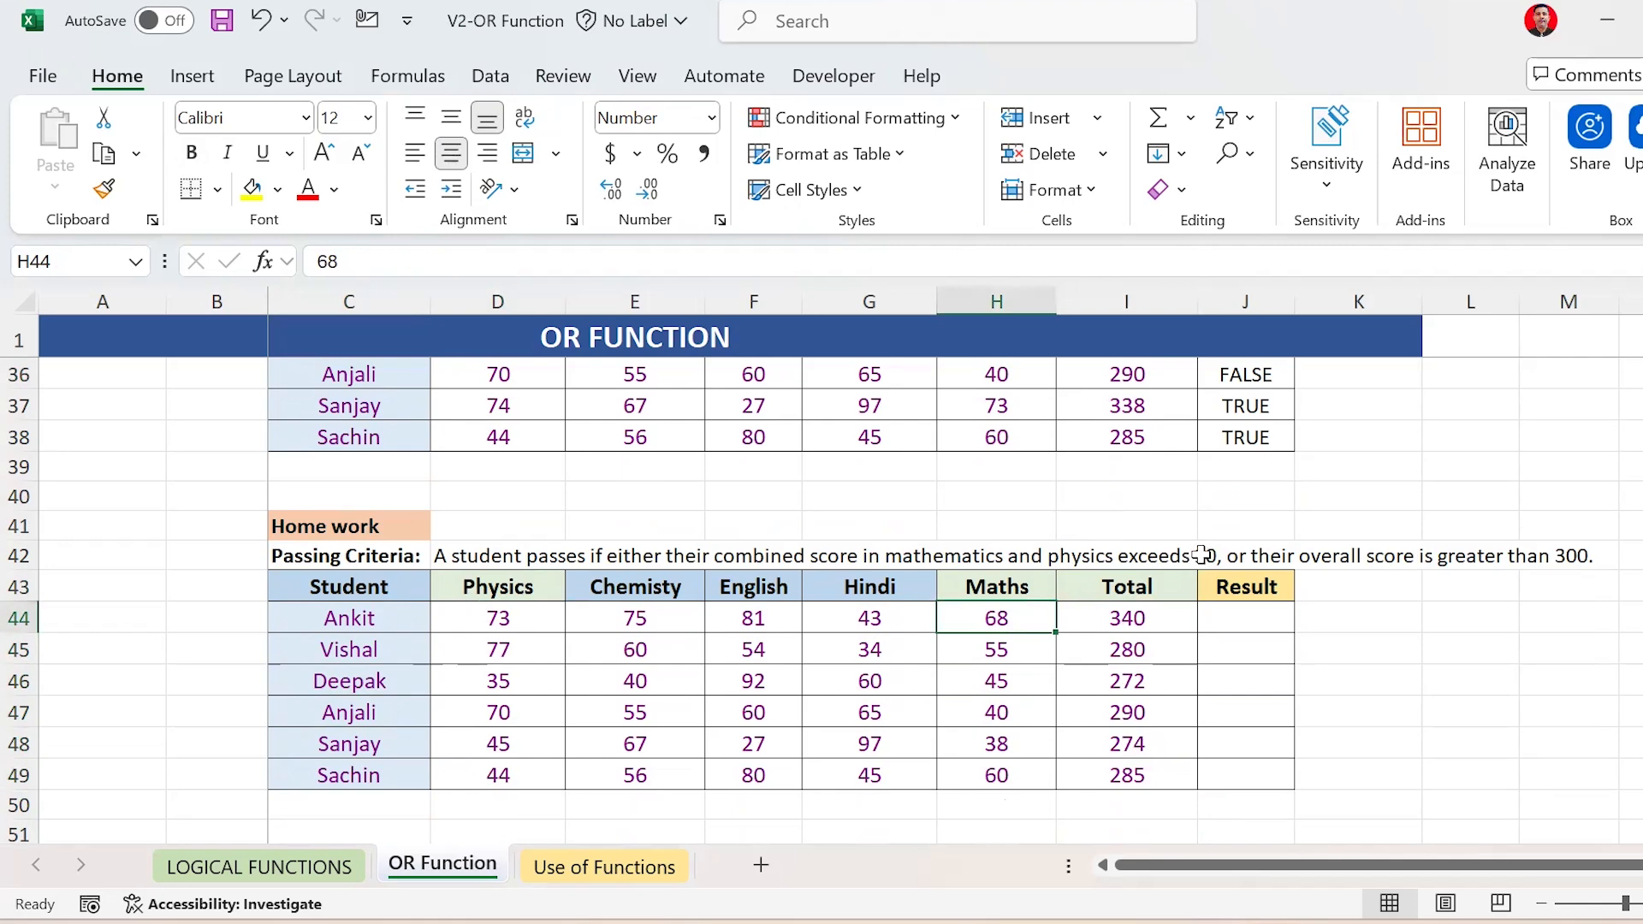
{"action": "left_click", "coordinate": [1239, 631]}
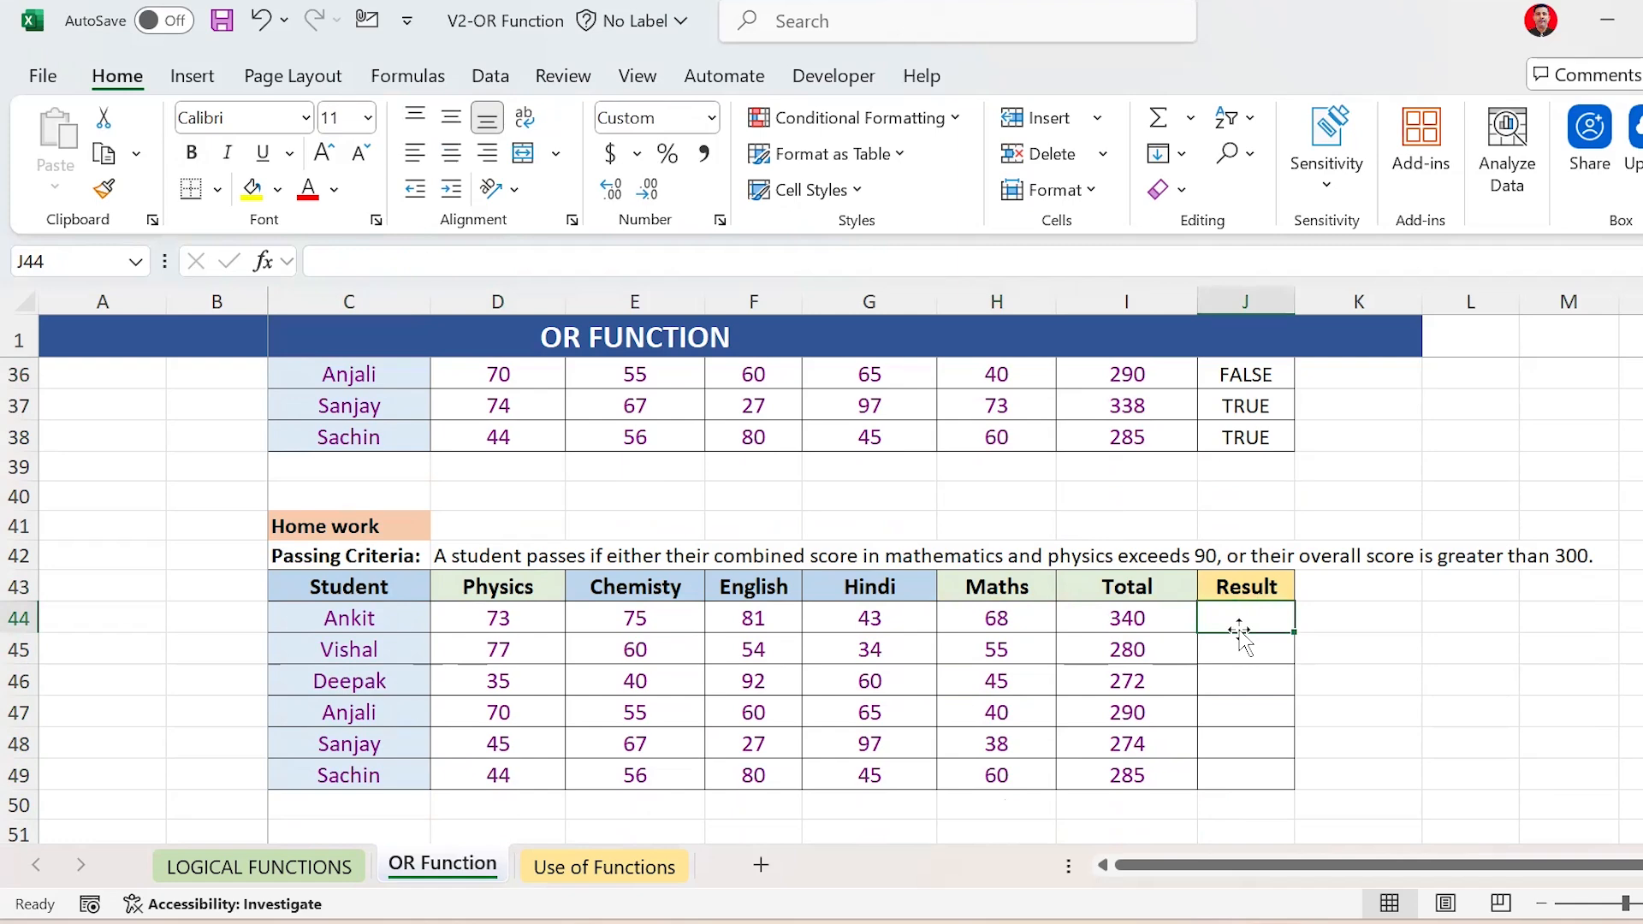
Return to the Home work table's passing criteria text in D42
{"action": "key", "text": "Left"}
{"action": "key", "text": "Up"}
{"action": "key", "text": "Up"}
{"action": "key", "text": "Left"}
{"action": "key", "text": "Left"}
{"action": "key", "text": "Left"}
{"action": "key", "text": "Left"}
{"action": "key", "text": "Left"}
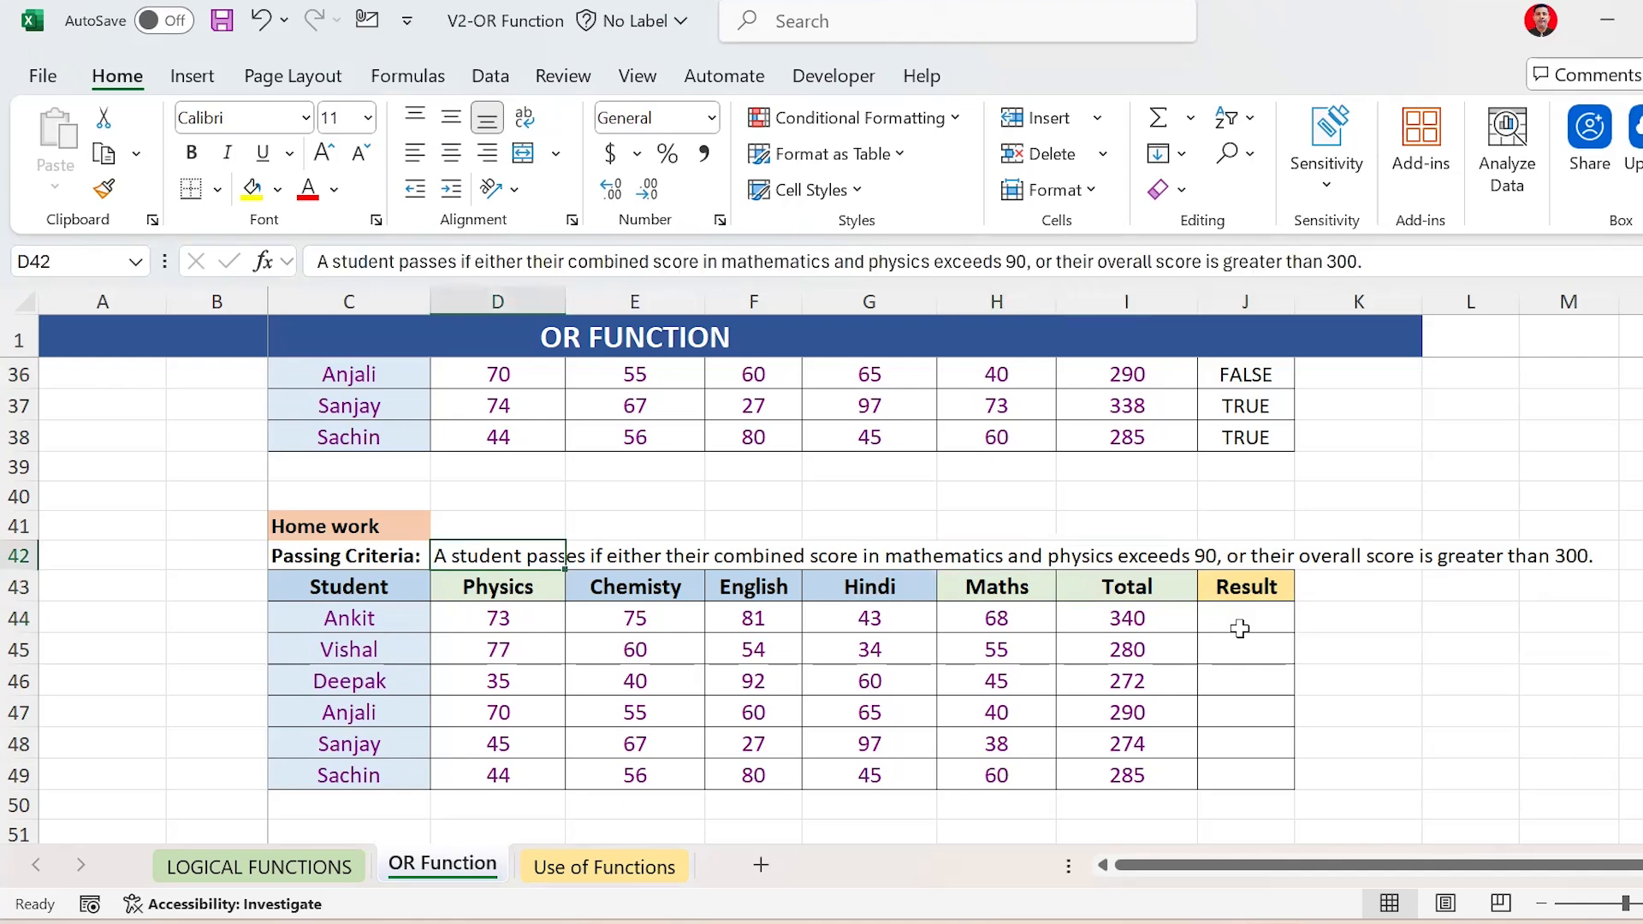
{"action": "left_click", "coordinate": [383, 712]}
{"action": "key", "text": "Down"}
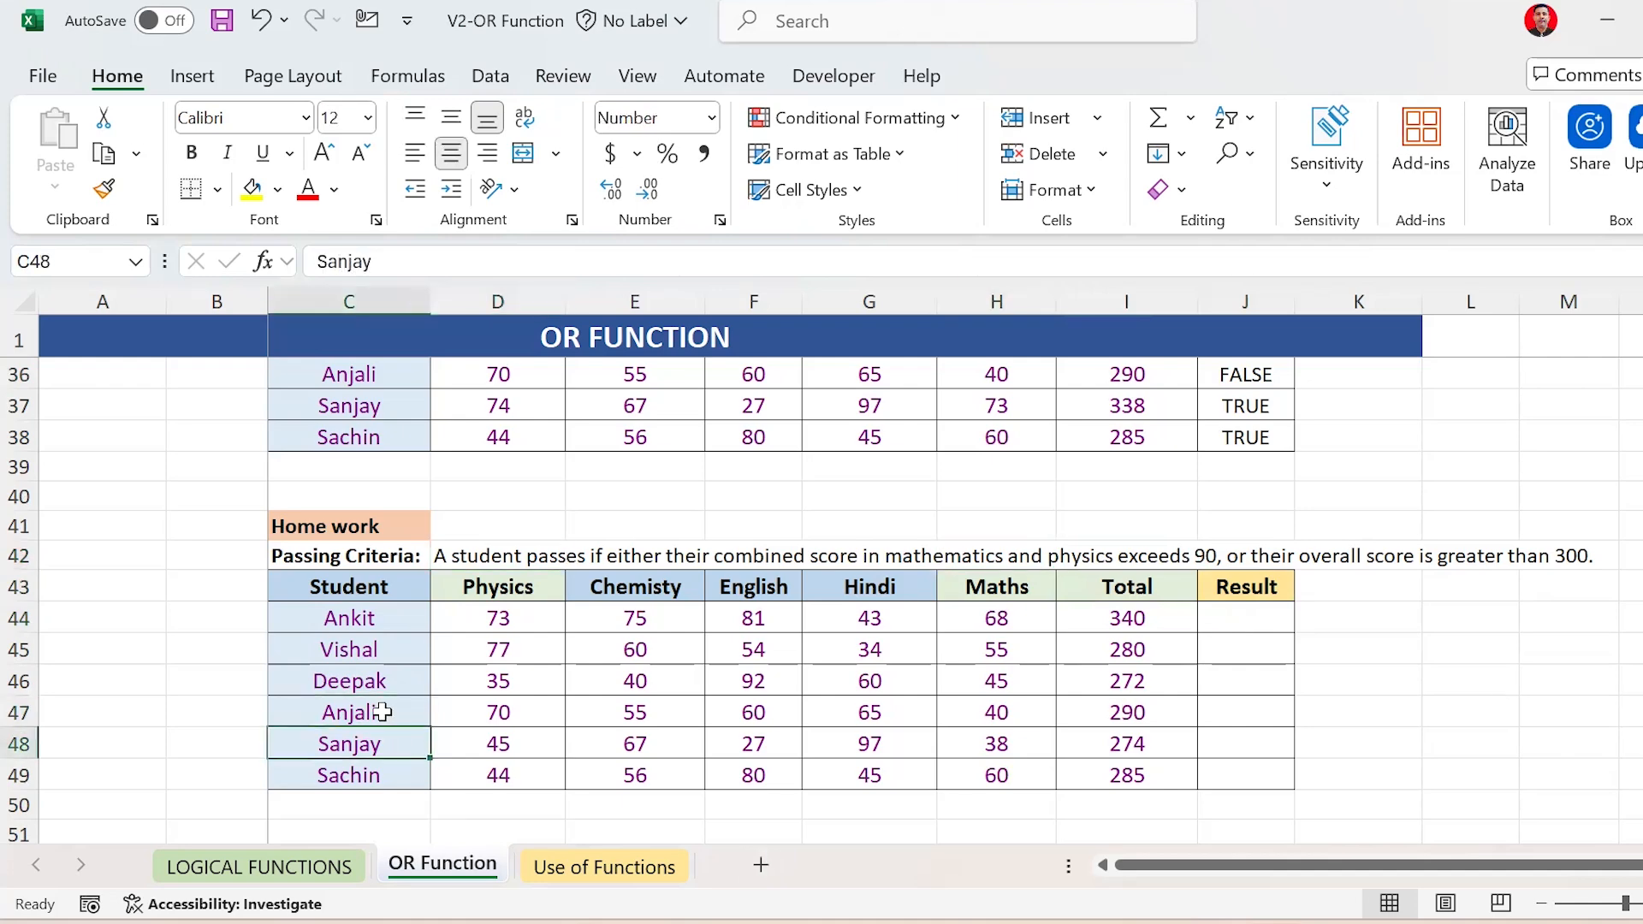
{"action": "key", "text": "Down"}
{"action": "key", "text": "Down"}
{"action": "key", "text": "Down"}
{"action": "key", "text": "Down"}
{"action": "key", "text": "Down"}
{"action": "key", "text": "Down"}
{"action": "key", "text": "Down"}
{"action": "key", "text": "Down"}
{"action": "key", "text": "Down"}
{"action": "key", "text": "Down"}
{"action": "key", "text": "Down"}
{"action": "key", "text": "Down"}
{"action": "key", "text": "Up"}
{"action": "key", "text": "Up"}
{"action": "key", "text": "Up"}
{"action": "key", "text": "Up"}
{"action": "key", "text": "Up"}
{"action": "key", "text": "Up"}
{"action": "key", "text": "Up"}
{"action": "key", "text": "Up"}
{"action": "key", "text": "Up"}
{"action": "key", "text": "Up"}
{"action": "key", "text": "Up"}
{"action": "key", "text": "Up"}
{"action": "key", "text": "Up"}
{"action": "key", "text": "Up"}
{"action": "key", "text": "Up"}
{"action": "key", "text": "Up"}
{"action": "key", "text": "Up"}
{"action": "key", "text": "Up"}
{"action": "key", "text": "Up"}
{"action": "key", "text": "Up"}
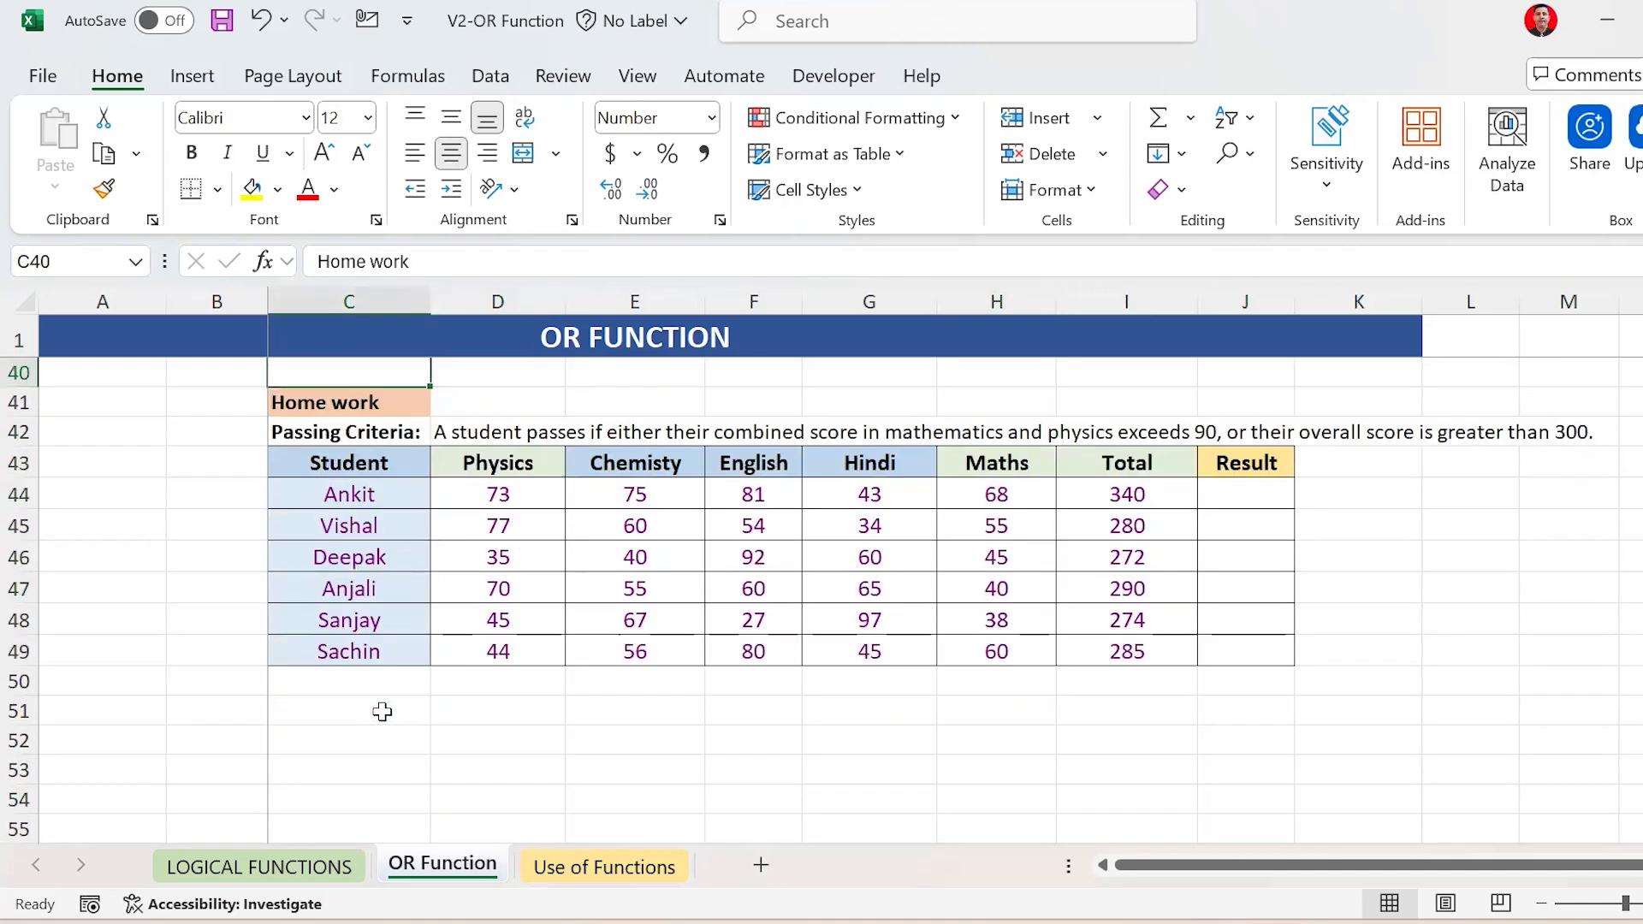
{"action": "key", "text": "Down"}
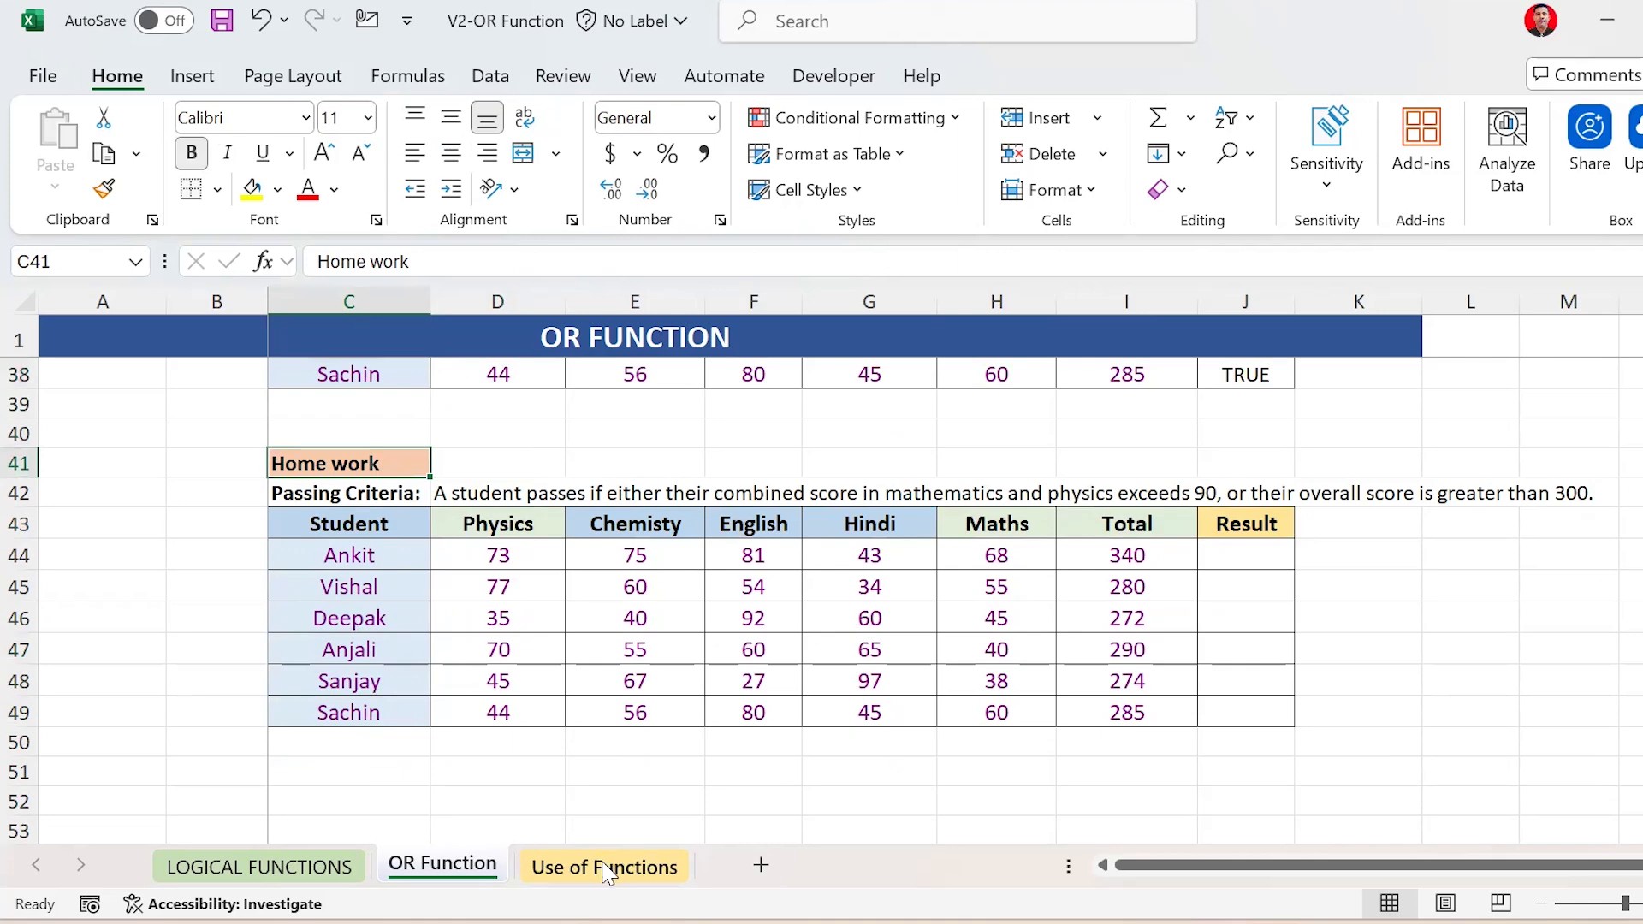
Open the Use of Functions sheet and go to the Use Case -1 Bonus Scheme rule in B5
{"action": "left_click", "coordinate": [605, 870]}
{"action": "key", "text": "Up"}
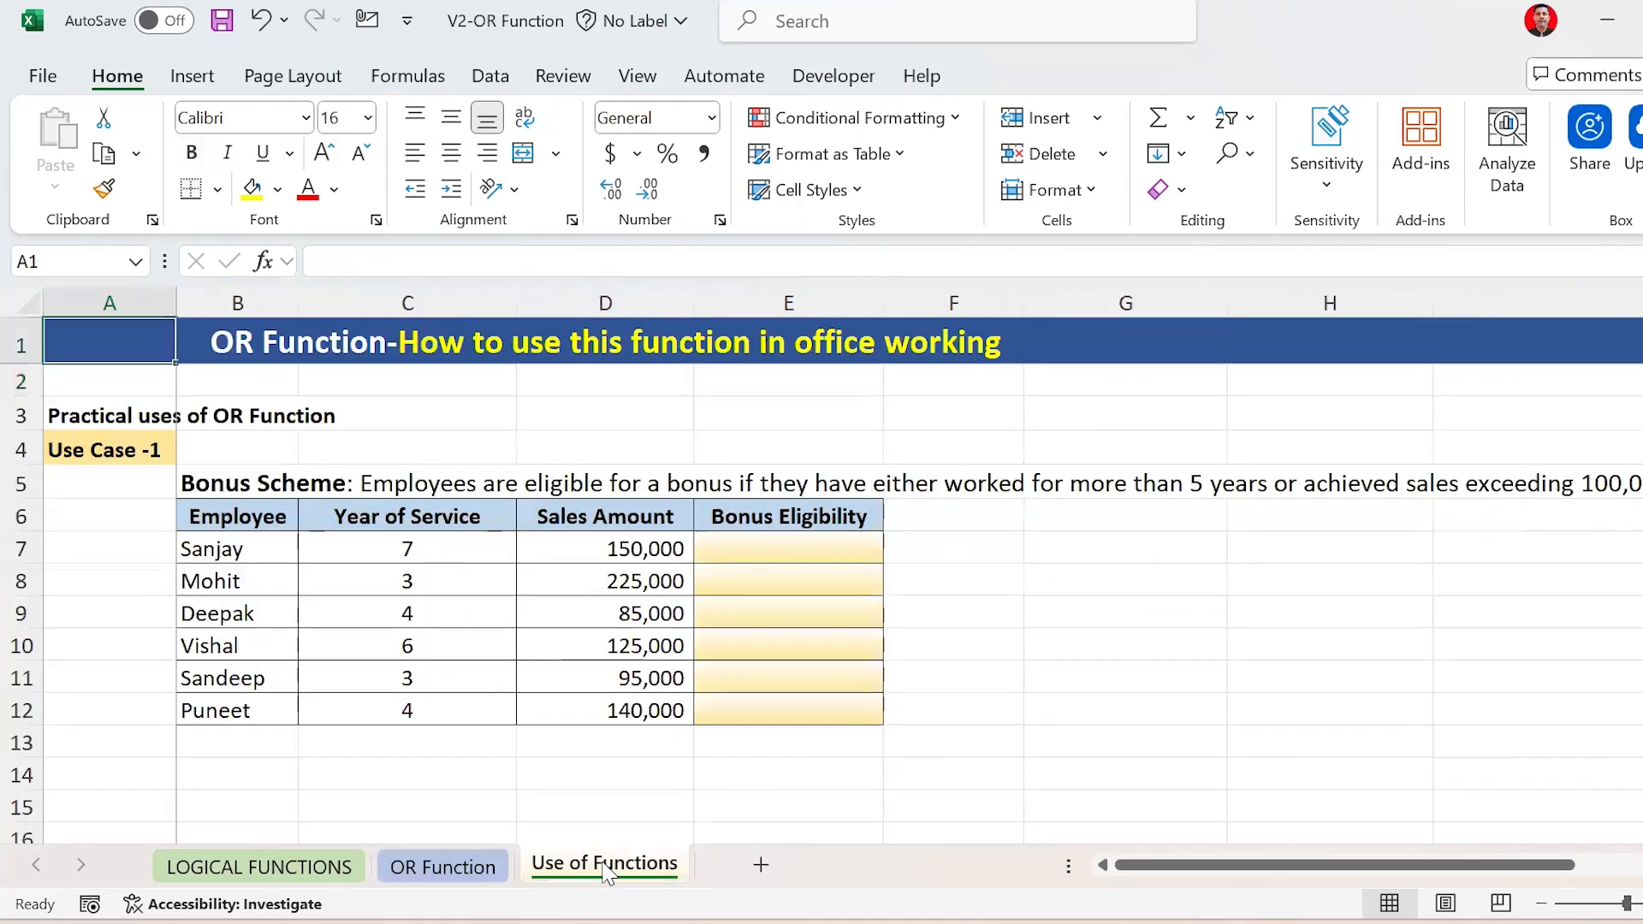
{"action": "key", "text": "Down"}
{"action": "key", "text": "Down"}
{"action": "key", "text": "Right"}
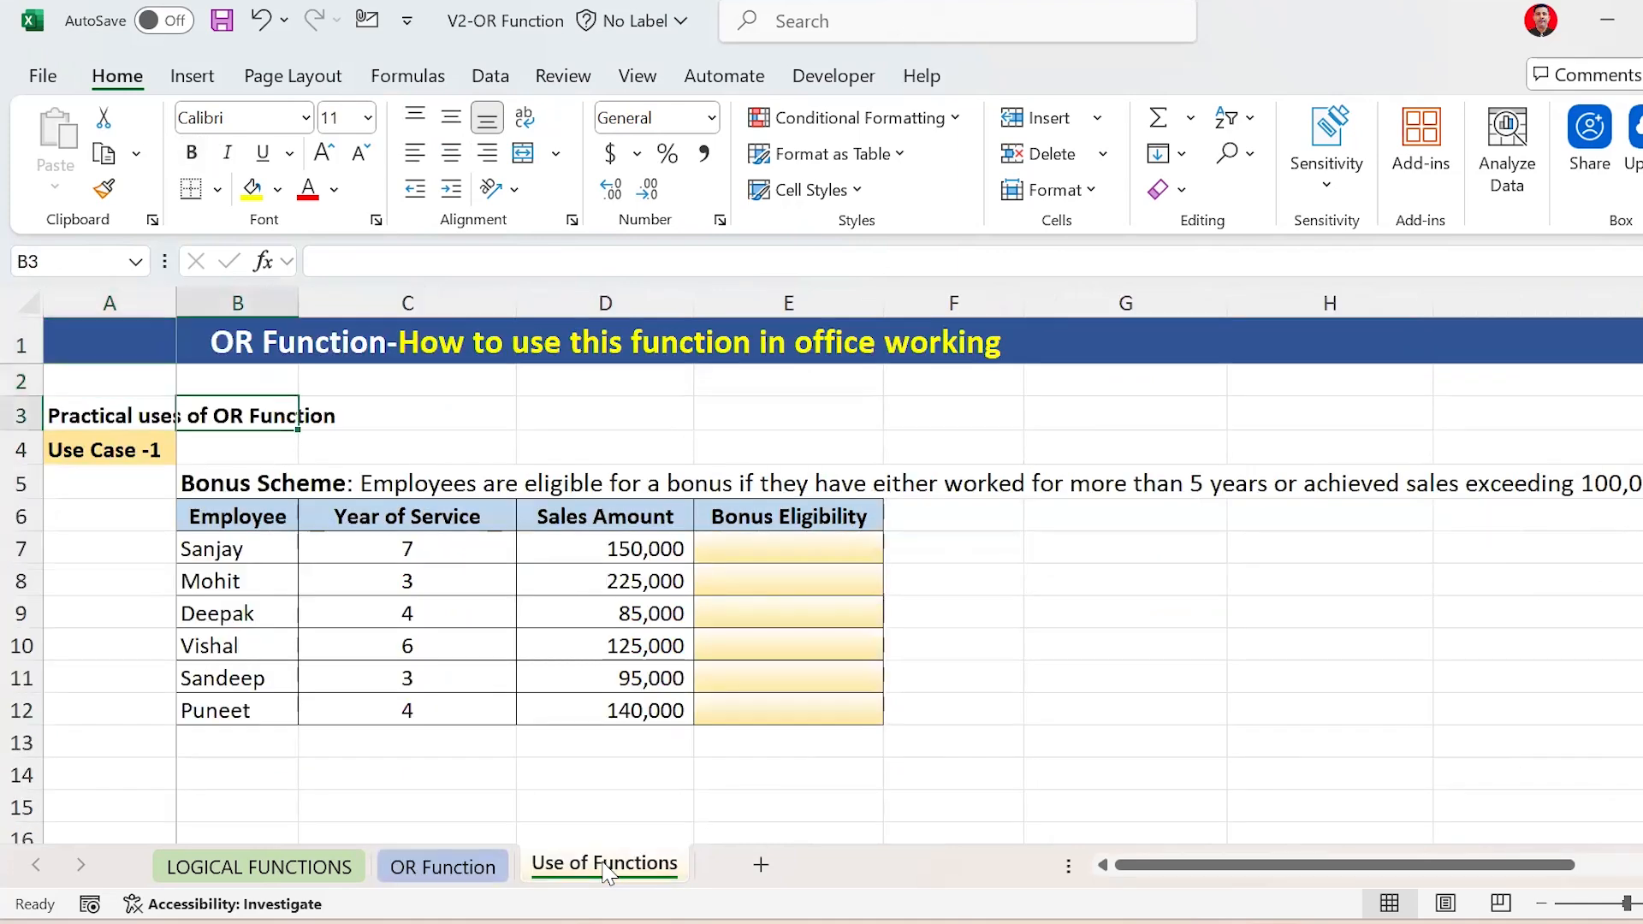
{"action": "key", "text": "Down"}
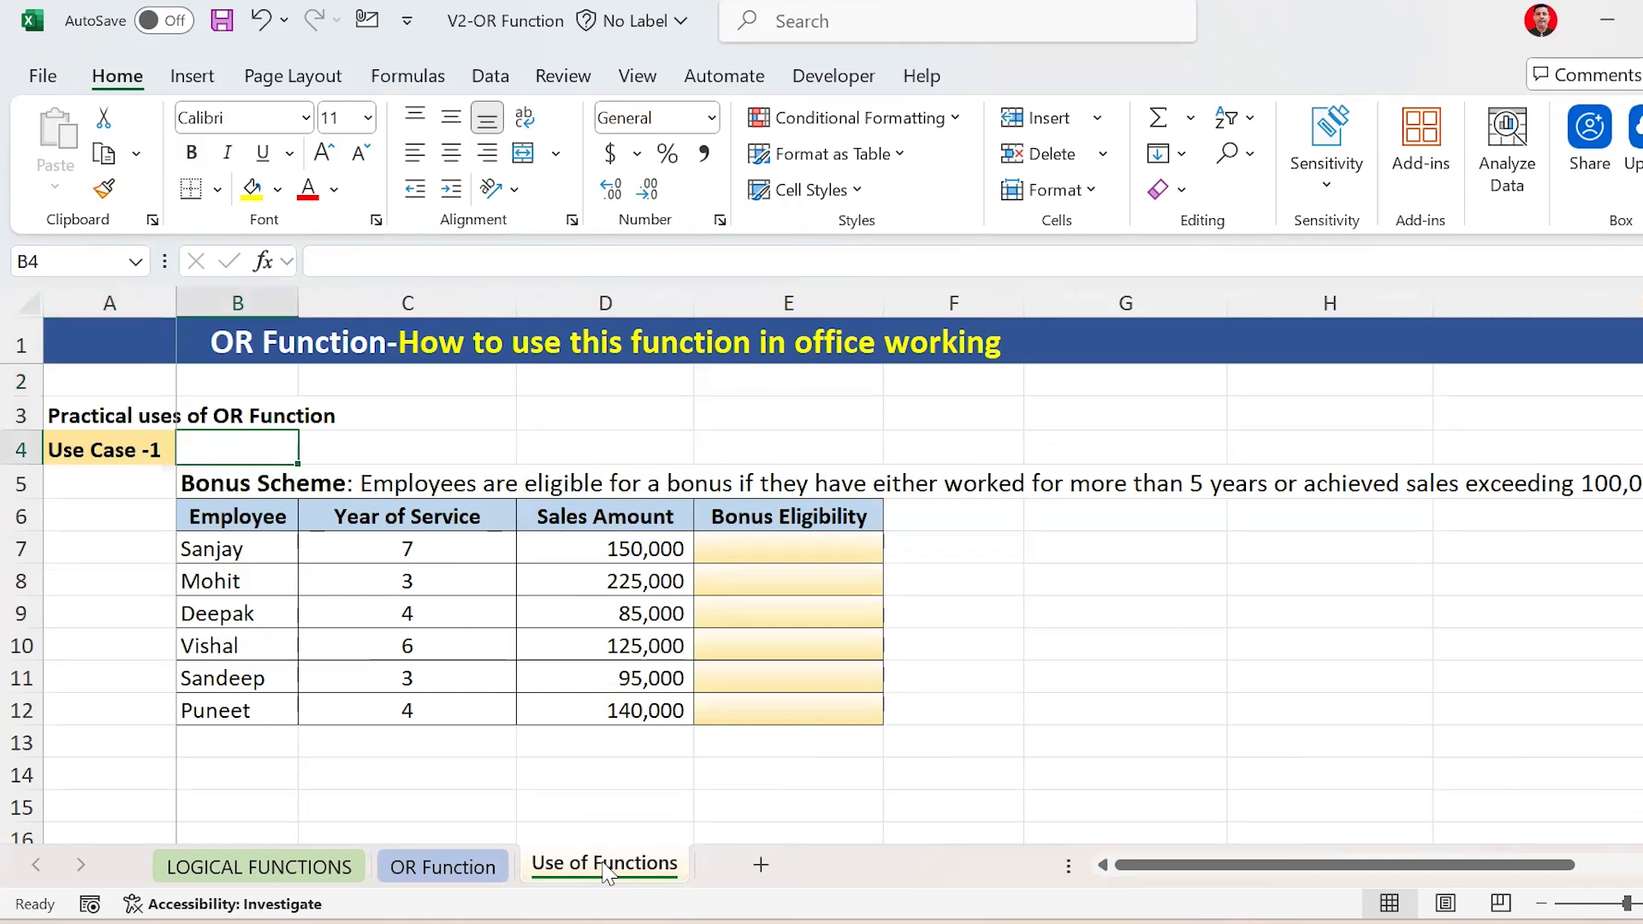
{"action": "key", "text": "Down"}
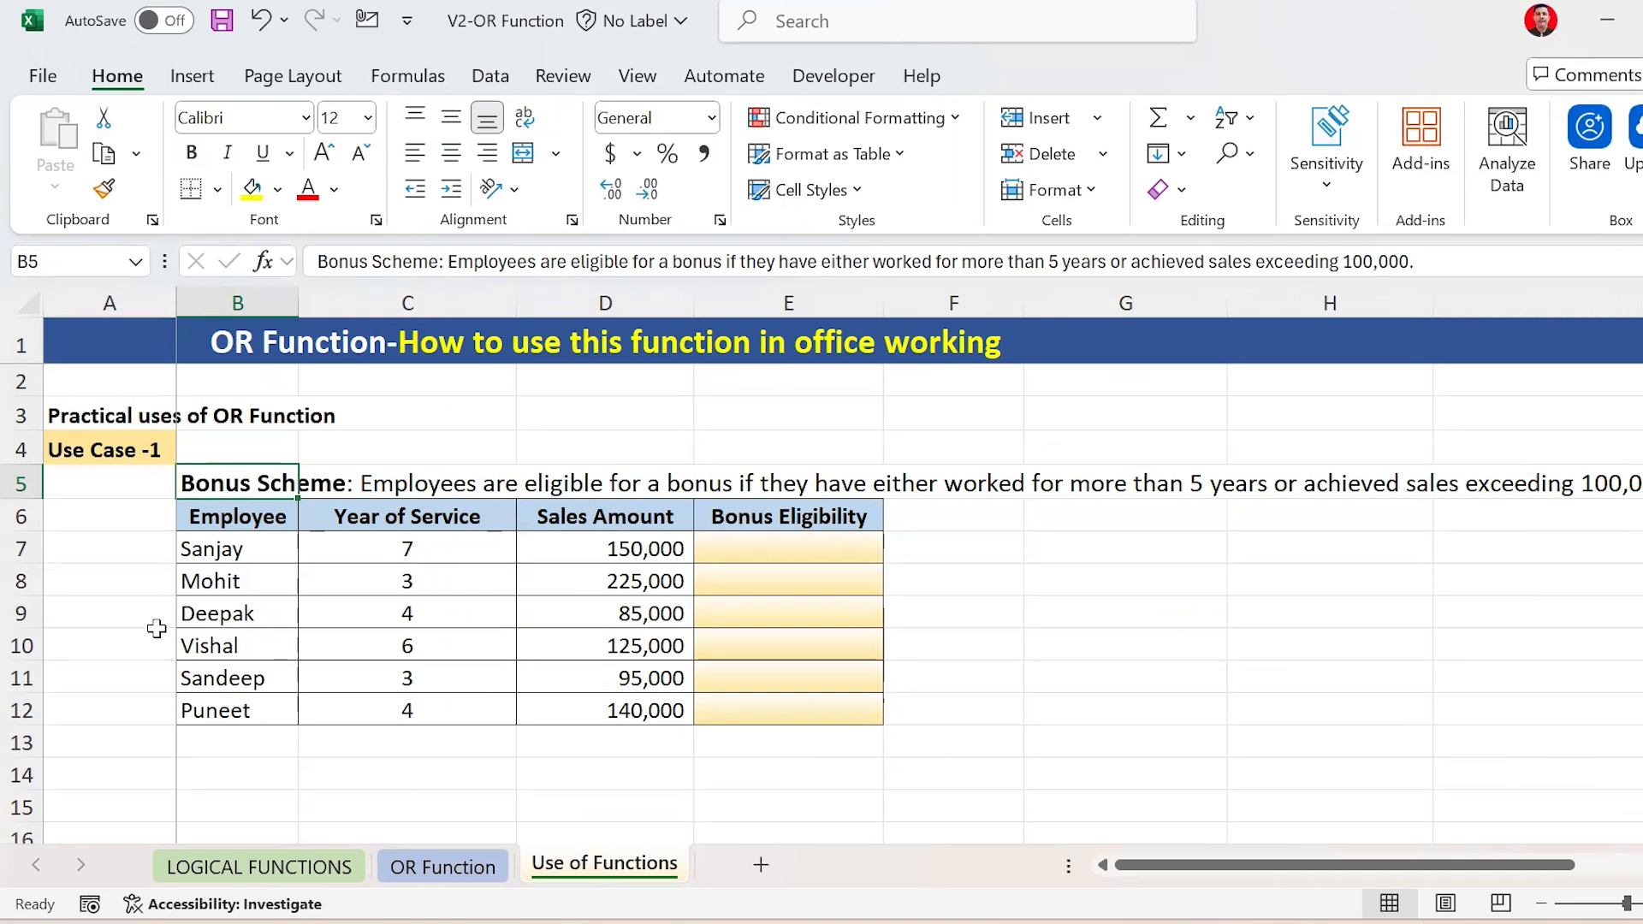
Examine the Year of Service values in C7:C12 and the Sales Amount values in D7:D12, returning to E7
{"action": "left_click", "coordinate": [753, 550]}
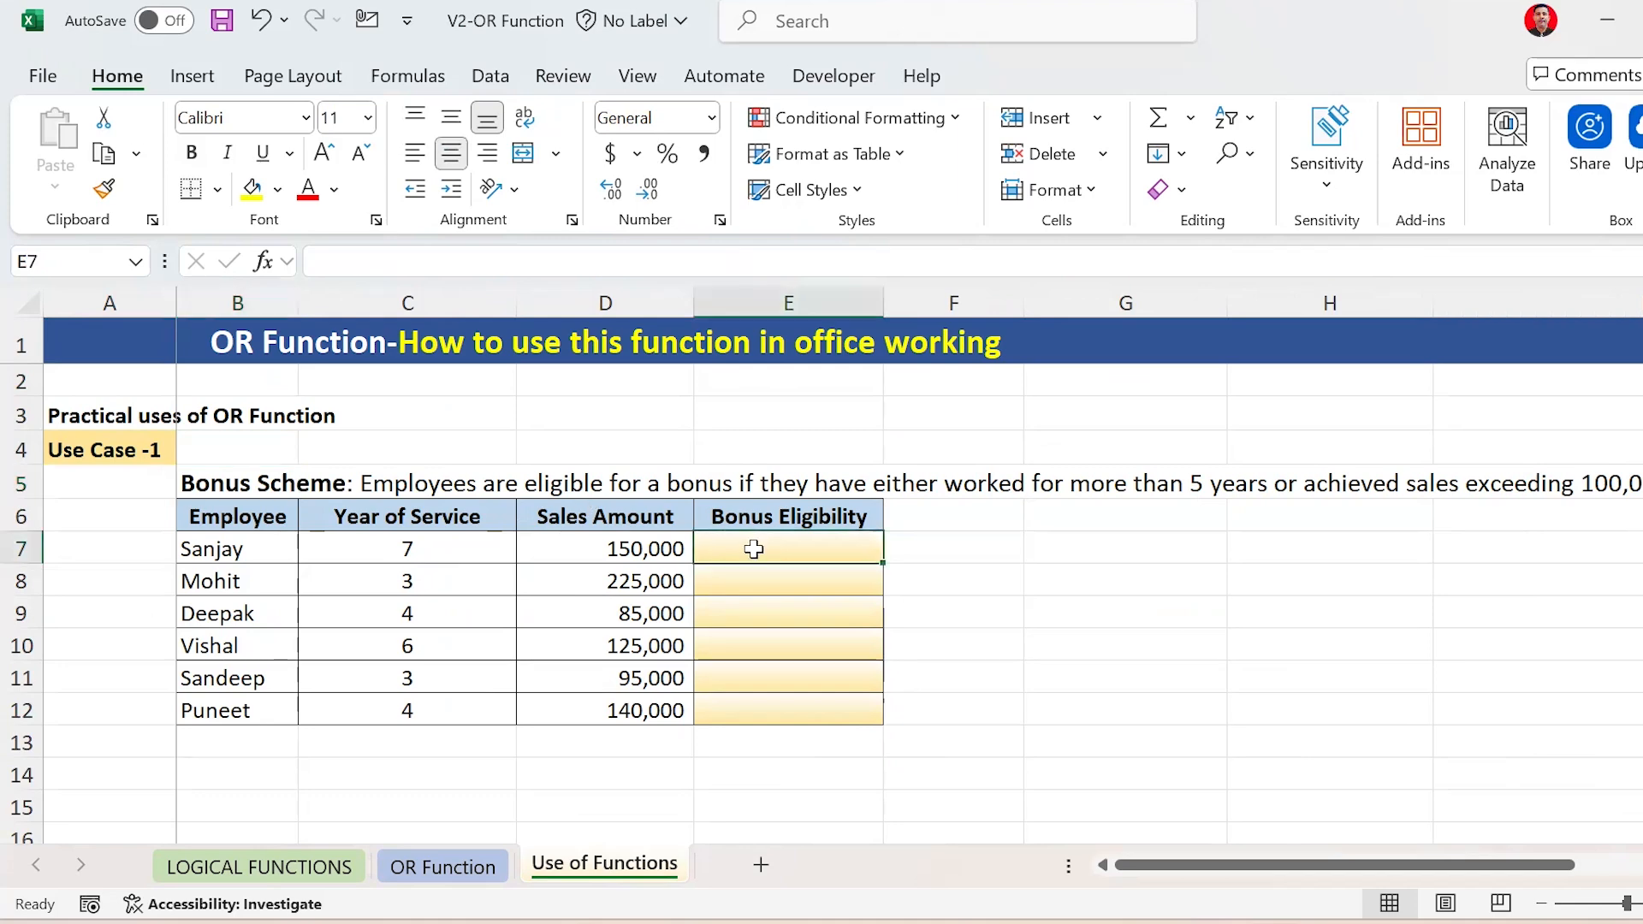
{"action": "key", "text": "Left"}
{"action": "key", "text": "Left"}
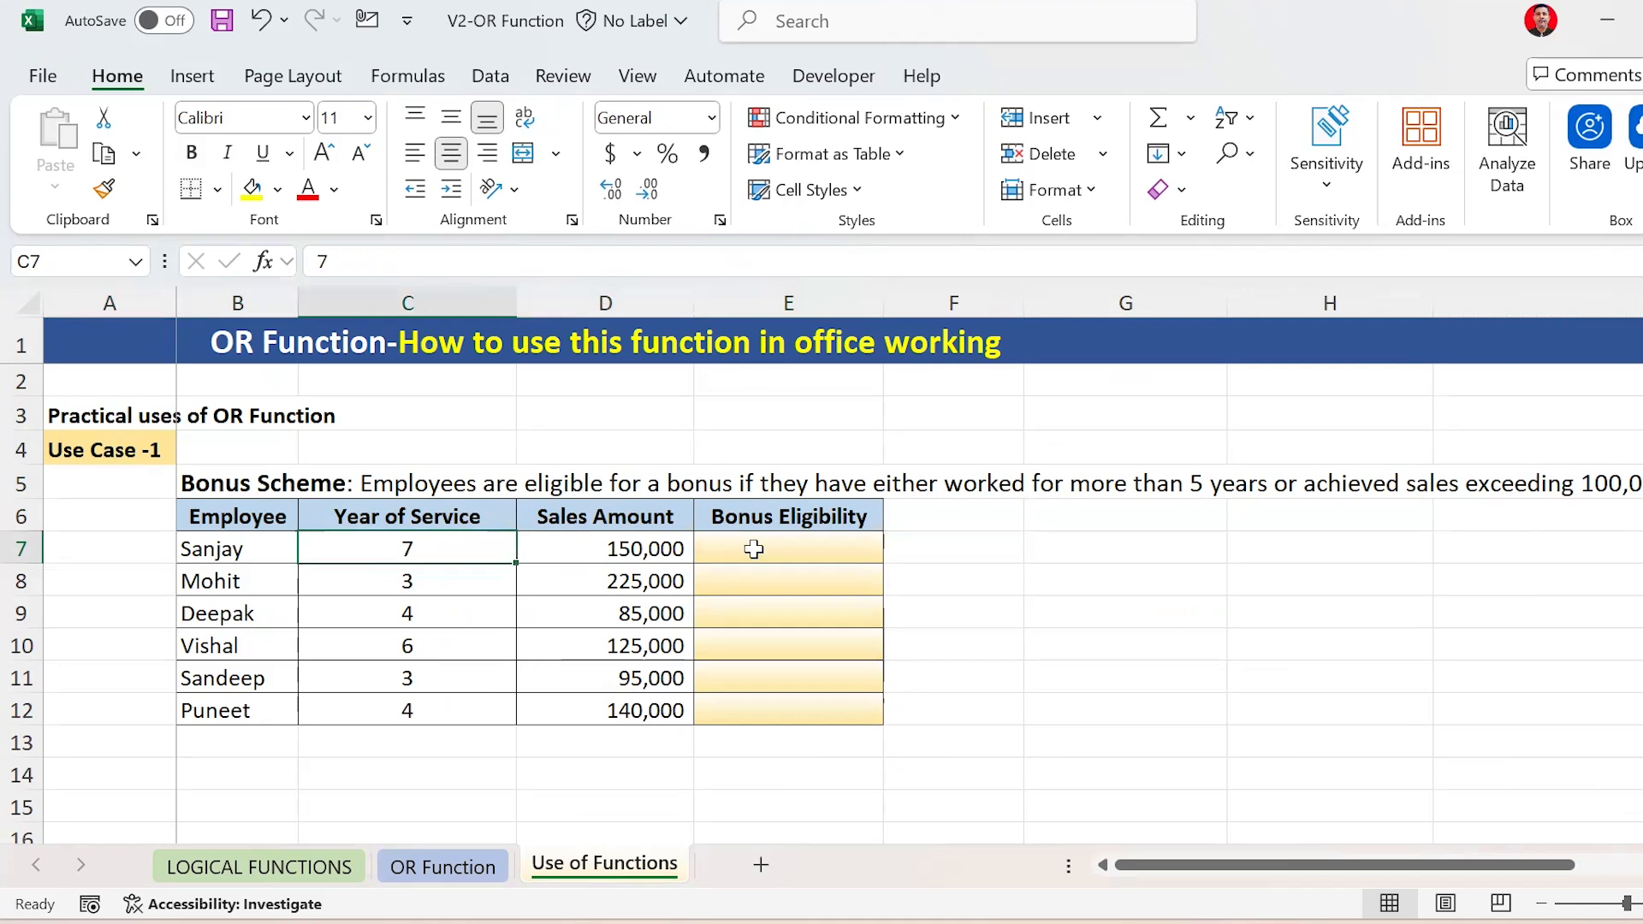
{"action": "key", "text": "ctrl+shift+Down"}
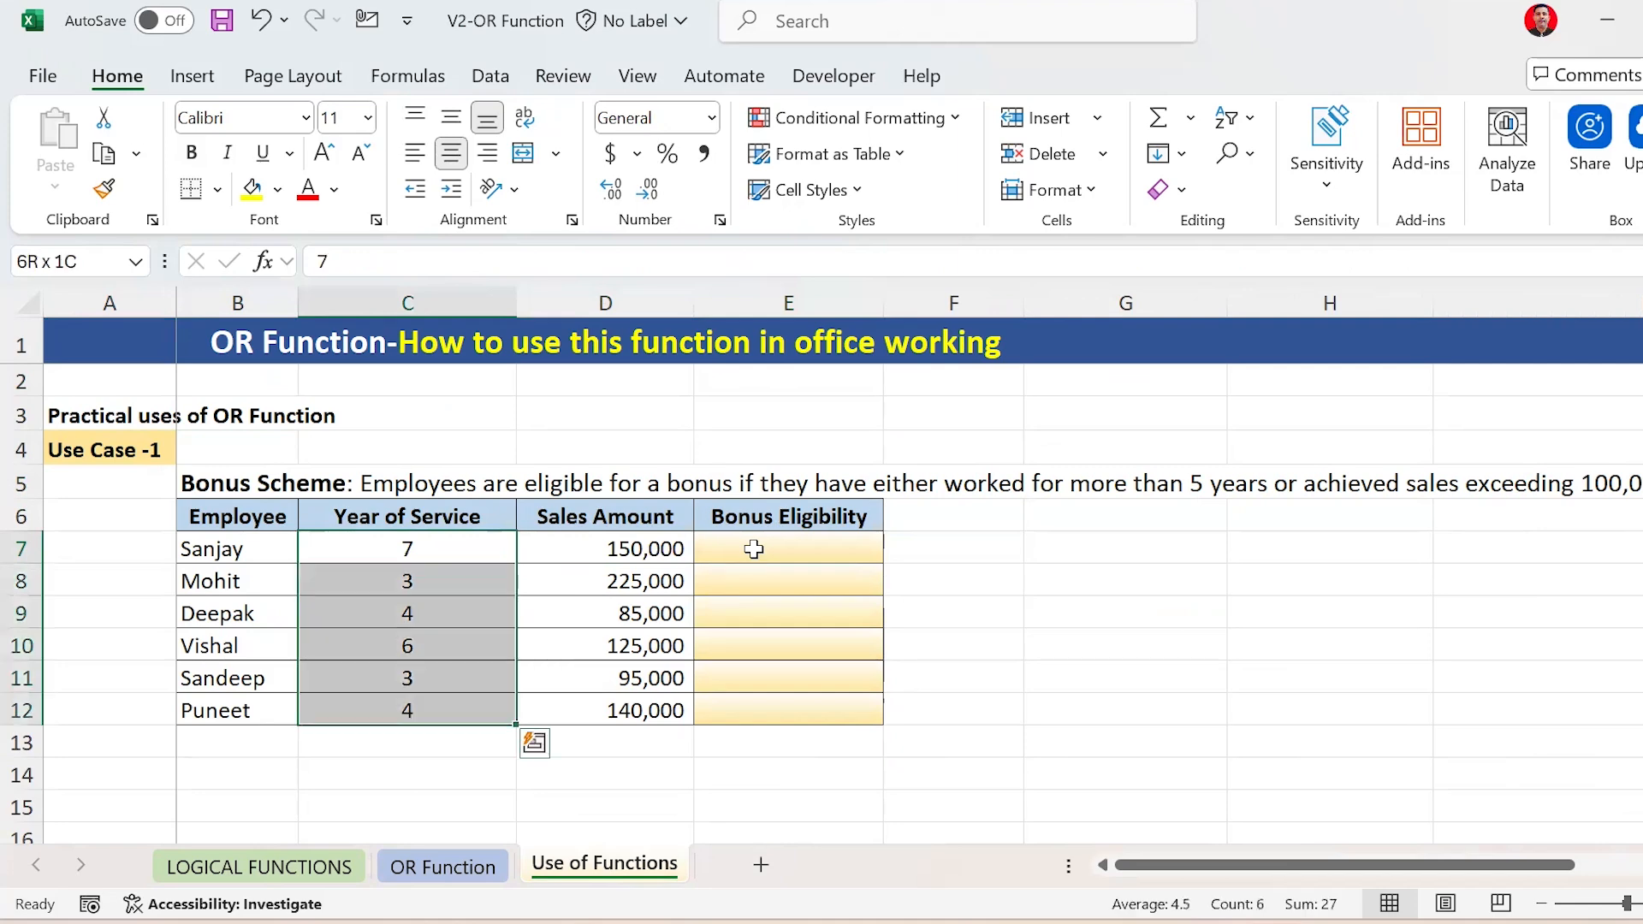
{"action": "key", "text": "Right"}
{"action": "key", "text": "ctrl+shift+Down"}
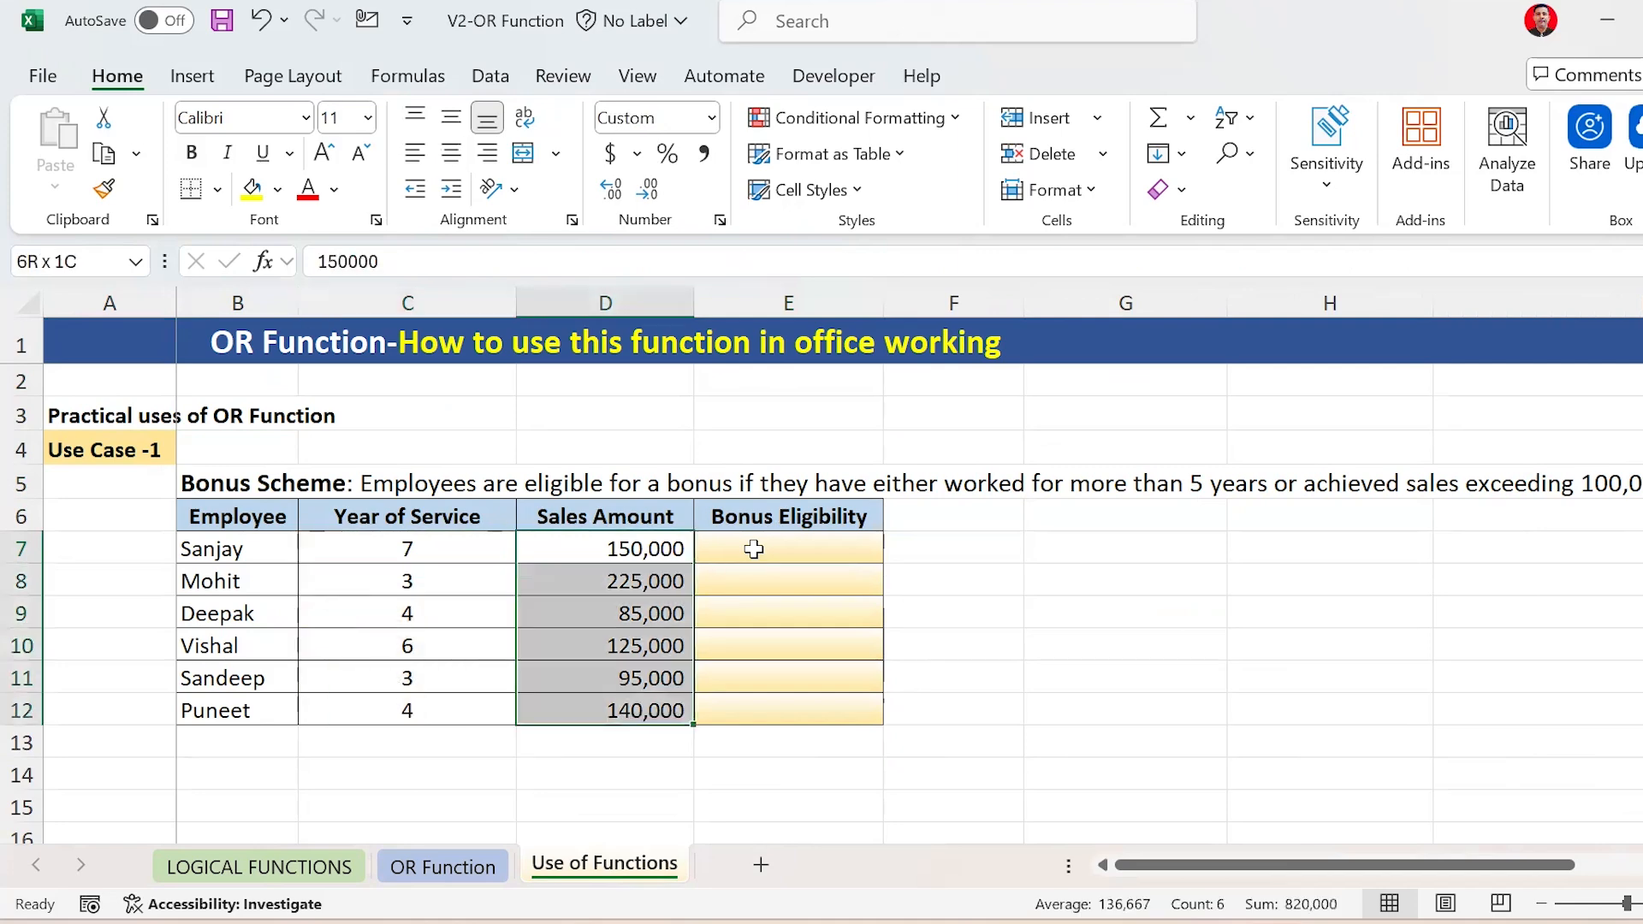
{"action": "key", "text": "ctrl+shift+Up"}
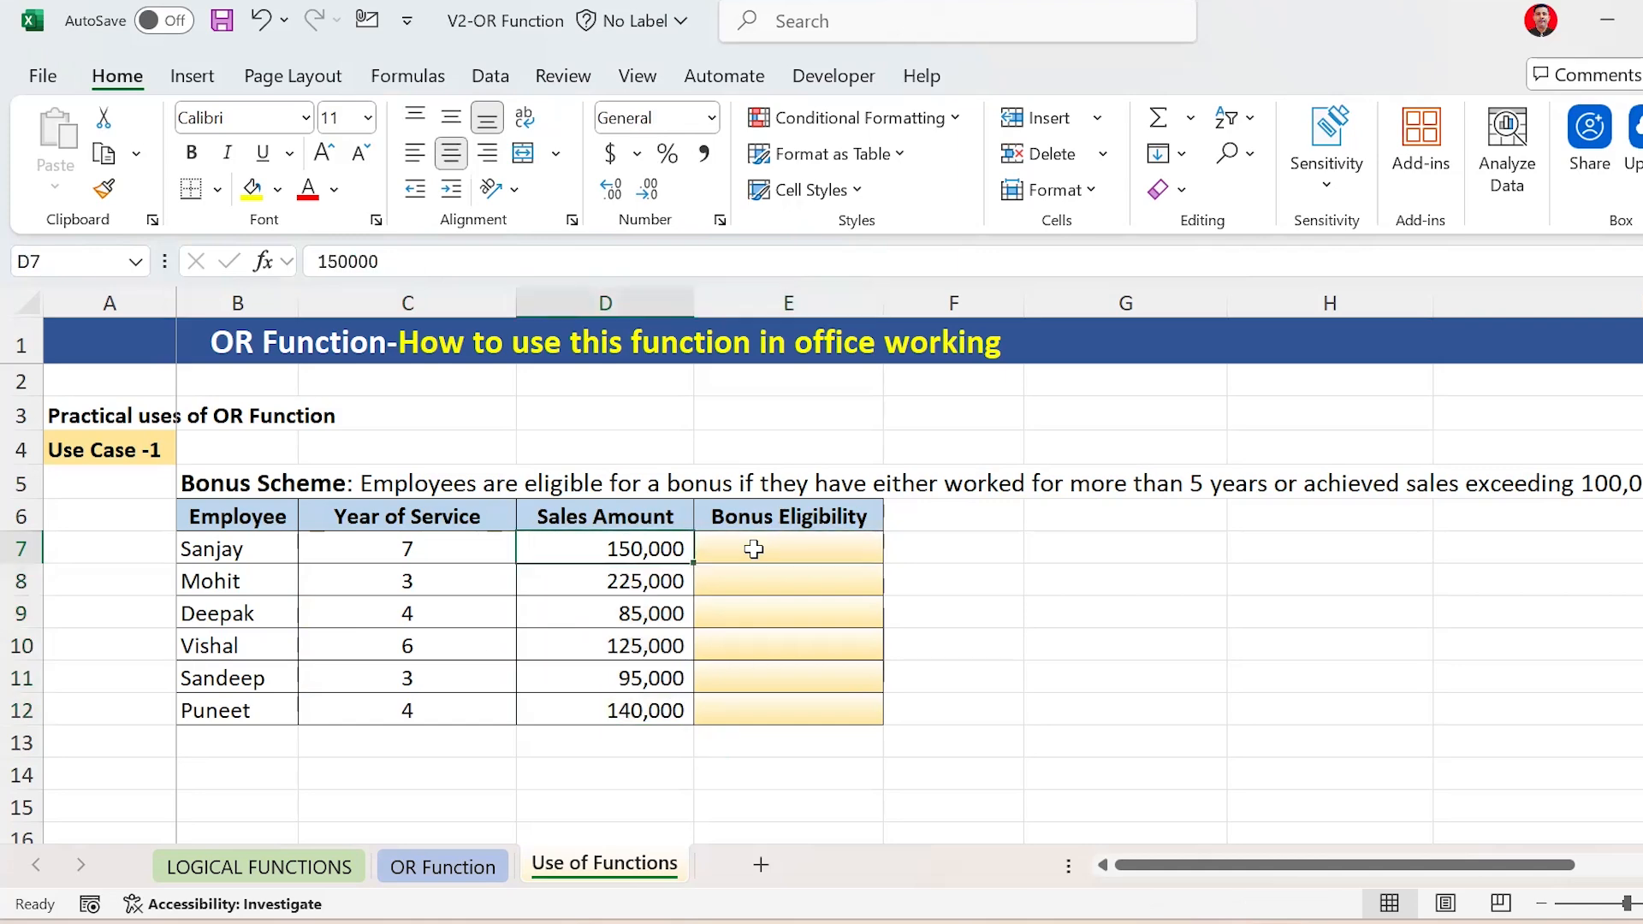
{"action": "key", "text": "Right"}
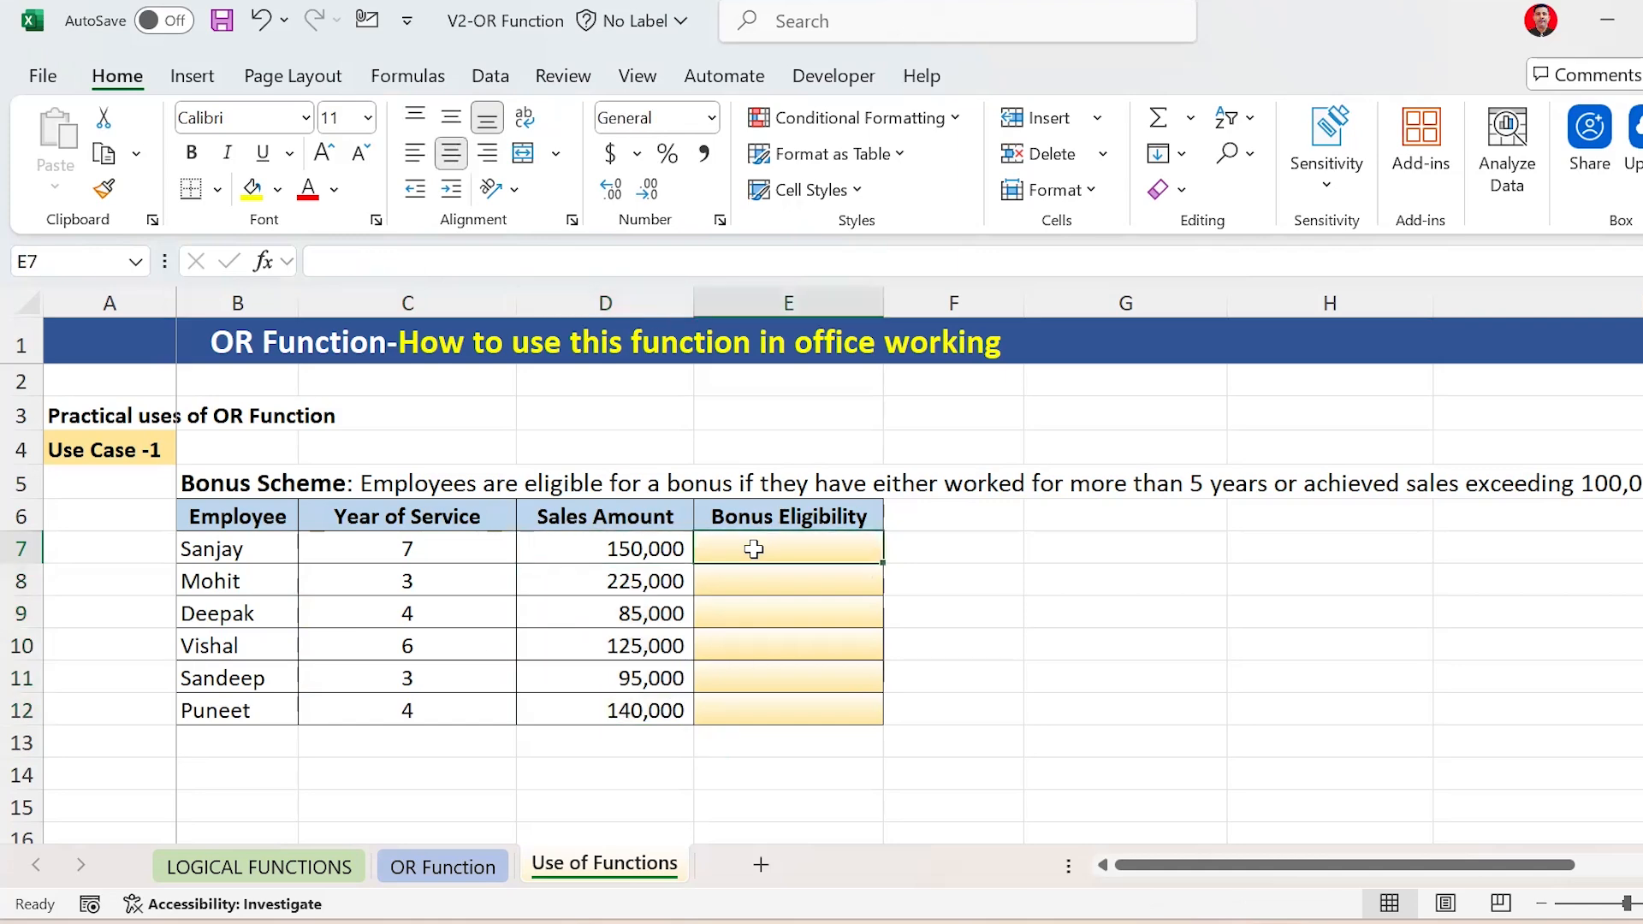
Compare the first employee's Year of Service and Sales Amount in C7:D7 with the bonus rule, ending on E7
{"action": "key", "text": "Left"}
{"action": "key", "text": "Left"}
{"action": "key", "text": "shift+Right"}
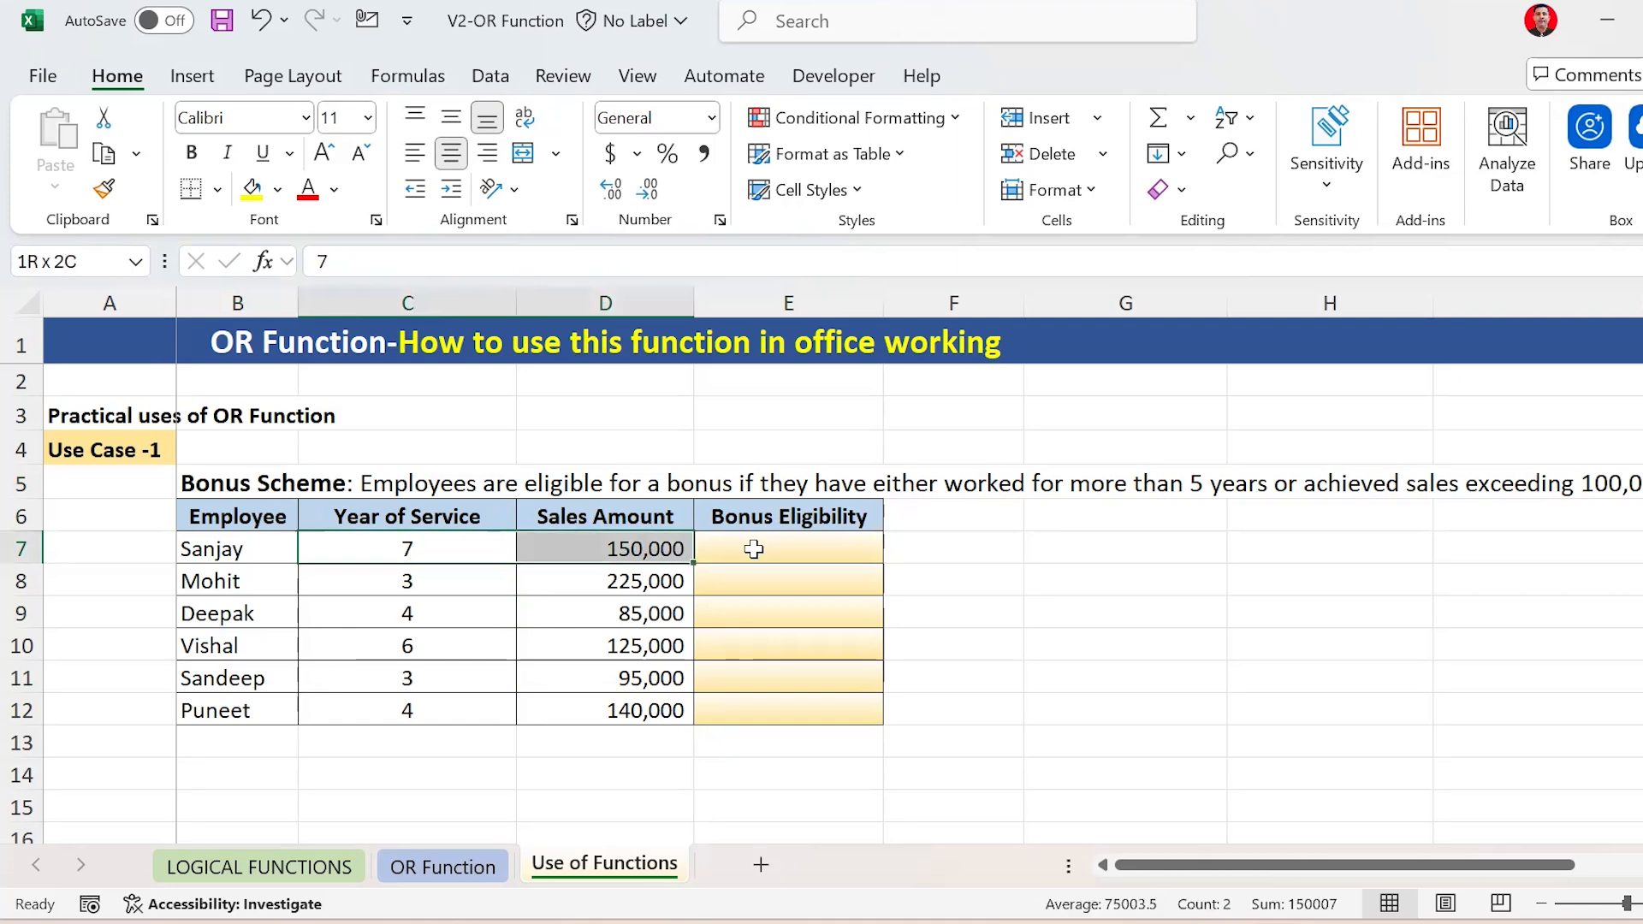
{"action": "key", "text": "shift+Left"}
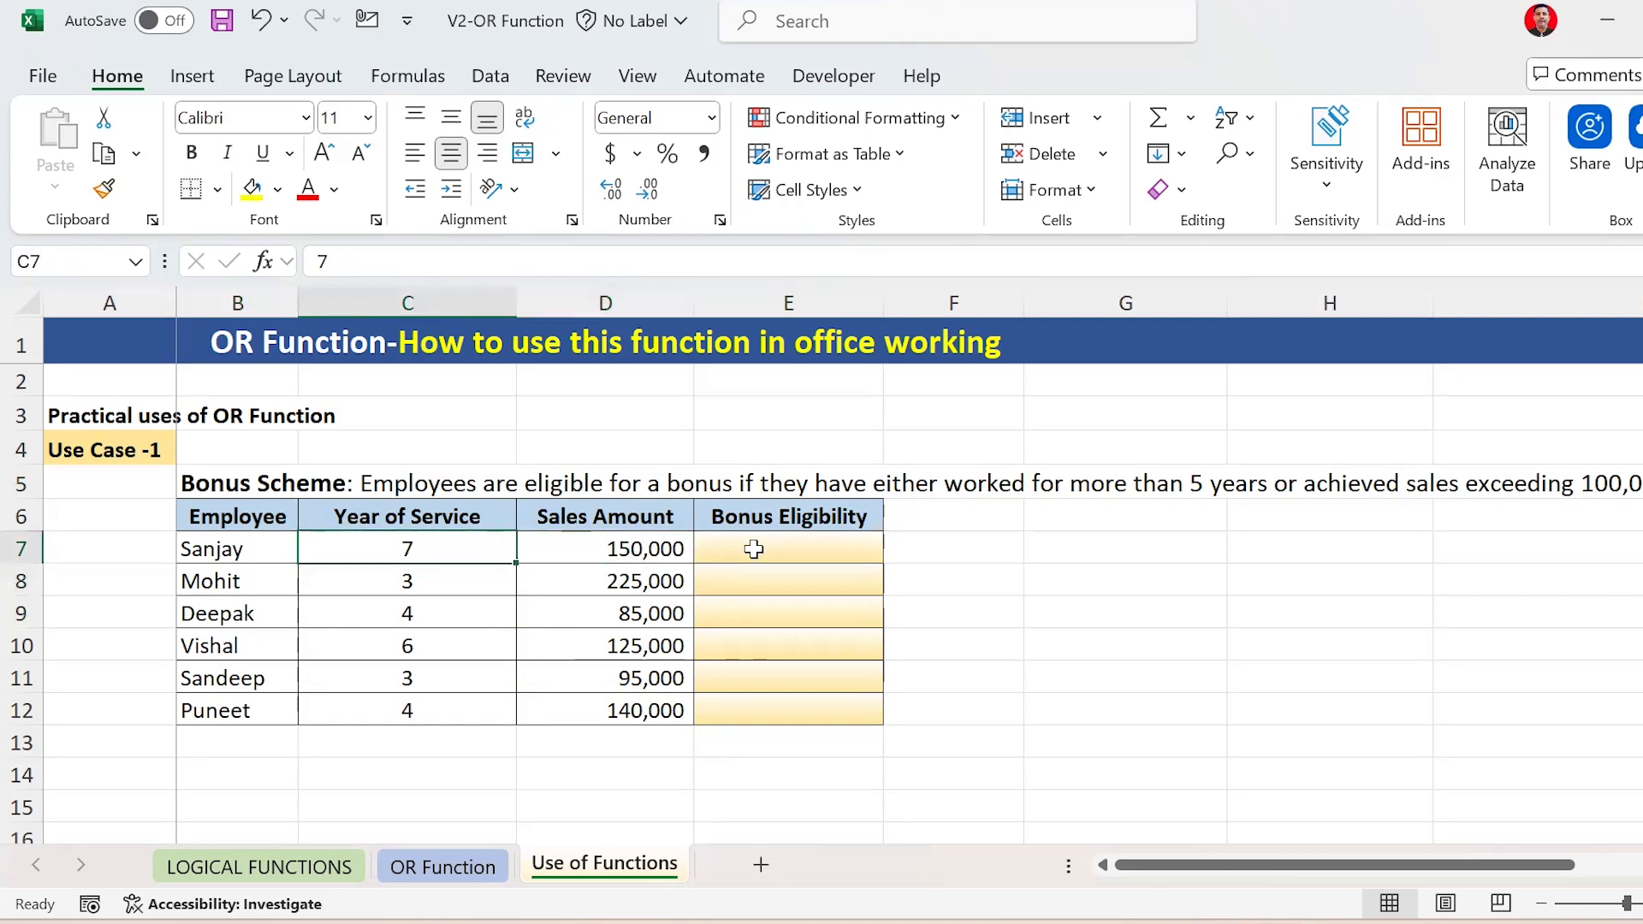
{"action": "key", "text": "Right"}
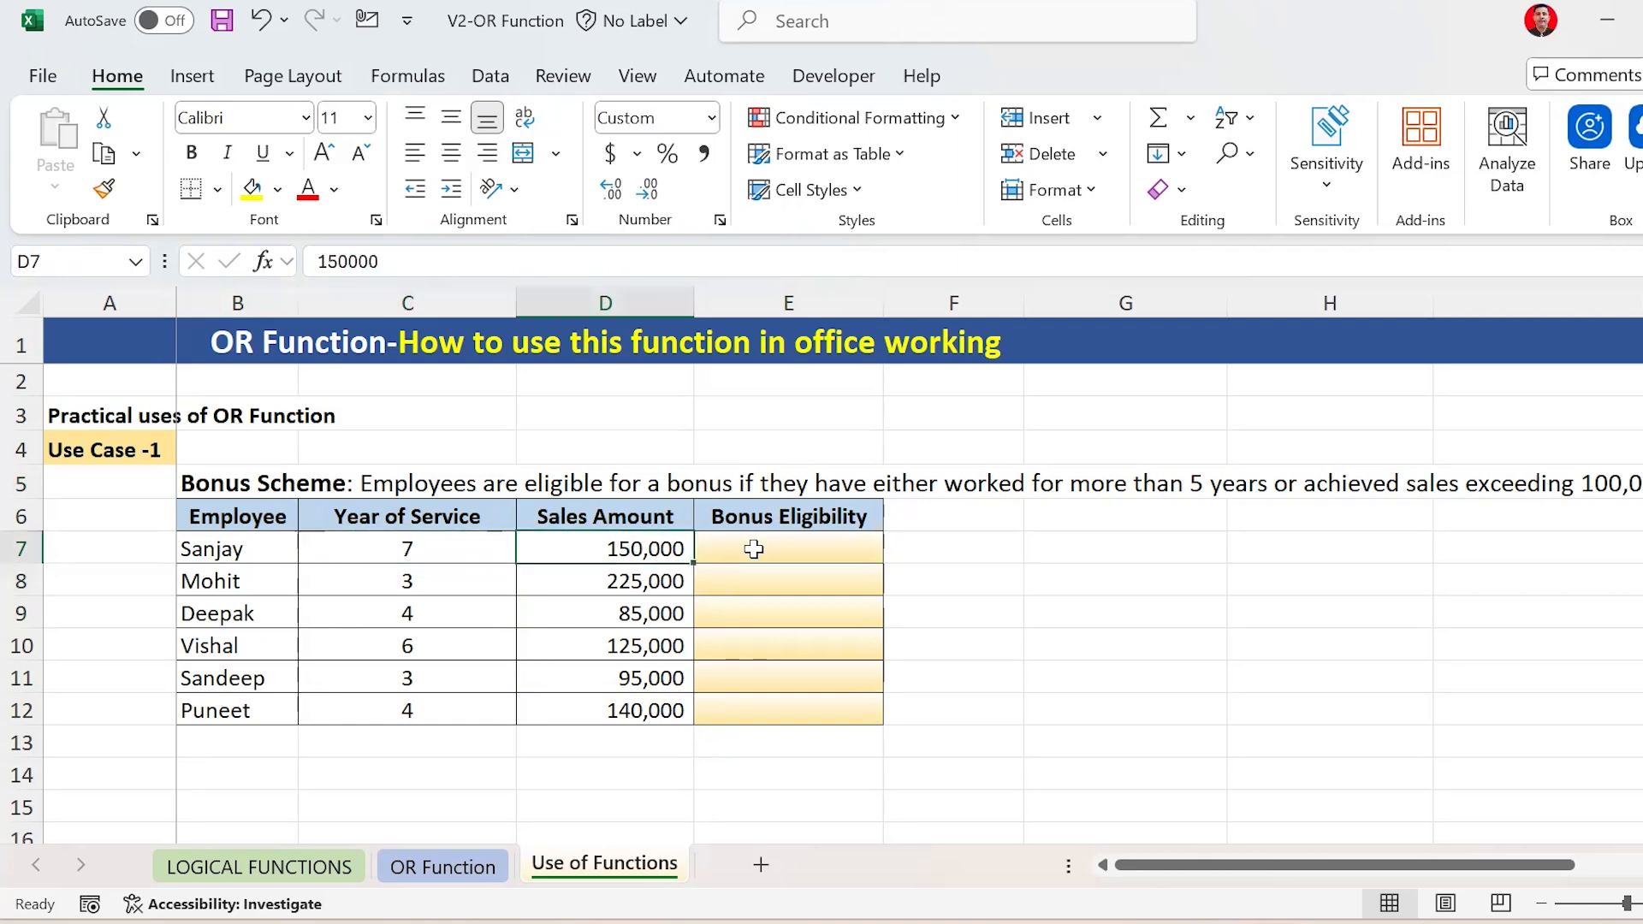
{"action": "key", "text": "Right"}
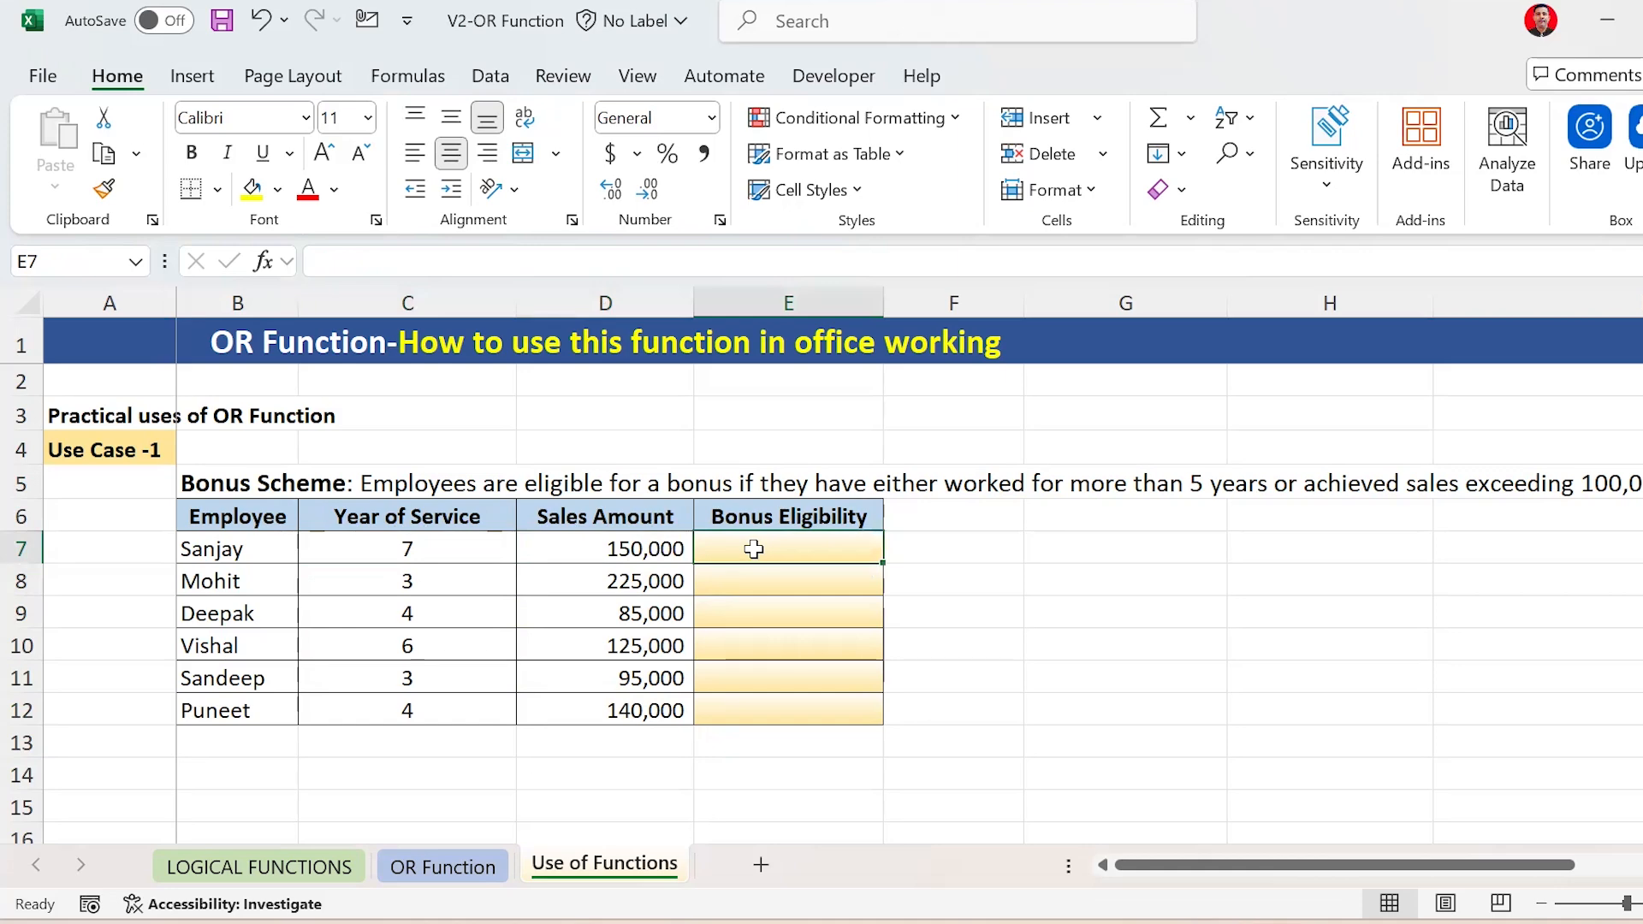
{"action": "key", "text": "Left"}
{"action": "key", "text": "Left"}
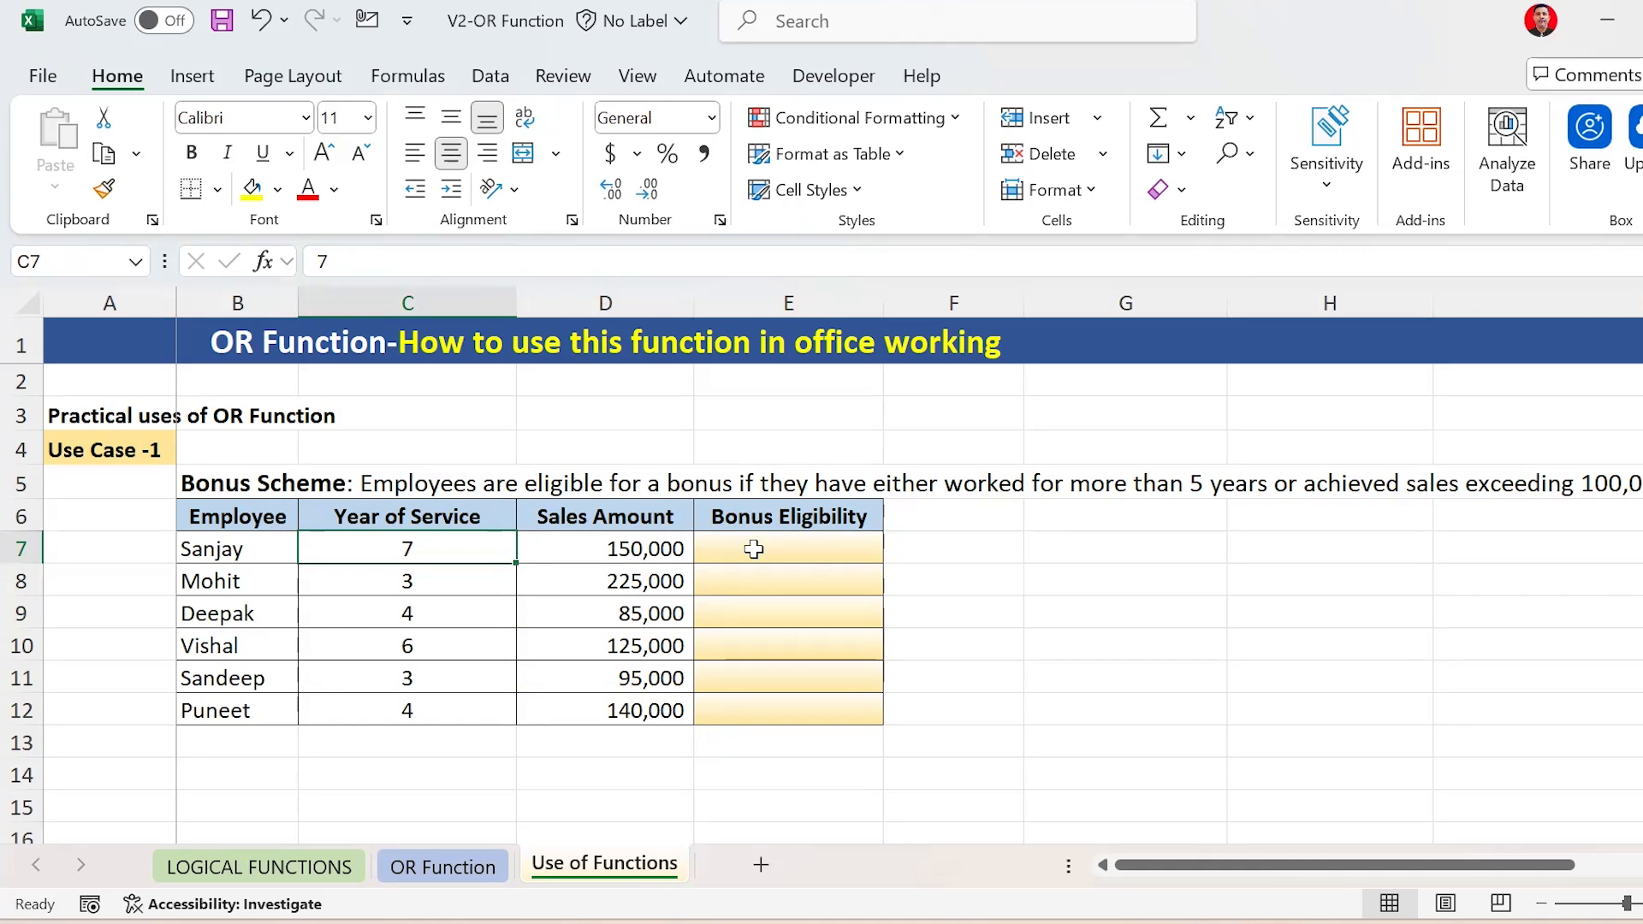
{"action": "key", "text": "Right"}
{"action": "key", "text": "Right"}
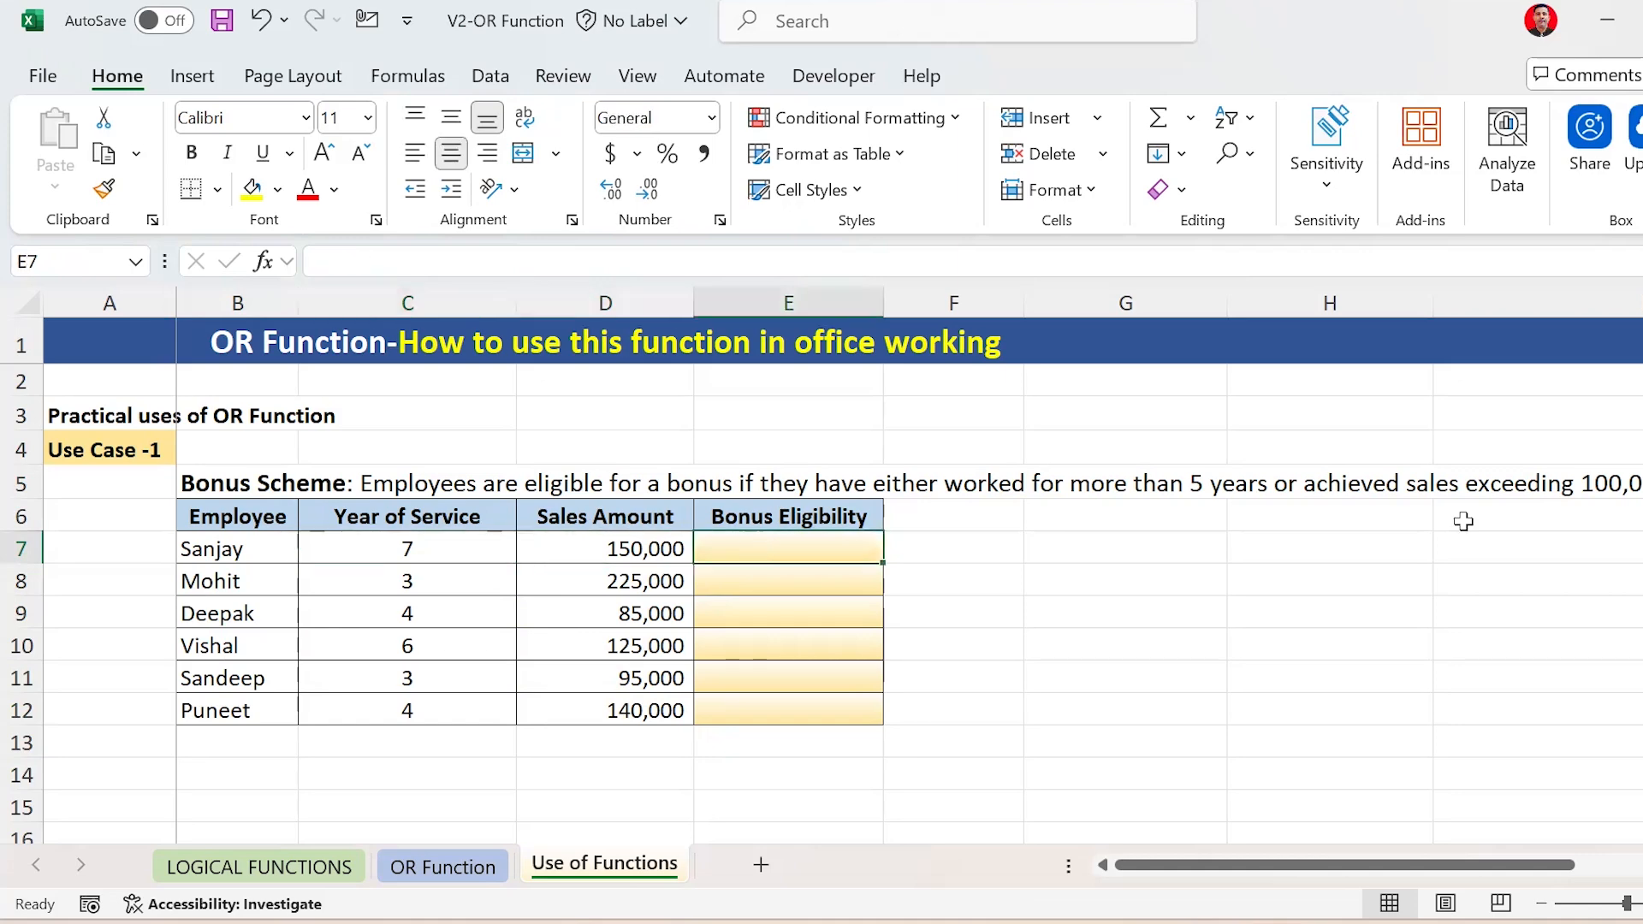
Enter the formula =OR(C7>5,D7>100000) in the first employee's Bonus Eligibility cell E7
{"action": "type", "text": "="}
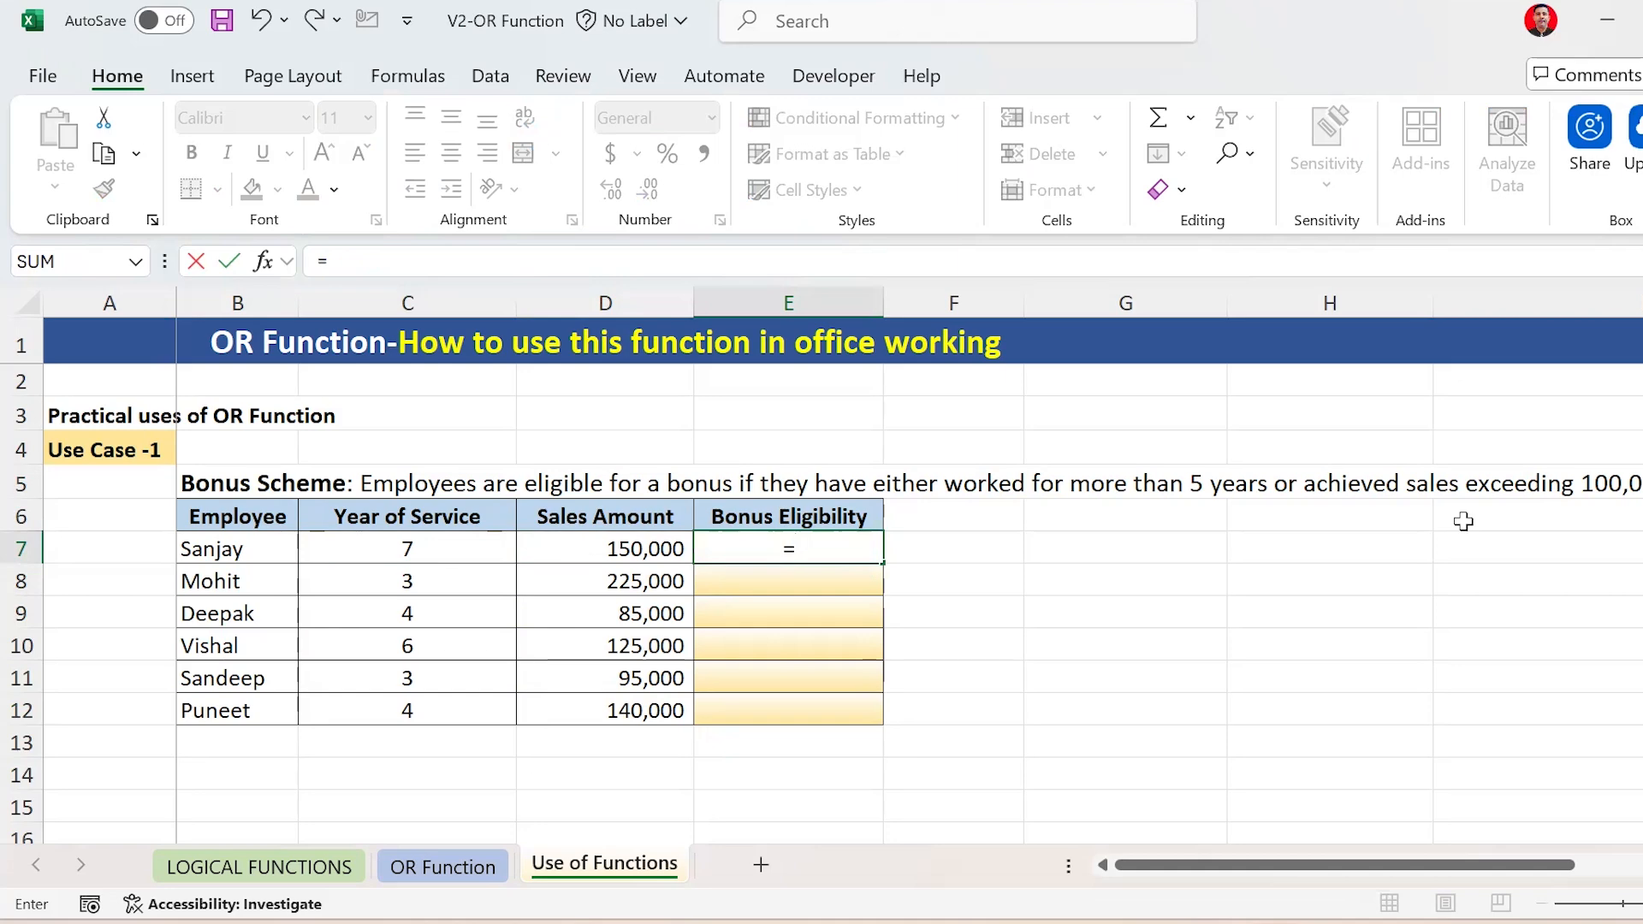
{"action": "type", "text": "or"}
{"action": "key", "text": "Tab"}
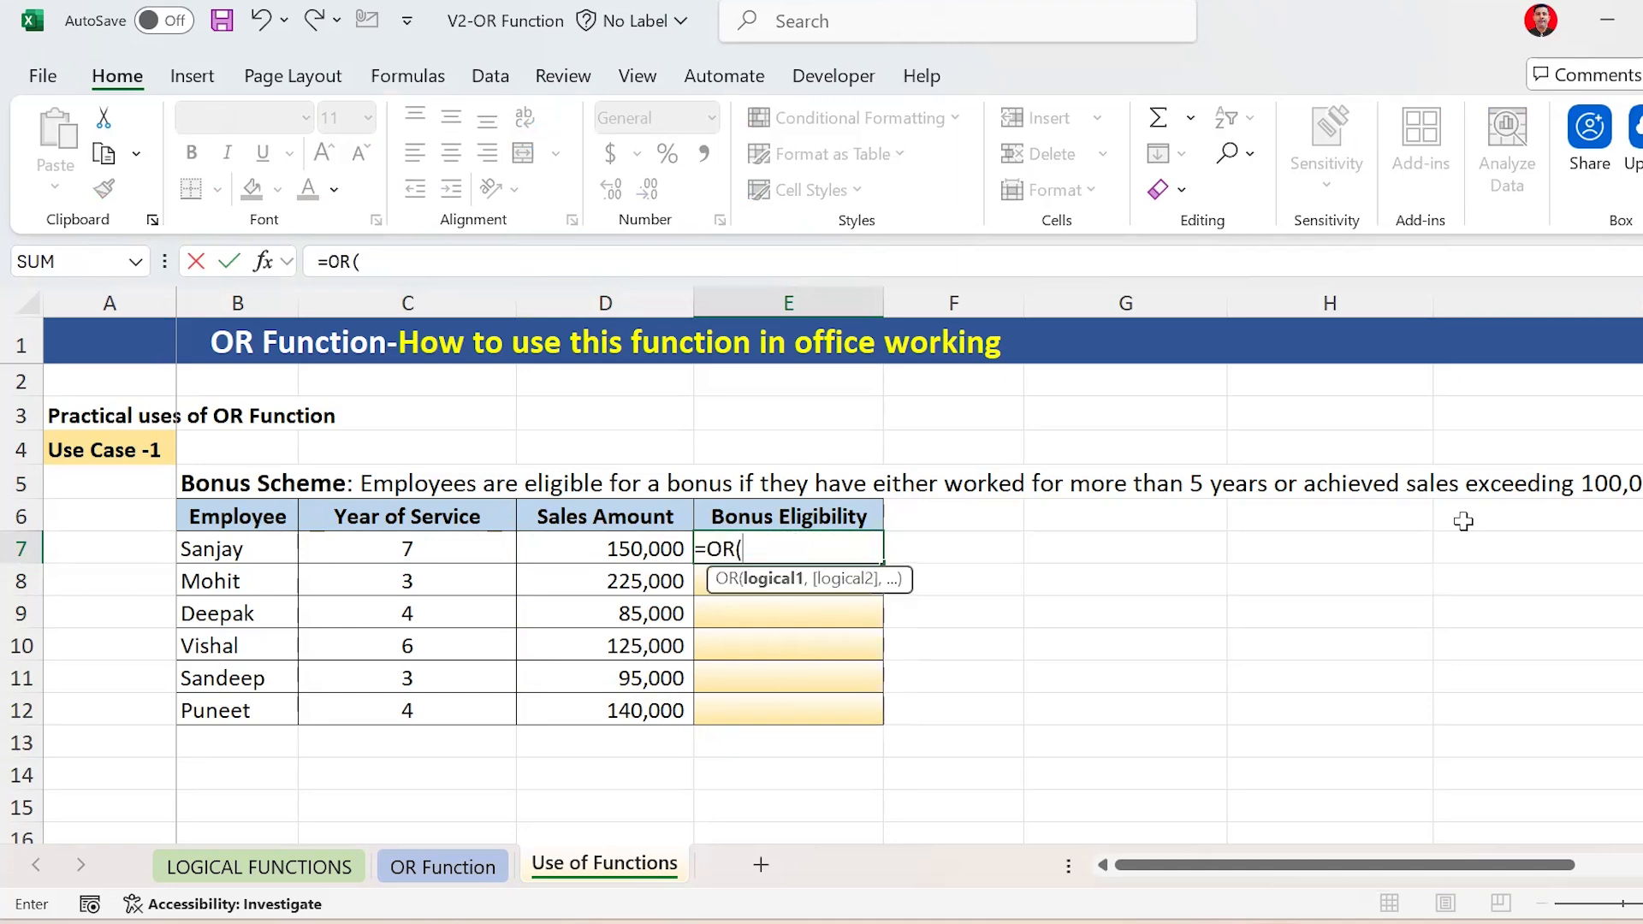
{"action": "key", "text": "Left"}
{"action": "key", "text": "Left"}
{"action": "type", "text": ">"}
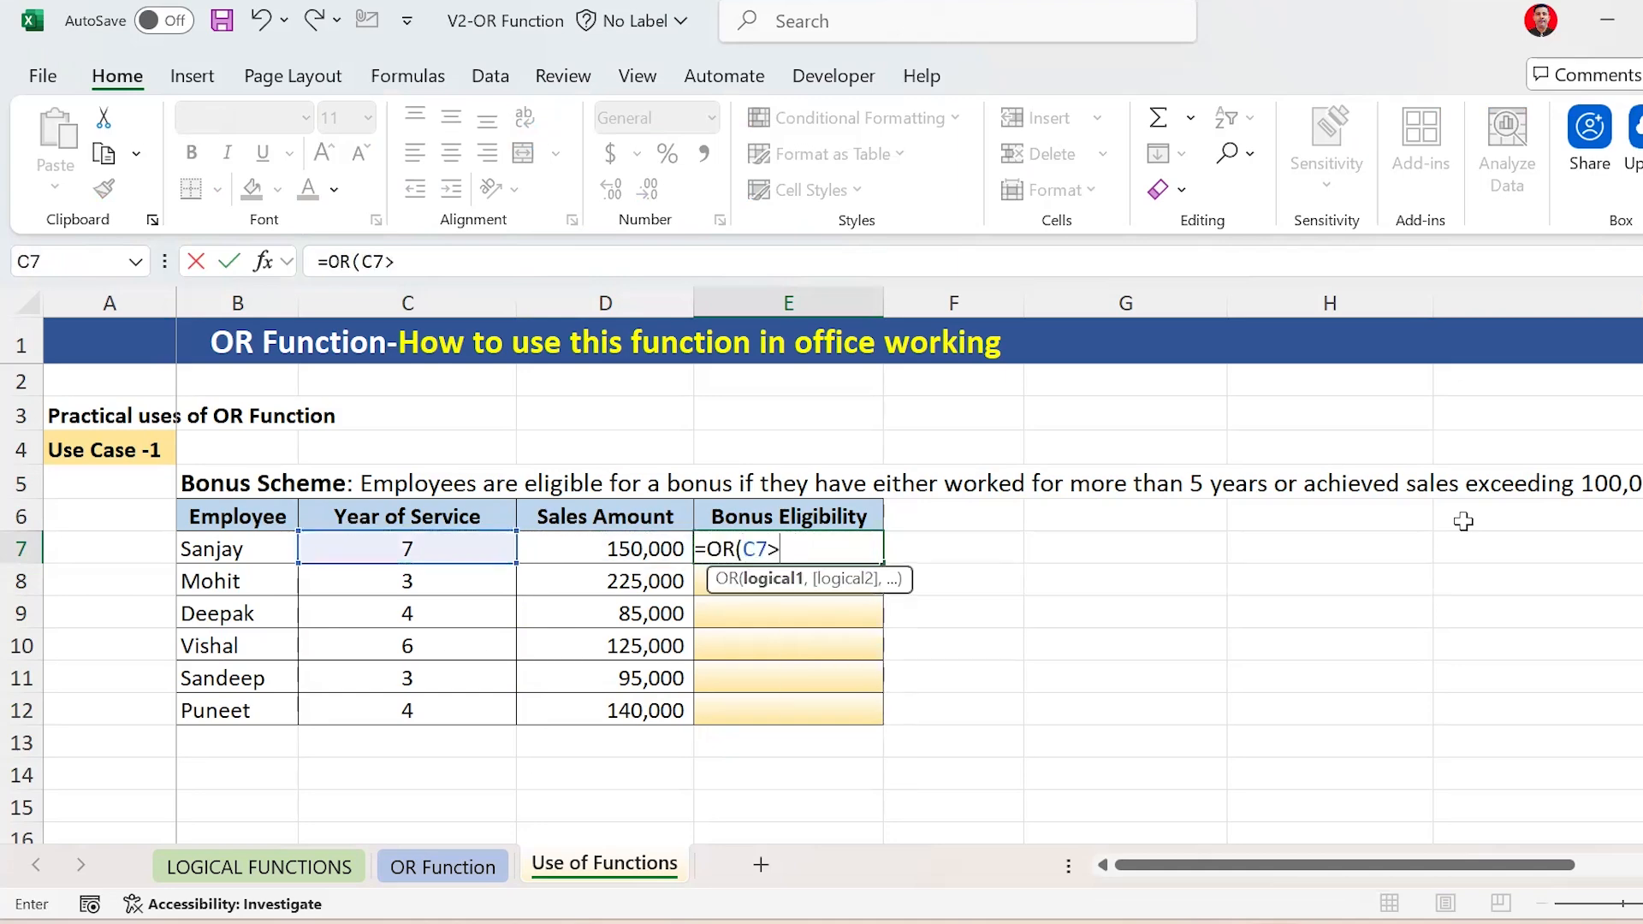
{"action": "type", "text": "5,"}
{"action": "key", "text": "Left"}
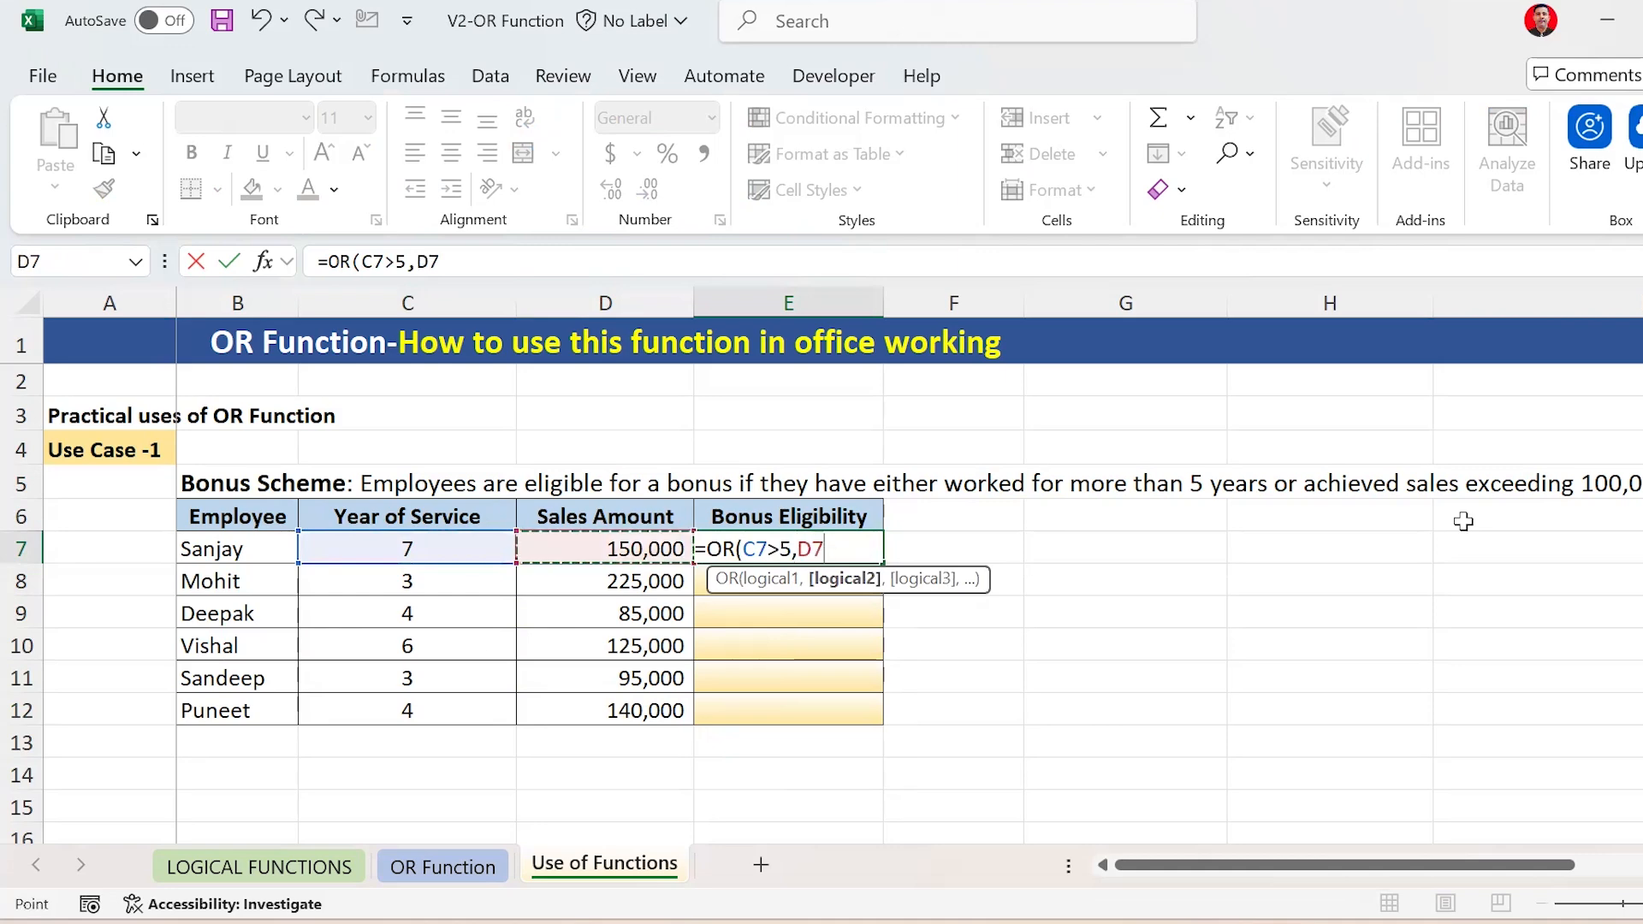
{"action": "type", "text": ">1"}
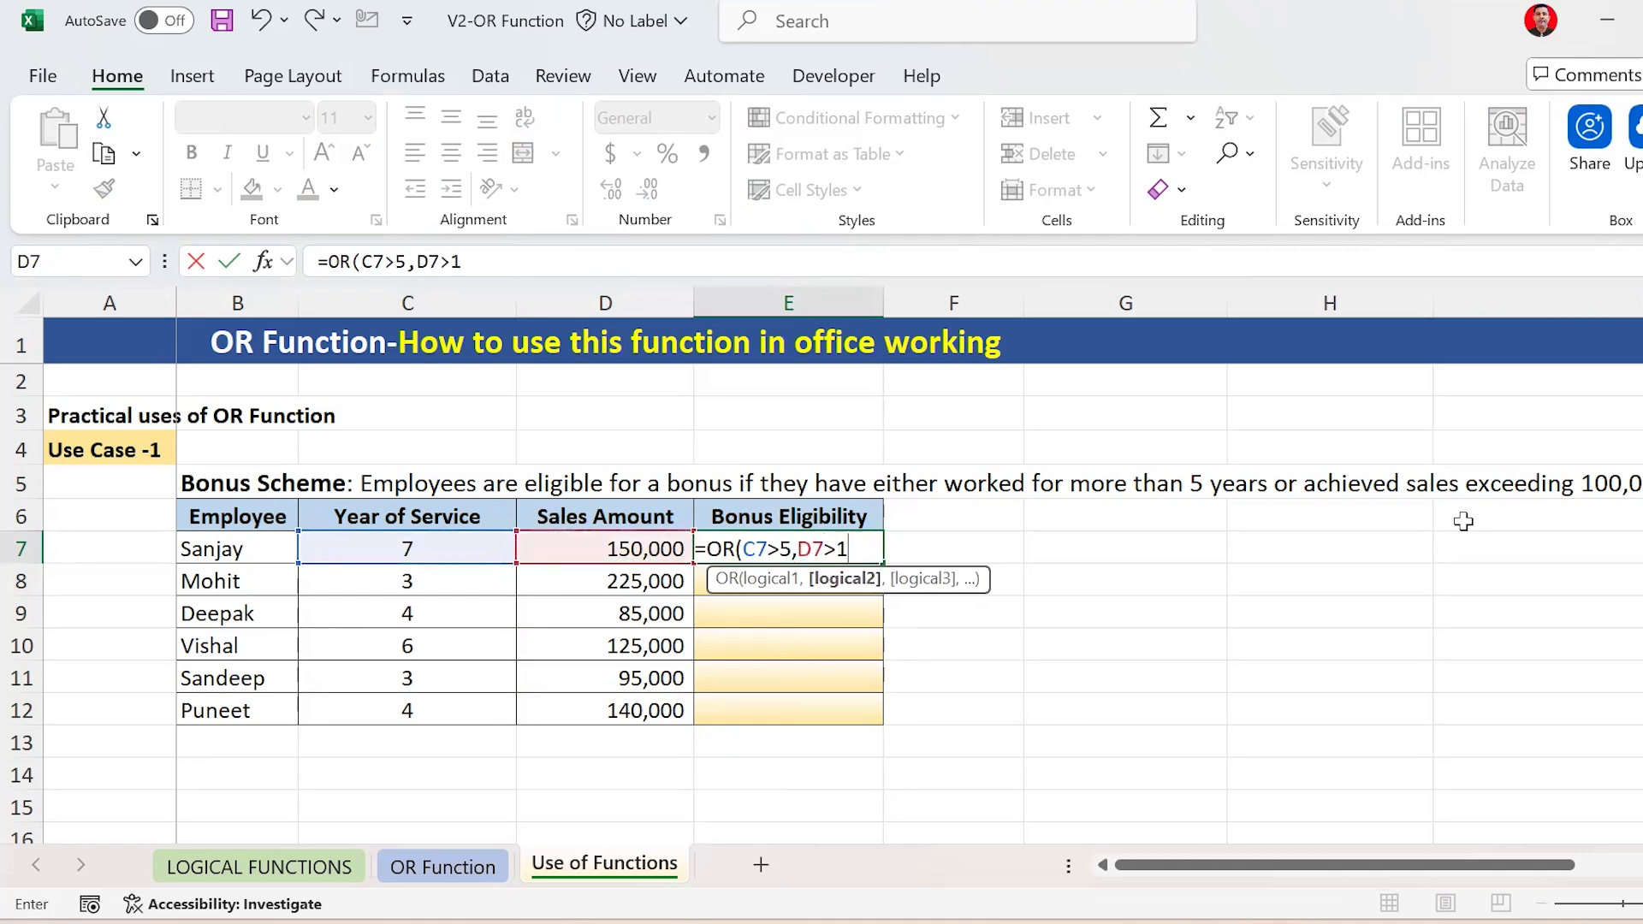
{"action": "type", "text": "00000"}
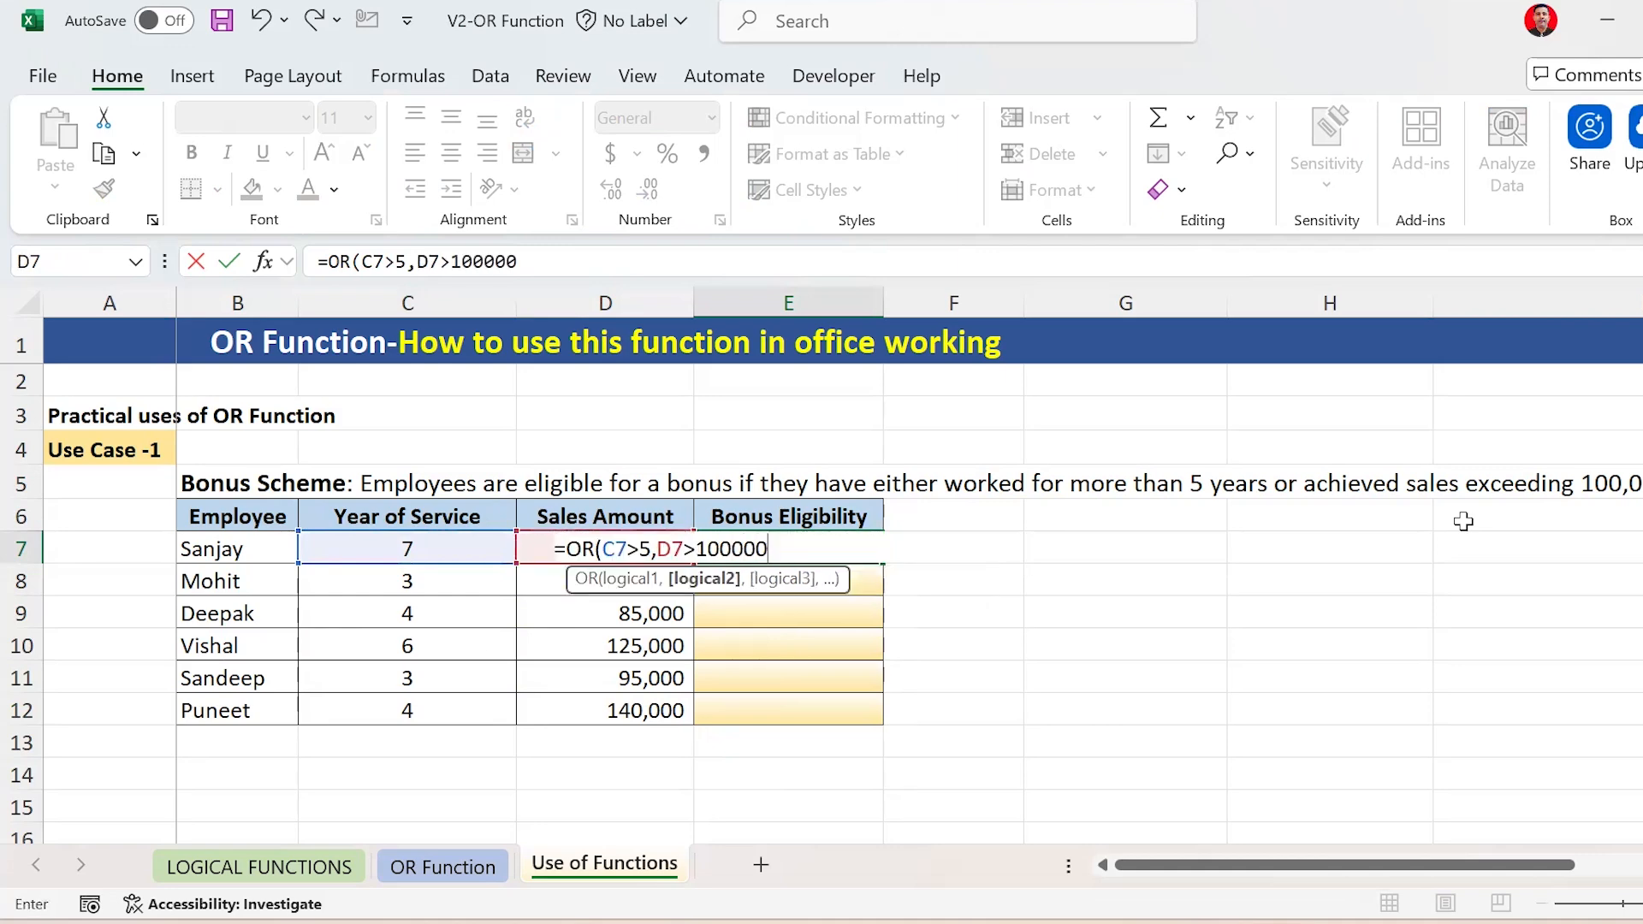
{"action": "type", "text": ")"}
{"action": "key", "text": "ctrl+Return"}
Copy the OR formula from E7, review its inputs in C7:D7, and paste it into E8
{"action": "key", "text": "ctrl+c"}
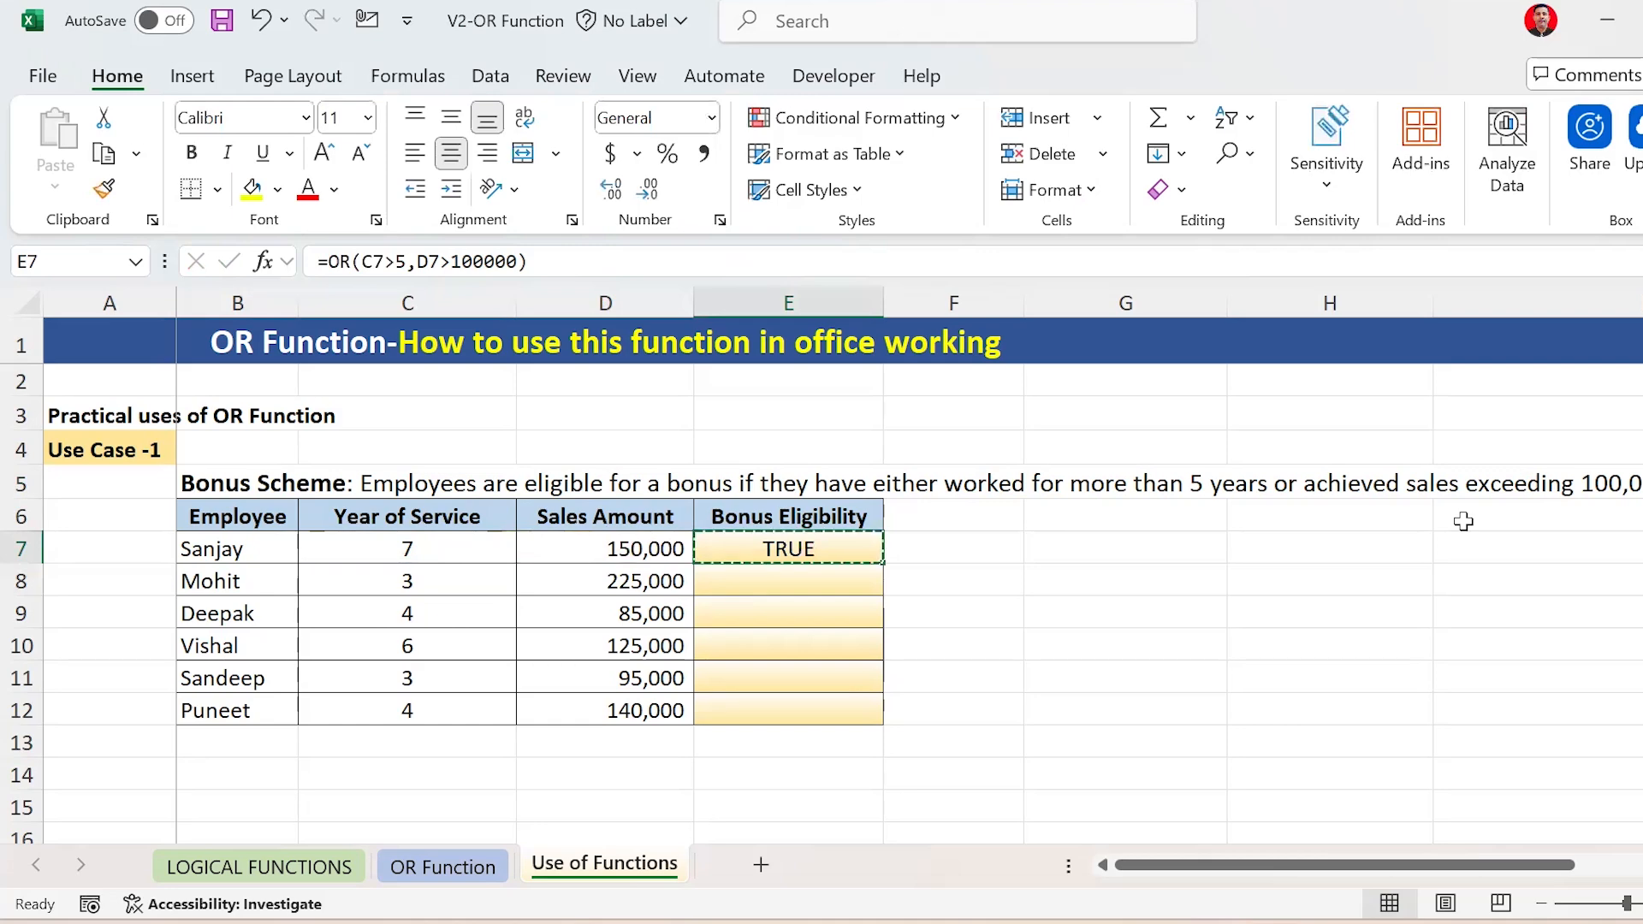
{"action": "key", "text": "Left"}
{"action": "key", "text": "Left"}
{"action": "key", "text": "shift+Right"}
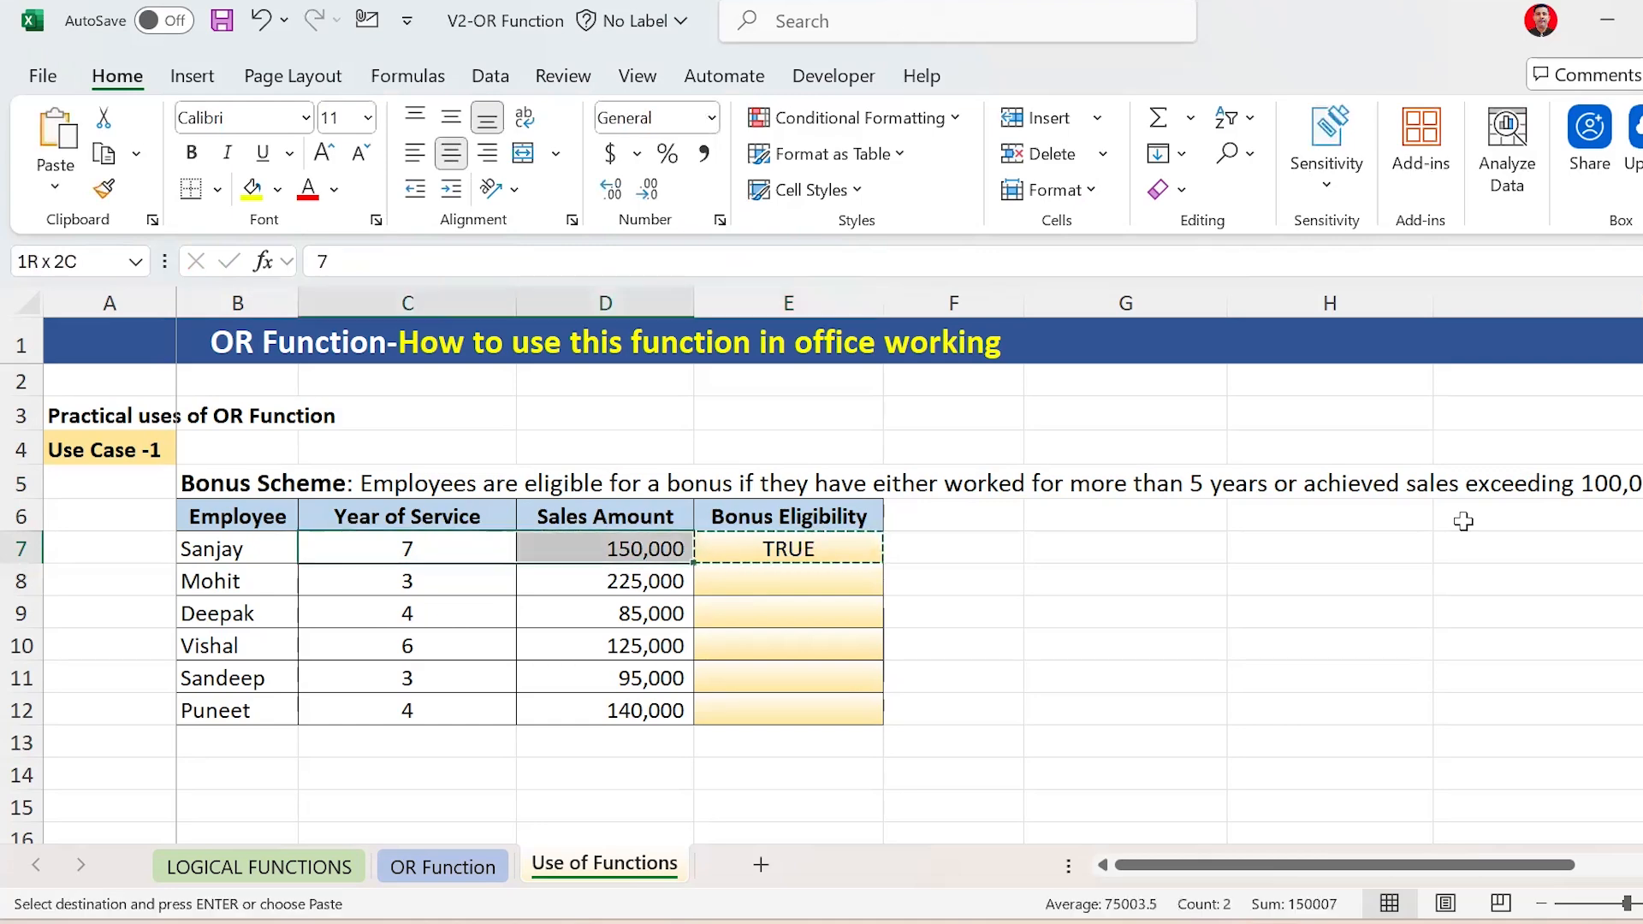
{"action": "key", "text": "Right"}
{"action": "key", "text": "Right"}
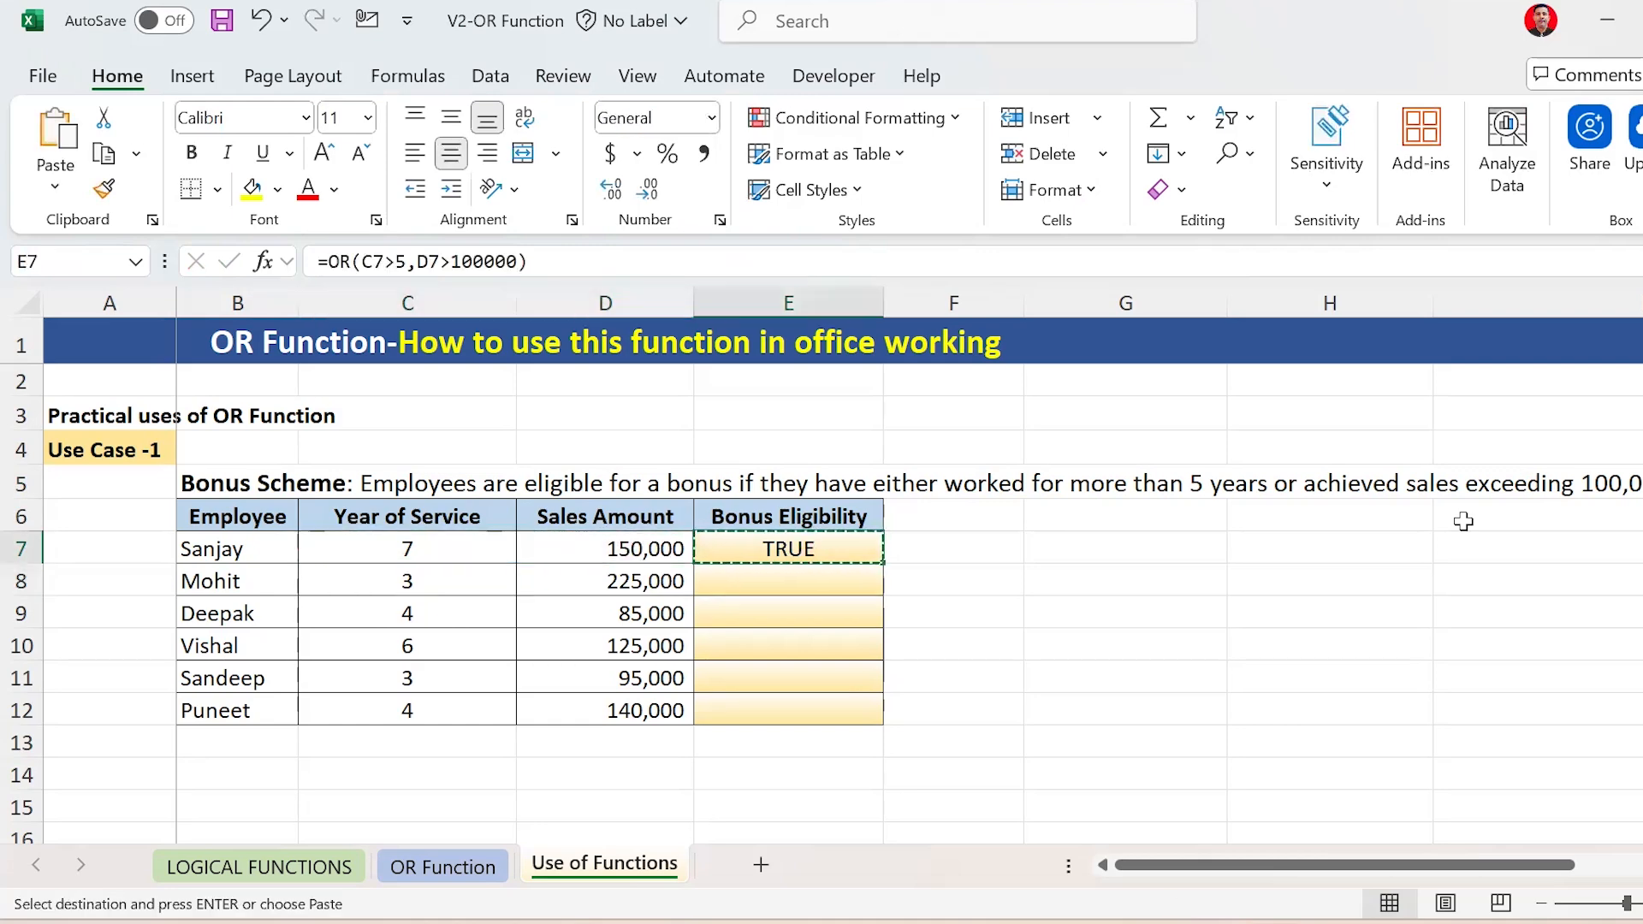
{"action": "key", "text": "Down"}
{"action": "key", "text": "Return"}
Check the second employee's Year of Service in C8 and Sales Amount in D8 against the bonus rule
{"action": "key", "text": "Left"}
{"action": "key", "text": "Left"}
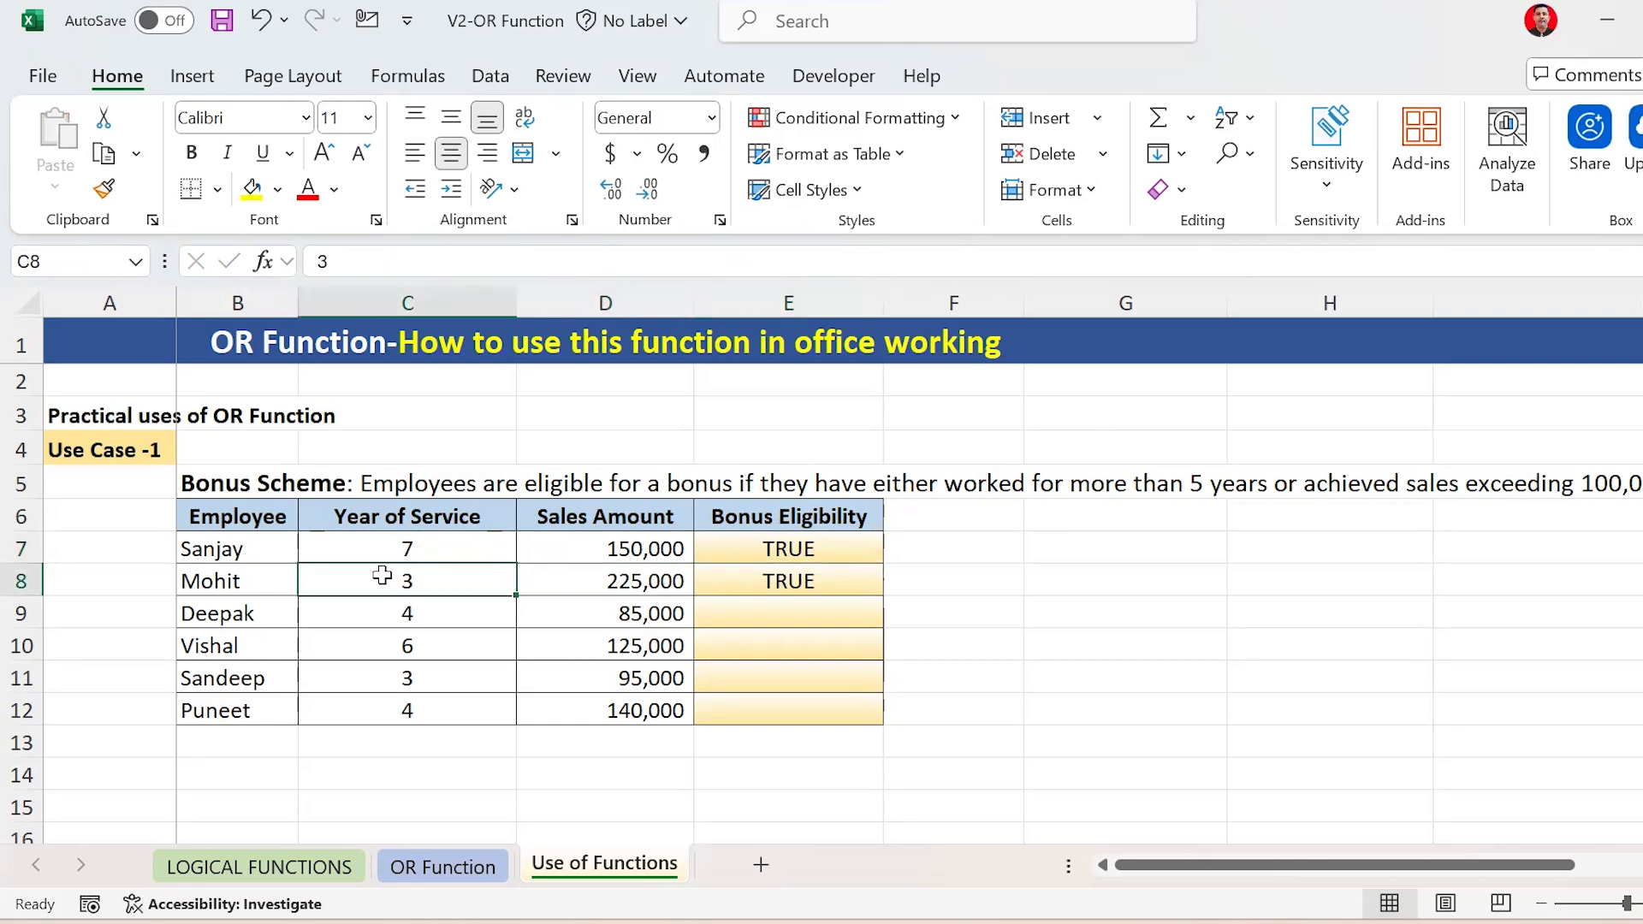
{"action": "left_click", "coordinate": [650, 590]}
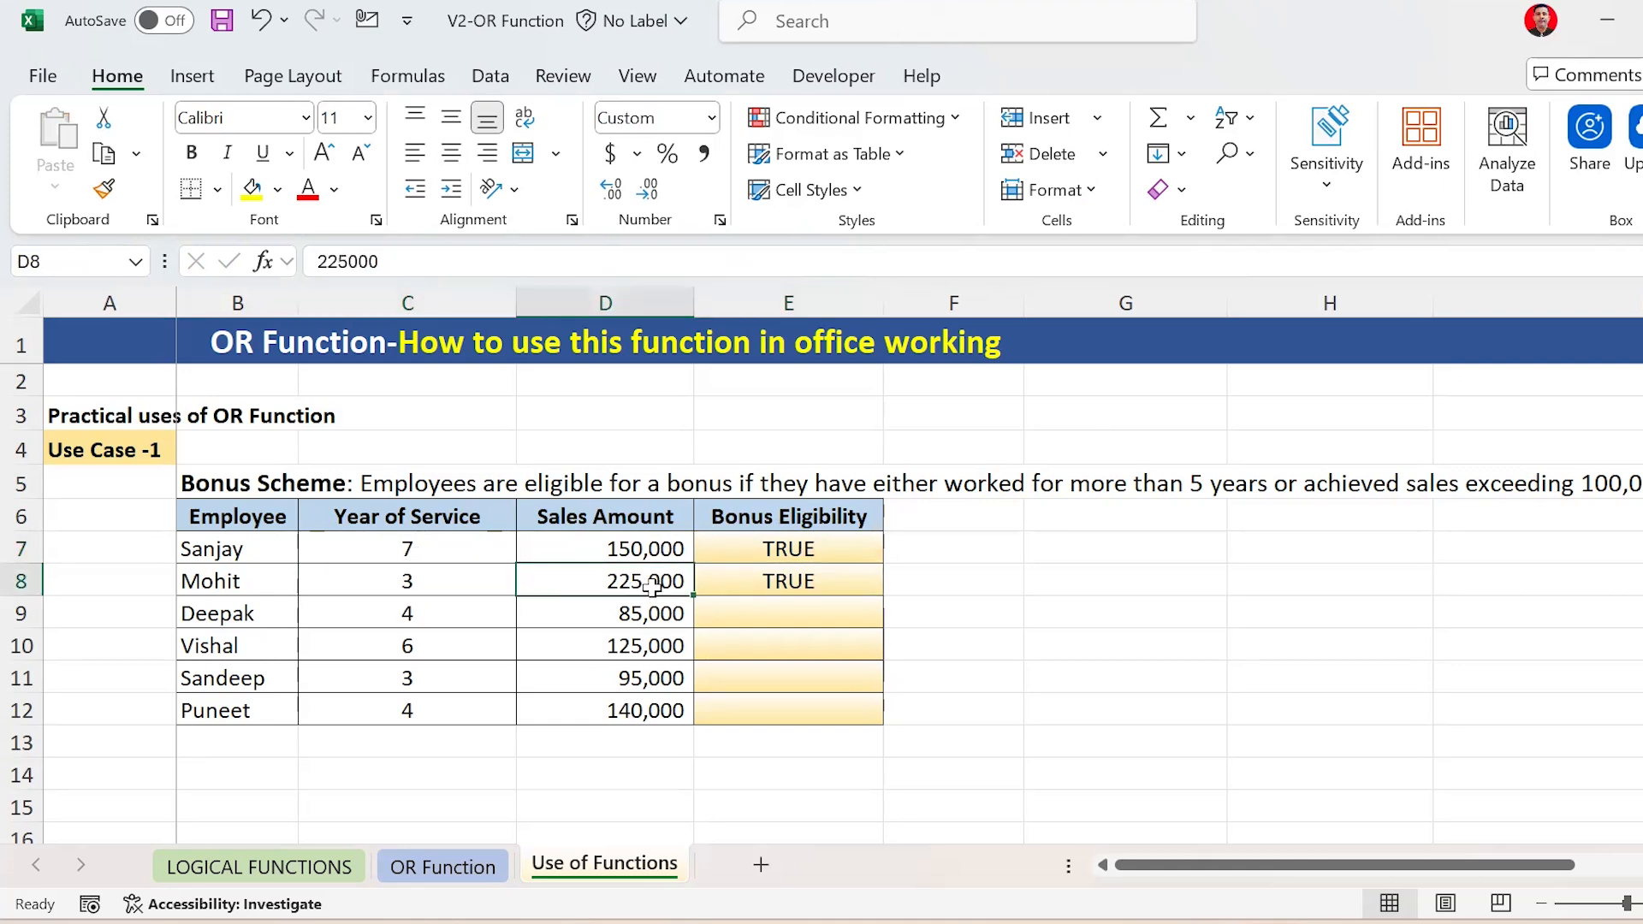
Copy the Bonus Eligibility formula from E8 into E9 for the third employee
{"action": "left_click", "coordinate": [833, 582]}
{"action": "key", "text": "ctrl+c"}
{"action": "key", "text": "Down"}
{"action": "key", "text": "Return"}
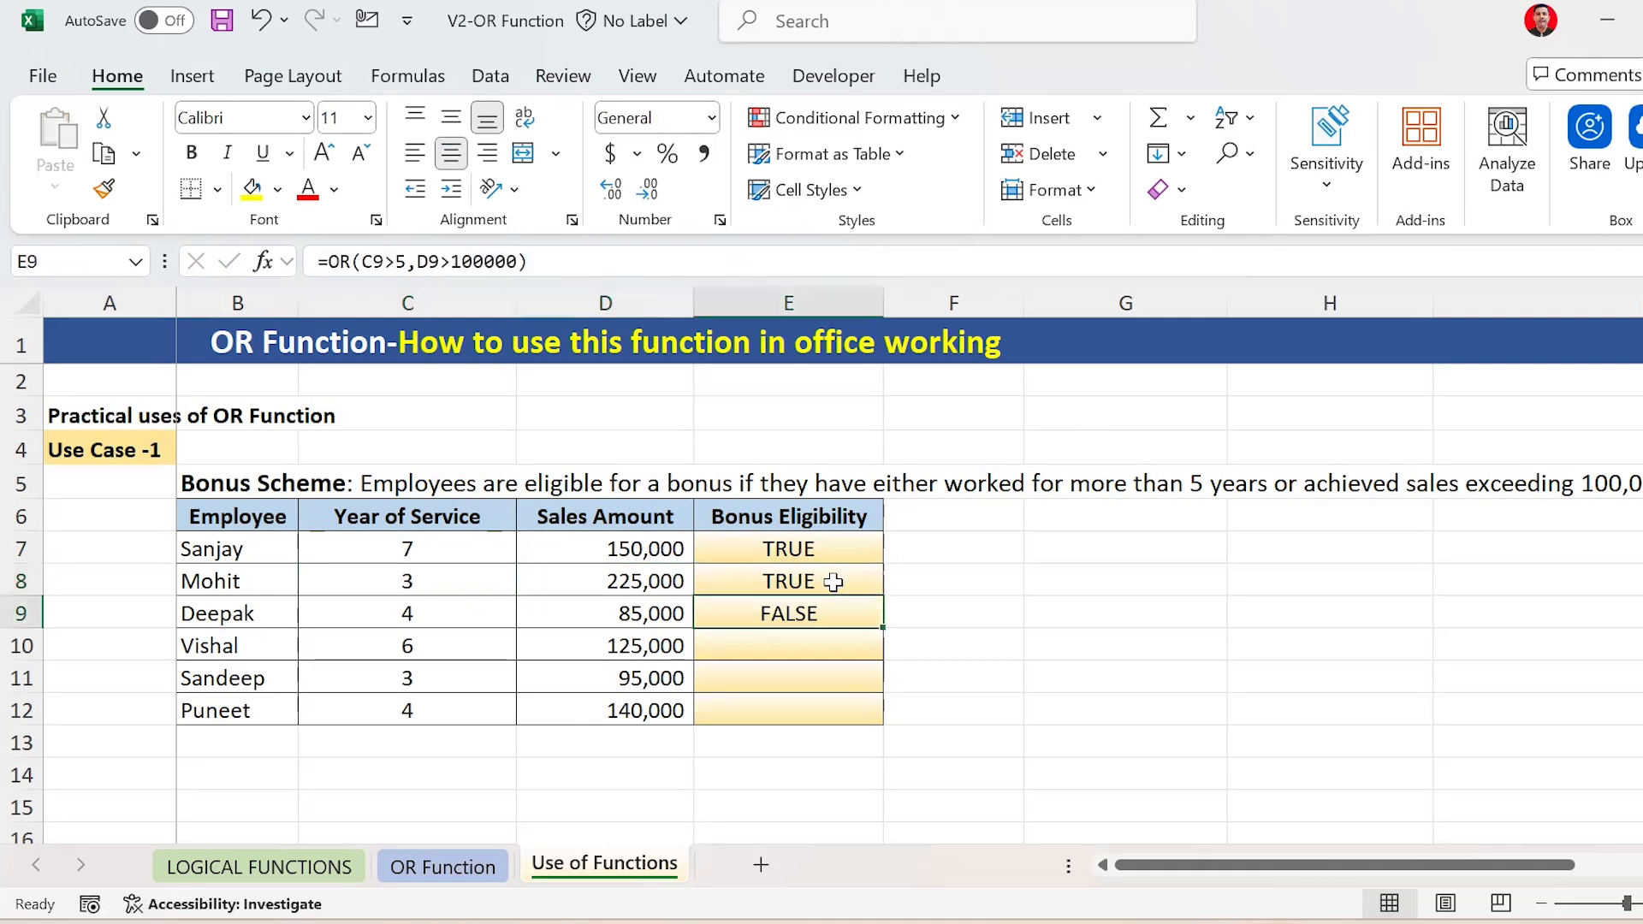
Check the third employee's Year of Service in C9 and Sales Amount in D9 against the result in E9
{"action": "key", "text": "Left"}
{"action": "key", "text": "Left"}
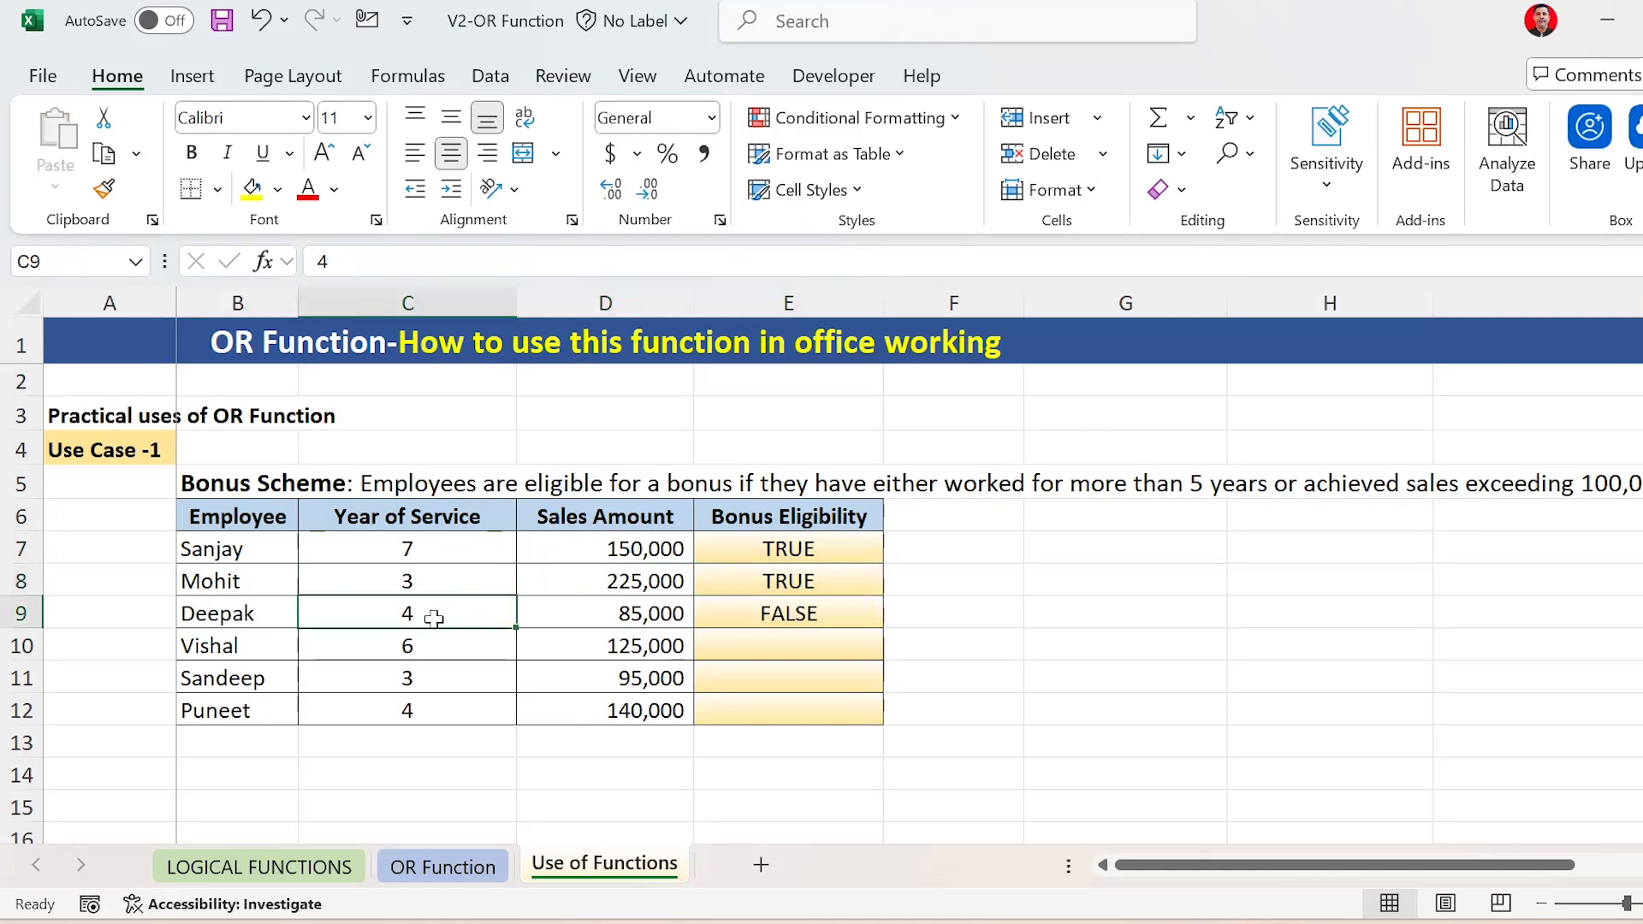
{"action": "left_click", "coordinate": [631, 616]}
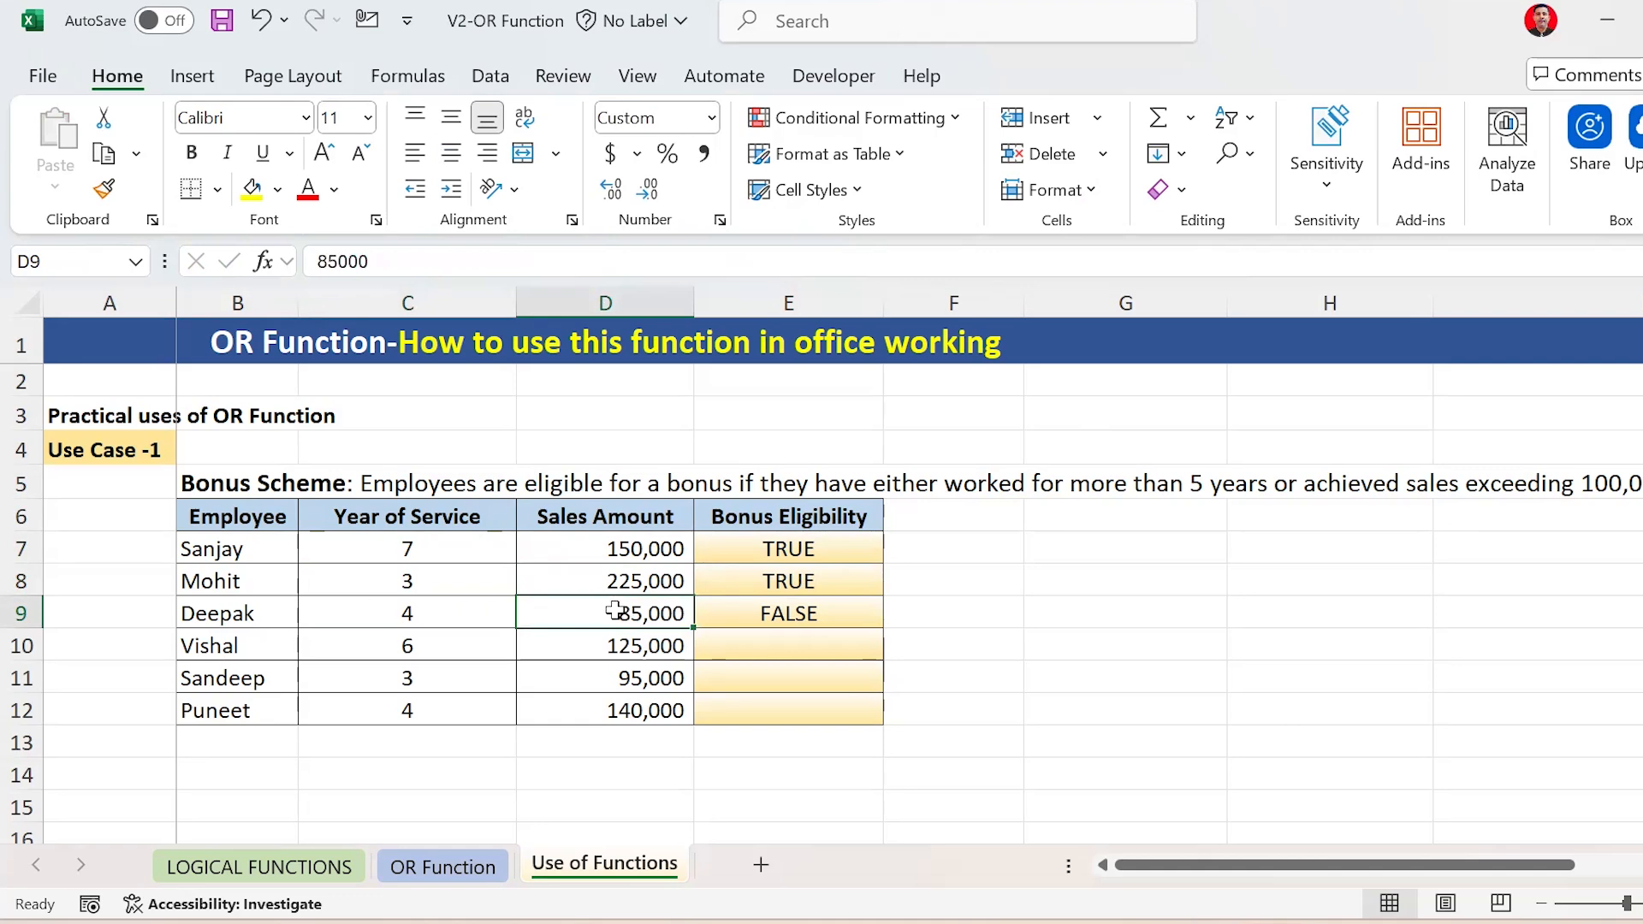
{"action": "left_click", "coordinate": [803, 613]}
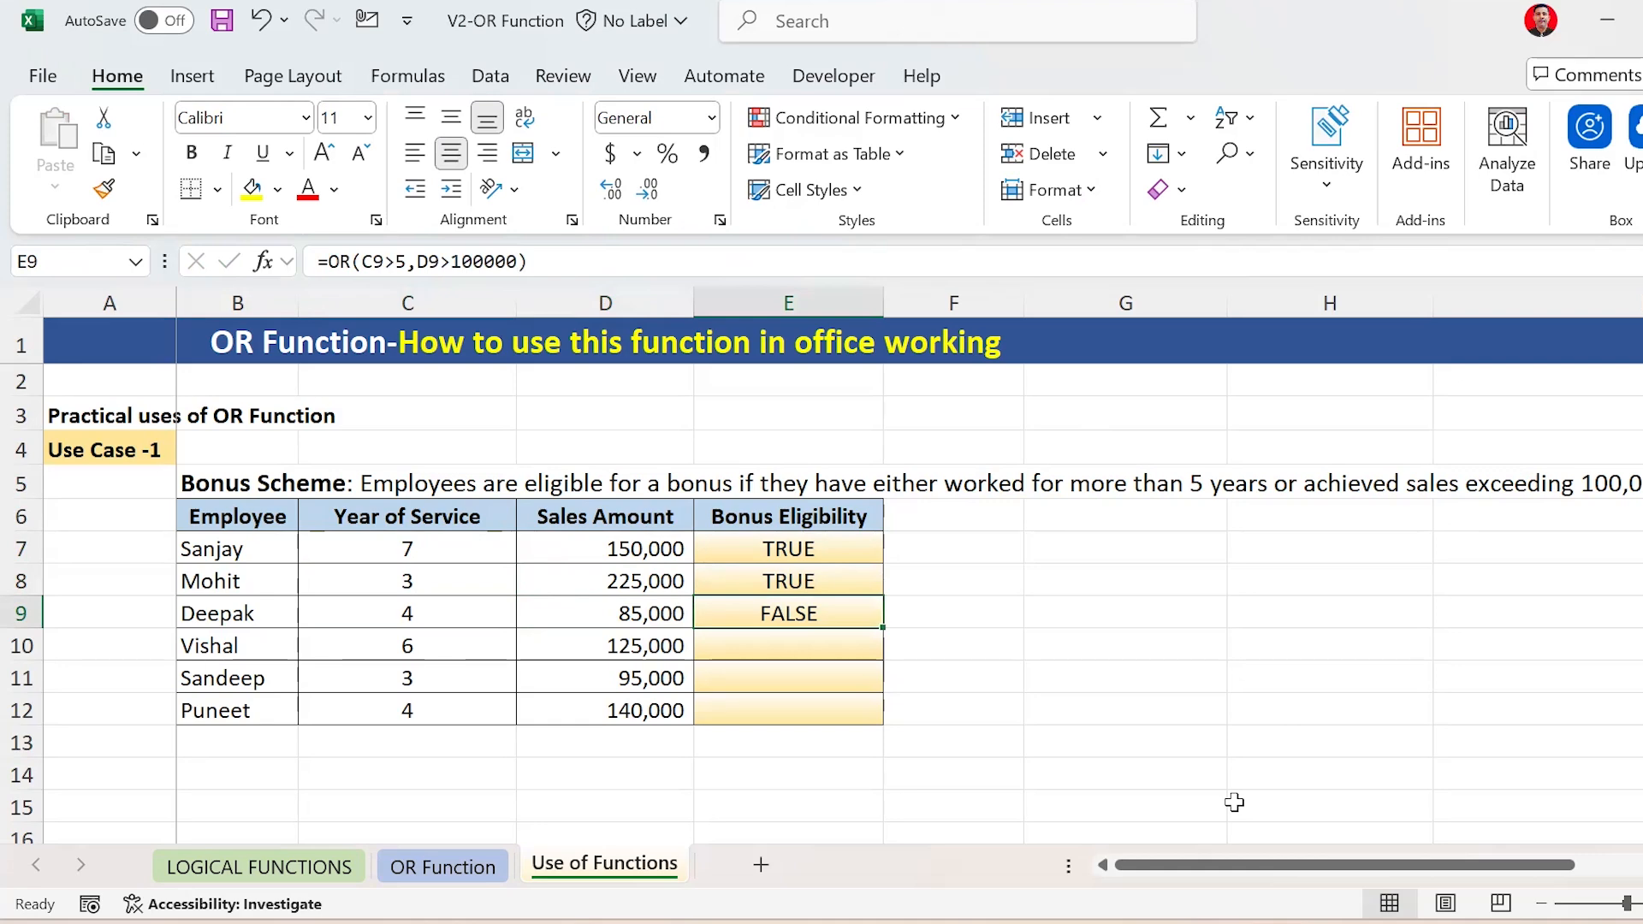
Copy the Bonus Eligibility formula from E9 into E10:E12 for the remaining employees
{"action": "key", "text": "ctrl+c"}
{"action": "key", "text": "Down"}
{"action": "key", "text": "shift+Down"}
{"action": "key", "text": "shift+Down"}
{"action": "key", "text": "Return"}
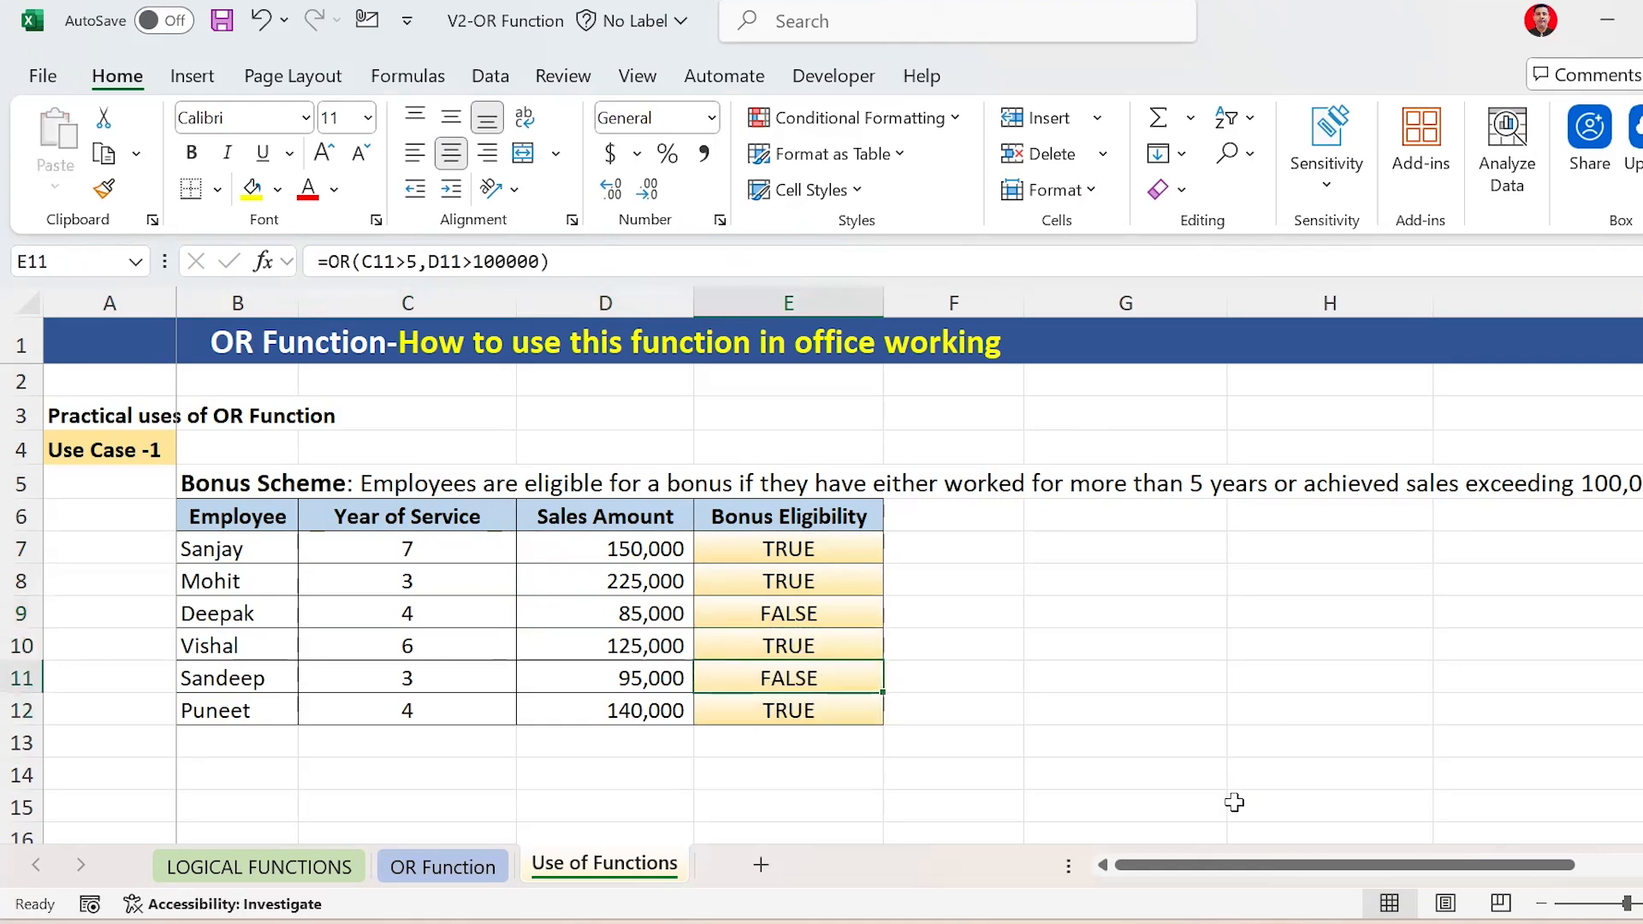
Review the Bonus Eligibility results in E7:E12 along with the Year of Service and Sales Amount columns
{"action": "key", "text": "Up"}
{"action": "key", "text": "Up"}
{"action": "key", "text": "Up"}
{"action": "key", "text": "Up"}
{"action": "key", "text": "Up"}
{"action": "key", "text": "Left"}
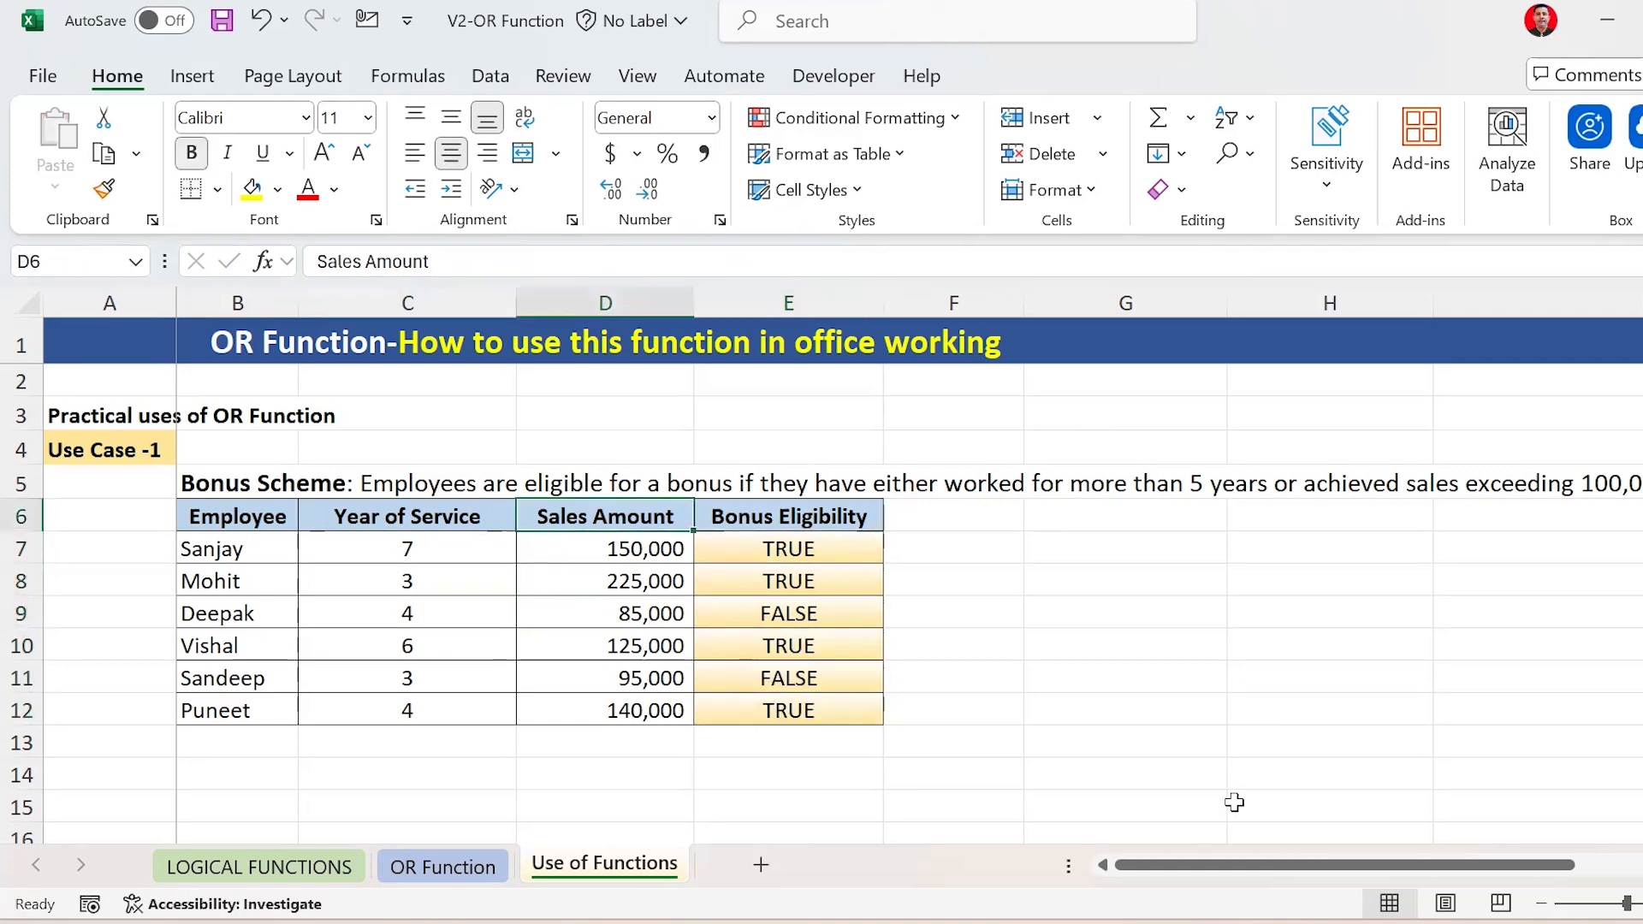
{"action": "key", "text": "Right"}
{"action": "key", "text": "Down"}
{"action": "key", "text": "ctrl+shift+Down"}
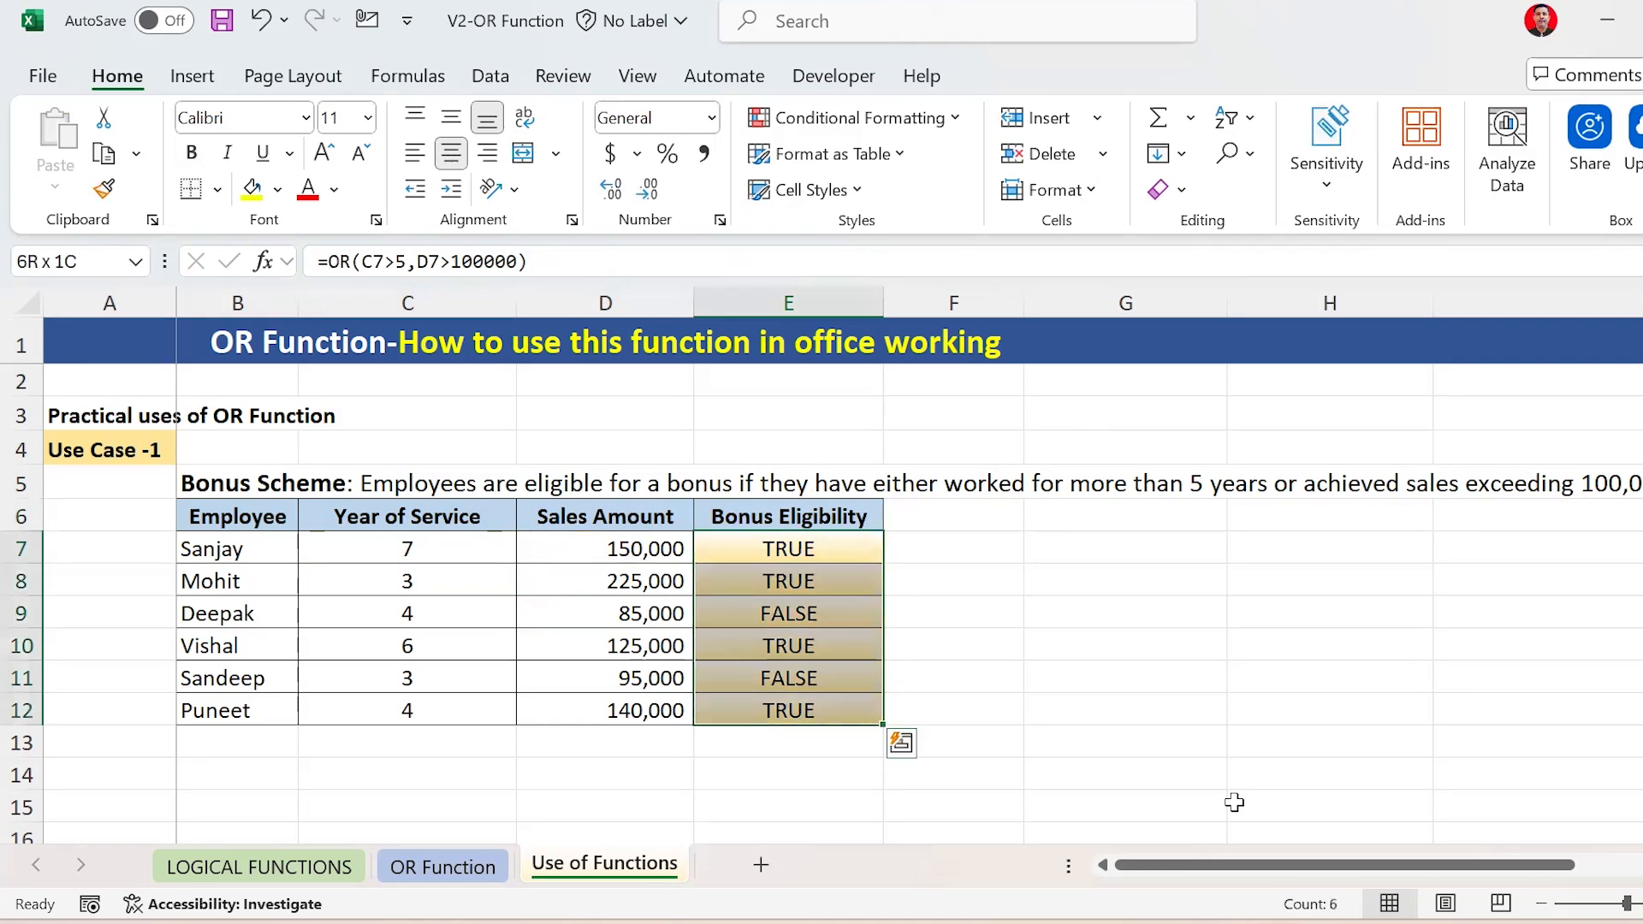
{"action": "key", "text": "Up"}
{"action": "key", "text": "Left"}
{"action": "key", "text": "Left"}
{"action": "key", "text": "Left"}
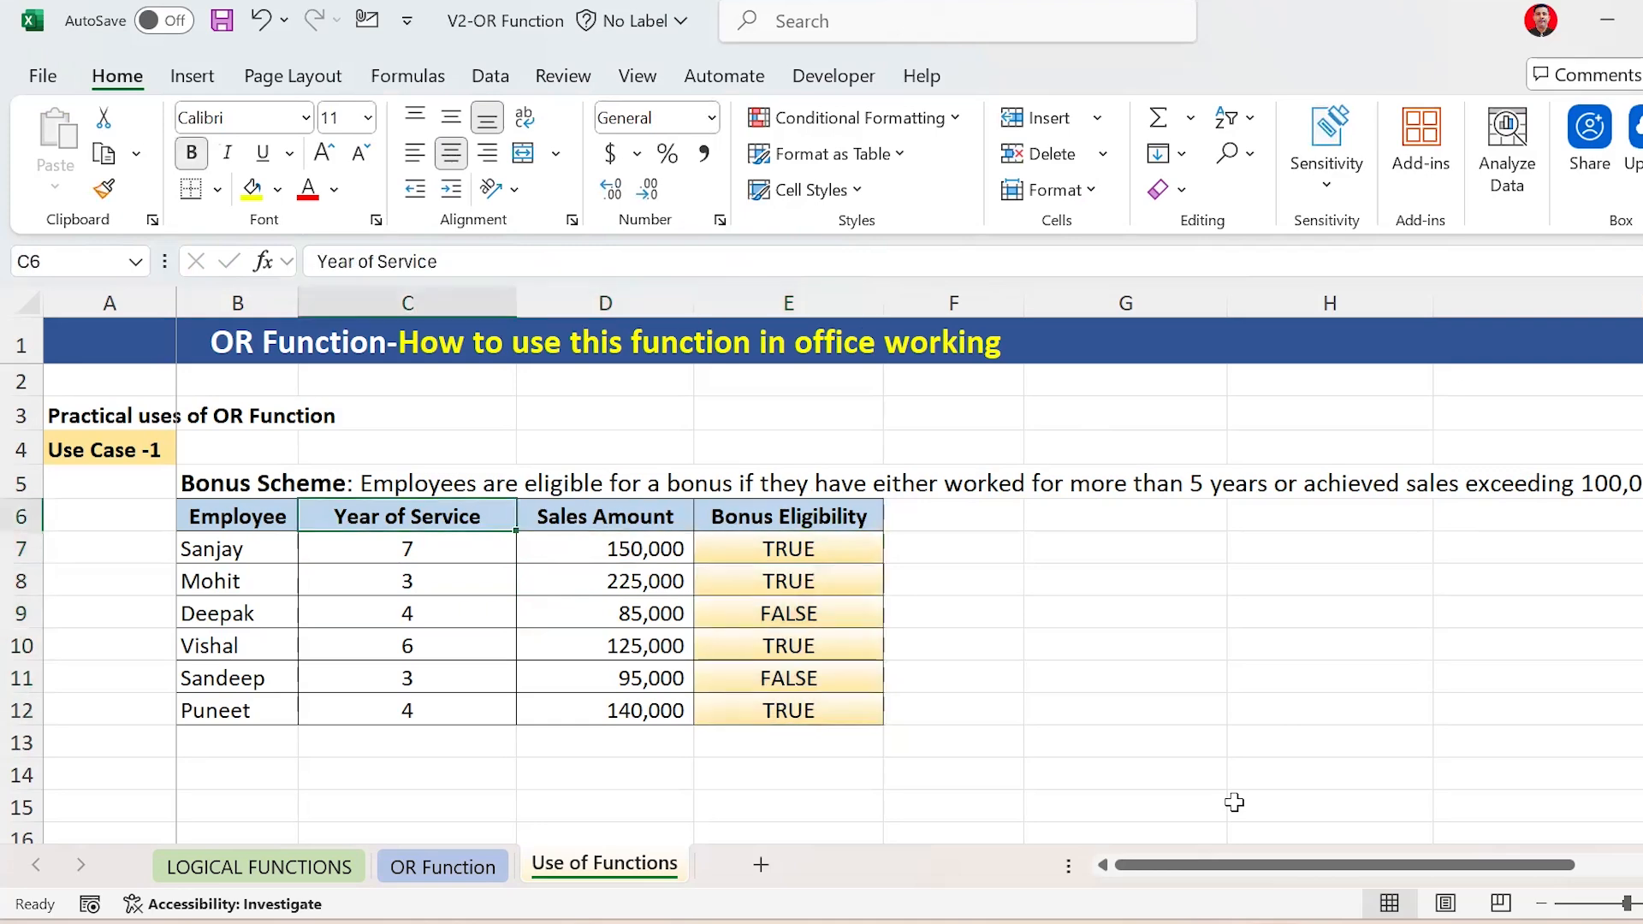
{"action": "key", "text": "ctrl+Right"}
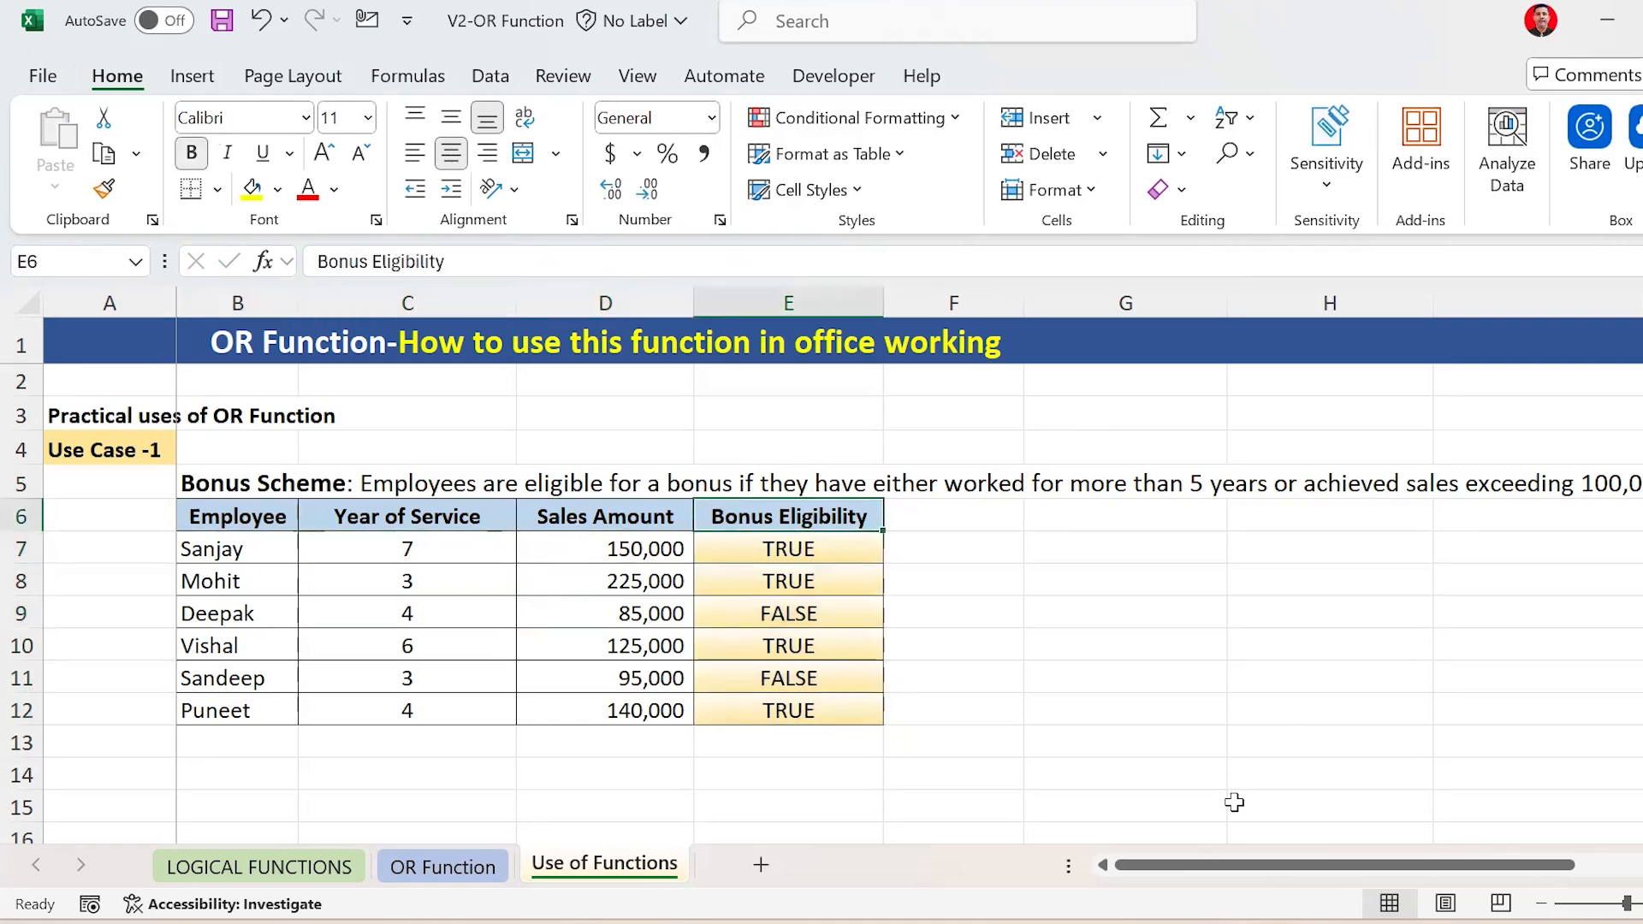
{"action": "key", "text": "Left"}
{"action": "key", "text": "Left"}
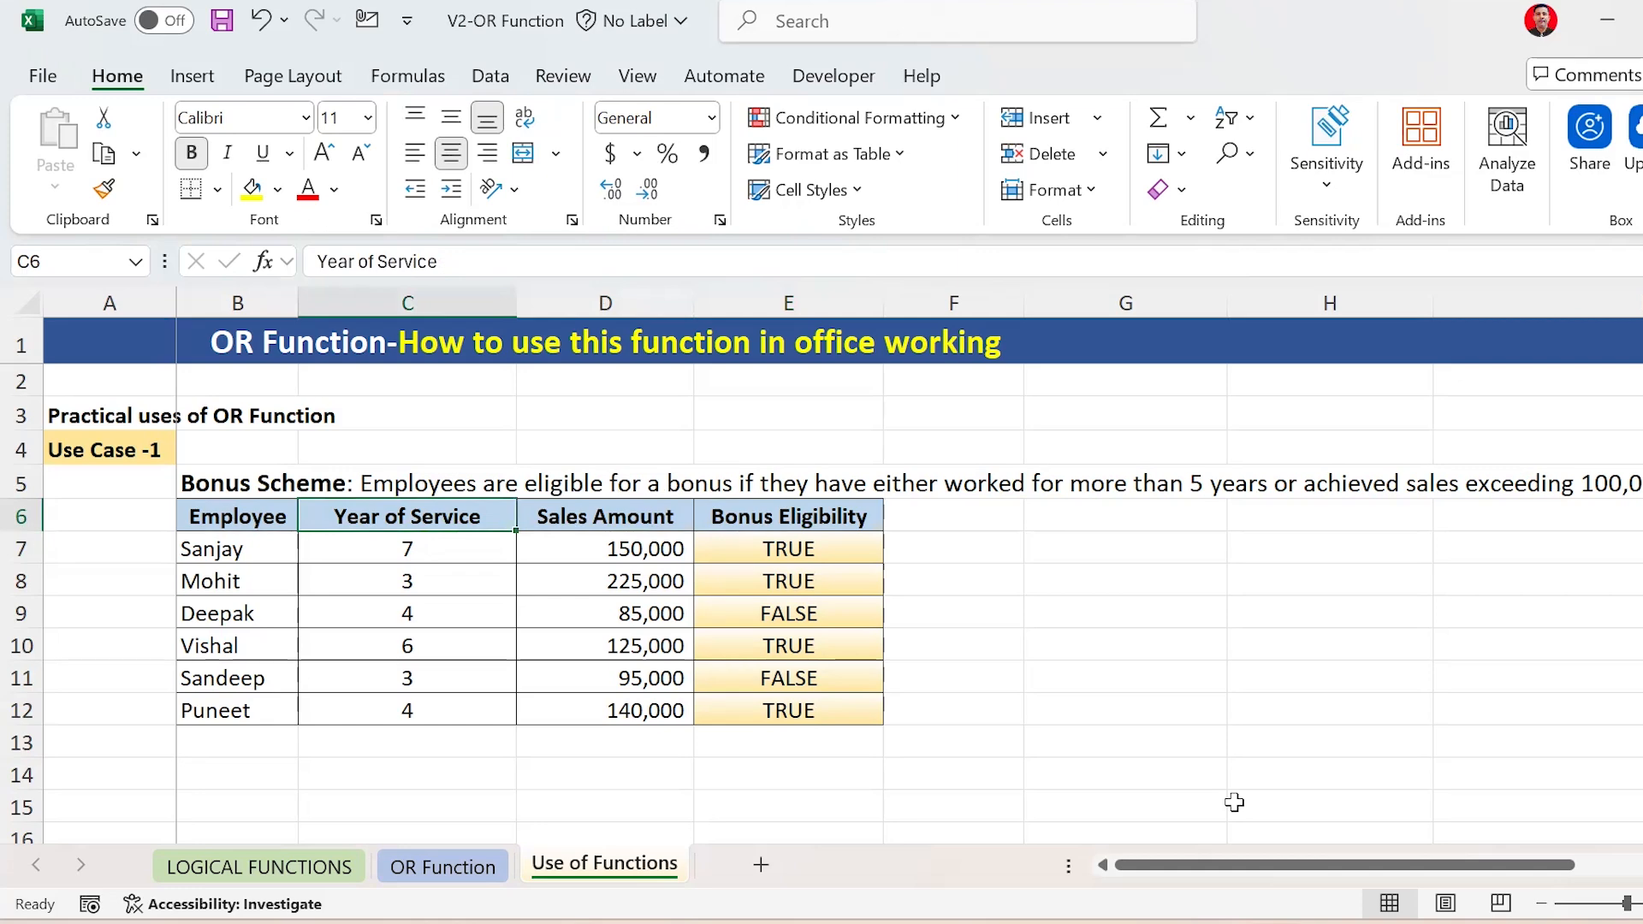
Try to add filters to the bonus table from its Year of Service header
{"action": "key", "text": "ctrl+shift+l"}
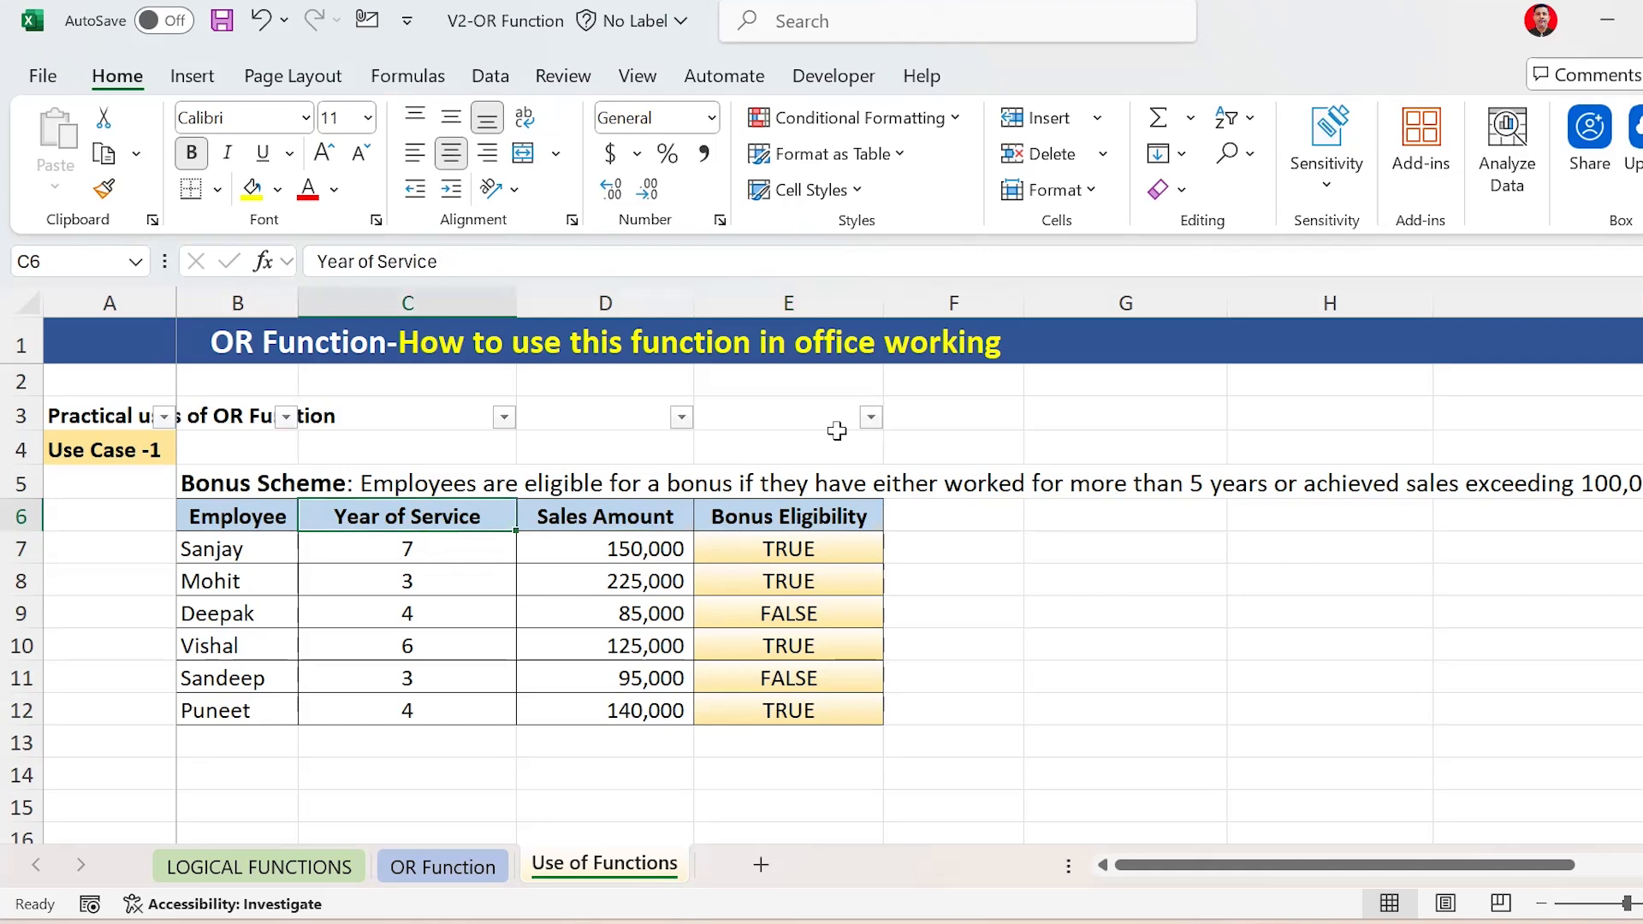
{"action": "key", "text": "ctrl+shift+l"}
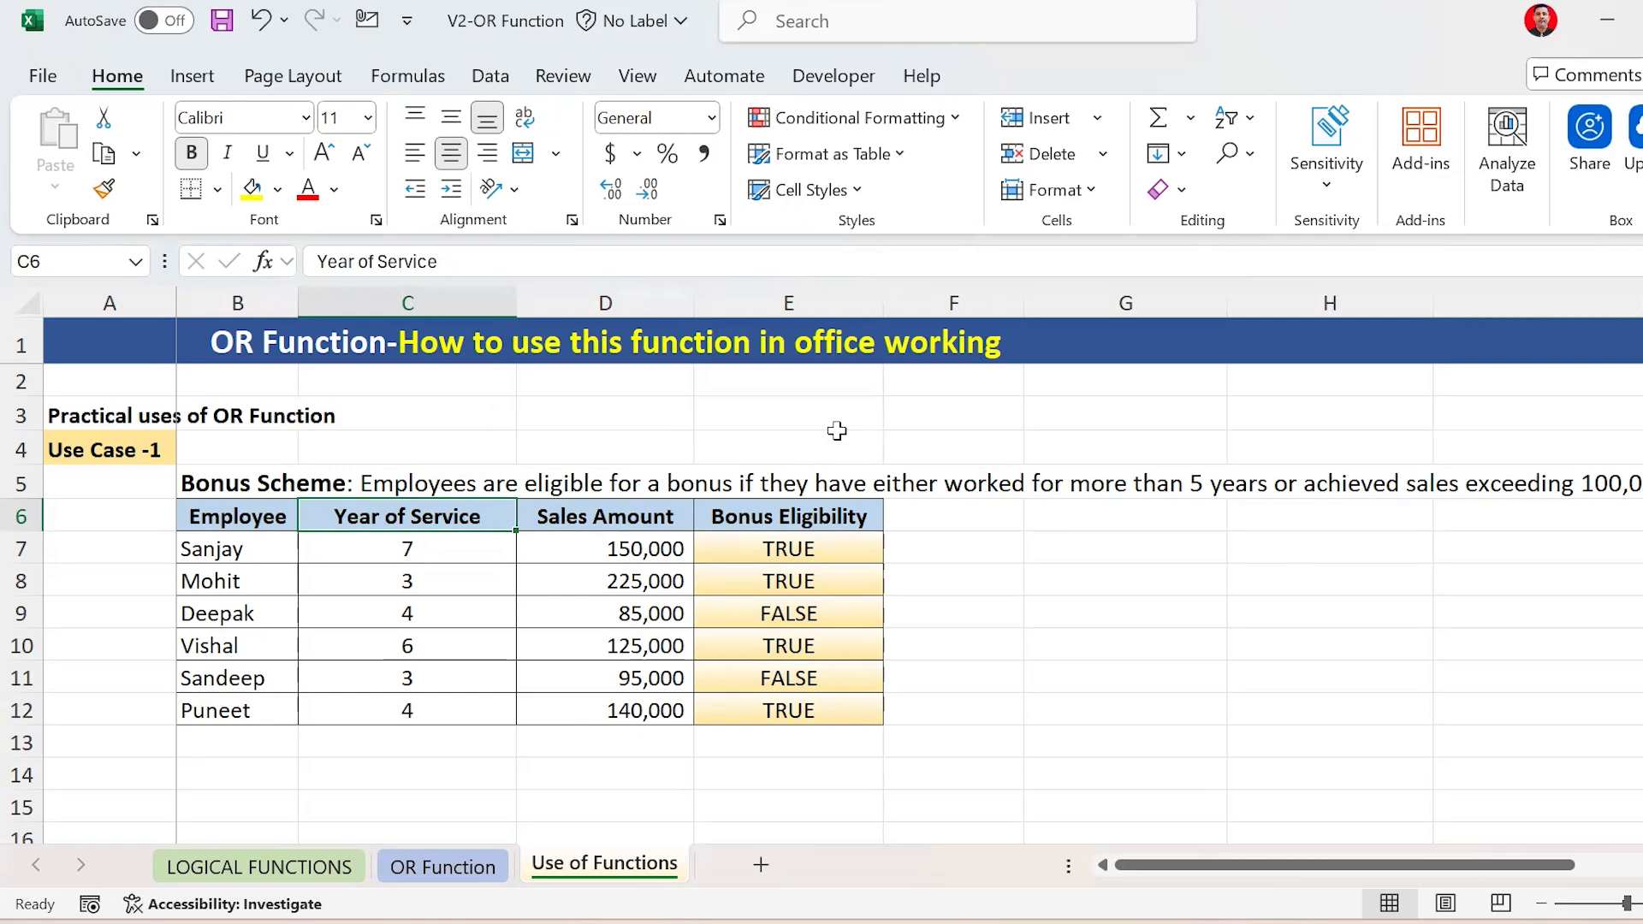
{"action": "key", "text": "Down"}
{"action": "key", "text": "Down"}
{"action": "key", "text": "Up"}
{"action": "key", "text": "Up"}
{"action": "key", "text": "Left"}
{"action": "key", "text": "Up"}
{"action": "key", "text": "Up"}
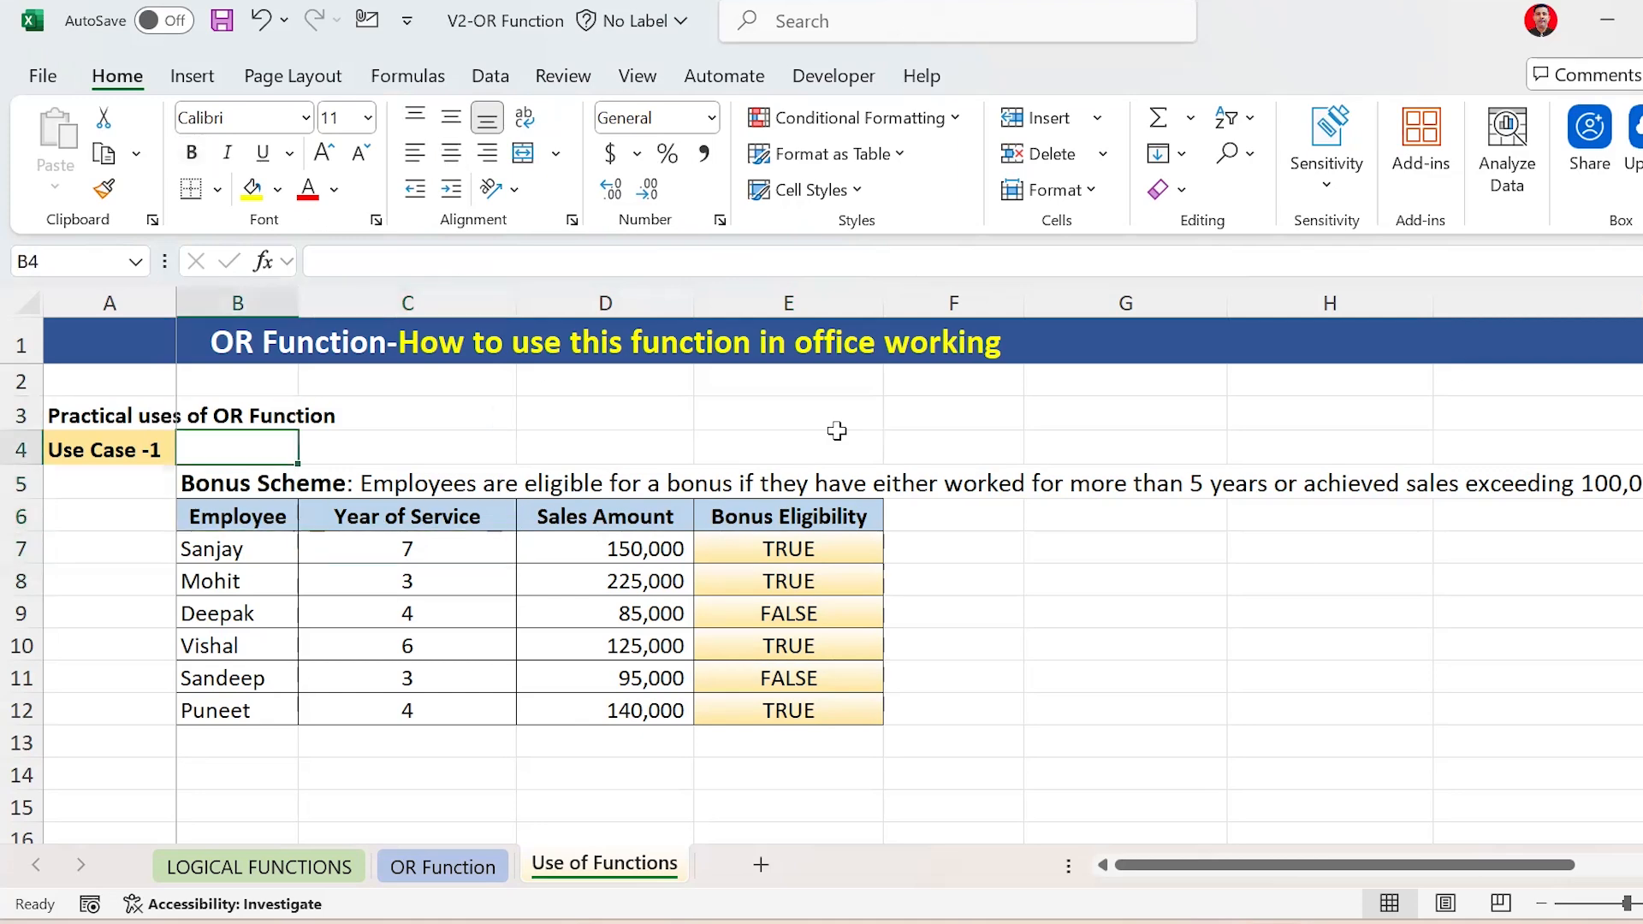
Select the whole bonus table B6:E12 and add filters to its header row
{"action": "key", "text": "Down"}
{"action": "key", "text": "Down"}
{"action": "key", "text": "ctrl+shift+Down"}
{"action": "key", "text": "ctrl+shift+Right"}
{"action": "key", "text": "ctrl+shift+Right"}
{"action": "key", "text": "Left"}
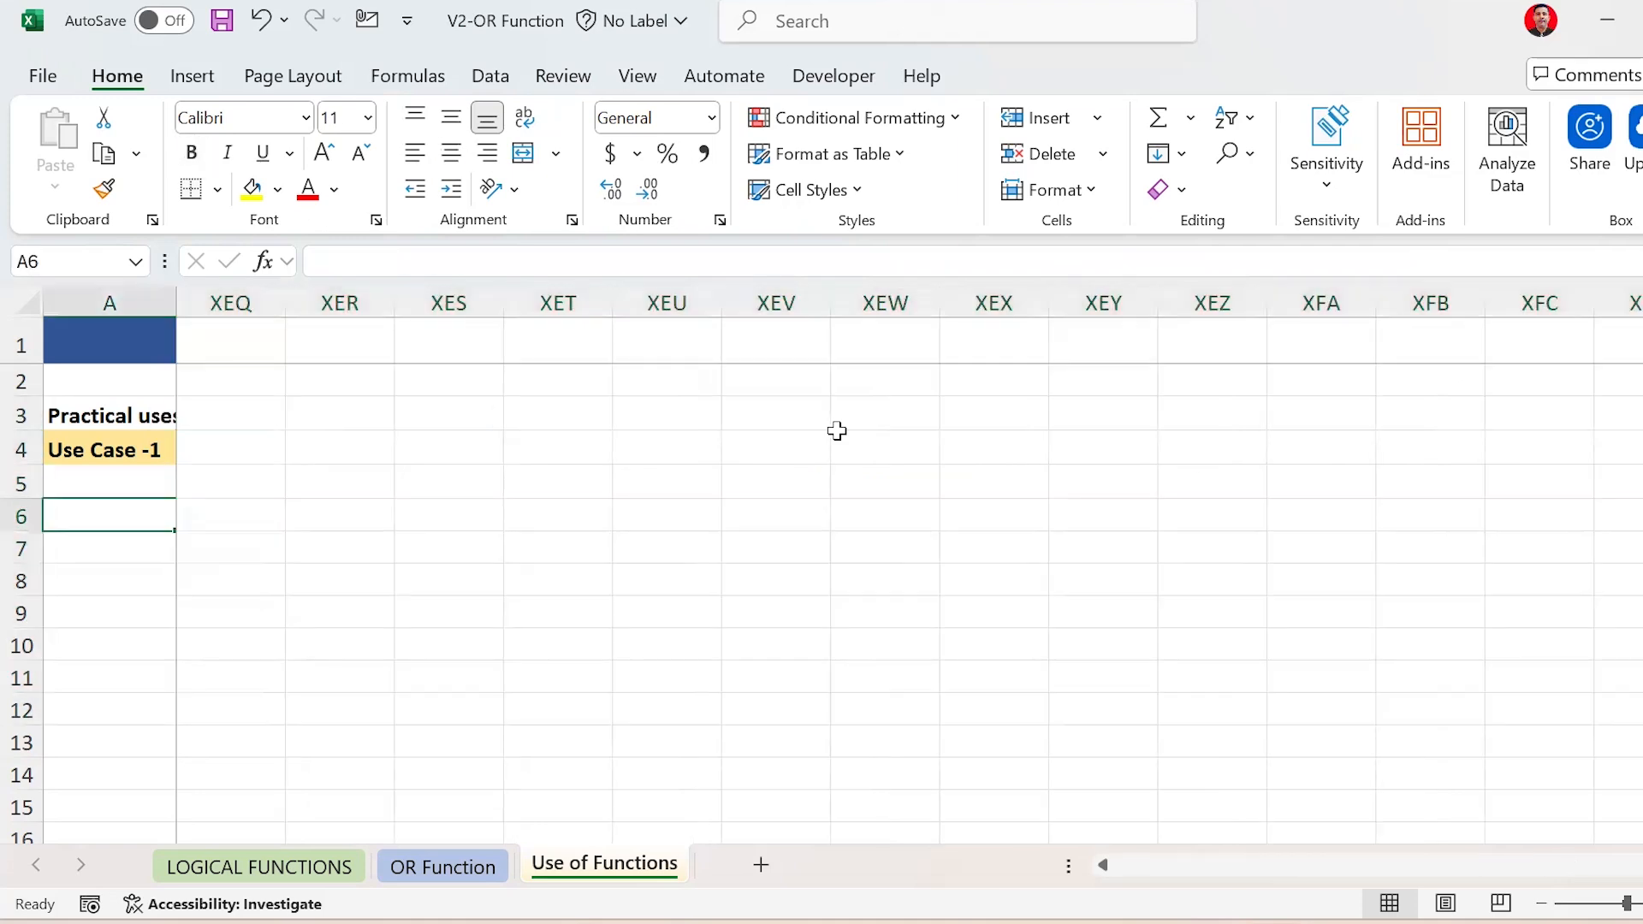
{"action": "key", "text": "Right"}
{"action": "key", "text": "ctrl+shift+Down"}
{"action": "key", "text": "ctrl+shift+Right"}
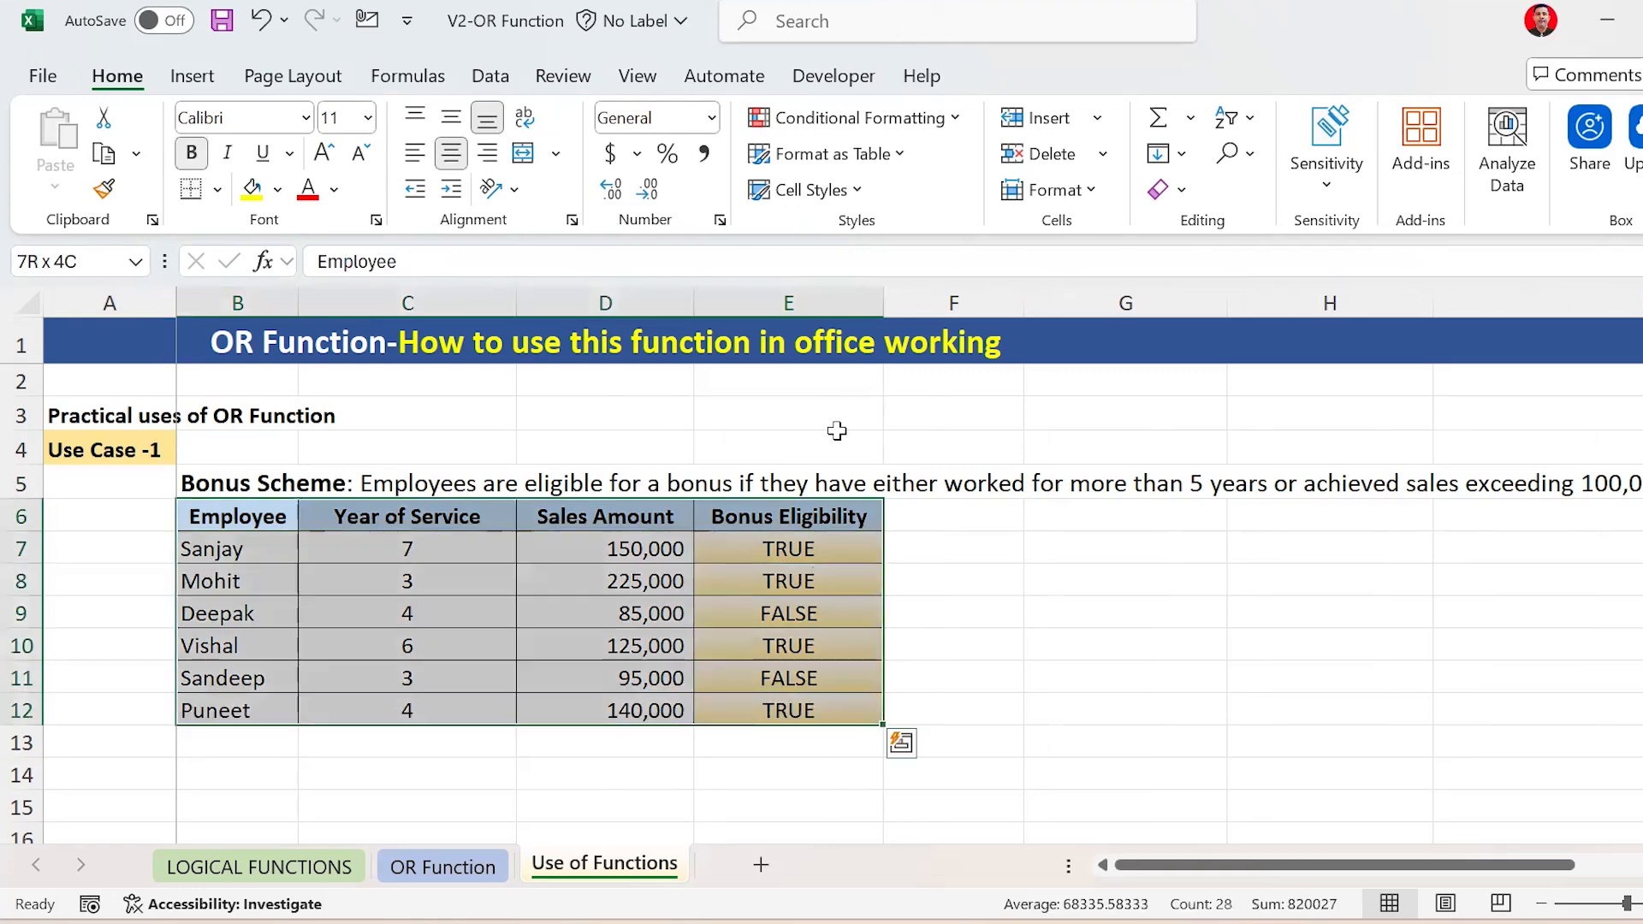
{"action": "key", "text": "ctrl+shift+l"}
Filter Bonus Eligibility to FALSE only and check the remaining employees' Year of Service and Sales Amount
{"action": "key", "text": "Right"}
{"action": "key", "text": "Right"}
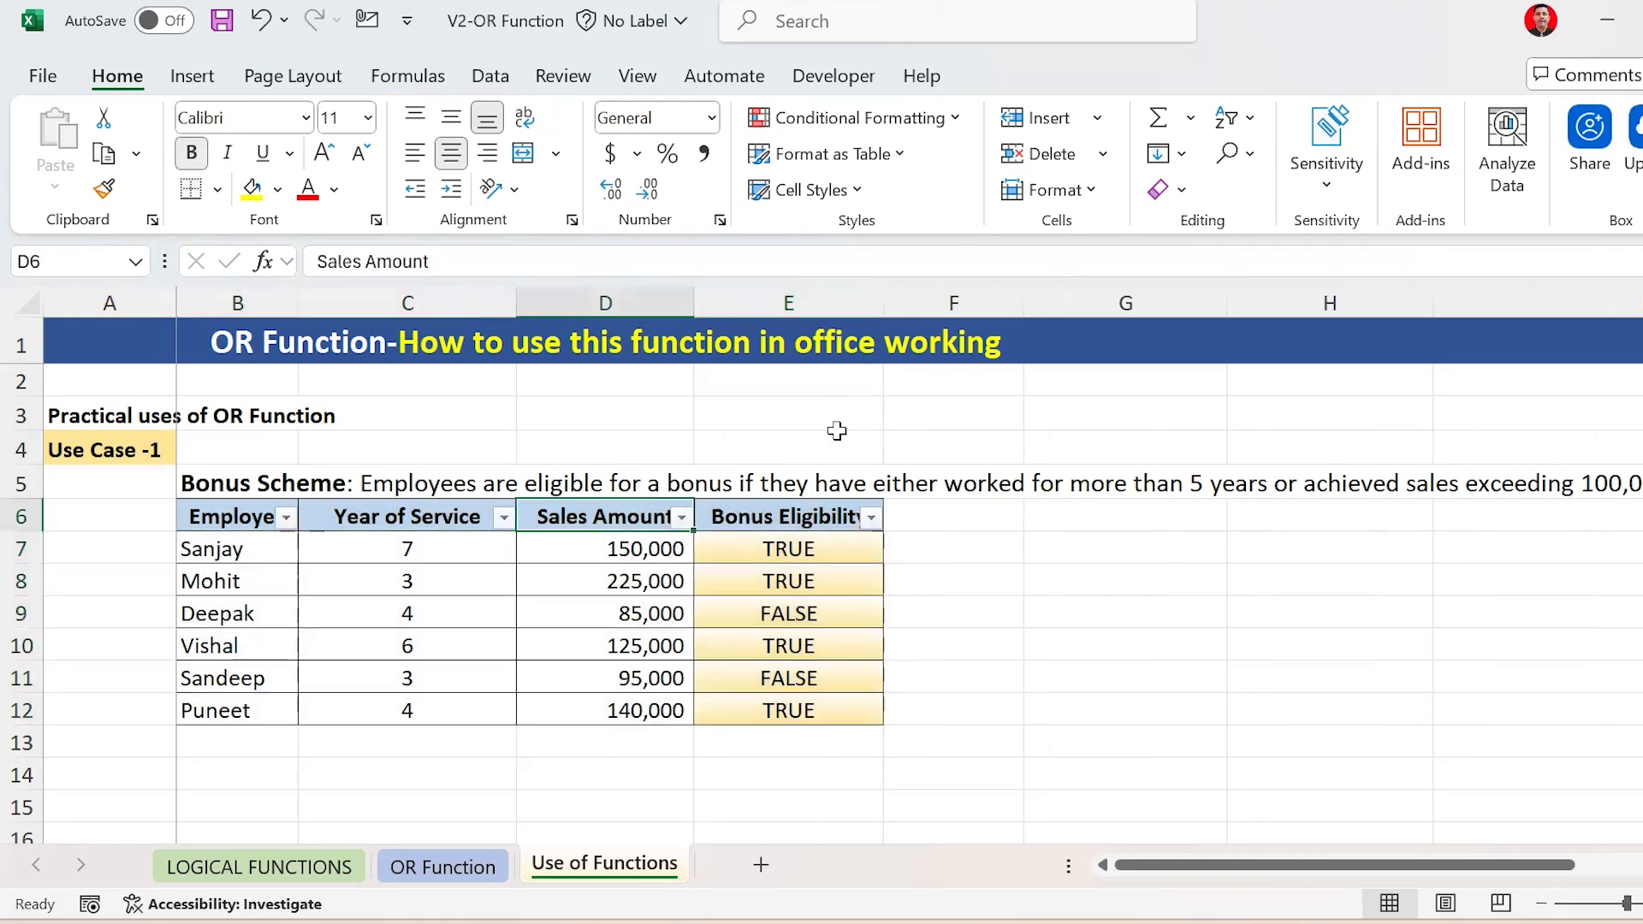
{"action": "key", "text": "Right"}
{"action": "key", "text": "alt+Down"}
{"action": "key", "text": "Down"}
{"action": "key", "text": "Down"}
{"action": "key", "text": "Down"}
{"action": "key", "text": "Down"}
{"action": "key", "text": "Down"}
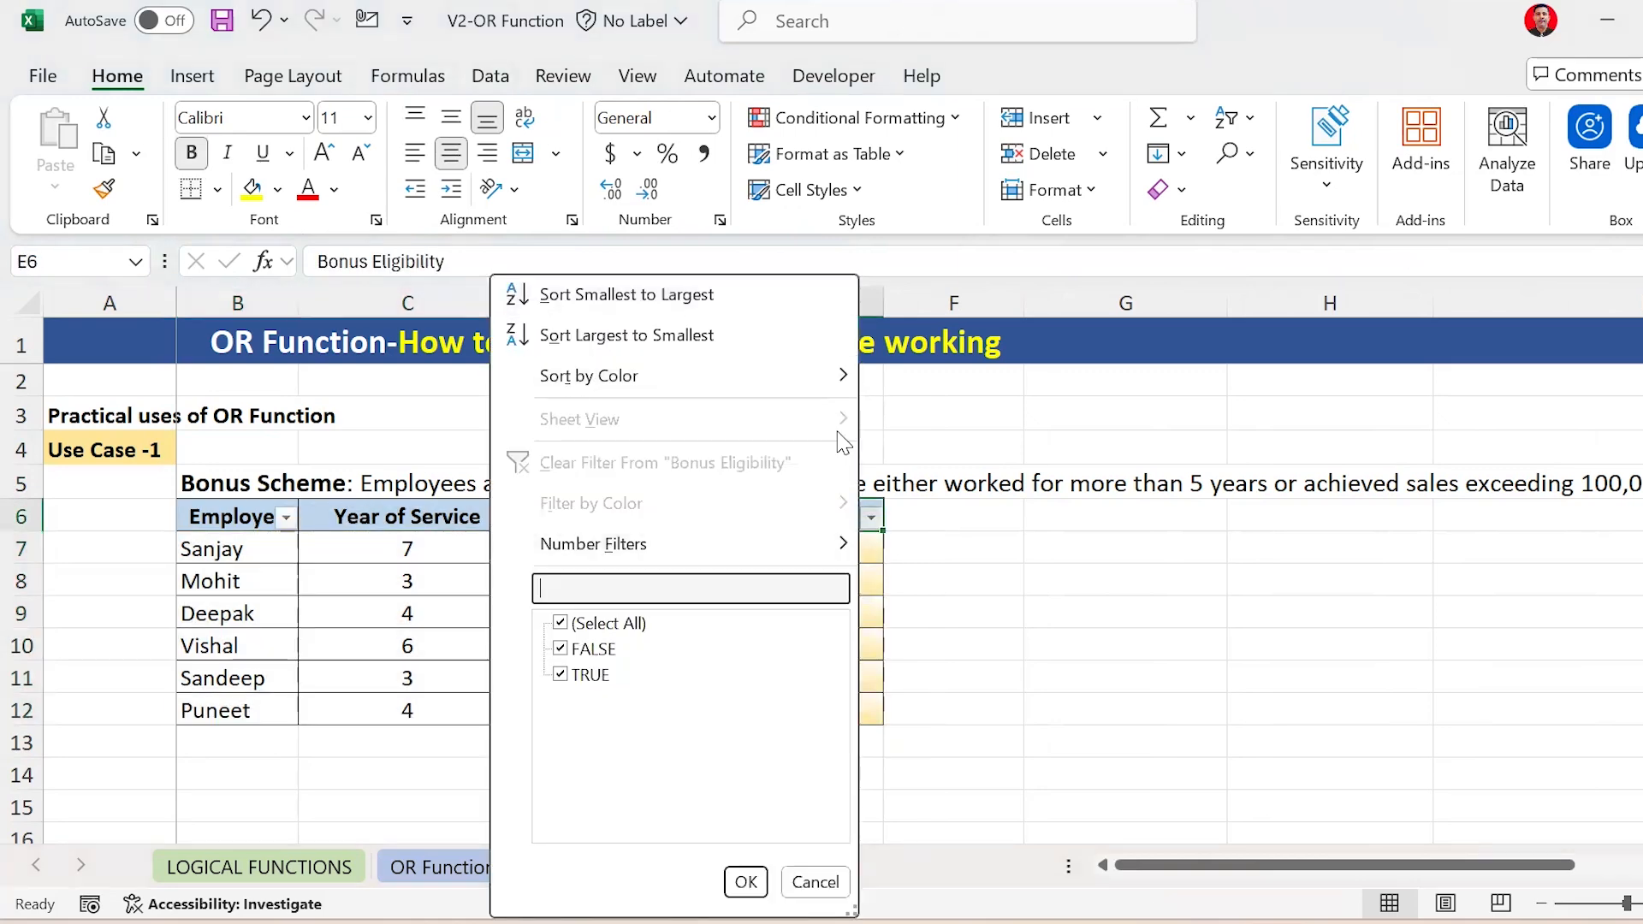
{"action": "key", "text": "Down"}
{"action": "key", "text": "space"}
{"action": "key", "text": "Down"}
{"action": "key", "text": "space"}
{"action": "key", "text": "Return"}
{"action": "key", "text": "Left"}
{"action": "key", "text": "Left"}
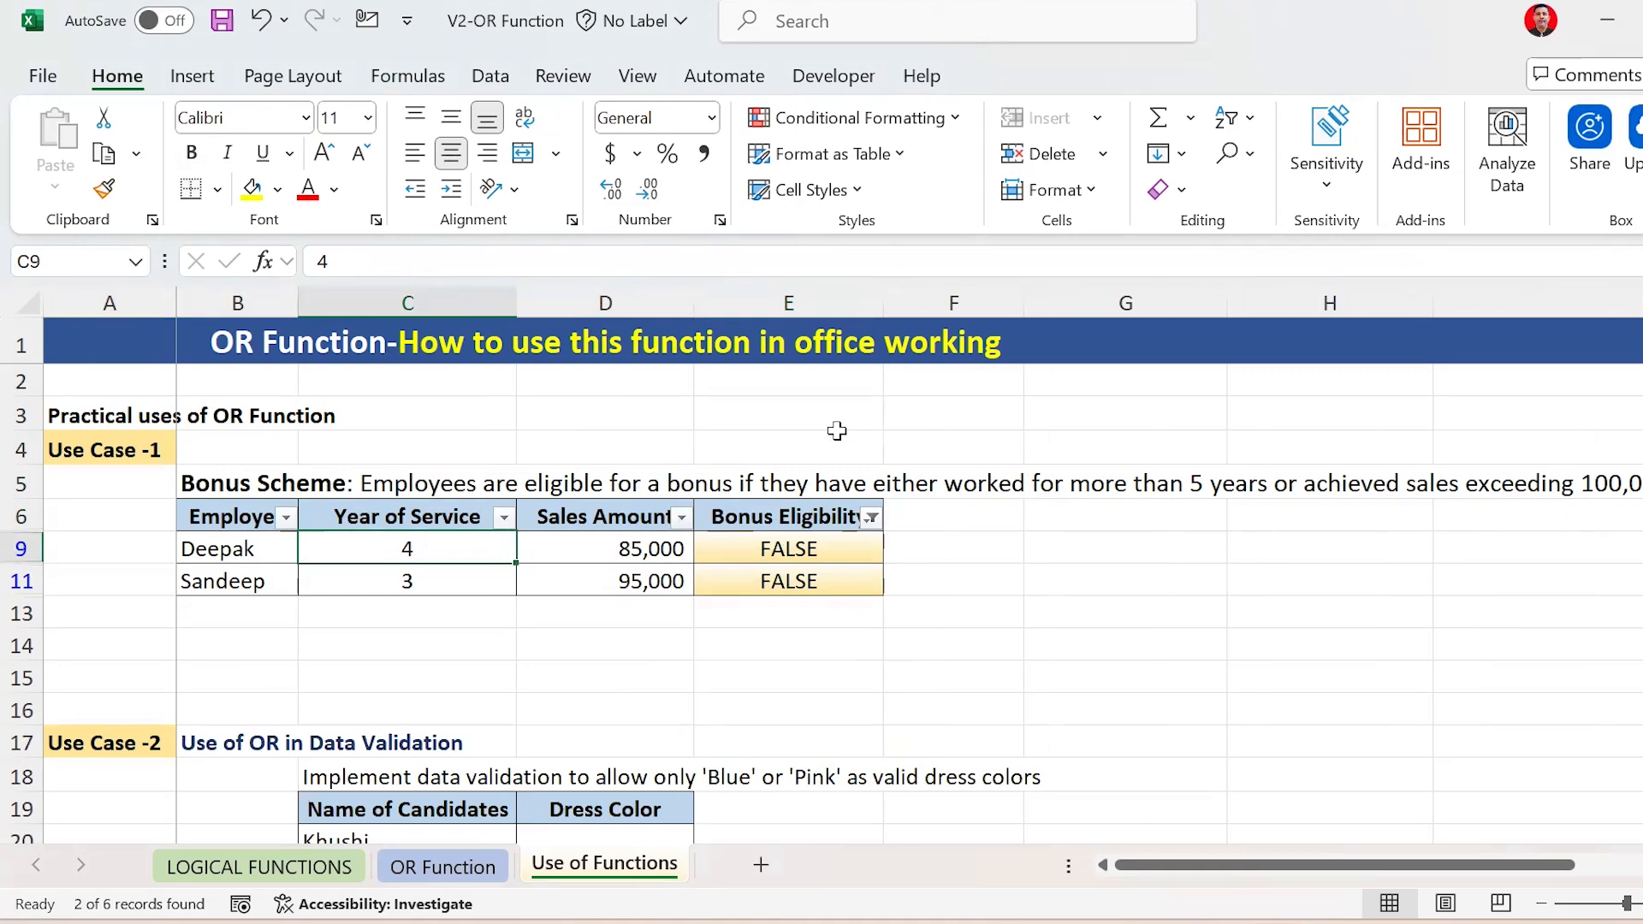
{"action": "key", "text": "Right"}
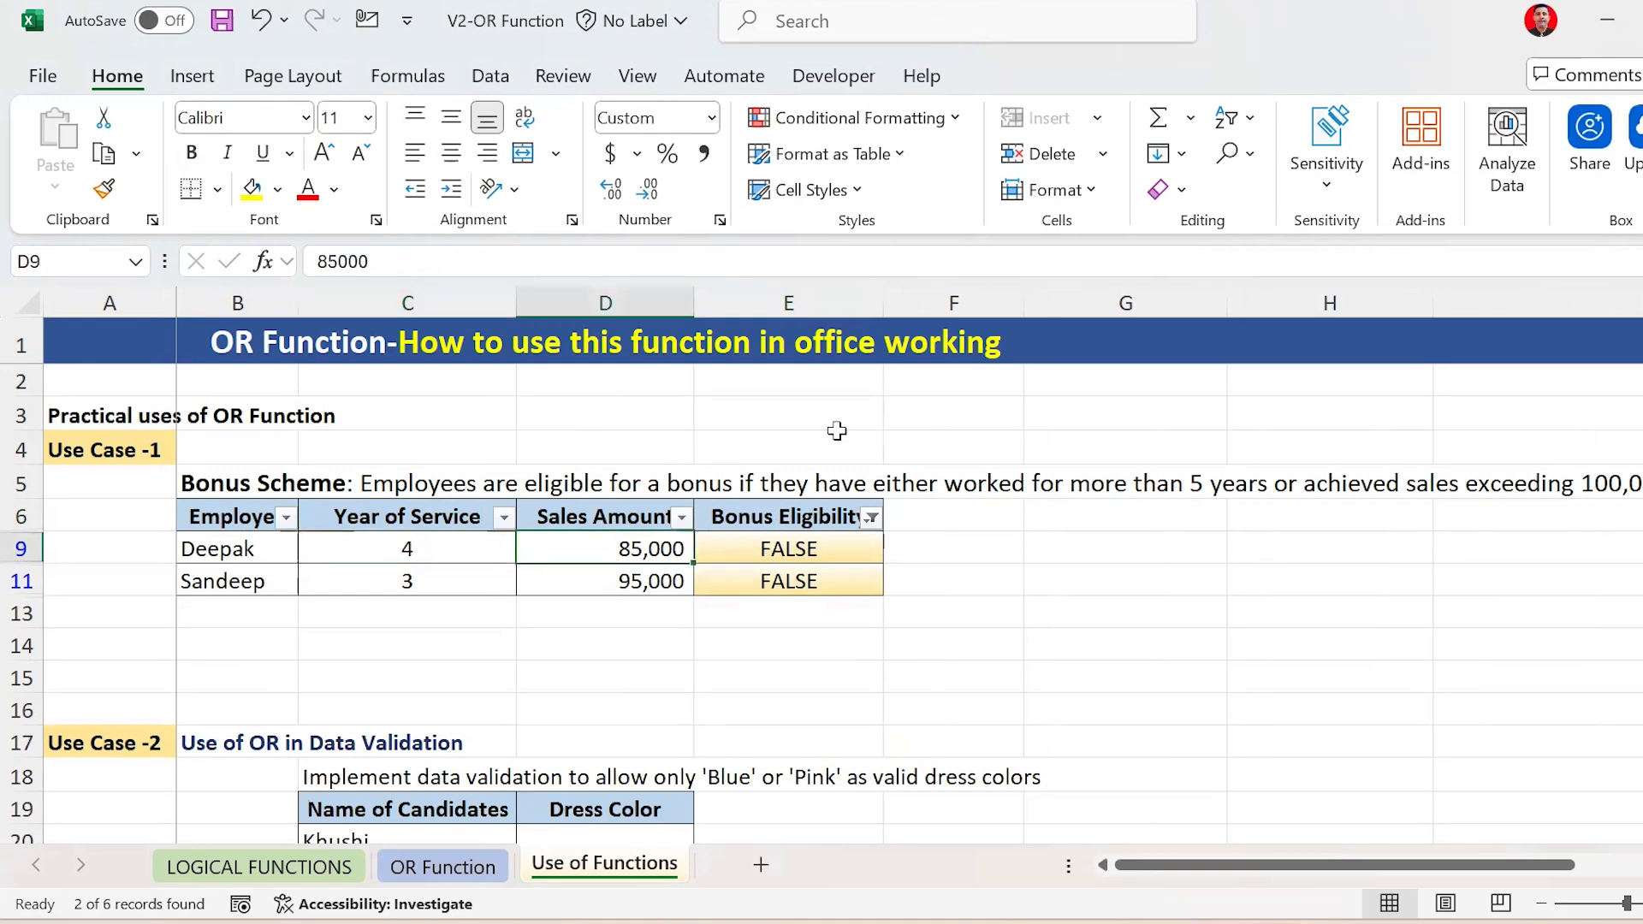
Restore all values in the Bonus Eligibility filter so every employee row is shown
{"action": "key", "text": "Up"}
{"action": "key", "text": "Right"}
{"action": "key", "text": "alt+Down"}
{"action": "key", "text": "Down"}
{"action": "key", "text": "Down"}
{"action": "key", "text": "Down"}
{"action": "key", "text": "Down"}
{"action": "key", "text": "Down"}
{"action": "key", "text": "Down"}
{"action": "key", "text": "Down"}
{"action": "key", "text": "Down"}
{"action": "key", "text": "Down"}
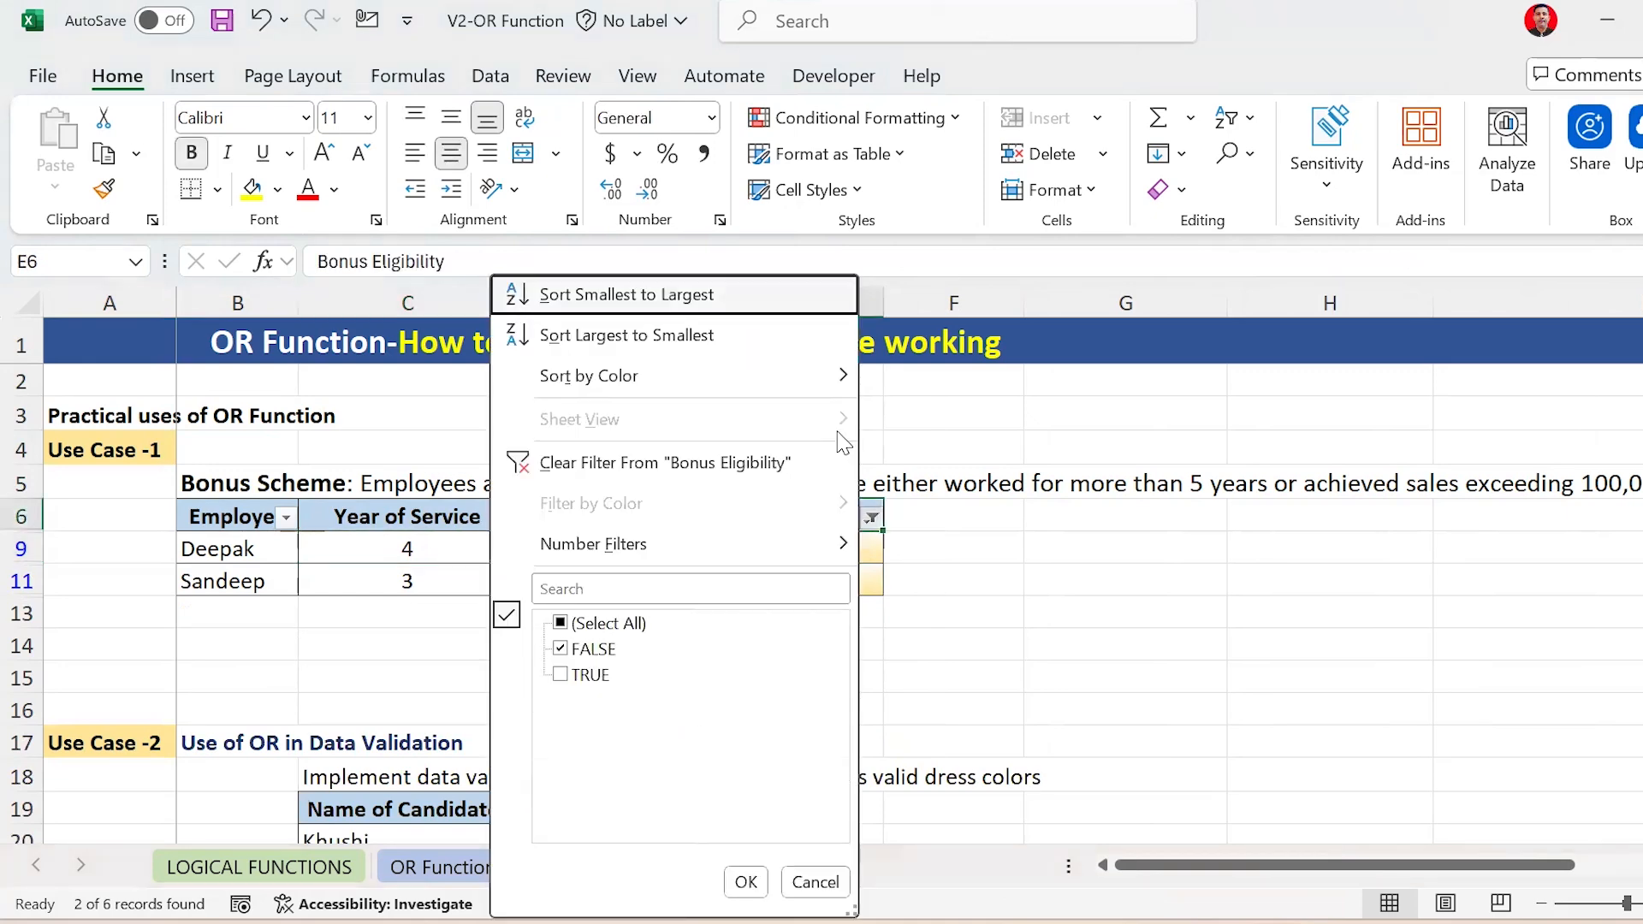
{"action": "key", "text": "space"}
{"action": "key", "text": "Return"}
Go to Use Case -2 and read the data validation requirement in C18 and the candidate table below it
{"action": "key", "text": "Down"}
{"action": "key", "text": "Down"}
{"action": "key", "text": "Down"}
{"action": "key", "text": "Down"}
{"action": "key", "text": "Down"}
{"action": "key", "text": "Down"}
{"action": "key", "text": "Down"}
{"action": "key", "text": "Down"}
{"action": "key", "text": "Down"}
{"action": "key", "text": "Down"}
{"action": "key", "text": "Down"}
{"action": "key", "text": "Down"}
{"action": "key", "text": "Down"}
{"action": "key", "text": "Down"}
{"action": "key", "text": "Down"}
{"action": "key", "text": "Down"}
{"action": "key", "text": "Down"}
{"action": "key", "text": "Down"}
{"action": "key", "text": "Down"}
{"action": "key", "text": "Down"}
{"action": "key", "text": "Down"}
{"action": "key", "text": "Down"}
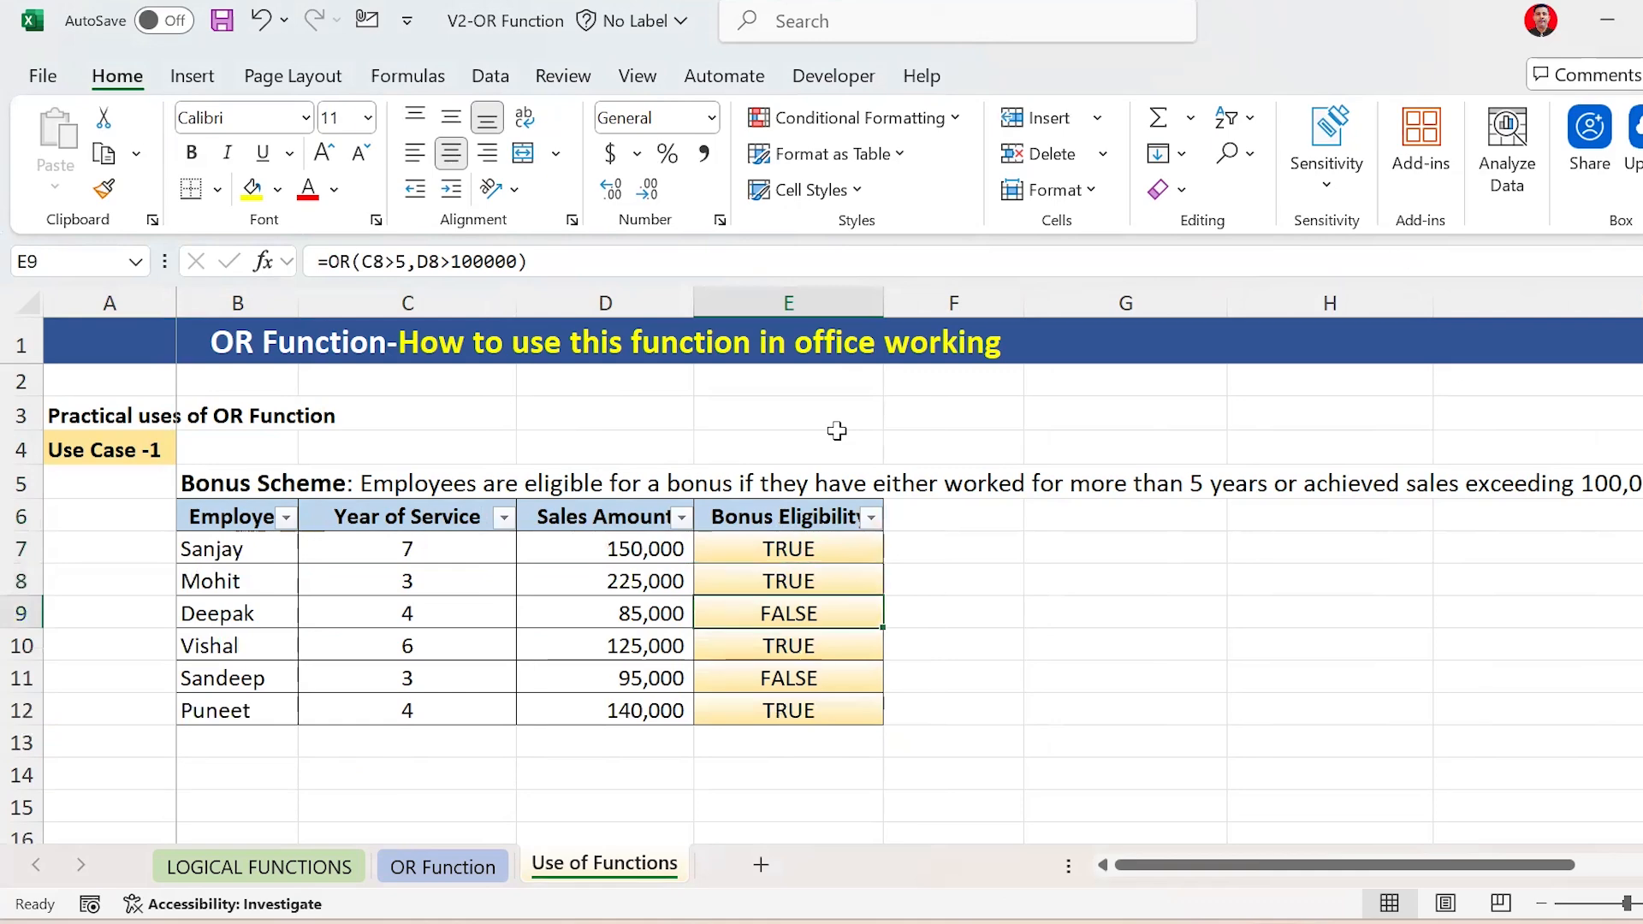
{"action": "key", "text": "Left"}
{"action": "key", "text": "Left"}
{"action": "key", "text": "ctrl+Up"}
{"action": "key", "text": "ctrl+Up"}
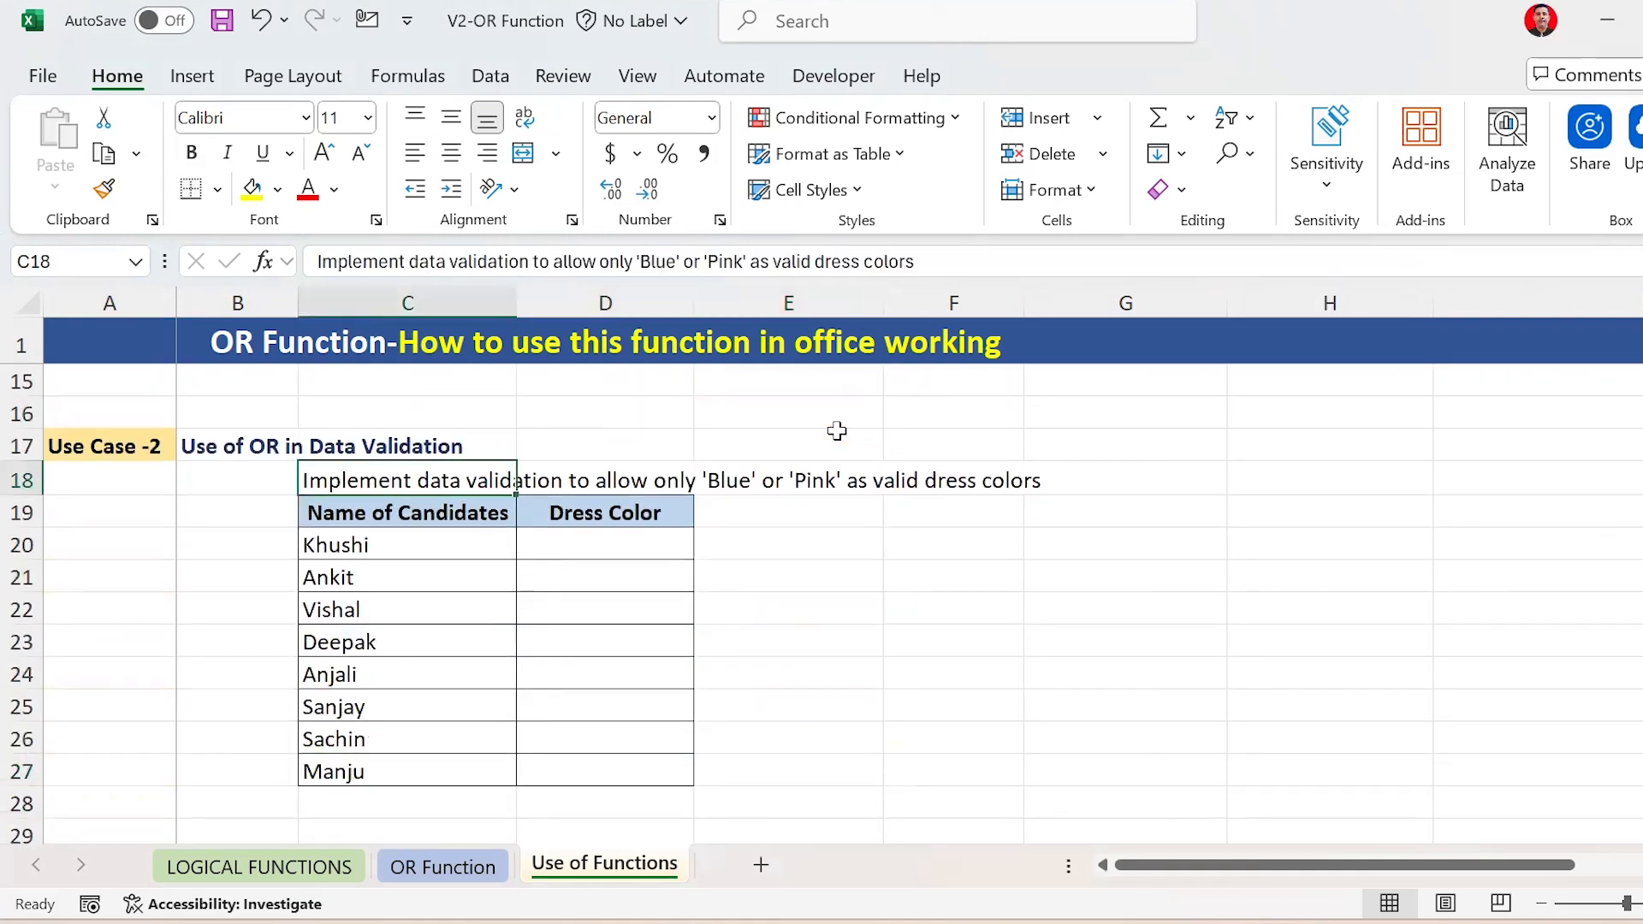
{"action": "key", "text": "Down"}
{"action": "key", "text": "Down"}
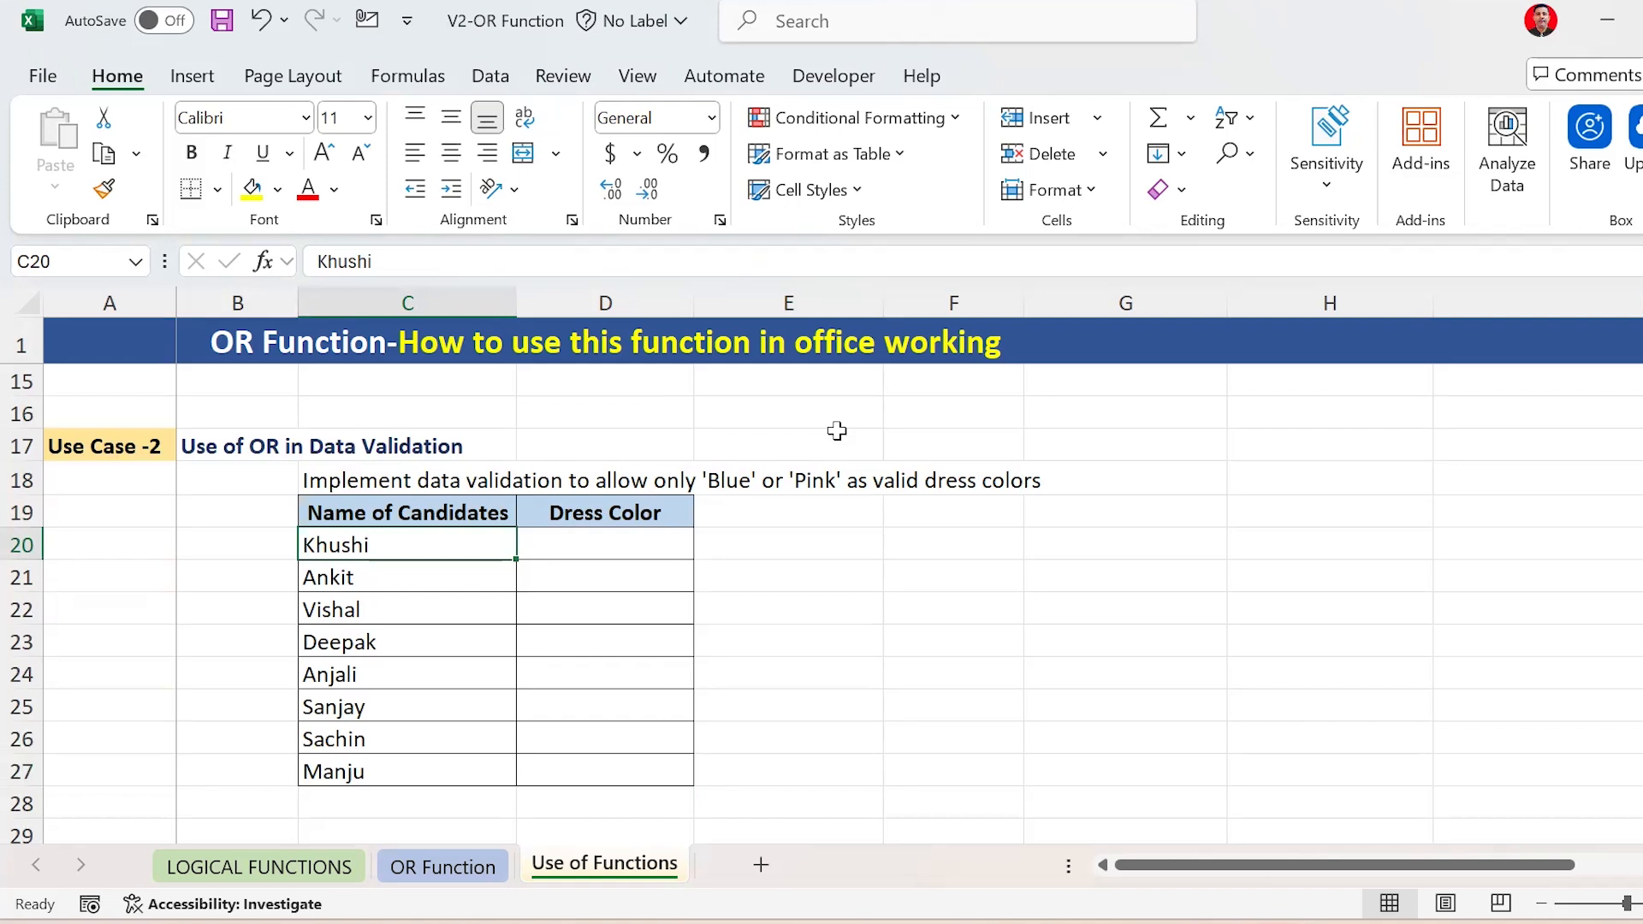
{"action": "key", "text": "Up"}
{"action": "key", "text": "Up"}
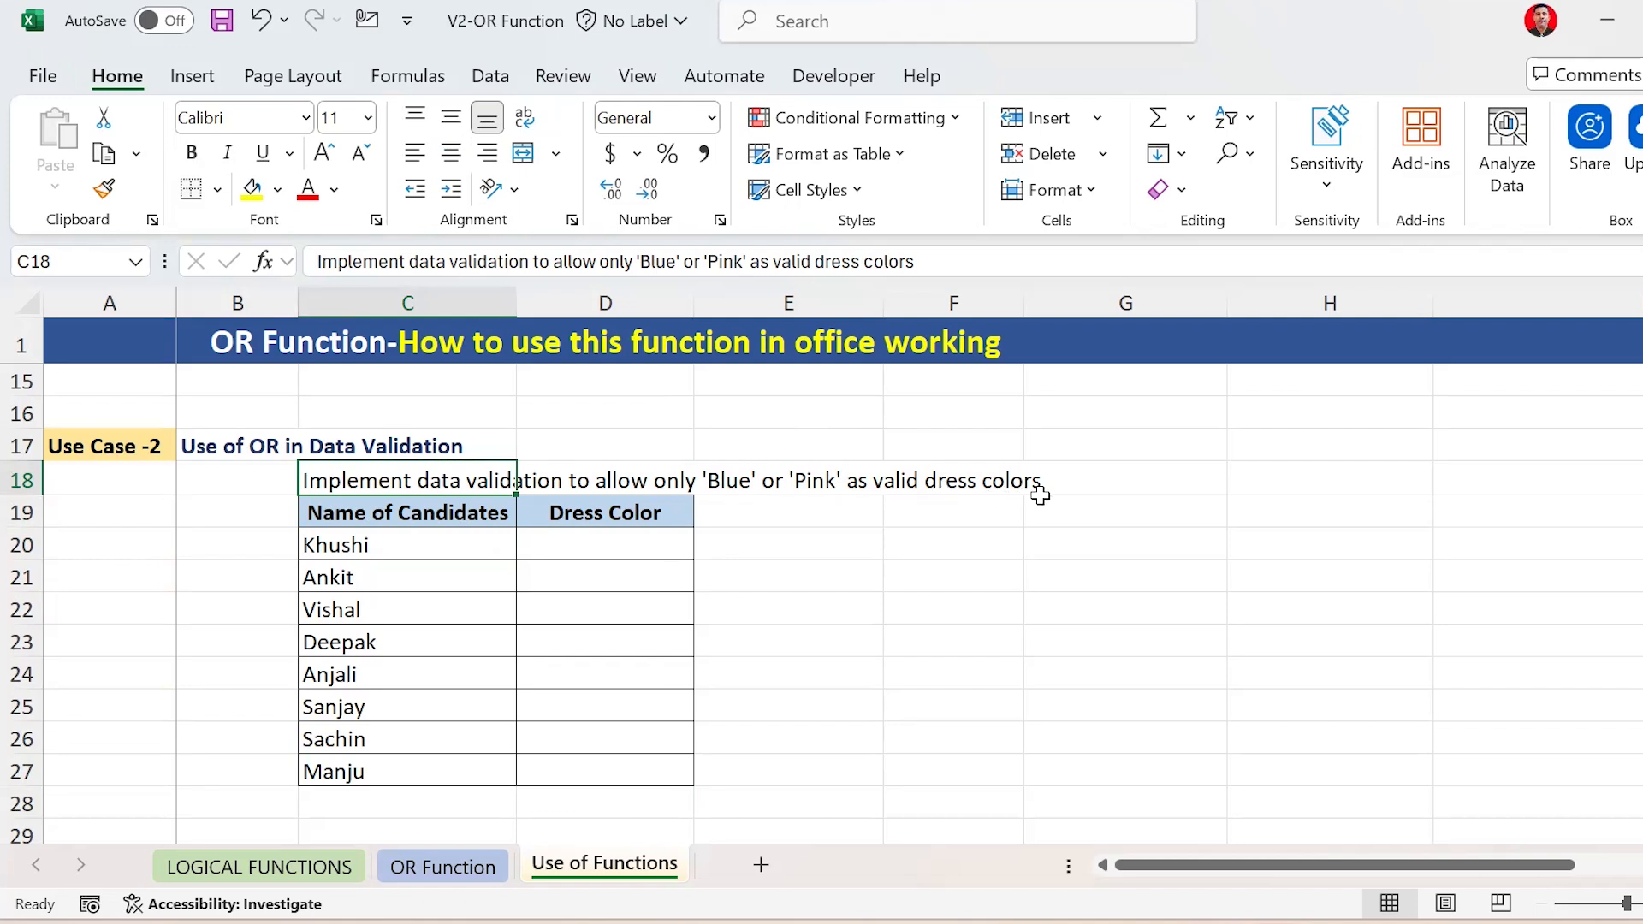
Select the empty Dress Color cells D20:D27 to examine the range that needs validation
{"action": "left_click", "coordinate": [596, 548]}
{"action": "key", "text": "shift+Down"}
{"action": "key", "text": "shift+Down"}
{"action": "key", "text": "shift+Down"}
{"action": "key", "text": "shift+Down"}
{"action": "key", "text": "shift+Down"}
{"action": "key", "text": "shift+Down"}
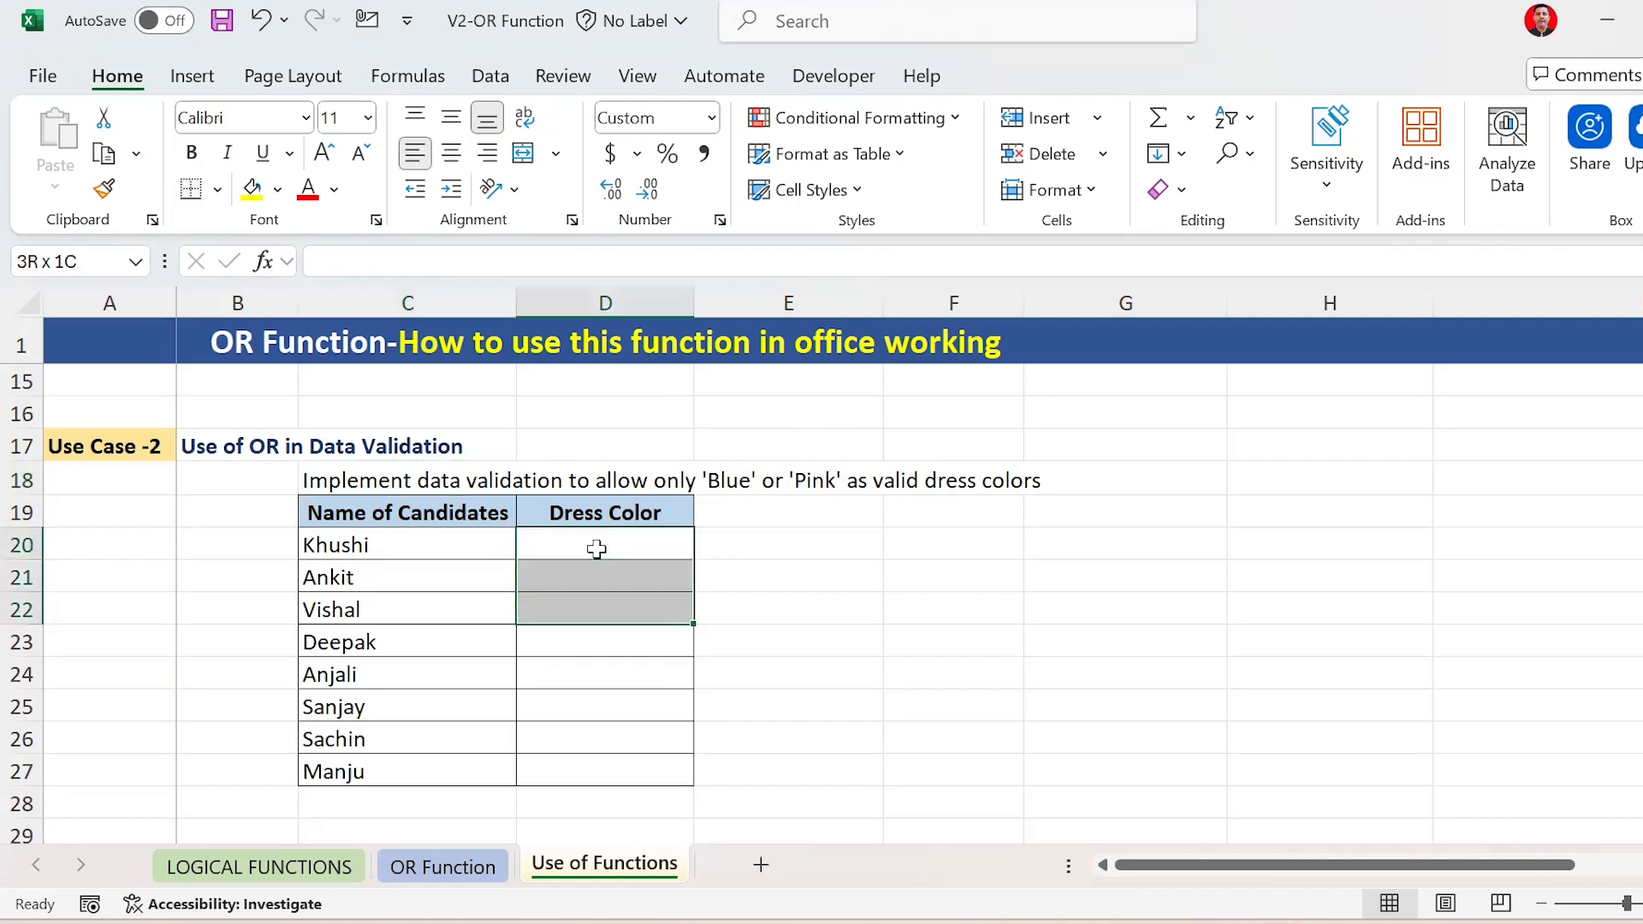
{"action": "key", "text": "shift+Down"}
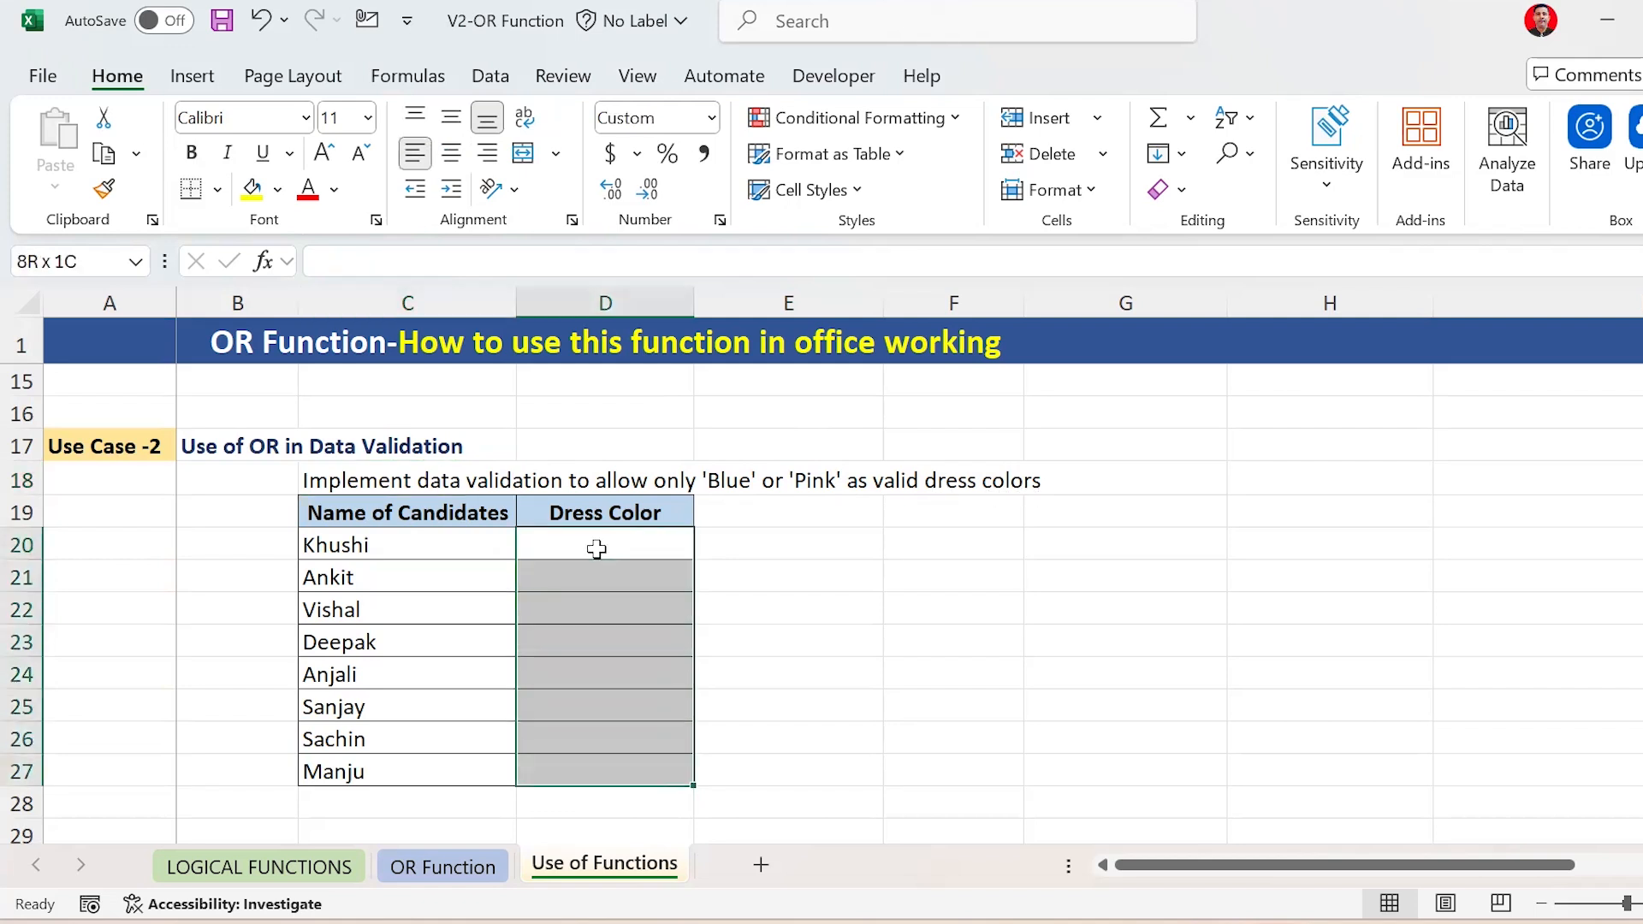
Enter the dress color white in D20 as a test and clear it
{"action": "left_click", "coordinate": [596, 548]}
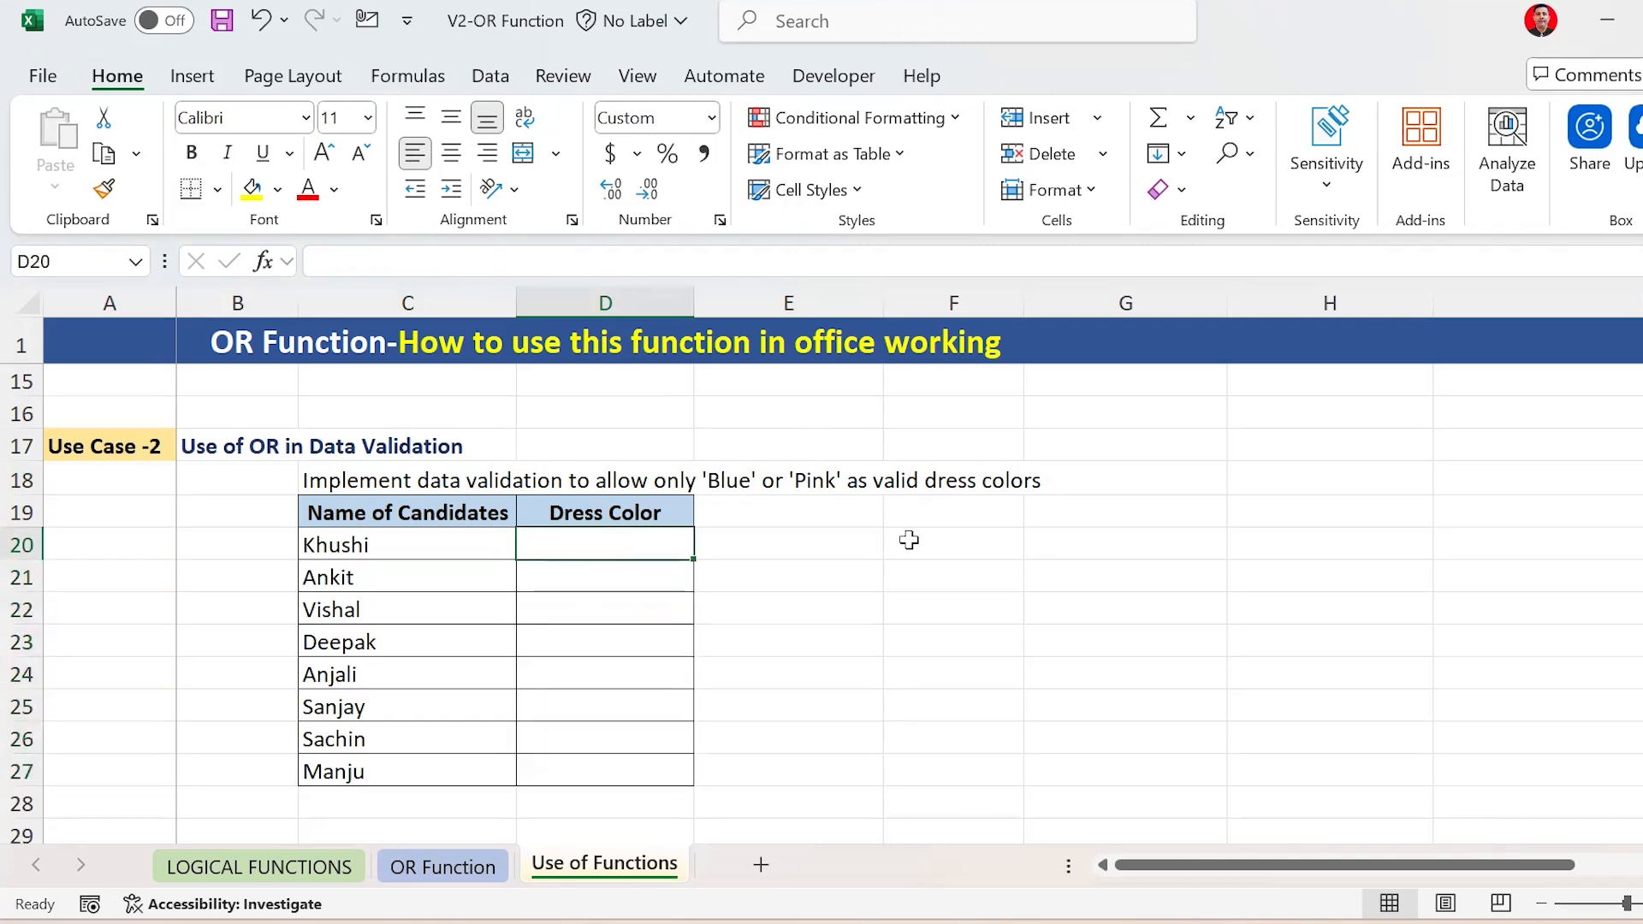
{"action": "type", "text": "white"}
{"action": "key", "text": "Return"}
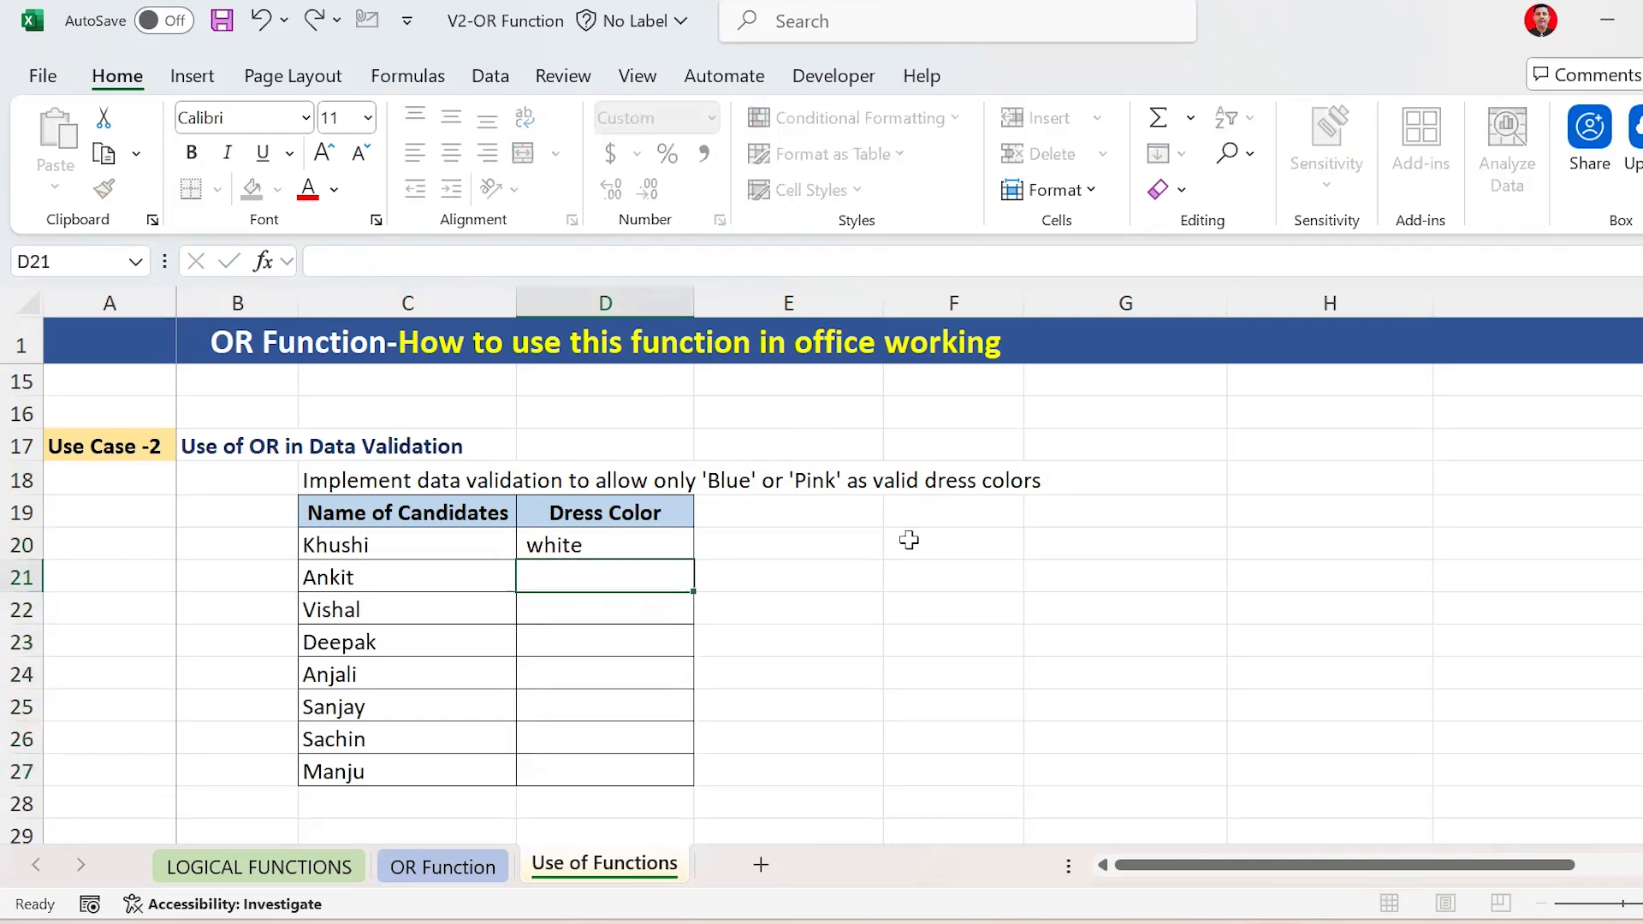
{"action": "key", "text": "Up"}
{"action": "key", "text": "Delete"}
{"action": "key", "text": "Down"}
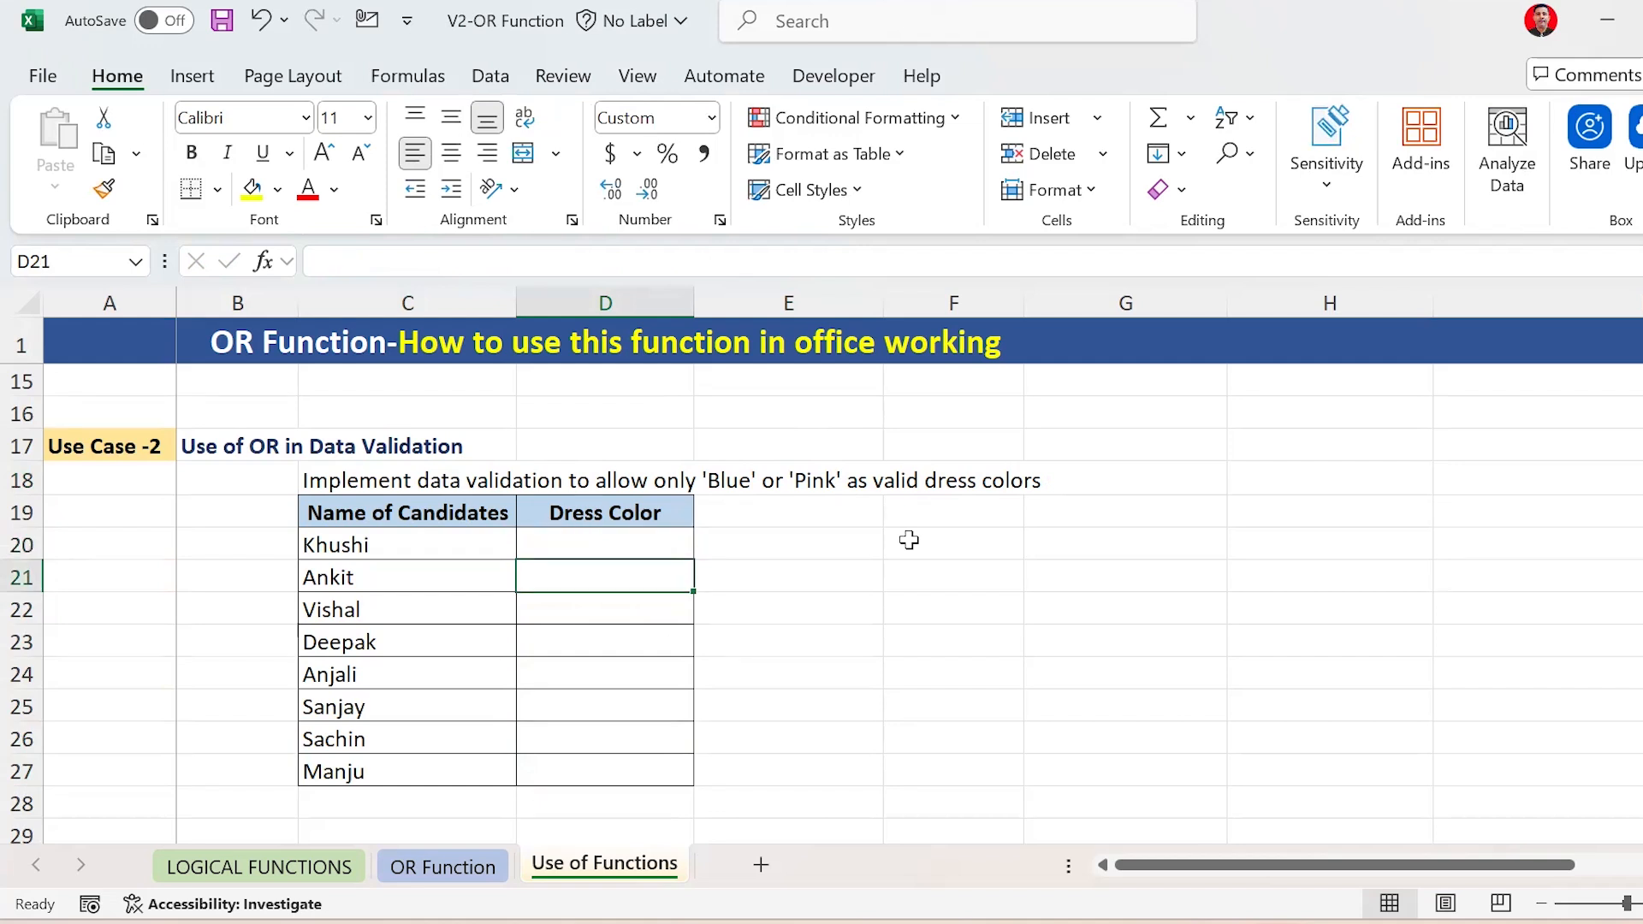
Try the dress colors blue and black in D21, clearing each entry
{"action": "type", "text": "blue"}
{"action": "key", "text": "Delete"}
{"action": "type", "text": "black"}
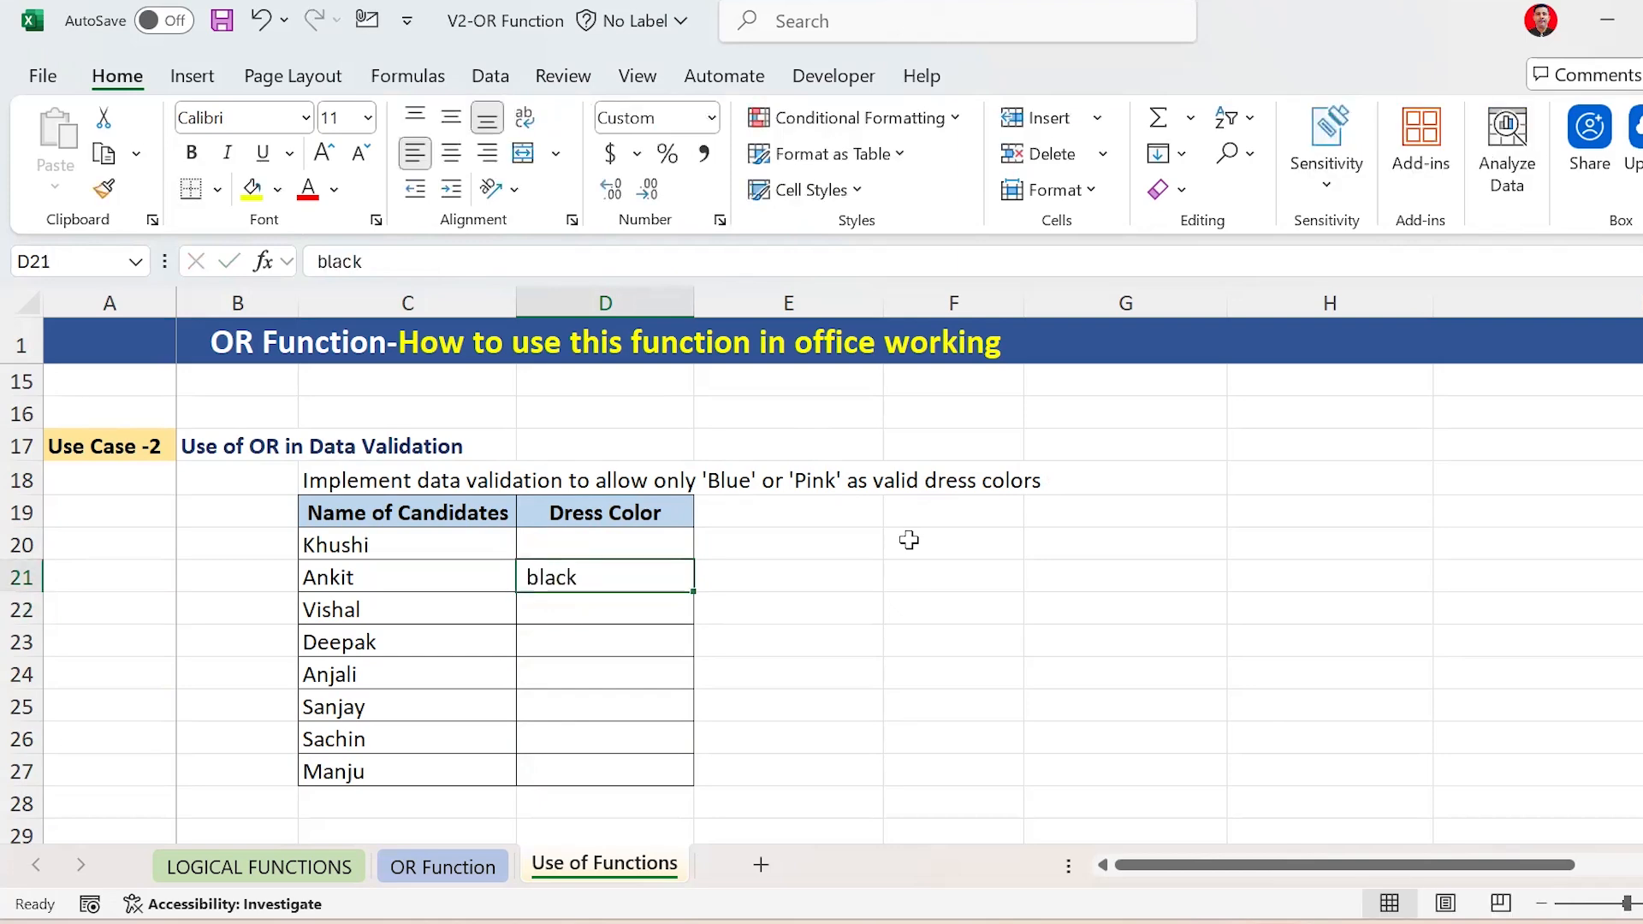
{"action": "key", "text": "Delete"}
Select the Dress Color cells of all candidates, D20:D27
{"action": "key", "text": "Up"}
{"action": "key", "text": "shift+Down"}
{"action": "key", "text": "shift+Down"}
{"action": "key", "text": "shift+Down"}
{"action": "key", "text": "shift+Down"}
{"action": "key", "text": "shift+Down"}
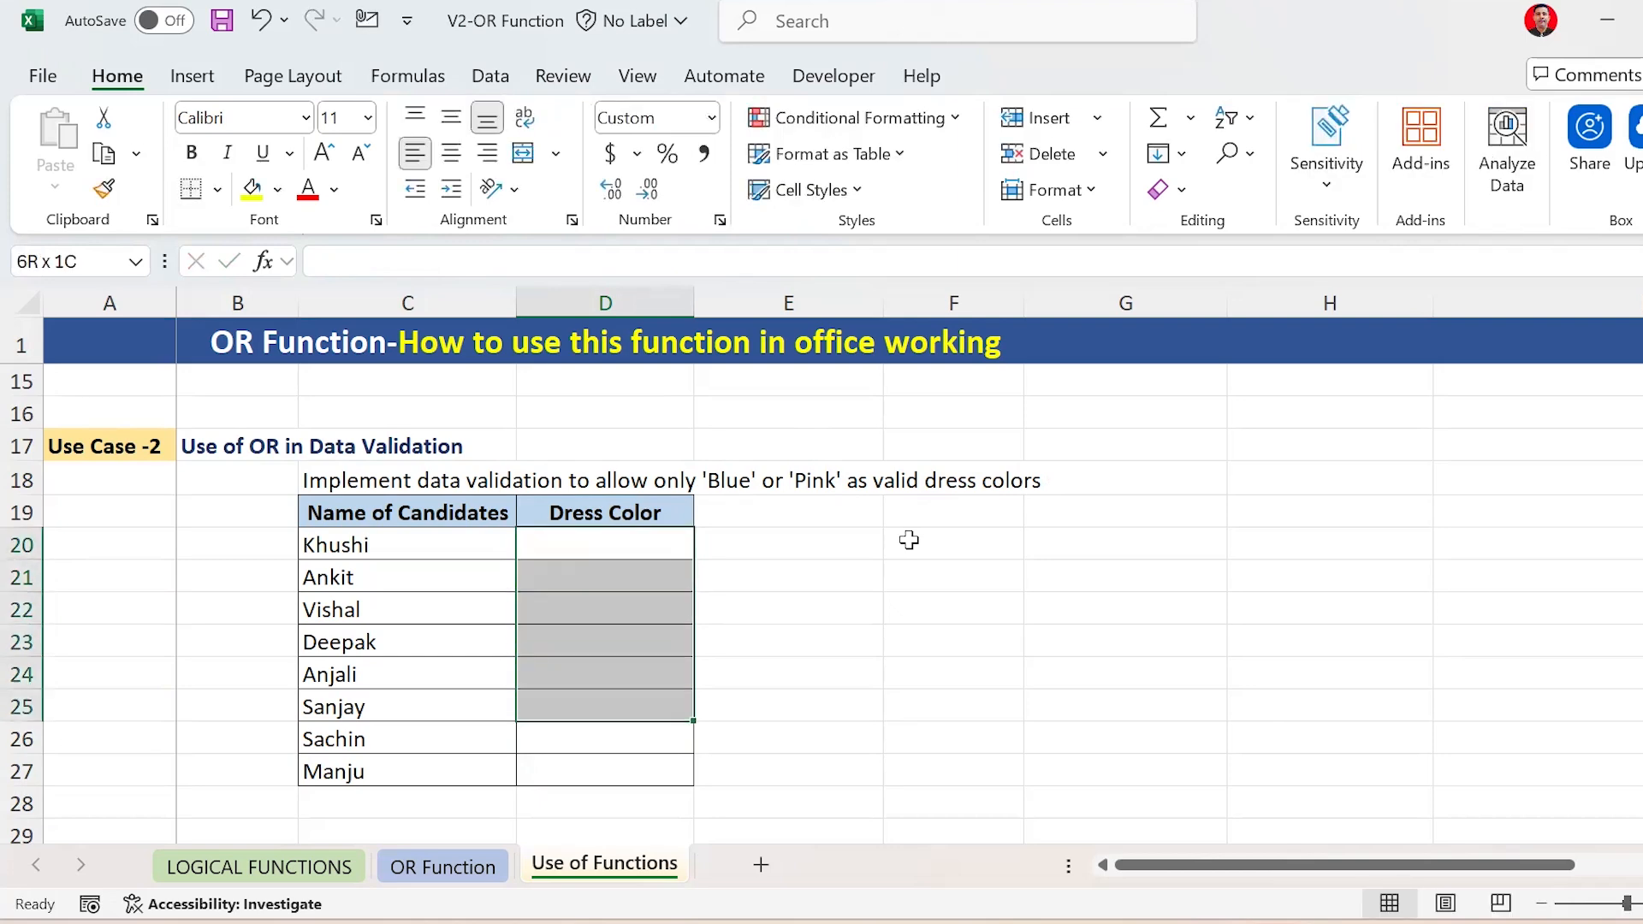
{"action": "key", "text": "shift+Down"}
{"action": "key", "text": "shift+Down"}
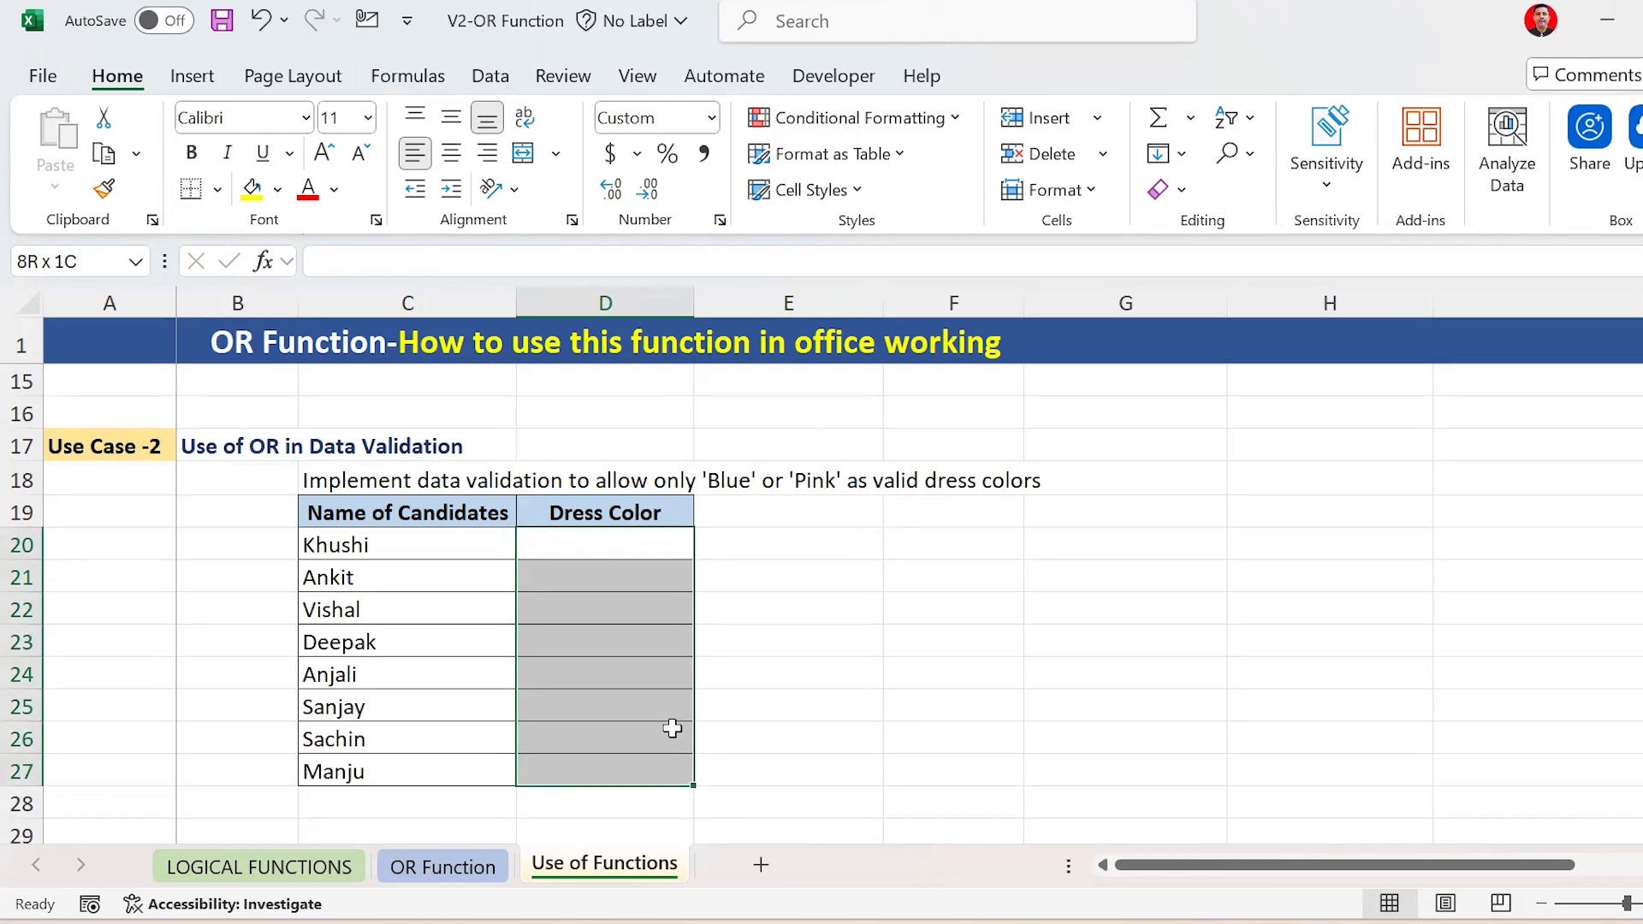
{"action": "key", "text": "Up"}
{"action": "key", "text": "Down"}
{"action": "key", "text": "ctrl+shift+Down"}
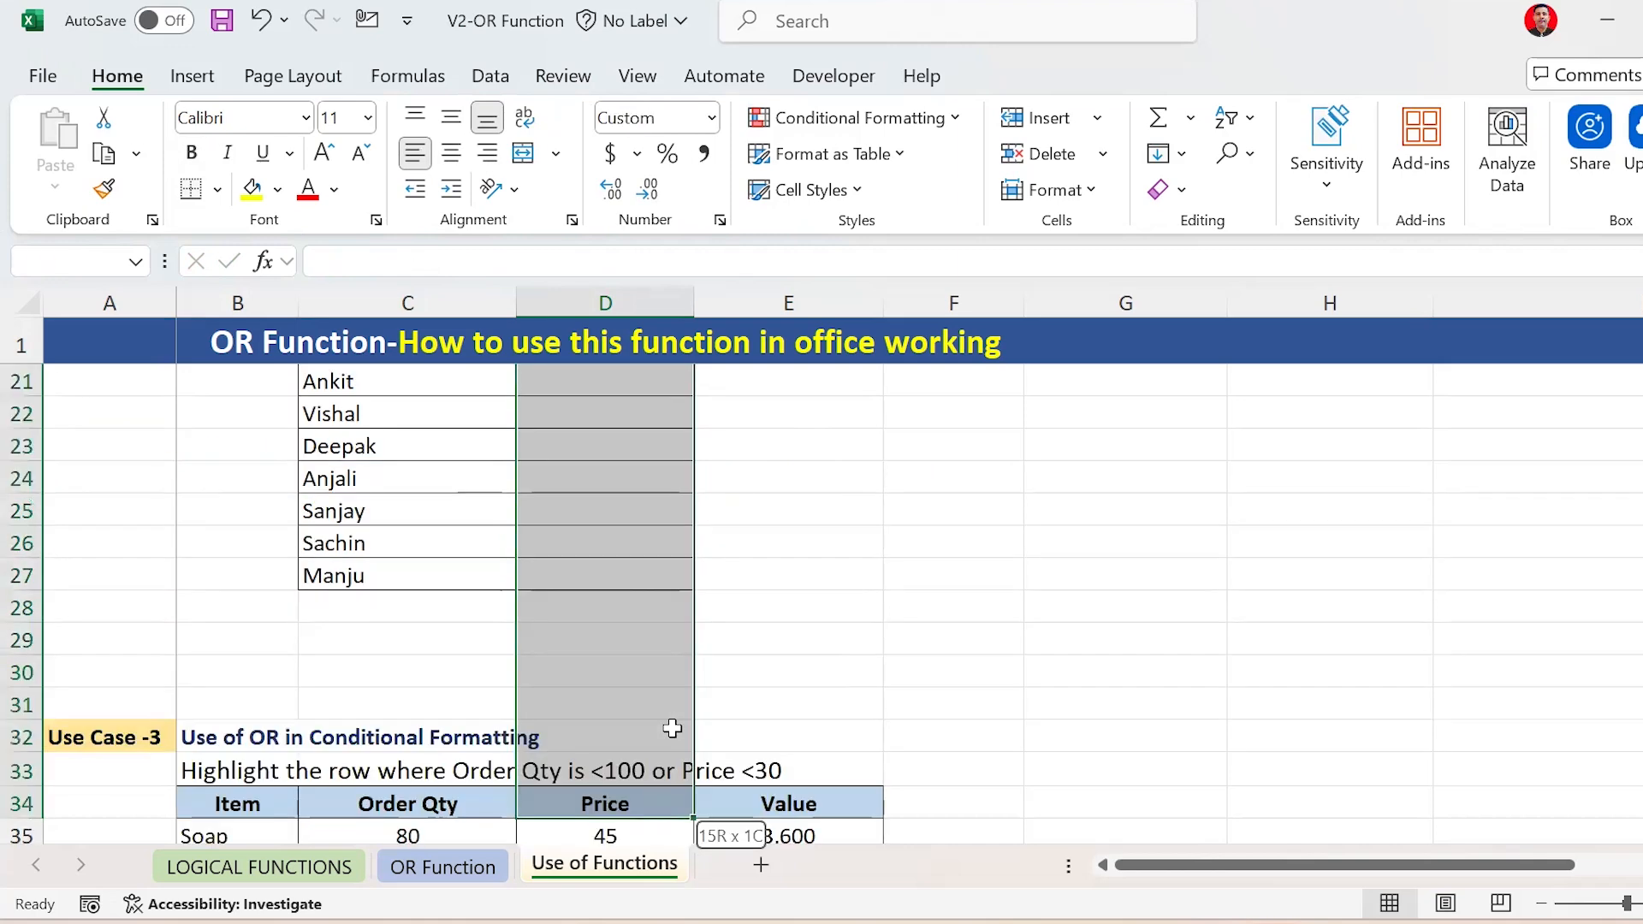
{"action": "key", "text": "Up"}
{"action": "key", "text": "Up"}
{"action": "key", "text": "Up"}
{"action": "key", "text": "Up"}
{"action": "key", "text": "Down"}
{"action": "key", "text": "Down"}
{"action": "key", "text": "Down"}
{"action": "key", "text": "Down"}
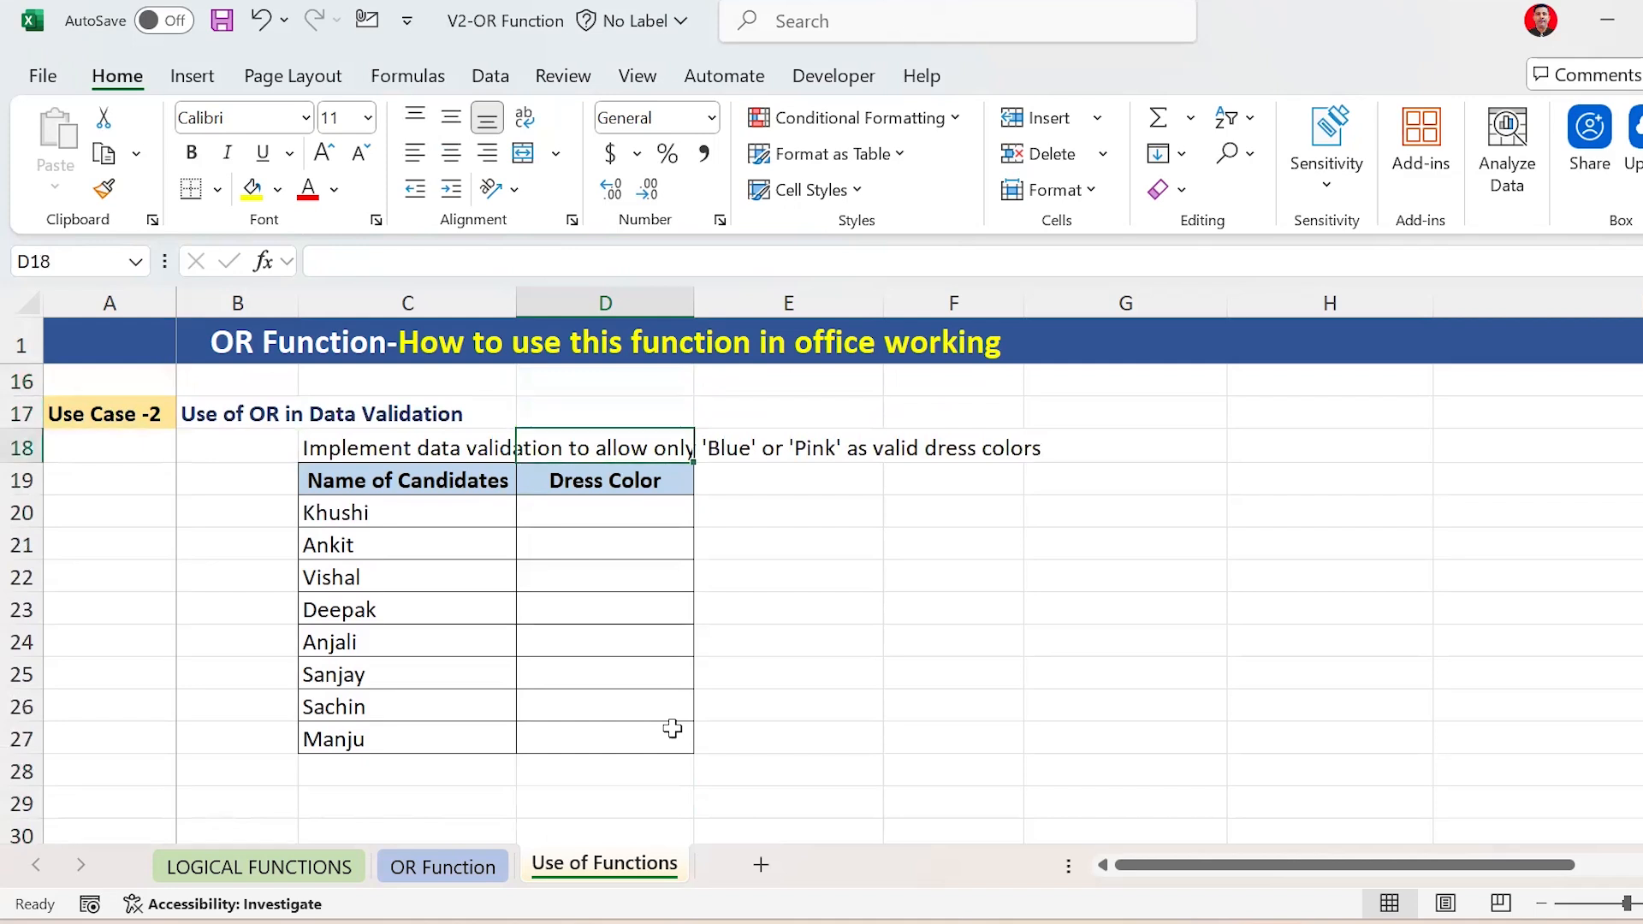
Reselect the Dress Color range D20:D27 and reduce the selection to its first cell, D20
{"action": "key", "text": "shift+Down"}
{"action": "key", "text": "shift+Down"}
{"action": "key", "text": "shift+Down"}
{"action": "key", "text": "shift+Down"}
{"action": "key", "text": "shift+Down"}
{"action": "key", "text": "shift+Down"}
{"action": "key", "text": "shift+Down"}
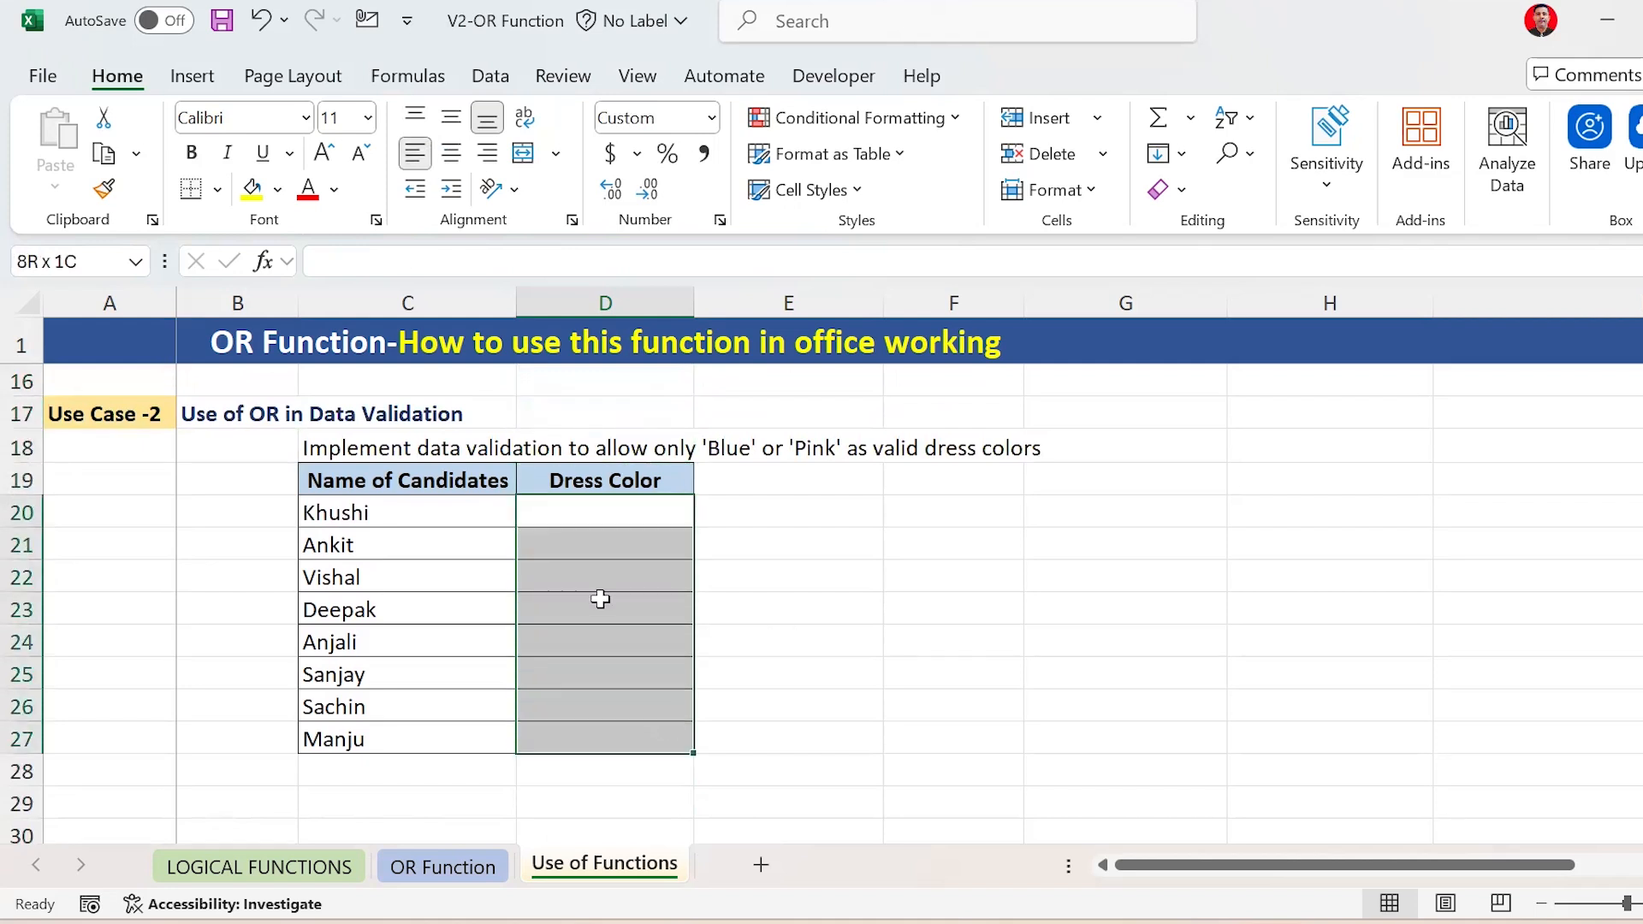
{"action": "key", "text": "alt"}
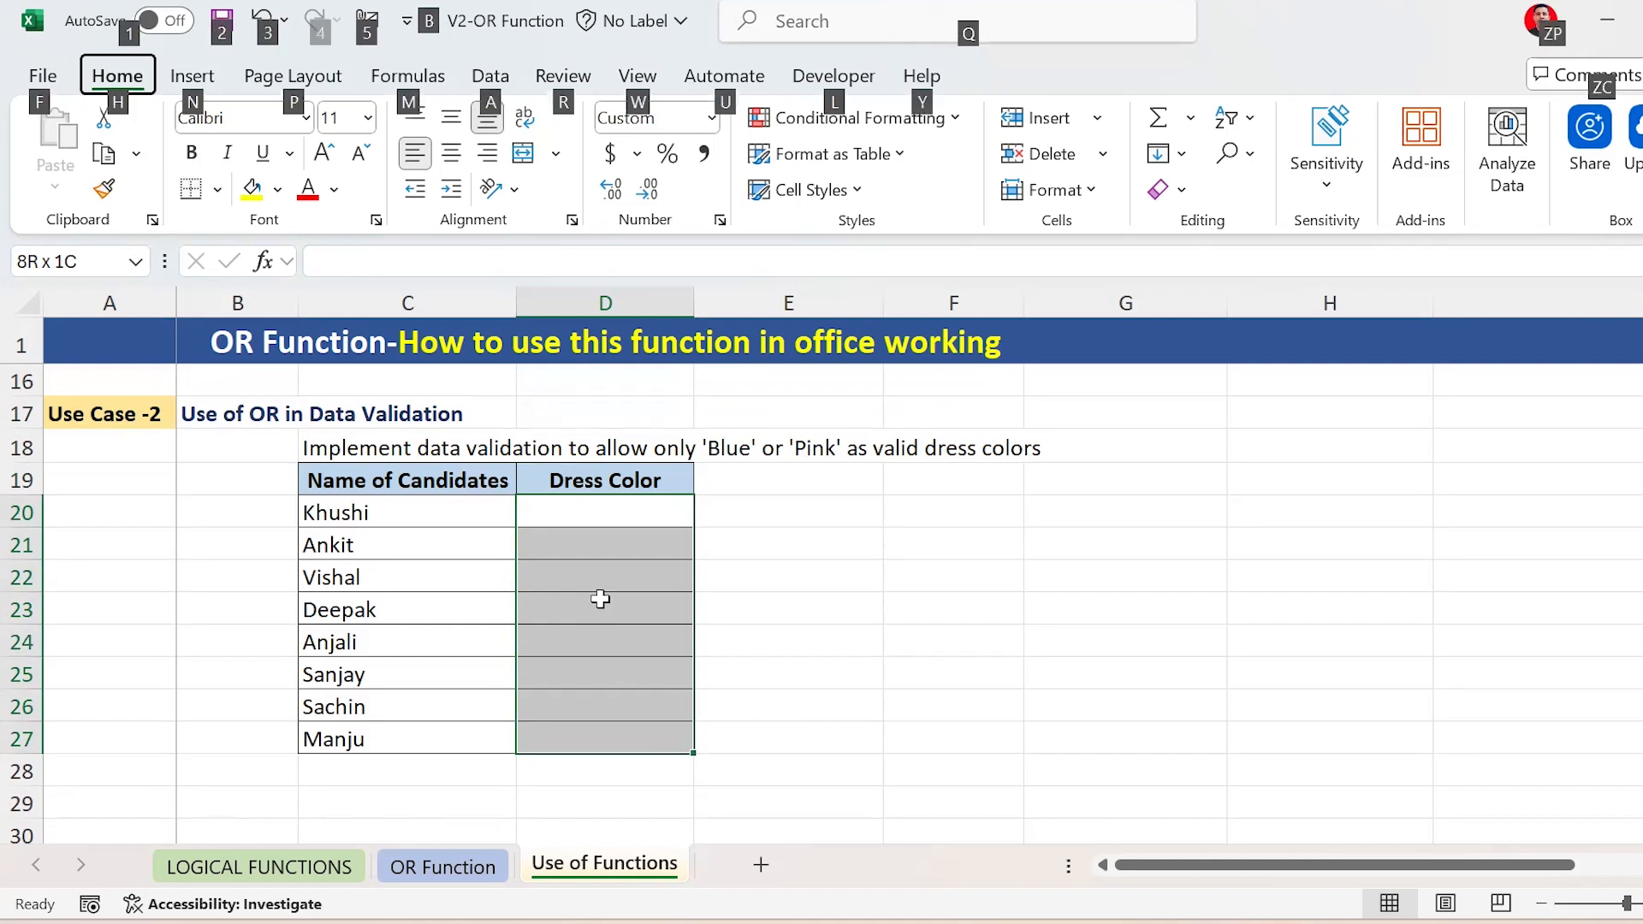
{"action": "key", "text": "Escape"}
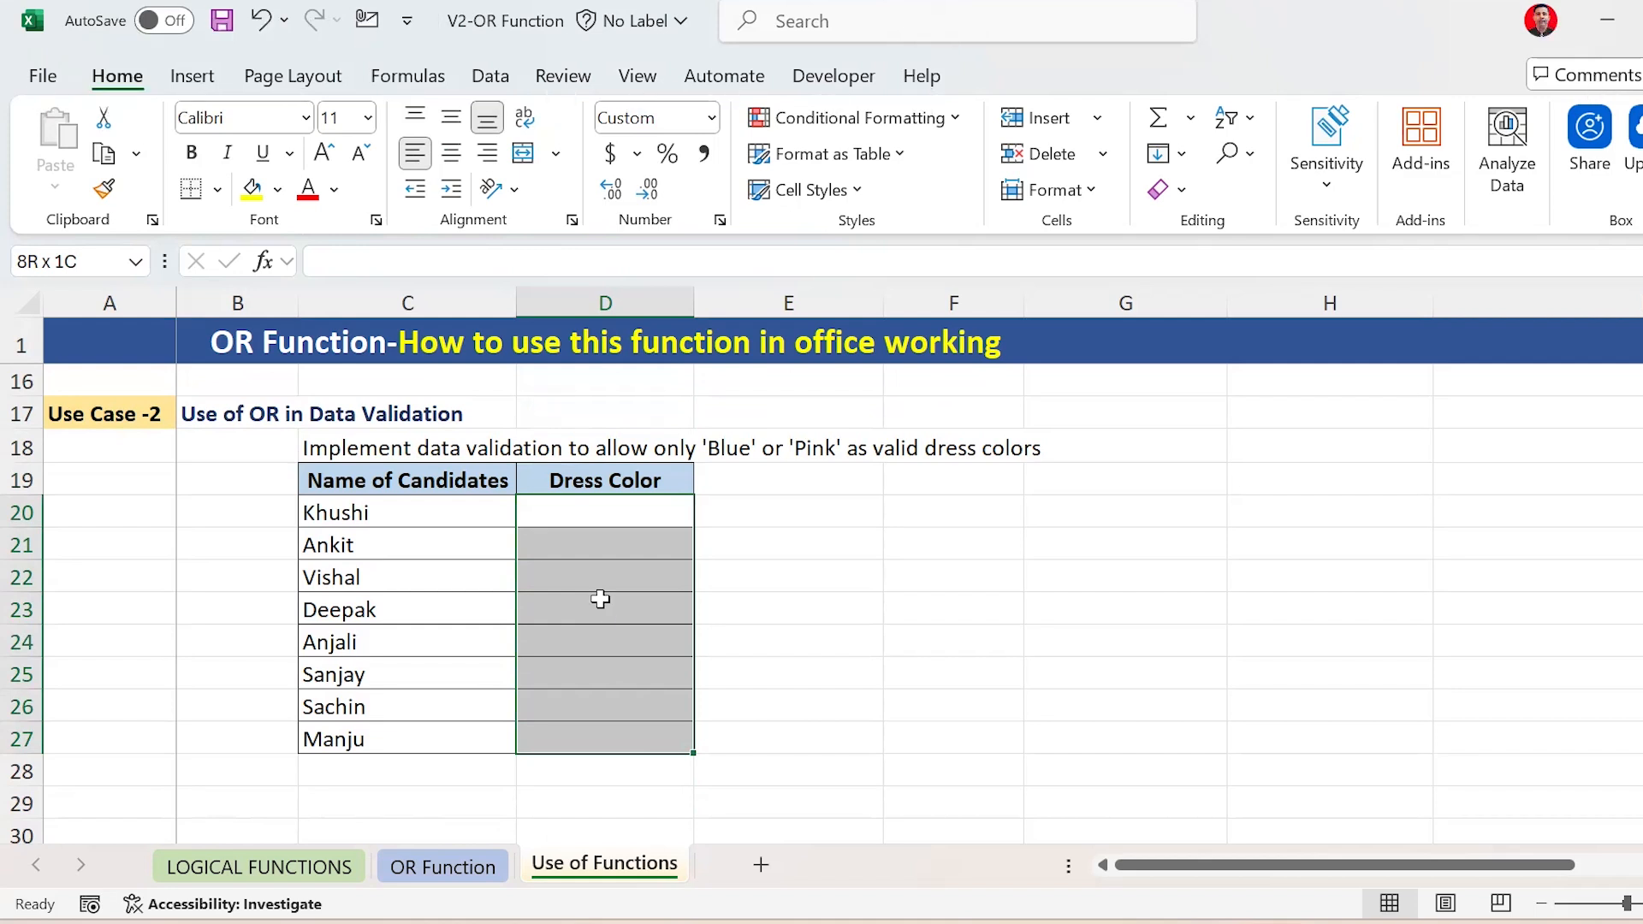
{"action": "key", "text": "shift+BackSpace"}
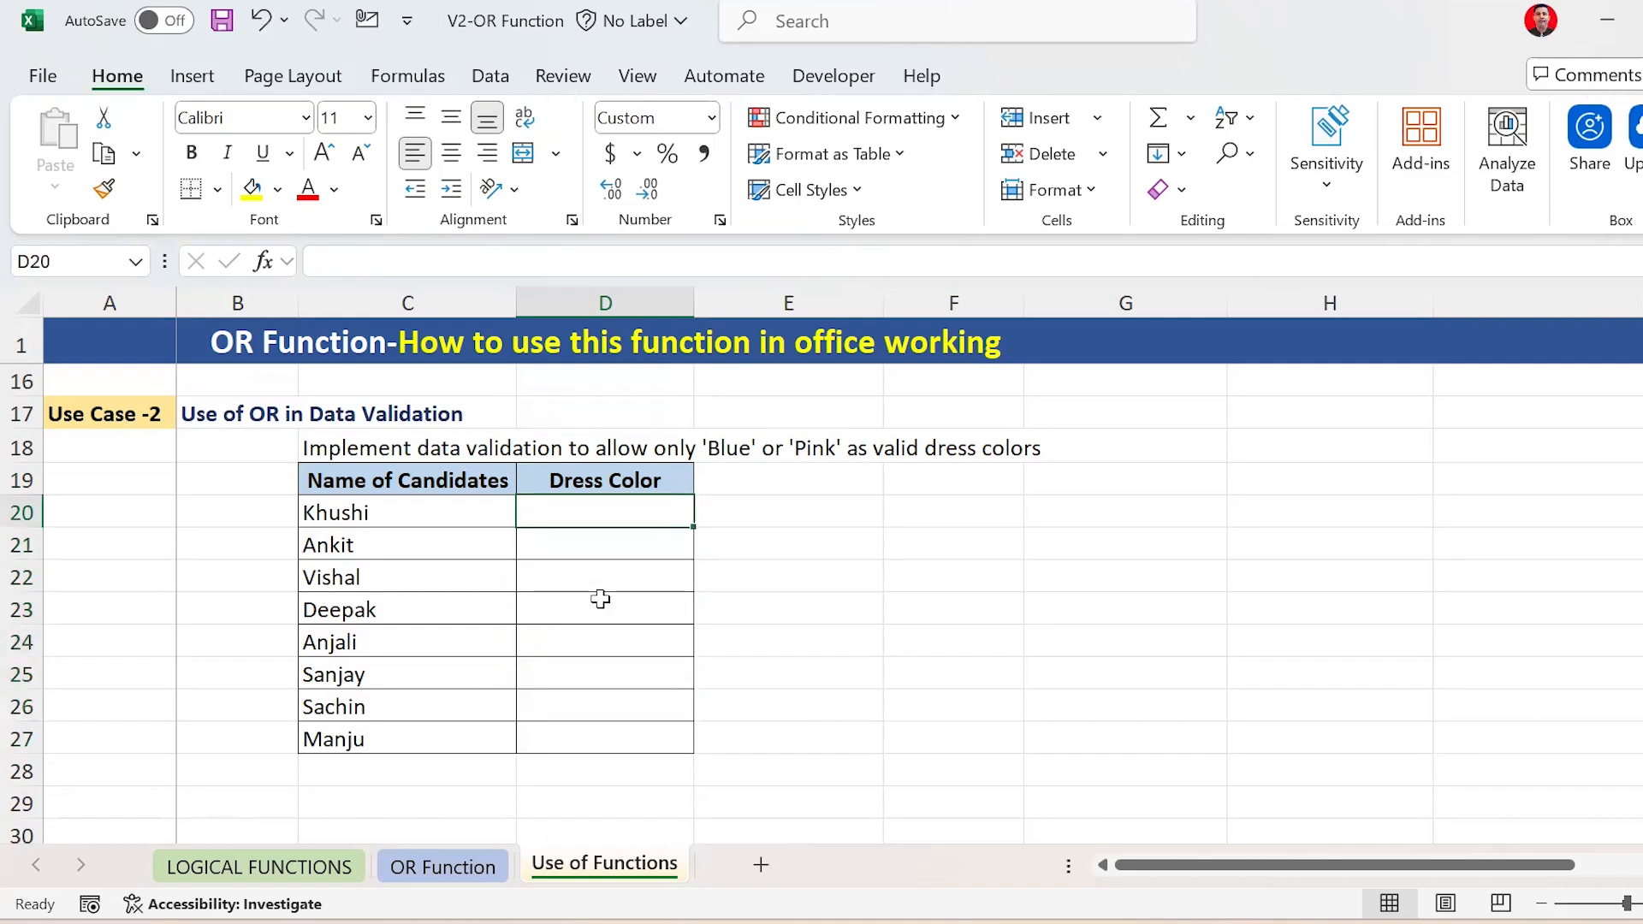
{"action": "key", "text": "Left"}
{"action": "key", "text": "Right"}
{"action": "key", "text": "Right"}
{"action": "key", "text": "Right"}
{"action": "key", "text": "Right"}
{"action": "key", "text": "Right"}
{"action": "key", "text": "Right"}
{"action": "key", "text": "Left"}
{"action": "key", "text": "Left"}
{"action": "key", "text": "Left"}
{"action": "key", "text": "Left"}
{"action": "key", "text": "Left"}
Start a data validation rule for the Dress Color cells D20:D27 and set the allowed criteria to Custom
{"action": "key", "text": "shift+Down"}
{"action": "key", "text": "shift+Down"}
{"action": "key", "text": "shift+Down"}
{"action": "key", "text": "shift+Down"}
{"action": "key", "text": "shift+Down"}
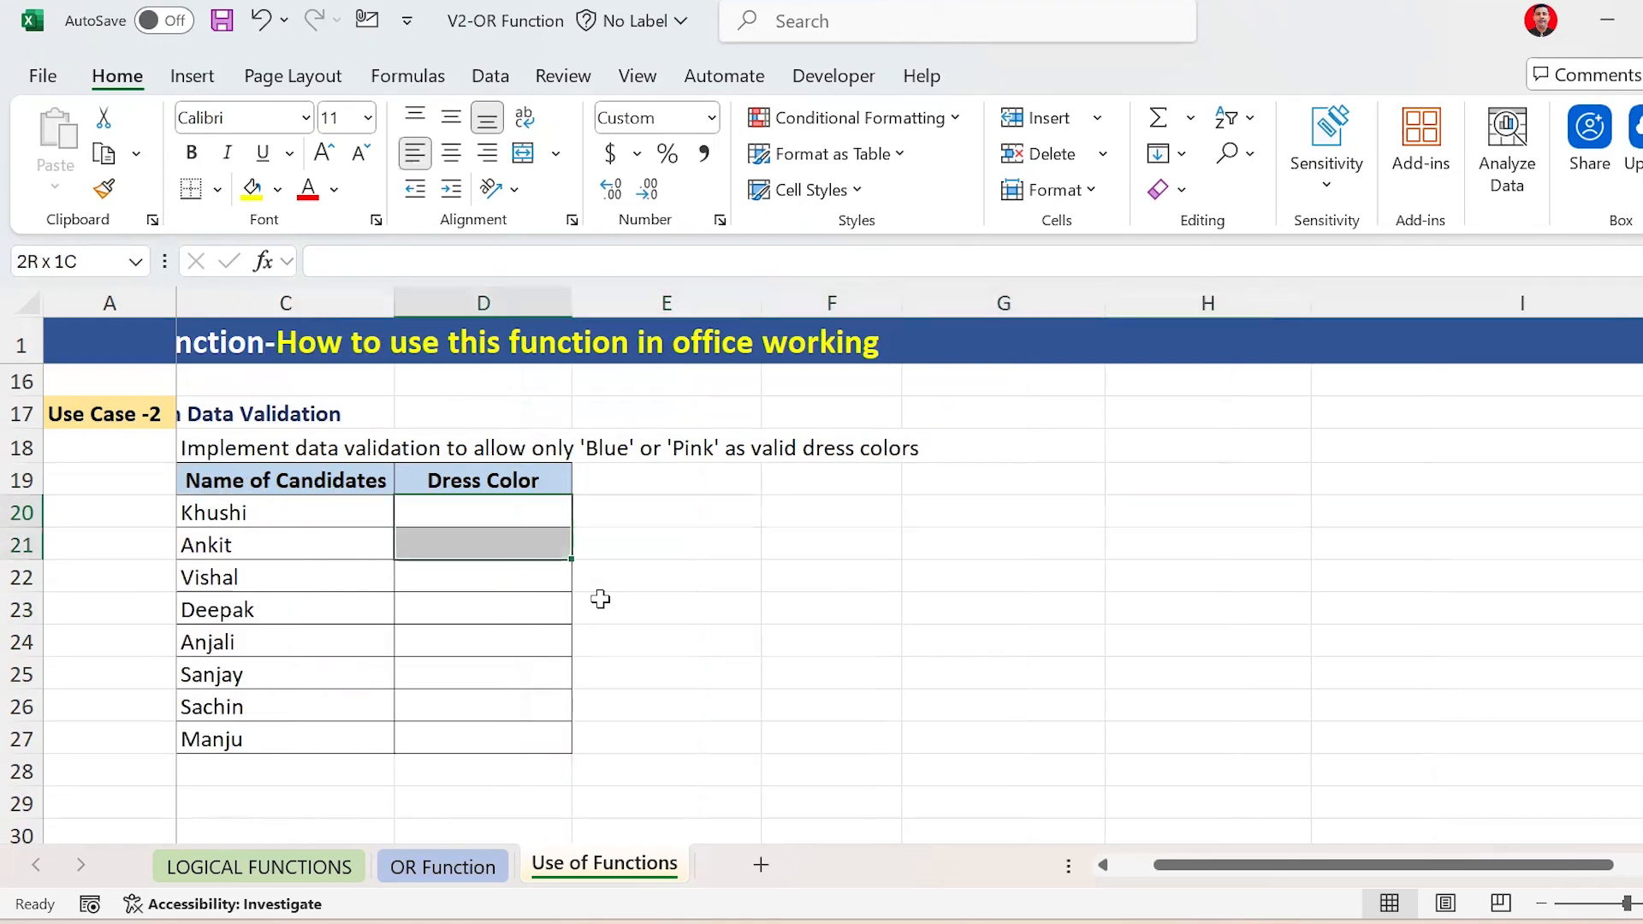
{"action": "key", "text": "shift+Down"}
{"action": "key", "text": "shift+Down"}
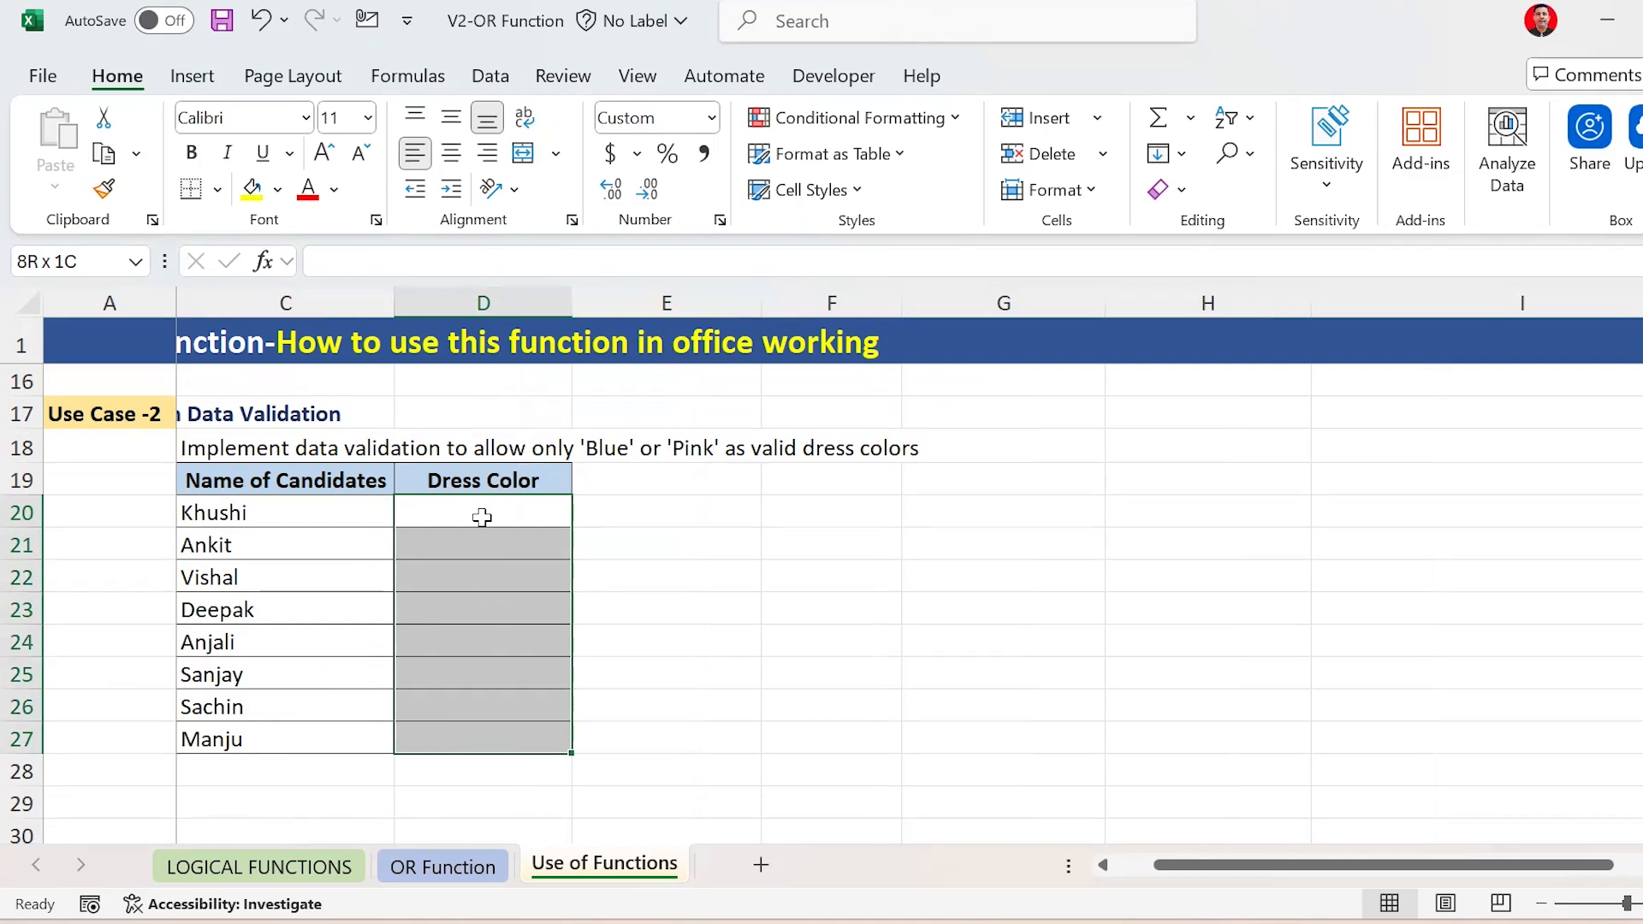
{"action": "left_click", "coordinate": [490, 76]}
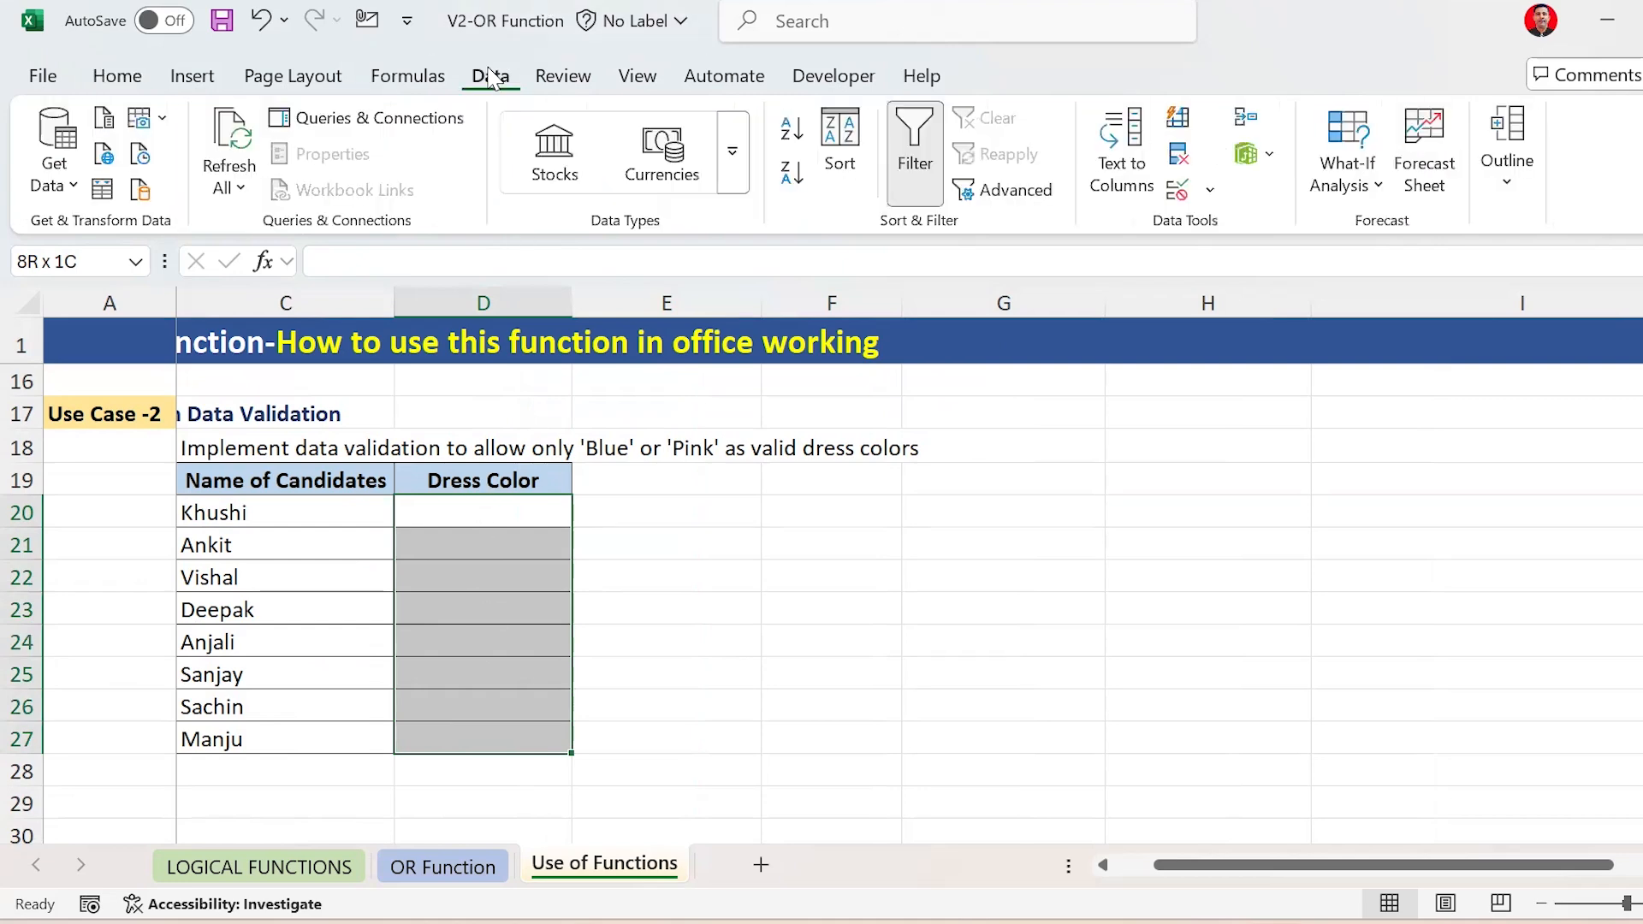
{"action": "left_click", "coordinate": [1213, 195]}
{"action": "left_click", "coordinate": [1179, 224]}
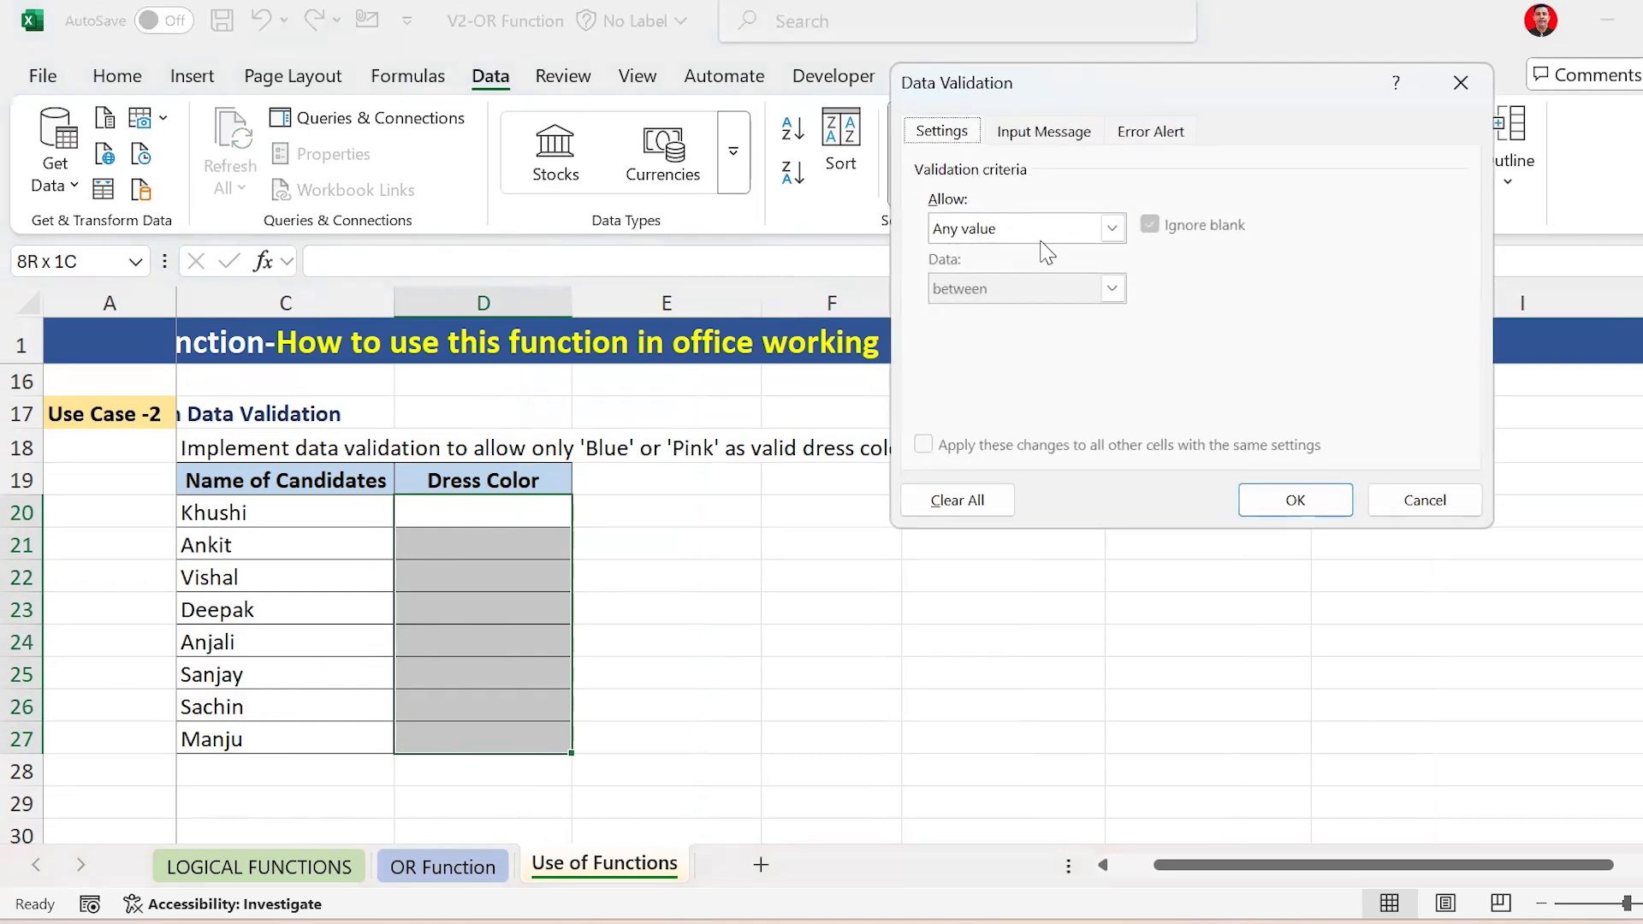
{"action": "left_click", "coordinate": [1114, 231]}
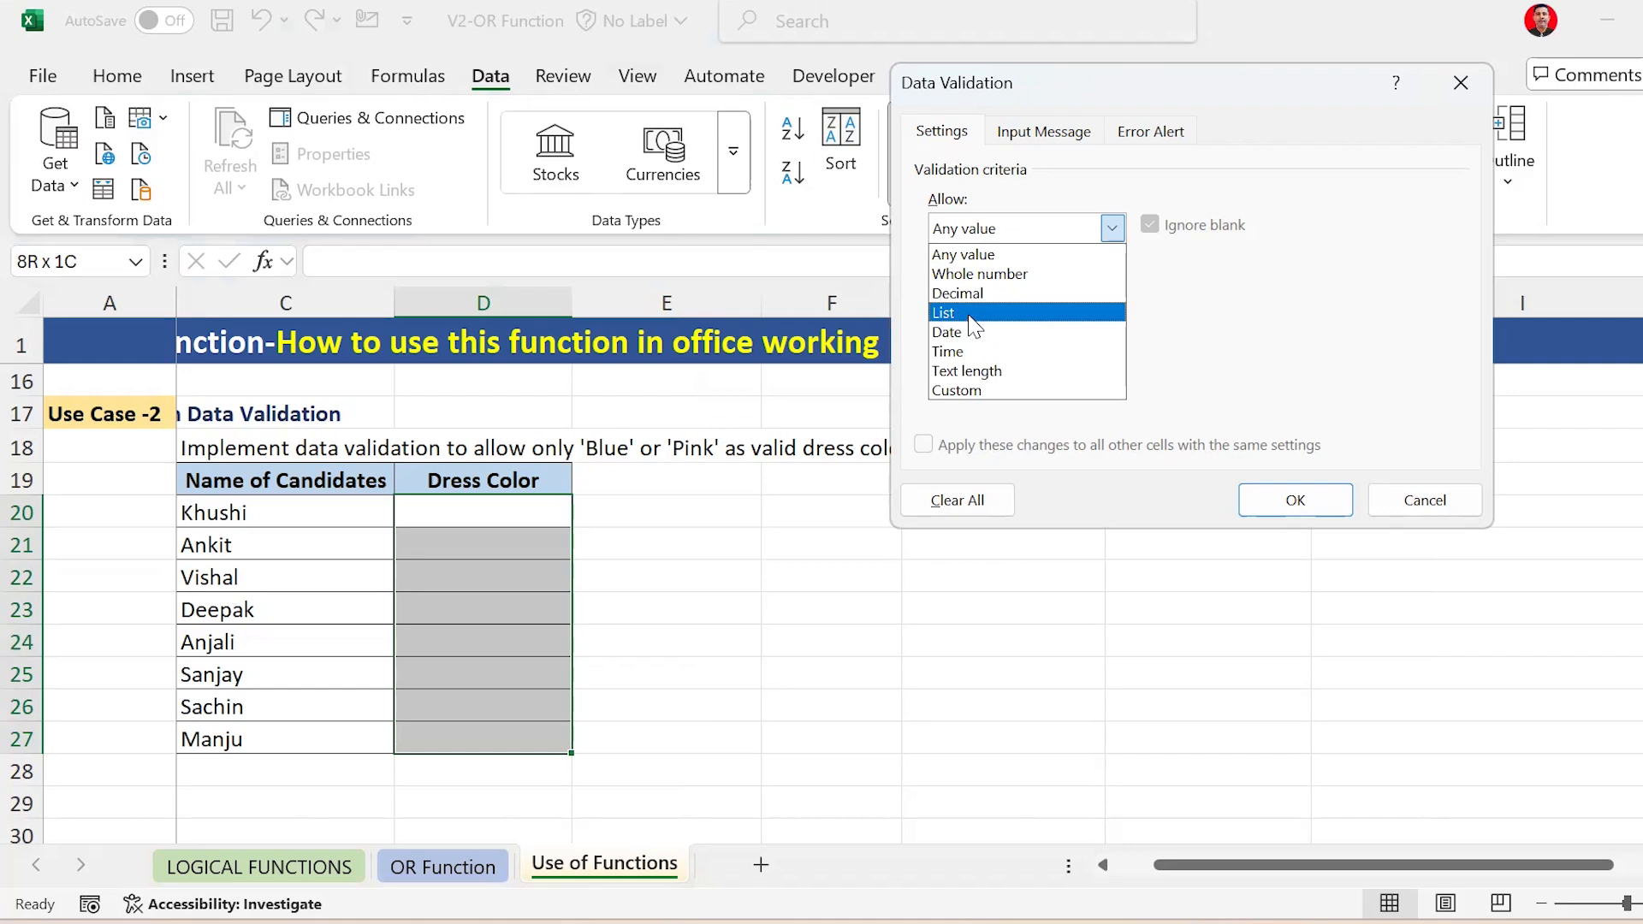
{"action": "left_click", "coordinate": [958, 391]}
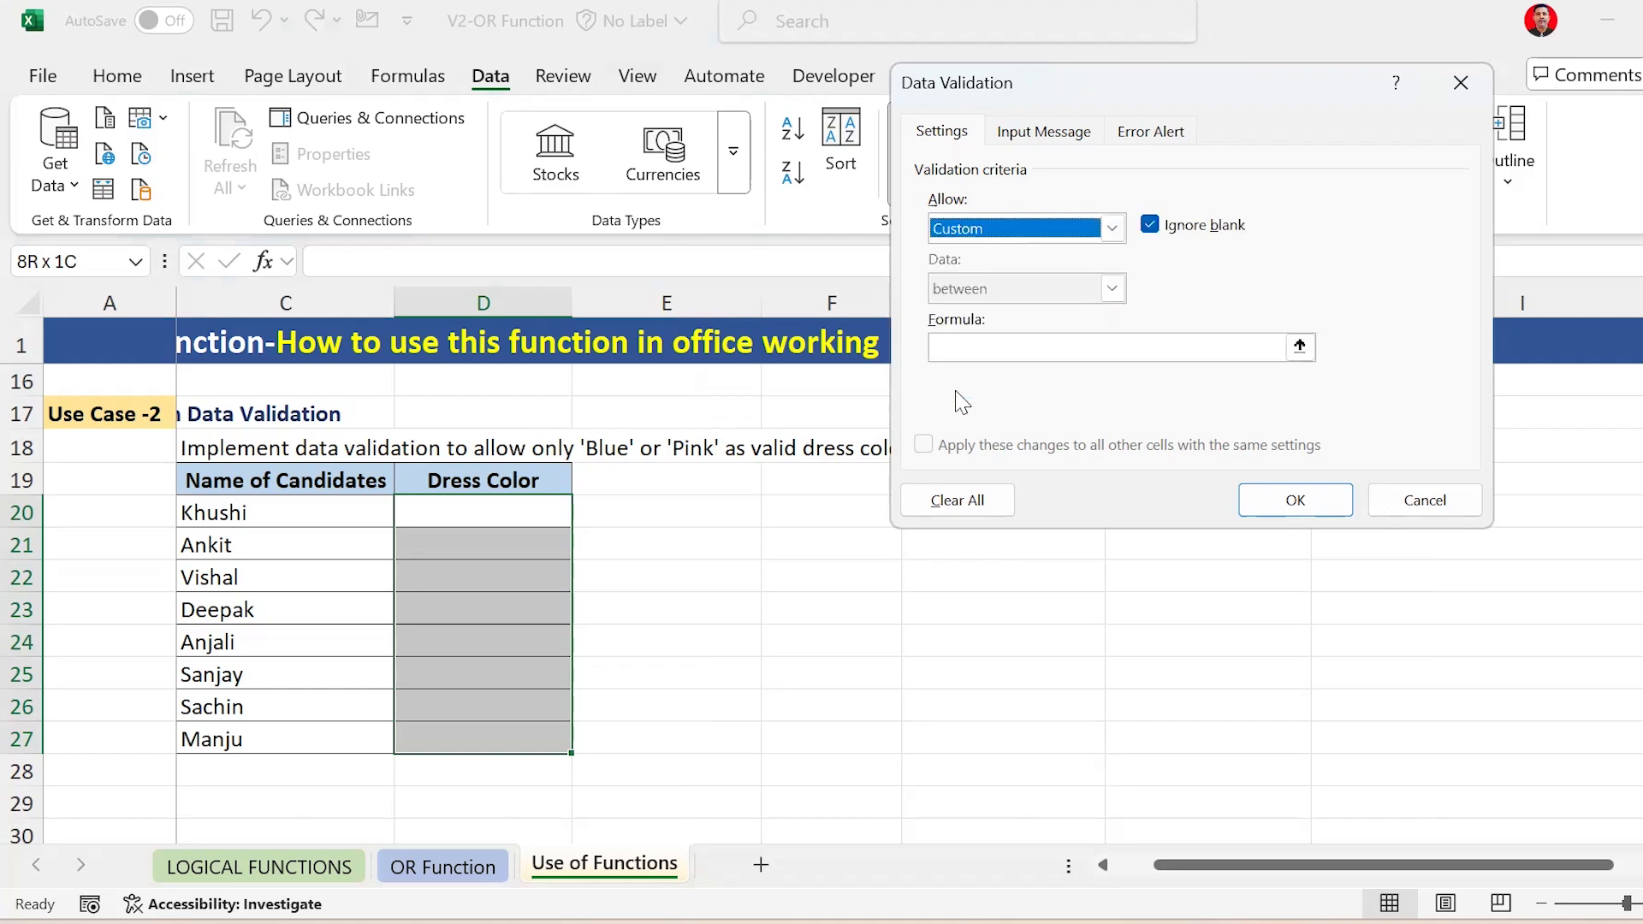
Begin the custom validation formula with an OR function whose first condition is D20="BLUE"
{"action": "left_click", "coordinate": [960, 345]}
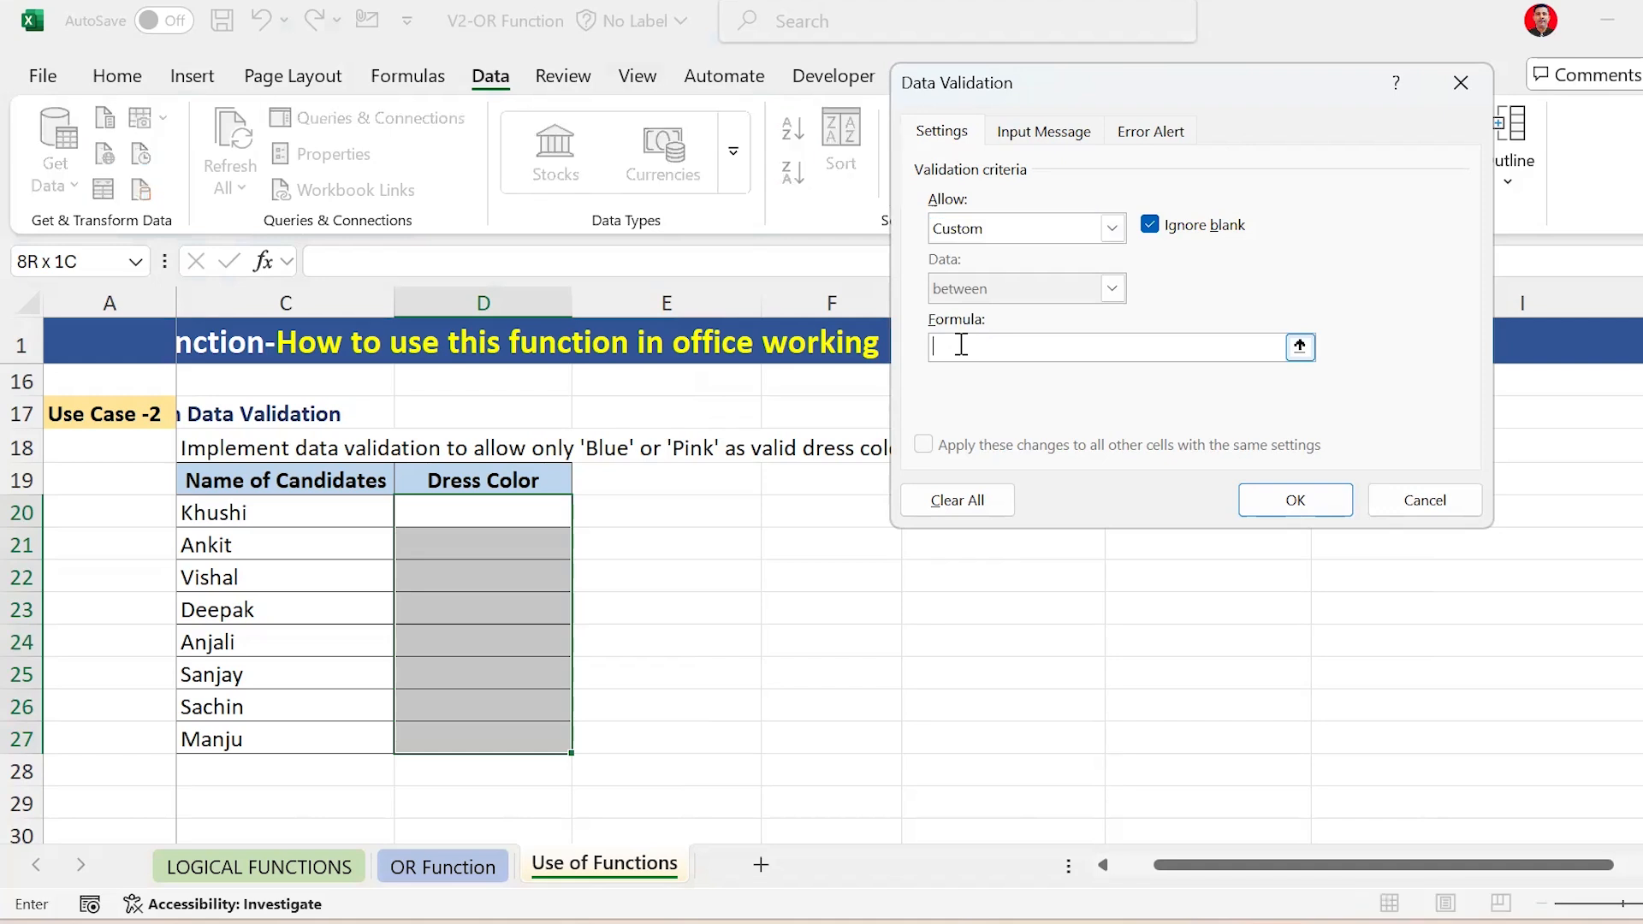
{"action": "type", "text": "="}
{"action": "type", "text": "RO"}
{"action": "key", "text": "BackSpace"}
{"action": "key", "text": "BackSpace"}
{"action": "type", "text": "O"}
{"action": "key", "text": "BackSpace"}
{"action": "type", "text": "OR("}
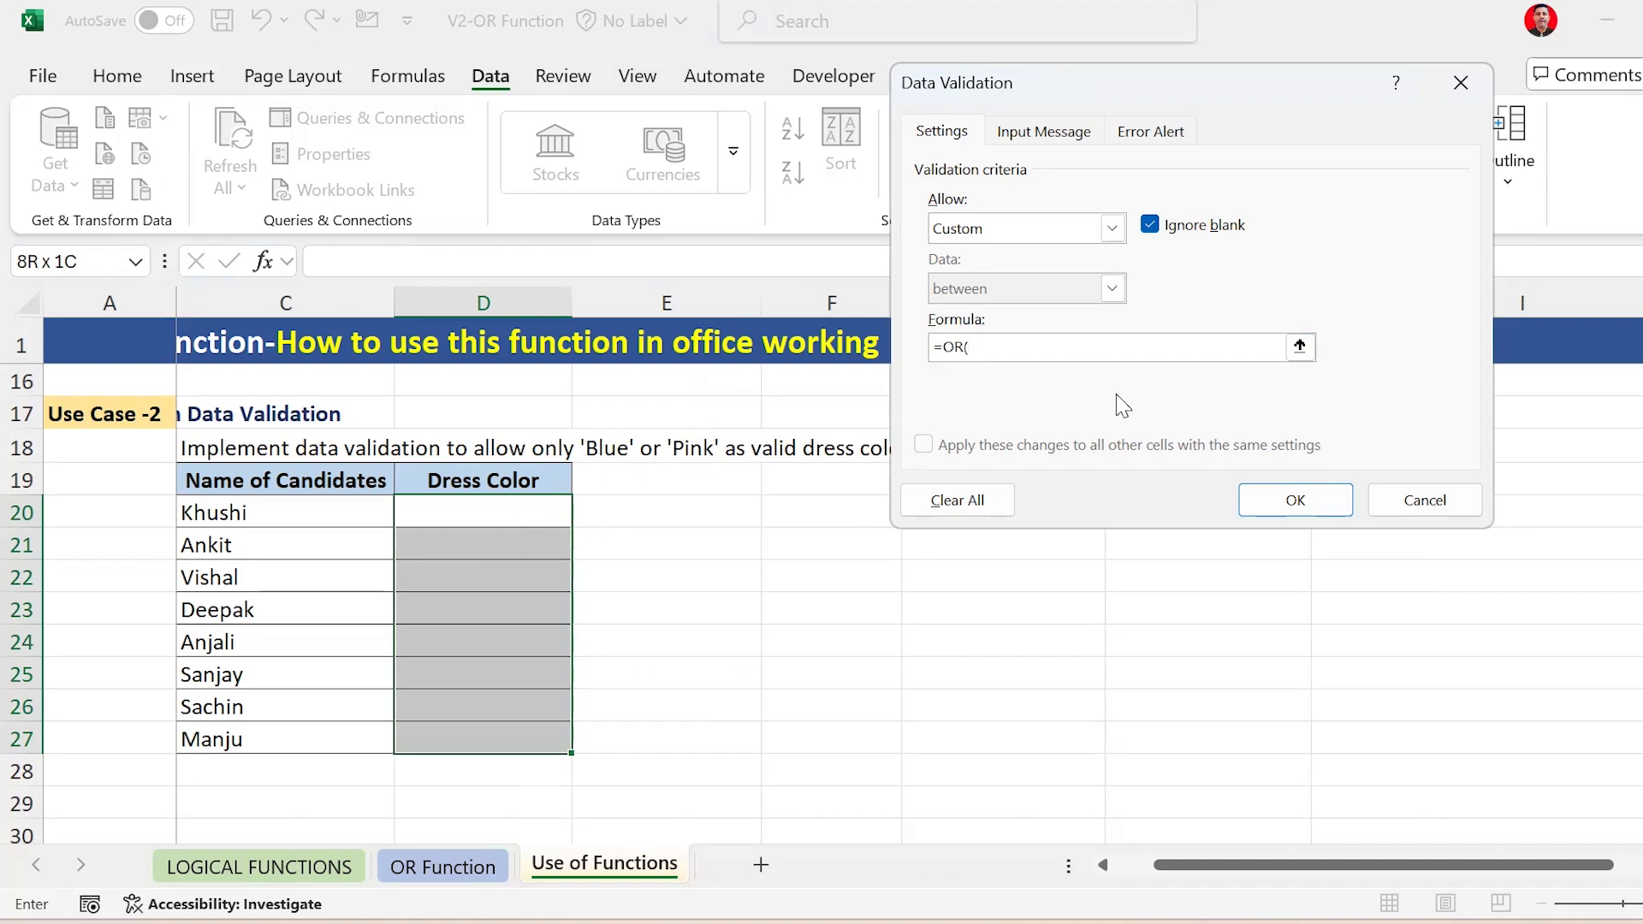
{"action": "left_click", "coordinate": [510, 506]}
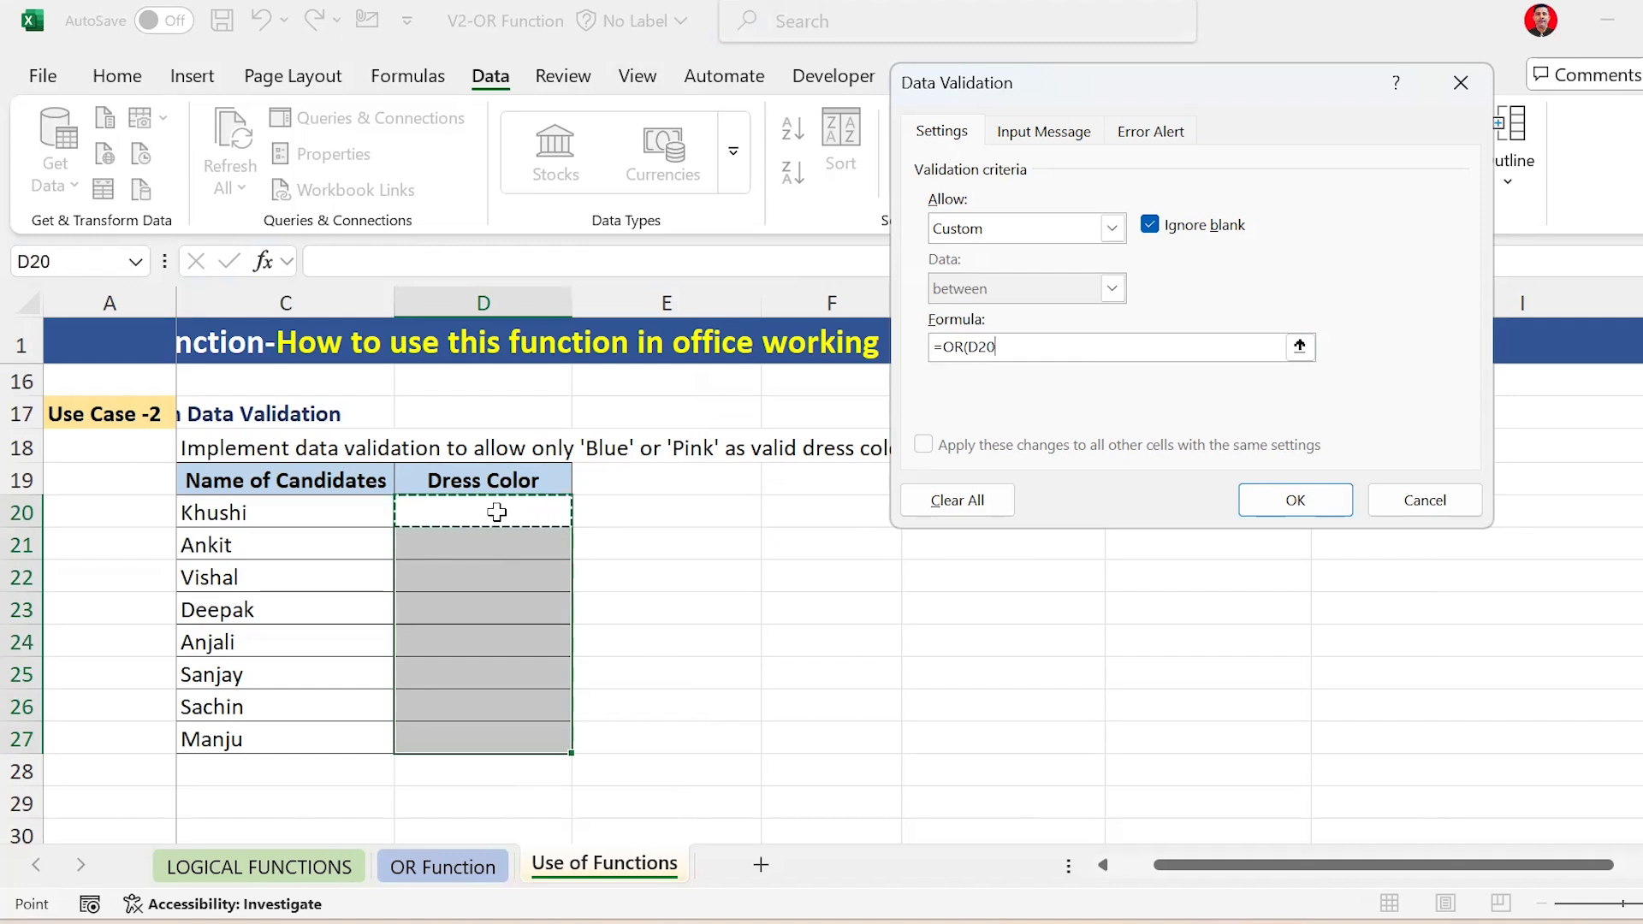
{"action": "type", "text": "="}
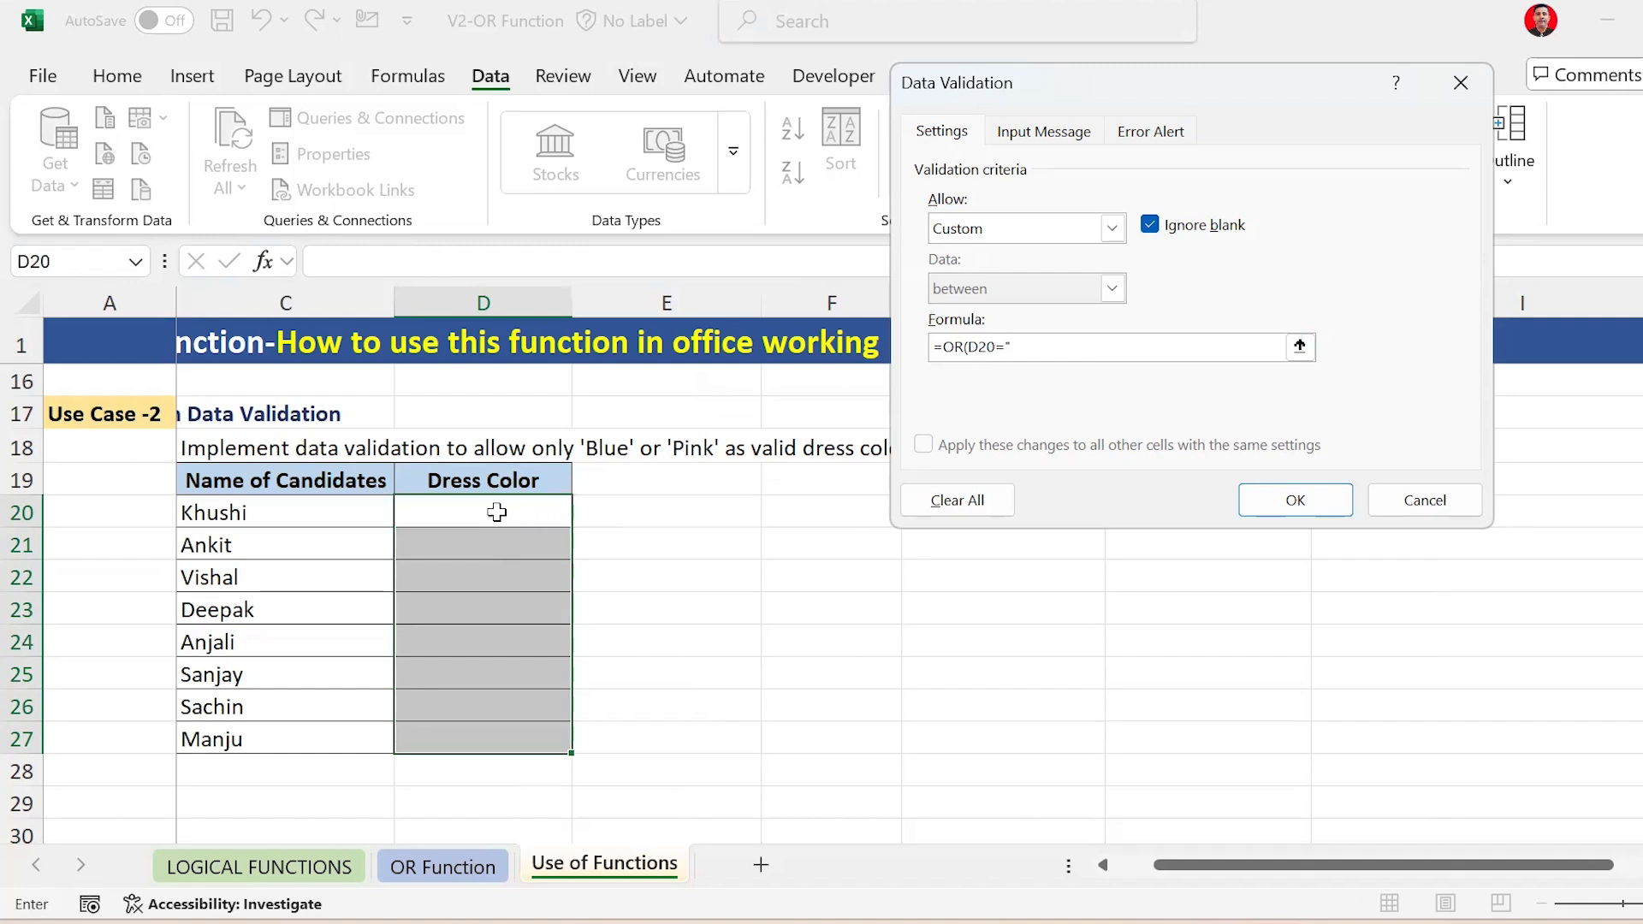
{"action": "type", "text": "\"BLUE\","}
Complete the validation formula with the second condition D20="pink" and apply the rule
{"action": "left_click", "coordinate": [462, 515]}
{"action": "type", "text": "="}
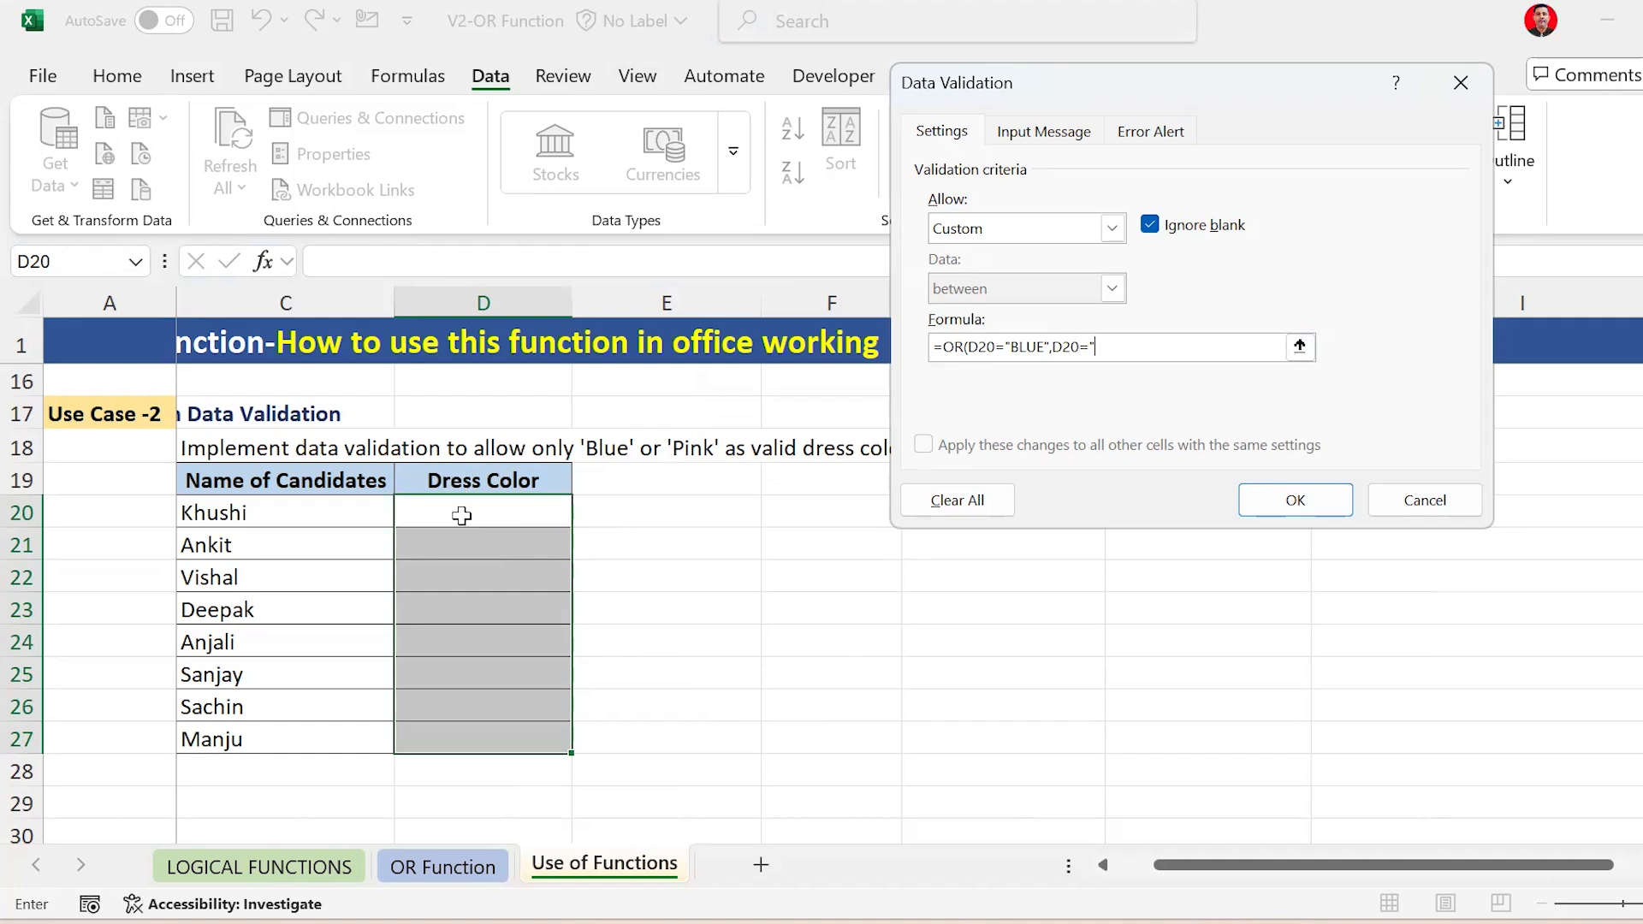
{"action": "type", "text": "\"pink"}
{"action": "type", "text": ")"}
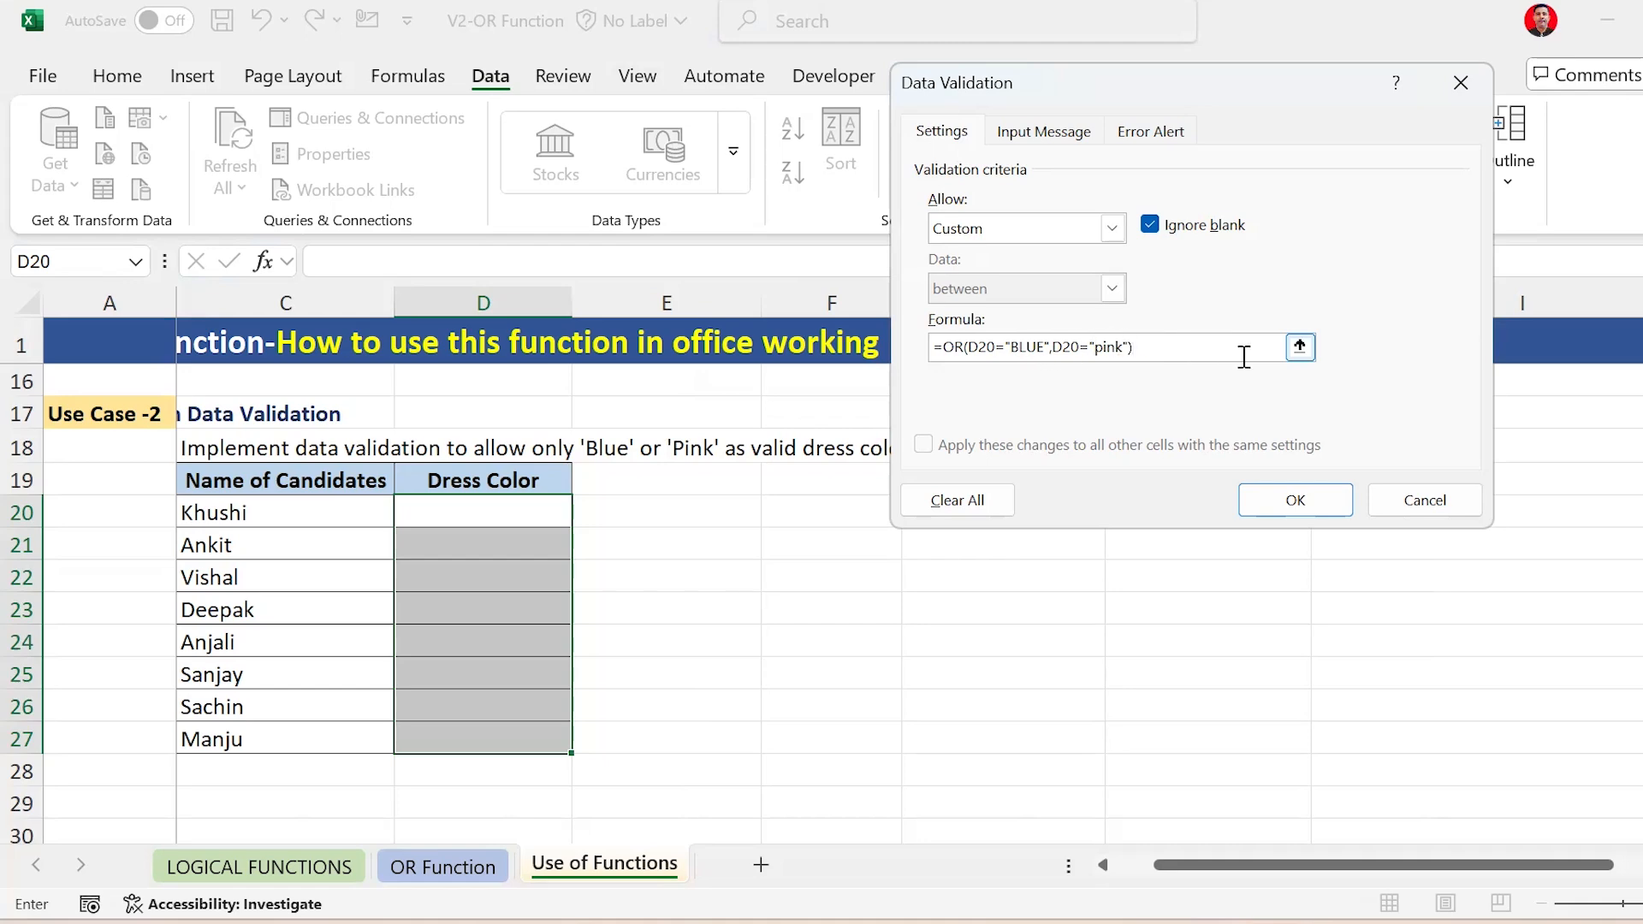
{"action": "left_click", "coordinate": [1301, 500]}
Test the validation by entering the dress color white in D20, then discard the entry
{"action": "key", "text": "Down"}
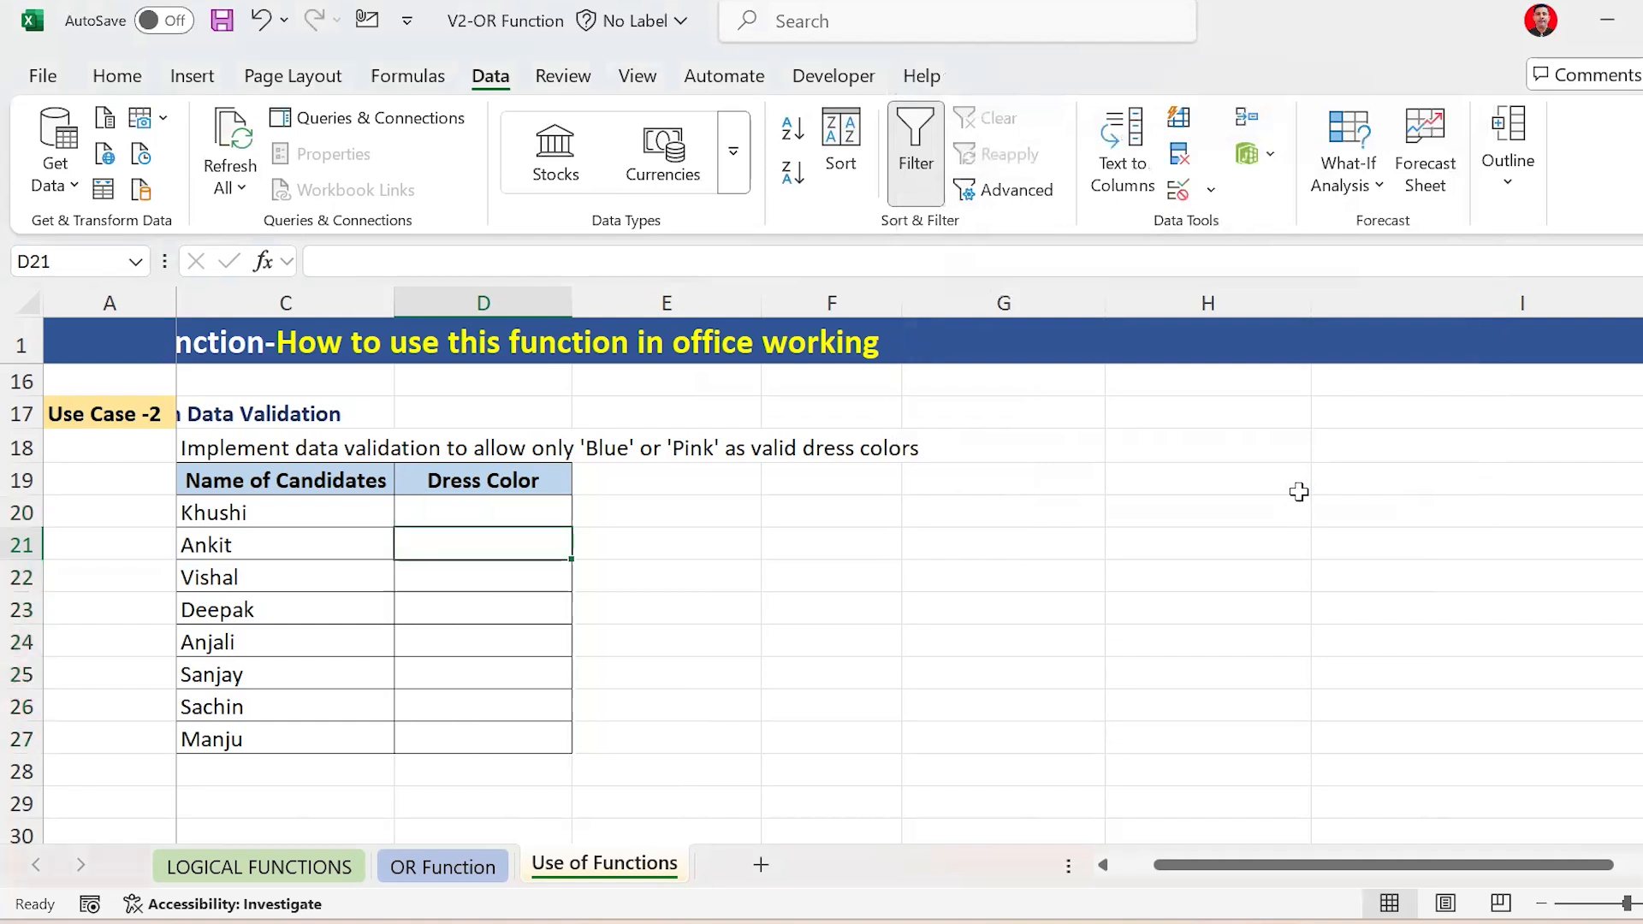
{"action": "key", "text": "Up"}
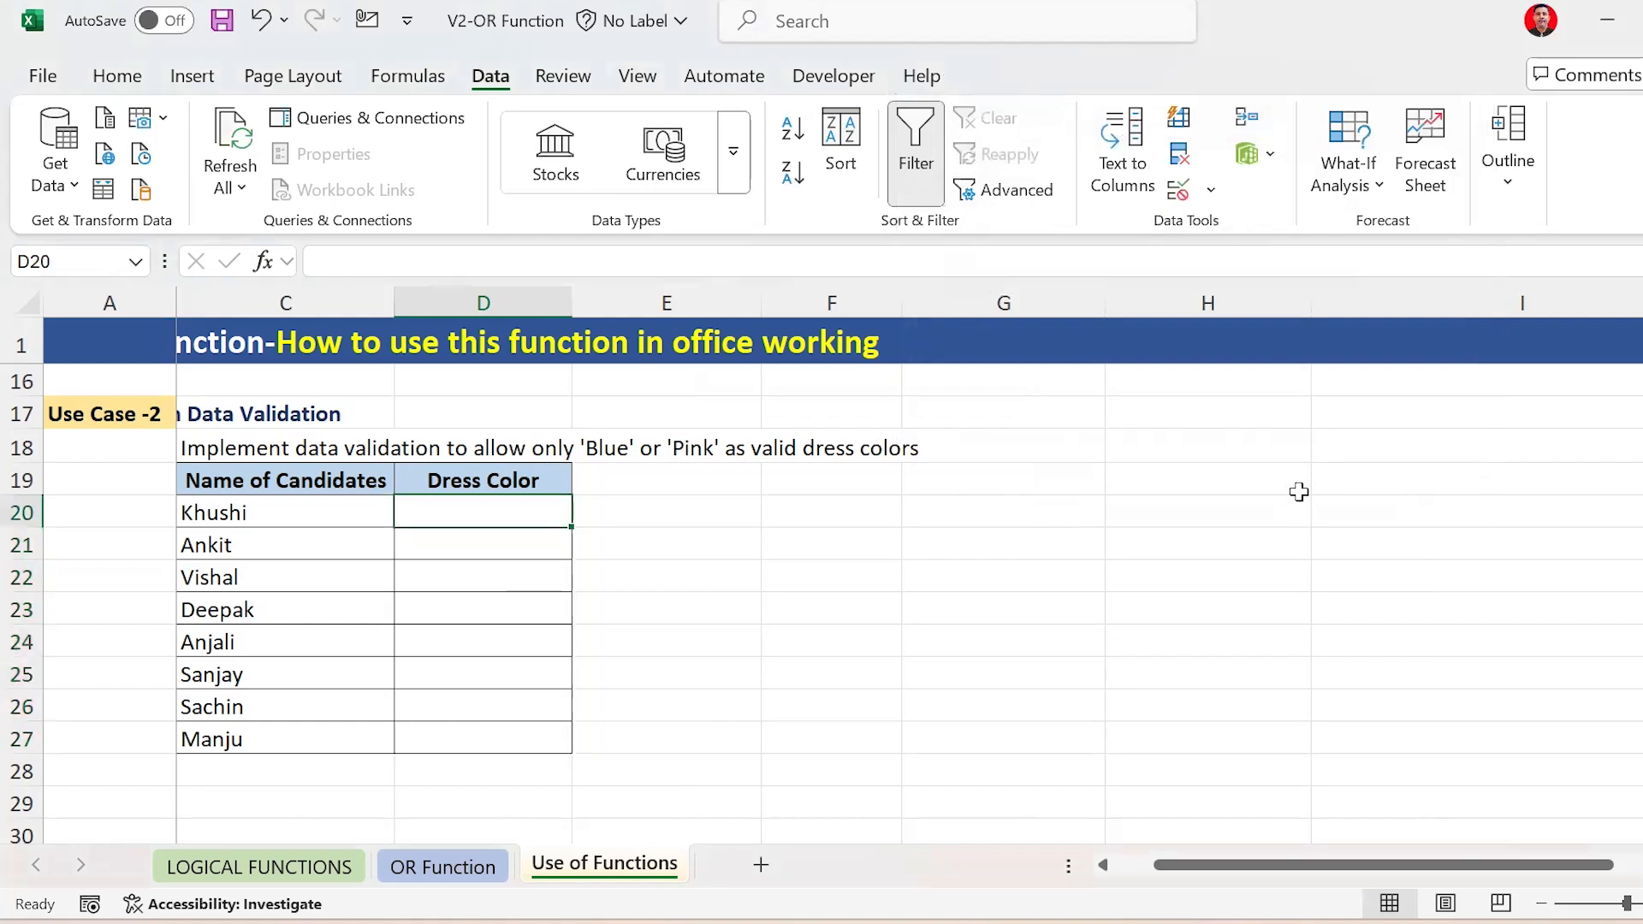
{"action": "type", "text": "white"}
{"action": "key", "text": "Return"}
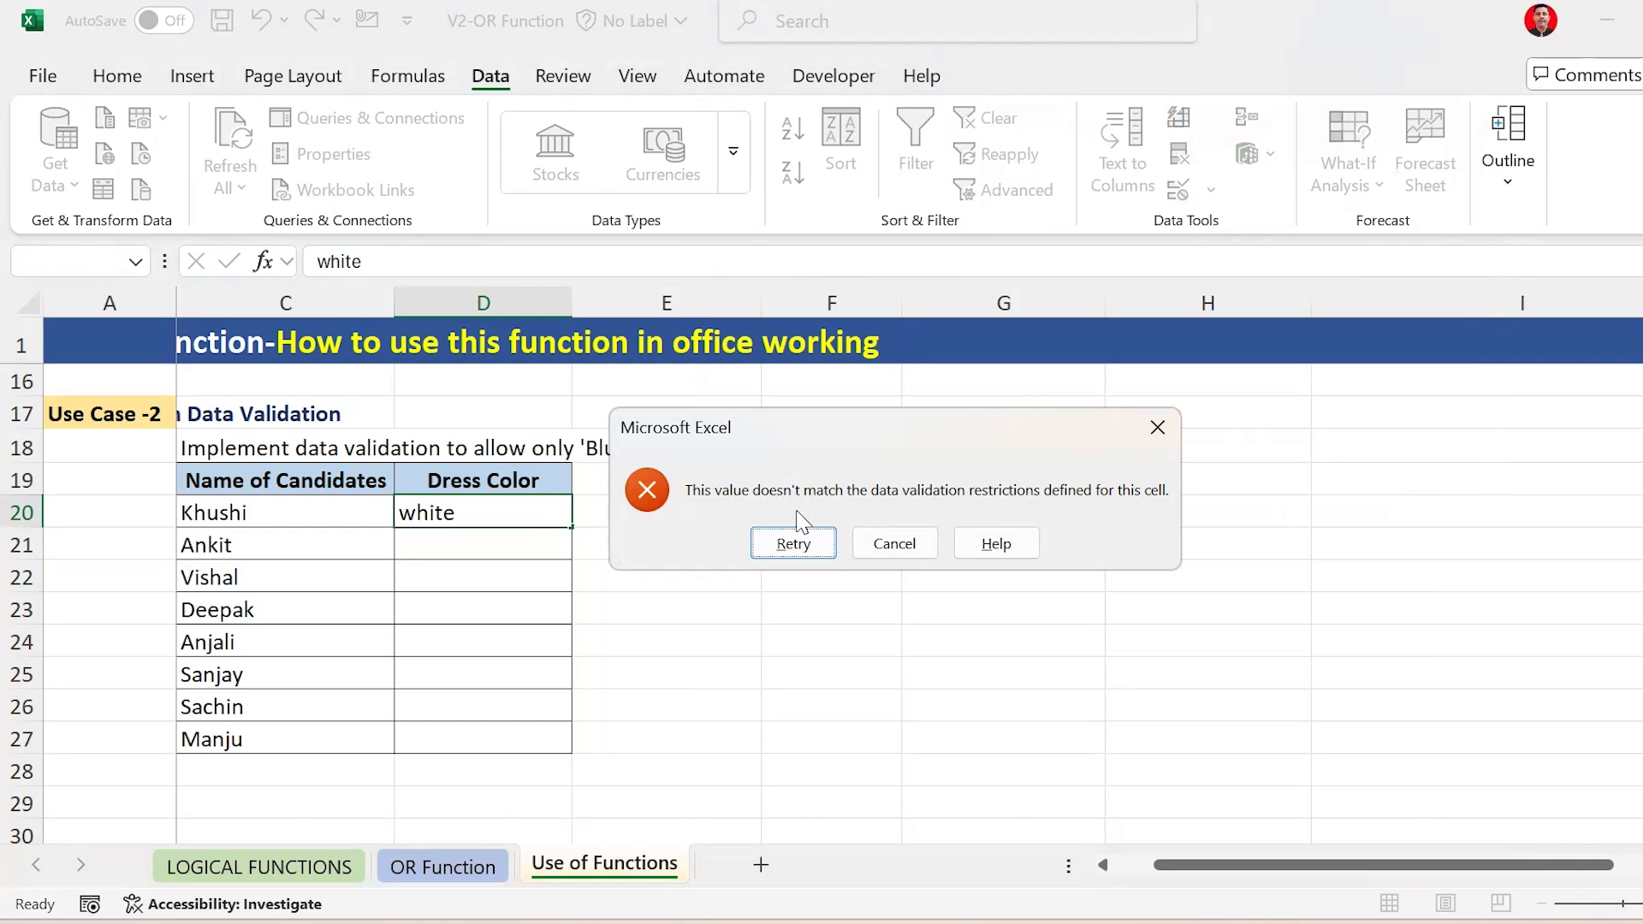
{"action": "key", "text": "Escape"}
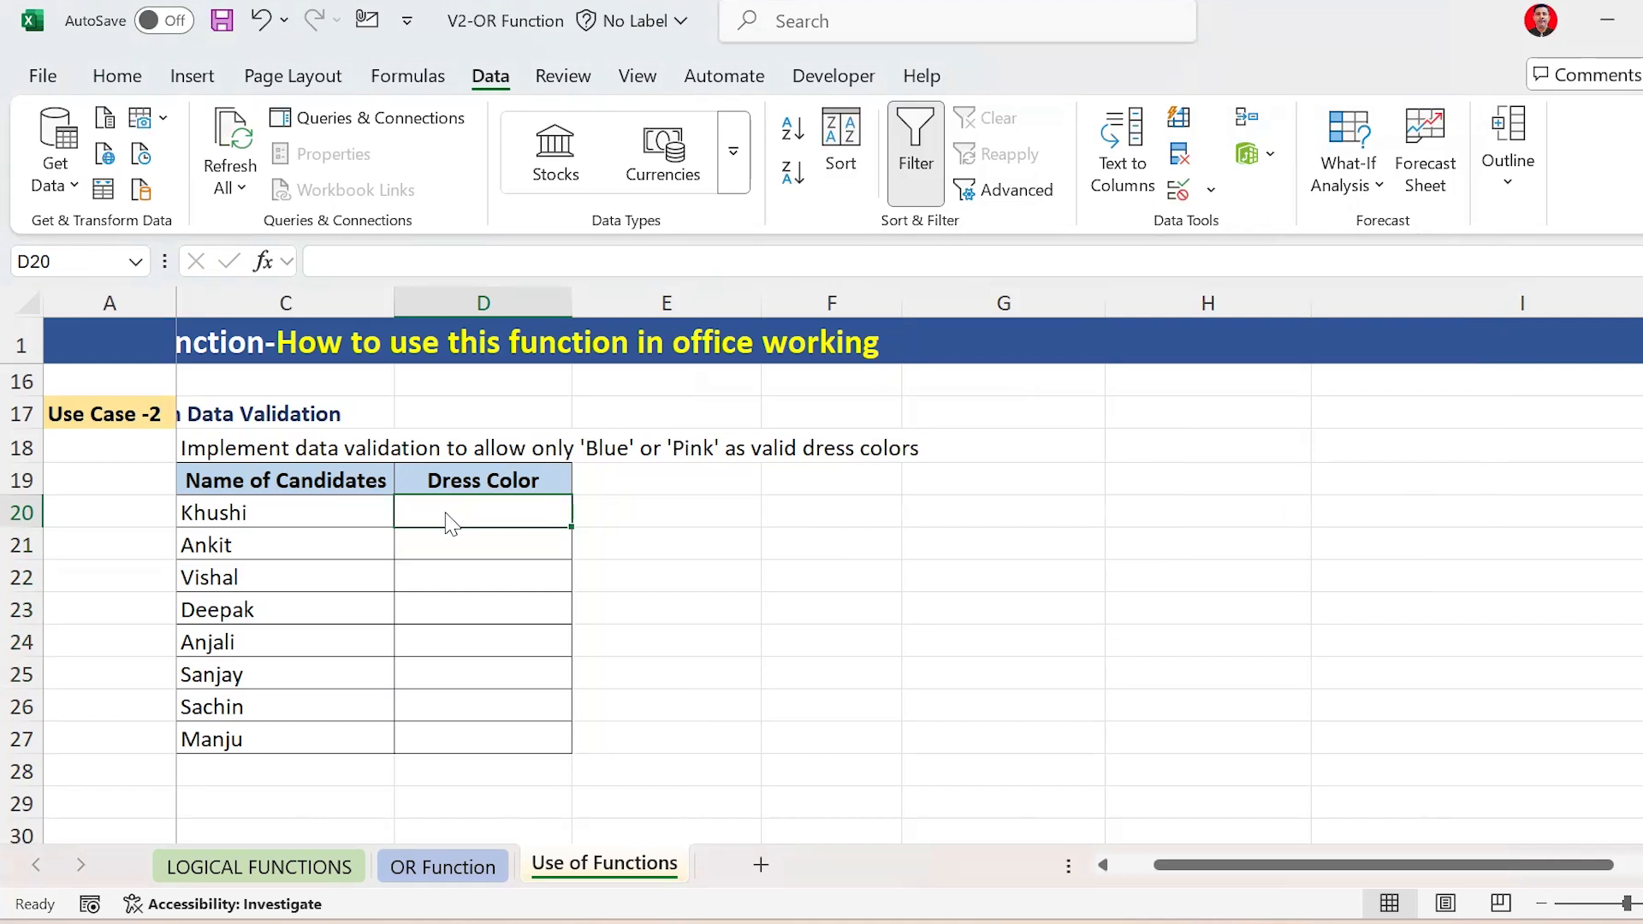
Try the dress colors black in D22 and green in D23, discarding each entry
{"action": "key", "text": "Down"}
{"action": "key", "text": "Down"}
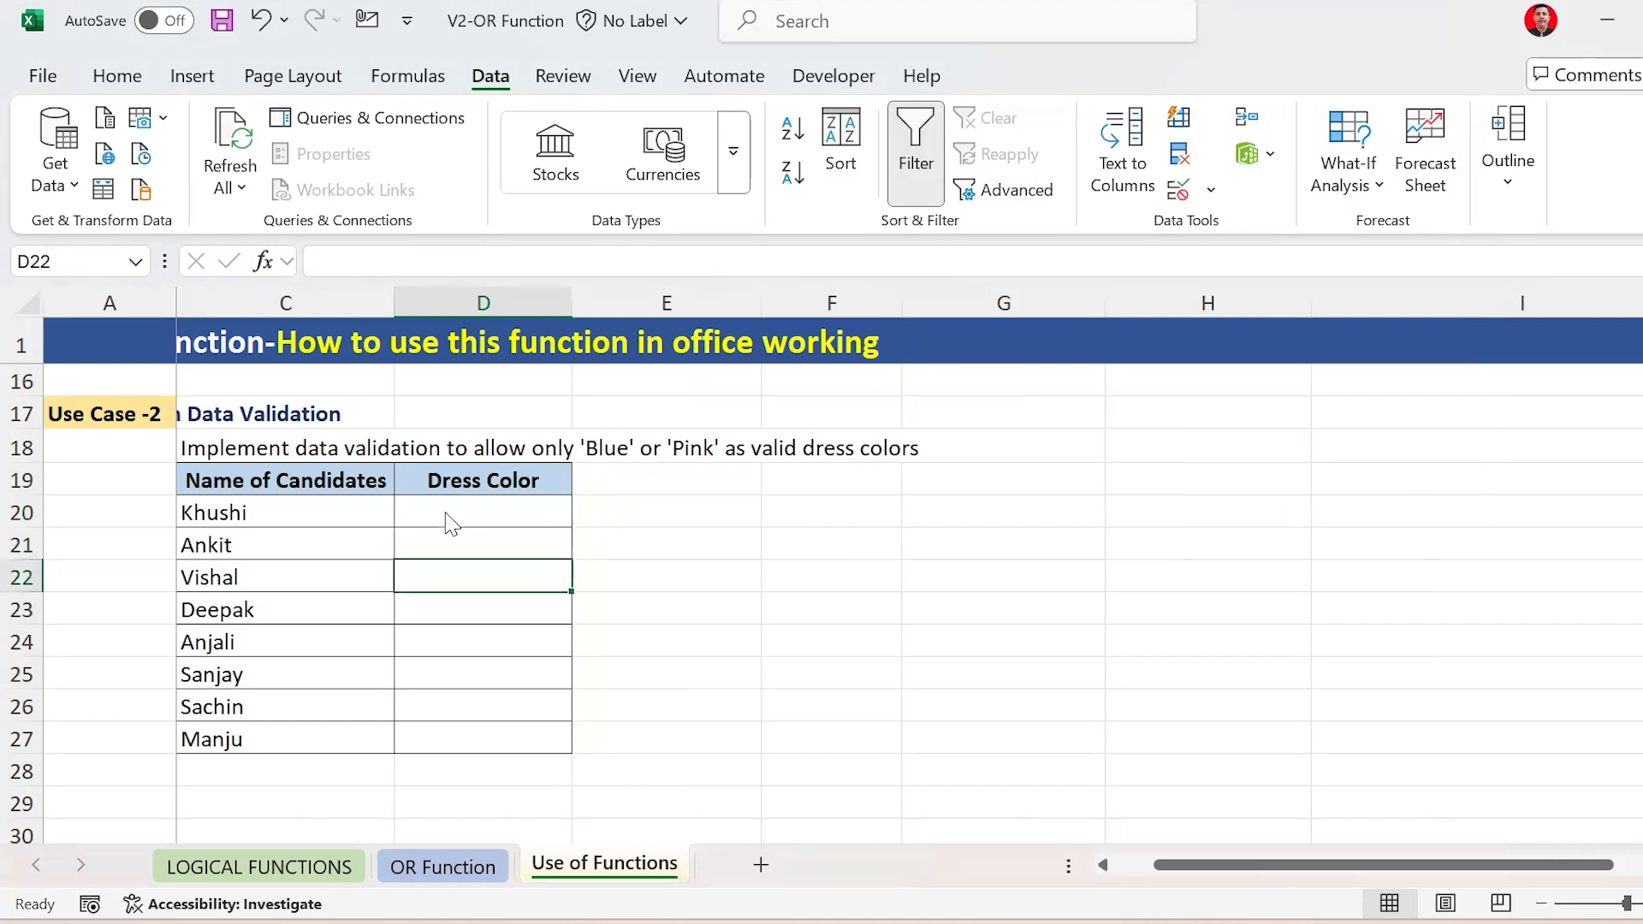
{"action": "type", "text": "black"}
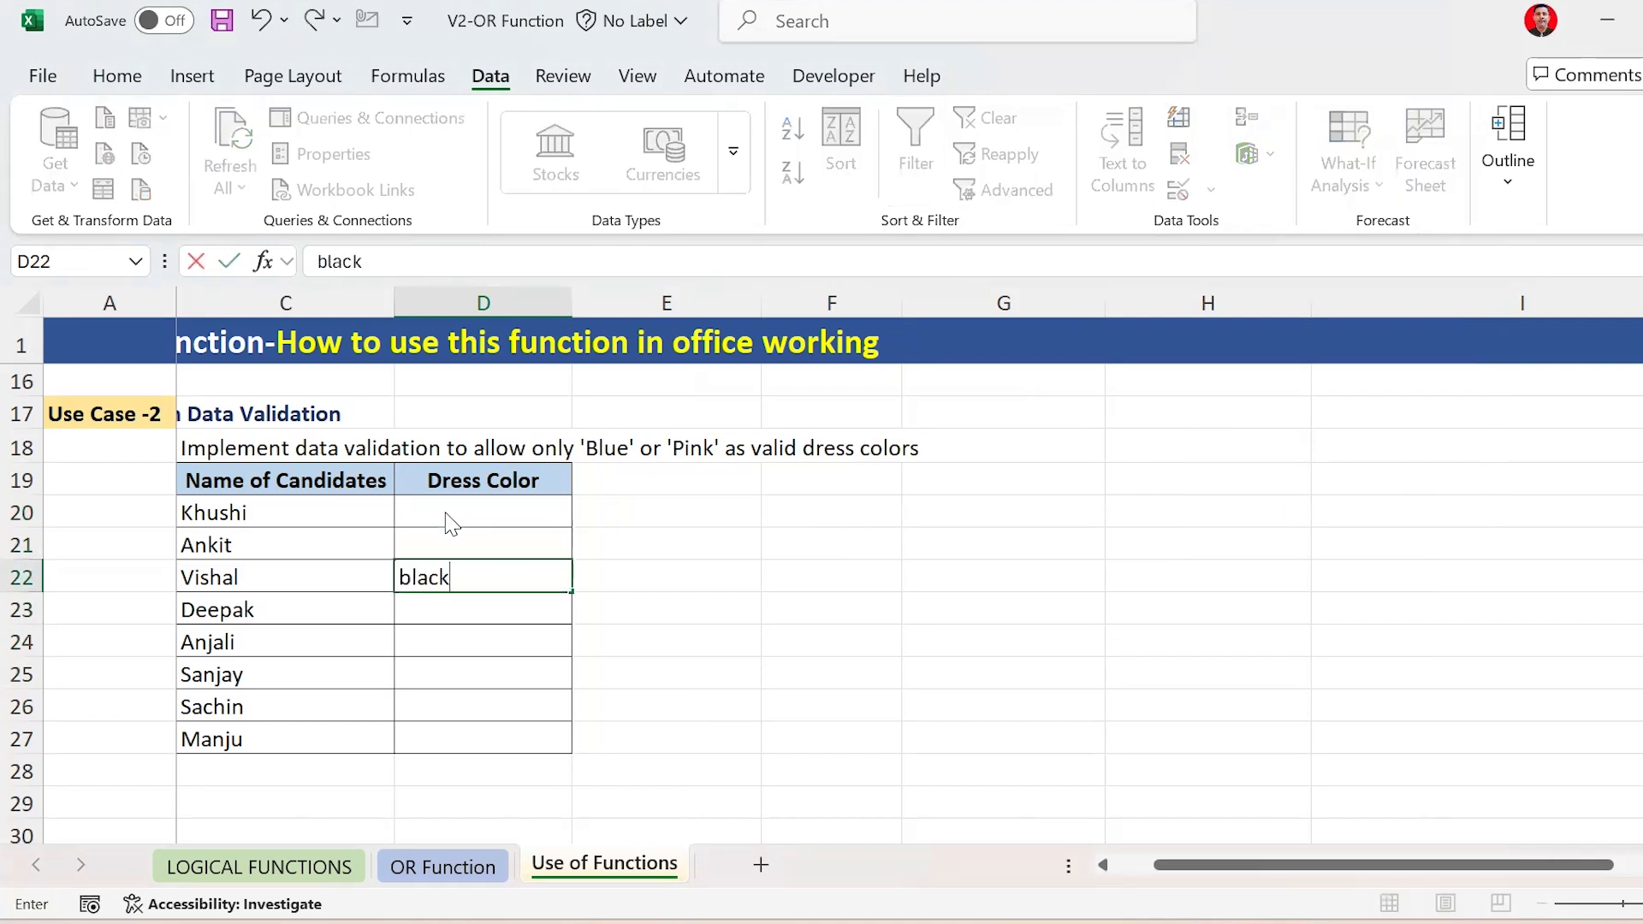
{"action": "key", "text": "Return"}
{"action": "key", "text": "Escape"}
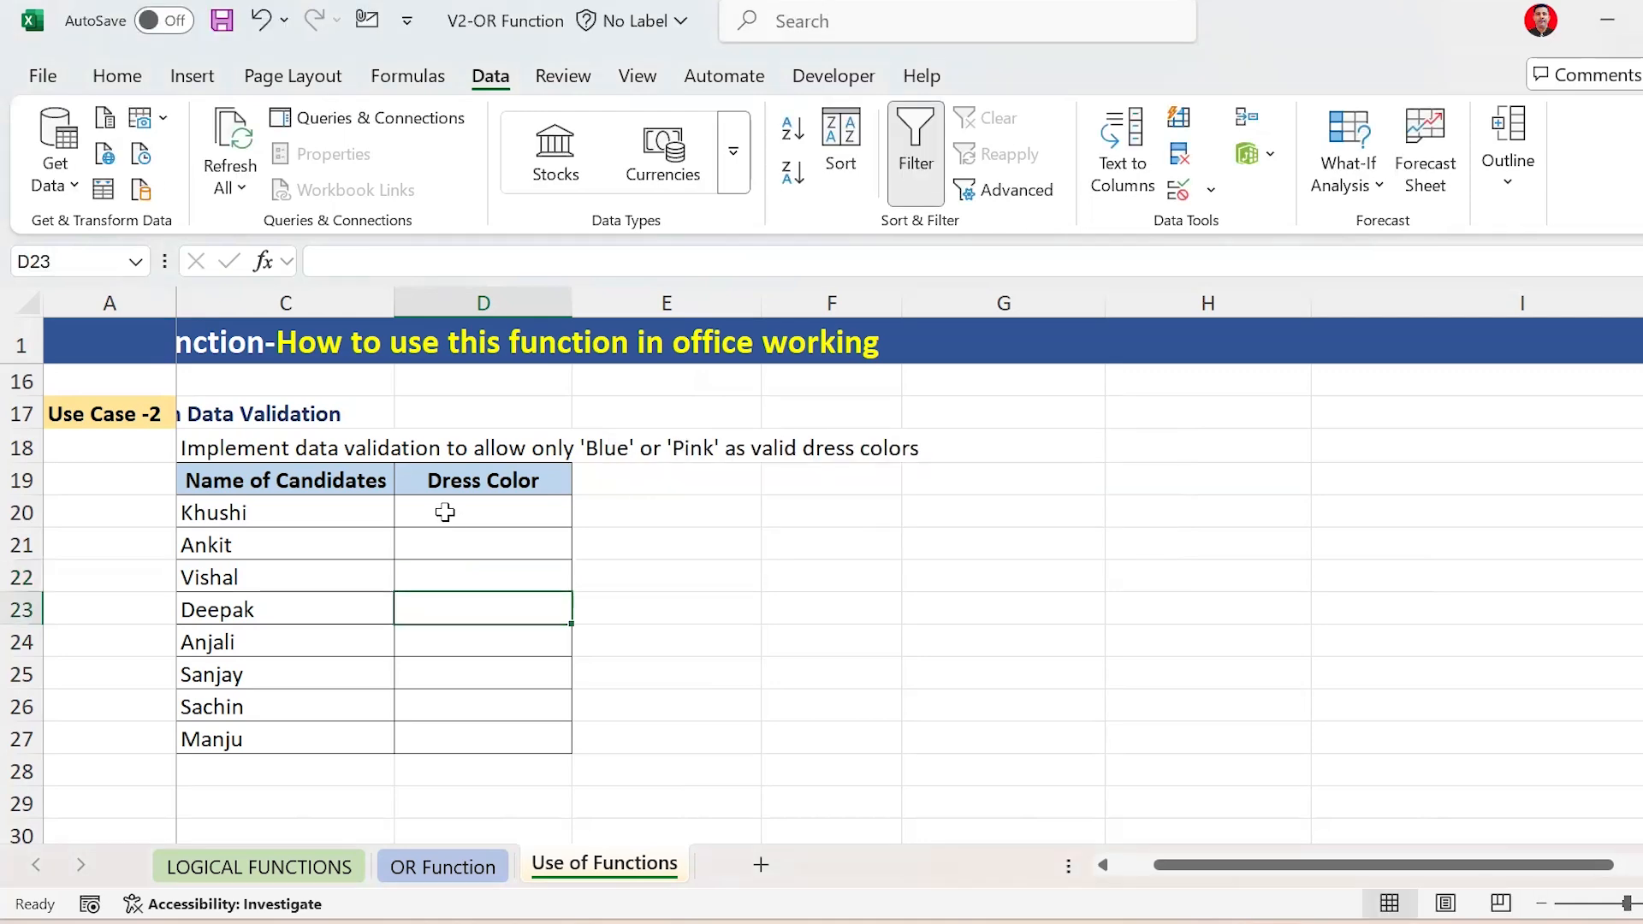
{"action": "type", "text": "green"}
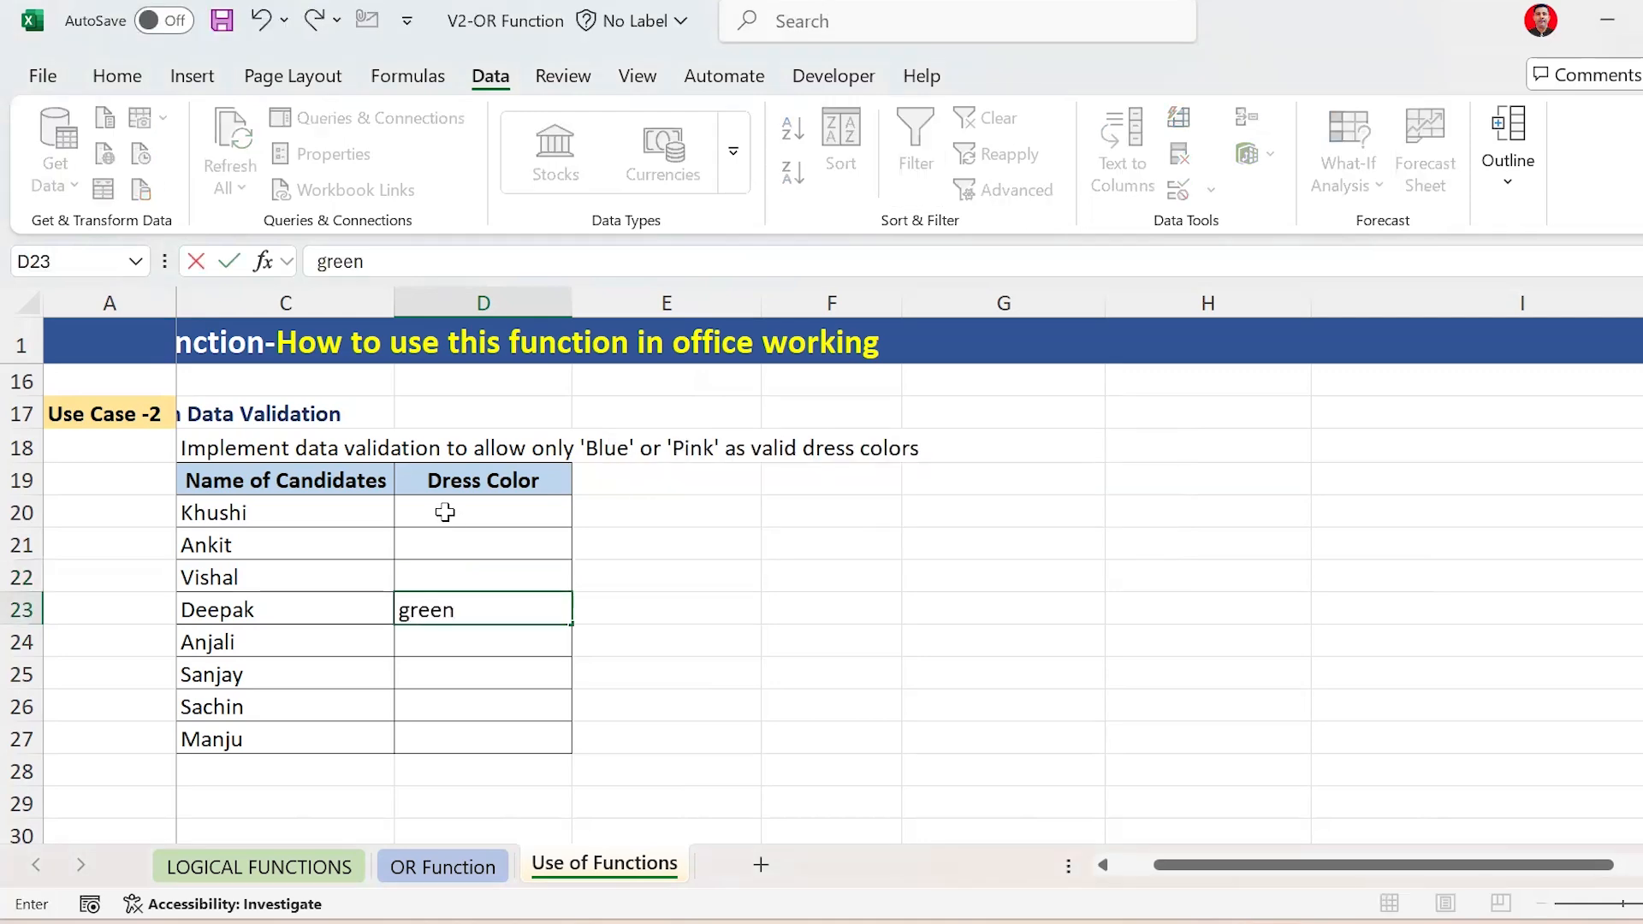
{"action": "key", "text": "Return"}
{"action": "key", "text": "Escape"}
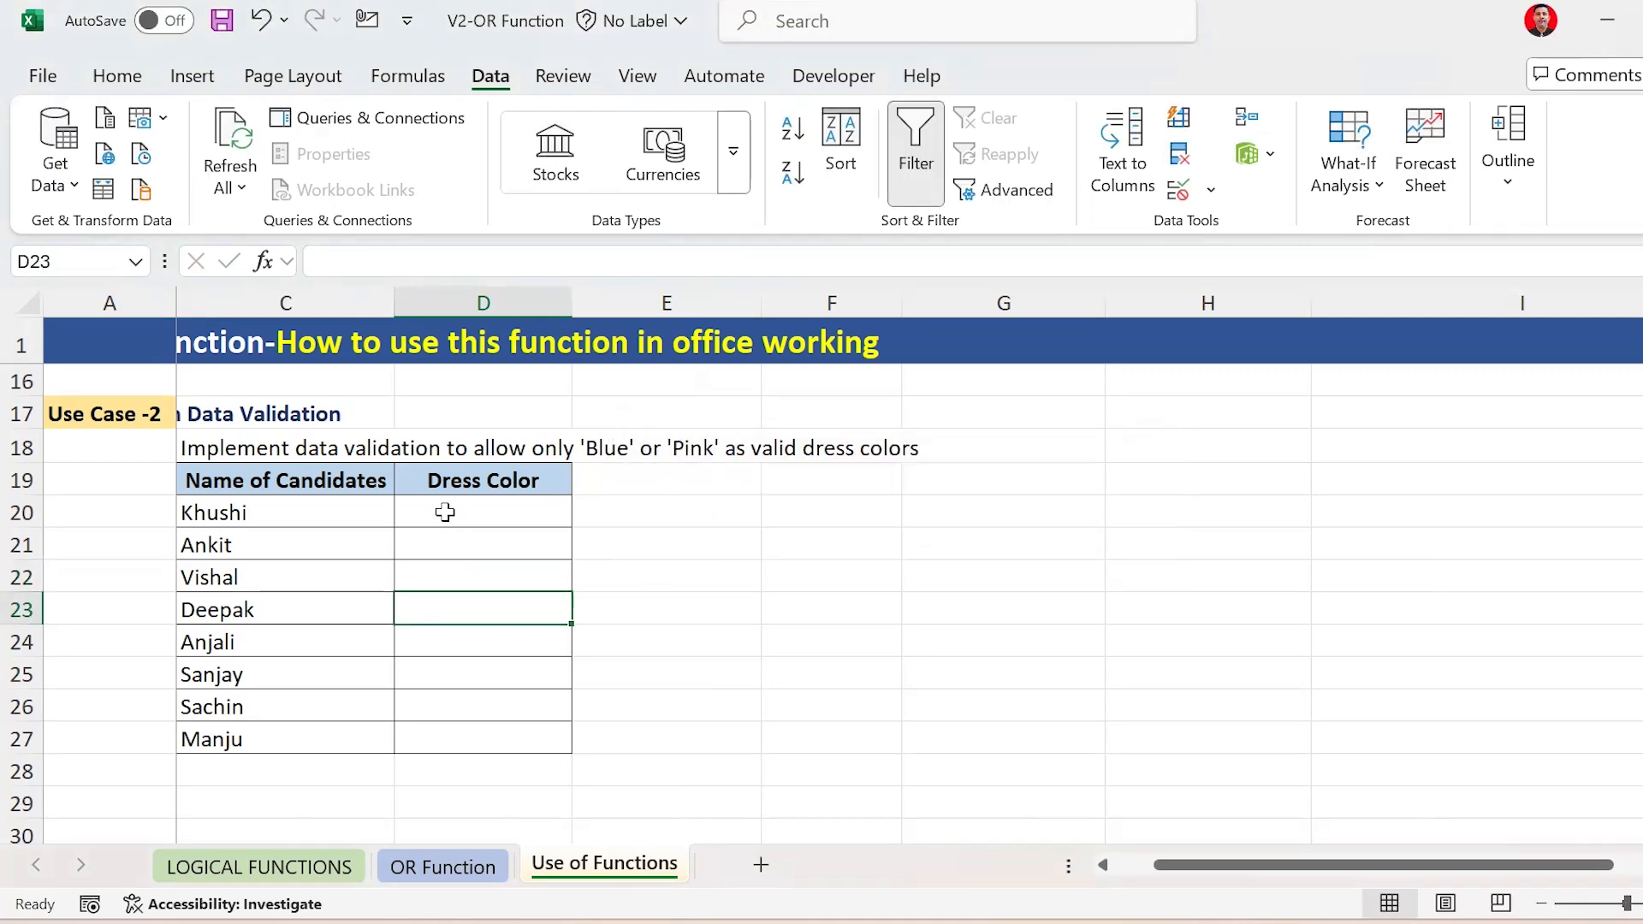
Enter the dress colors blue in D23 and pink in D25
{"action": "type", "text": "blue"}
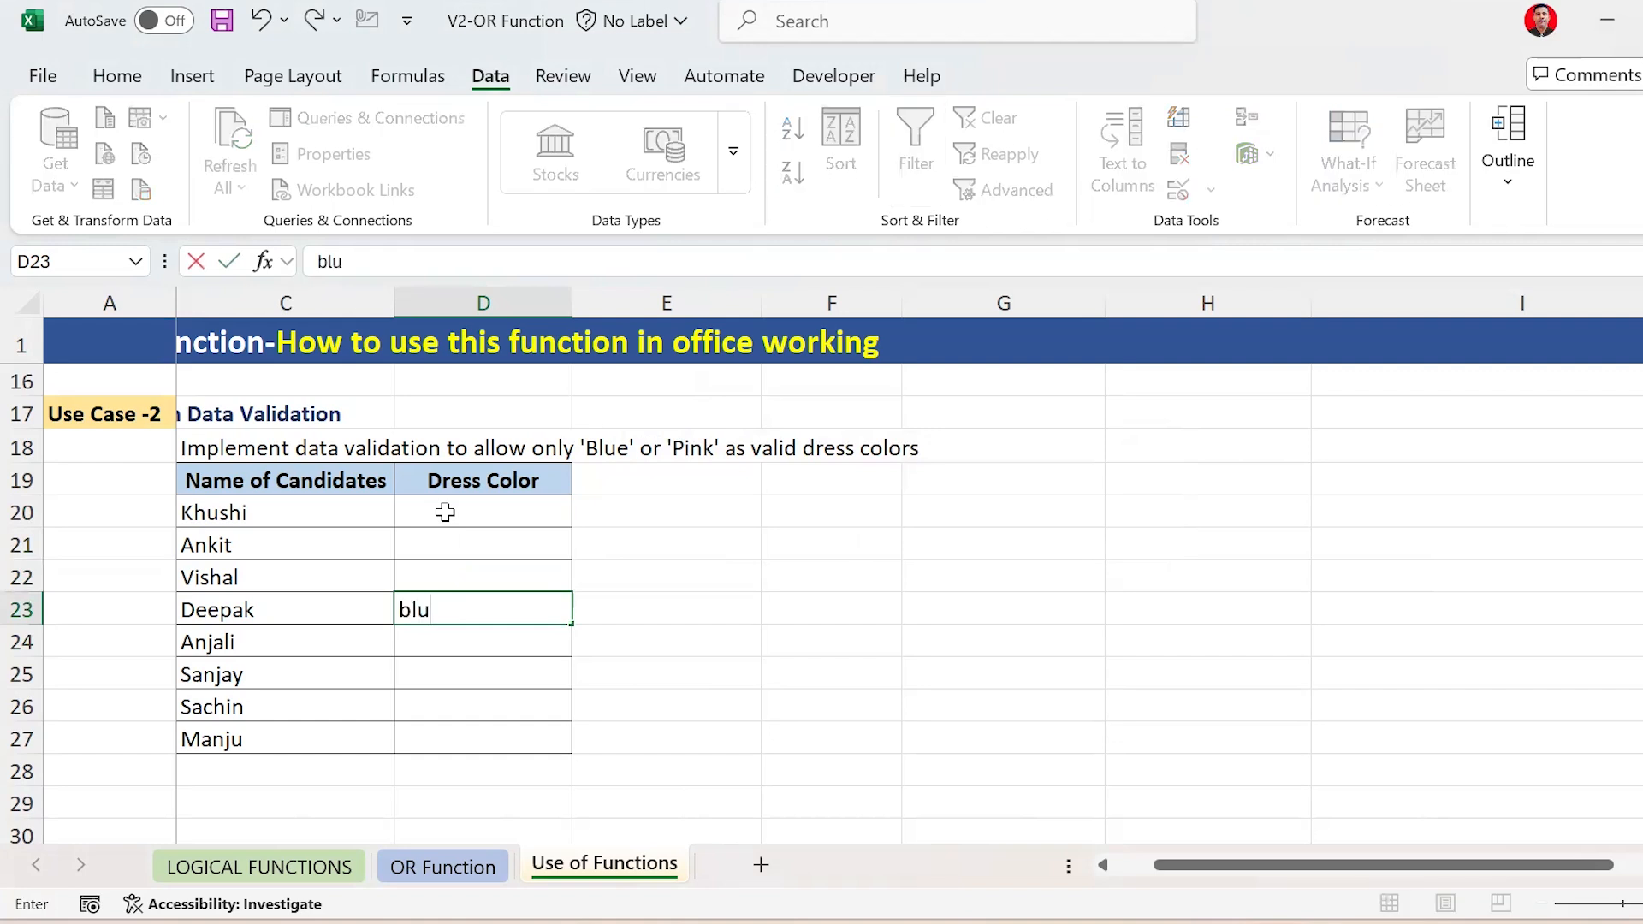
{"action": "key", "text": "Return"}
{"action": "key", "text": "Return"}
{"action": "type", "text": "ping"}
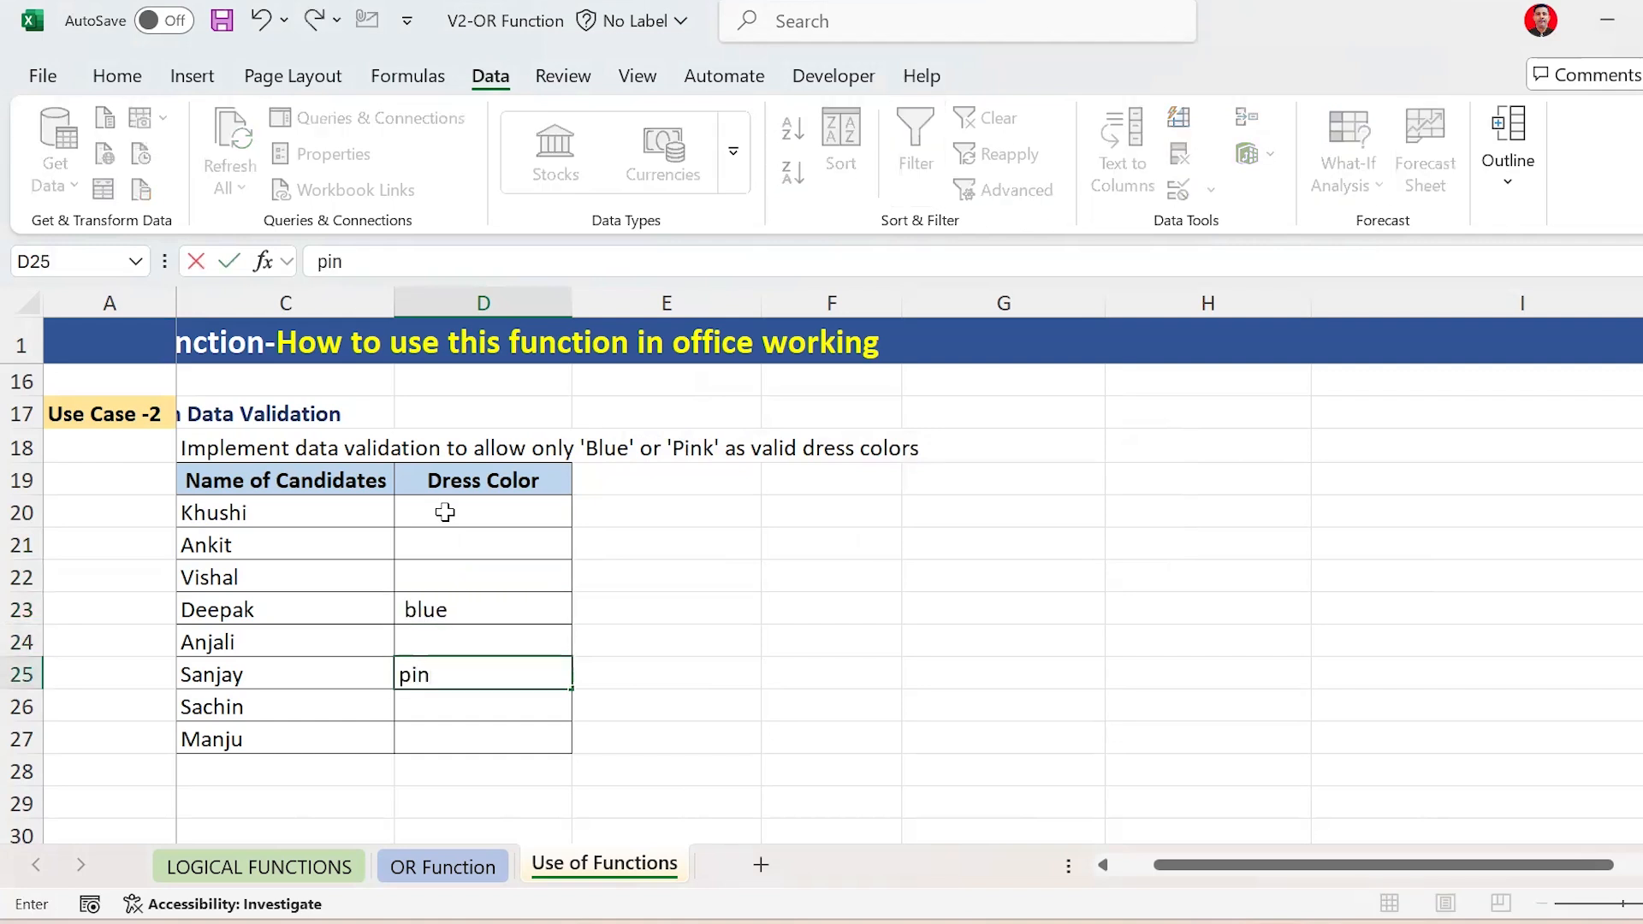
{"action": "key", "text": "BackSpace"}
{"action": "type", "text": "k"}
{"action": "key", "text": "Return"}
Enter the dress colors pink in D20 and blue in D21
{"action": "key", "text": "Up"}
{"action": "key", "text": "Up"}
{"action": "key", "text": "Up"}
{"action": "key", "text": "Up"}
{"action": "key", "text": "Up"}
{"action": "key", "text": "Up"}
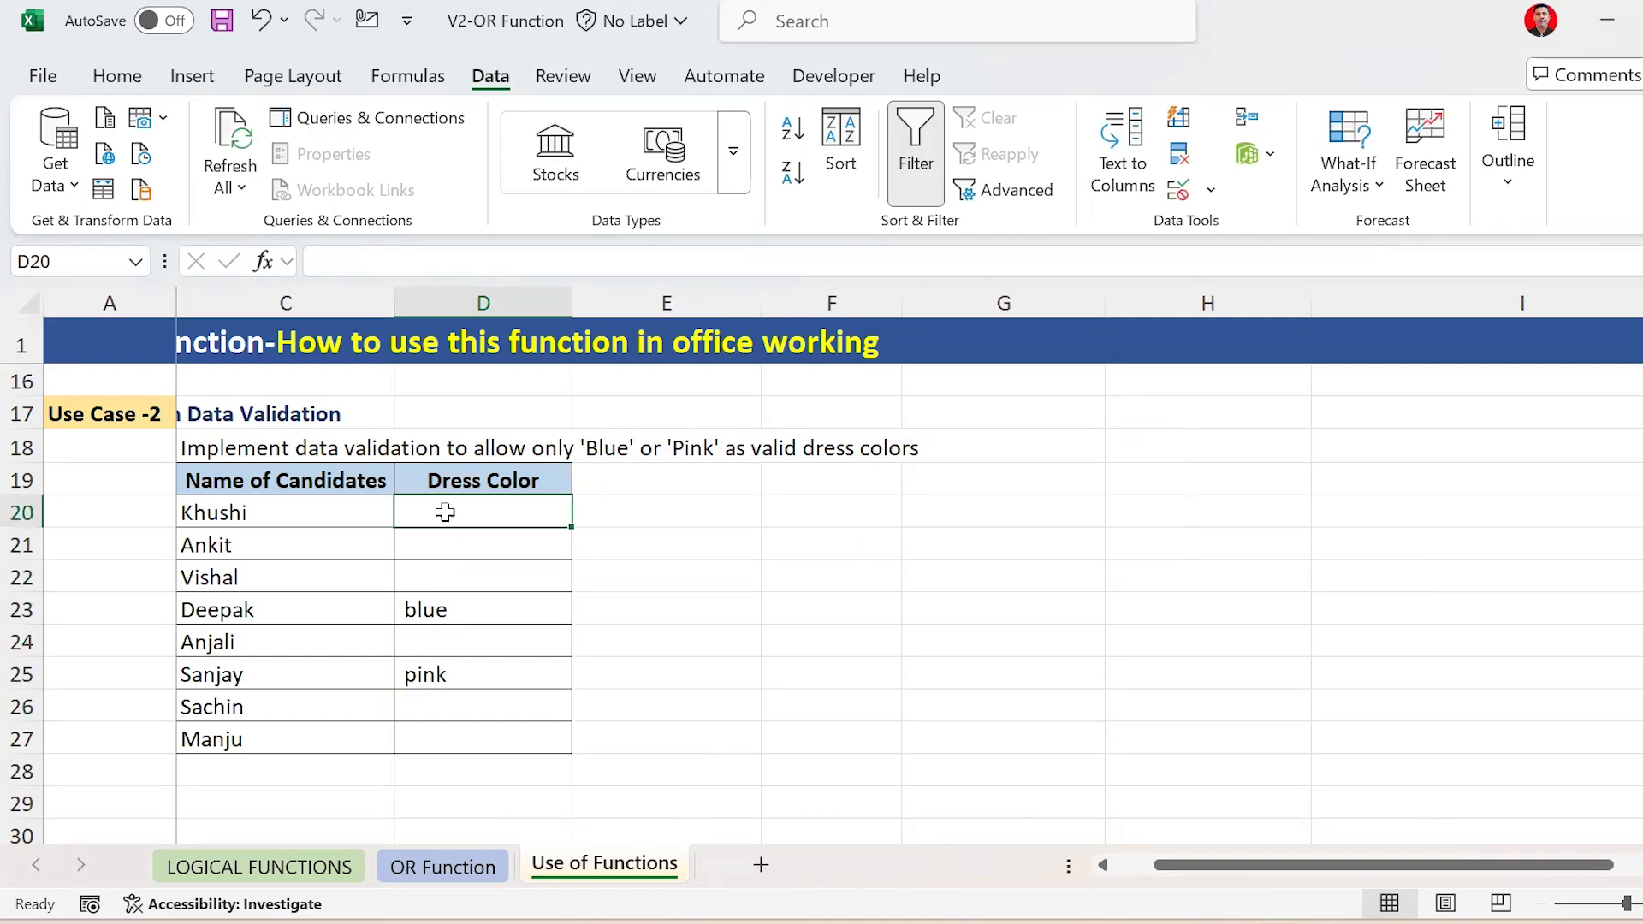
{"action": "type", "text": "Pink"}
{"action": "key", "text": "Return"}
{"action": "type", "text": "BL"}
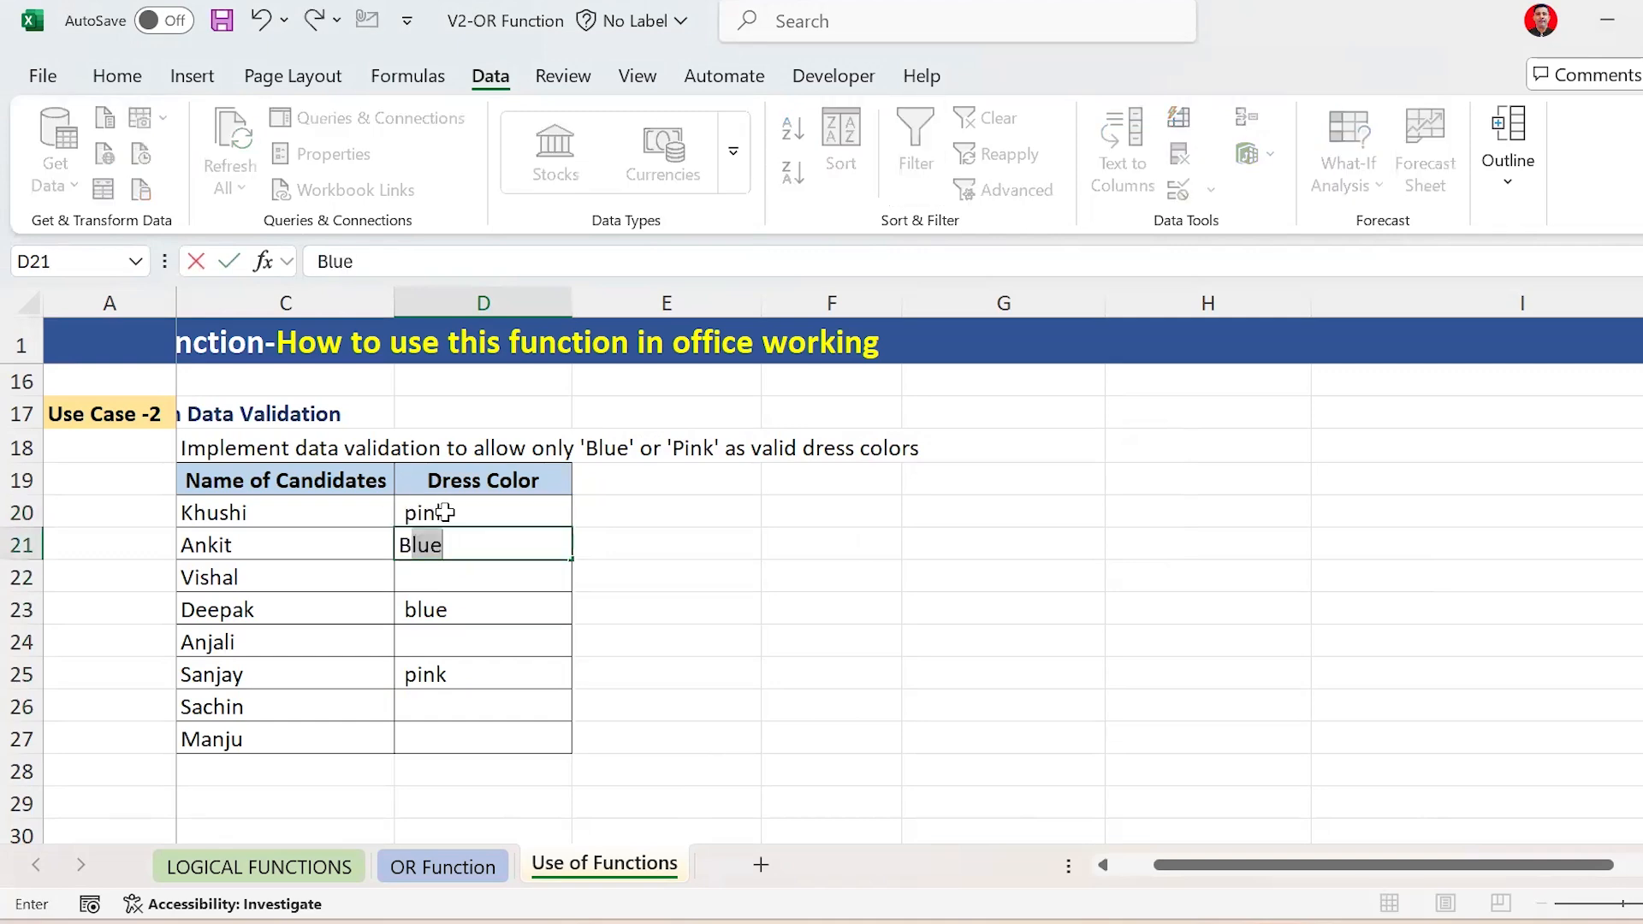
{"action": "key", "text": "Return"}
Try the invalid entry delhi in D26 and discard it
{"action": "key", "text": "Down"}
{"action": "key", "text": "Down"}
{"action": "key", "text": "Down"}
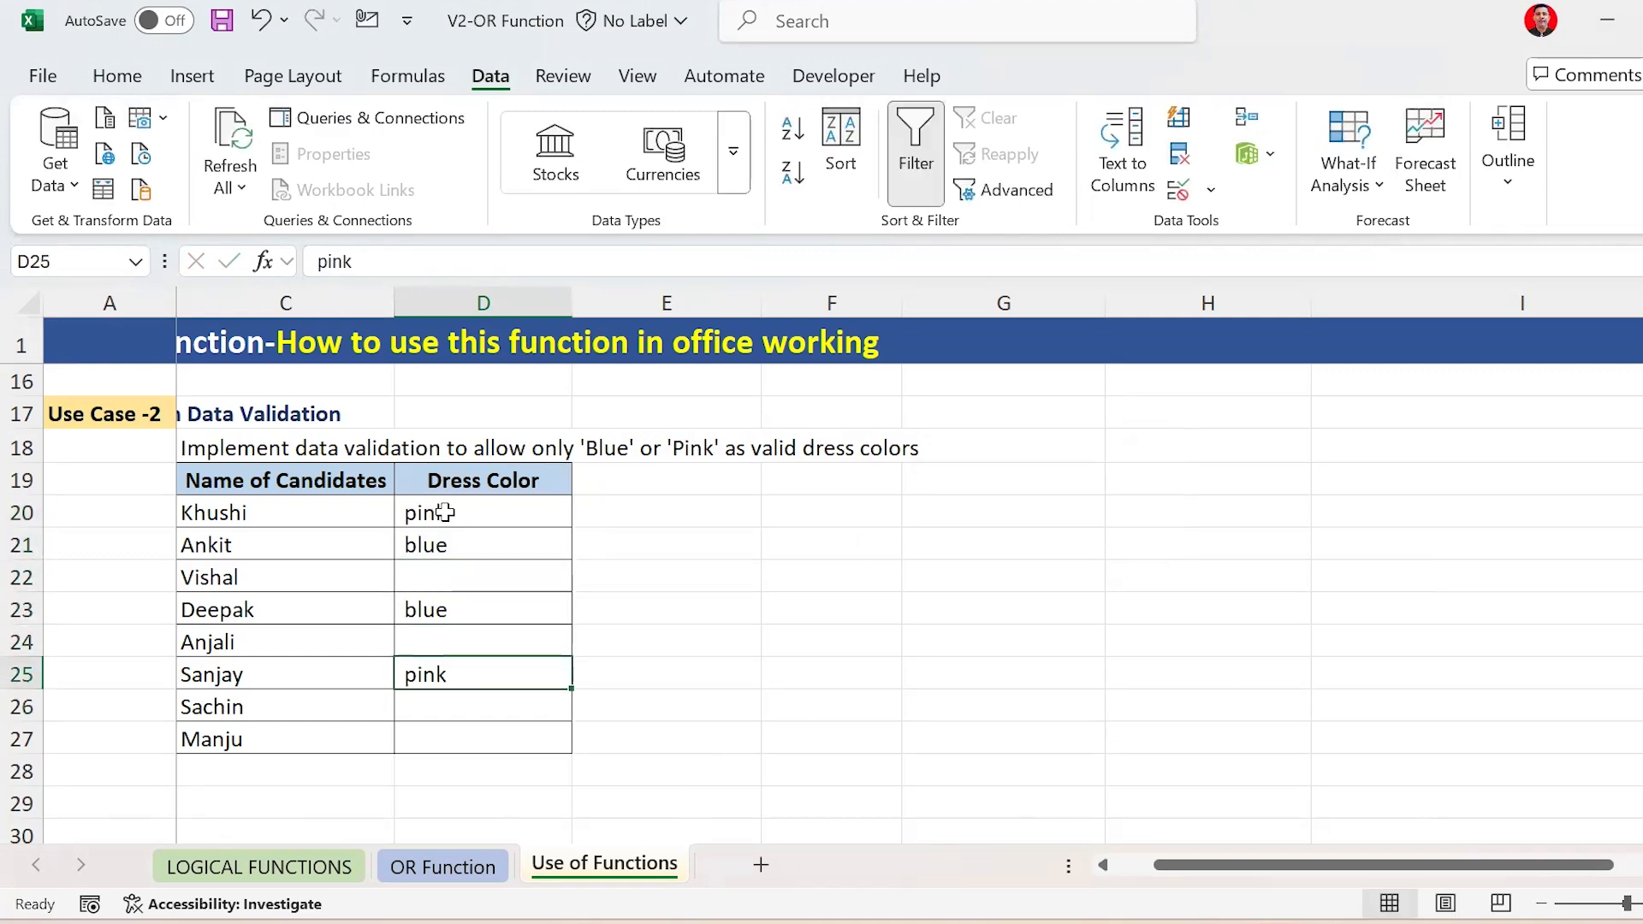
{"action": "key", "text": "Down"}
{"action": "key", "text": "Down"}
{"action": "key", "text": "Up"}
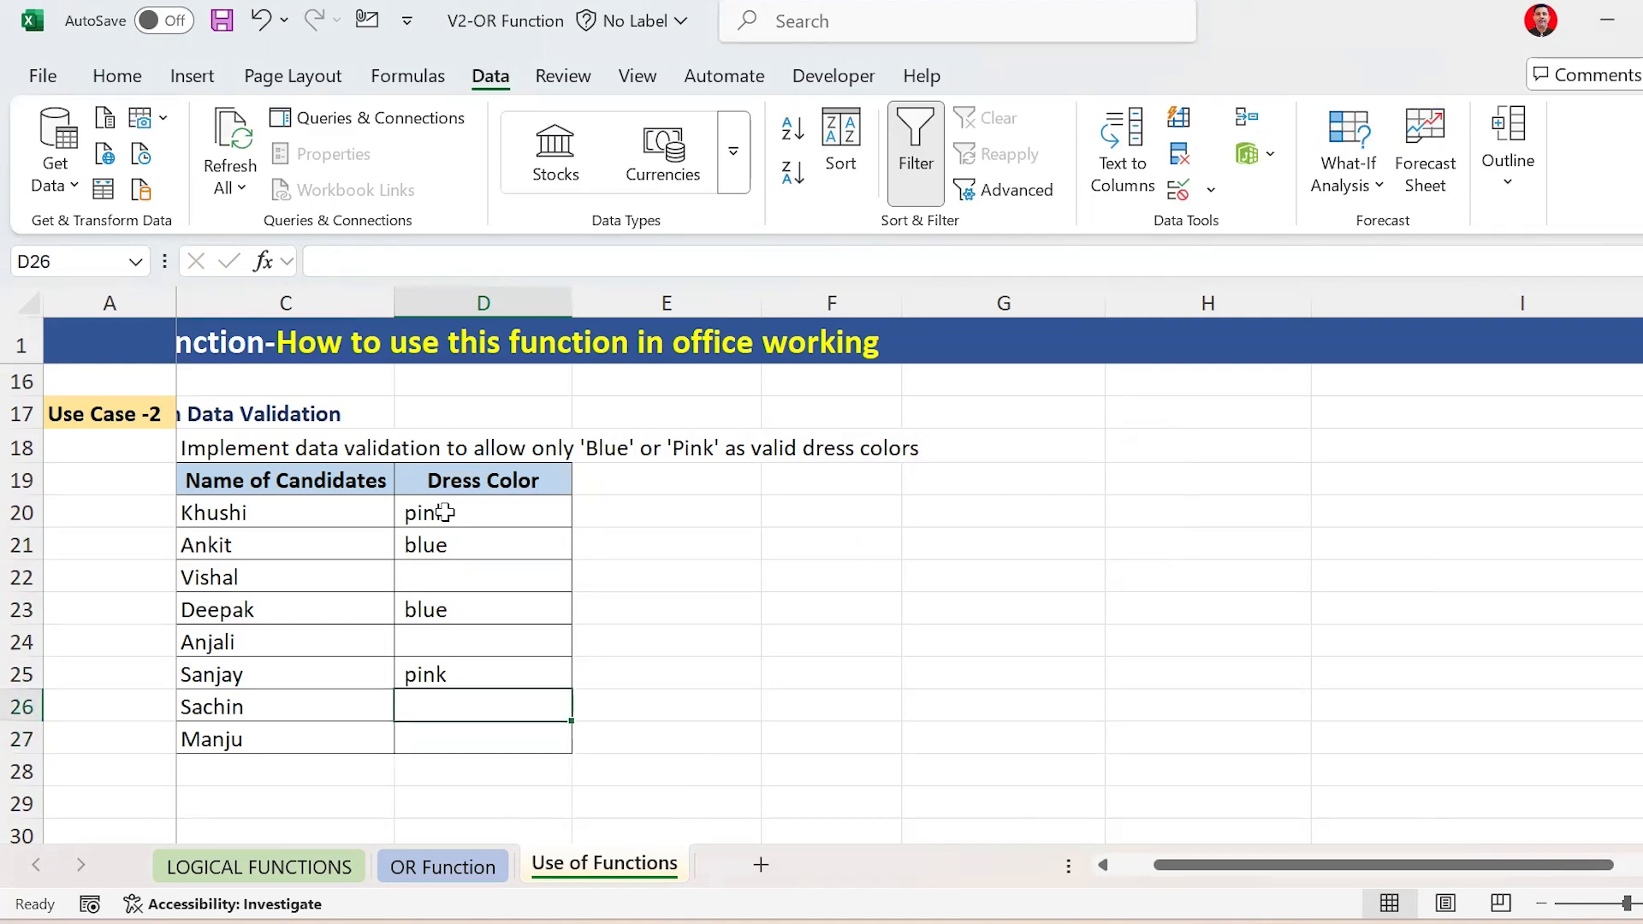
{"action": "type", "text": "delhi"}
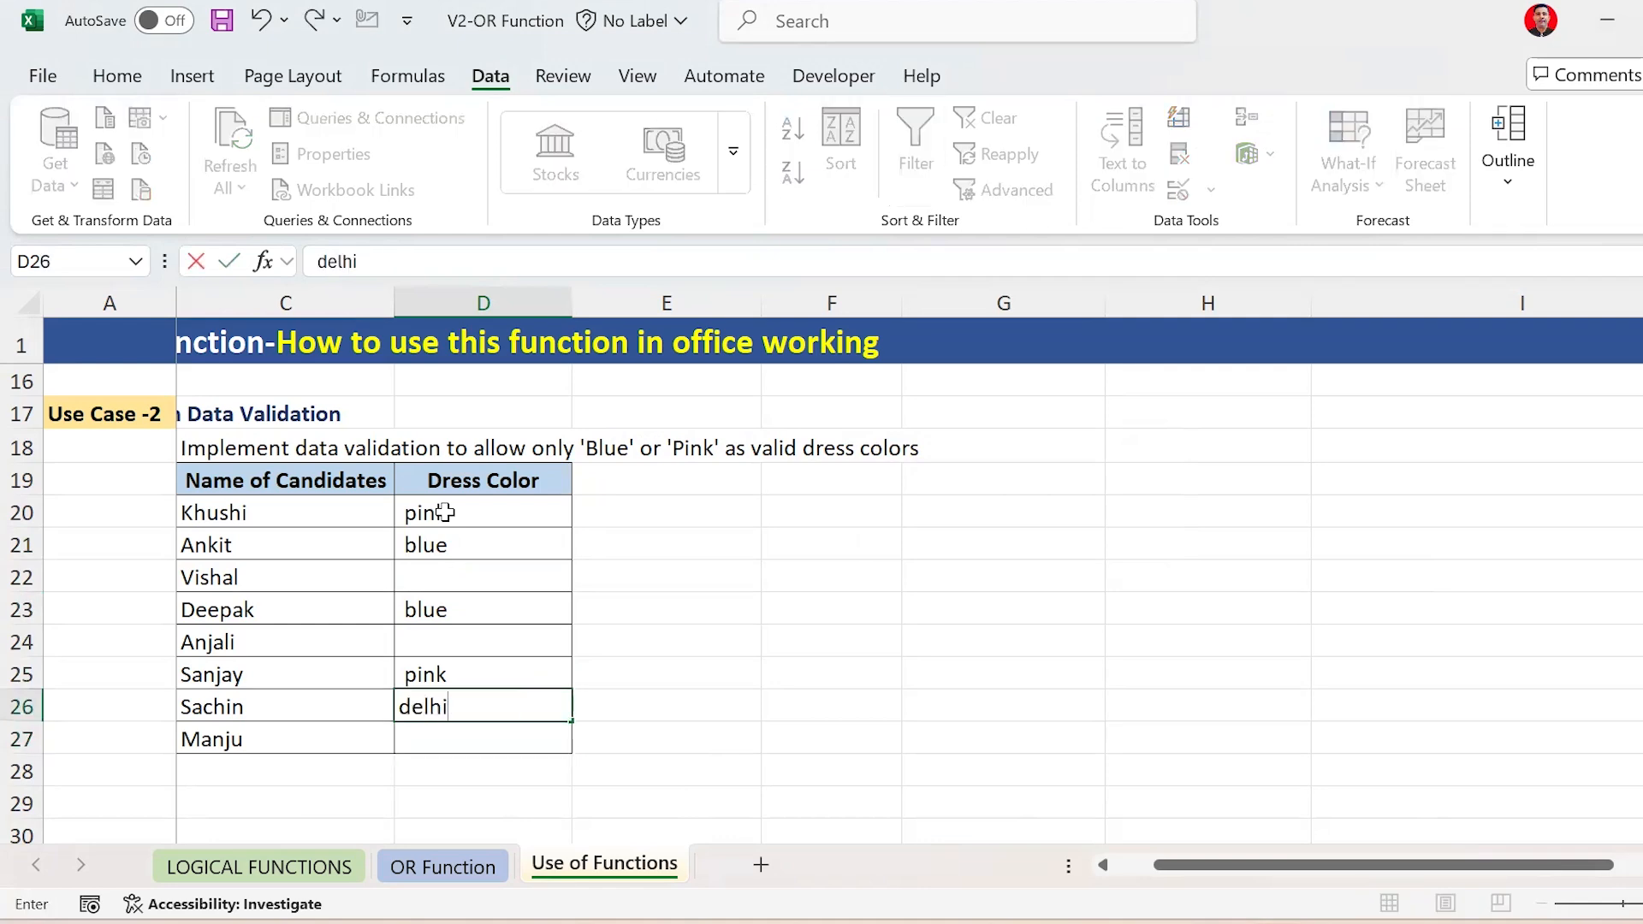
{"action": "key", "text": "Return"}
{"action": "key", "text": "Escape"}
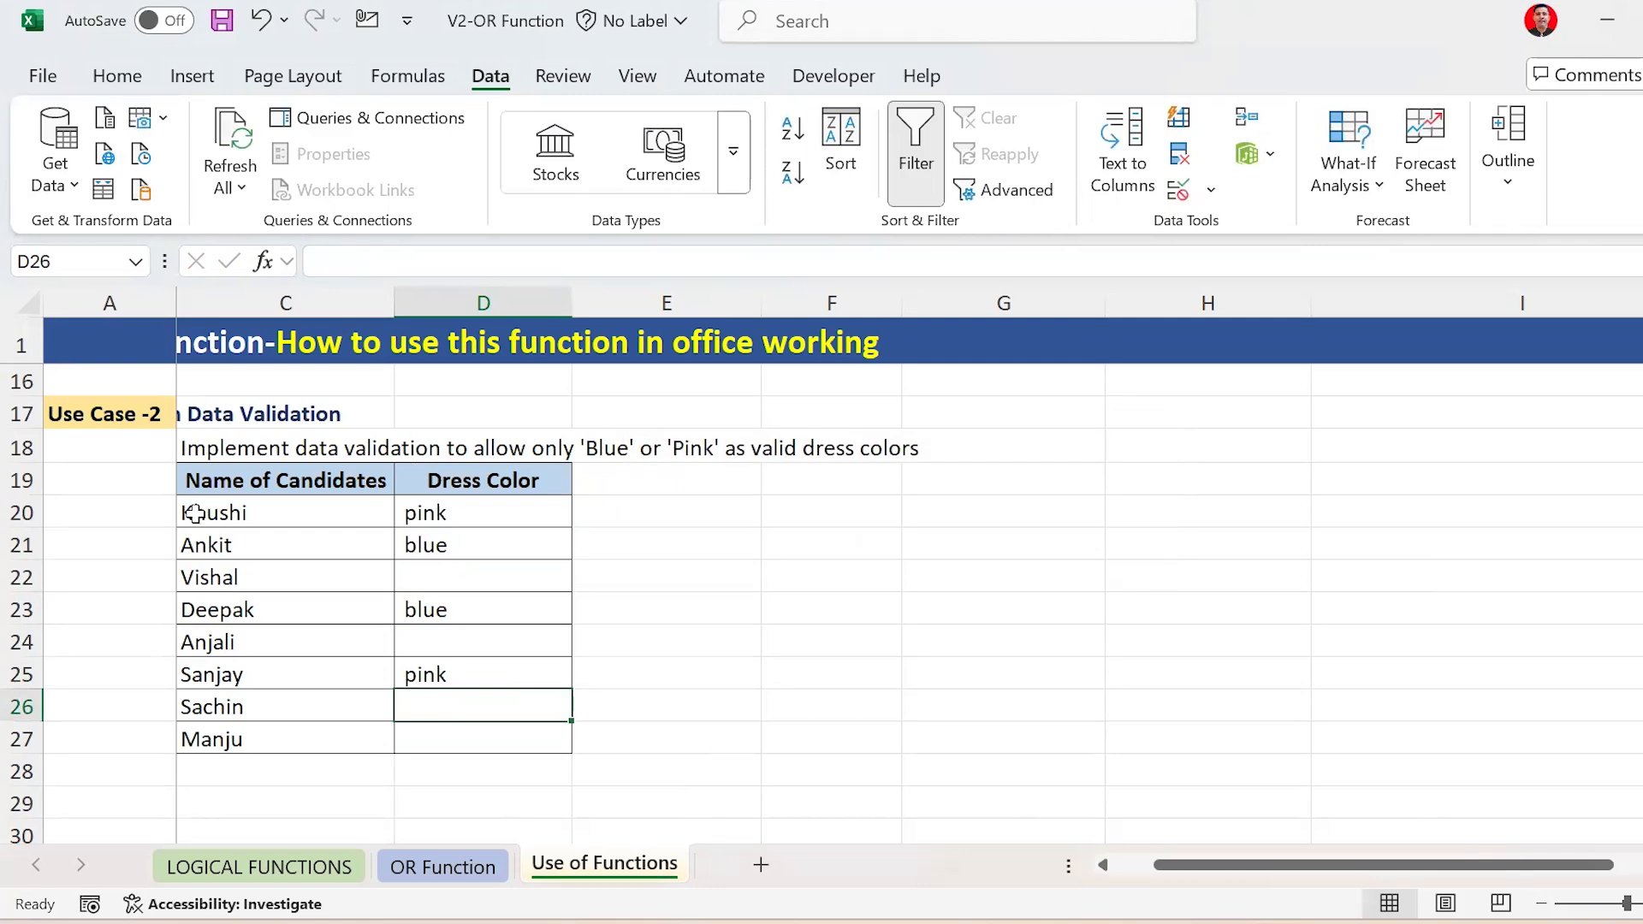
{"action": "left_click", "coordinate": [227, 537]}
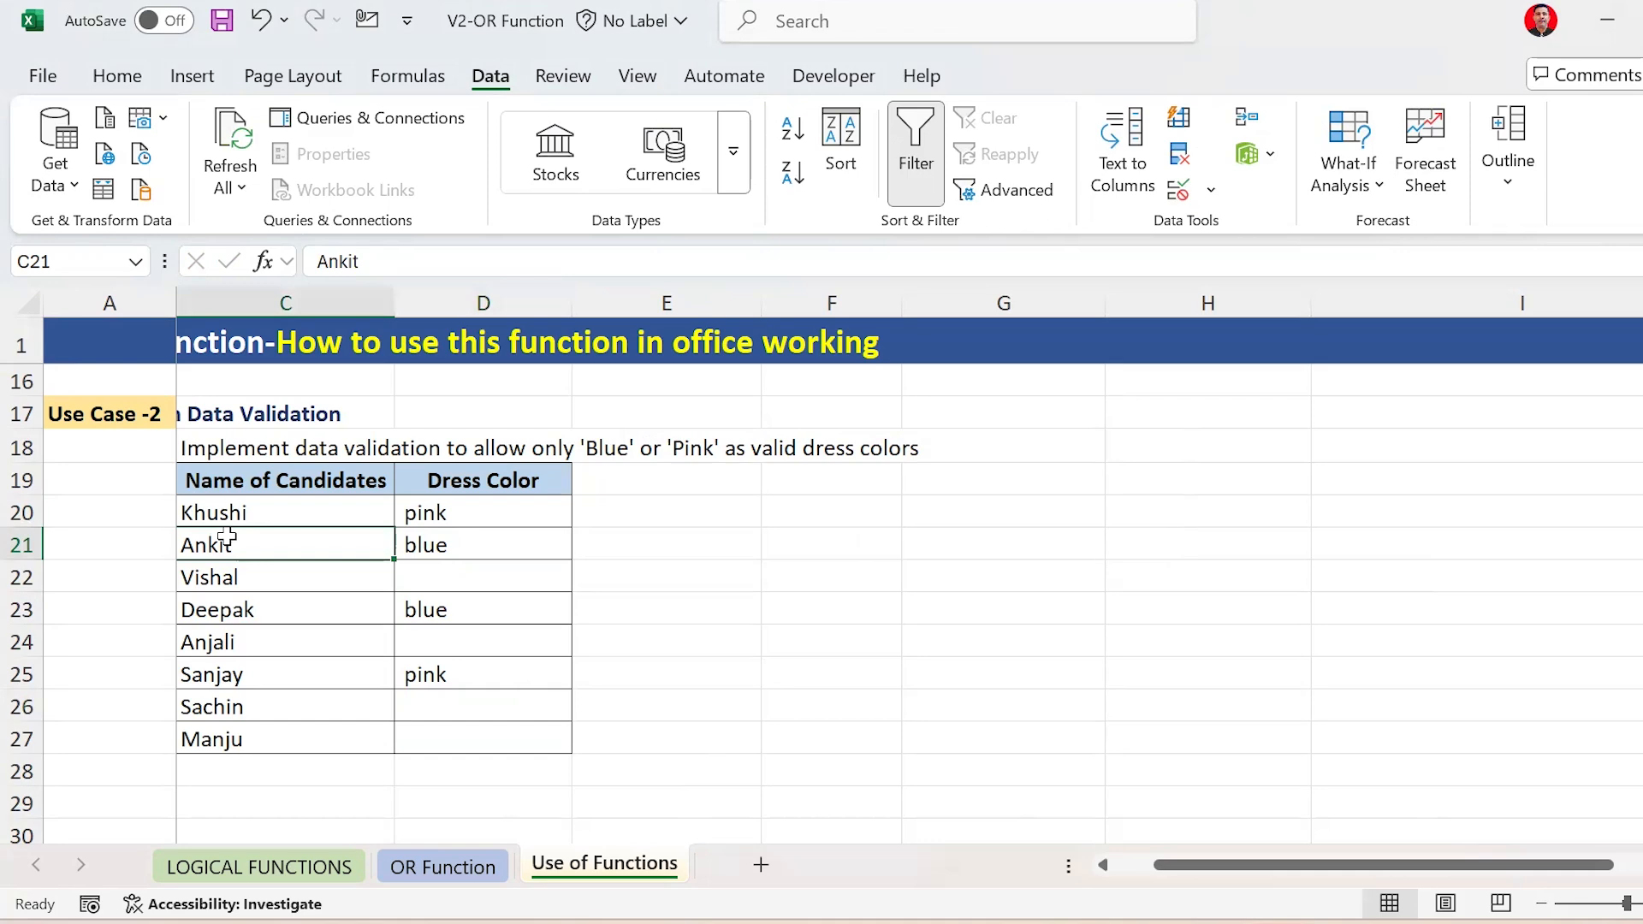
{"action": "key", "text": "Left"}
{"action": "key", "text": "Left"}
{"action": "key", "text": "Right"}
{"action": "key", "text": "Right"}
{"action": "key", "text": "Up"}
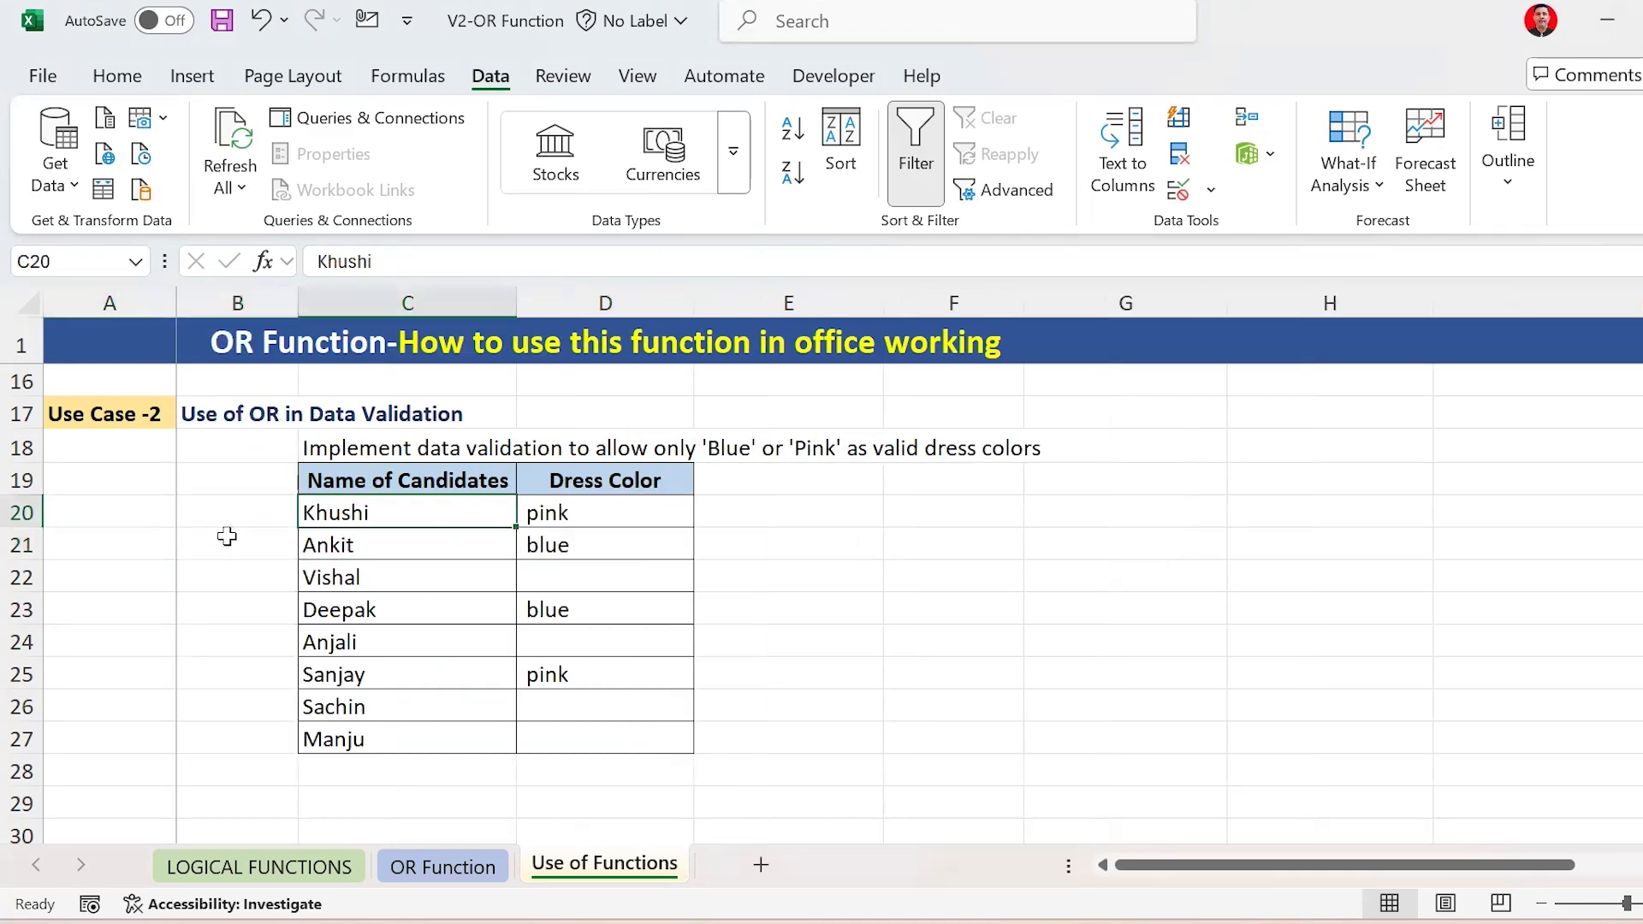
{"action": "key", "text": "Right"}
{"action": "key", "text": "shift+Down"}
{"action": "key", "text": "Down"}
{"action": "key", "text": "Left"}
{"action": "key", "text": "Down"}
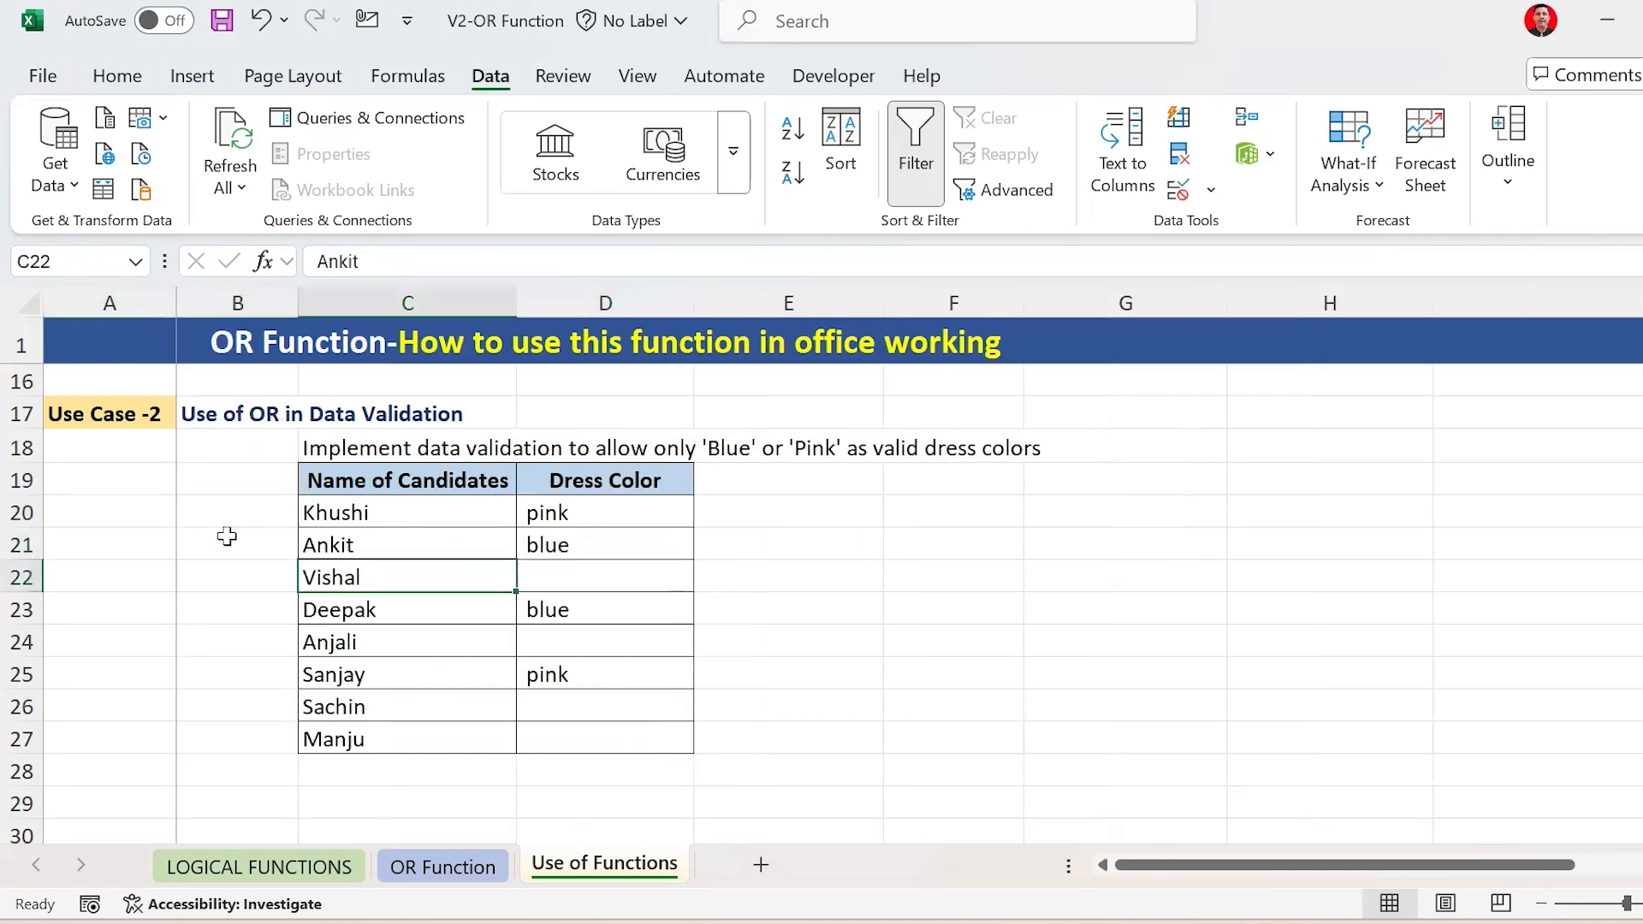
{"action": "key", "text": "Down"}
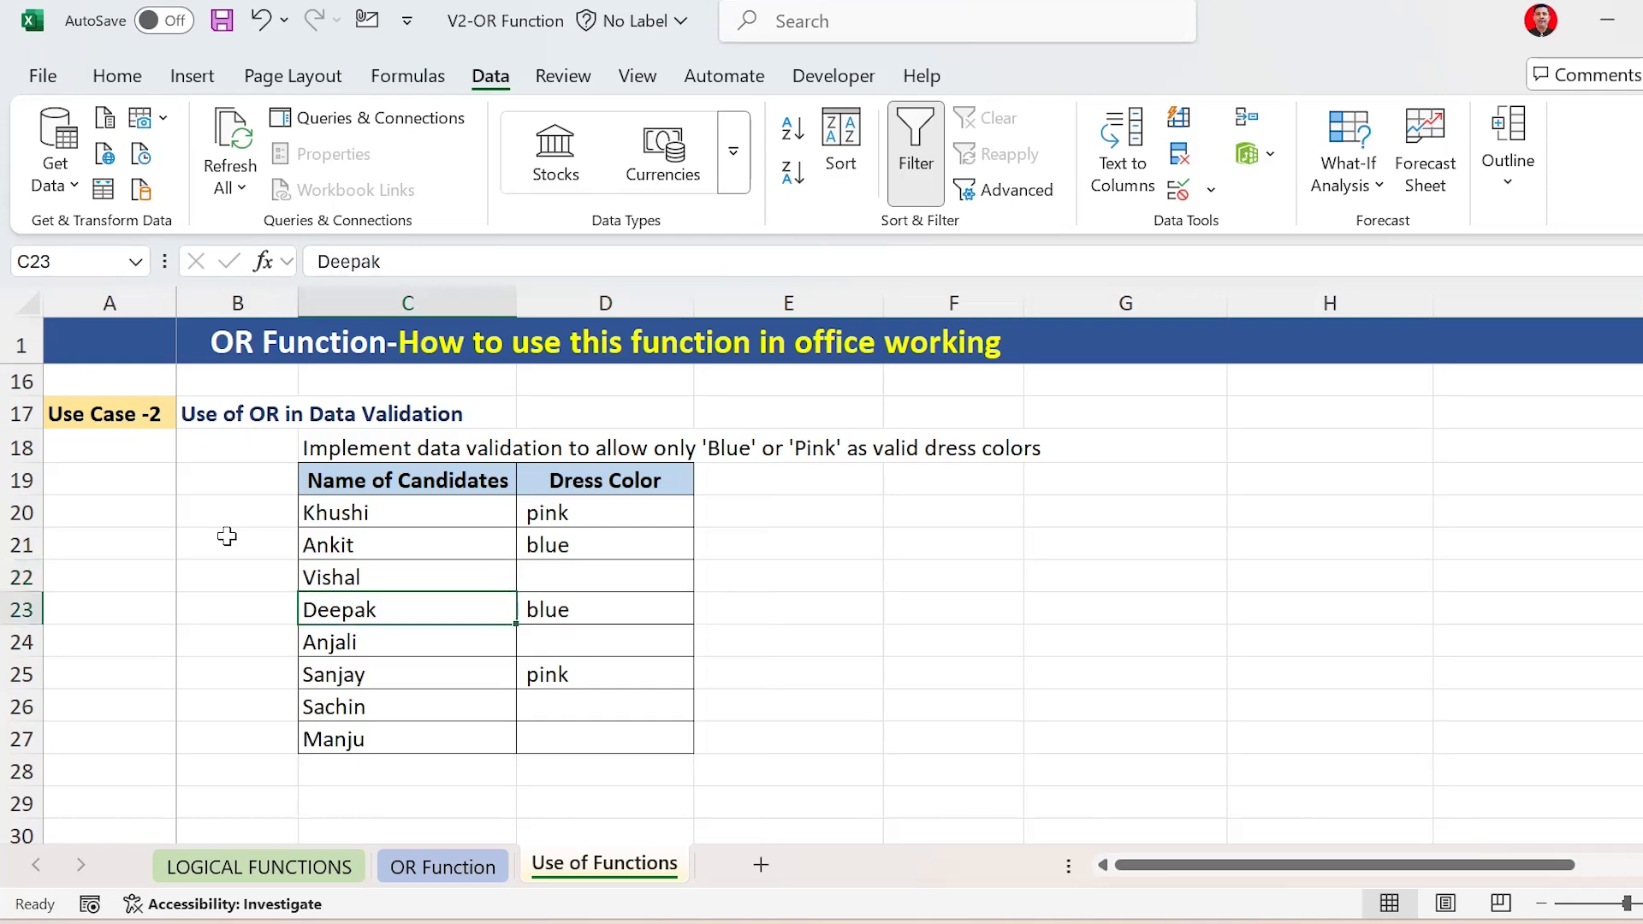
Go to the Use Case -3 conditional formatting table and select its first item cell, B35
{"action": "key", "text": "Down"}
{"action": "key", "text": "Down"}
{"action": "key", "text": "Down"}
{"action": "key", "text": "Down"}
{"action": "key", "text": "Down"}
{"action": "key", "text": "Down"}
{"action": "key", "text": "Down"}
{"action": "key", "text": "Down"}
{"action": "key", "text": "Down"}
{"action": "key", "text": "Down"}
{"action": "key", "text": "Down"}
{"action": "key", "text": "Down"}
{"action": "key", "text": "Down"}
{"action": "key", "text": "Down"}
{"action": "key", "text": "Down"}
{"action": "key", "text": "Down"}
{"action": "key", "text": "Down"}
{"action": "key", "text": "Down"}
{"action": "key", "text": "Down"}
{"action": "key", "text": "Down"}
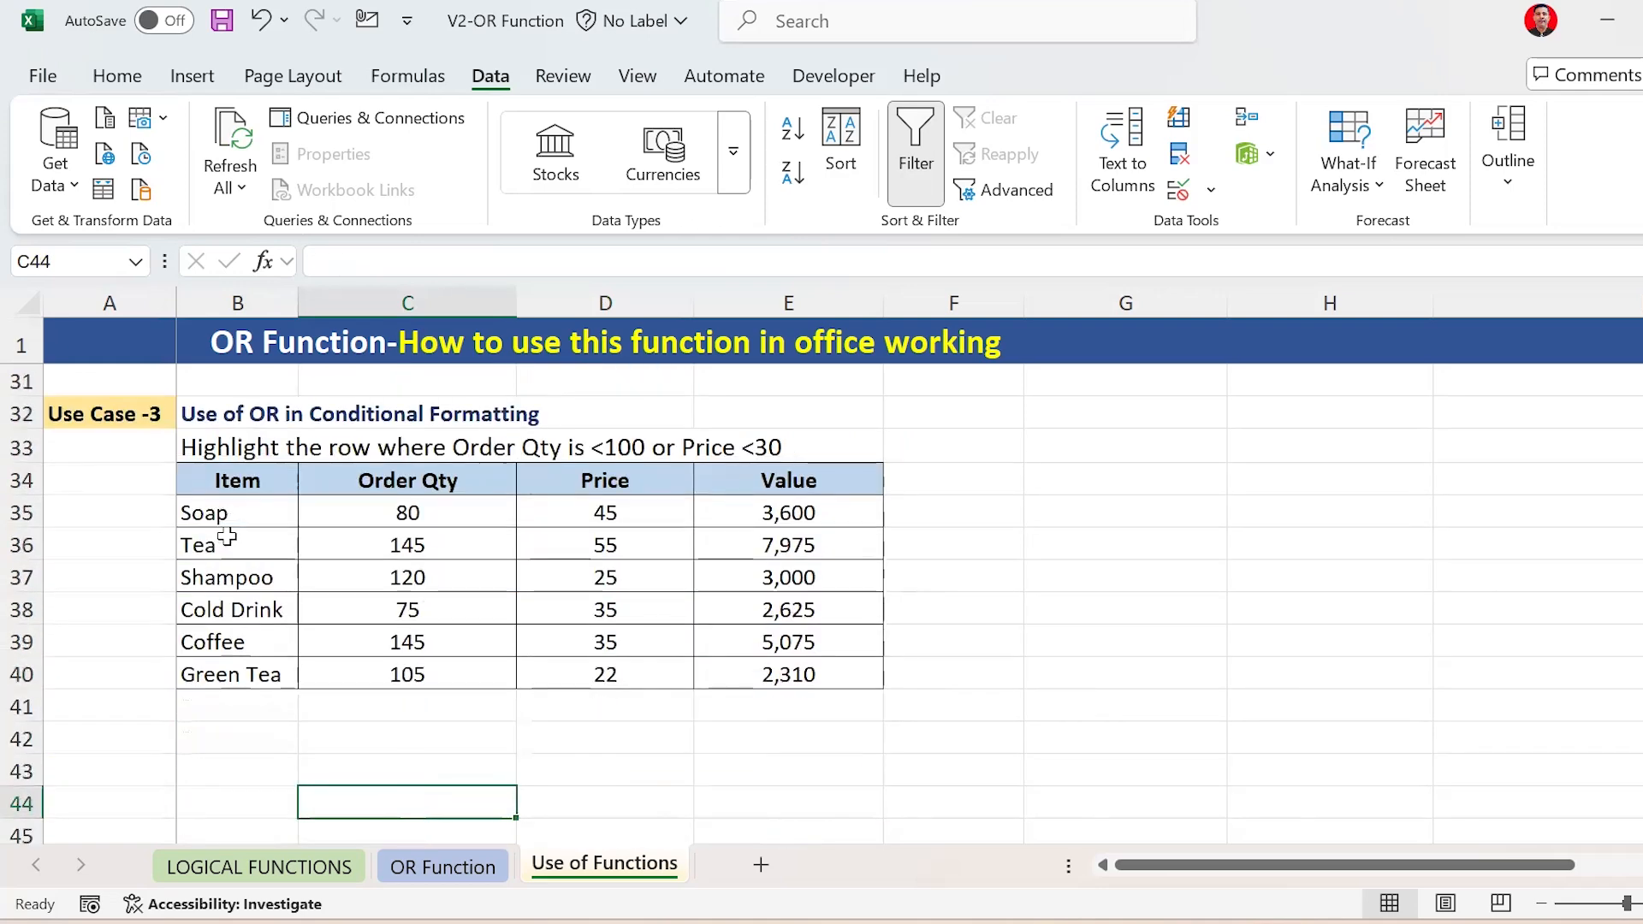
{"action": "key", "text": "Left"}
{"action": "key", "text": "Up"}
{"action": "key", "text": "Up"}
{"action": "key", "text": "Up"}
{"action": "key", "text": "Up"}
{"action": "key", "text": "Up"}
{"action": "key", "text": "Up"}
{"action": "key", "text": "Up"}
{"action": "key", "text": "Up"}
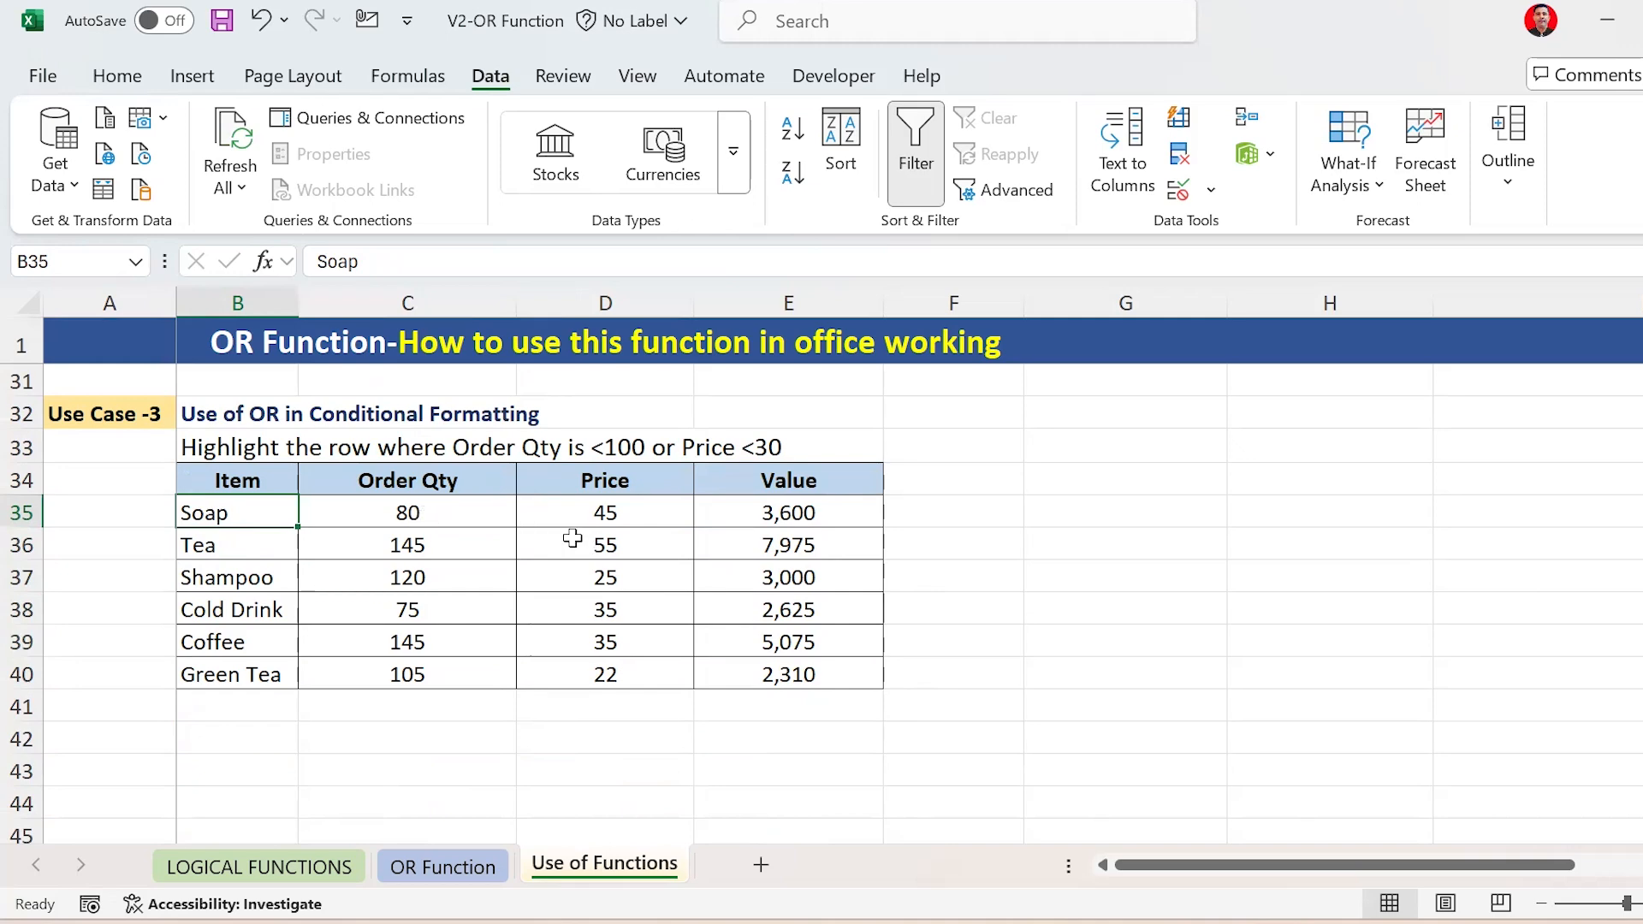
Examine the order quantity, price and full row of Soap against the highlighting conditions stated above the table
{"action": "key", "text": "Right"}
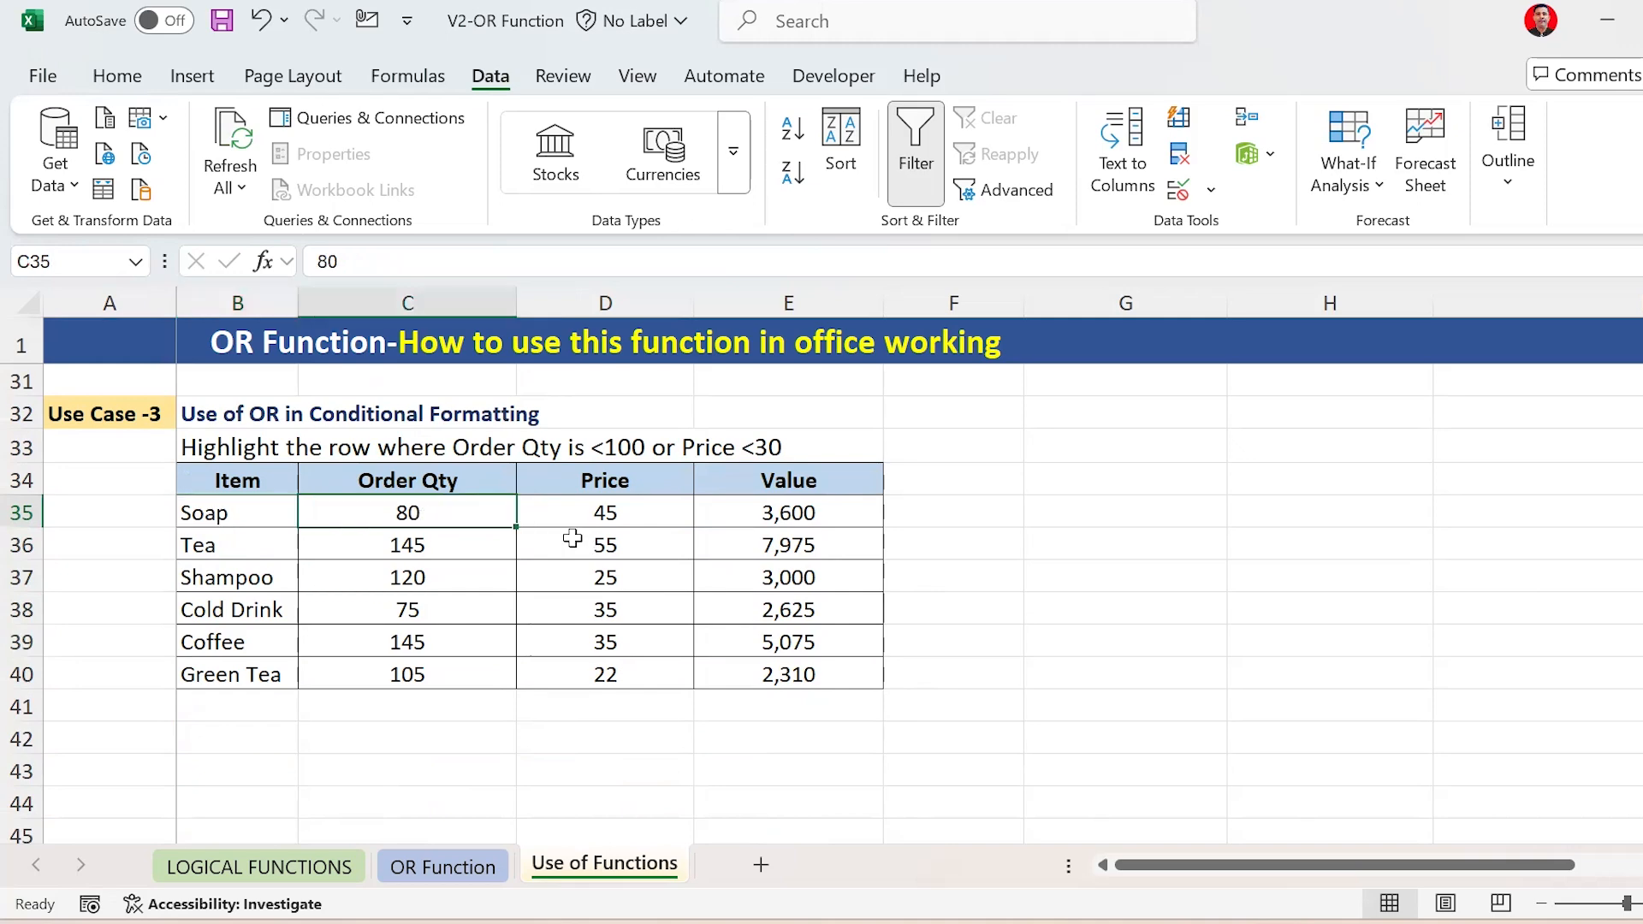
{"action": "key", "text": "Right"}
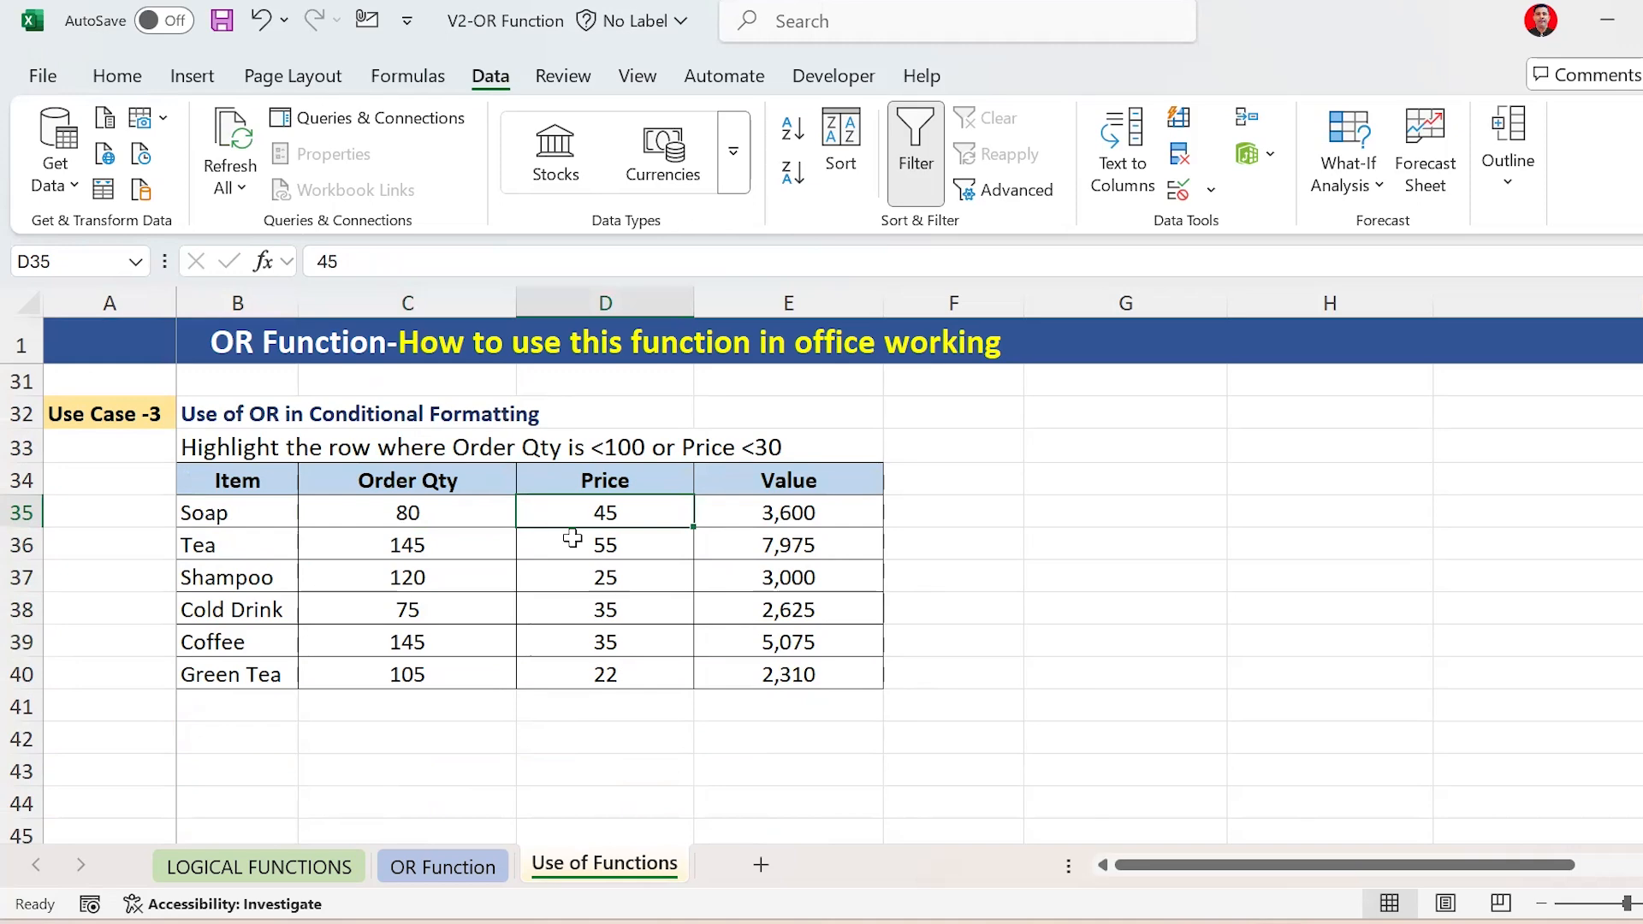
{"action": "key", "text": "Left"}
{"action": "key", "text": "shift+Right"}
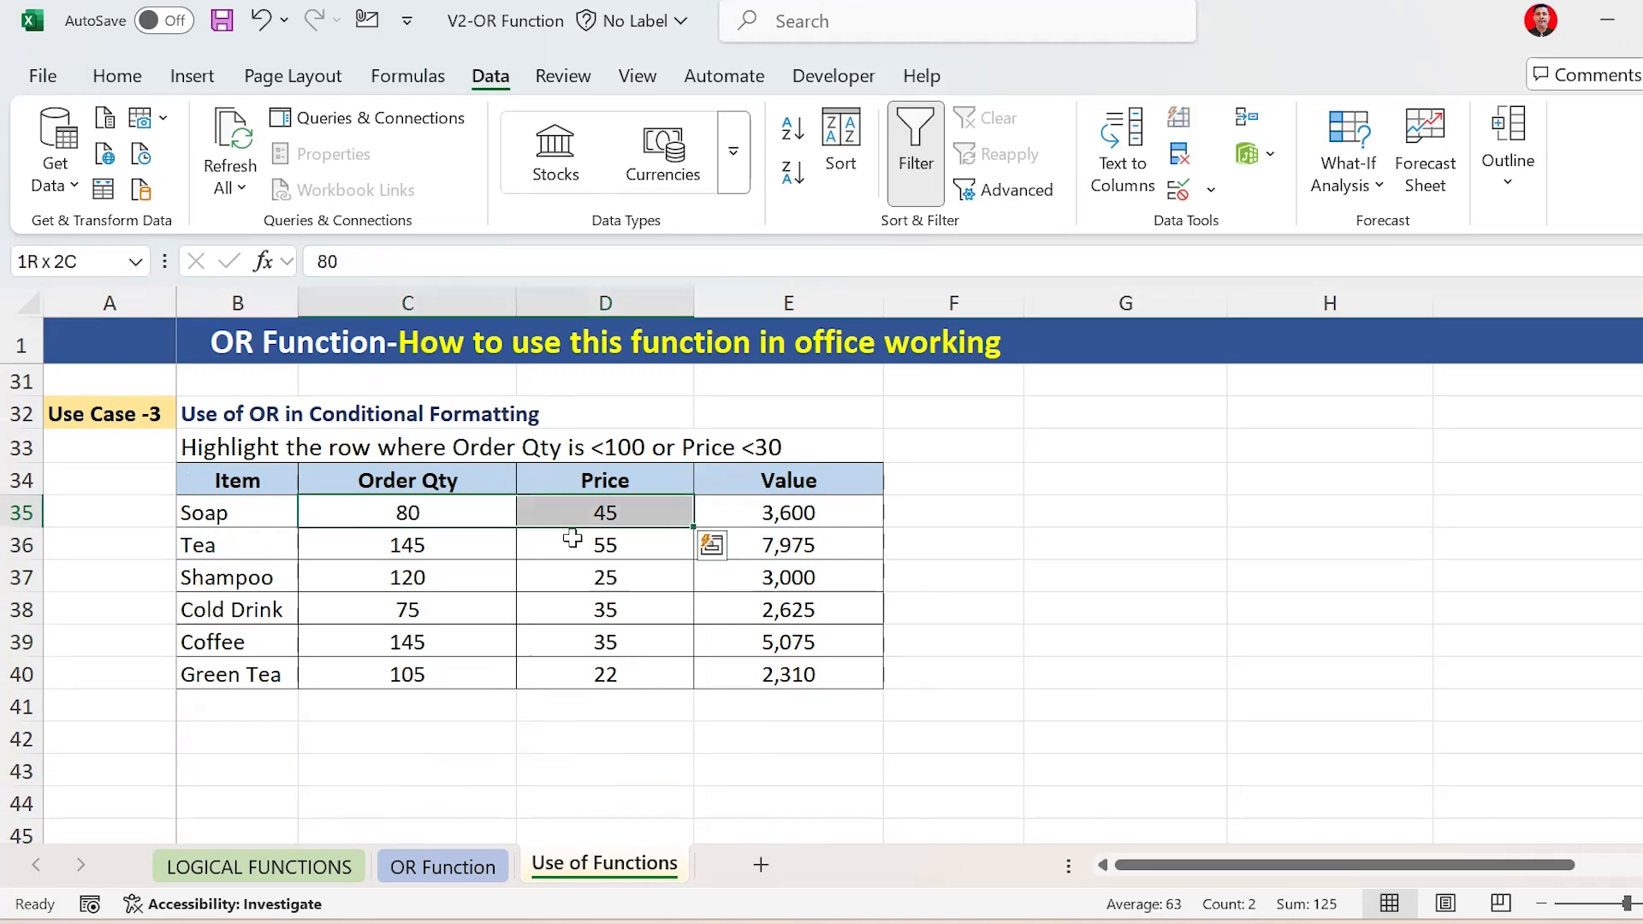
{"action": "key", "text": "shift+Left"}
{"action": "key", "text": "Left"}
{"action": "key", "text": "shift+Right"}
{"action": "key", "text": "shift+Right"}
{"action": "key", "text": "shift+Right"}
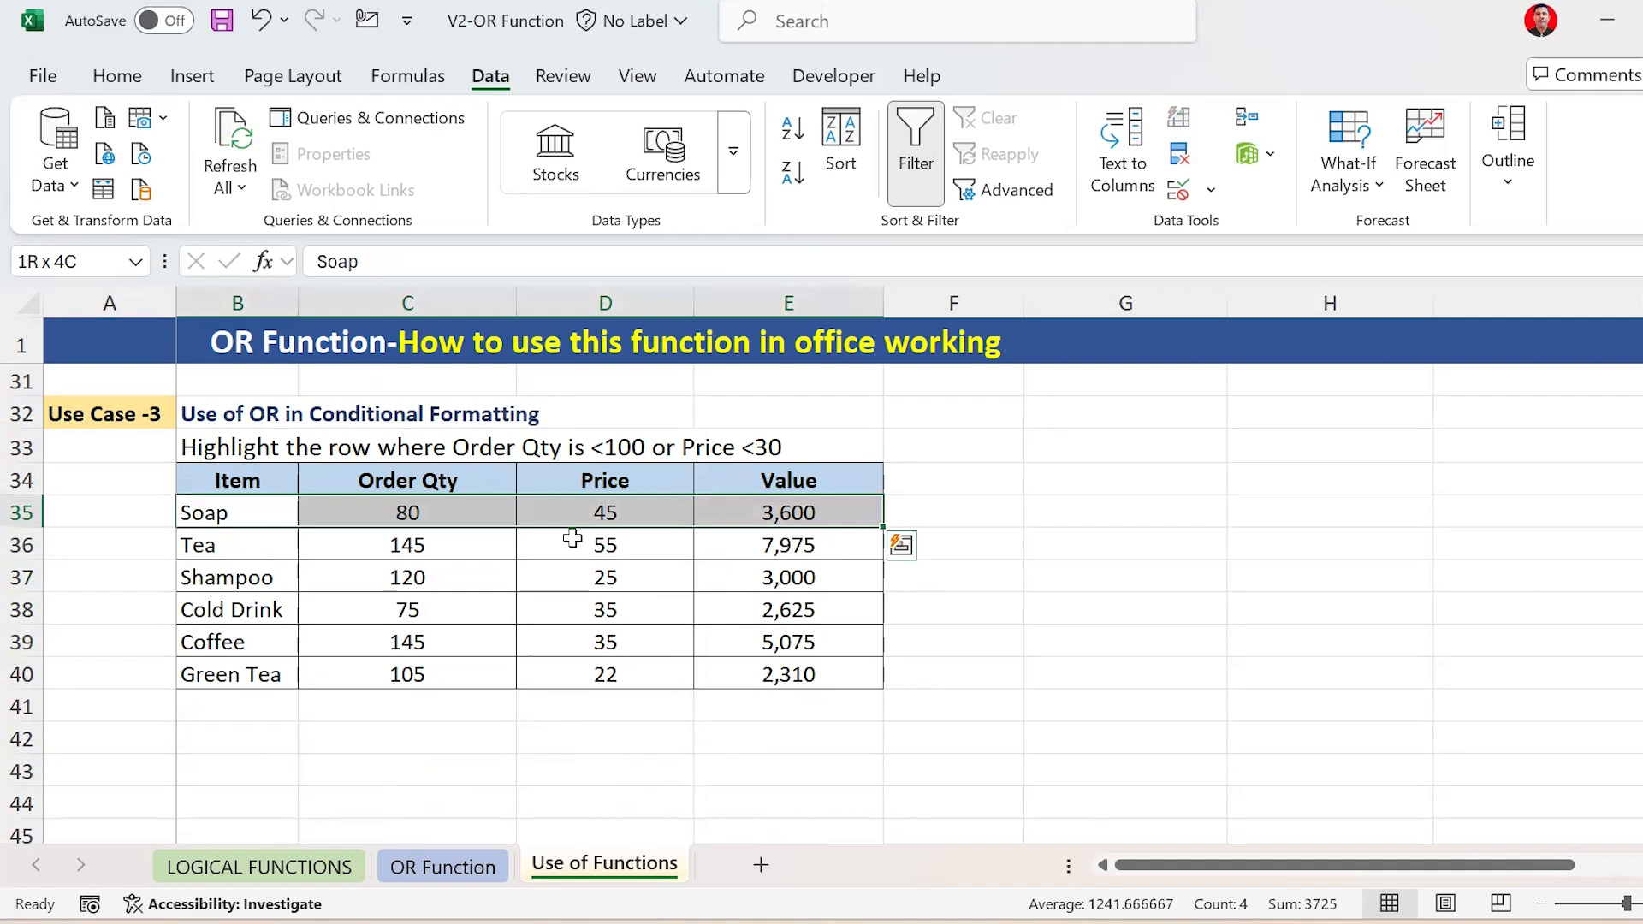
Select all order data rows of the Use Case -3 table, B35:E40, without the headers
{"action": "key", "text": "ctrl+shift+Down"}
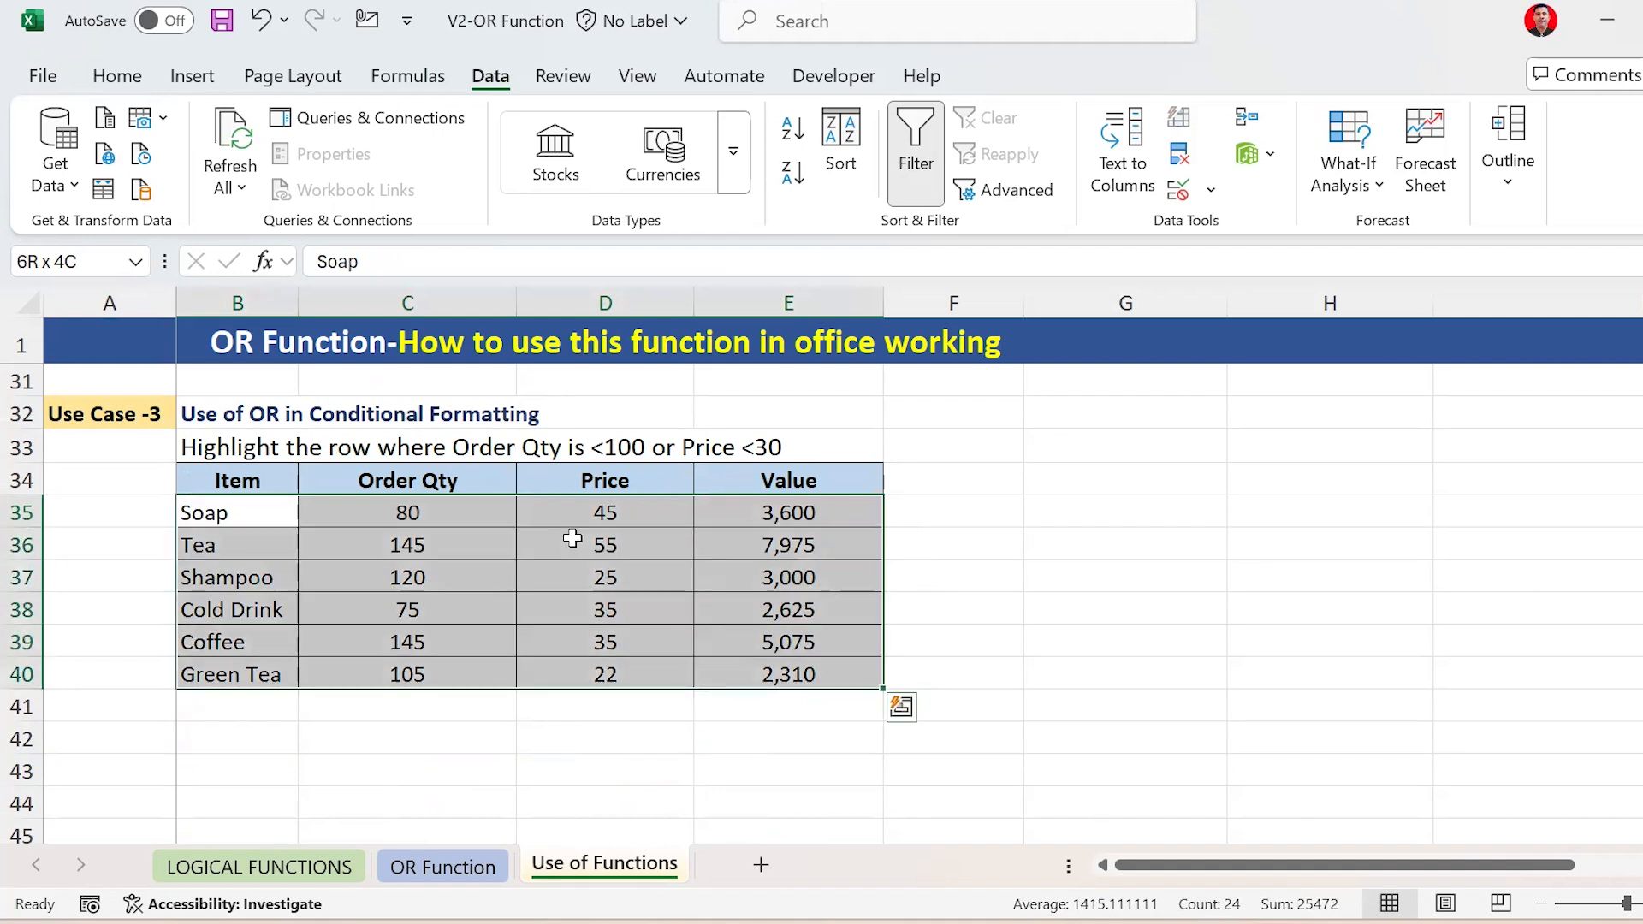
{"action": "key", "text": "Down"}
{"action": "key", "text": "Up"}
{"action": "key", "text": "ctrl+shift+Down"}
{"action": "key", "text": "ctrl+shift+Right"}
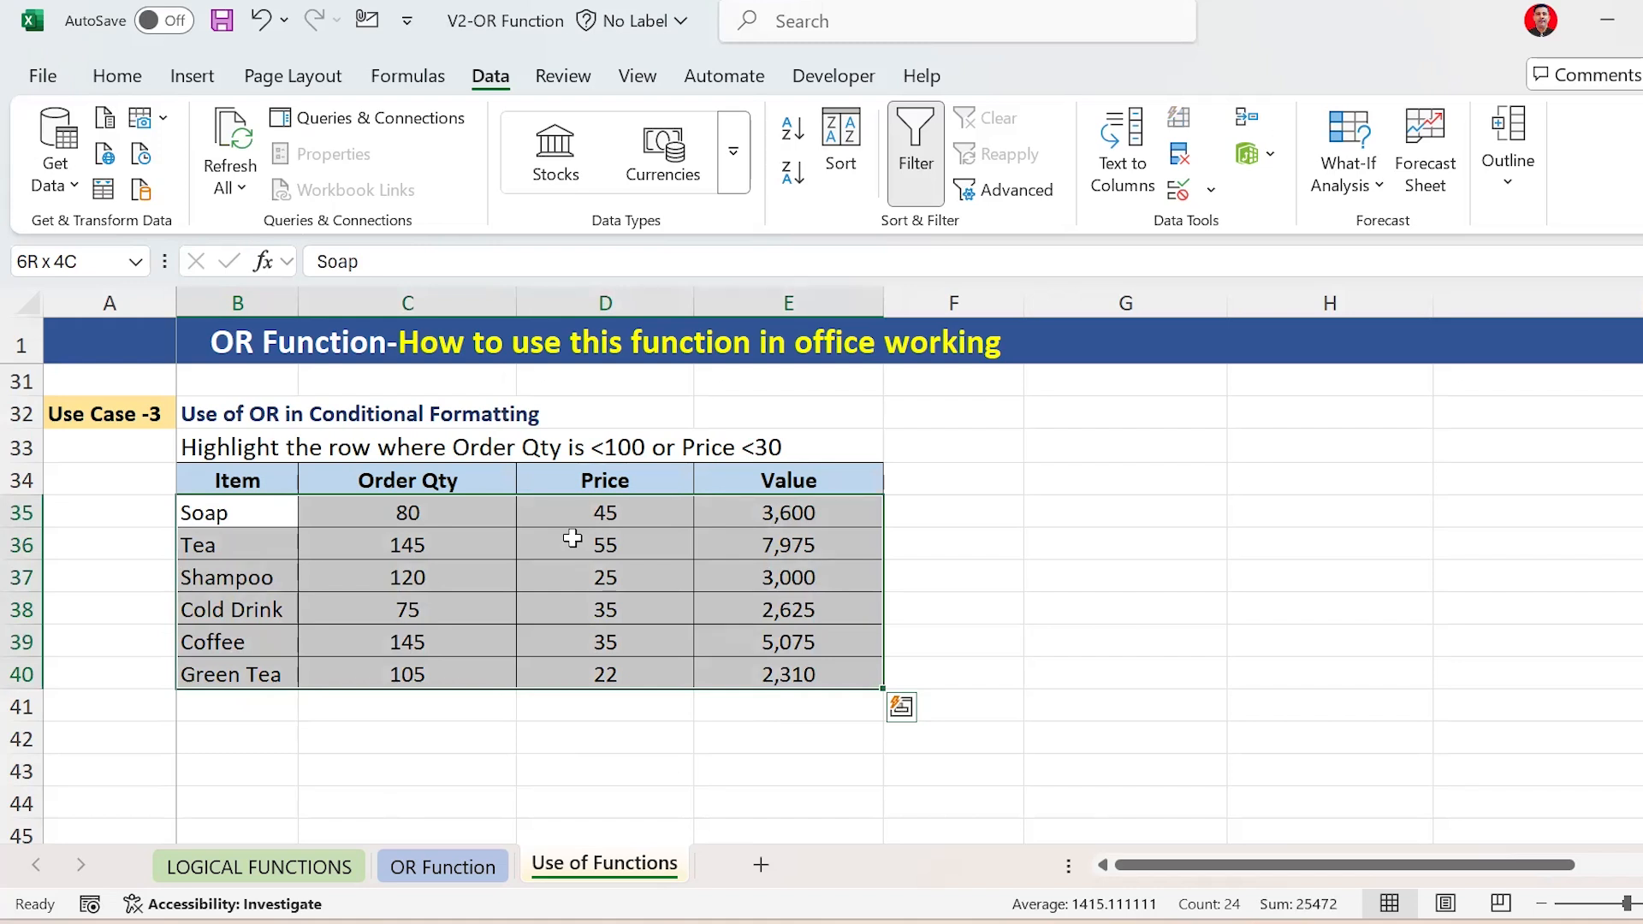
Start a new conditional formatting rule for the selected rows that uses a formula to determine which cells to format
{"action": "left_click", "coordinate": [117, 76]}
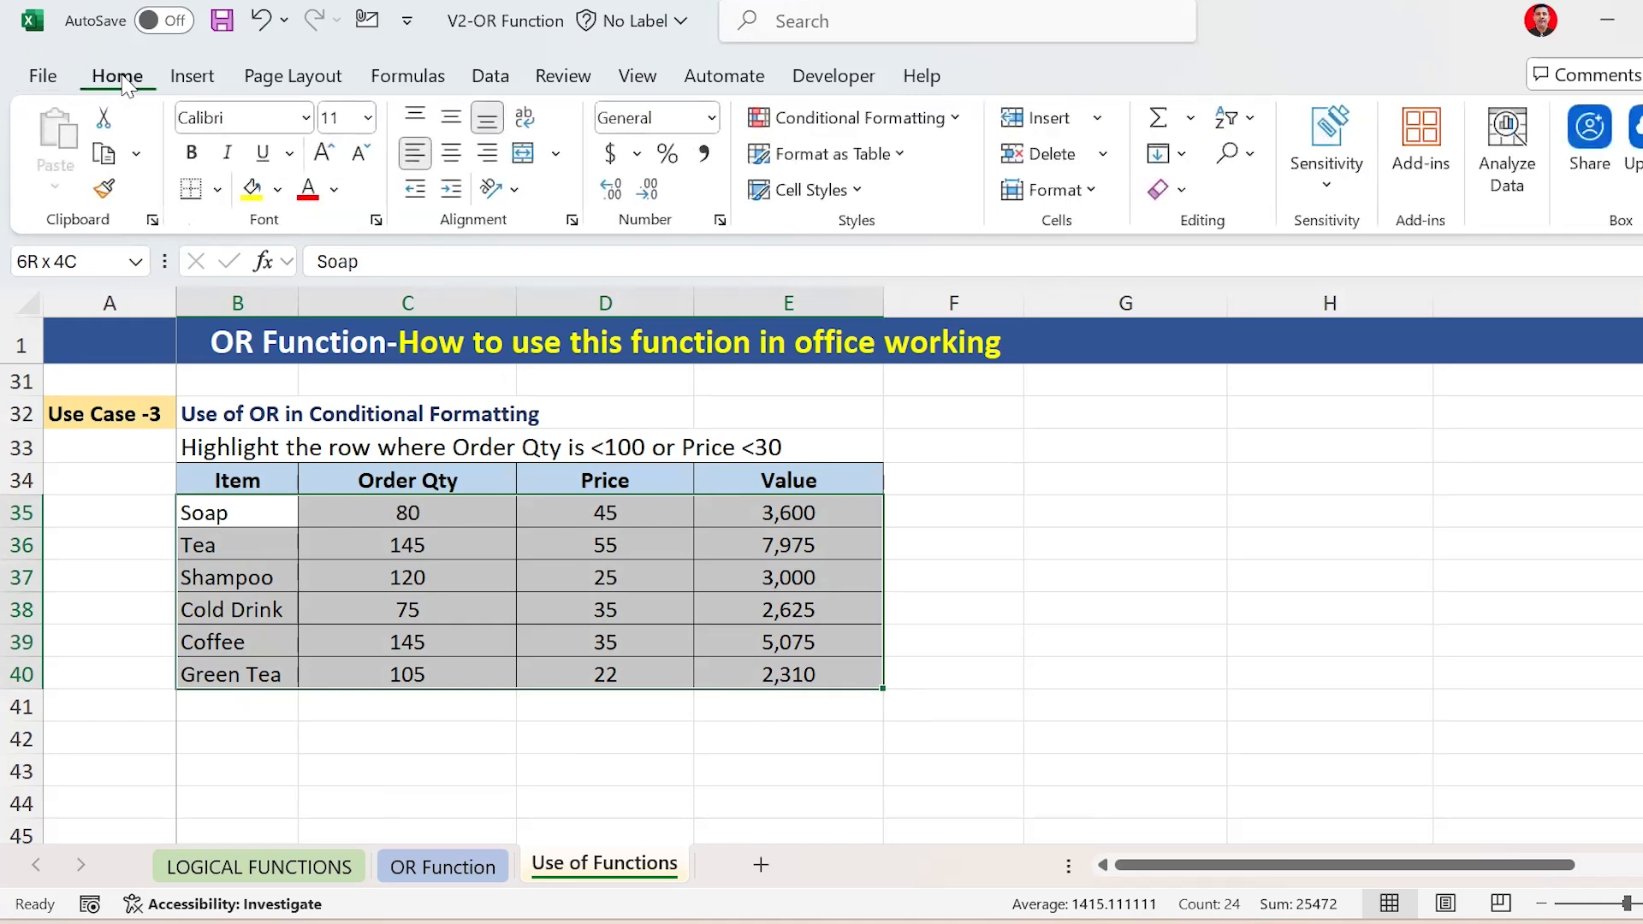
{"action": "left_click", "coordinate": [955, 120]}
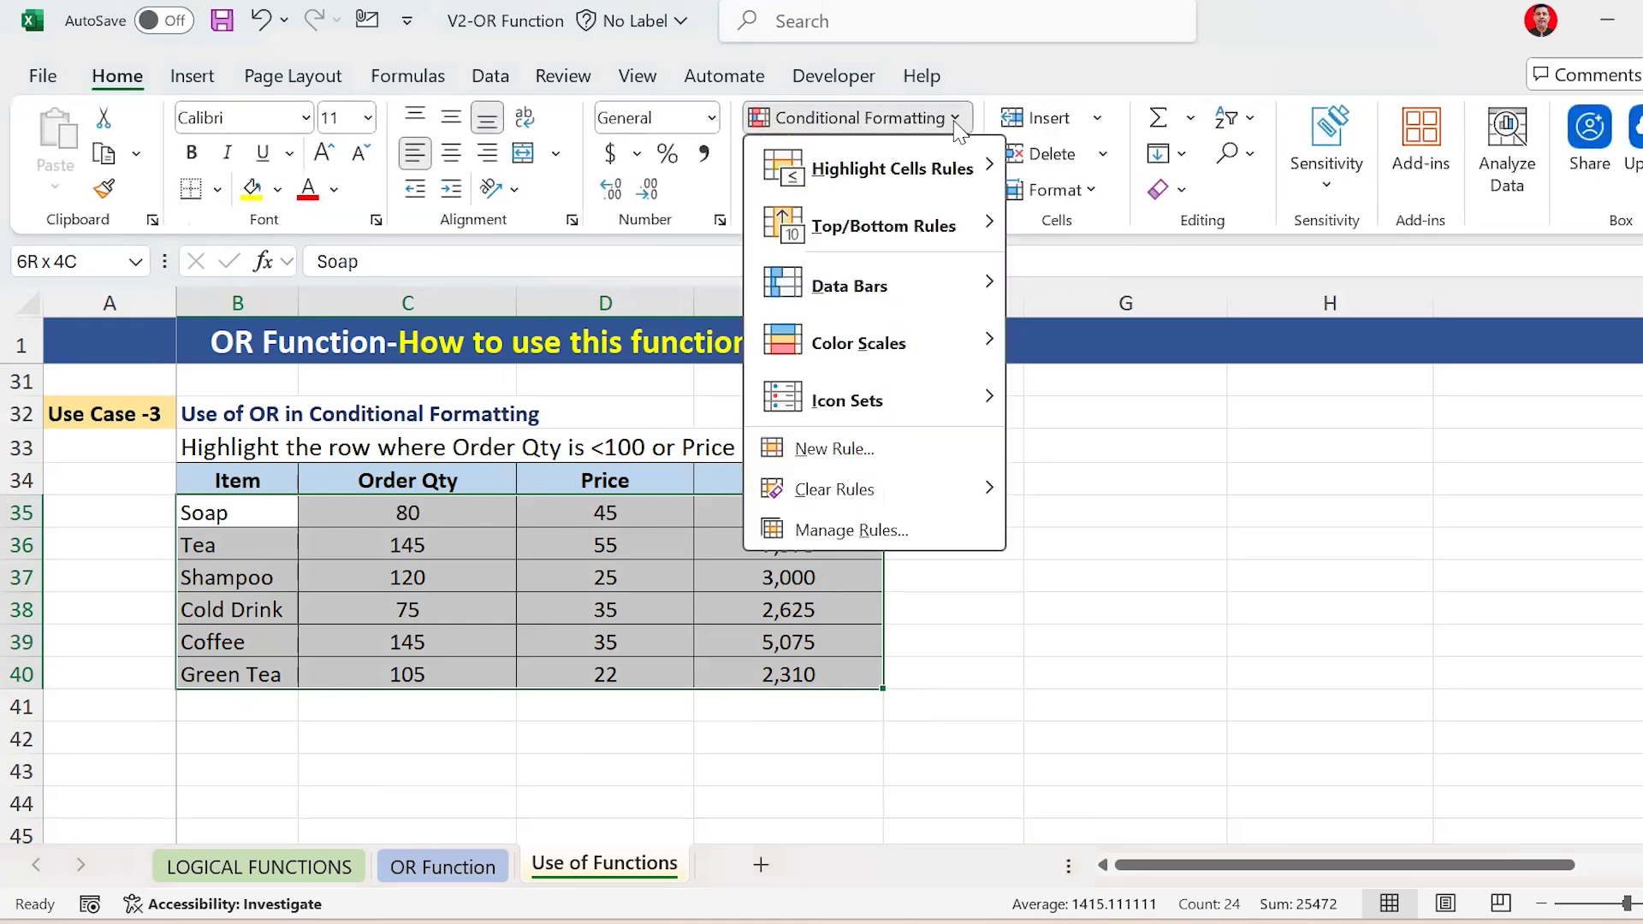
{"action": "left_click", "coordinate": [835, 450]}
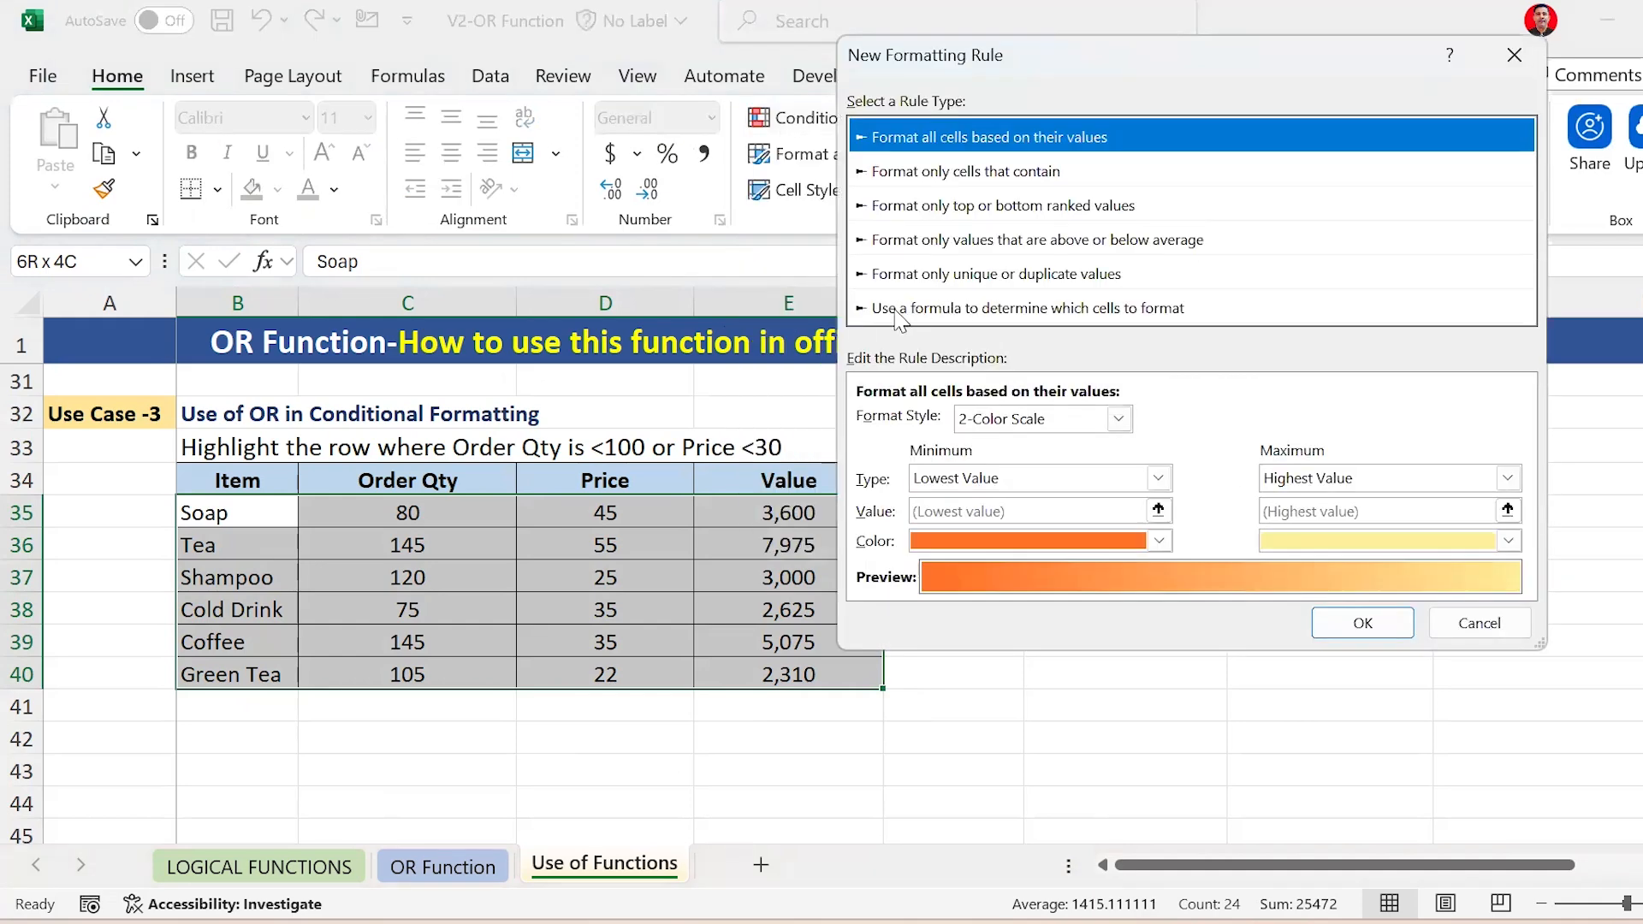
{"action": "left_click", "coordinate": [938, 310]}
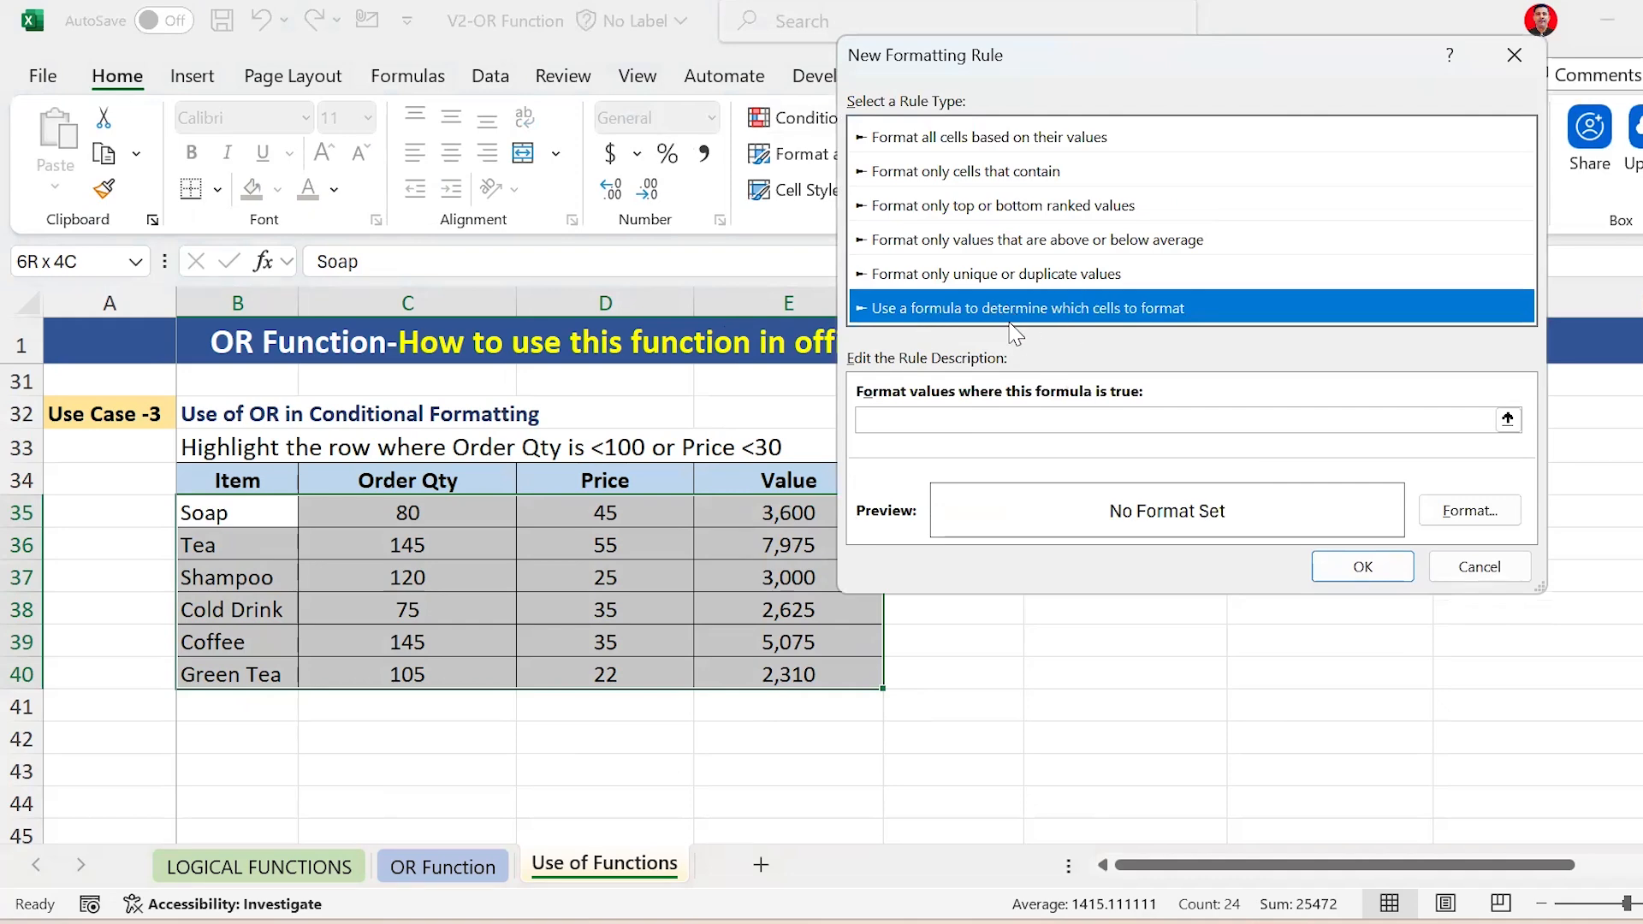
{"action": "left_click", "coordinate": [890, 416]}
{"action": "left_click", "coordinate": [927, 421]}
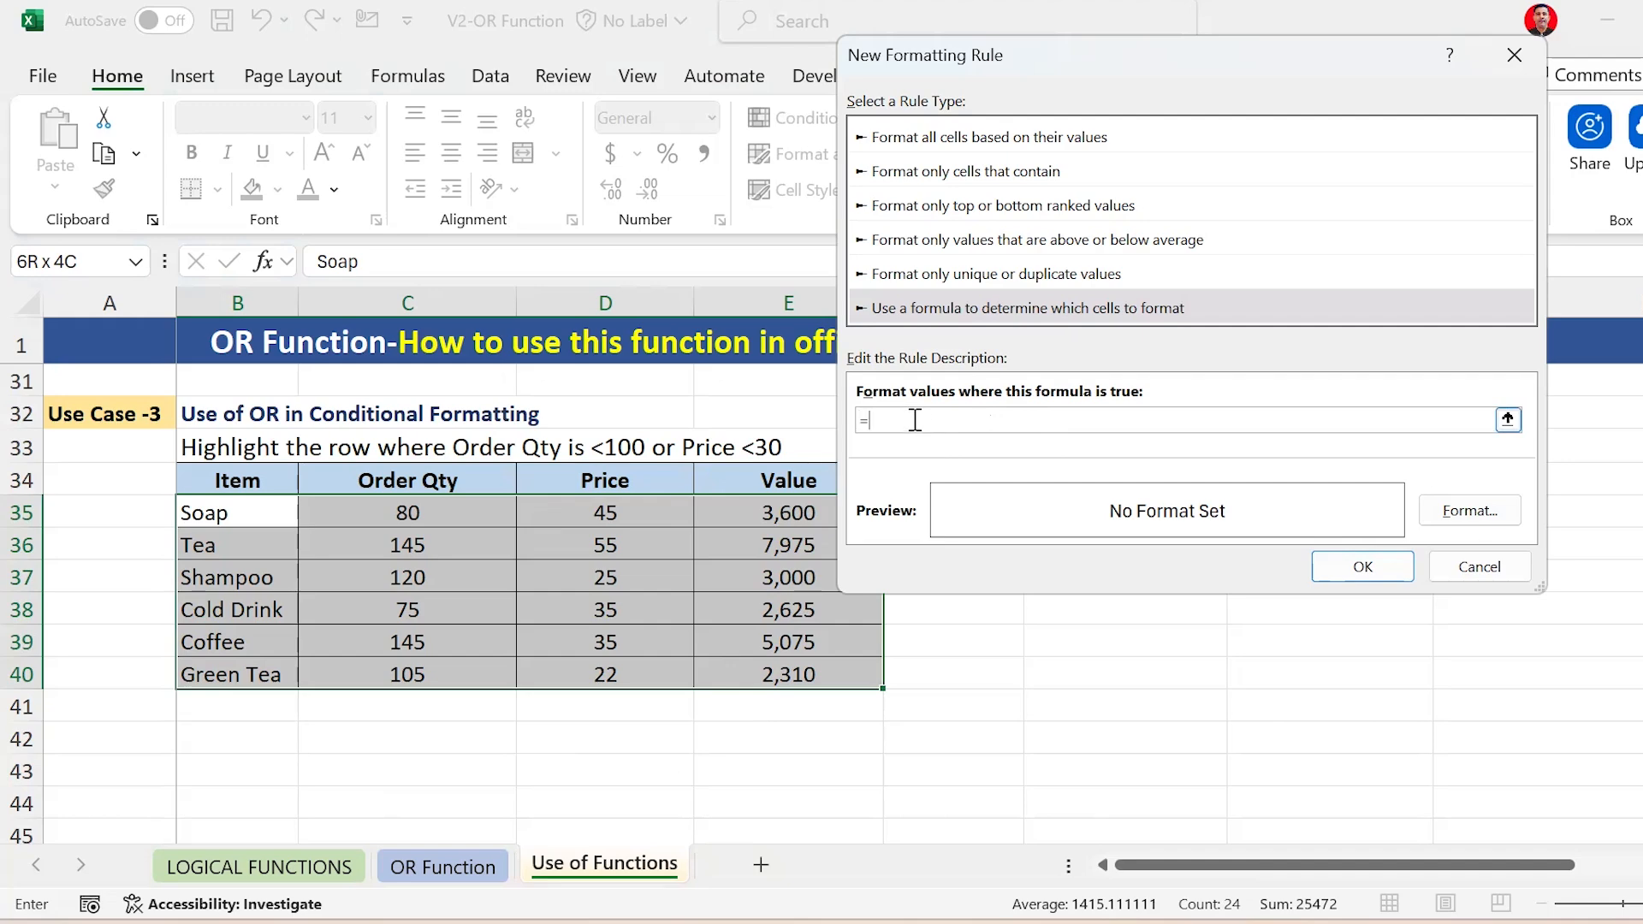
Enter the rule formula =OR($C35<100,$D35<30), locking only the column in each cell reference
{"action": "type", "text": "OR("}
{"action": "left_click", "coordinate": [400, 510]}
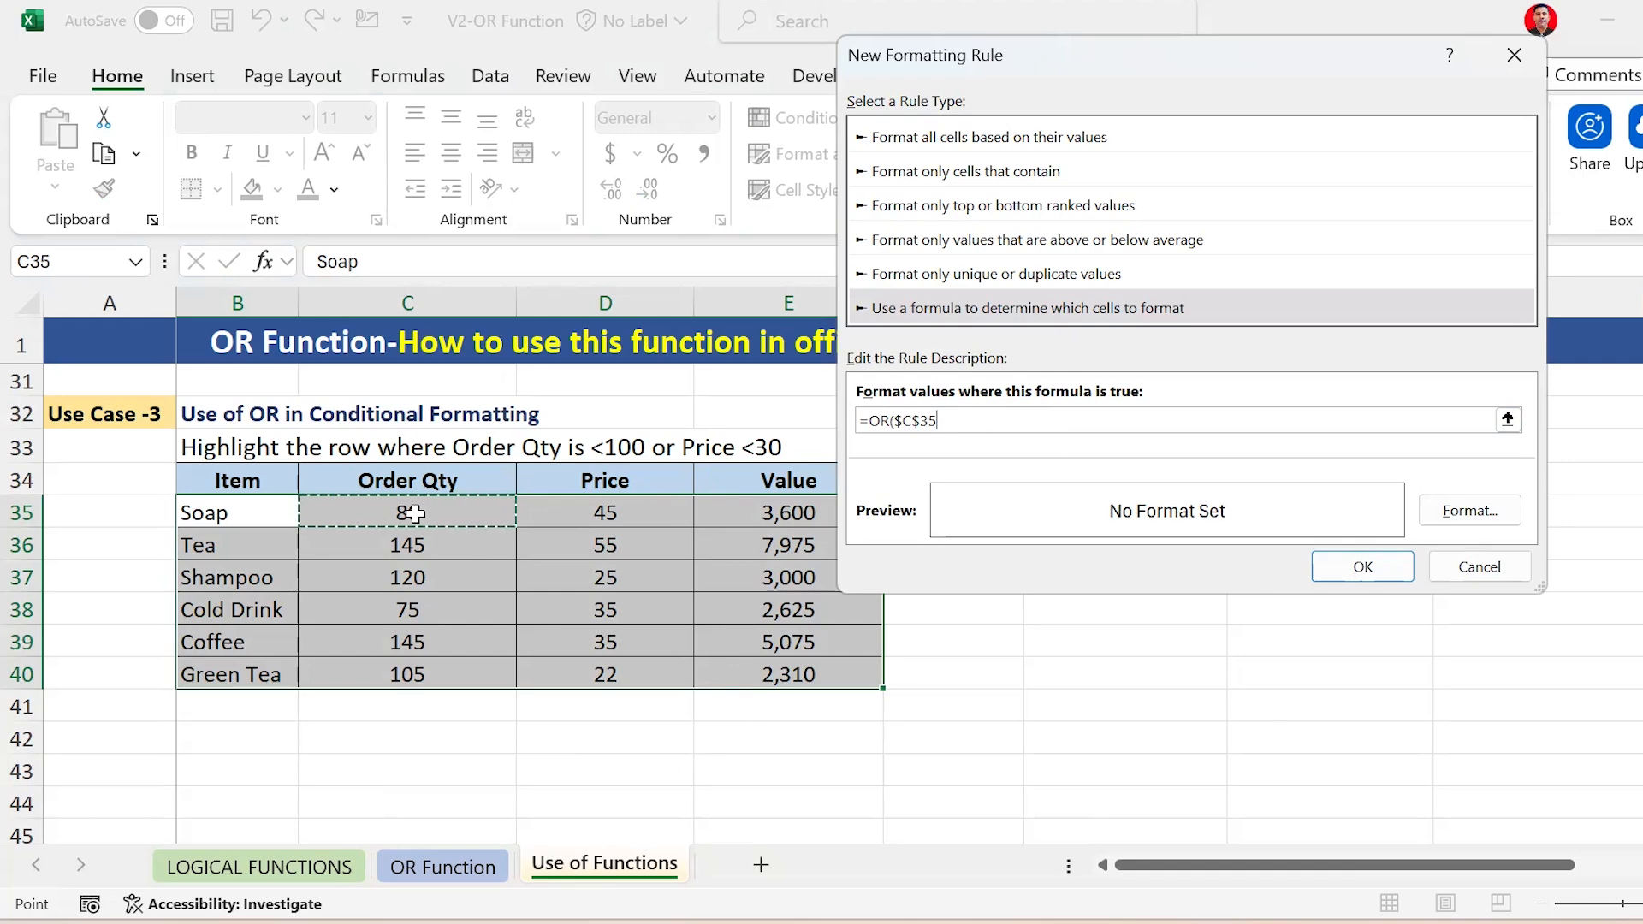
{"action": "left_click", "coordinate": [919, 425]}
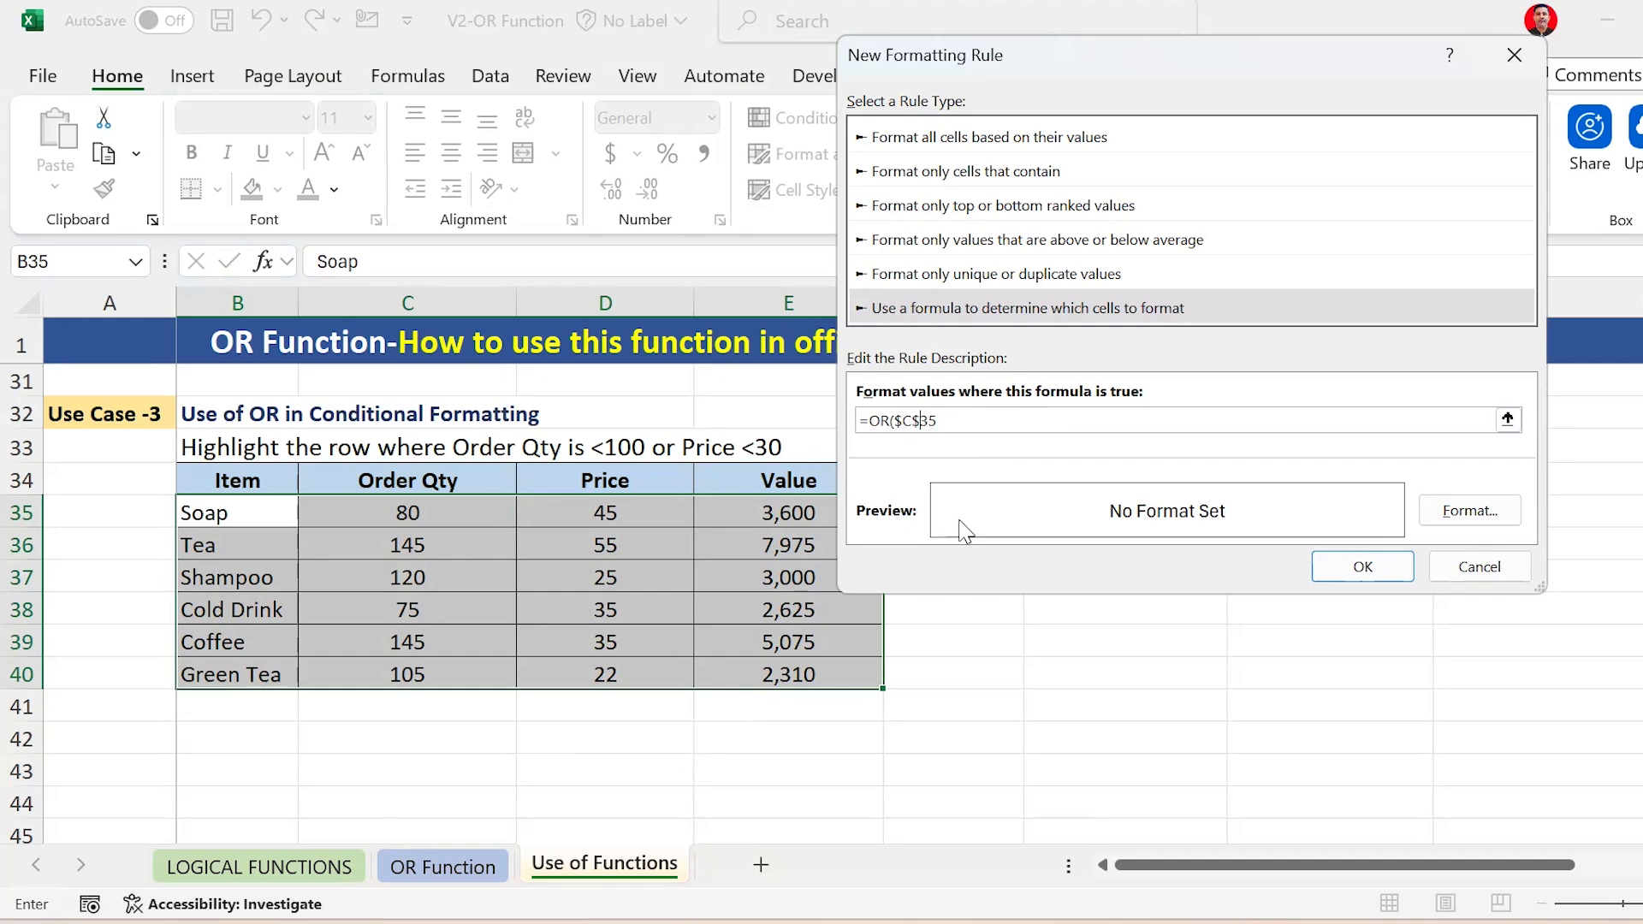
{"action": "key", "text": "BackSpace"}
{"action": "type", "text": "<100,"}
{"action": "left_click", "coordinate": [613, 511]}
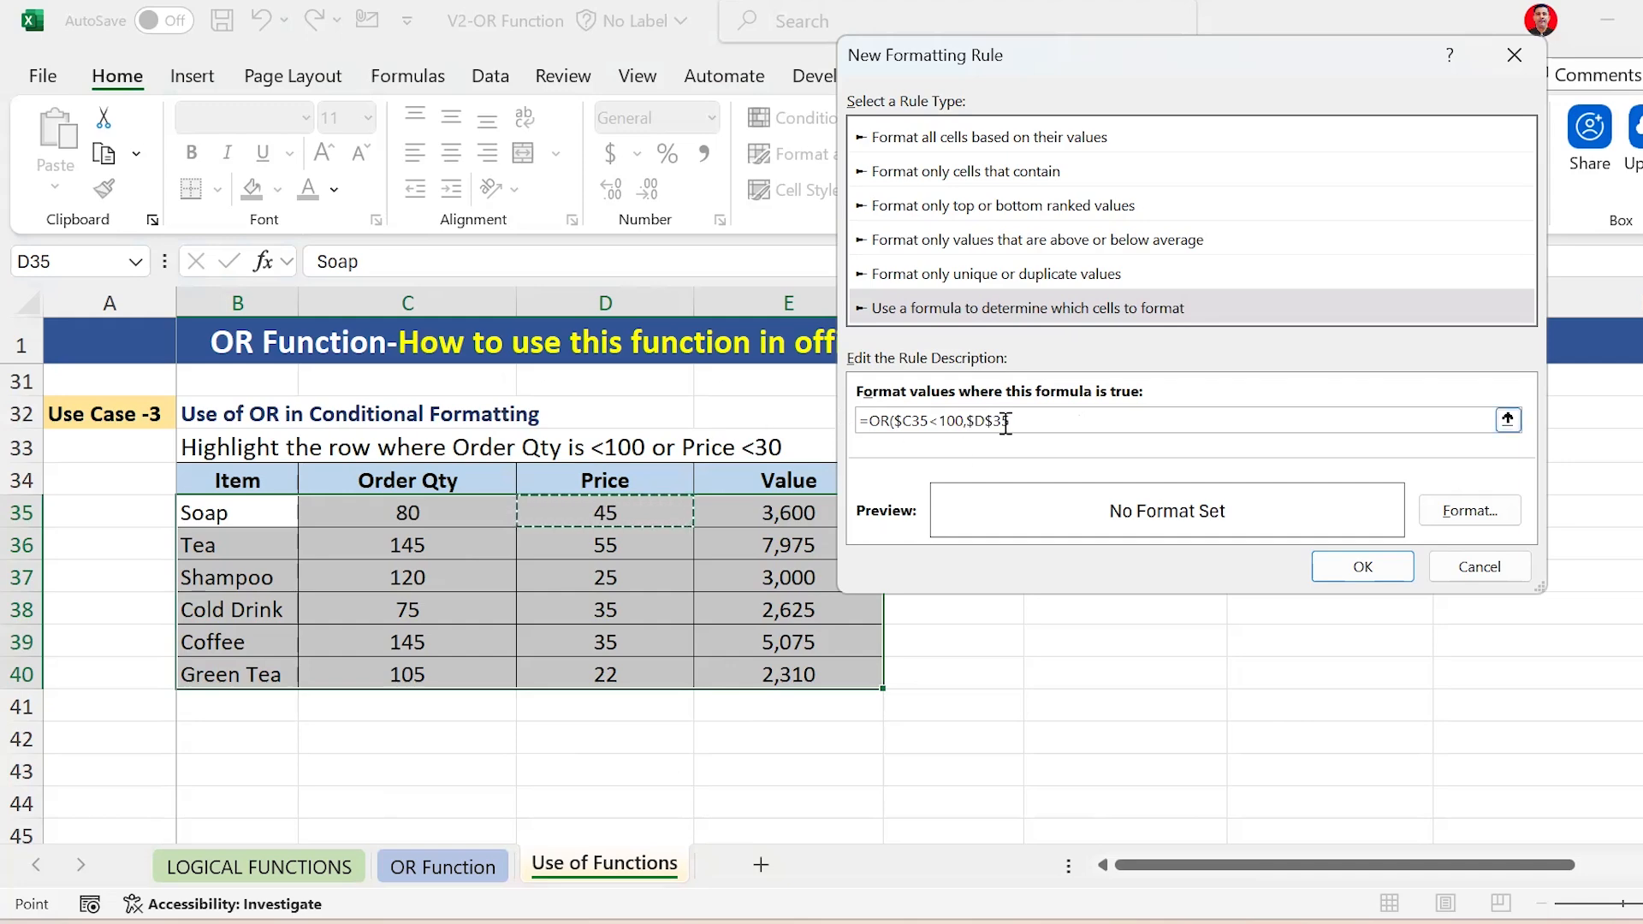
{"action": "key", "text": "F4"}
{"action": "key", "text": "F4"}
{"action": "type", "text": "<30"}
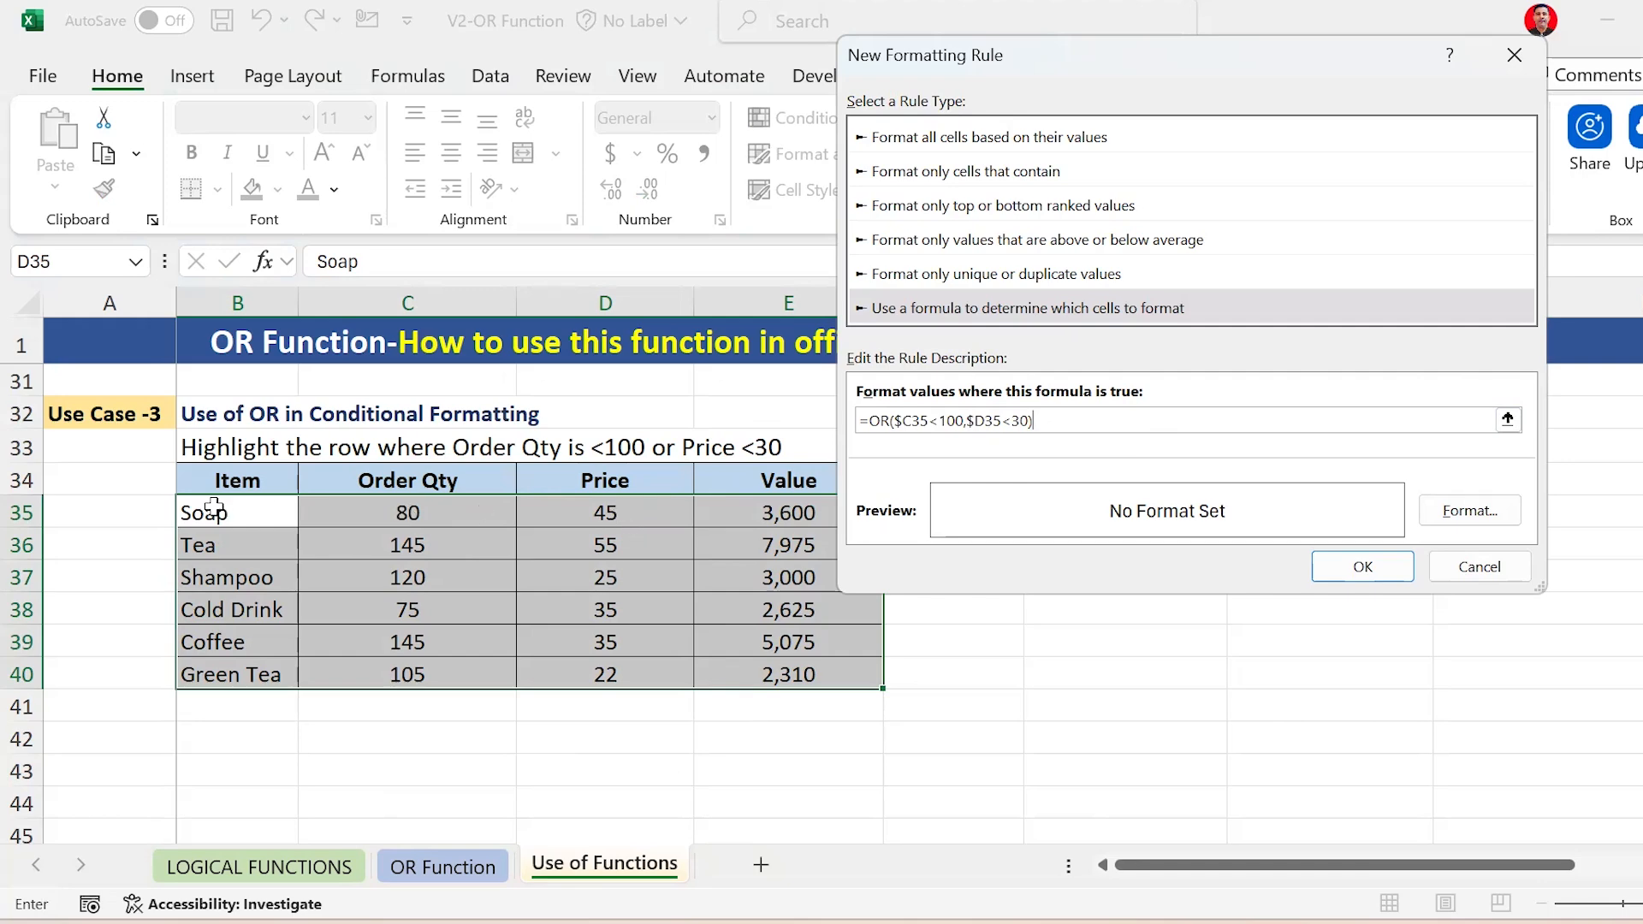
Give the rule a light gold background fill and apply it to the order rows
{"action": "left_click", "coordinate": [1467, 514]}
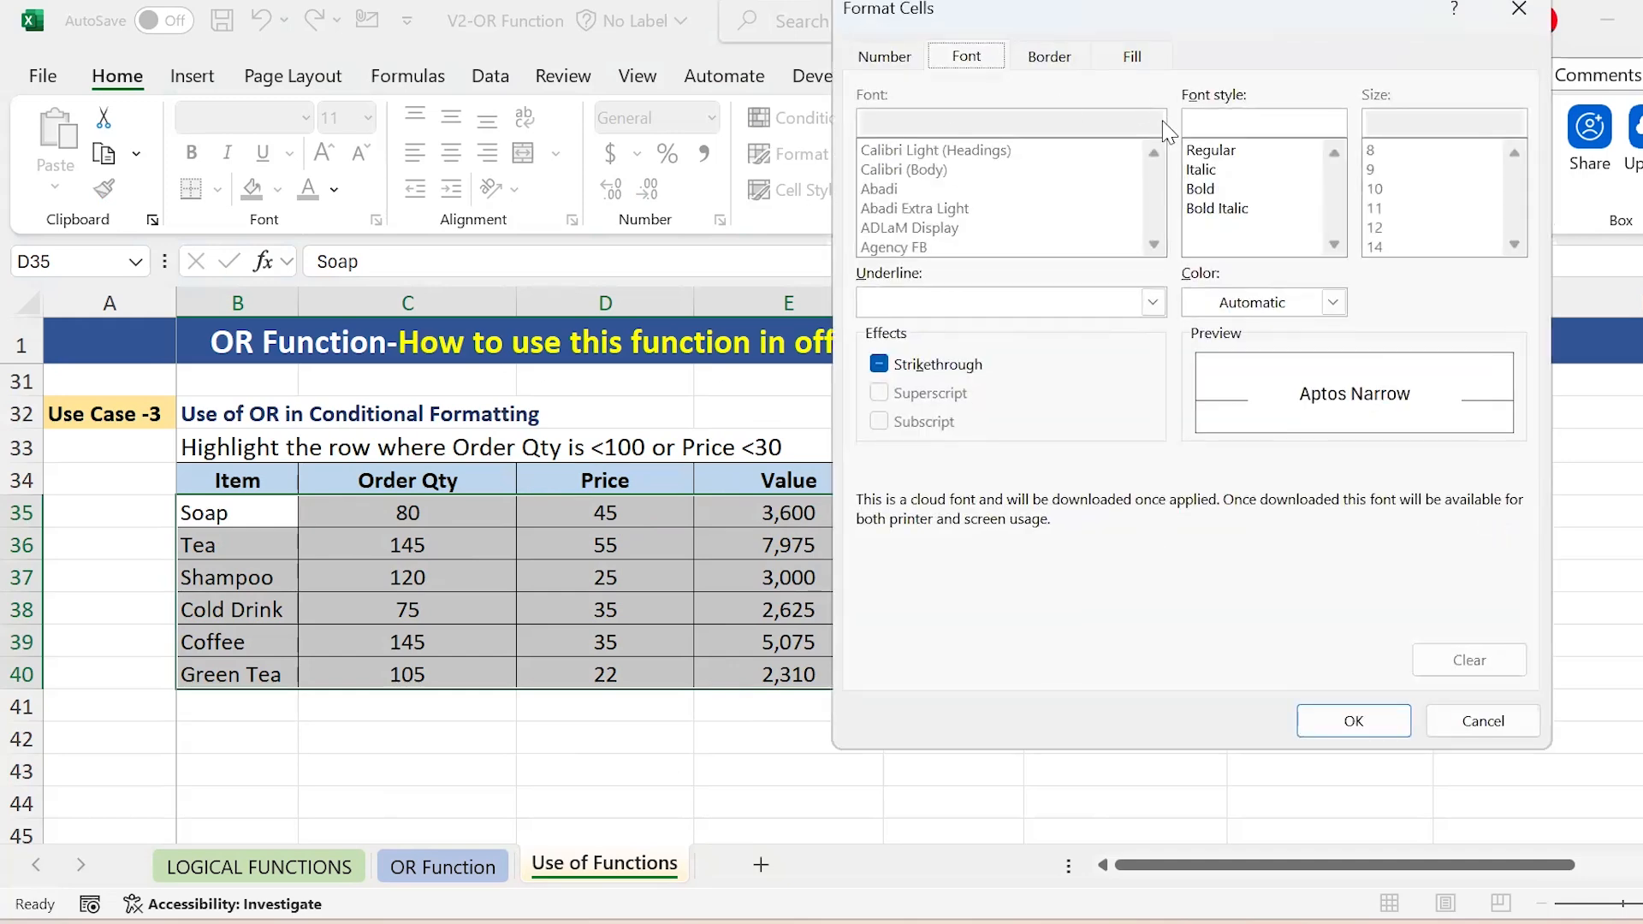
{"action": "left_click", "coordinate": [1138, 61]}
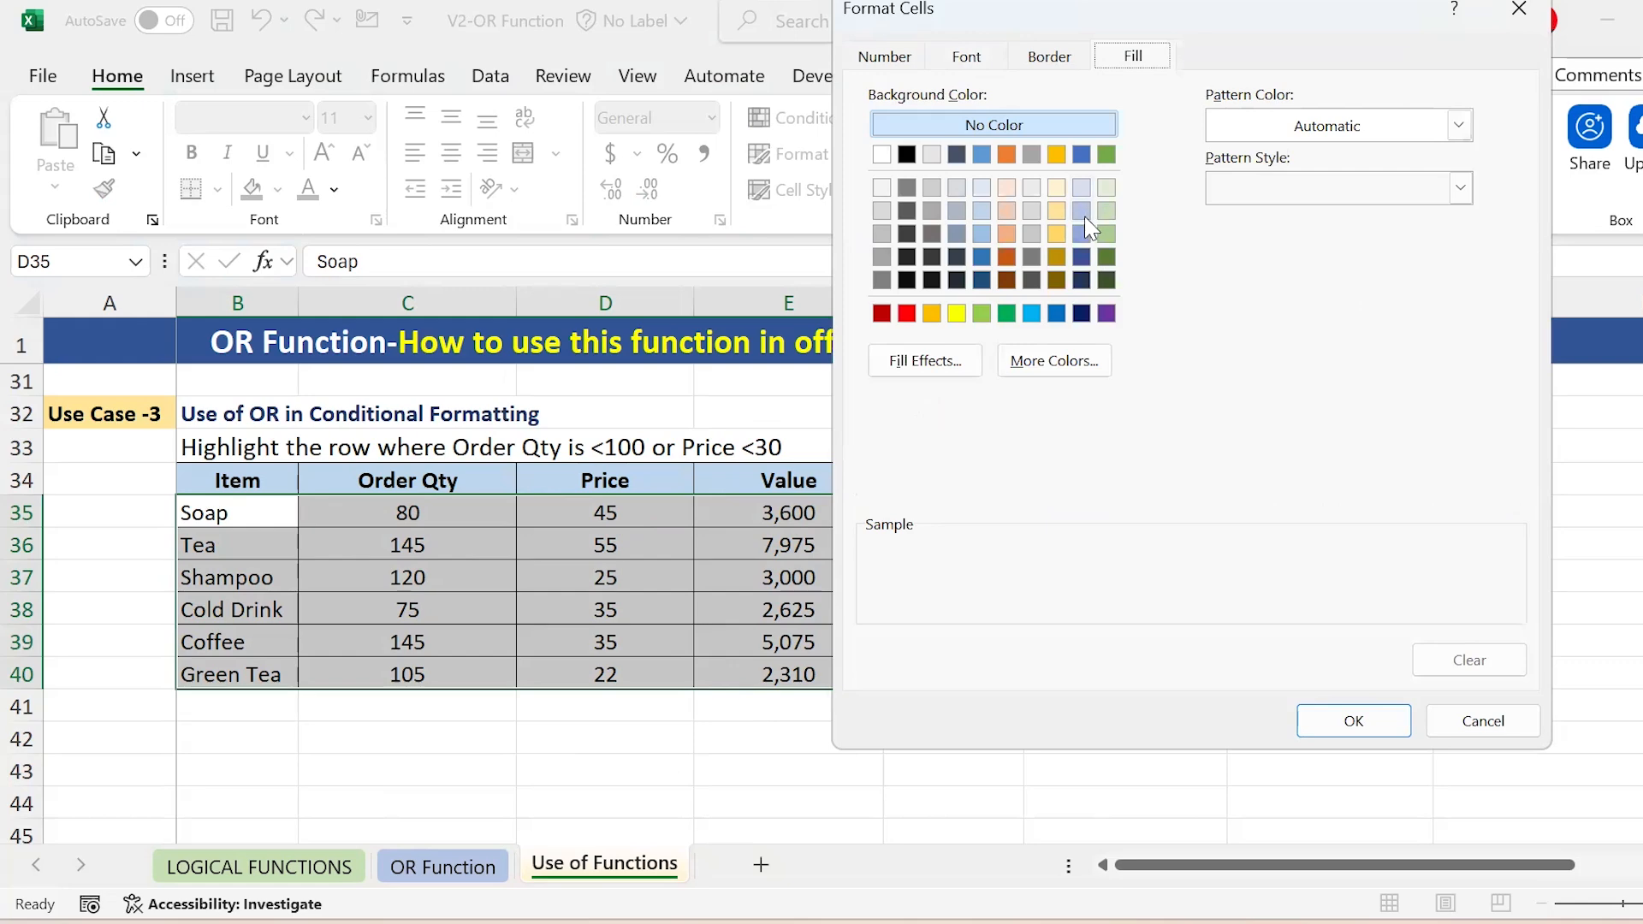
{"action": "left_click", "coordinate": [1057, 213]}
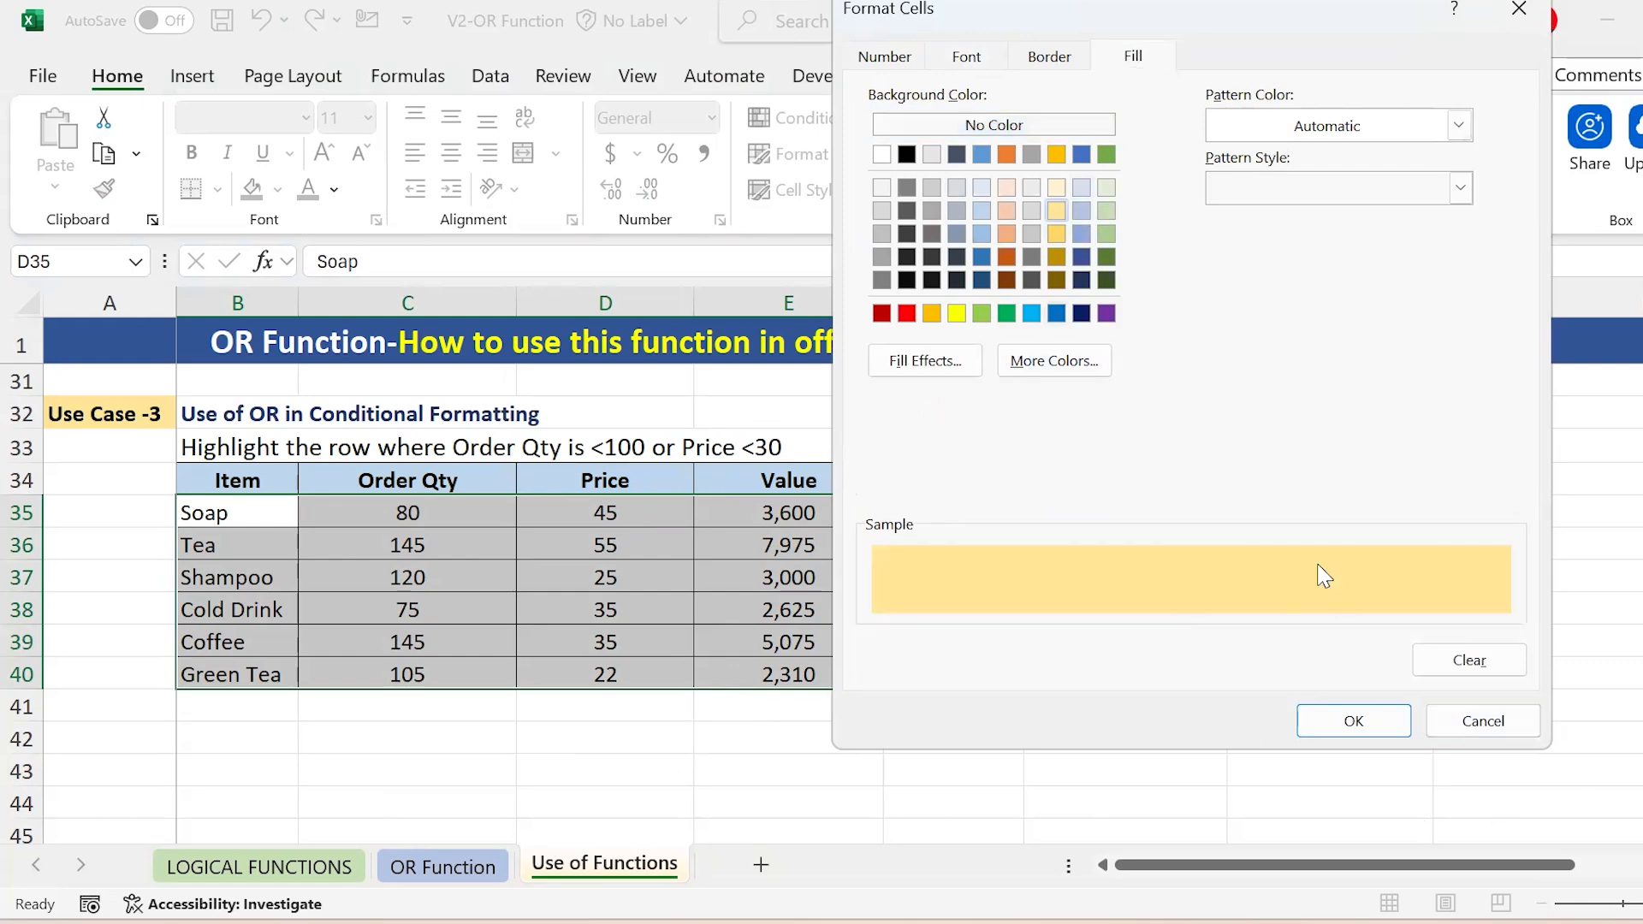
{"action": "left_click", "coordinate": [1341, 723]}
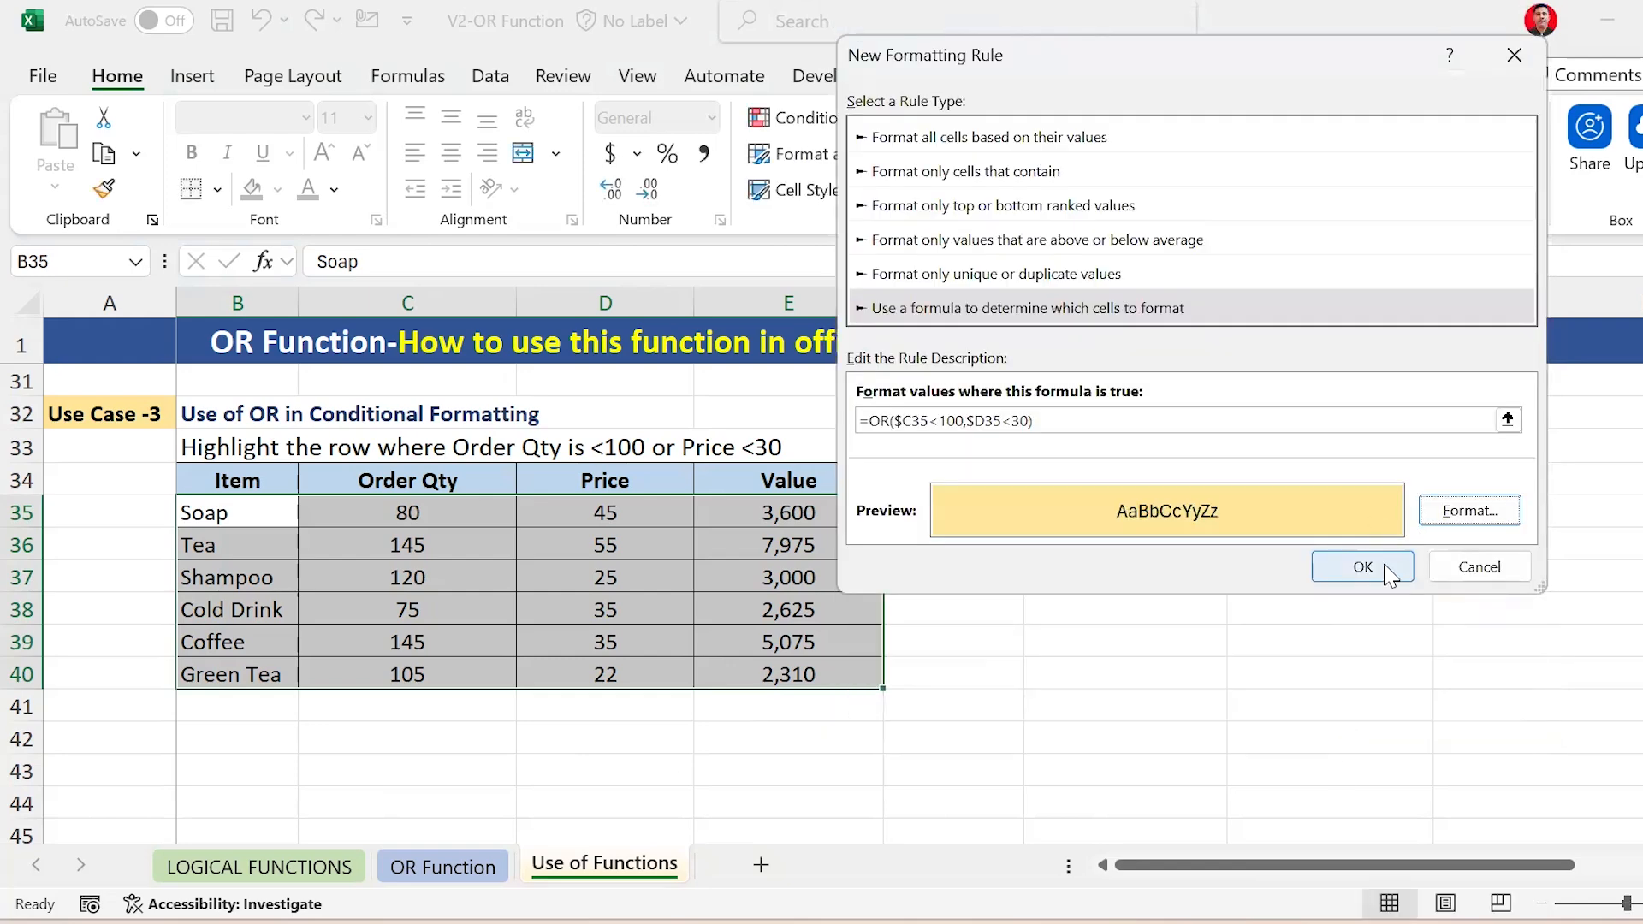
{"action": "left_click", "coordinate": [1362, 566]}
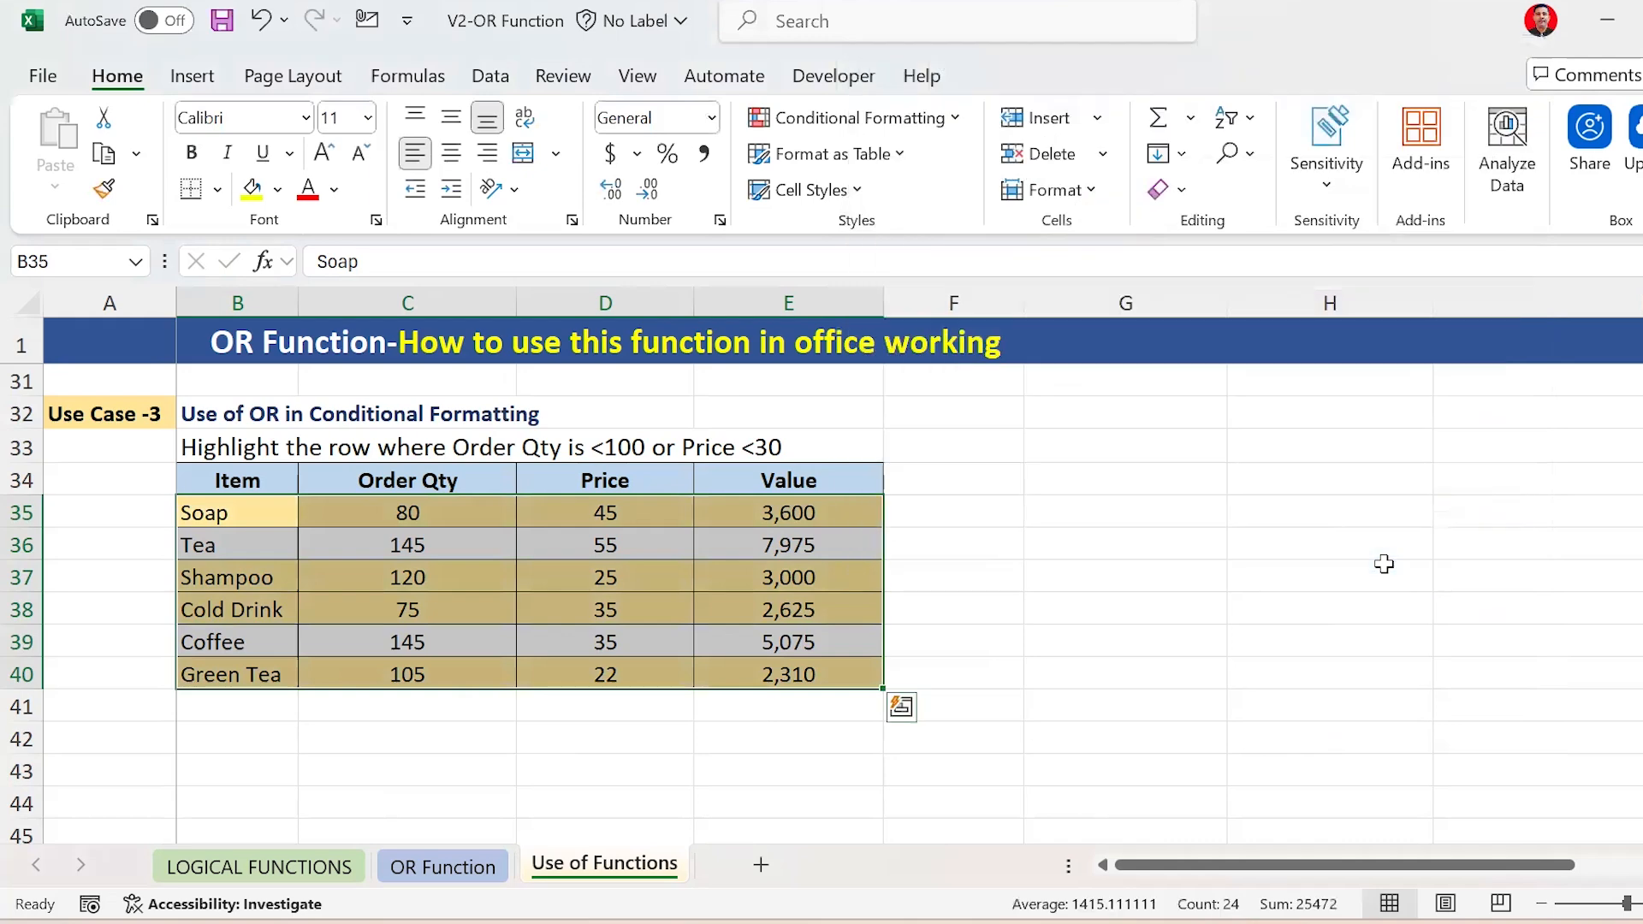
{"action": "key", "text": "Return"}
{"action": "key", "text": "Up"}
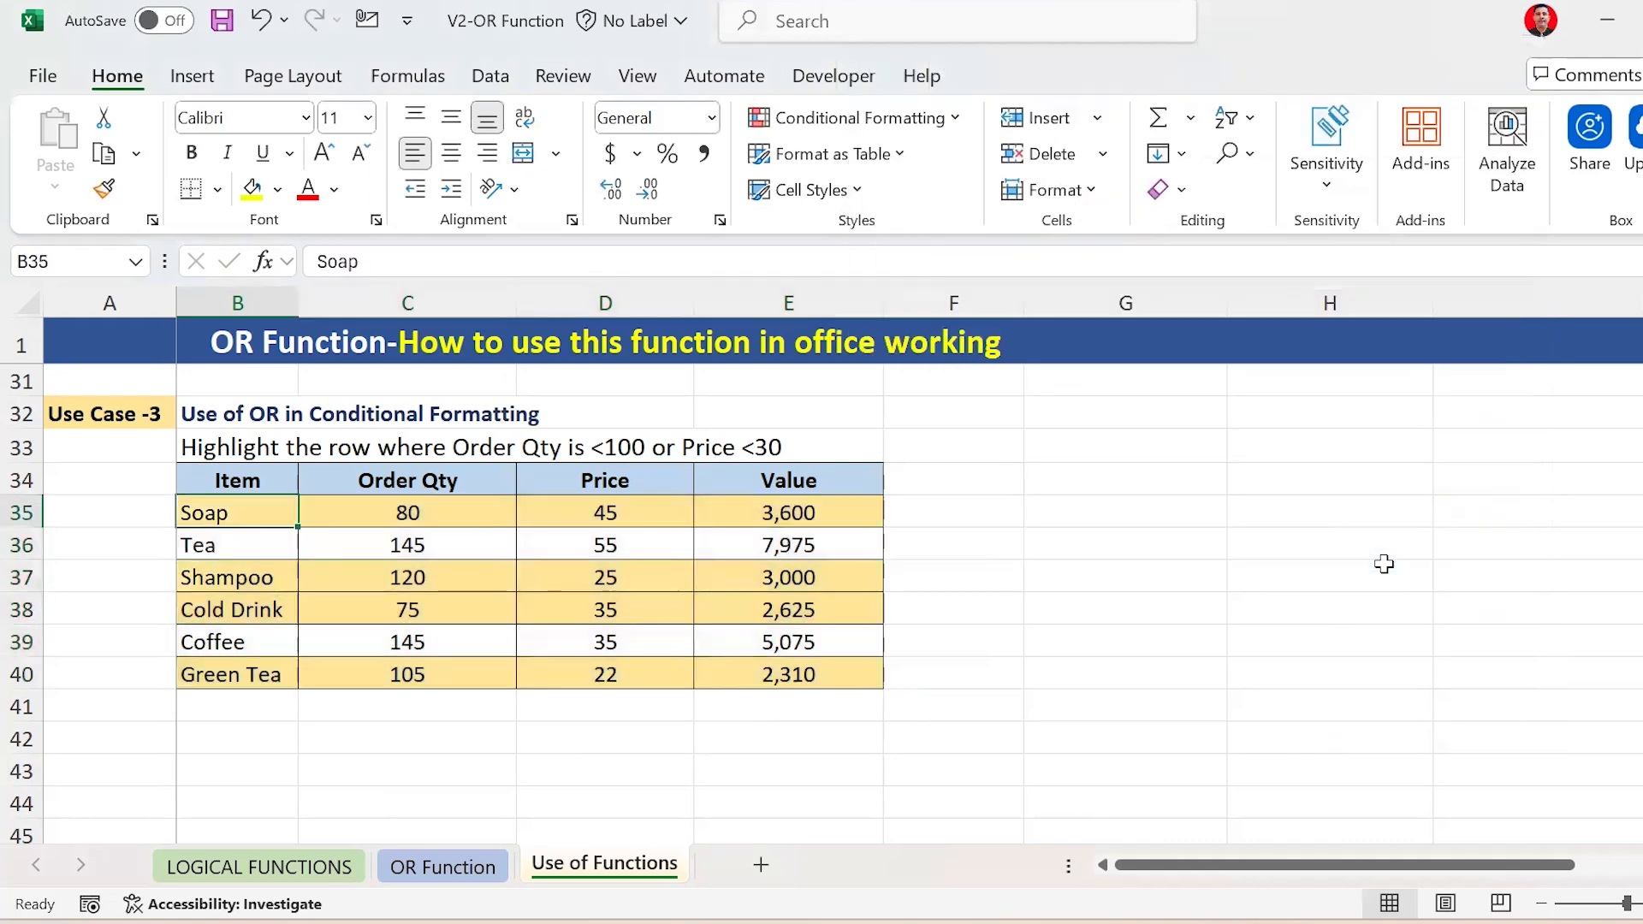
Check the highlighted Soap, Shampoo and Green Tea rows against the order quantity and price conditions
{"action": "key", "text": "ctrl+shift+Right"}
{"action": "key", "text": "Down"}
{"action": "key", "text": "Down"}
{"action": "key", "text": "Right"}
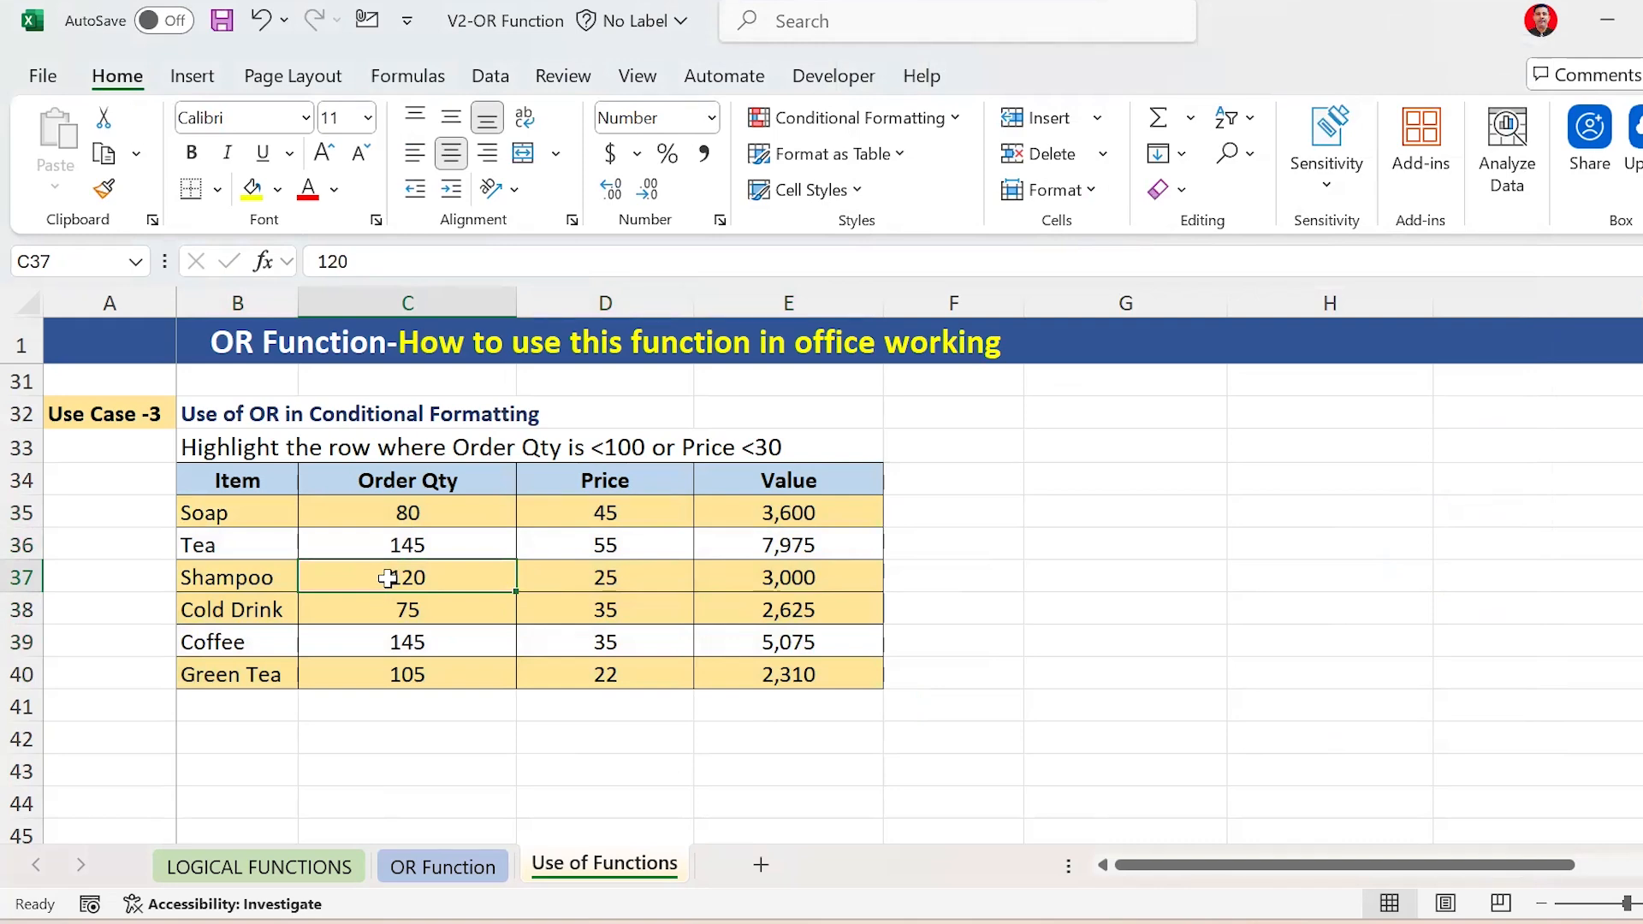
{"action": "left_click", "coordinate": [605, 575]}
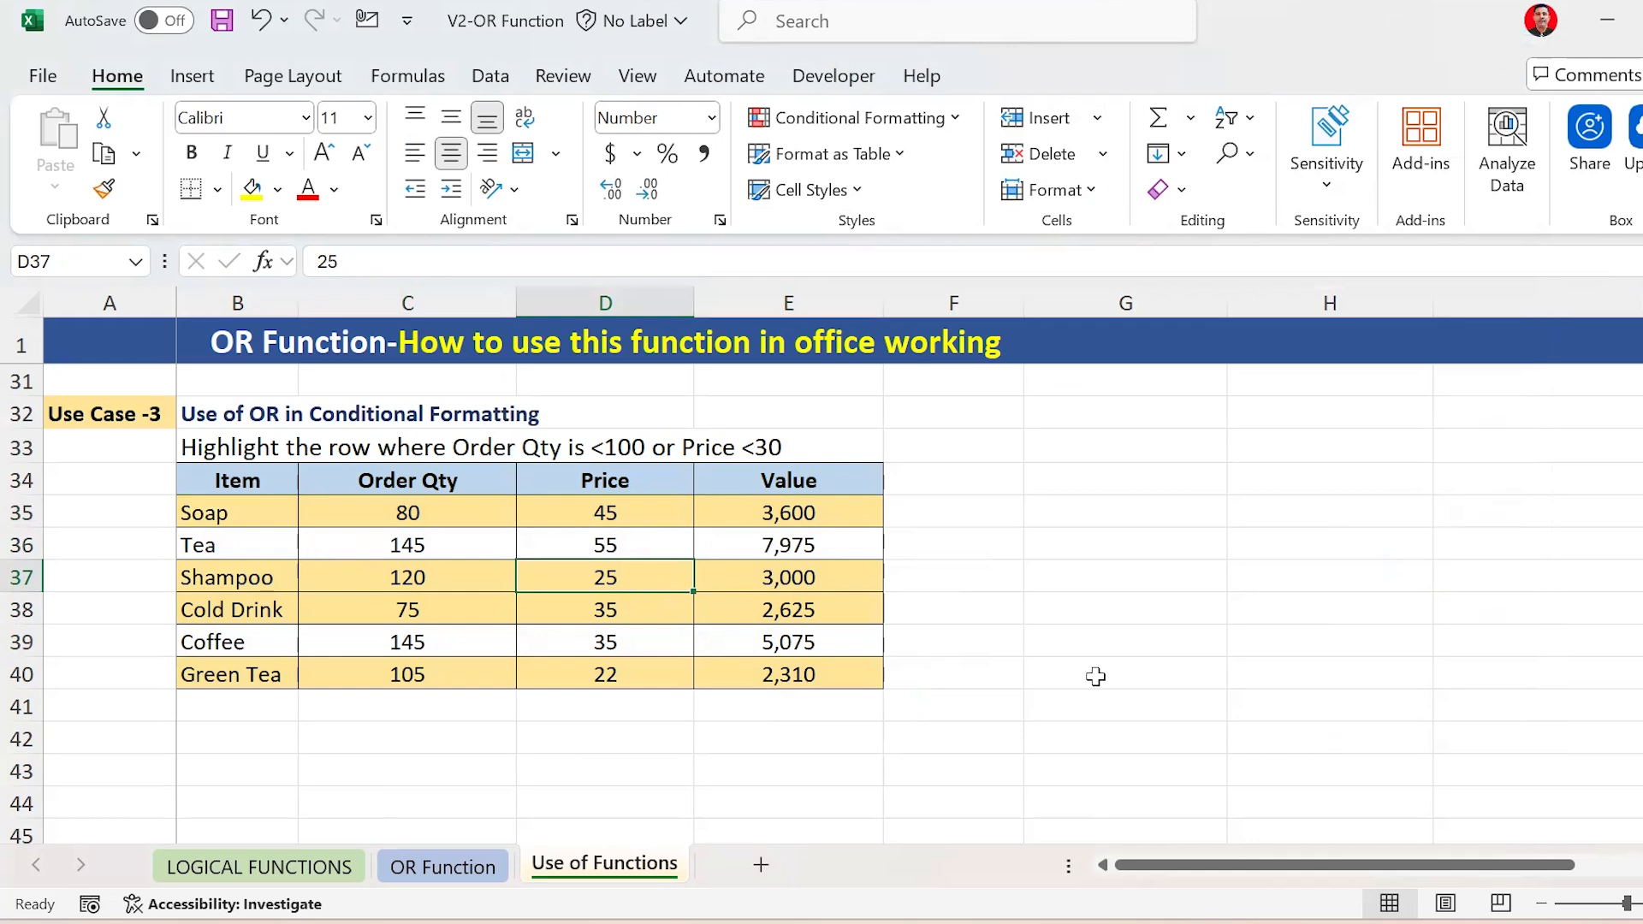
{"action": "key", "text": "Down"}
{"action": "key", "text": "Left"}
{"action": "key", "text": "Left"}
{"action": "key", "text": "Down"}
{"action": "key", "text": "Down"}
{"action": "key", "text": "Right"}
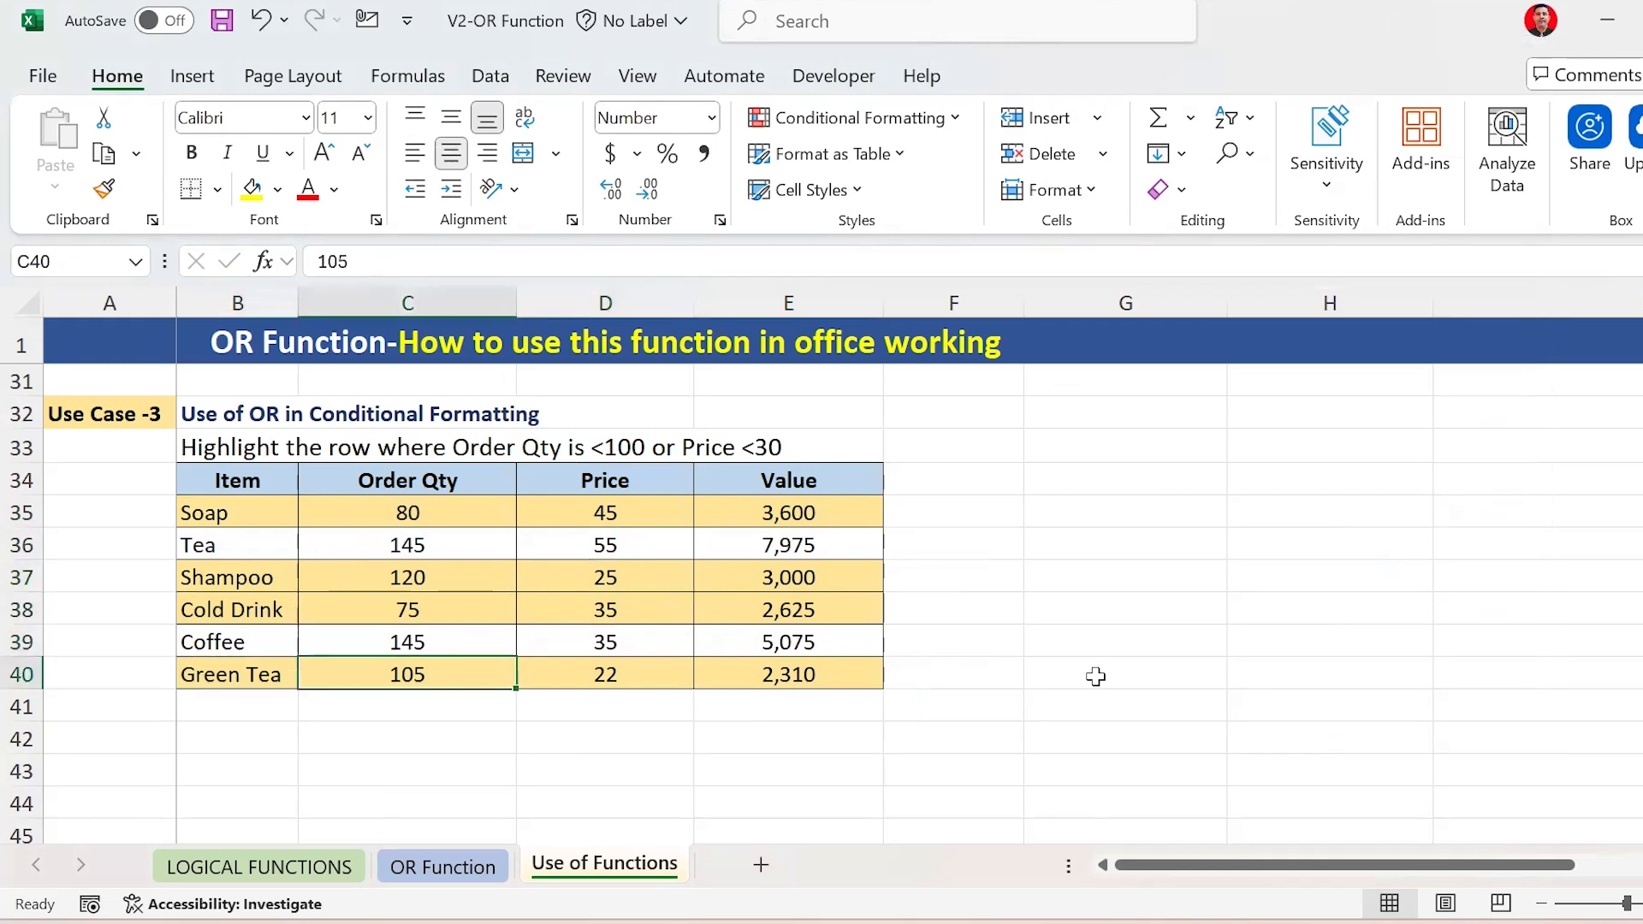
Save the workbook and set the Cold Drink order quantity in C38 to 200
{"action": "key", "text": "ctrl+s"}
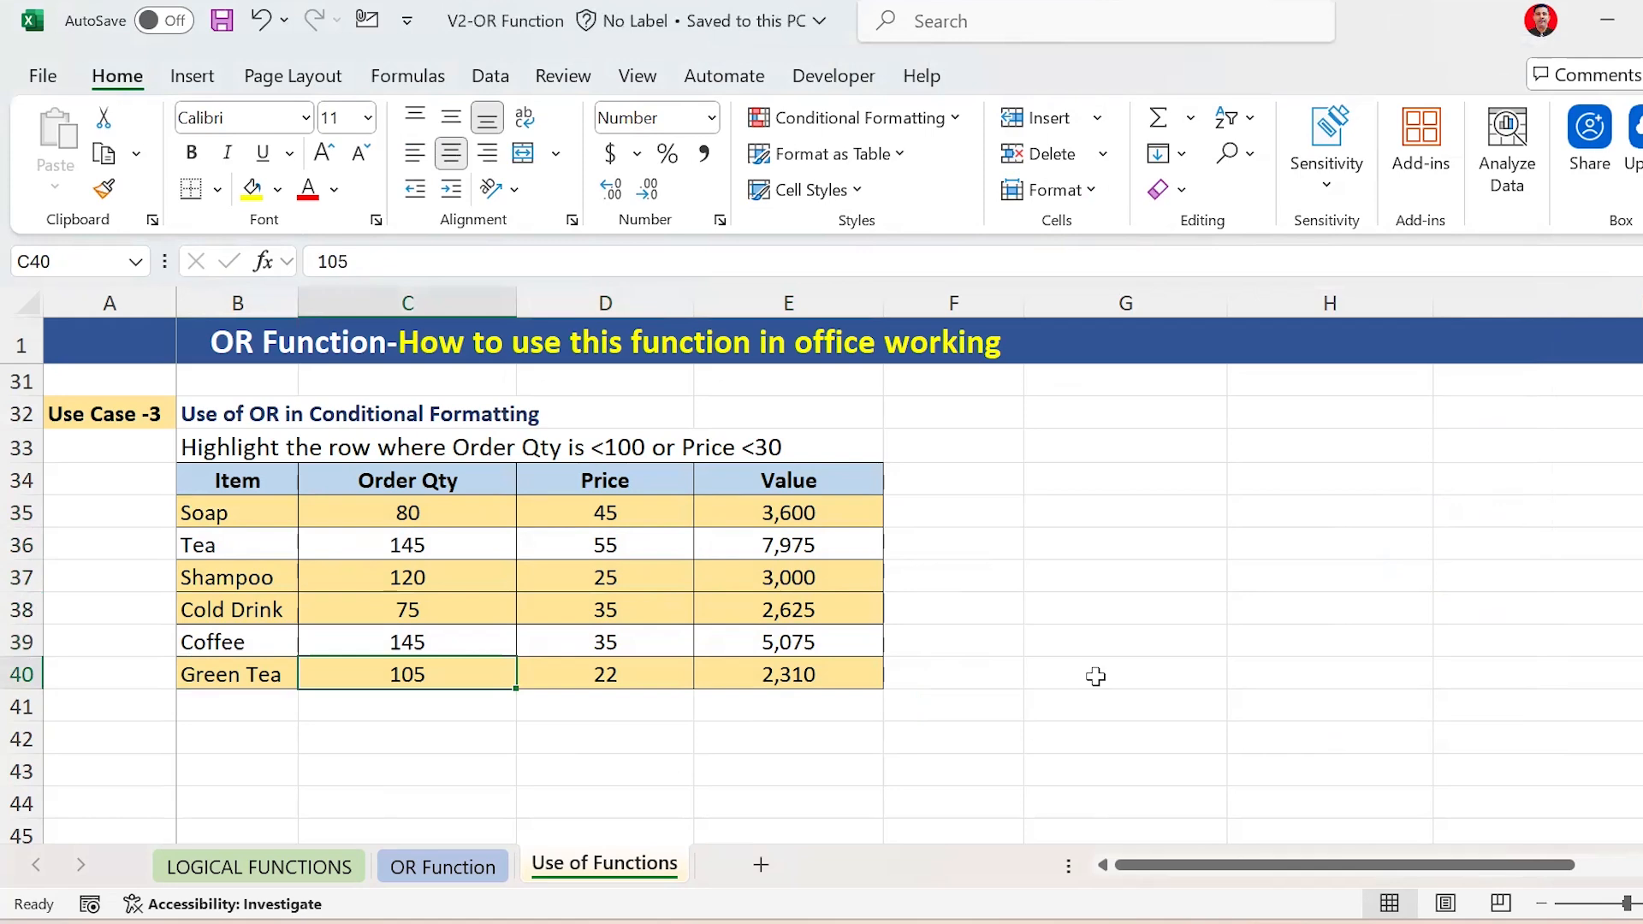
{"action": "key", "text": "Up"}
{"action": "key", "text": "Up"}
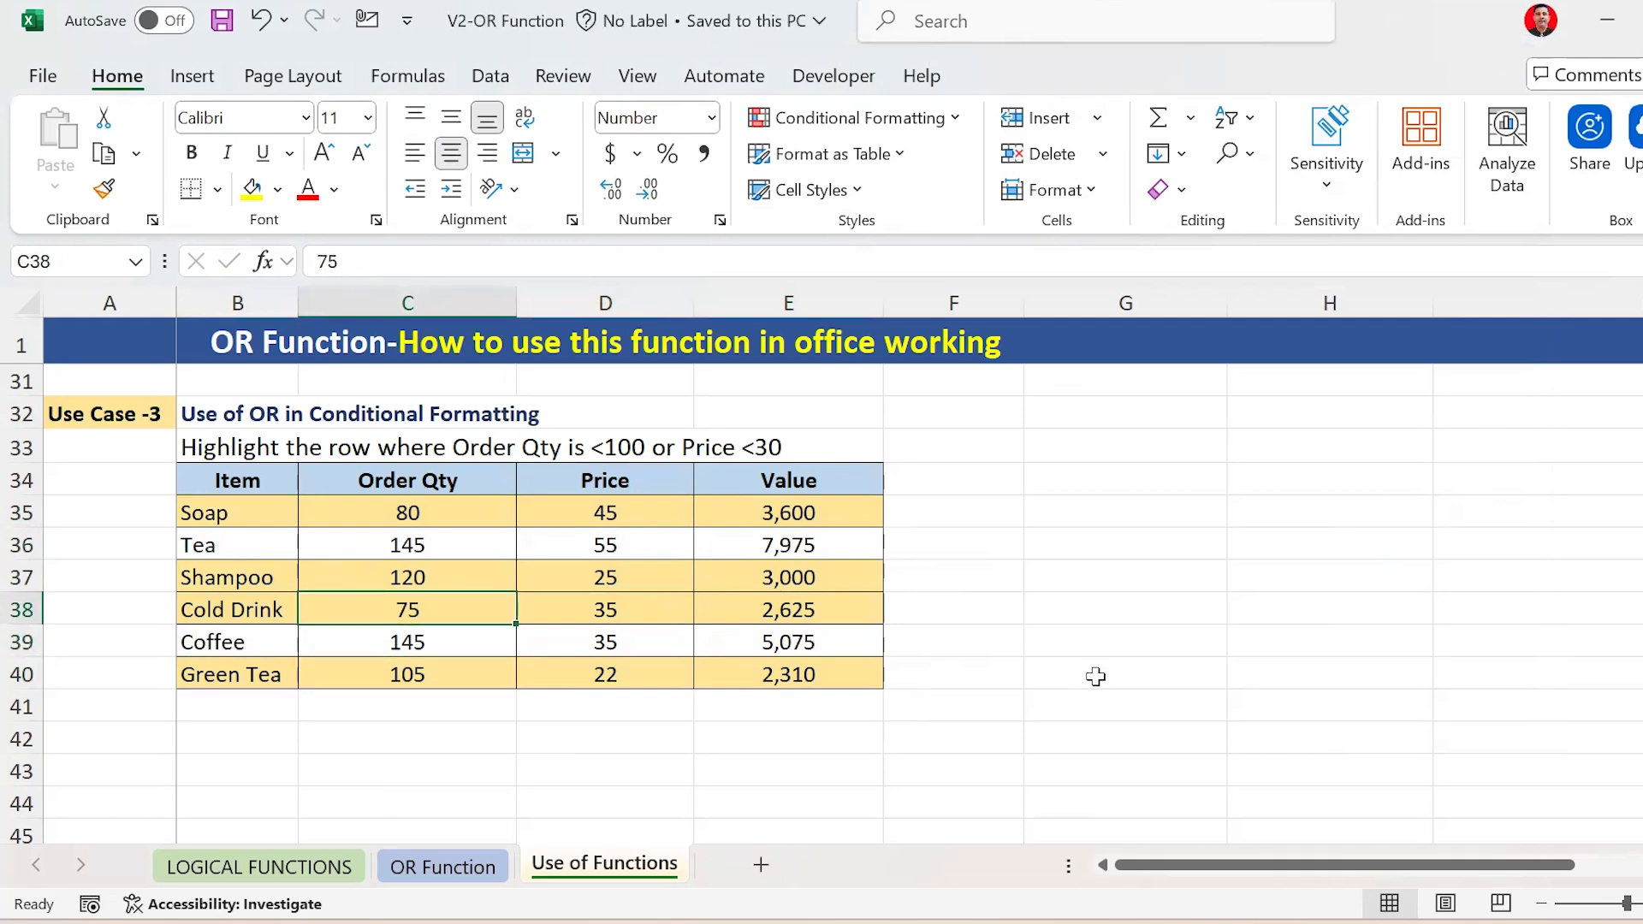
{"action": "key", "text": "Left"}
{"action": "key", "text": "Right"}
{"action": "type", "text": "200"}
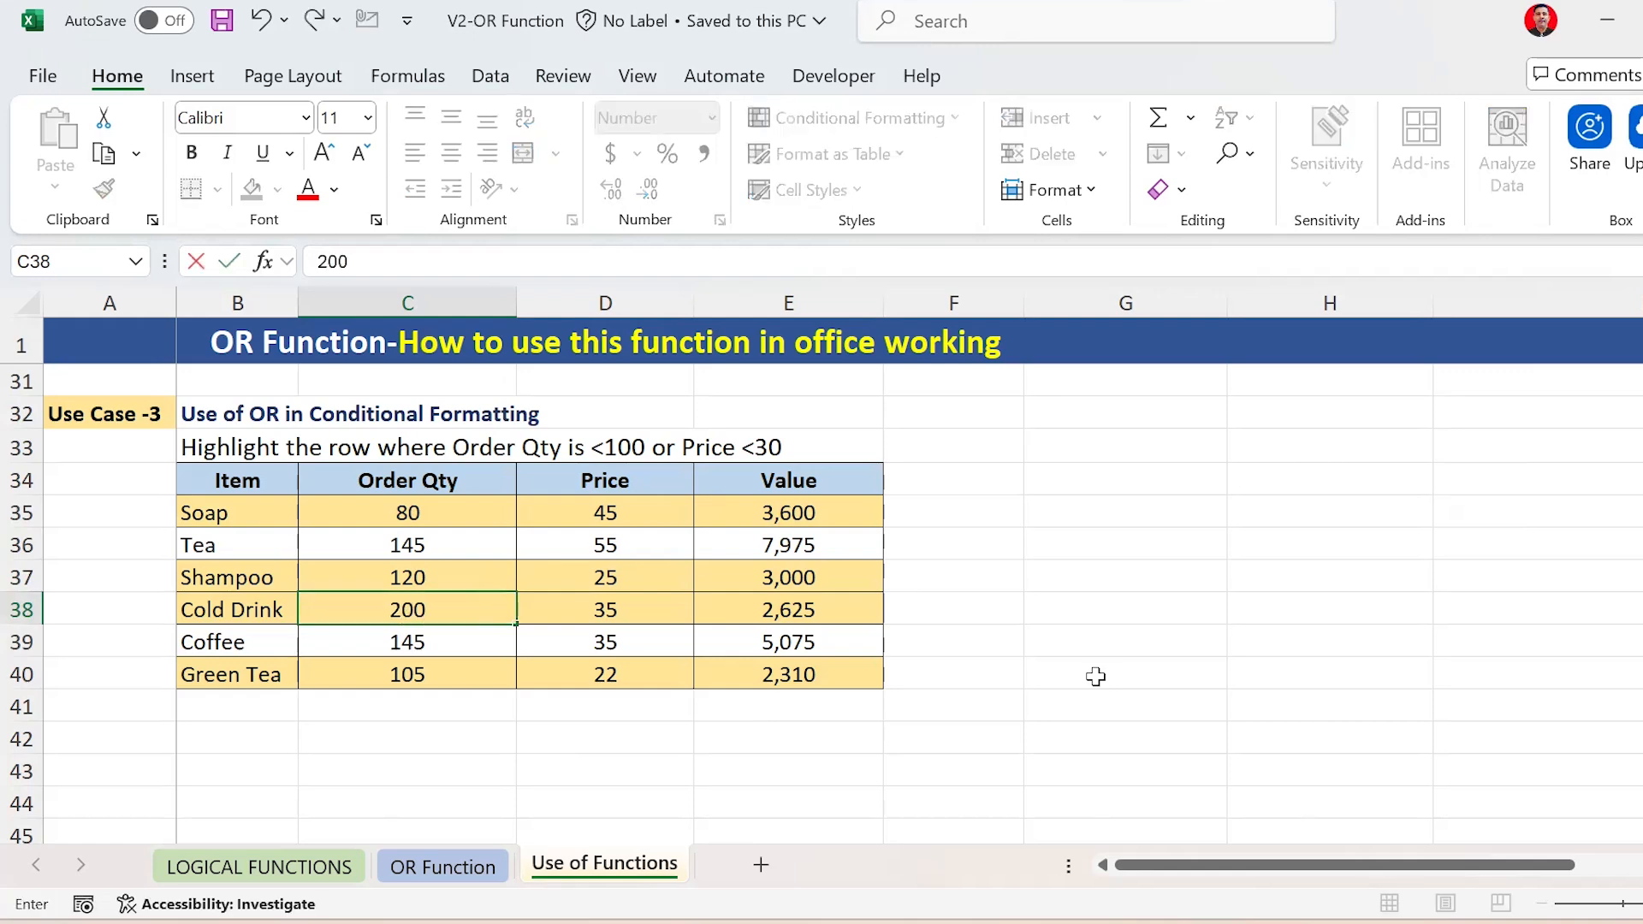
{"action": "key", "text": "Tab"}
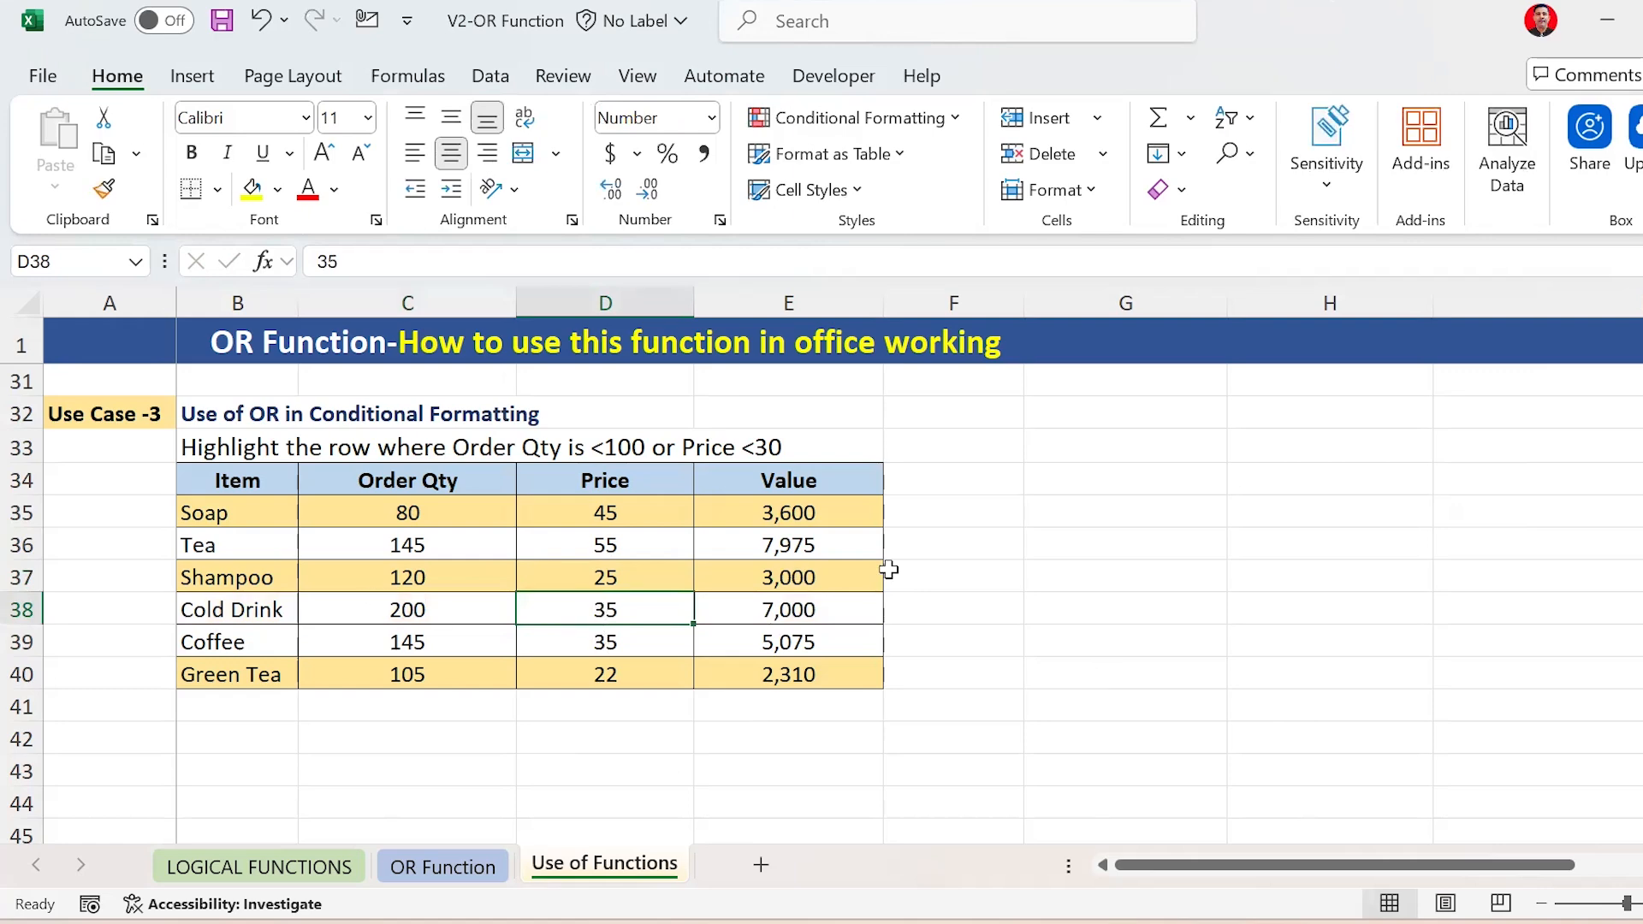
Examine the order quantity and price of the Cold Drink row against both rule conditions
{"action": "key", "text": "Left"}
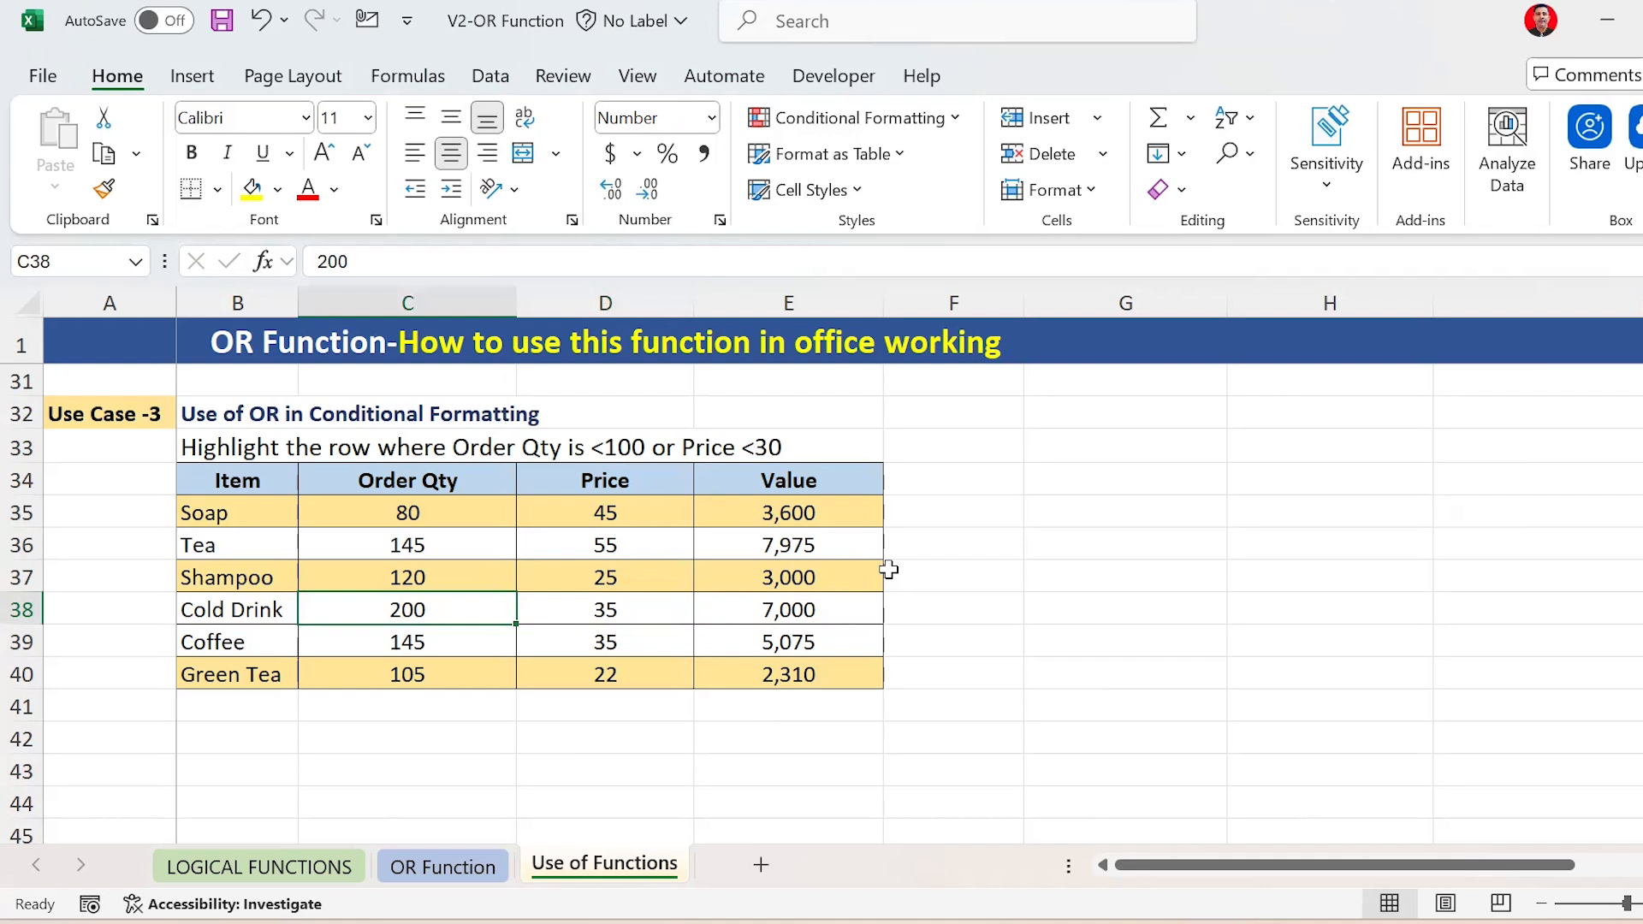
{"action": "key", "text": "Left"}
{"action": "key", "text": "Right"}
{"action": "key", "text": "shift+Right"}
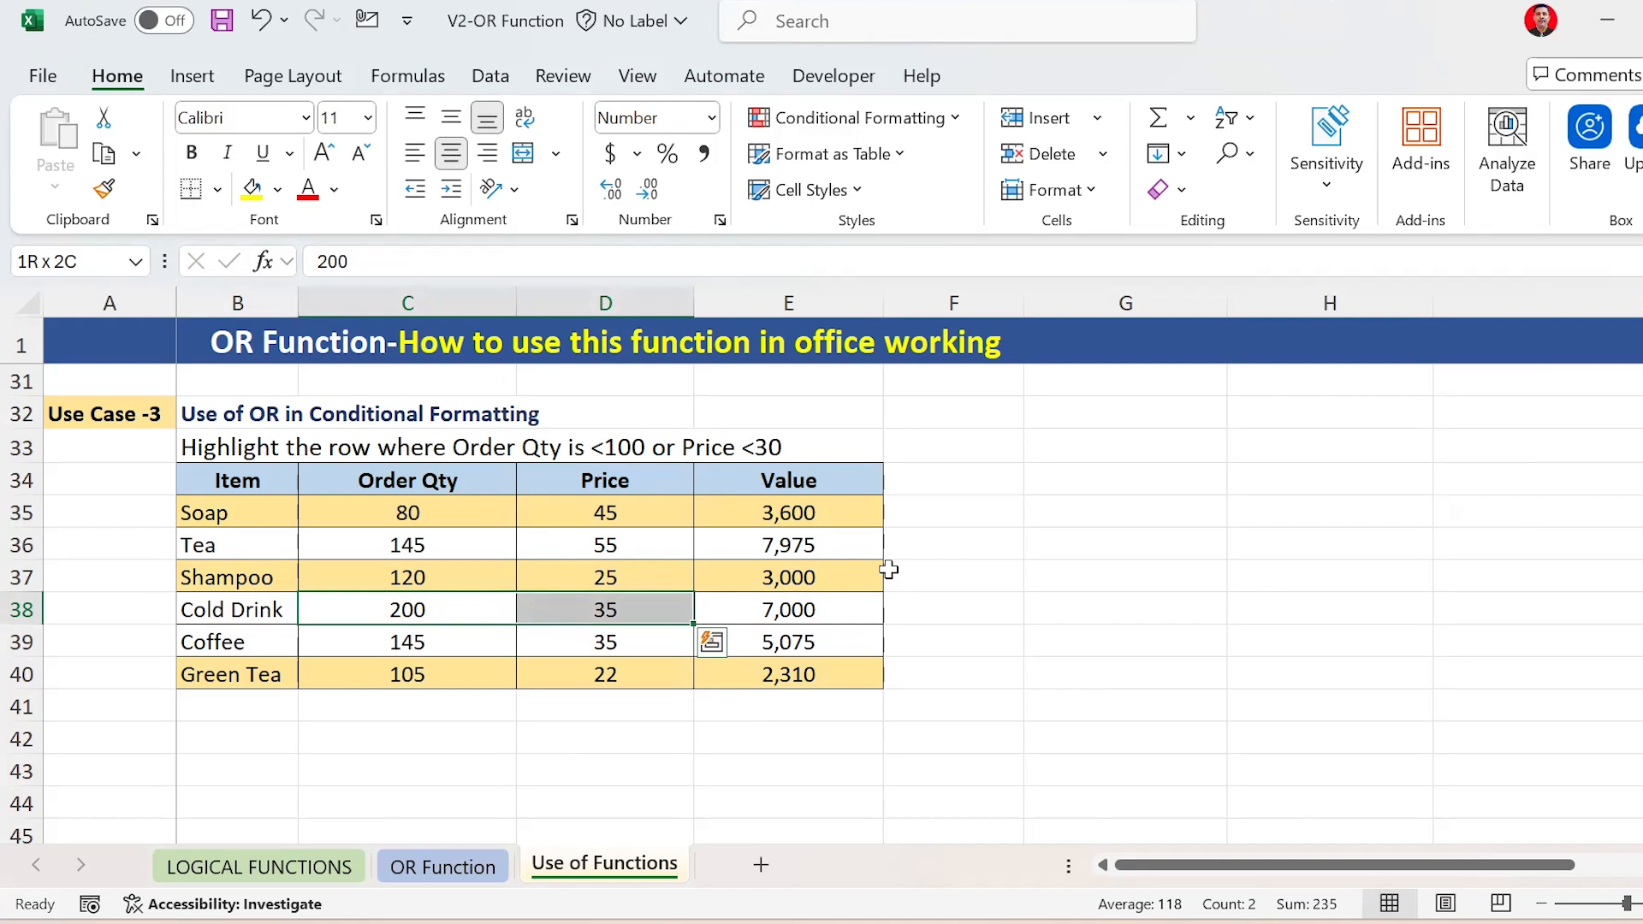
{"action": "key", "text": "Left"}
{"action": "key", "text": "Right"}
{"action": "key", "text": "Up"}
{"action": "key", "text": "Down"}
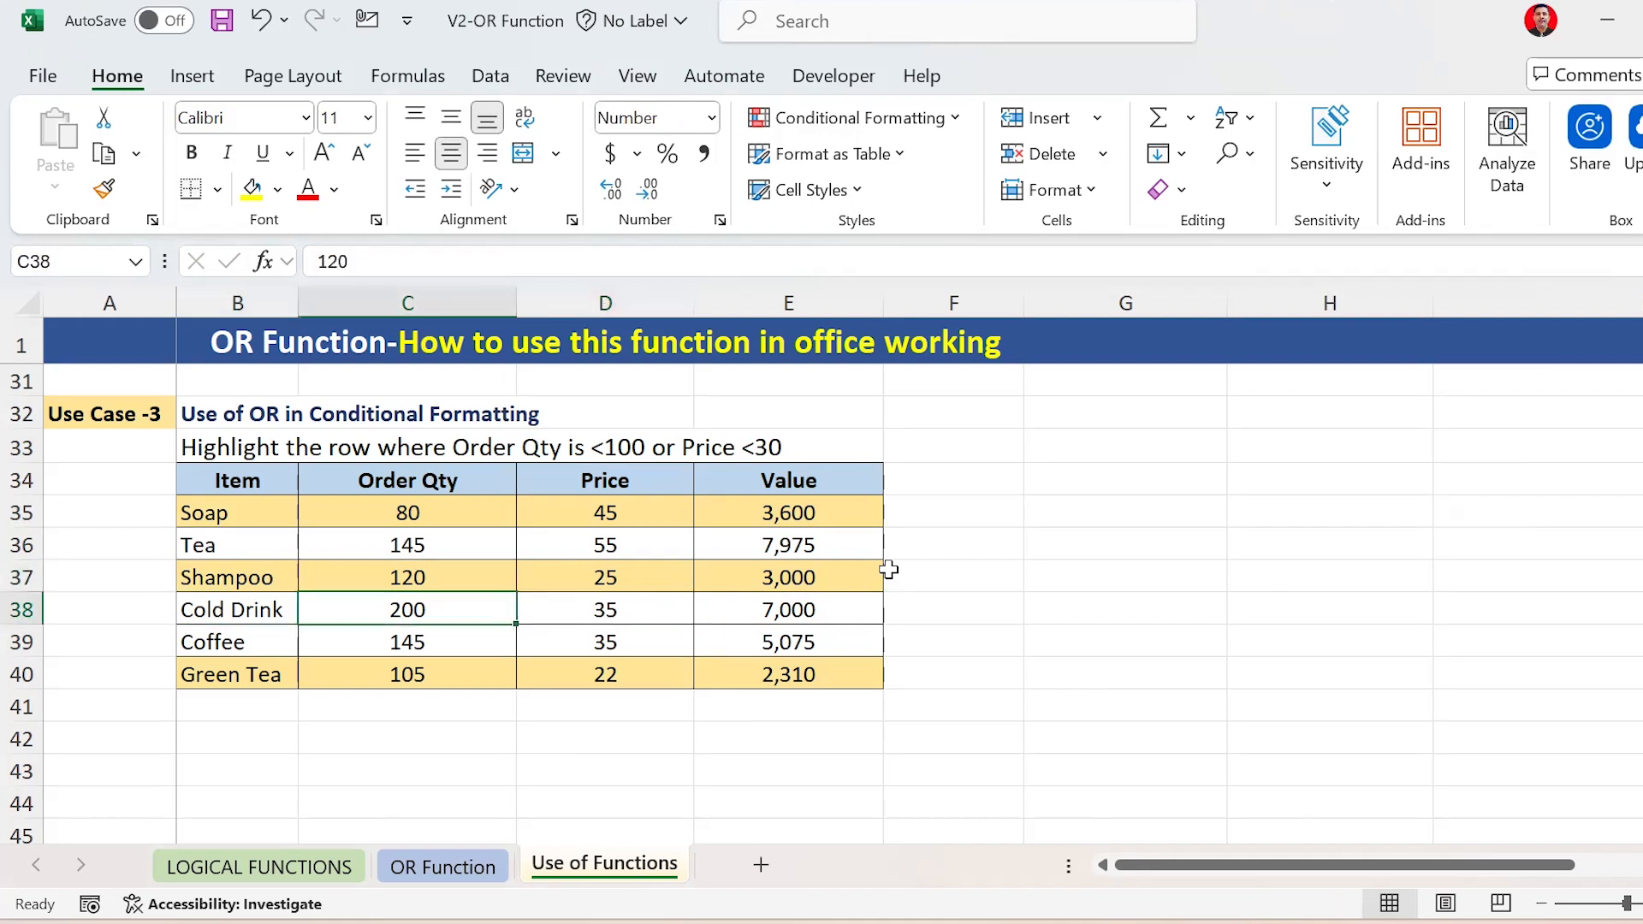
{"action": "key", "text": "shift+Right"}
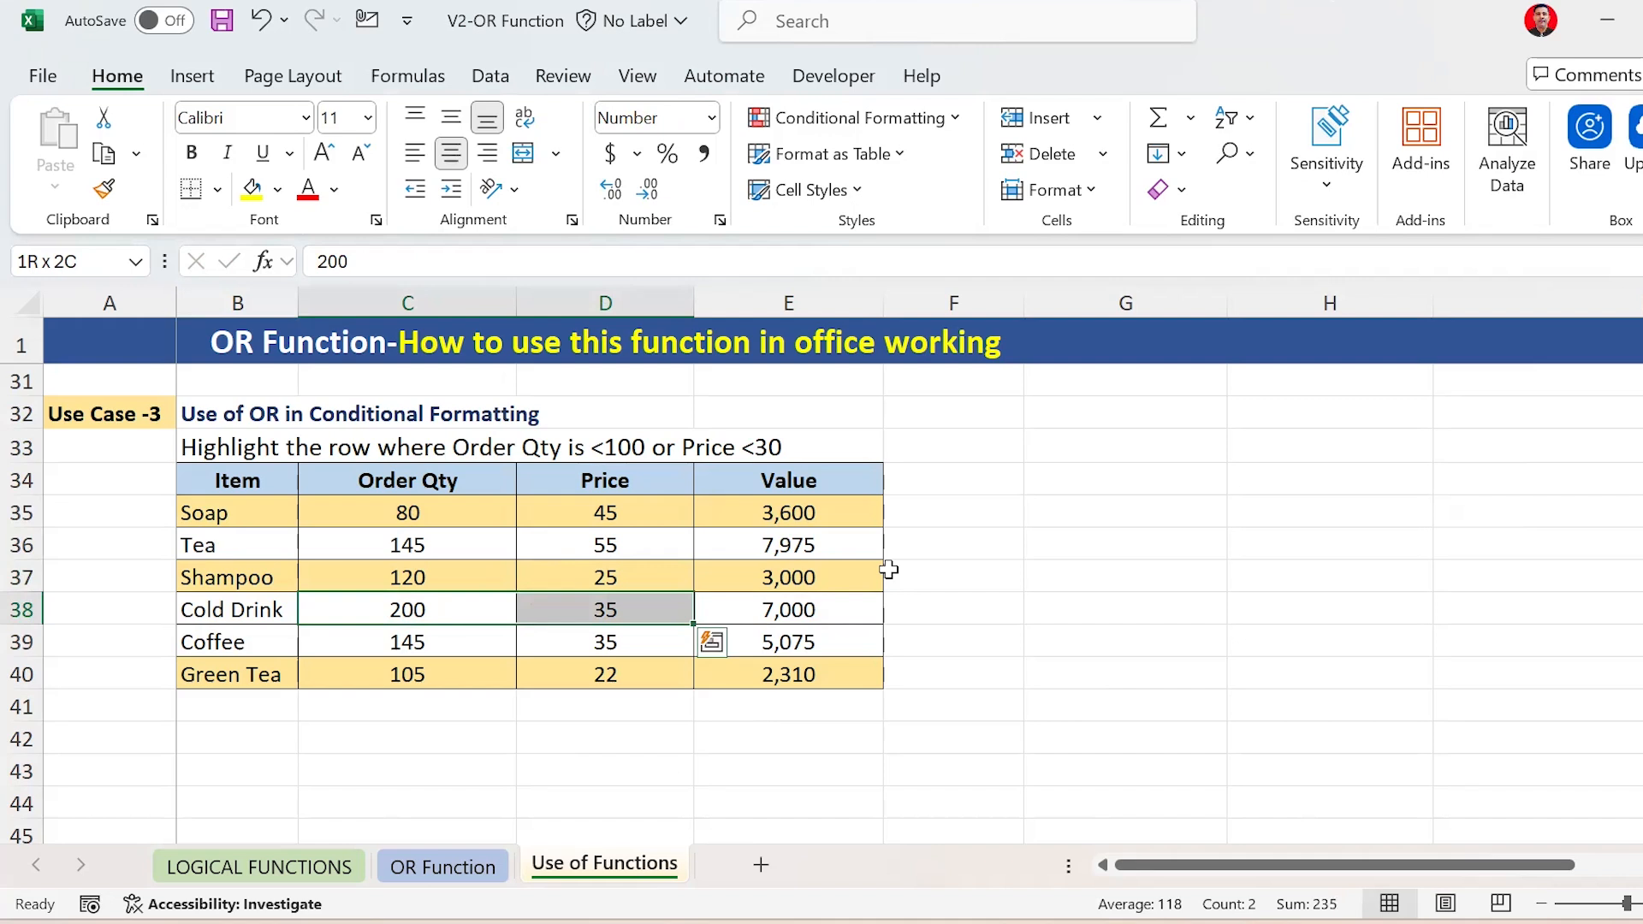
Set the Coffee price in D39 to 25
{"action": "key", "text": "Down"}
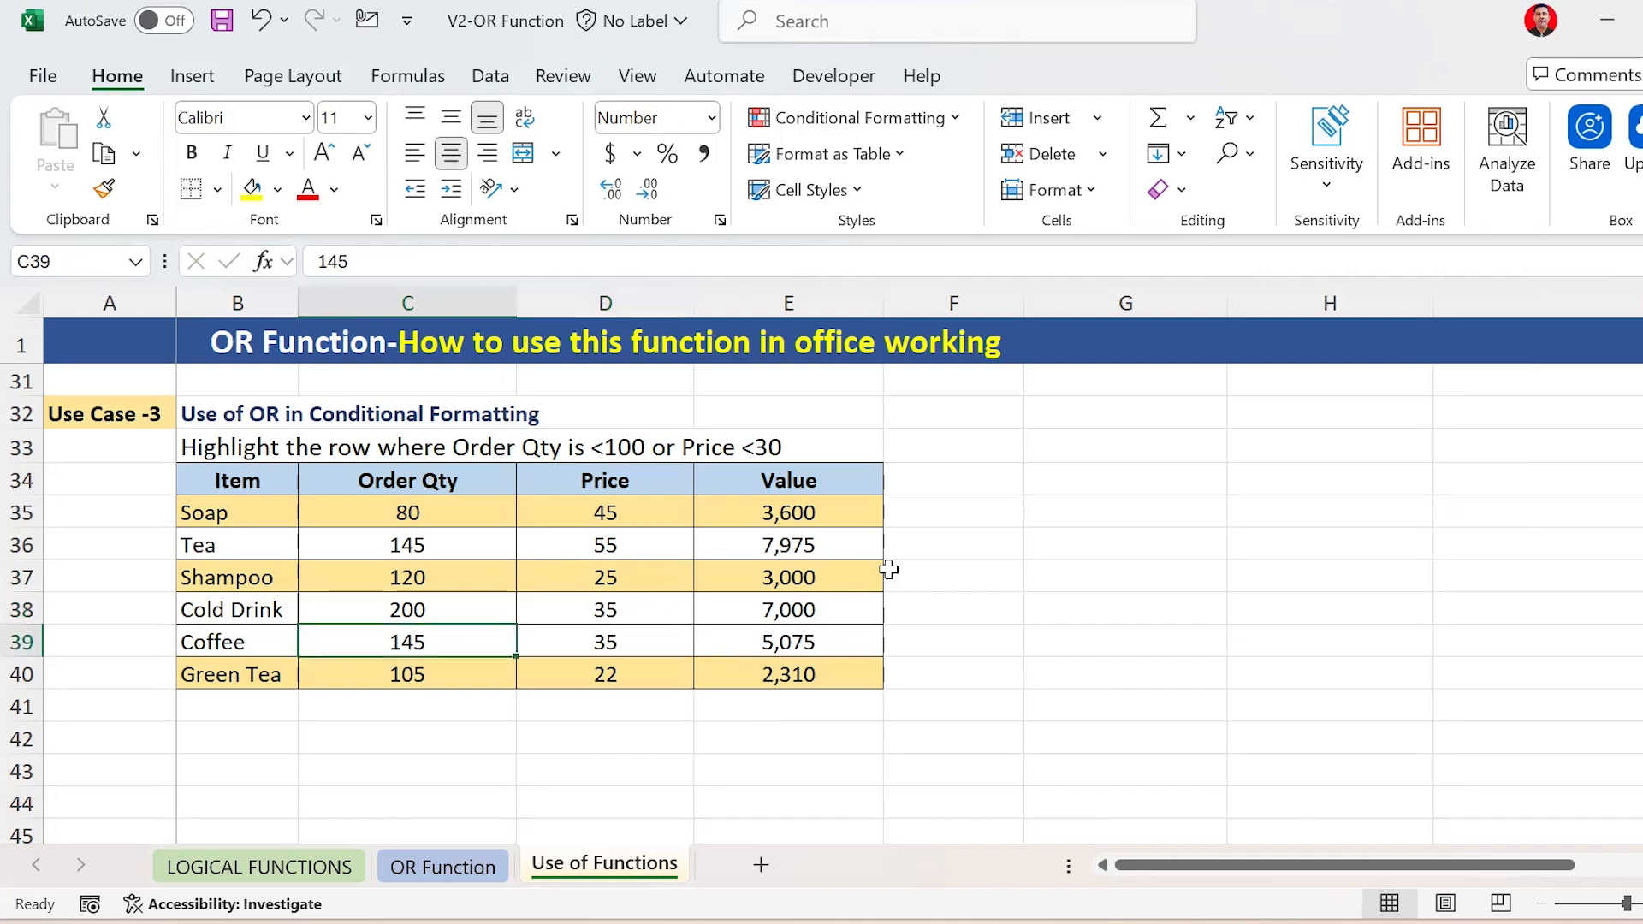
{"action": "key", "text": "shift+space"}
{"action": "key", "text": "Right"}
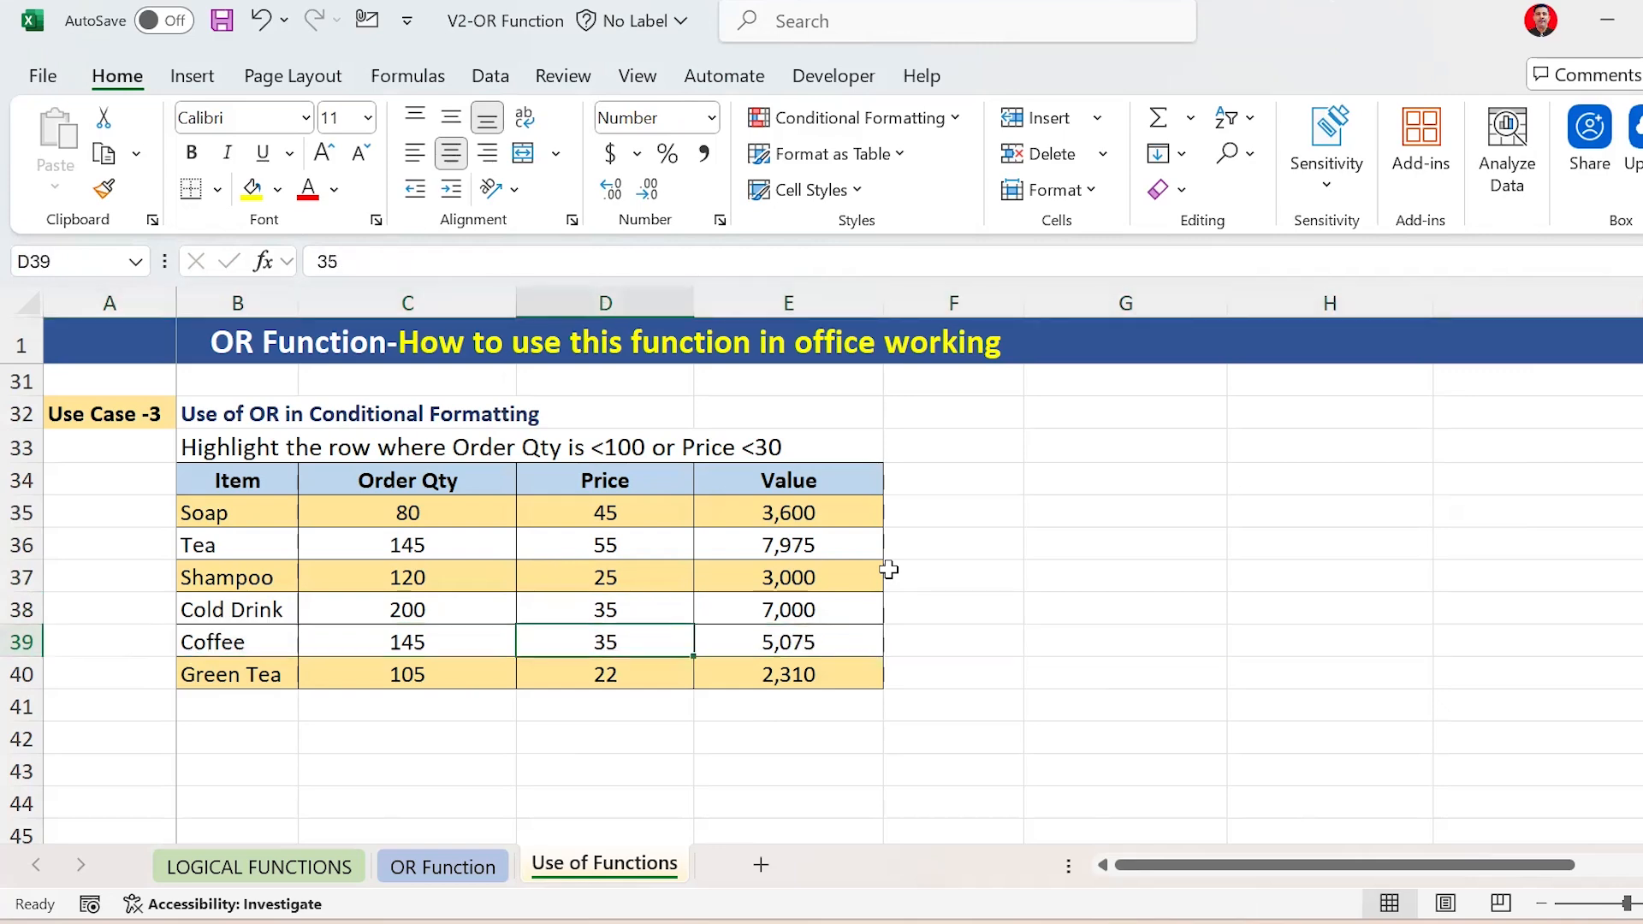
{"action": "type", "text": "25"}
{"action": "key", "text": "Return"}
{"action": "key", "text": "Up"}
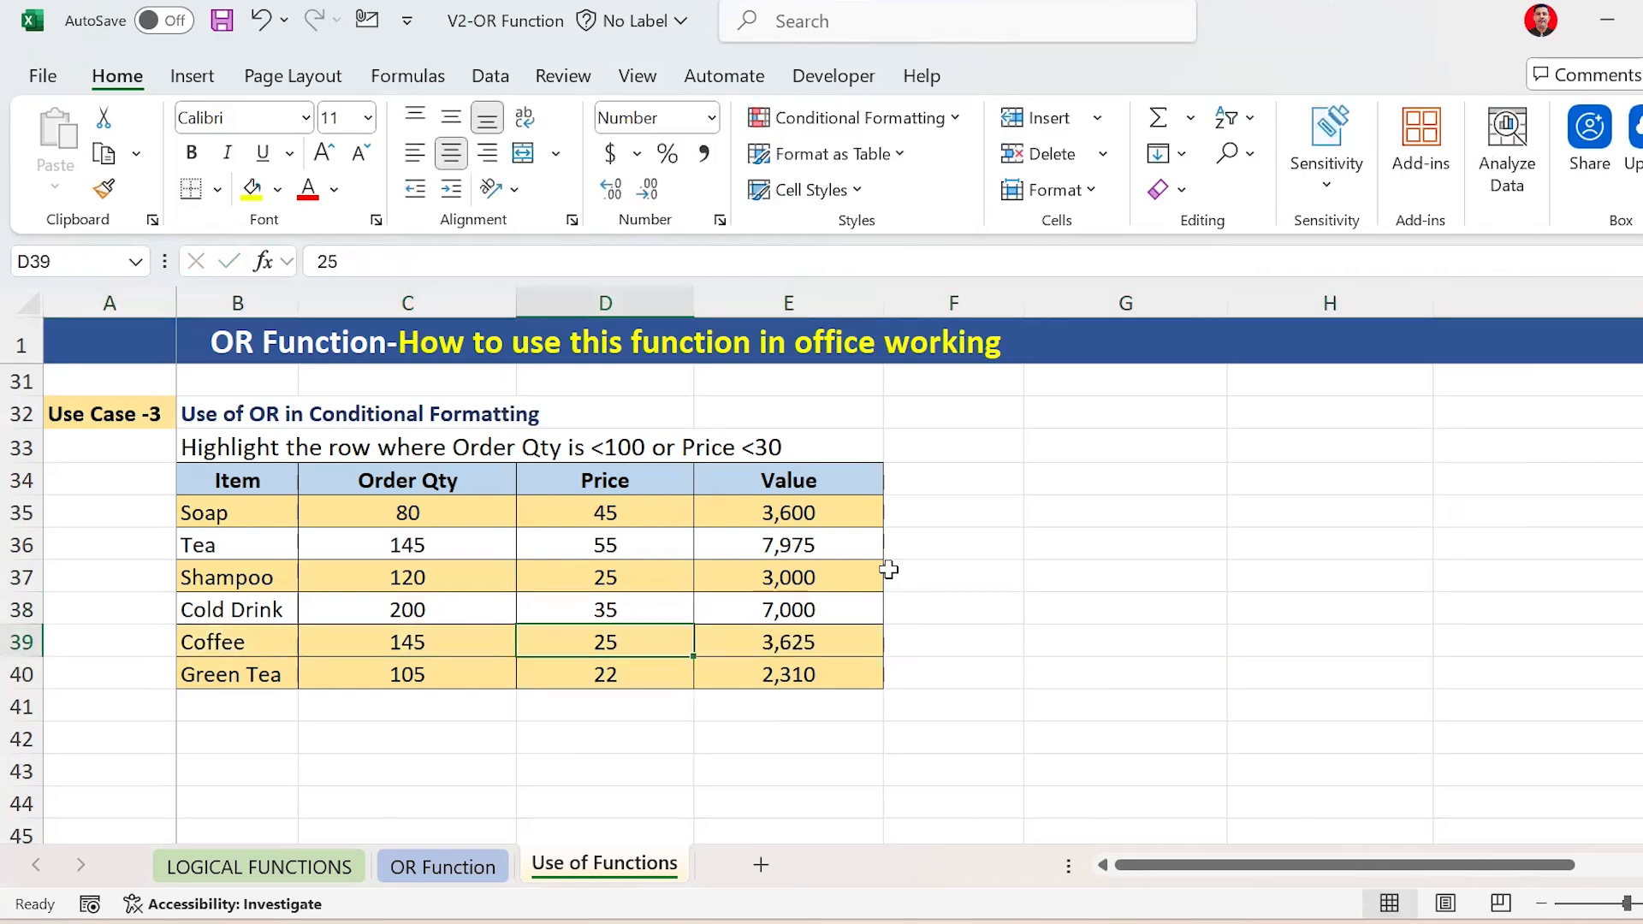
Check the Coffee row's order quantity and price against the two highlighting conditions
{"action": "key", "text": "Left"}
{"action": "key", "text": "shift+Right"}
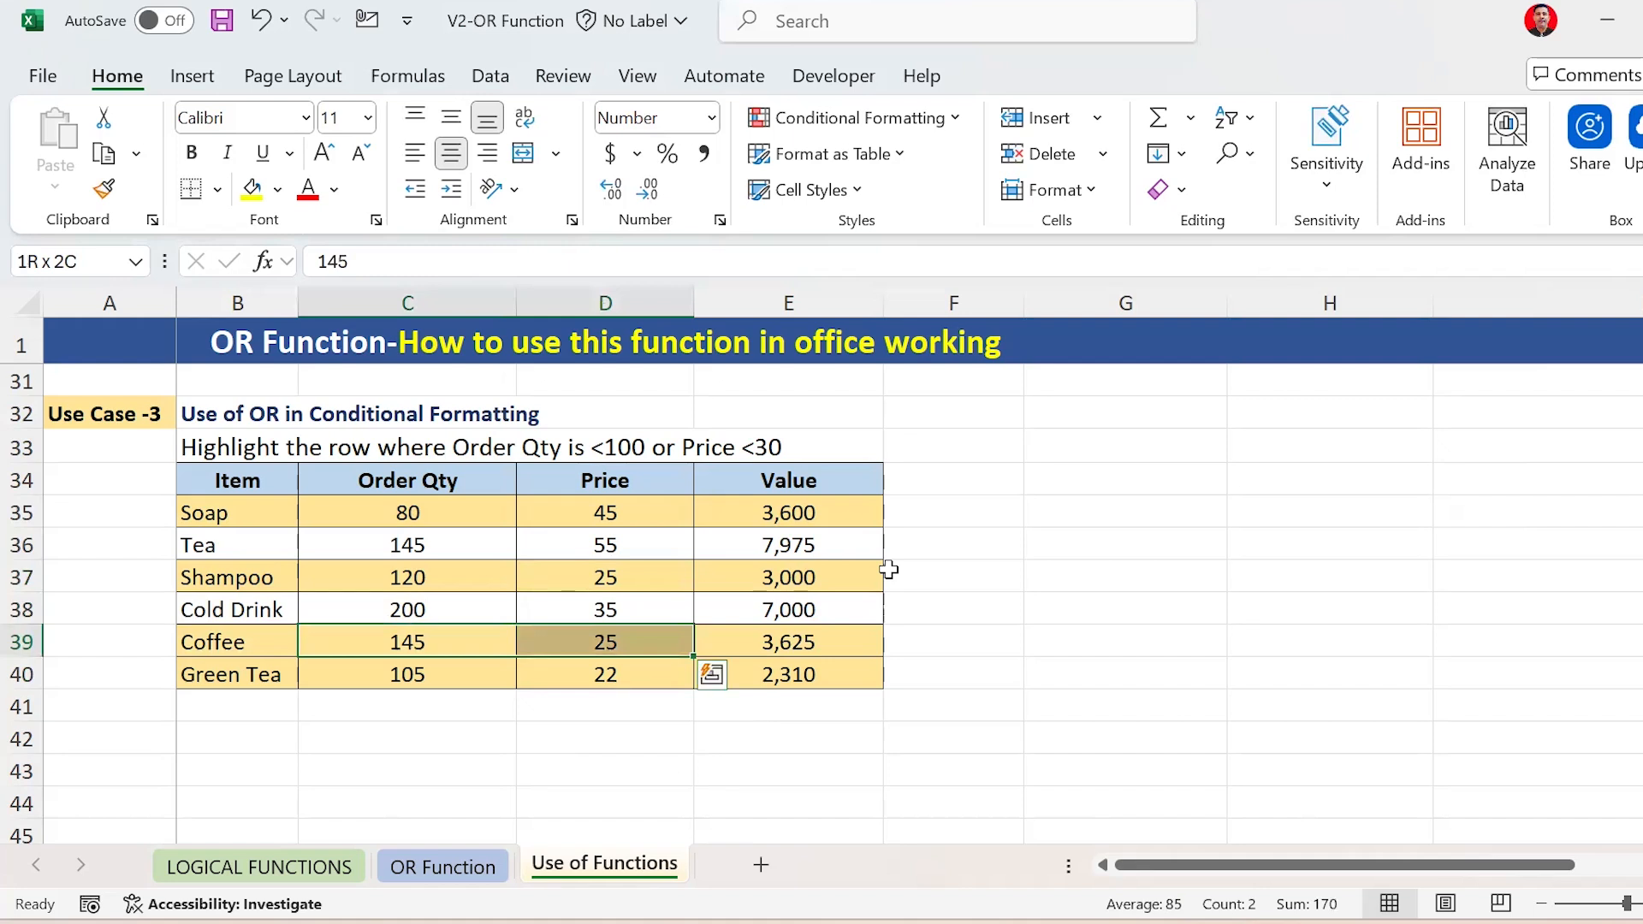
{"action": "key", "text": "shift+Left"}
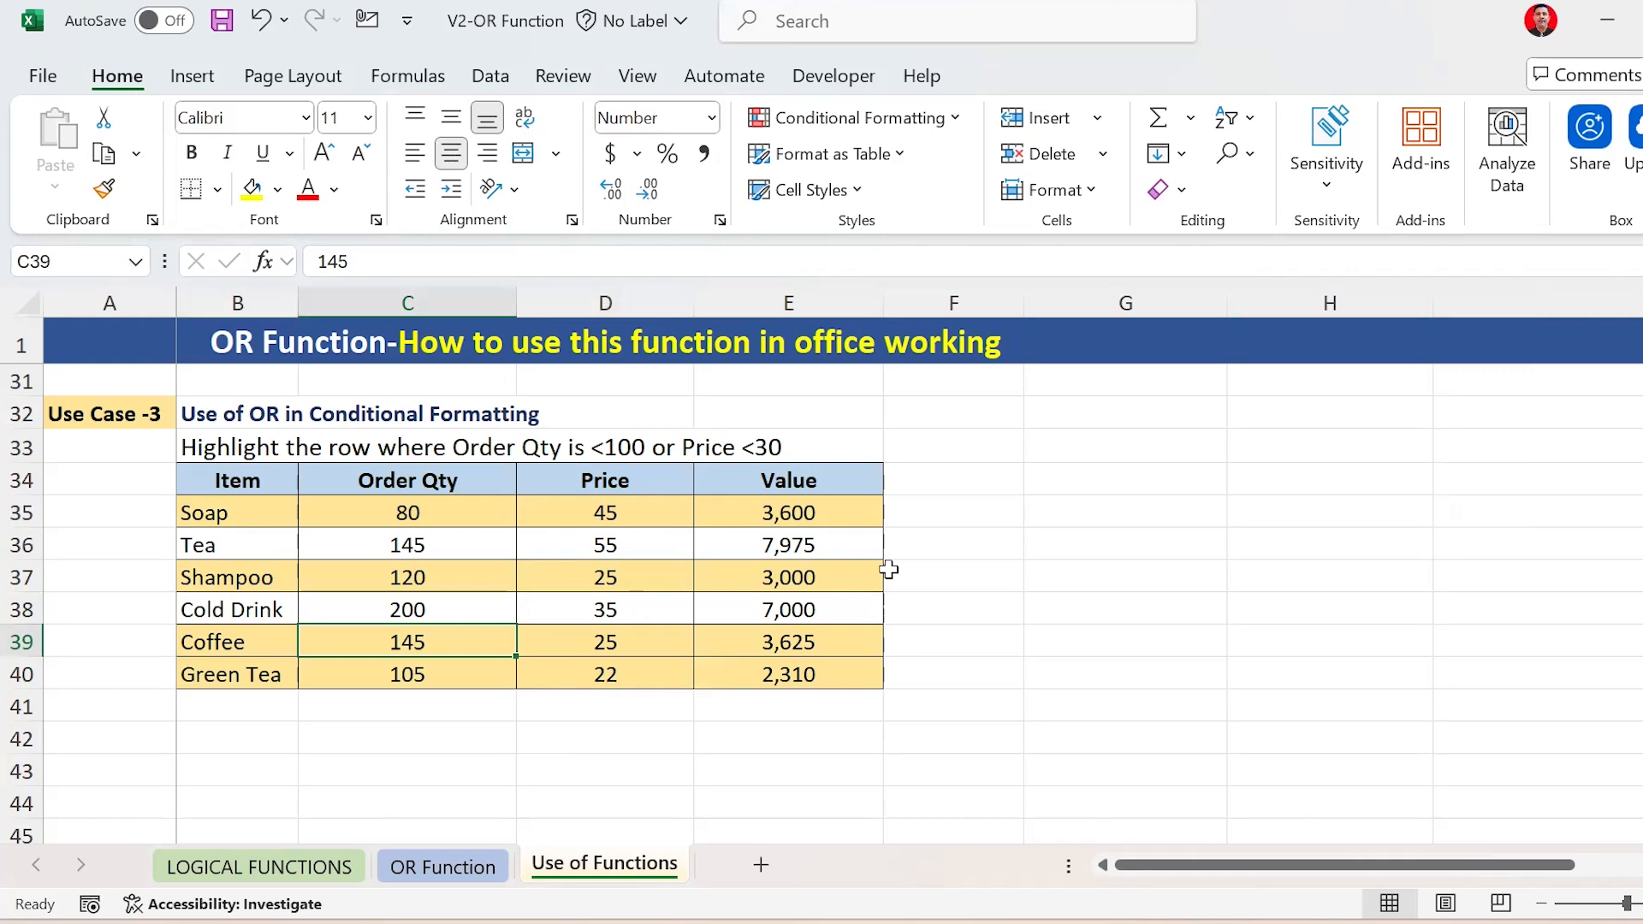
Go to the Use Case -4 homework section and read its row-highlighting instruction in C49
{"action": "key", "text": "Down"}
{"action": "key", "text": "Down"}
{"action": "key", "text": "Down"}
{"action": "key", "text": "Down"}
{"action": "key", "text": "Down"}
{"action": "key", "text": "Down"}
{"action": "key", "text": "Down"}
{"action": "key", "text": "Down"}
{"action": "key", "text": "Down"}
{"action": "key", "text": "Down"}
{"action": "key", "text": "Down"}
{"action": "key", "text": "Down"}
{"action": "key", "text": "Down"}
{"action": "key", "text": "Down"}
{"action": "key", "text": "Down"}
{"action": "key", "text": "Down"}
{"action": "key", "text": "Down"}
{"action": "key", "text": "Down"}
{"action": "key", "text": "Down"}
{"action": "key", "text": "Down"}
{"action": "key", "text": "Down"}
{"action": "key", "text": "ctrl+Up"}
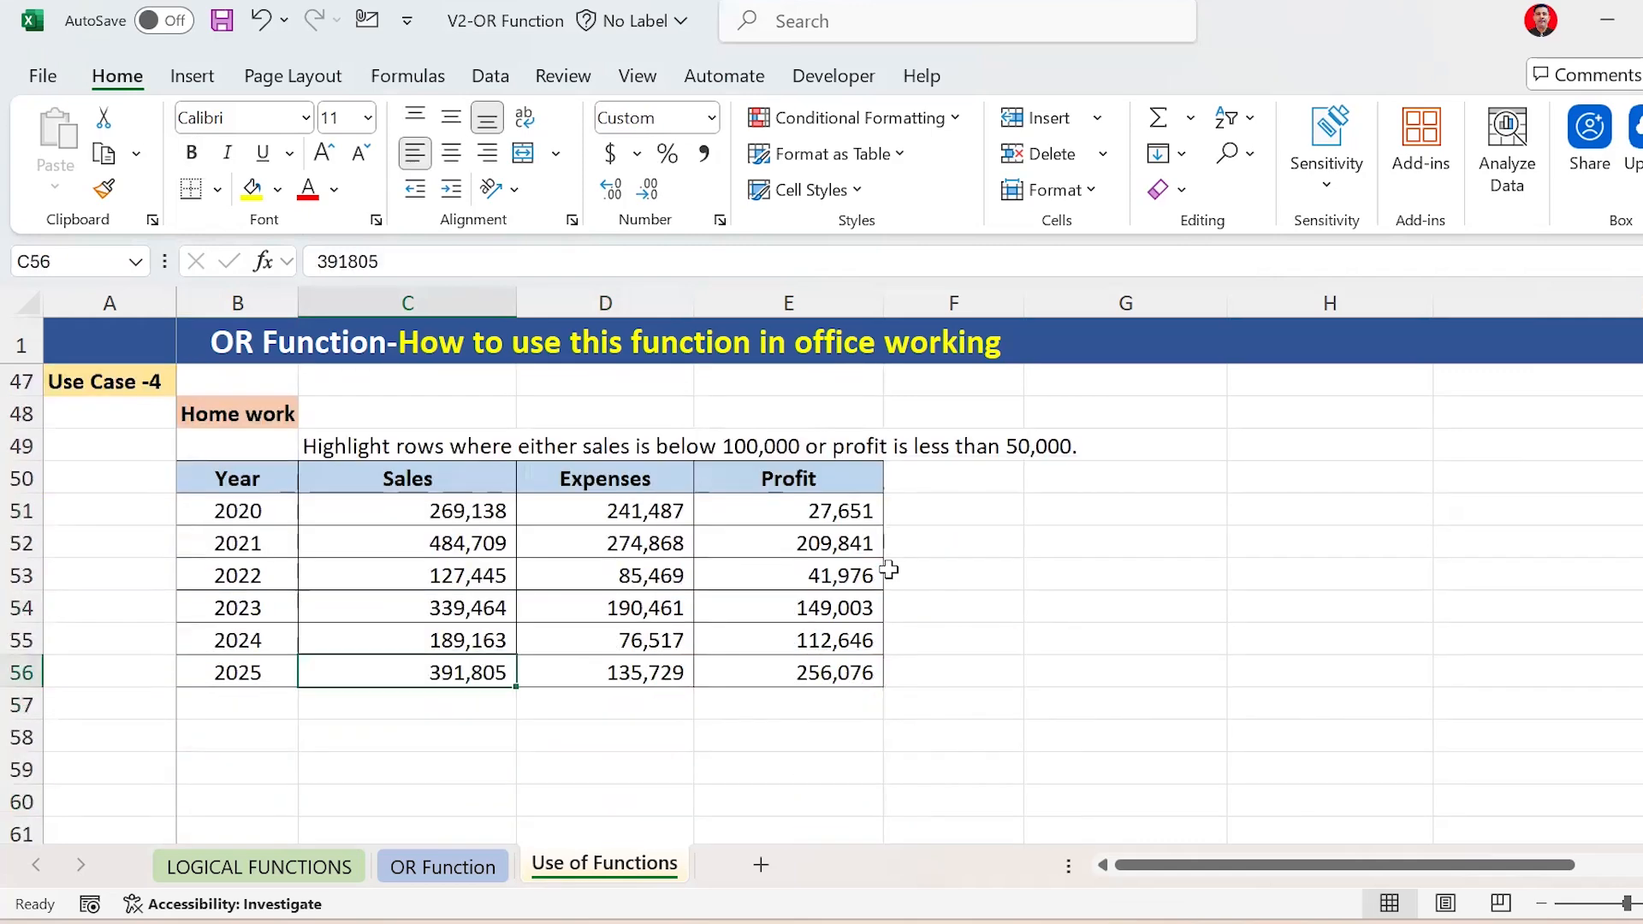
{"action": "key", "text": "ctrl+Up"}
{"action": "key", "text": "Left"}
{"action": "key", "text": "Up"}
{"action": "key", "text": "Up"}
{"action": "key", "text": "Up"}
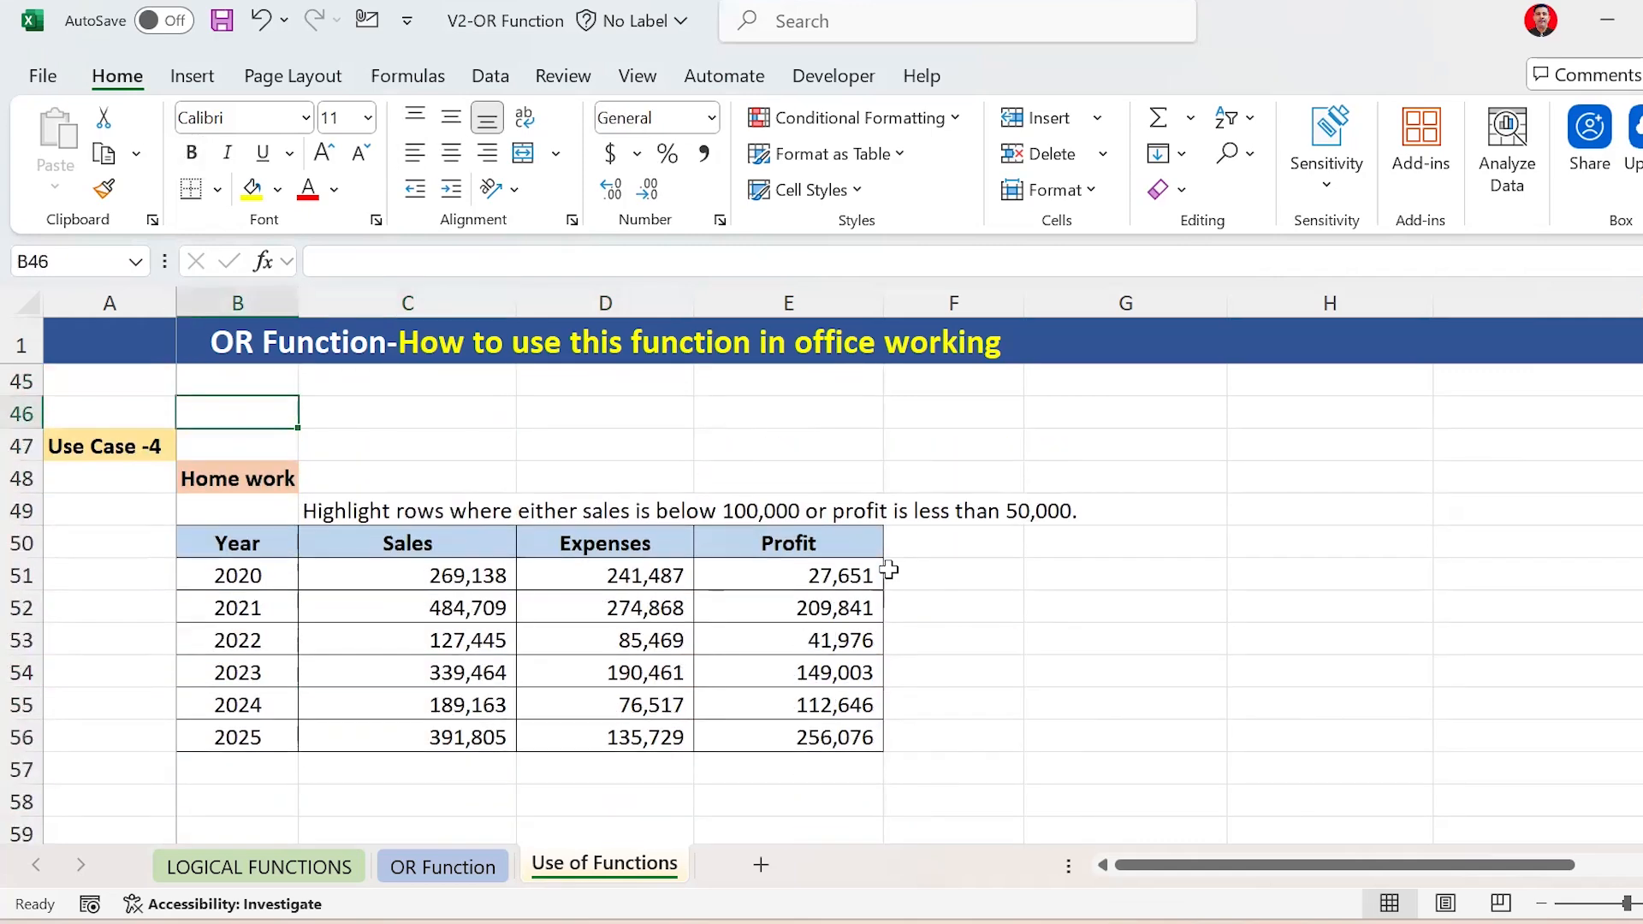
{"action": "key", "text": "Down"}
{"action": "key", "text": "Left"}
{"action": "key", "text": "Down"}
{"action": "key", "text": "Down"}
{"action": "key", "text": "Right"}
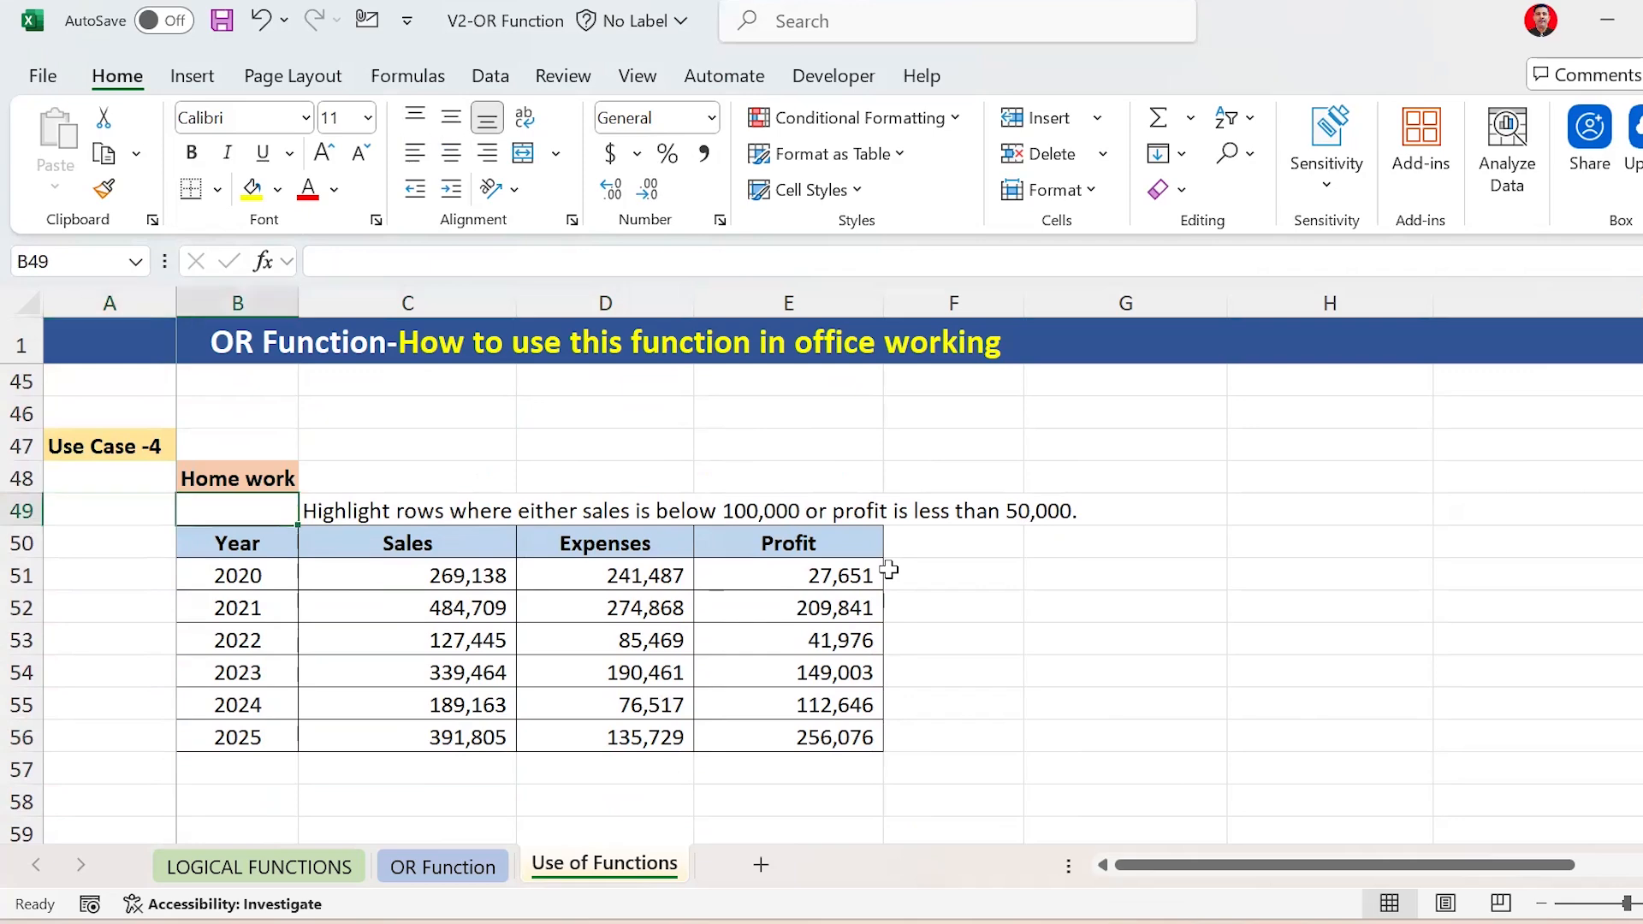
{"action": "key", "text": "Right"}
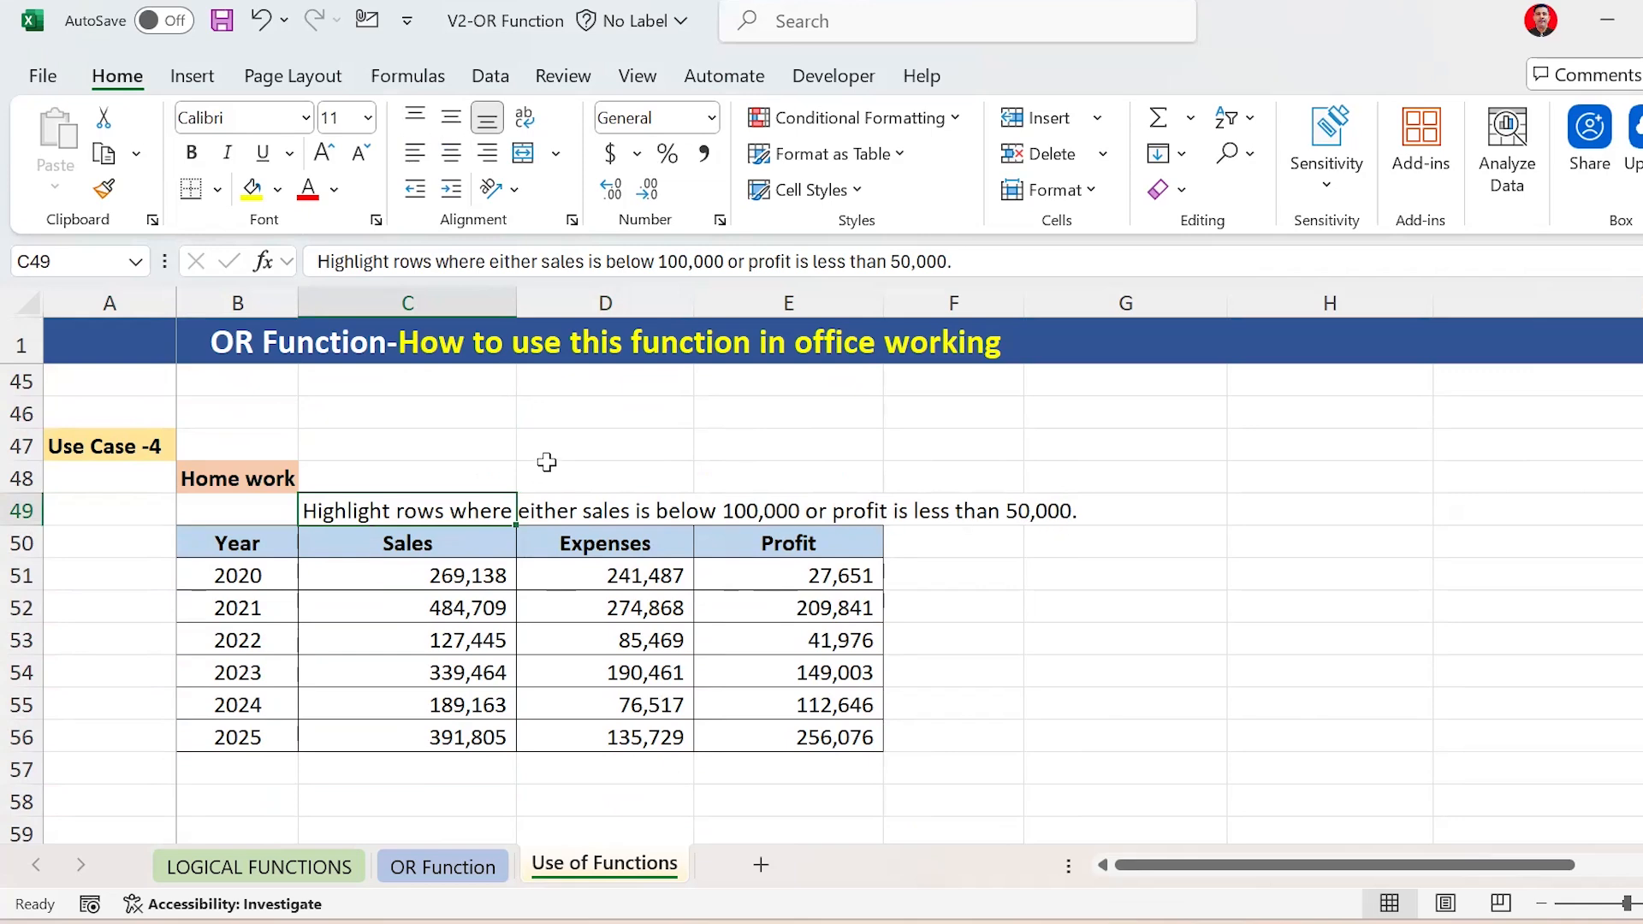
Examine the Sales and Profit columns and the yearly rows B51:E56 that the homework rule covers
{"action": "left_click", "coordinate": [455, 585]}
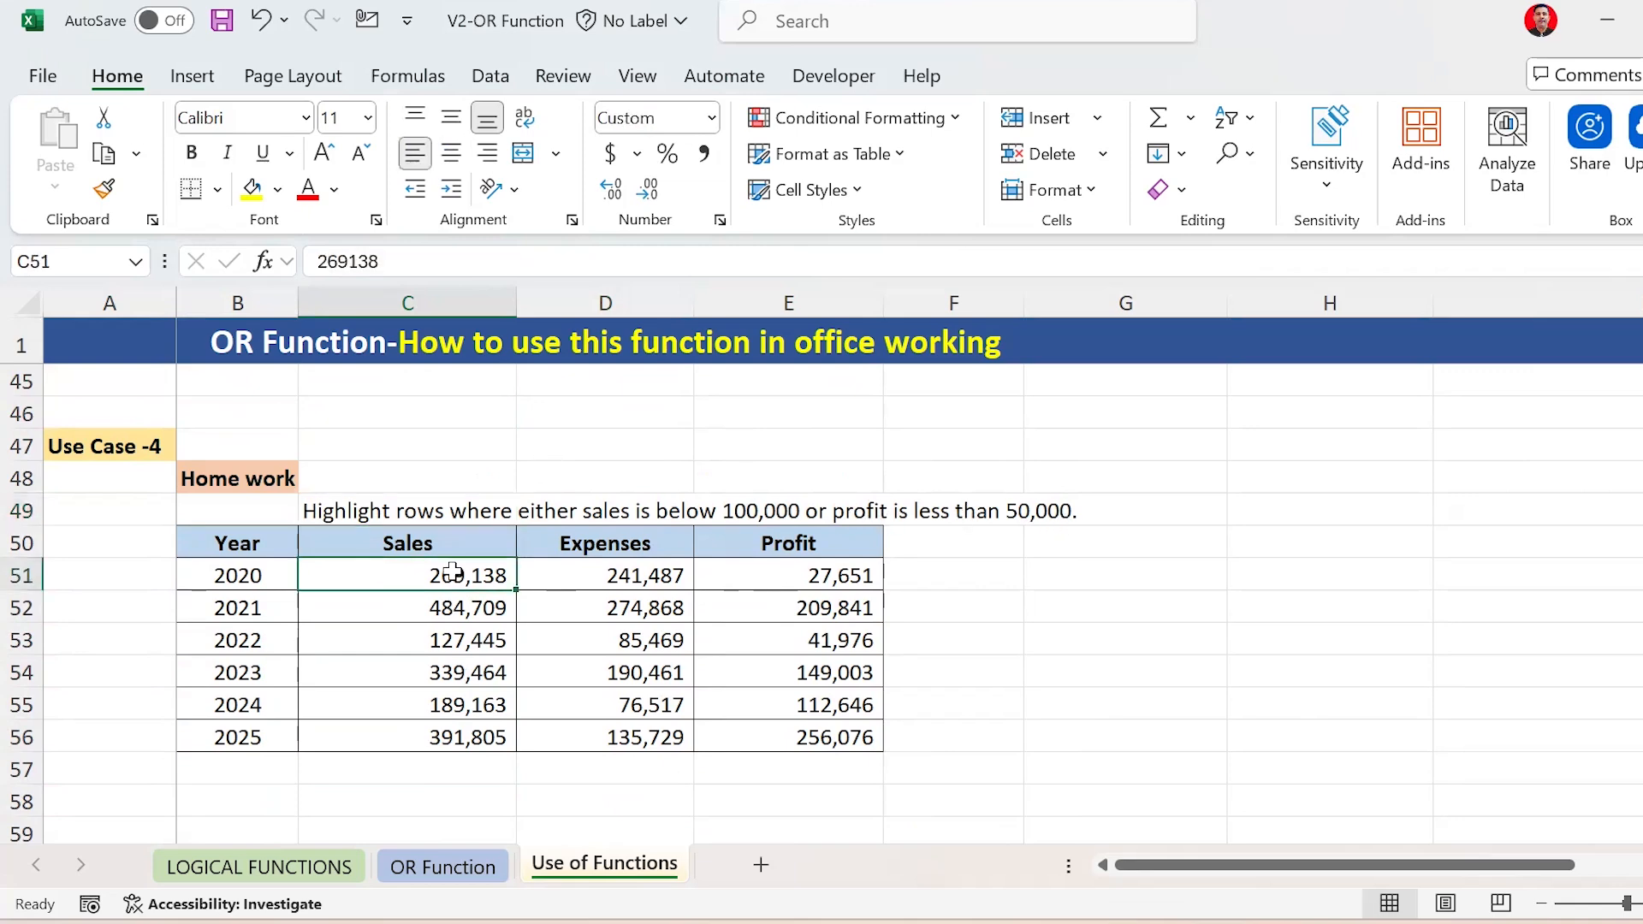
{"action": "key", "text": "ctrl+shift+Down"}
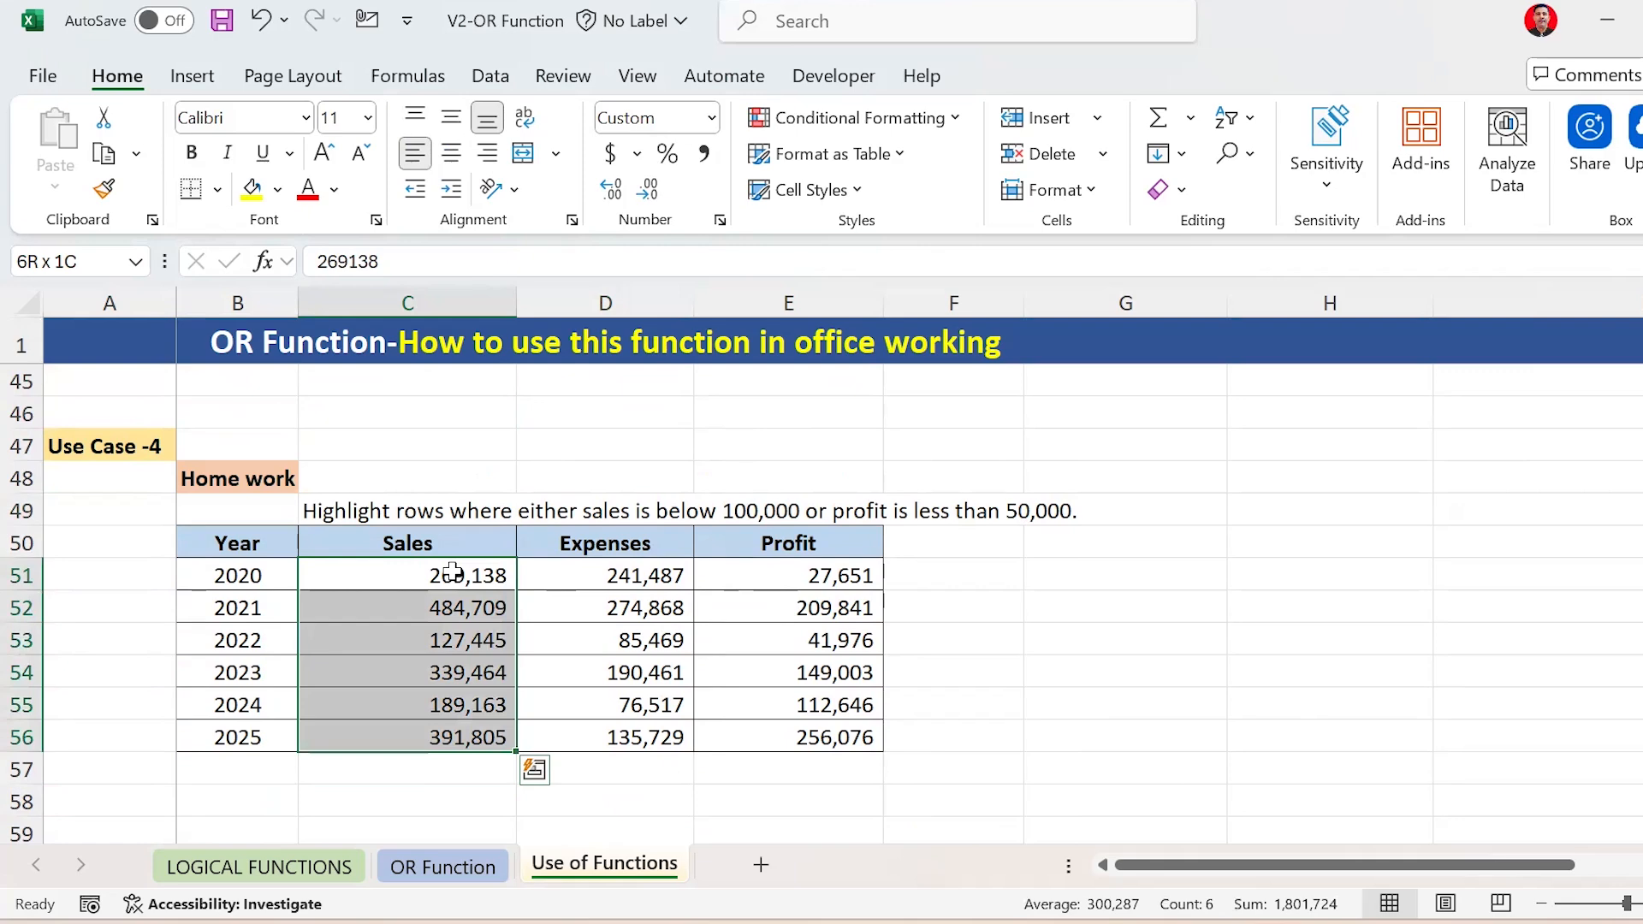
{"action": "key", "text": "Right"}
{"action": "key", "text": "Right"}
{"action": "key", "text": "ctrl+shift+Down"}
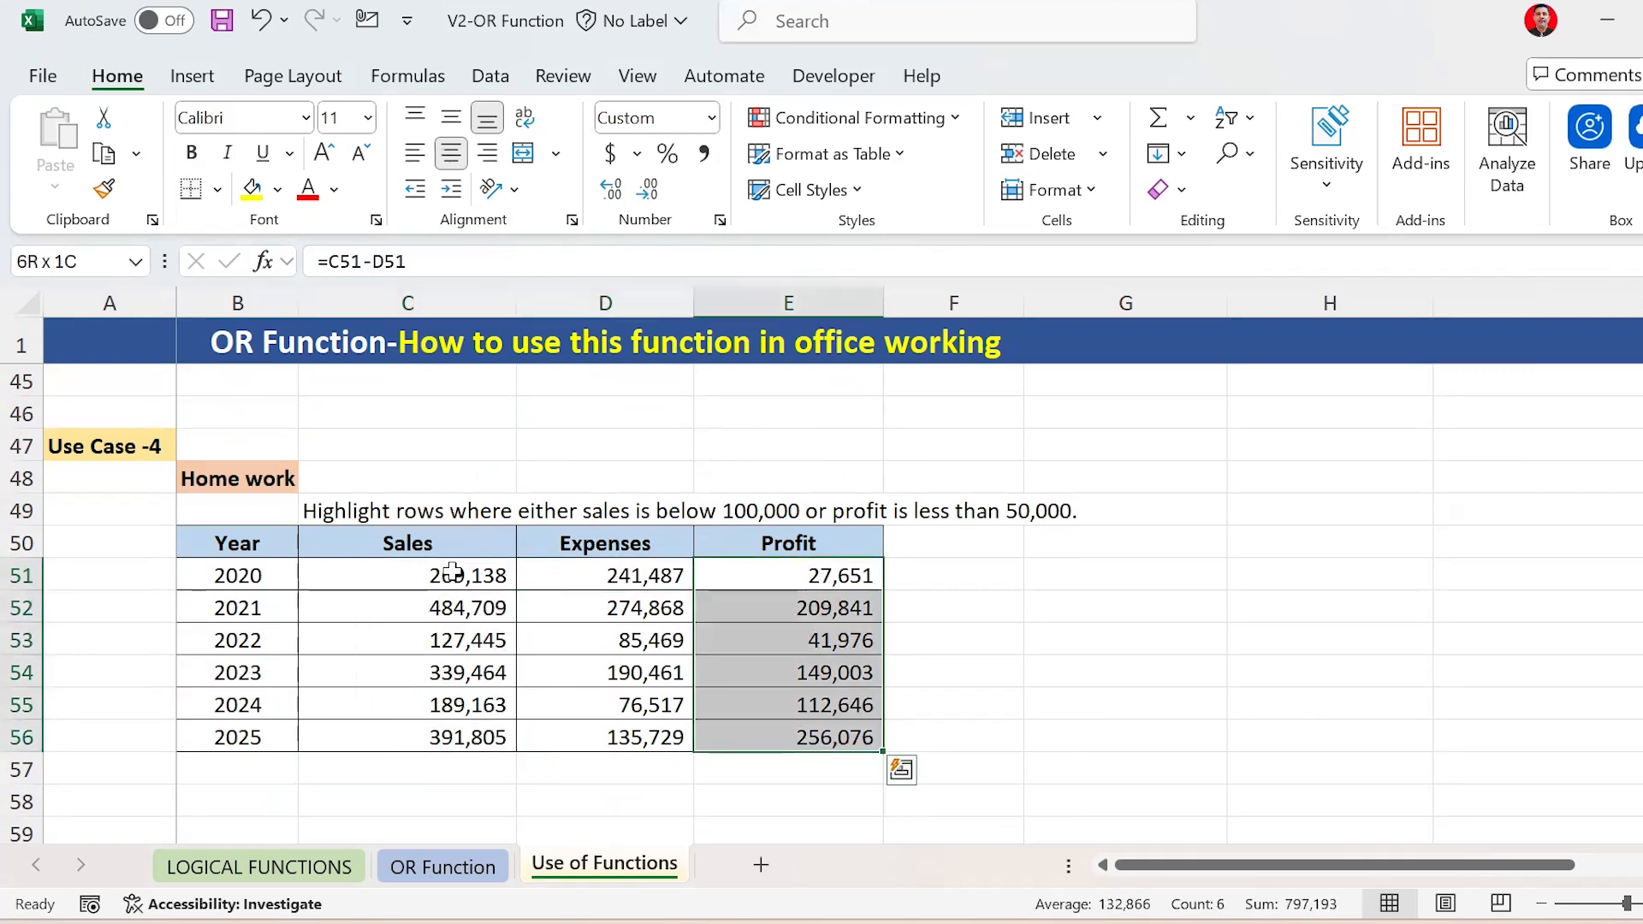
{"action": "left_click", "coordinate": [452, 572]}
{"action": "key", "text": "Left"}
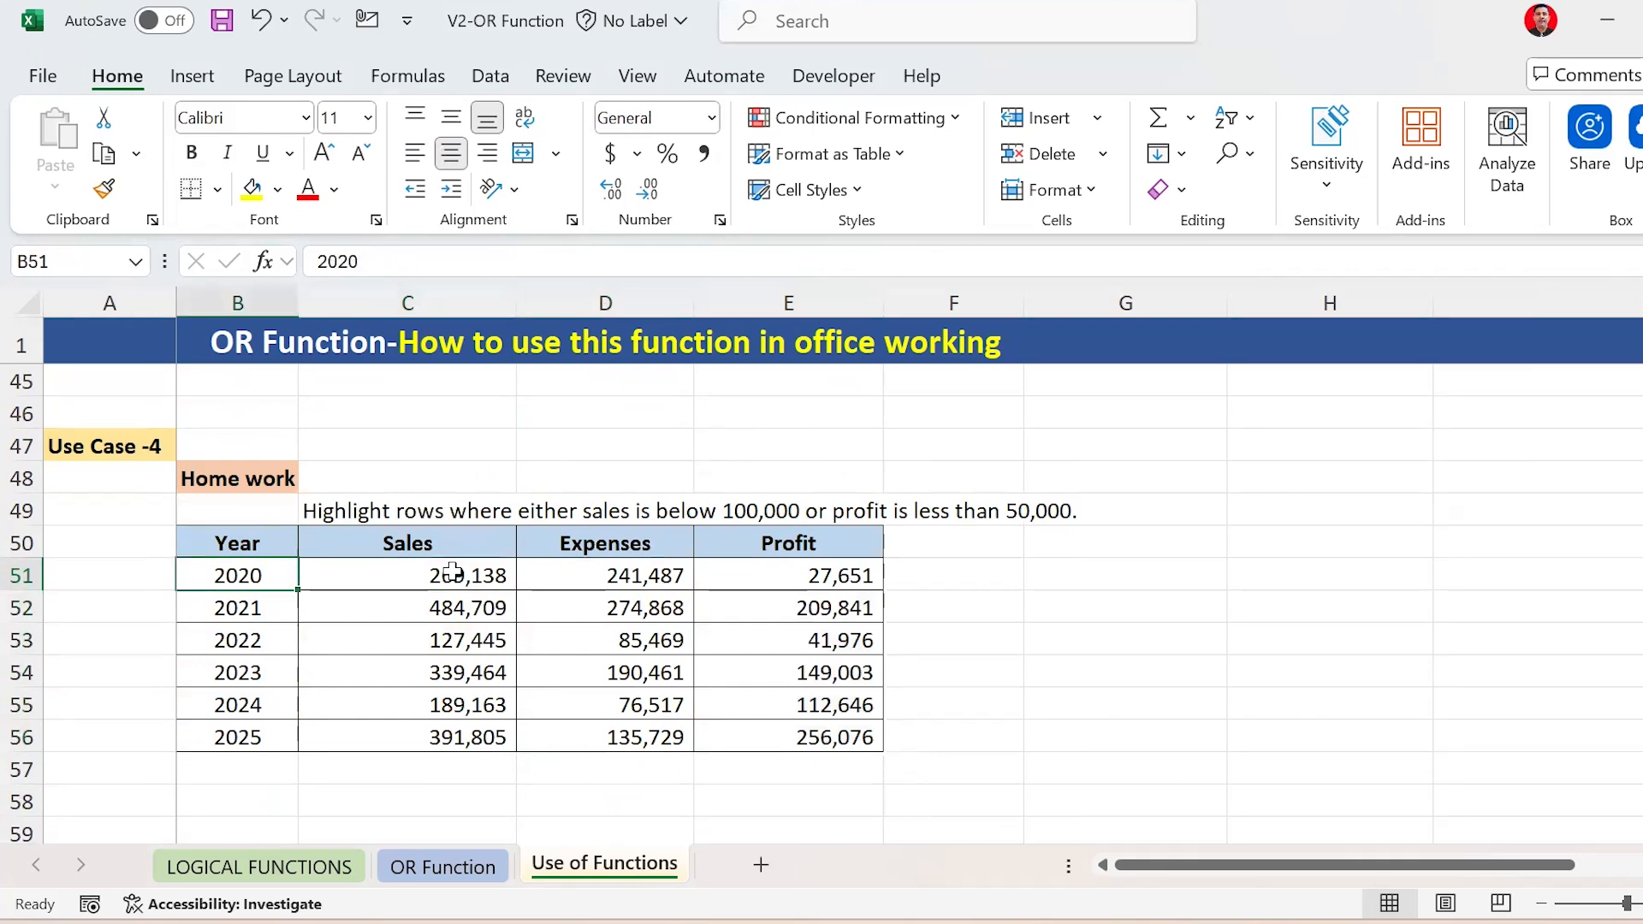
{"action": "key", "text": "ctrl+shift+Right"}
{"action": "key", "text": "ctrl+shift+Down"}
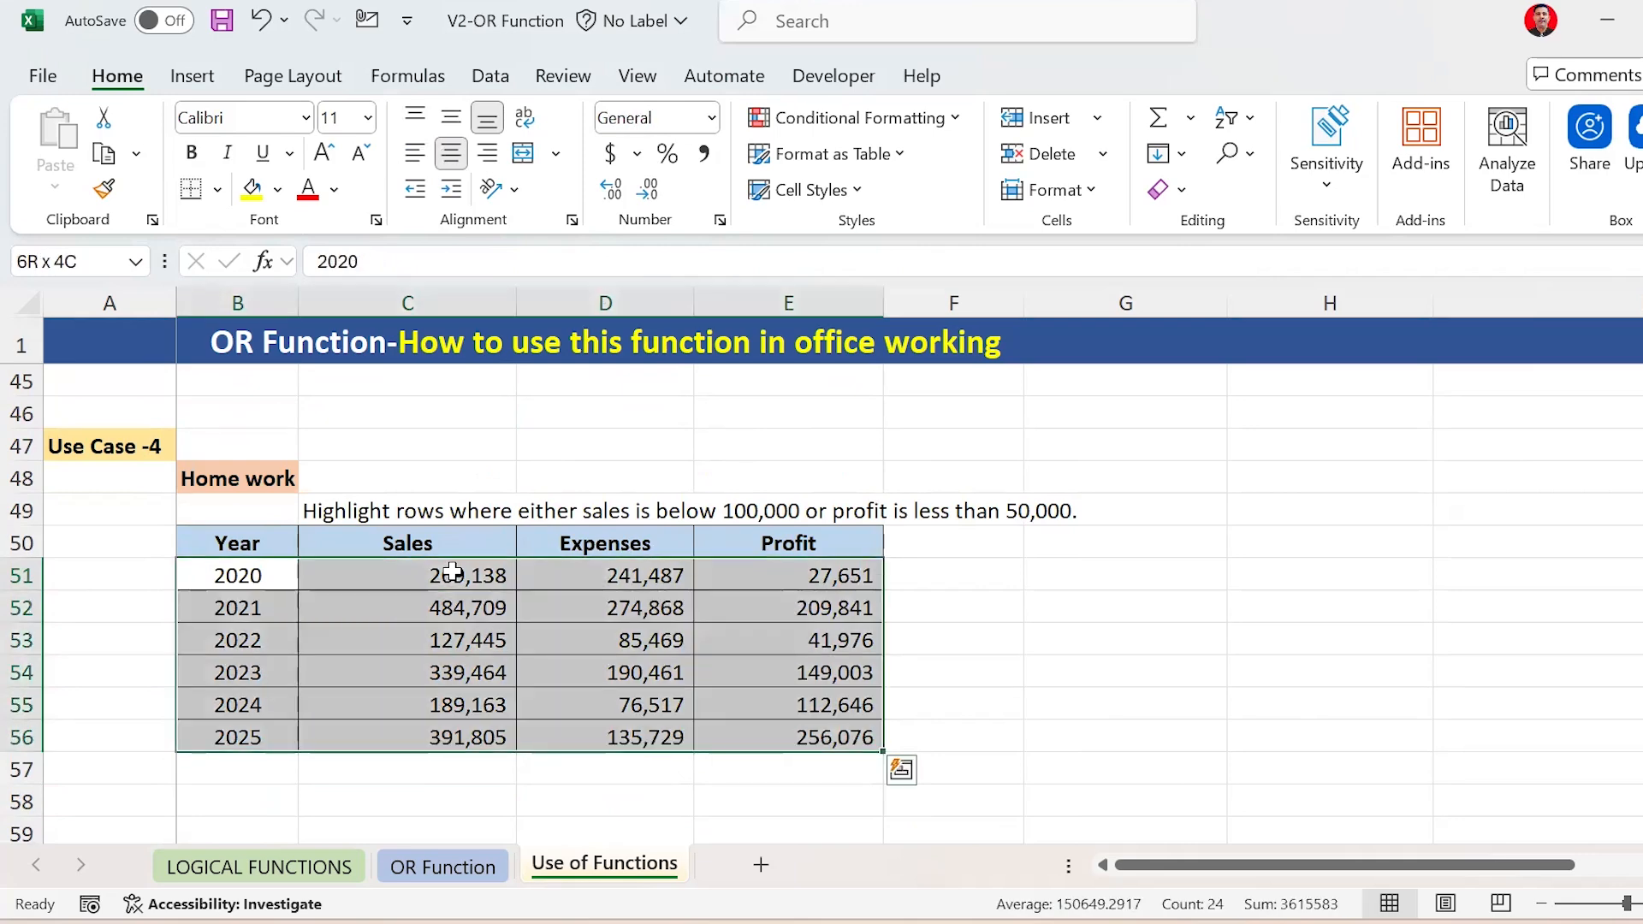
{"action": "key", "text": "Down"}
{"action": "key", "text": "ctrl+shift+Right"}
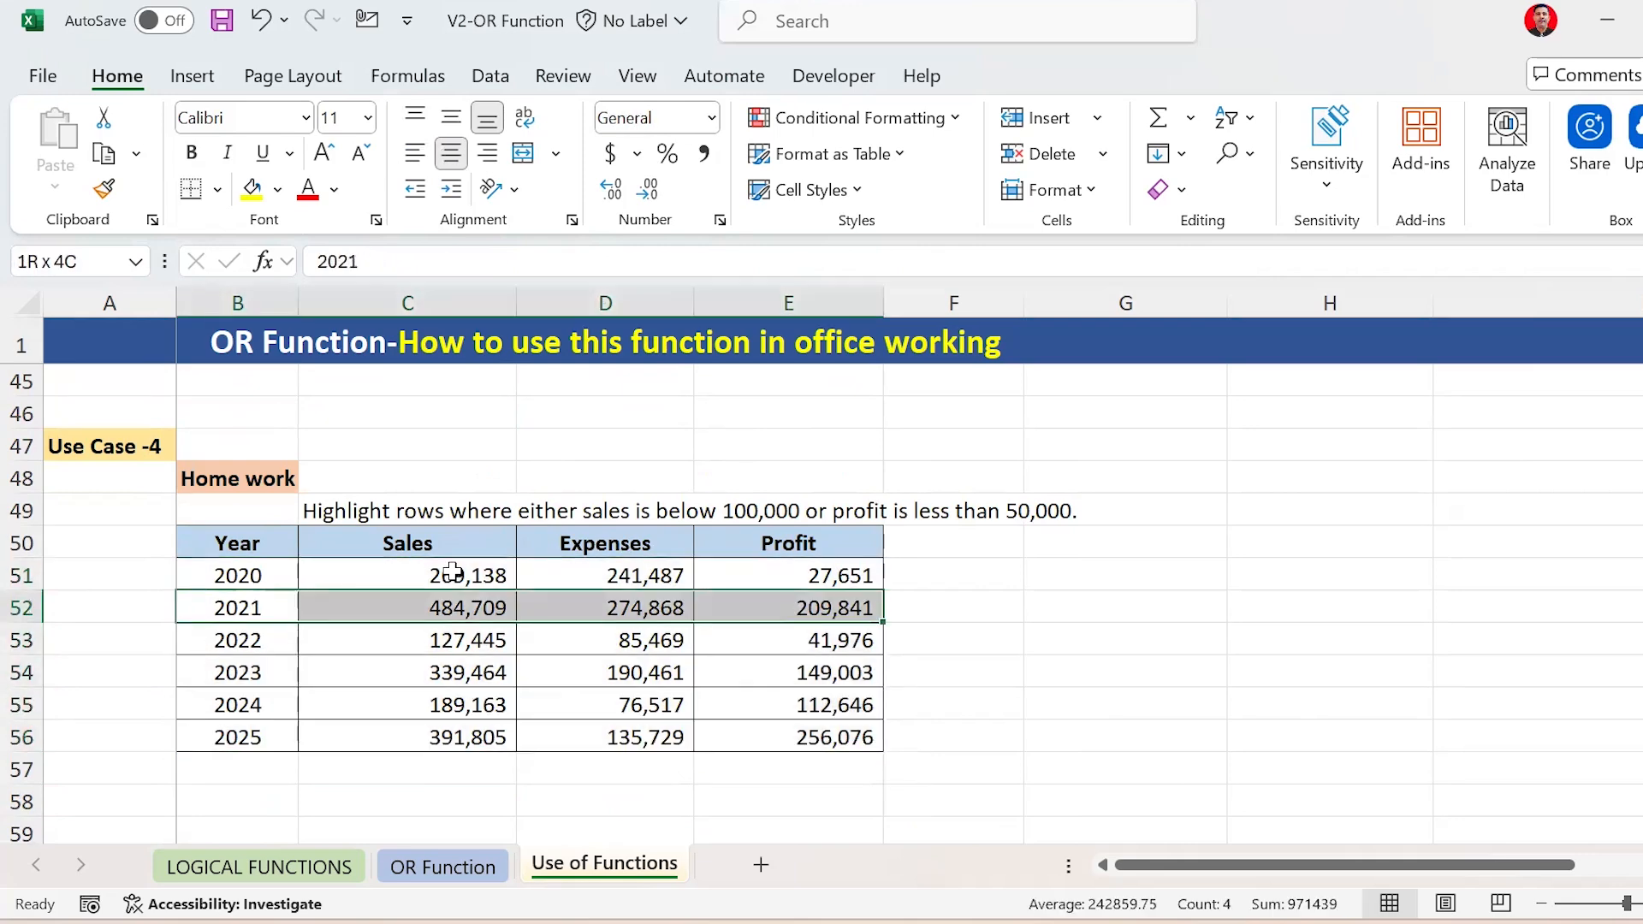
Go to the Use Case -5 section and examine the employee bonus table under OR function with IF
{"action": "key", "text": "Down"}
{"action": "key", "text": "Down"}
{"action": "key", "text": "Down"}
{"action": "key", "text": "Down"}
{"action": "key", "text": "Down"}
{"action": "key", "text": "Down"}
{"action": "key", "text": "Down"}
{"action": "key", "text": "Down"}
{"action": "key", "text": "Down"}
{"action": "key", "text": "Down"}
{"action": "key", "text": "Down"}
{"action": "key", "text": "Down"}
{"action": "key", "text": "Down"}
{"action": "key", "text": "Down"}
{"action": "key", "text": "Down"}
{"action": "key", "text": "Down"}
{"action": "key", "text": "Down"}
{"action": "key", "text": "Down"}
{"action": "key", "text": "Down"}
{"action": "key", "text": "Down"}
{"action": "key", "text": "Down"}
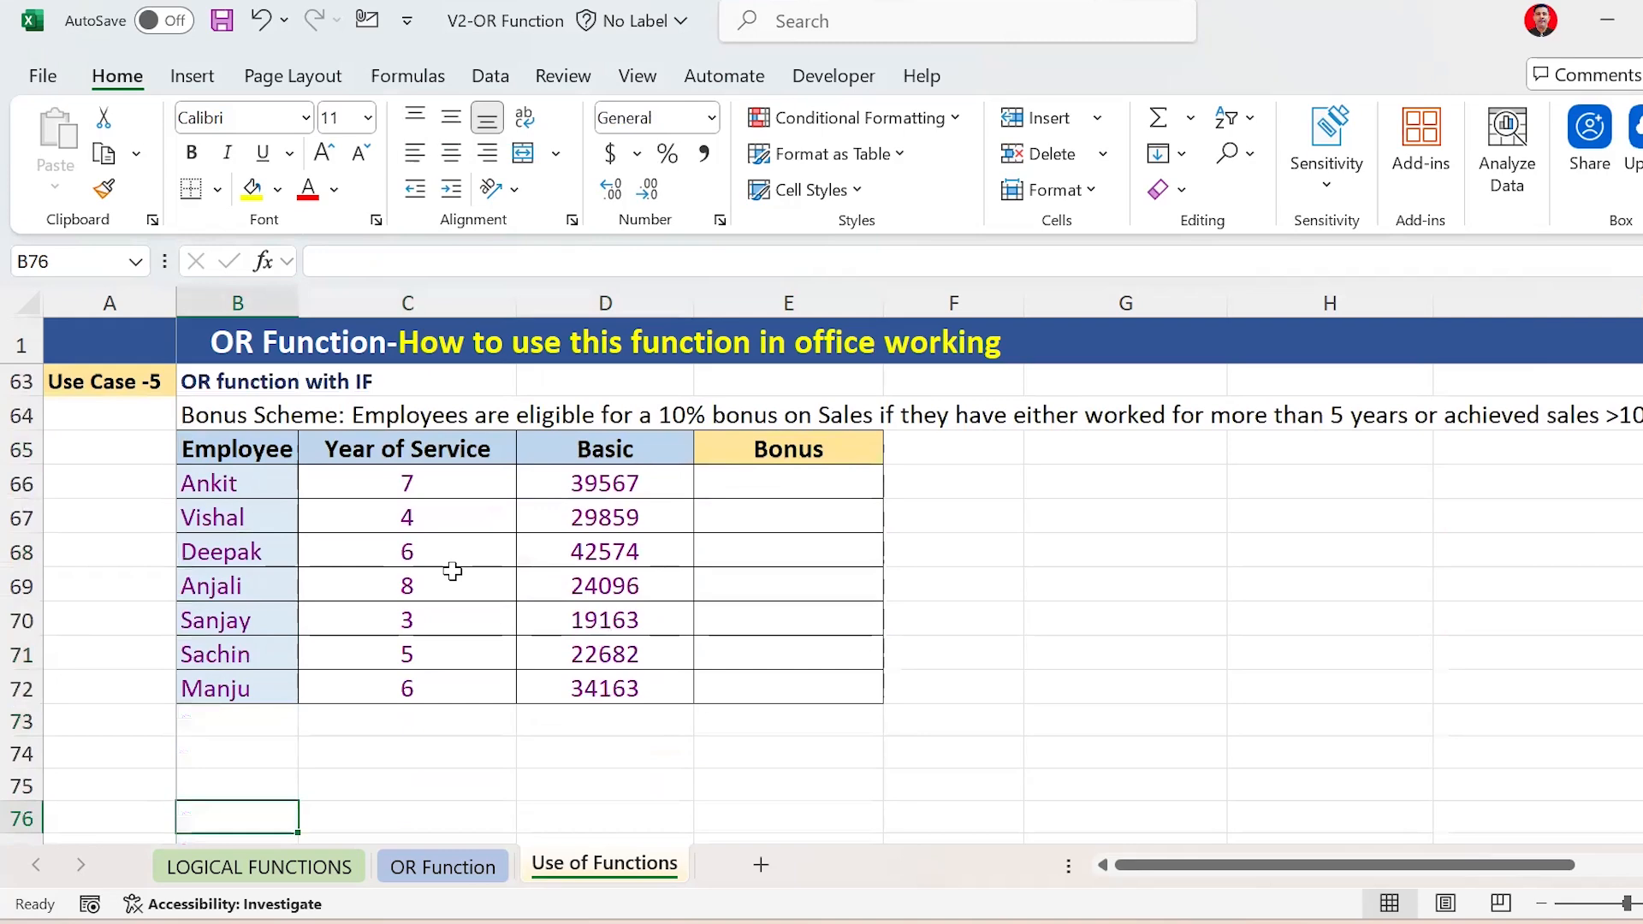
{"action": "key", "text": "Up"}
{"action": "key", "text": "Up"}
{"action": "key", "text": "Up"}
{"action": "key", "text": "Up"}
{"action": "key", "text": "Up"}
{"action": "key", "text": "Up"}
{"action": "key", "text": "Up"}
{"action": "key", "text": "Up"}
{"action": "key", "text": "Up"}
{"action": "key", "text": "Up"}
{"action": "key", "text": "Up"}
{"action": "key", "text": "Up"}
{"action": "key", "text": "Up"}
{"action": "key", "text": "Up"}
{"action": "key", "text": "Up"}
{"action": "key", "text": "Up"}
{"action": "key", "text": "Down"}
{"action": "key", "text": "Down"}
{"action": "key", "text": "Down"}
{"action": "key", "text": "Down"}
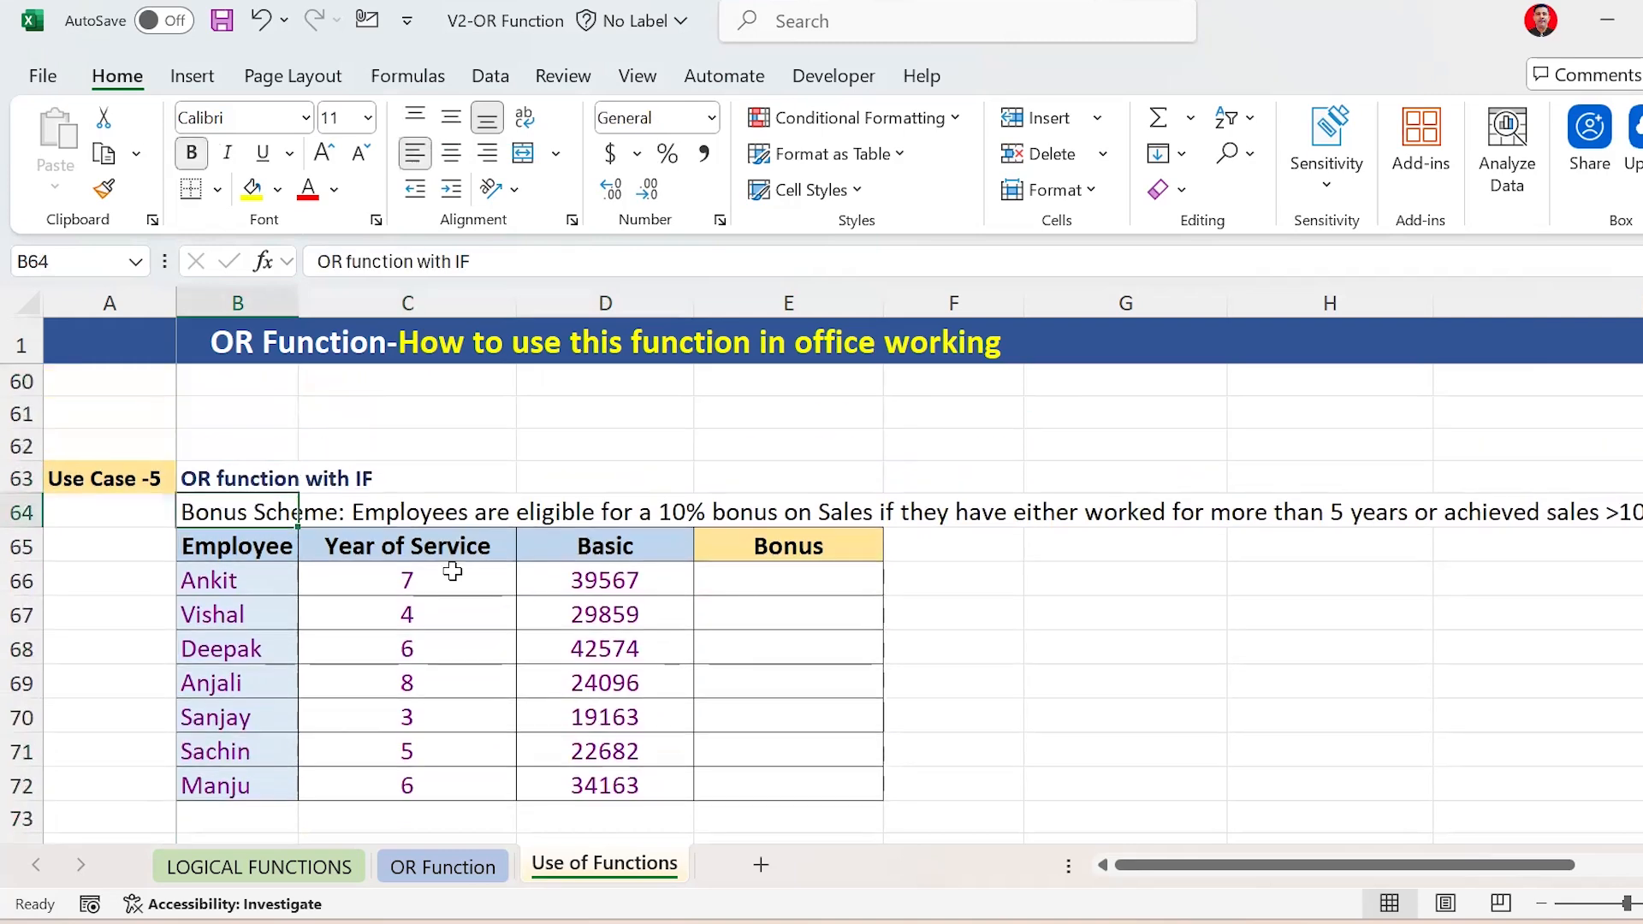
{"action": "key", "text": "Down"}
{"action": "key", "text": "Down"}
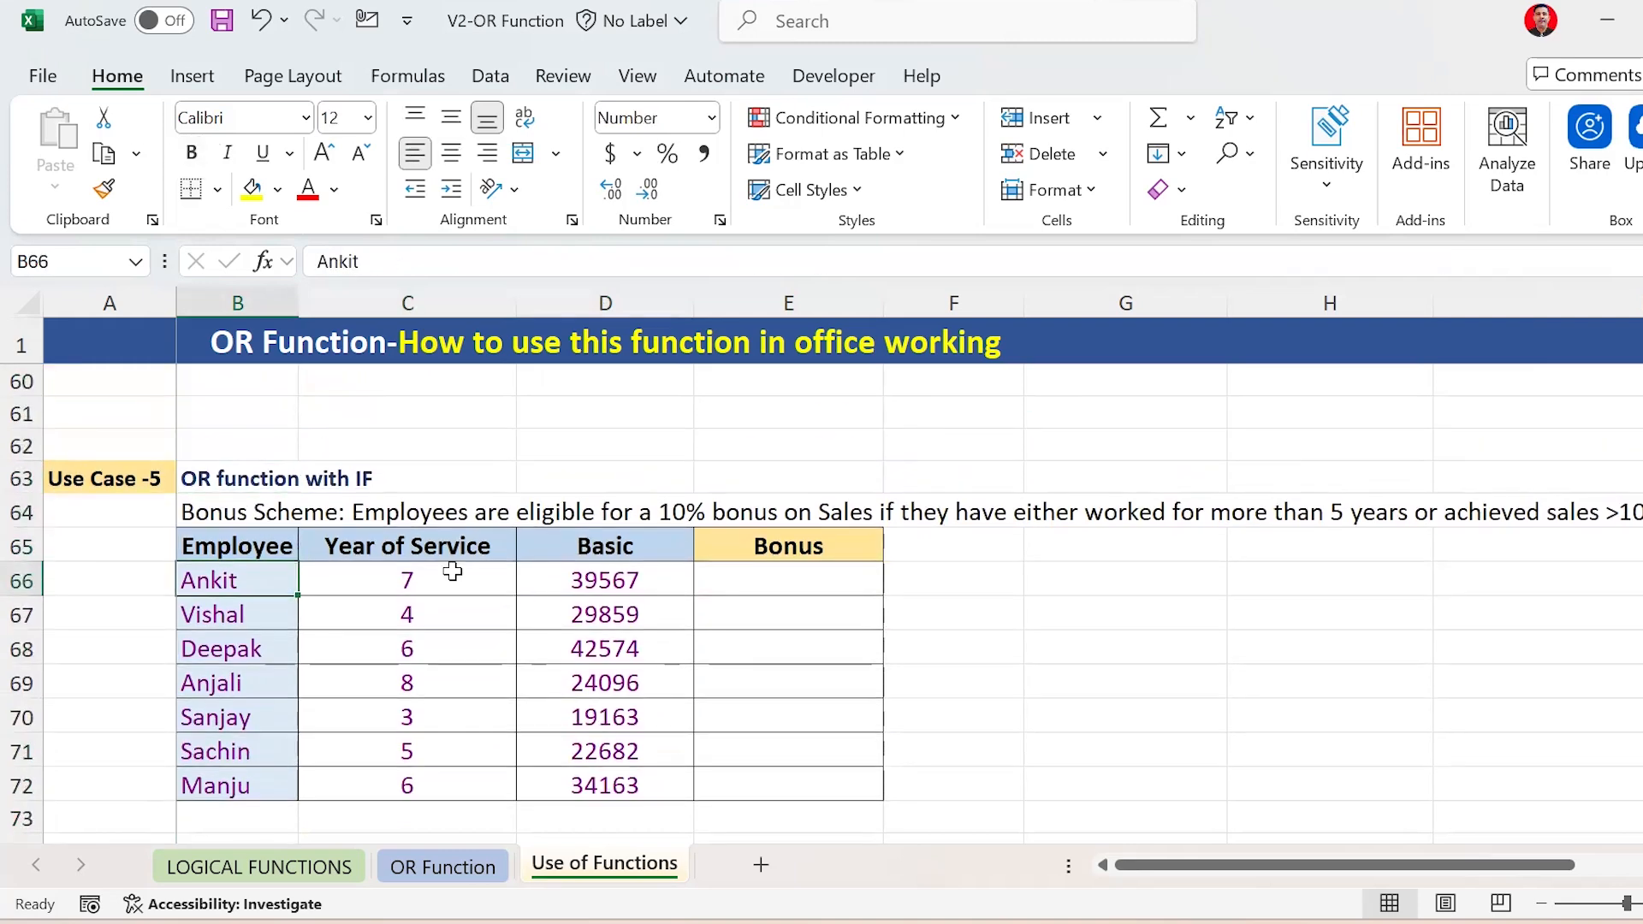
Make the words "Bonus Scheme" bold within the scheme description in B64
{"action": "left_click", "coordinate": [203, 514]}
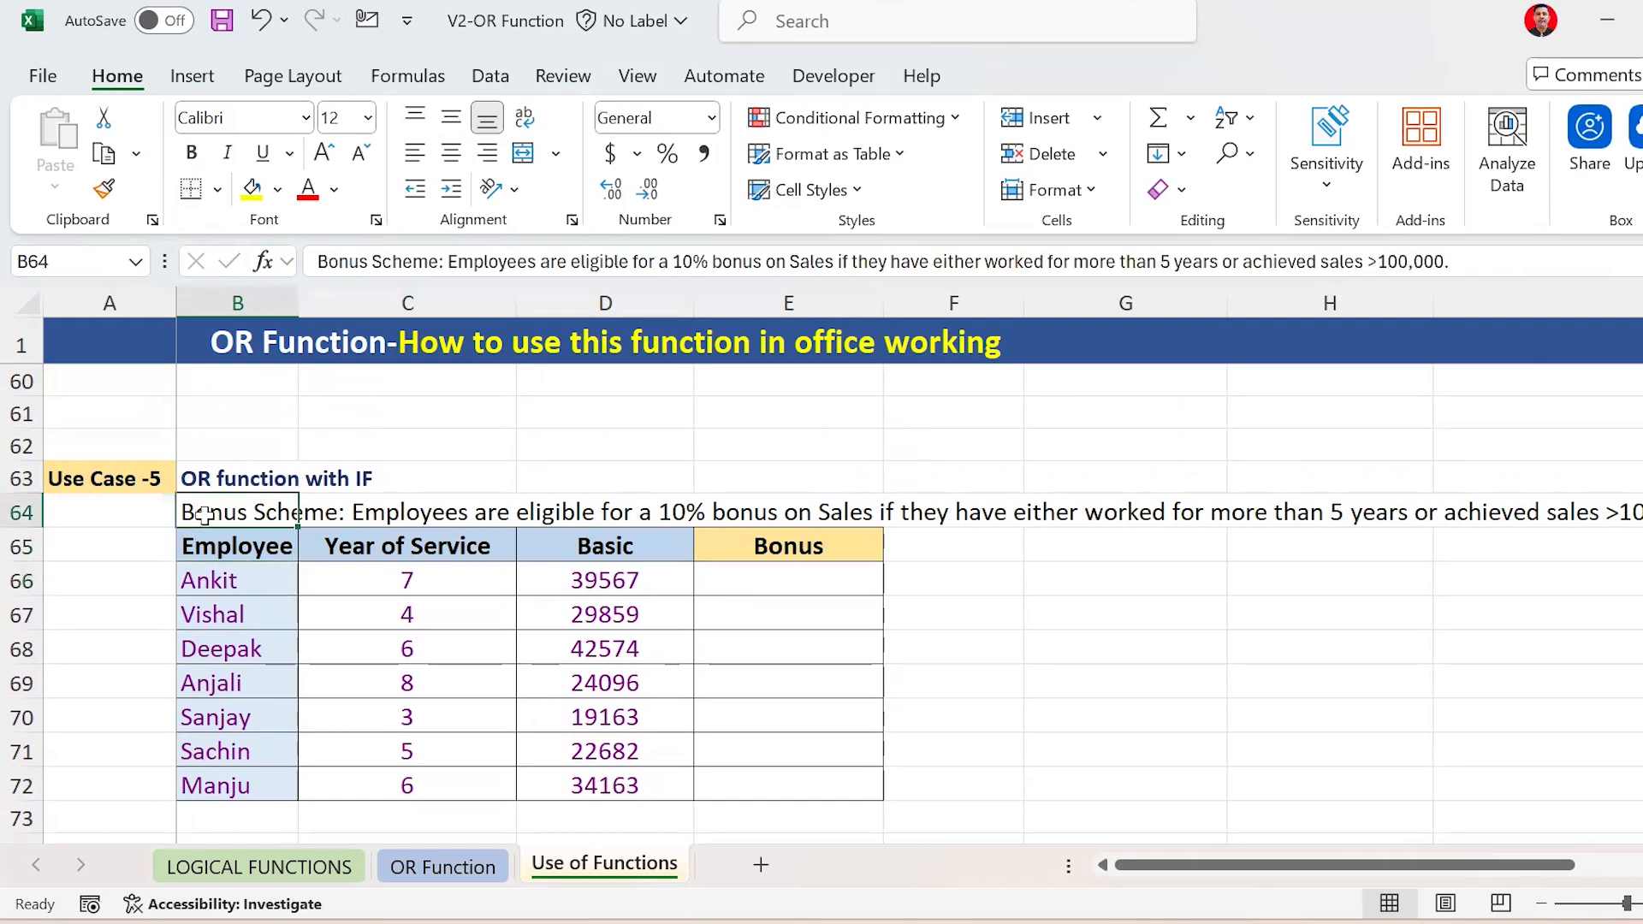
{"action": "double_click", "coordinate": [205, 515]}
{"action": "double_click", "coordinate": [207, 516]}
{"action": "key", "text": "ctrl+shift+Right"}
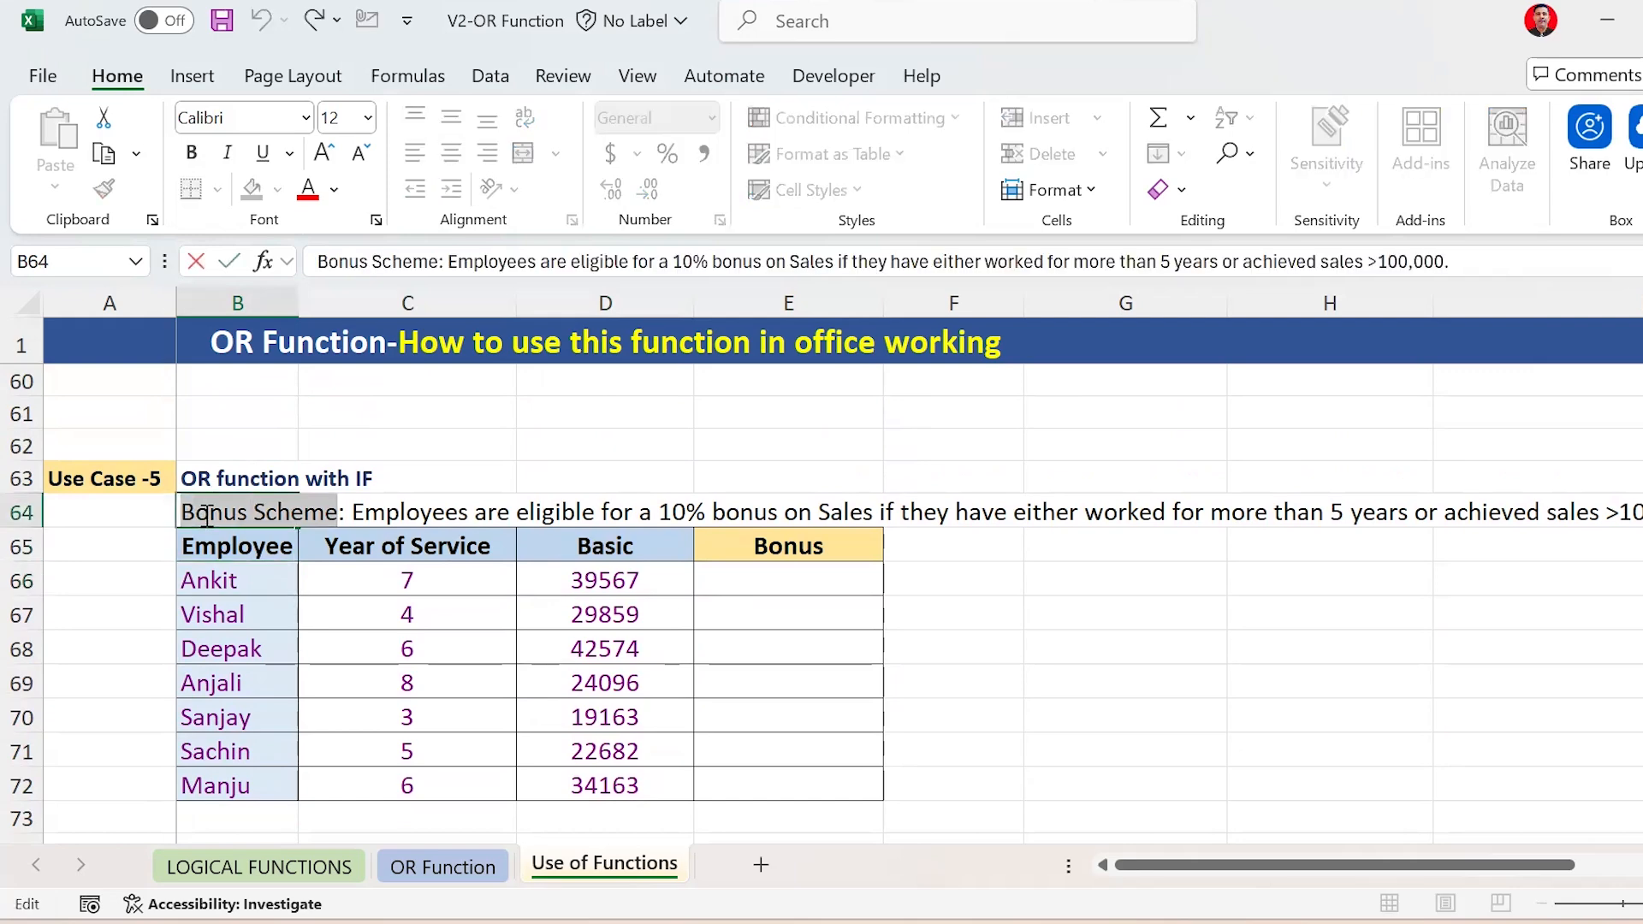
{"action": "key", "text": "ctrl+b"}
{"action": "key", "text": "Return"}
{"action": "key", "text": "Down"}
{"action": "key", "text": "Right"}
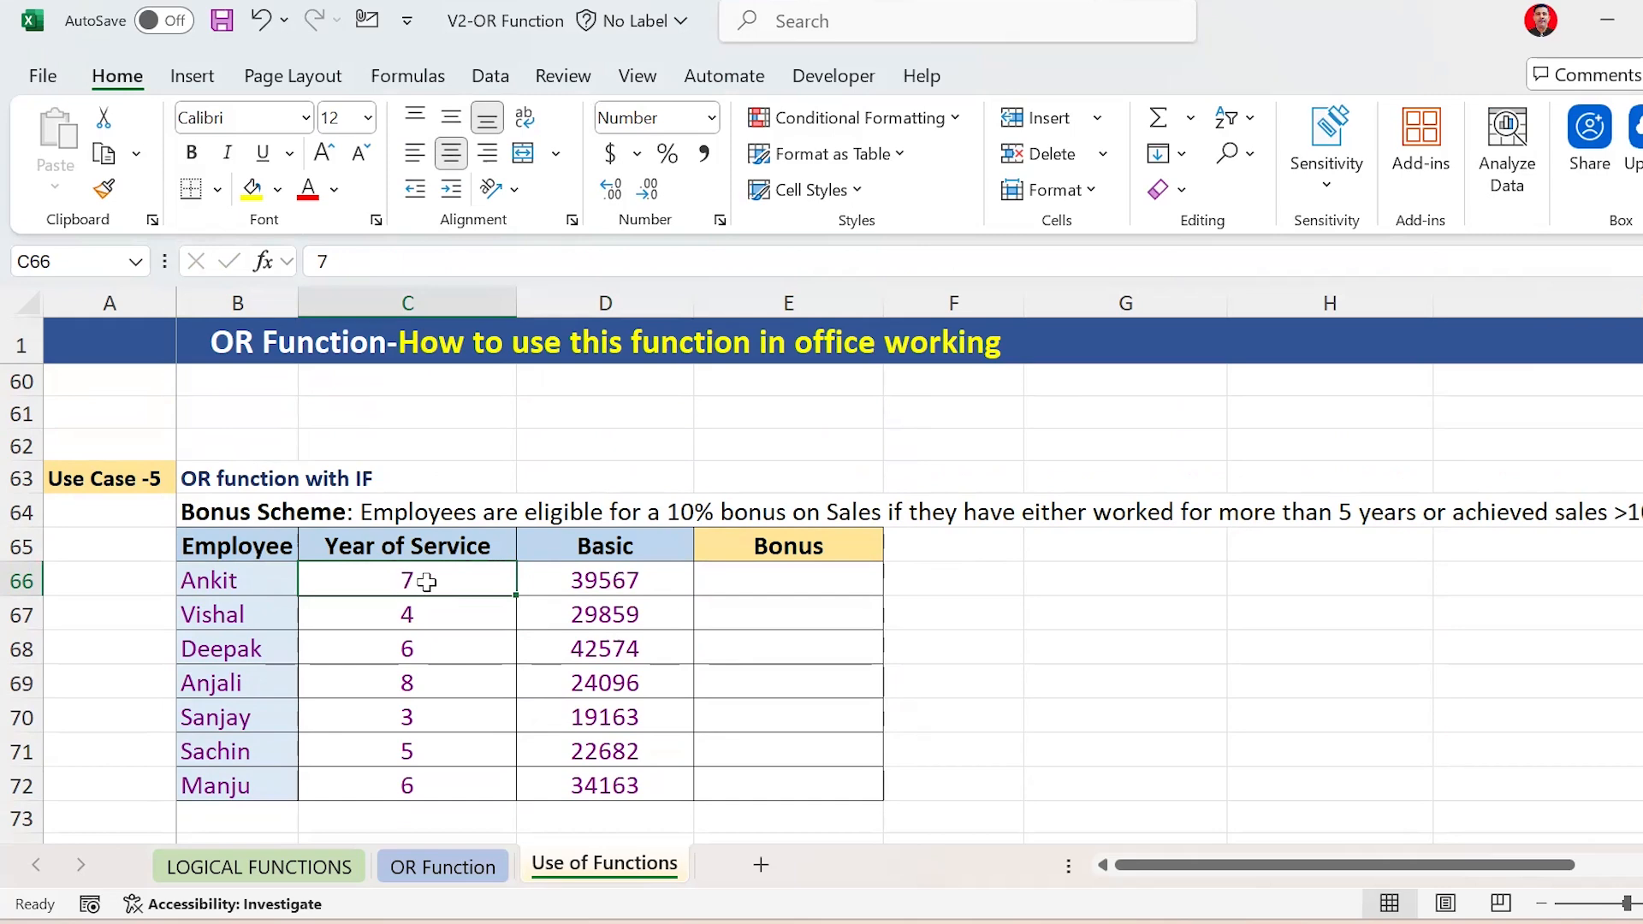
Replace "achieved sales" with "Basci" in the bonus scheme description in B64
{"action": "left_click", "coordinate": [611, 586]}
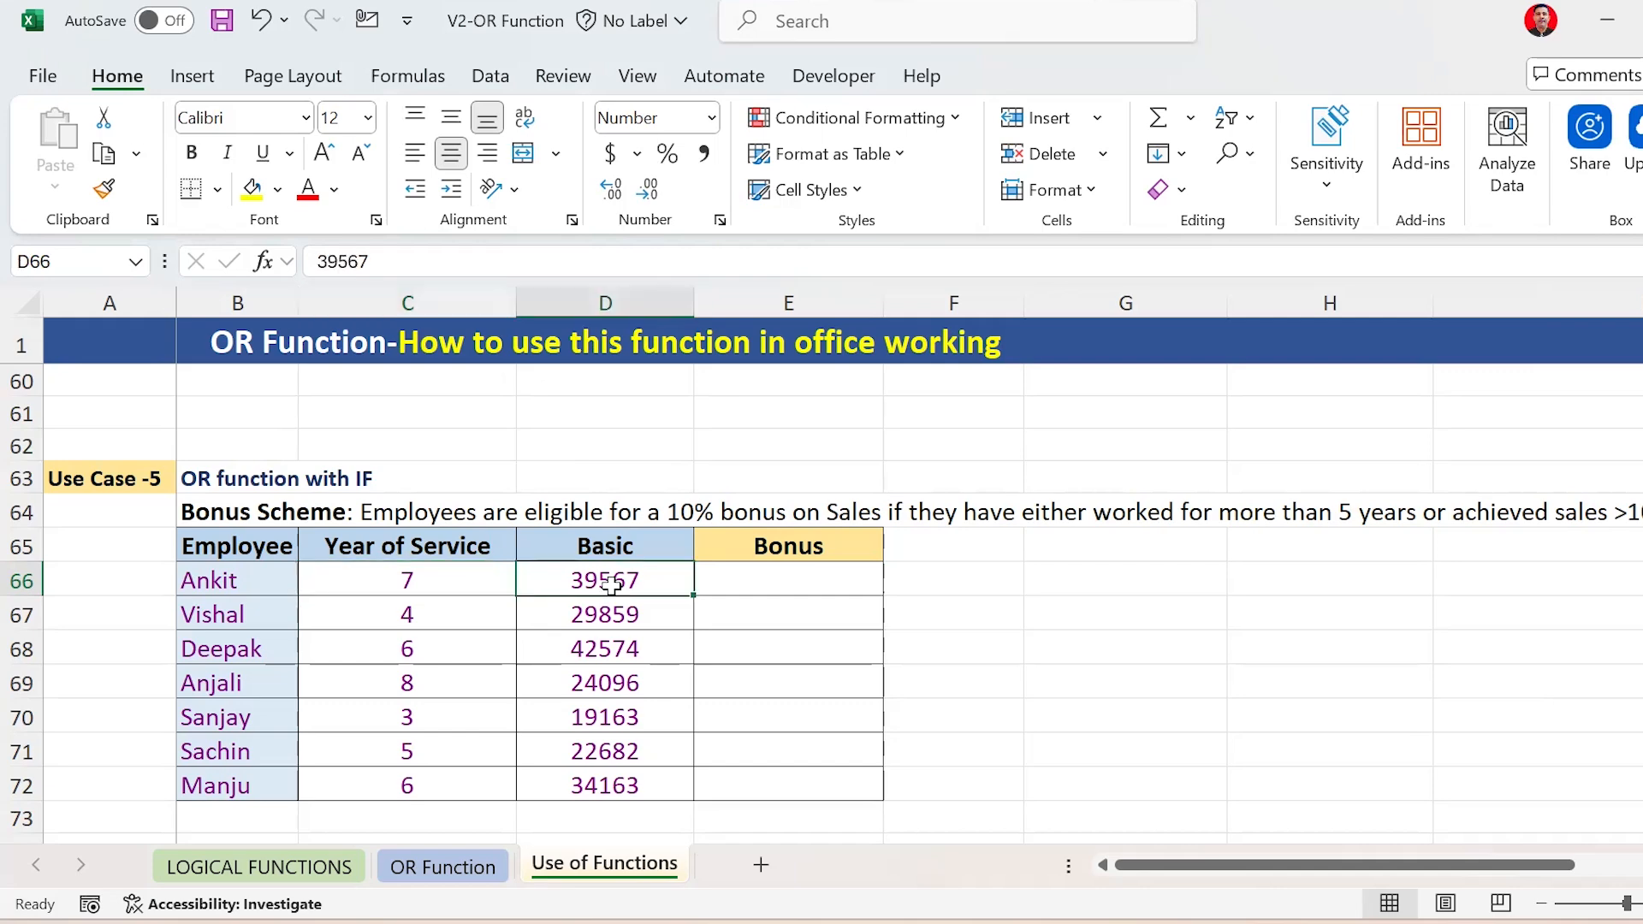
{"action": "left_click", "coordinate": [254, 511]}
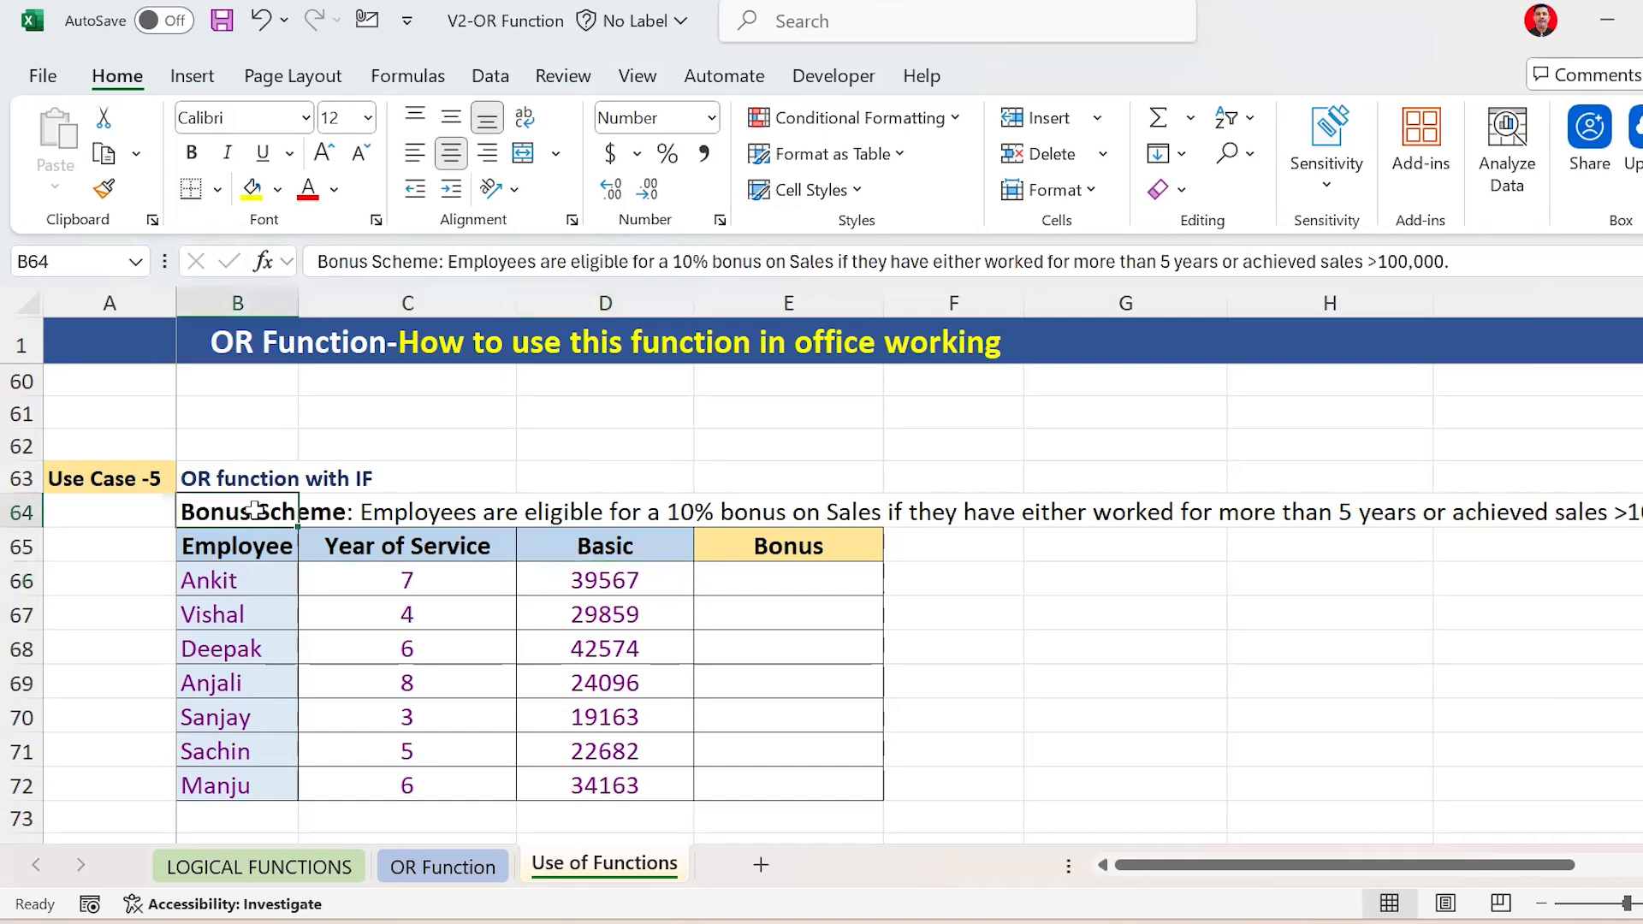
{"action": "double_click", "coordinate": [256, 510]}
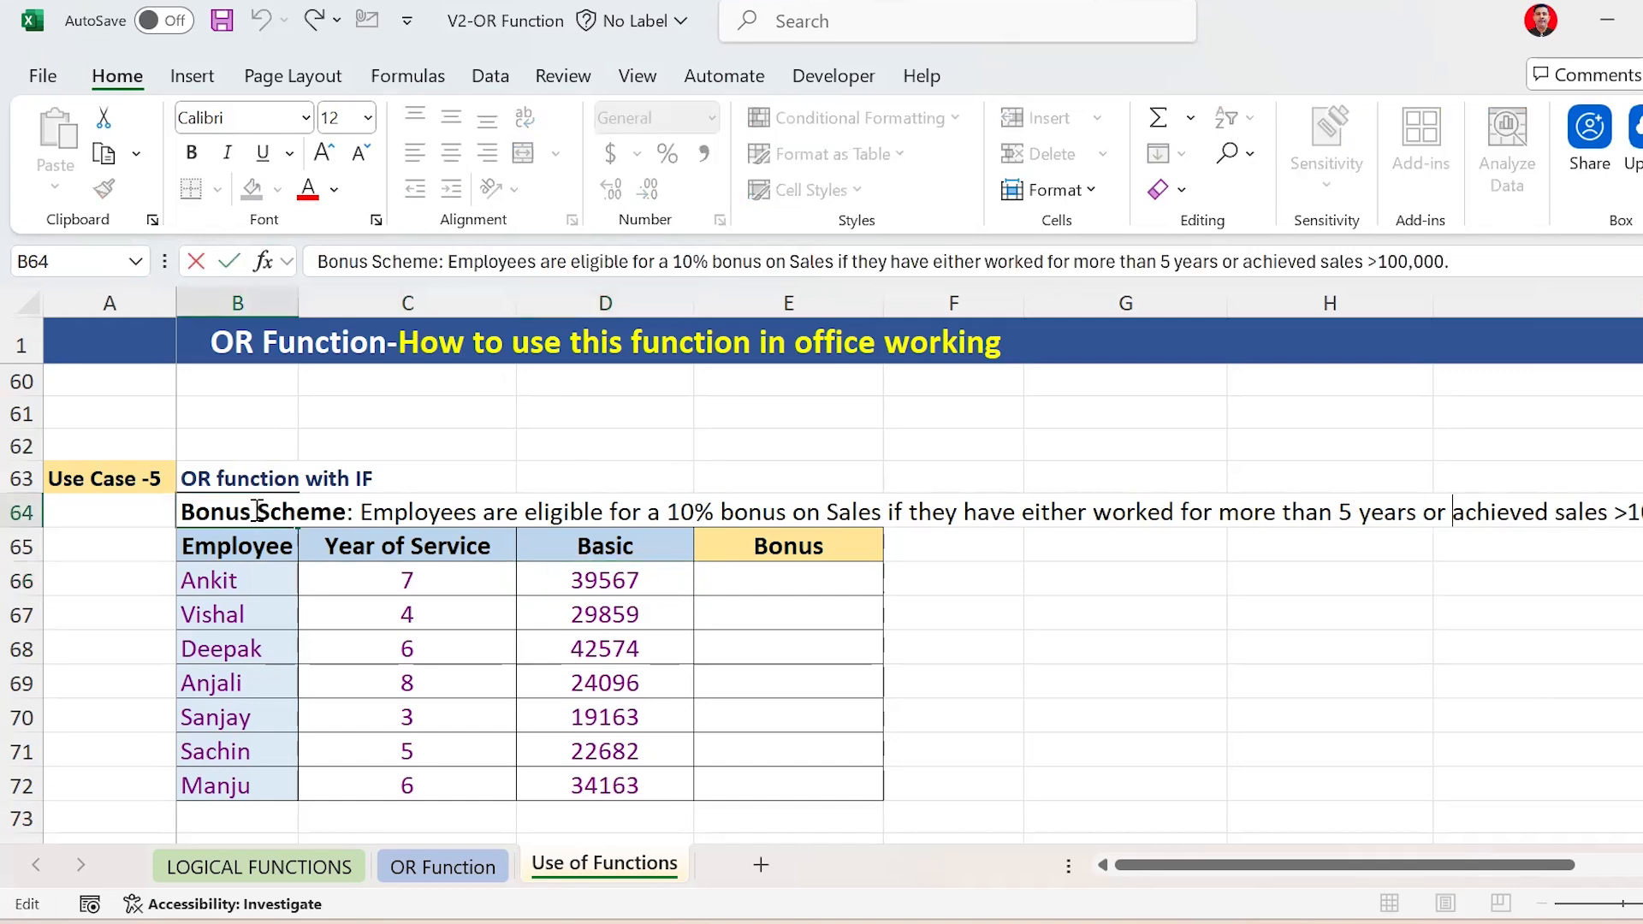
{"action": "key", "text": "ctrl+shift+Right"}
{"action": "key", "text": "shift+Right"}
{"action": "key", "text": "shift+Right"}
{"action": "key", "text": "shift+Right"}
{"action": "key", "text": "shift+Right"}
{"action": "key", "text": "shift+Right"}
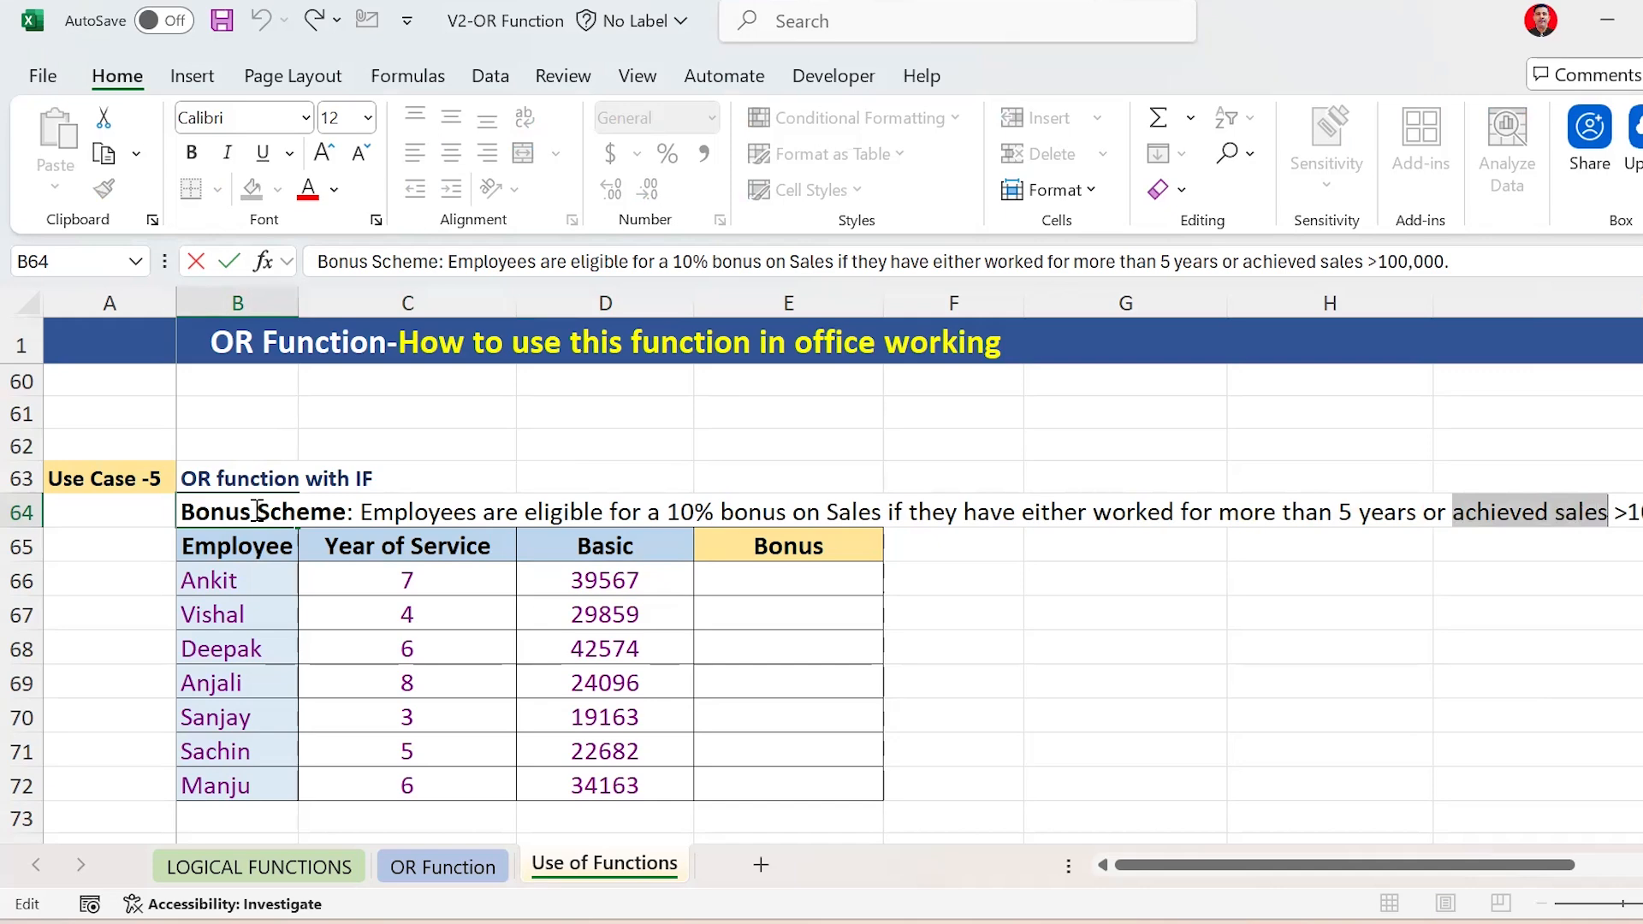
{"action": "type", "text": "b"}
{"action": "key", "text": "BackSpace"}
{"action": "type", "text": "Basci"}
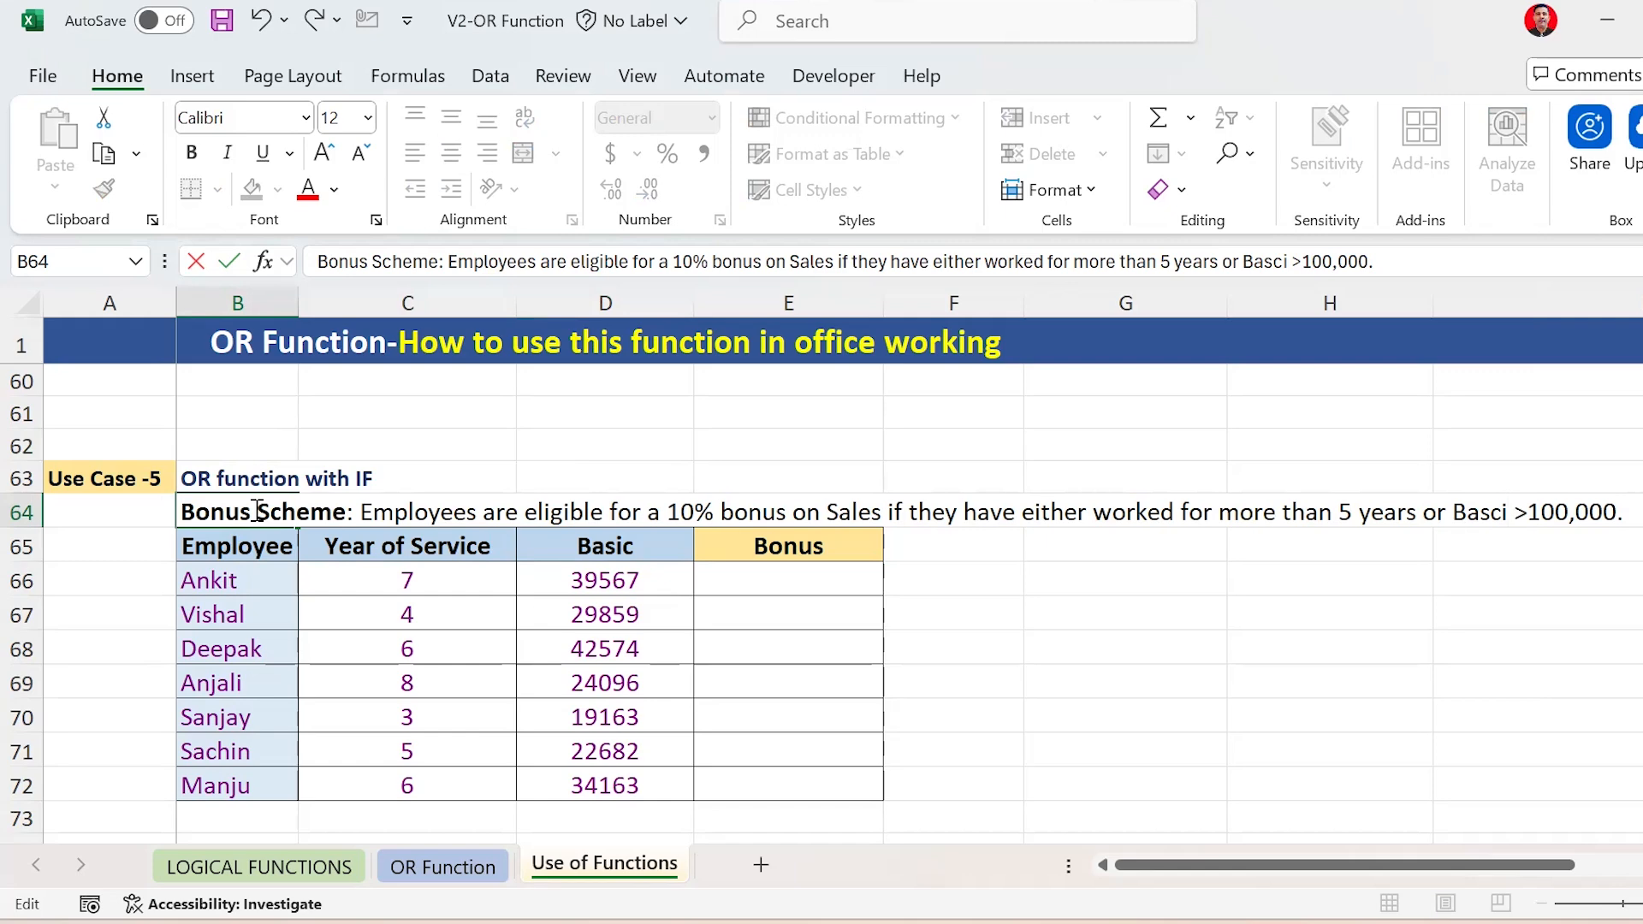
Set the threshold in the B64 bonus scheme description to 30,000 and commit the edit
{"action": "key", "text": "Right"}
{"action": "key", "text": "Right"}
{"action": "key", "text": "shift+Right"}
{"action": "key", "text": "shift+Right"}
{"action": "key", "text": "shift+Right"}
{"action": "key", "text": "shift+Left"}
{"action": "type", "text": "3"}
{"action": "key", "text": "Return"}
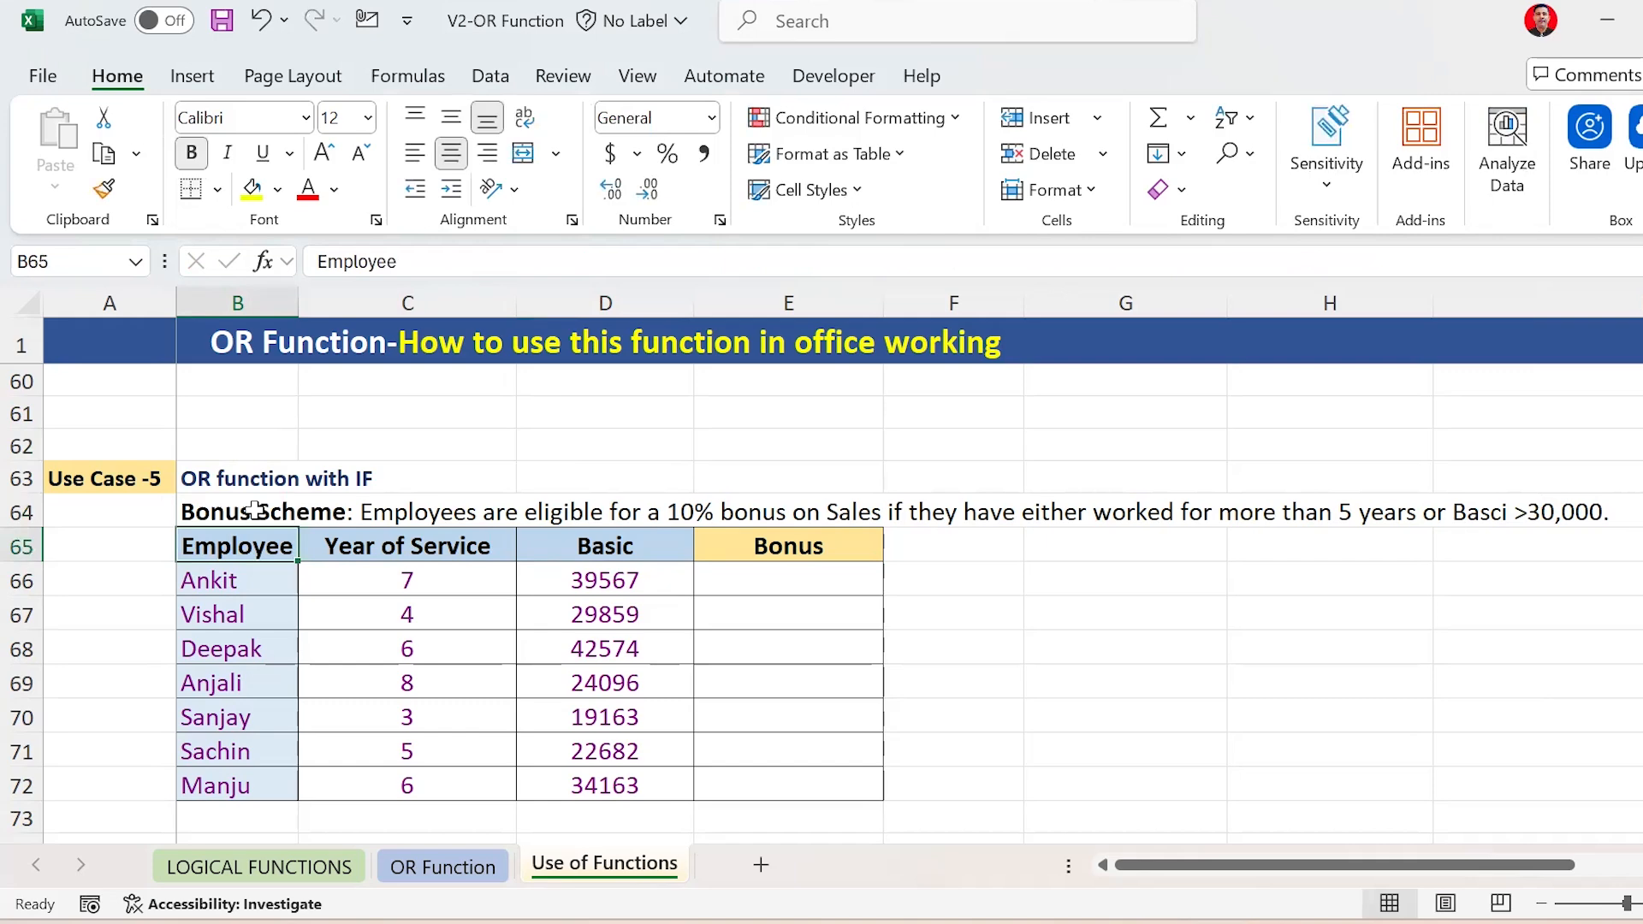
Begin the first employee's bonus formula in E66 with the test =OR(C66>5,D66>30000)
{"action": "key", "text": "Tab"}
{"action": "key", "text": "Return"}
{"action": "key", "text": "Tab"}
{"action": "key", "text": "Tab"}
{"action": "key", "text": "Tab"}
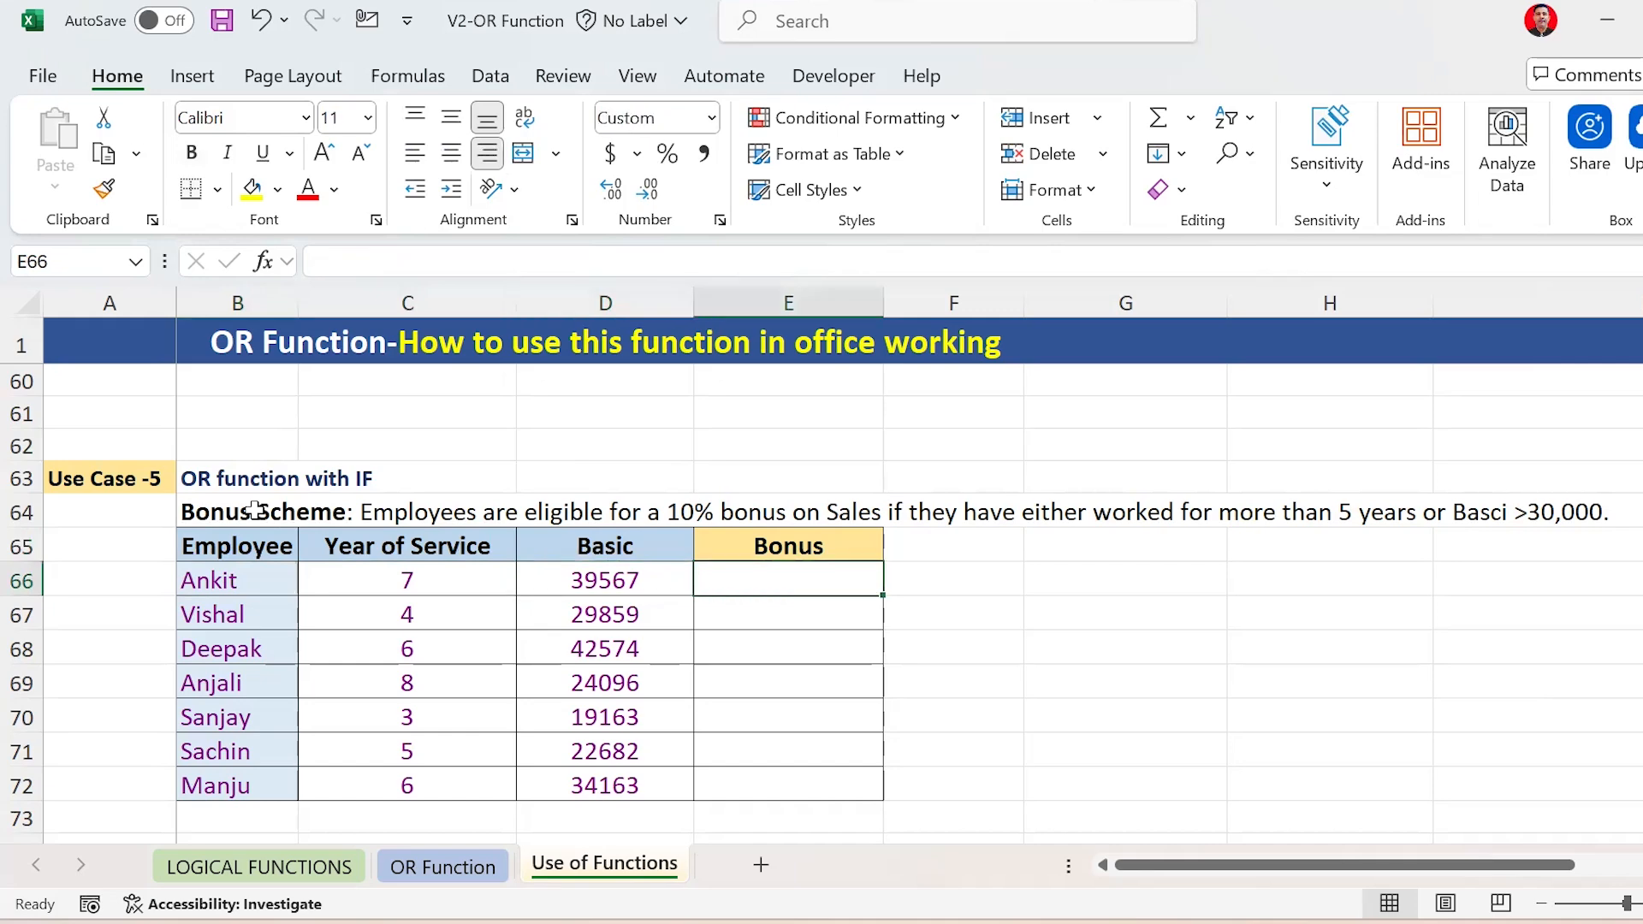
{"action": "type", "text": "=or"}
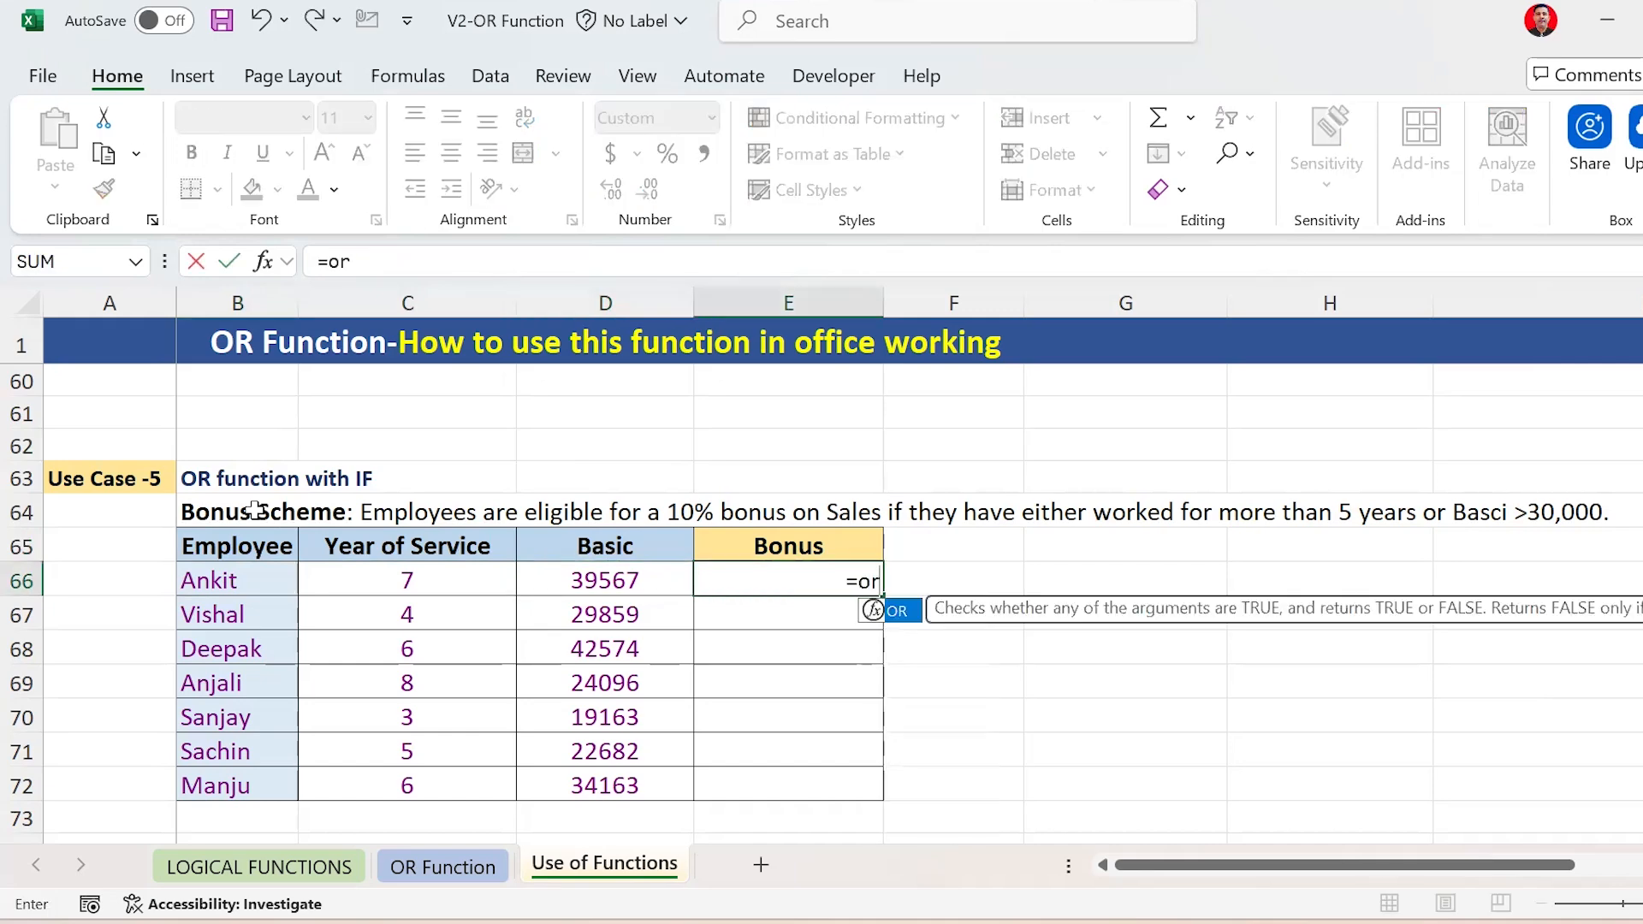
{"action": "key", "text": "Tab"}
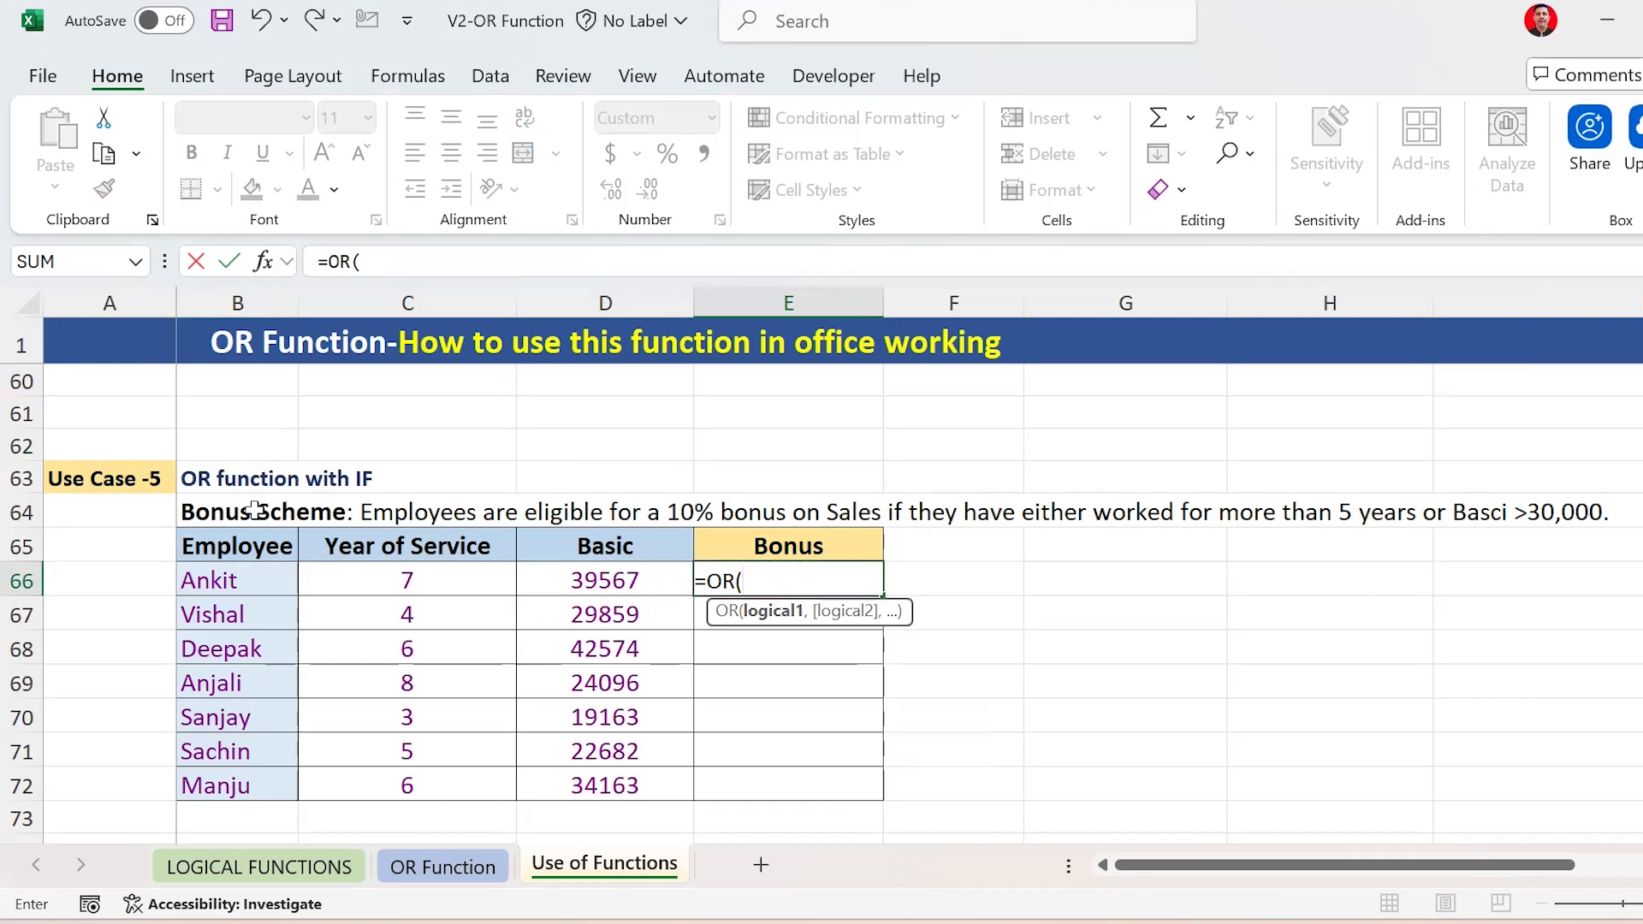
{"action": "key", "text": "Left"}
{"action": "key", "text": "Left"}
{"action": "type", "text": ">"}
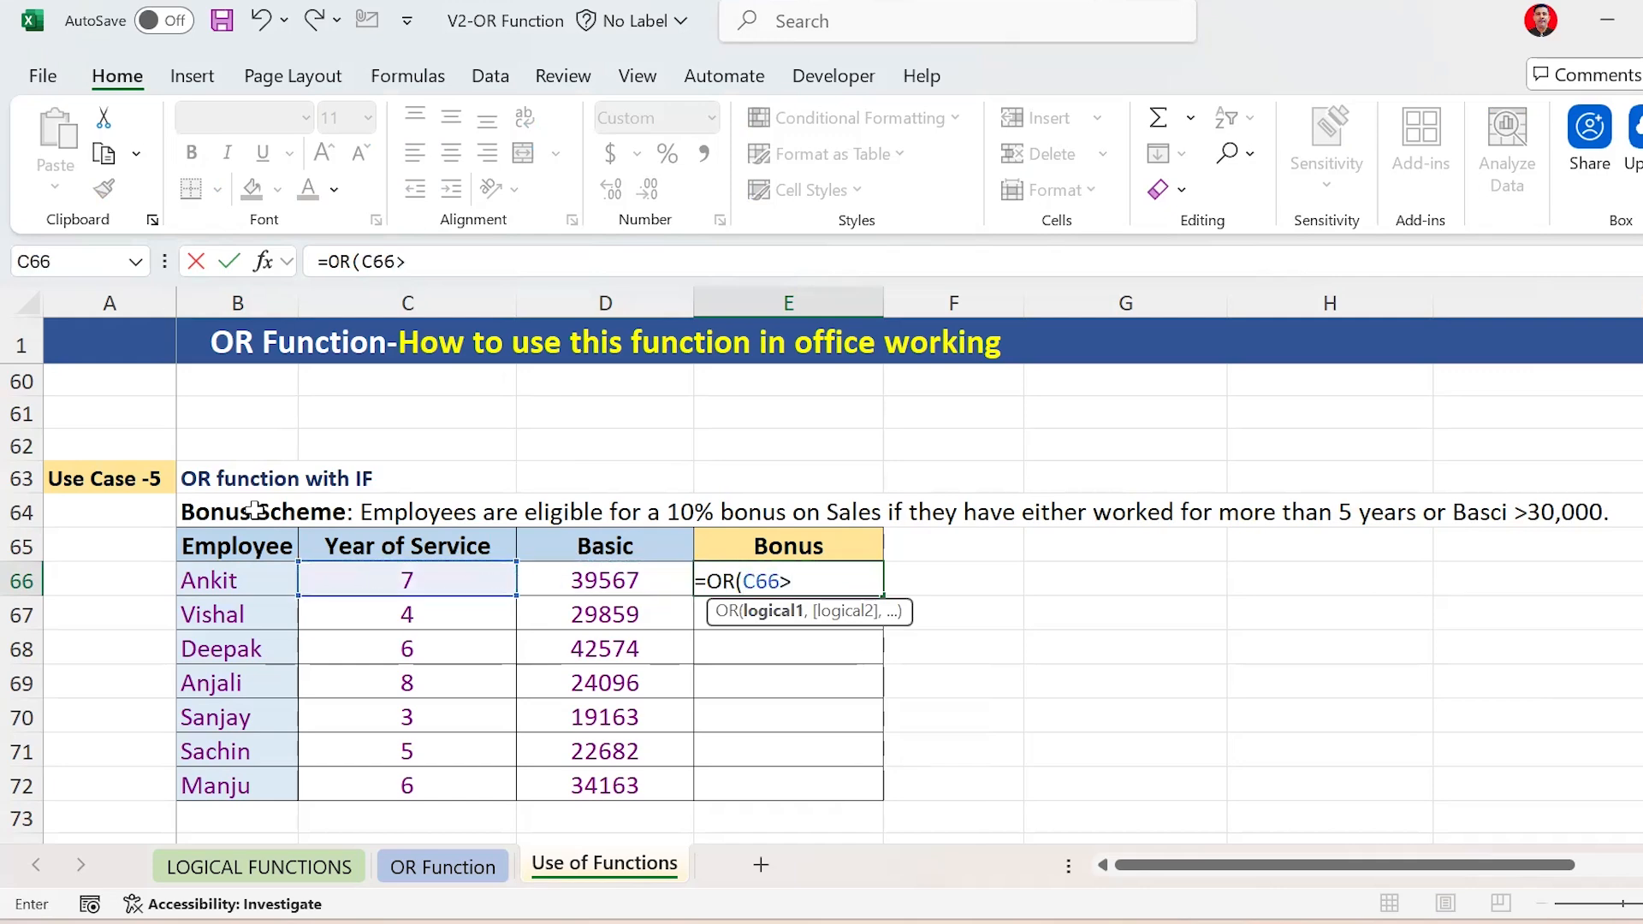
{"action": "type", "text": "5,"}
{"action": "key", "text": "Left"}
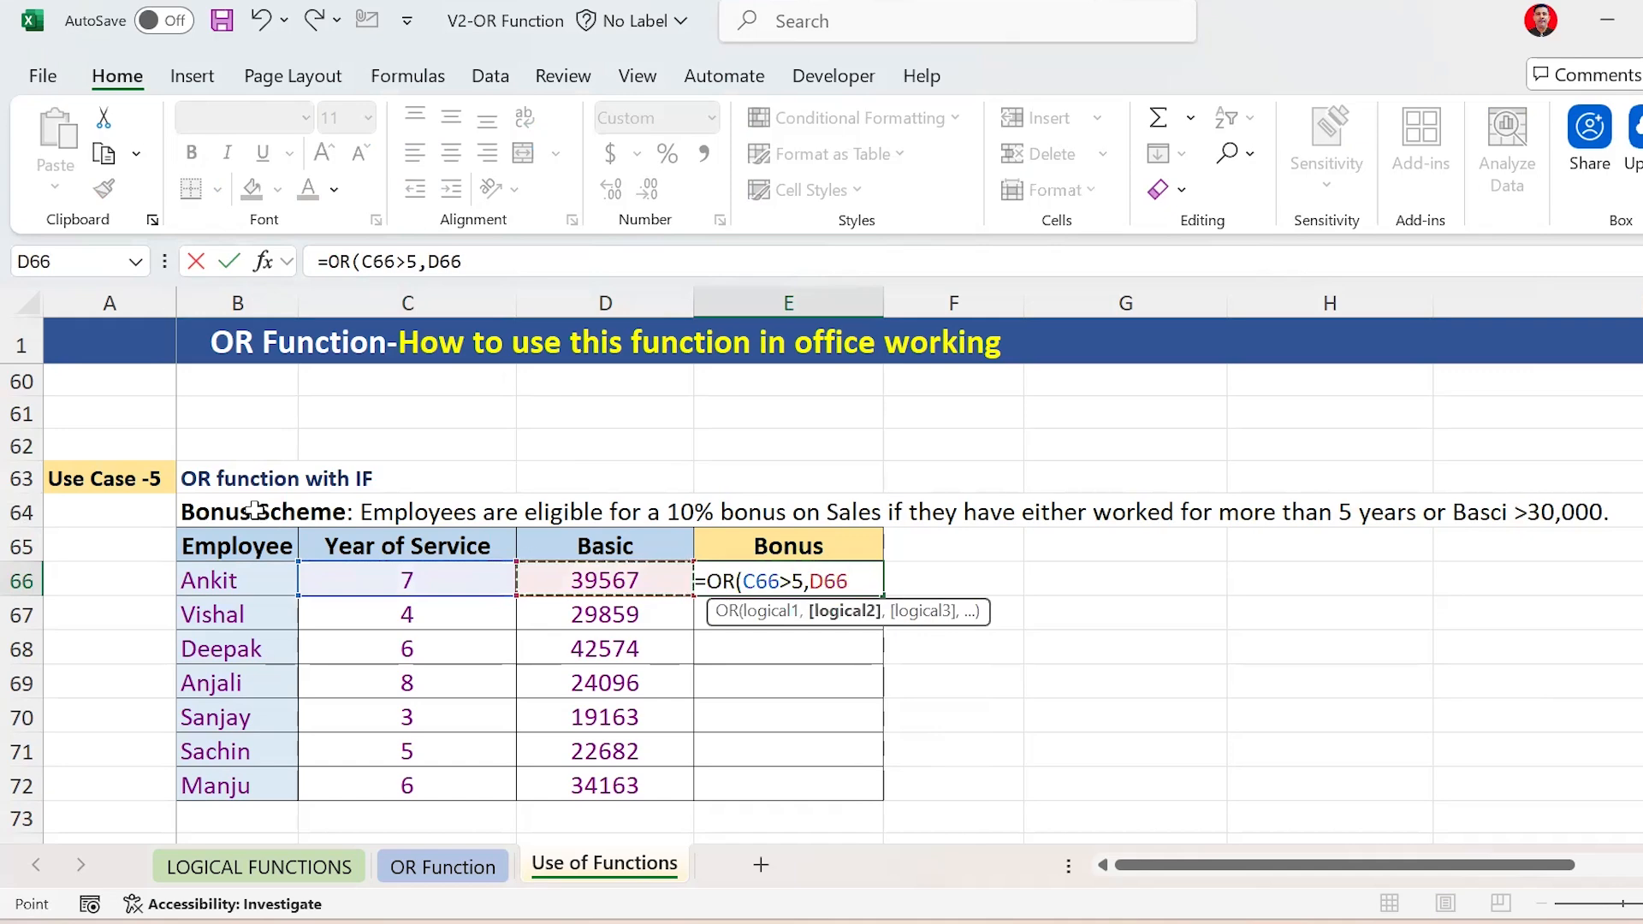
{"action": "type", "text": ">3"}
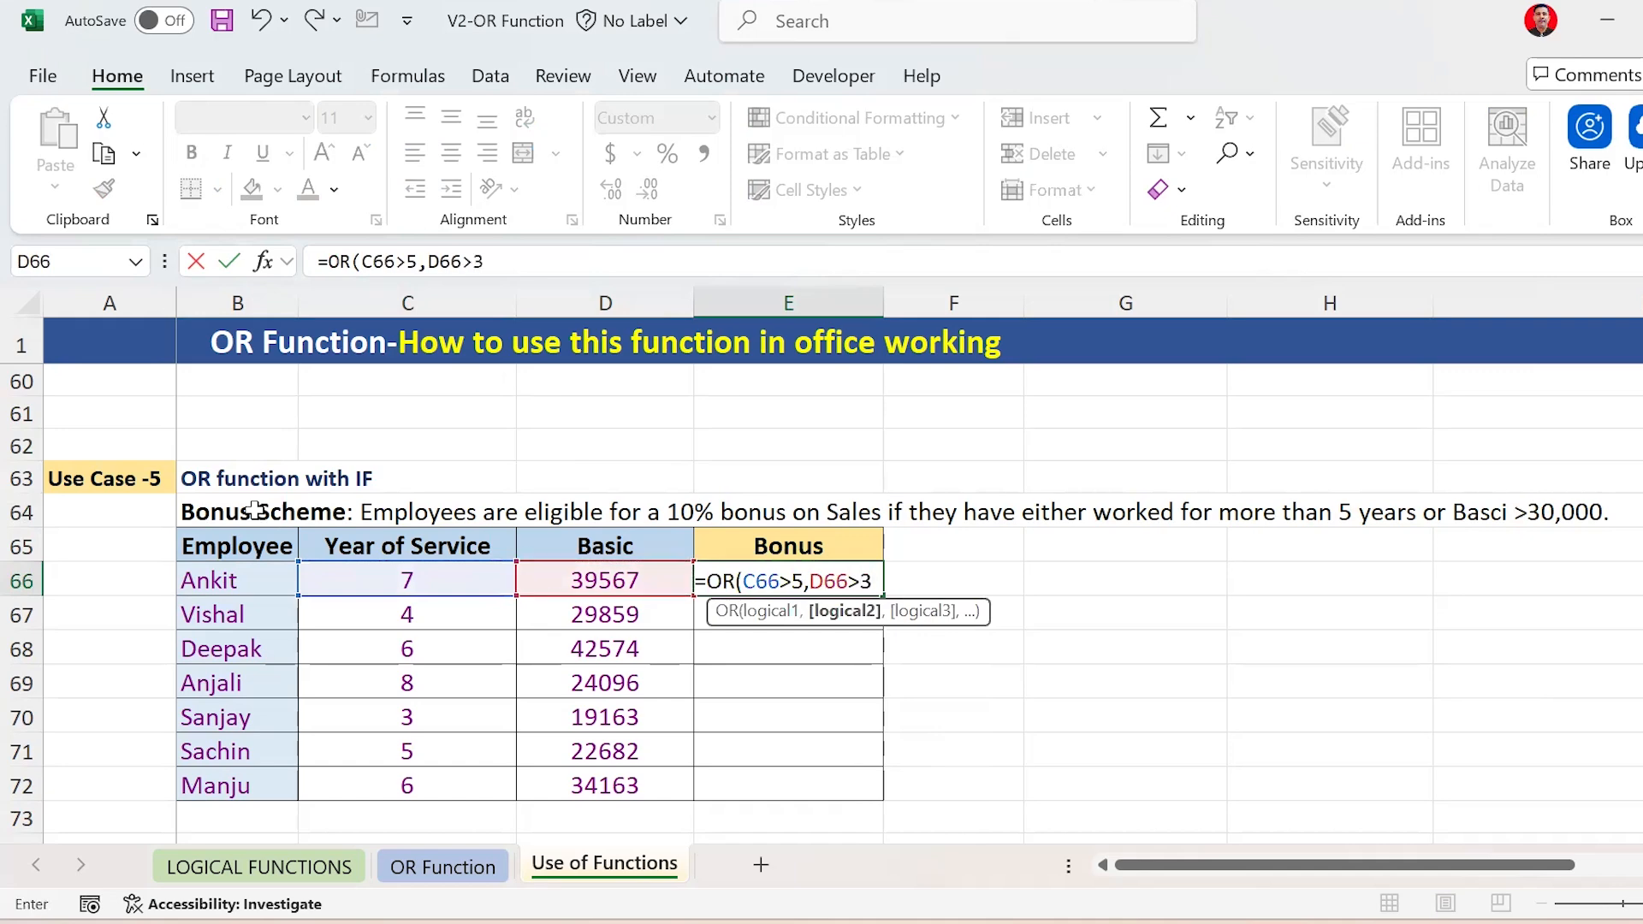
{"action": "type", "text": "0000"}
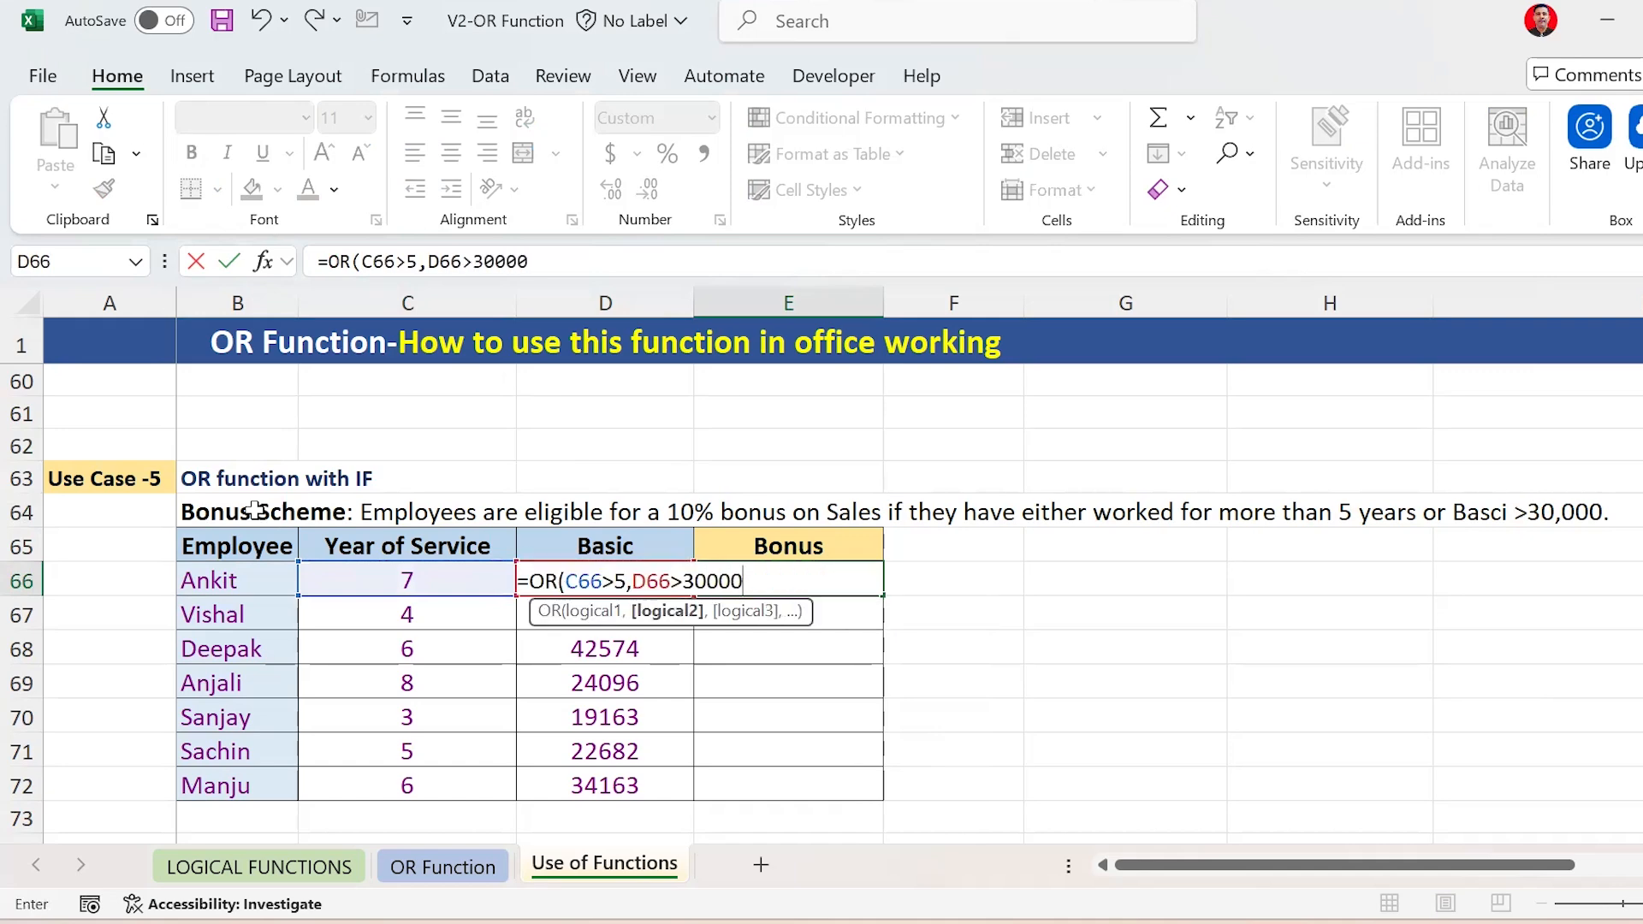
{"action": "type", "text": ")"}
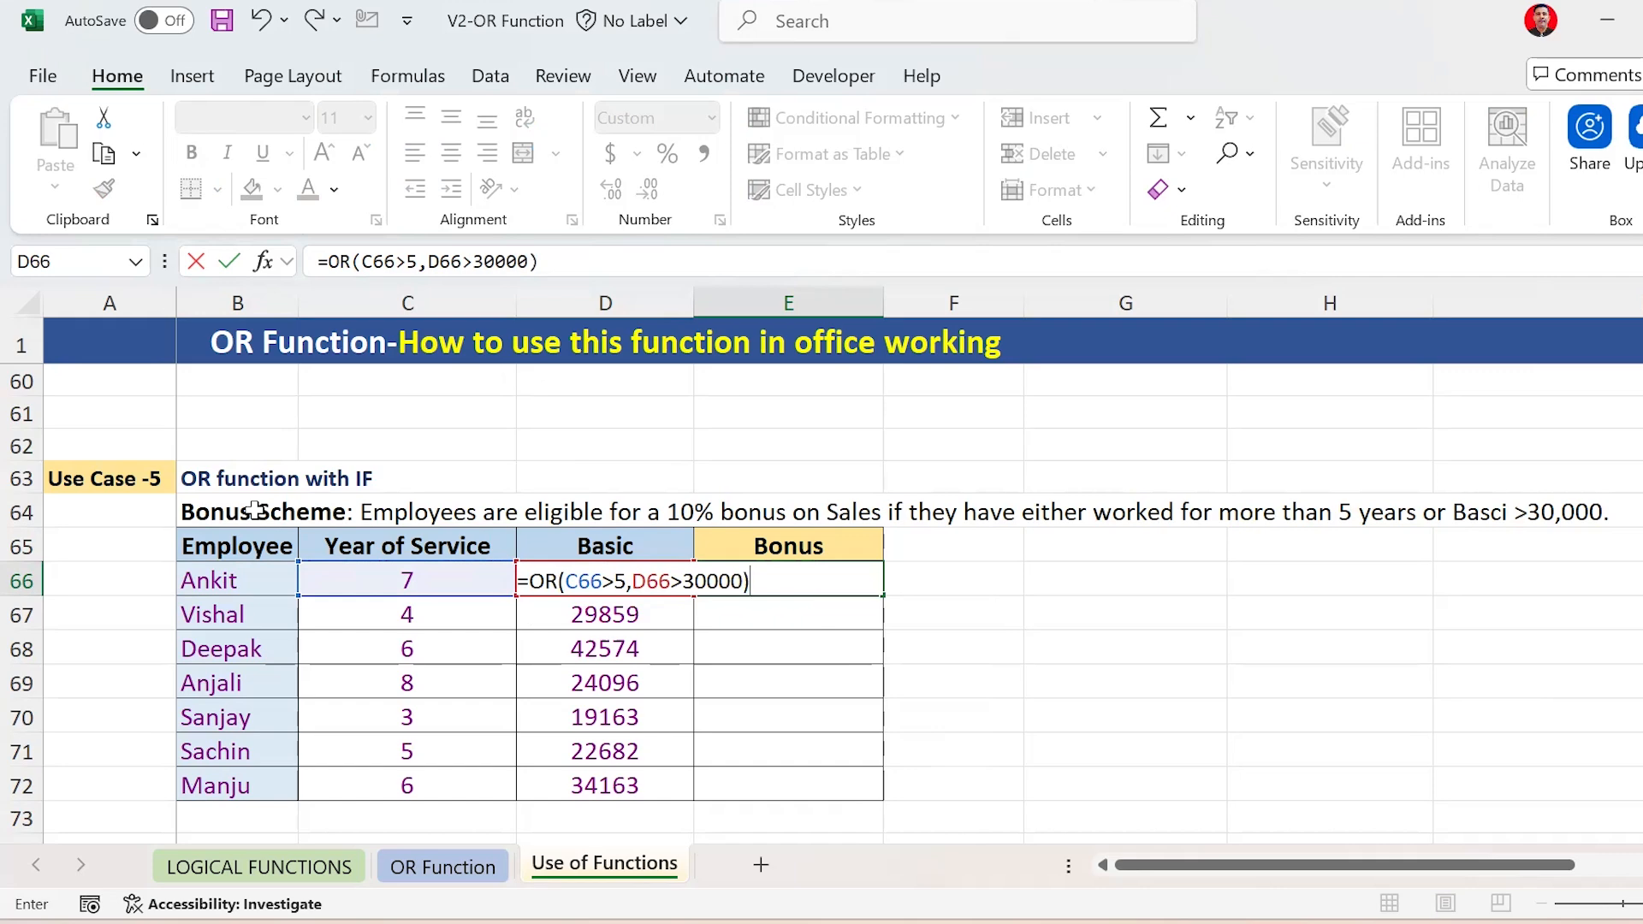
Extend the E66 formula with D66*10% as the value if true and 0 as the value if false
{"action": "type", "text": ","}
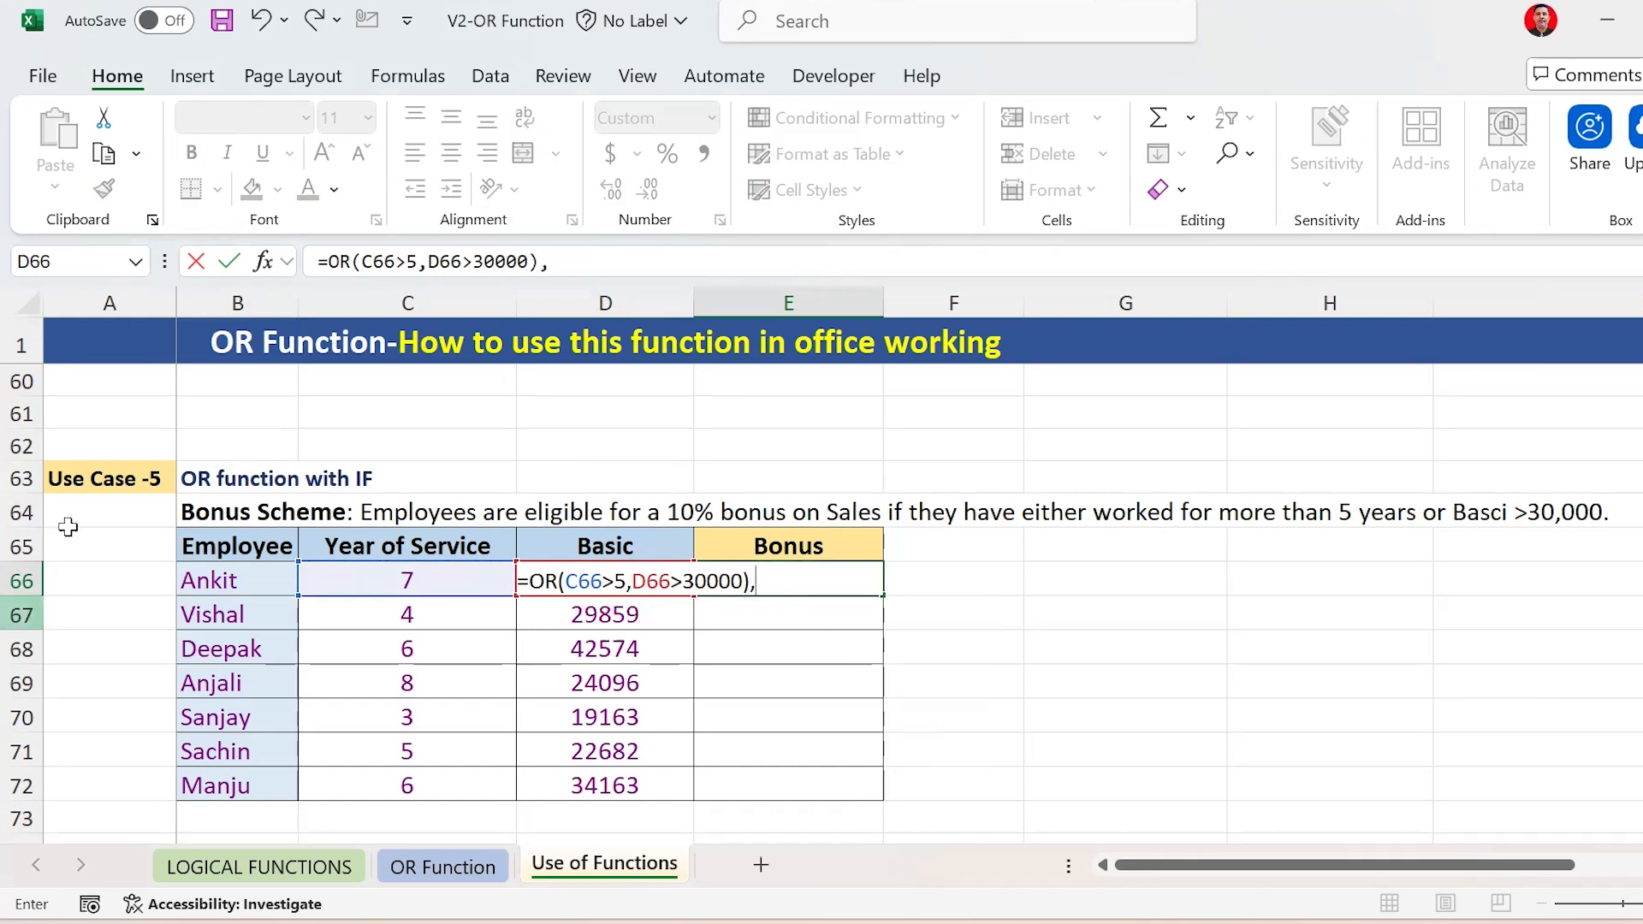
{"action": "left_click", "coordinate": [607, 615]}
{"action": "key", "text": "Up"}
{"action": "key", "text": "Left"}
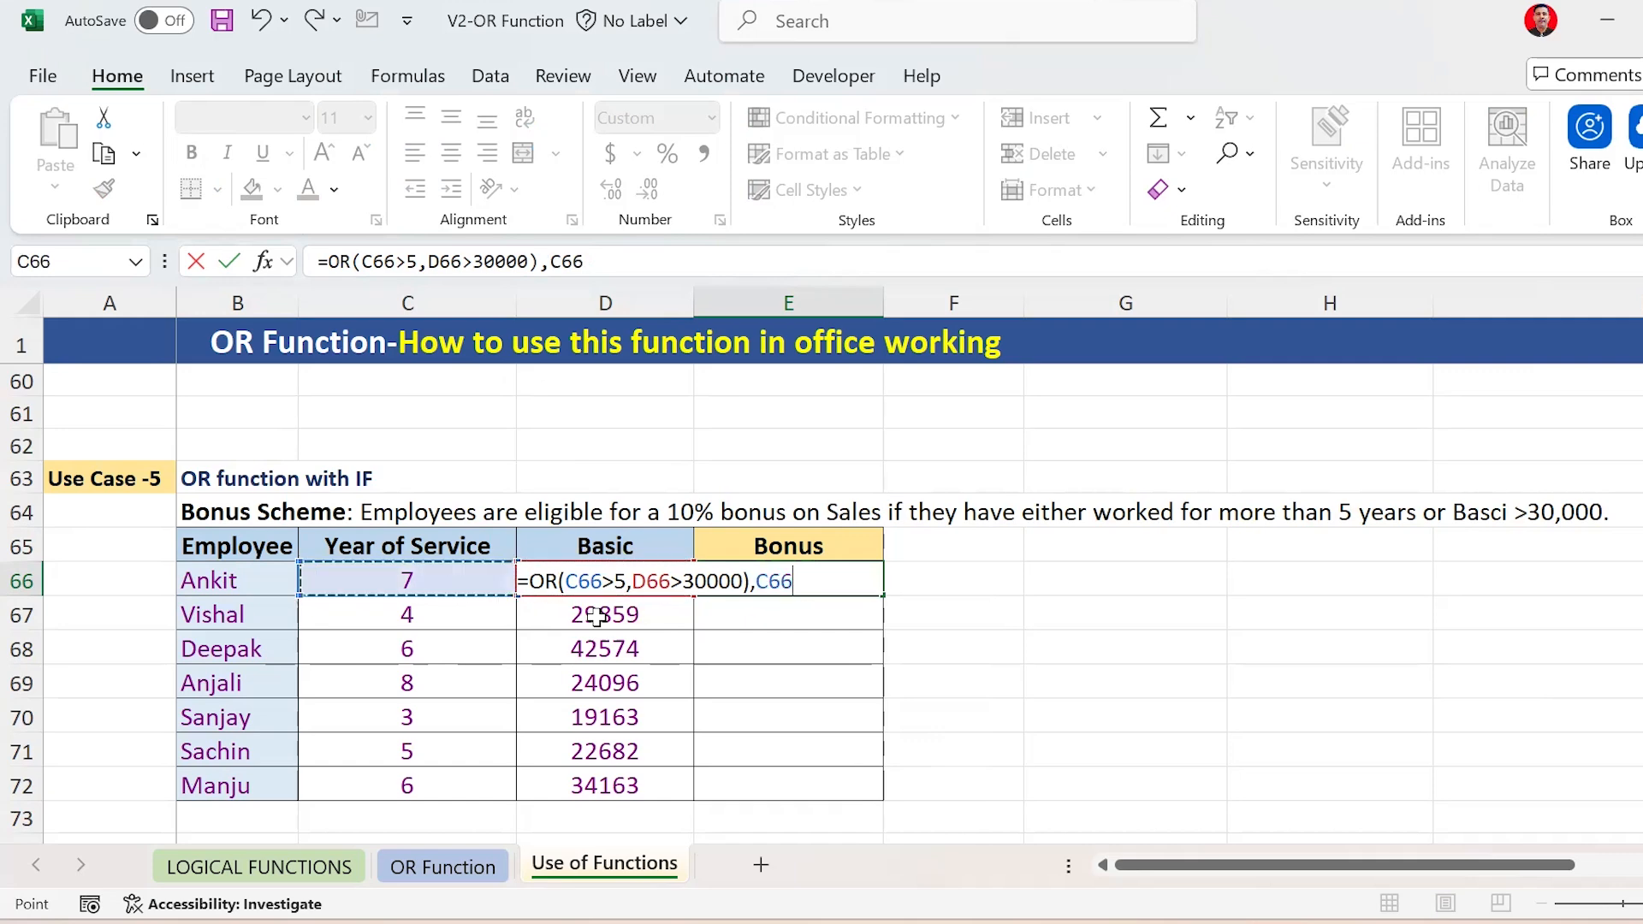
{"action": "key", "text": "Right"}
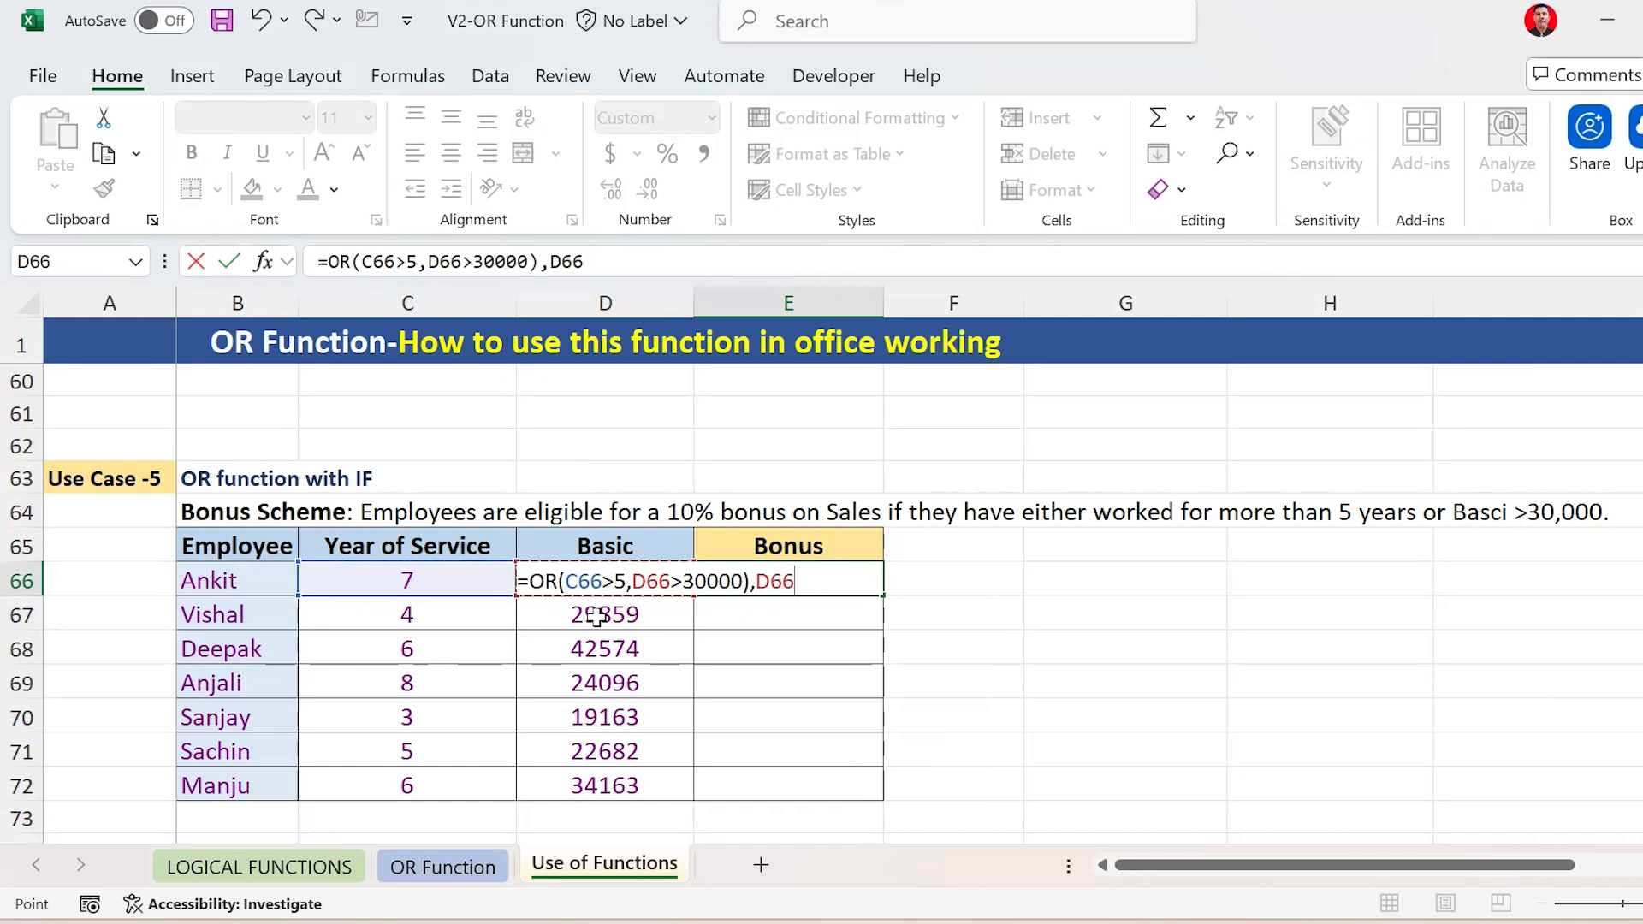
{"action": "type", "text": "*10%"}
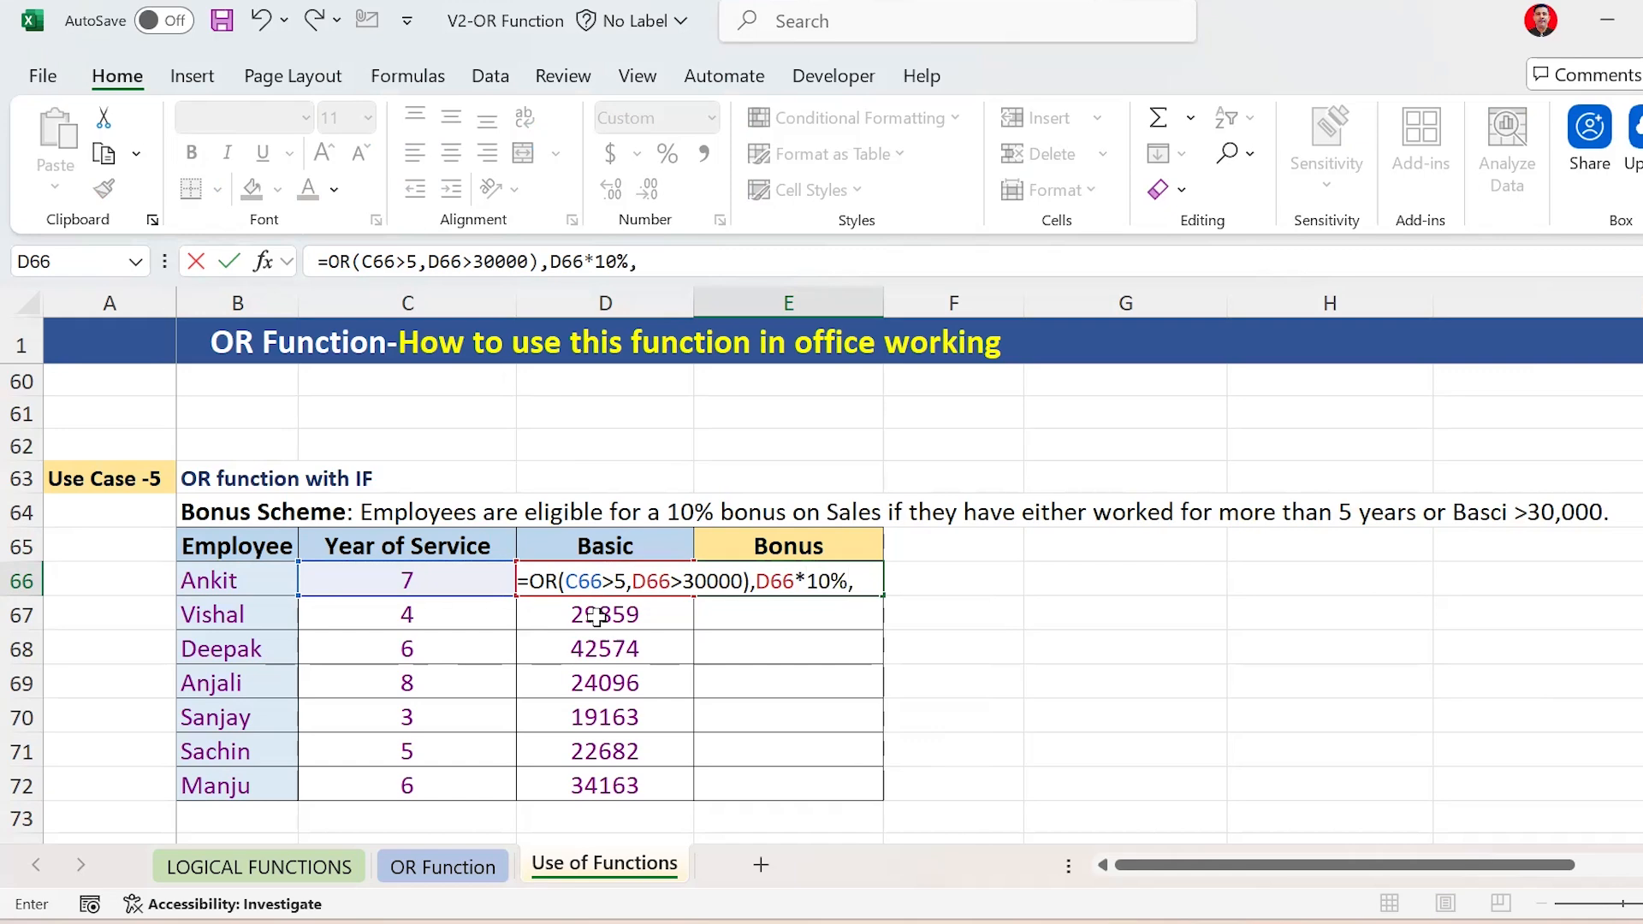
{"action": "type", "text": ",0)"}
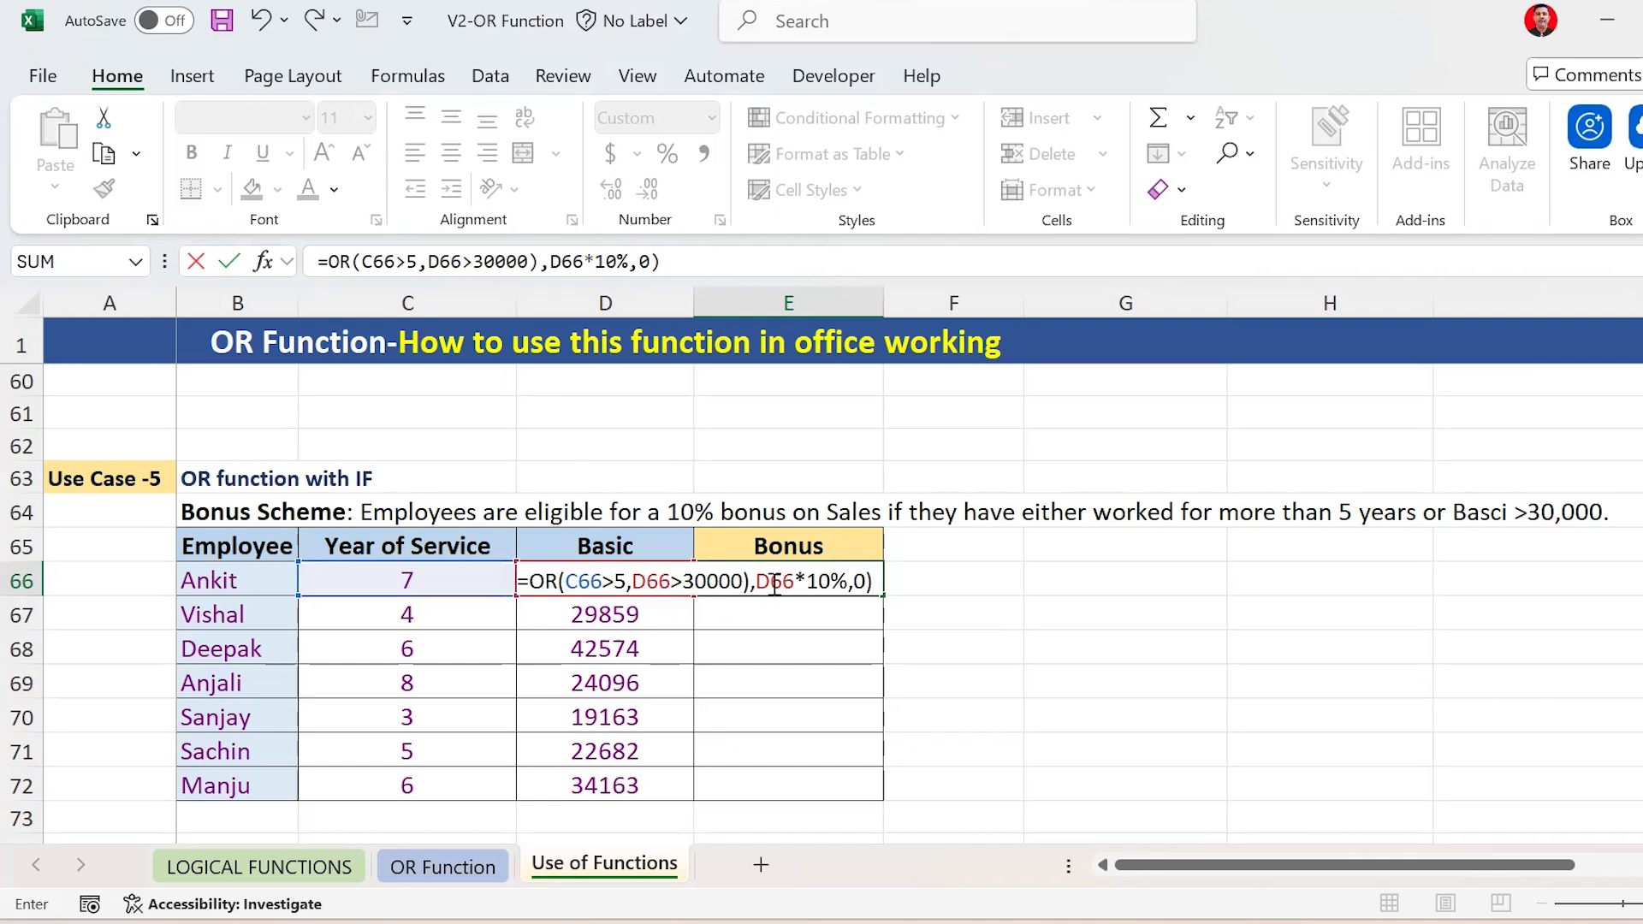
Wrap the E66 formula in an IF function so it reads =IF(OR(C66>5,D66>30000),D66*10%,0), and commit it
{"action": "left_click", "coordinate": [519, 580]}
{"action": "type", "text": "IF("}
{"action": "key", "text": "Return"}
{"action": "key", "text": "Up"}
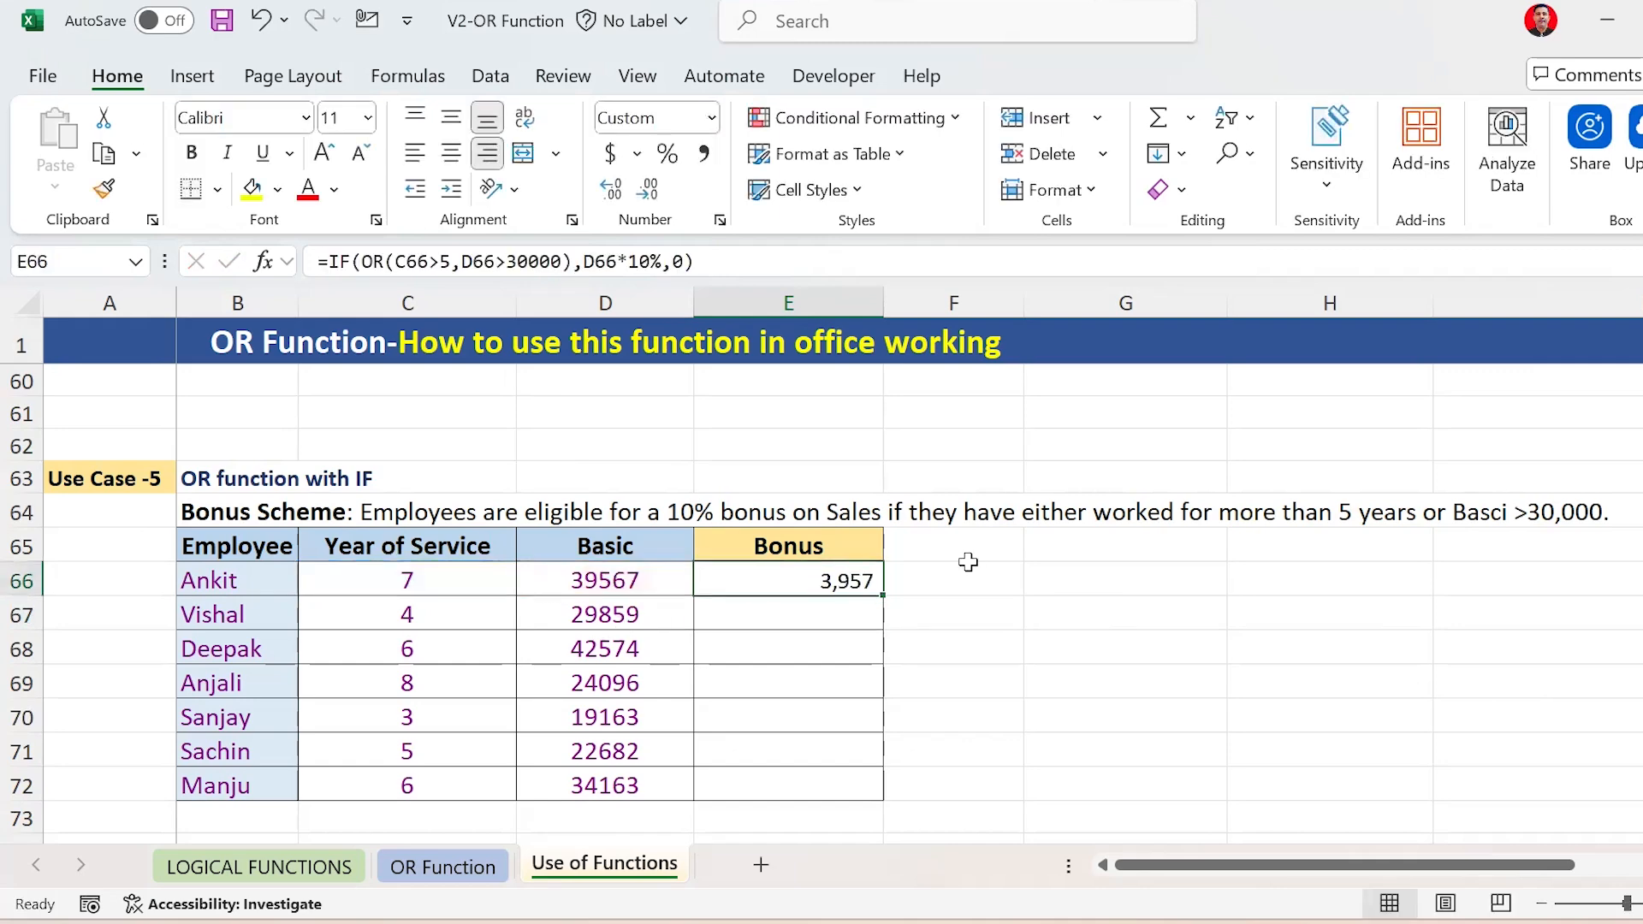
Copy the first employee's bonus formula from E66 into the remaining Bonus cells below it
{"action": "key", "text": "Left"}
{"action": "key", "text": "Left"}
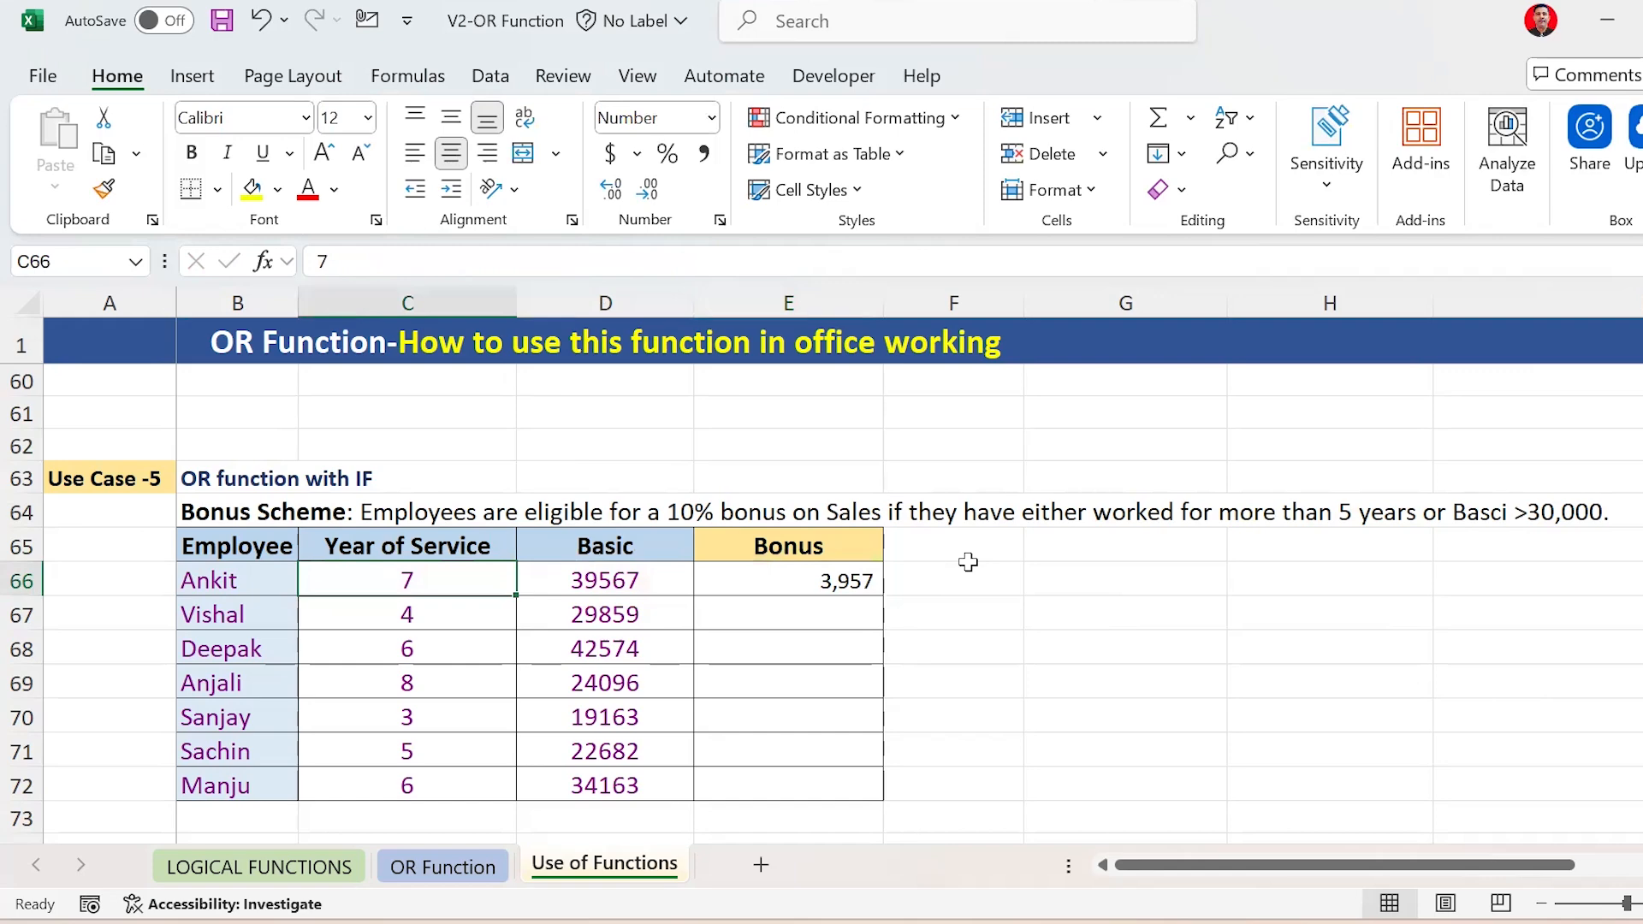
{"action": "key", "text": "shift+Right"}
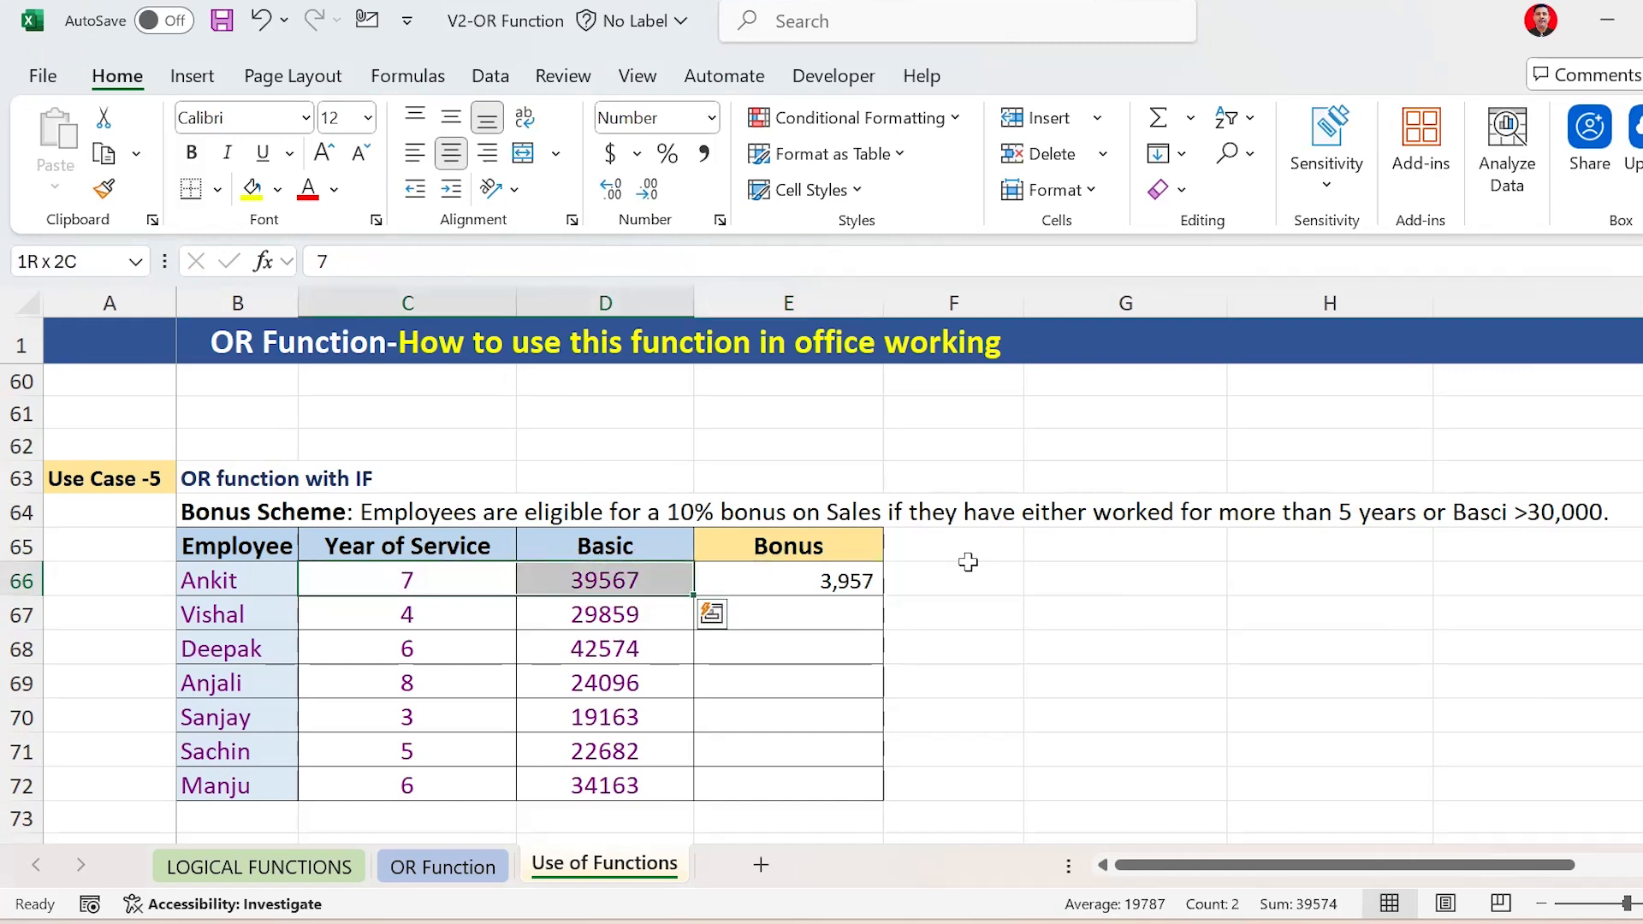
{"action": "key", "text": "Right"}
{"action": "key", "text": "Right"}
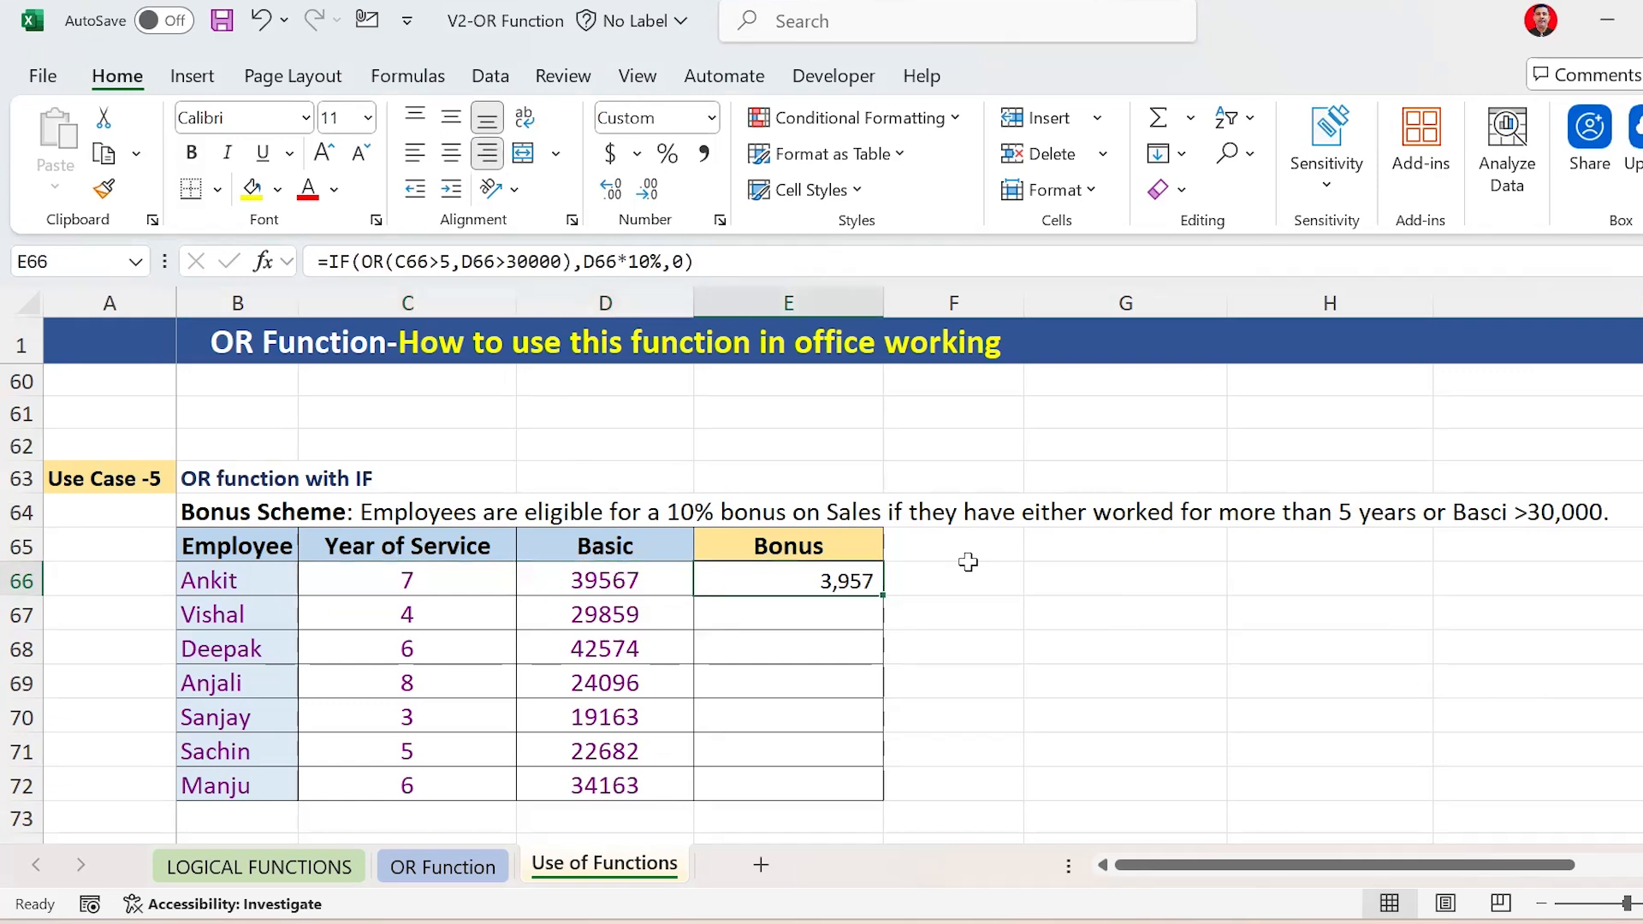
{"action": "key", "text": "ctrl+c"}
{"action": "key", "text": "Down"}
{"action": "key", "text": "shift+Down"}
{"action": "key", "text": "shift+Down"}
{"action": "key", "text": "shift+Down"}
{"action": "key", "text": "shift+Down"}
{"action": "key", "text": "shift+Down"}
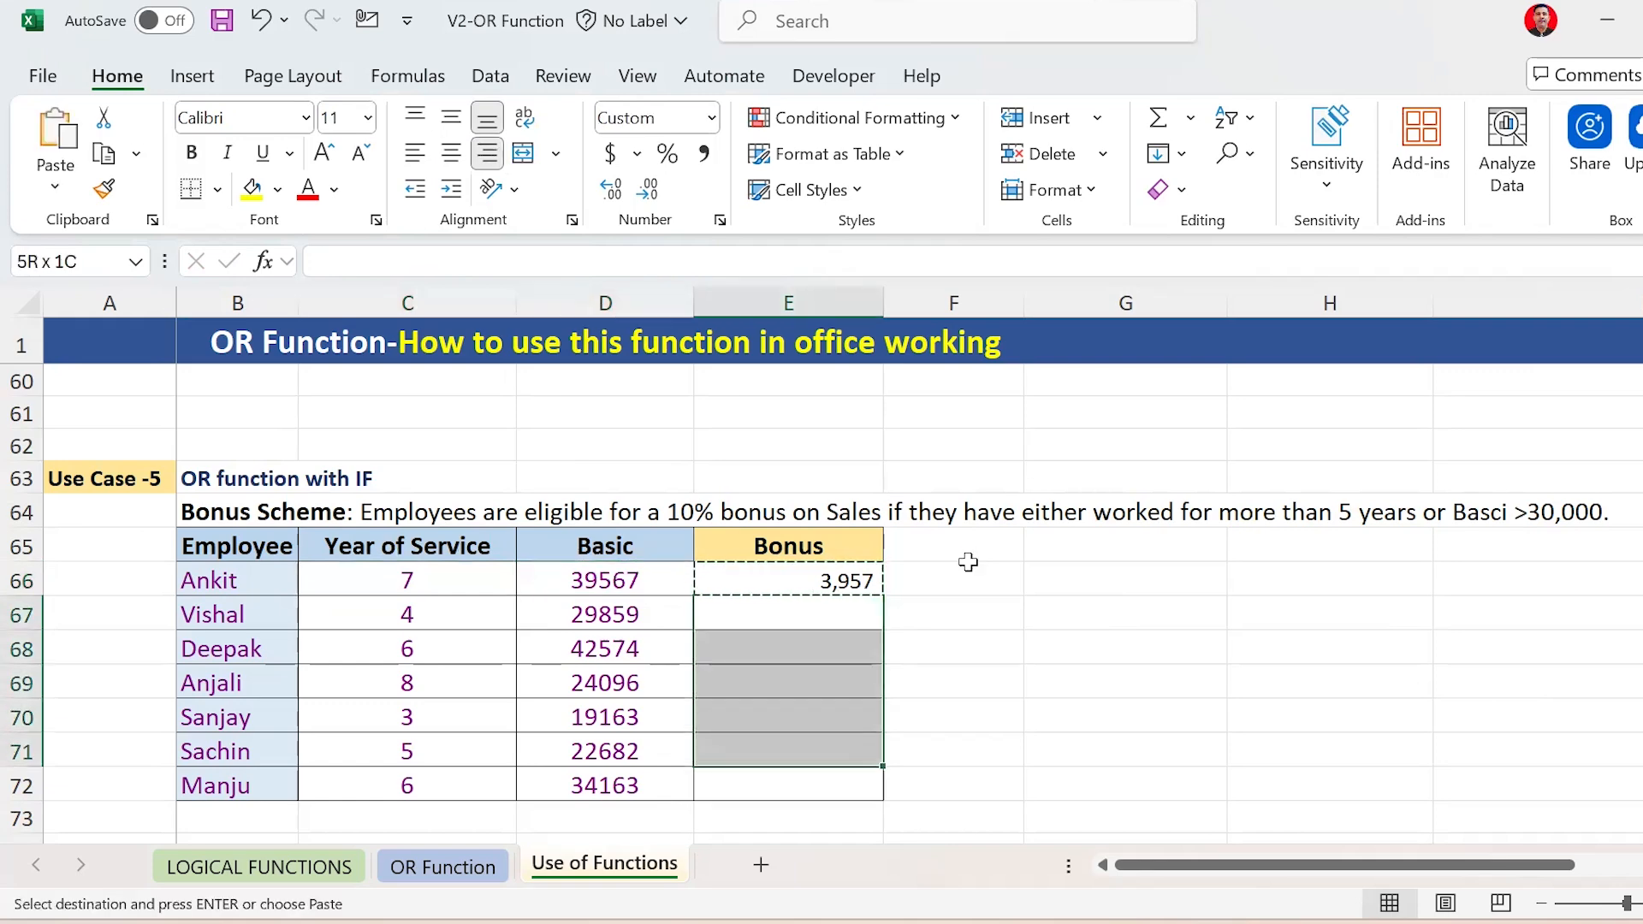
{"action": "key", "text": "Return"}
Review the copied bonus formulas and their results cell by cell in the Bonus column
{"action": "key", "text": "Down"}
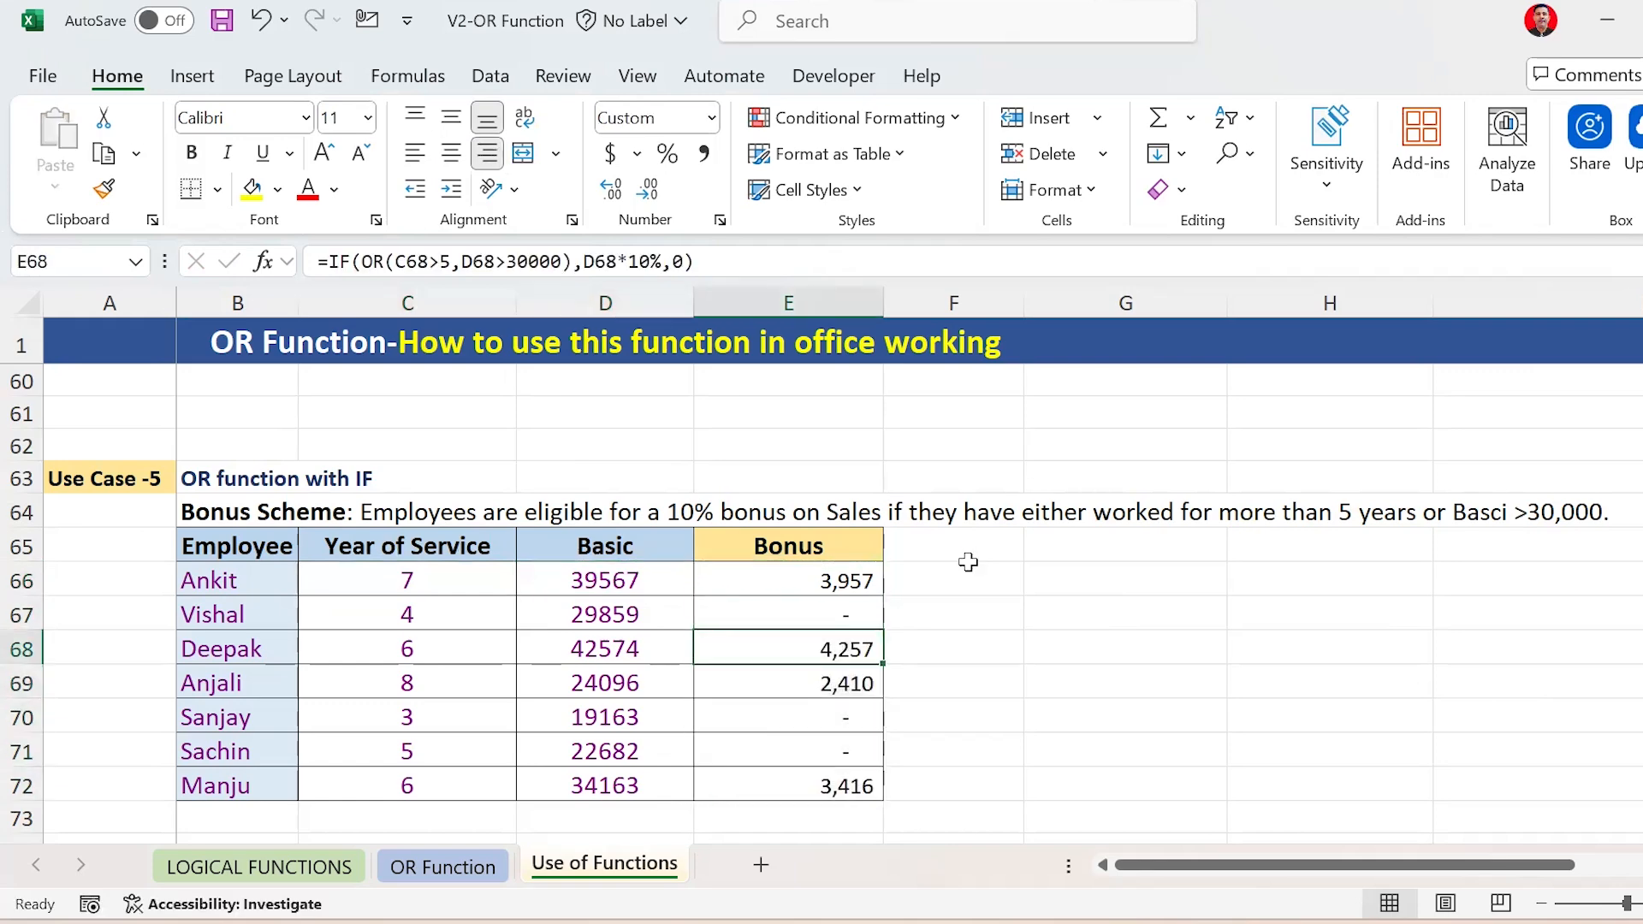
{"action": "key", "text": "Down"}
{"action": "key", "text": "Down"}
{"action": "key", "text": "Down"}
{"action": "key", "text": "Down"}
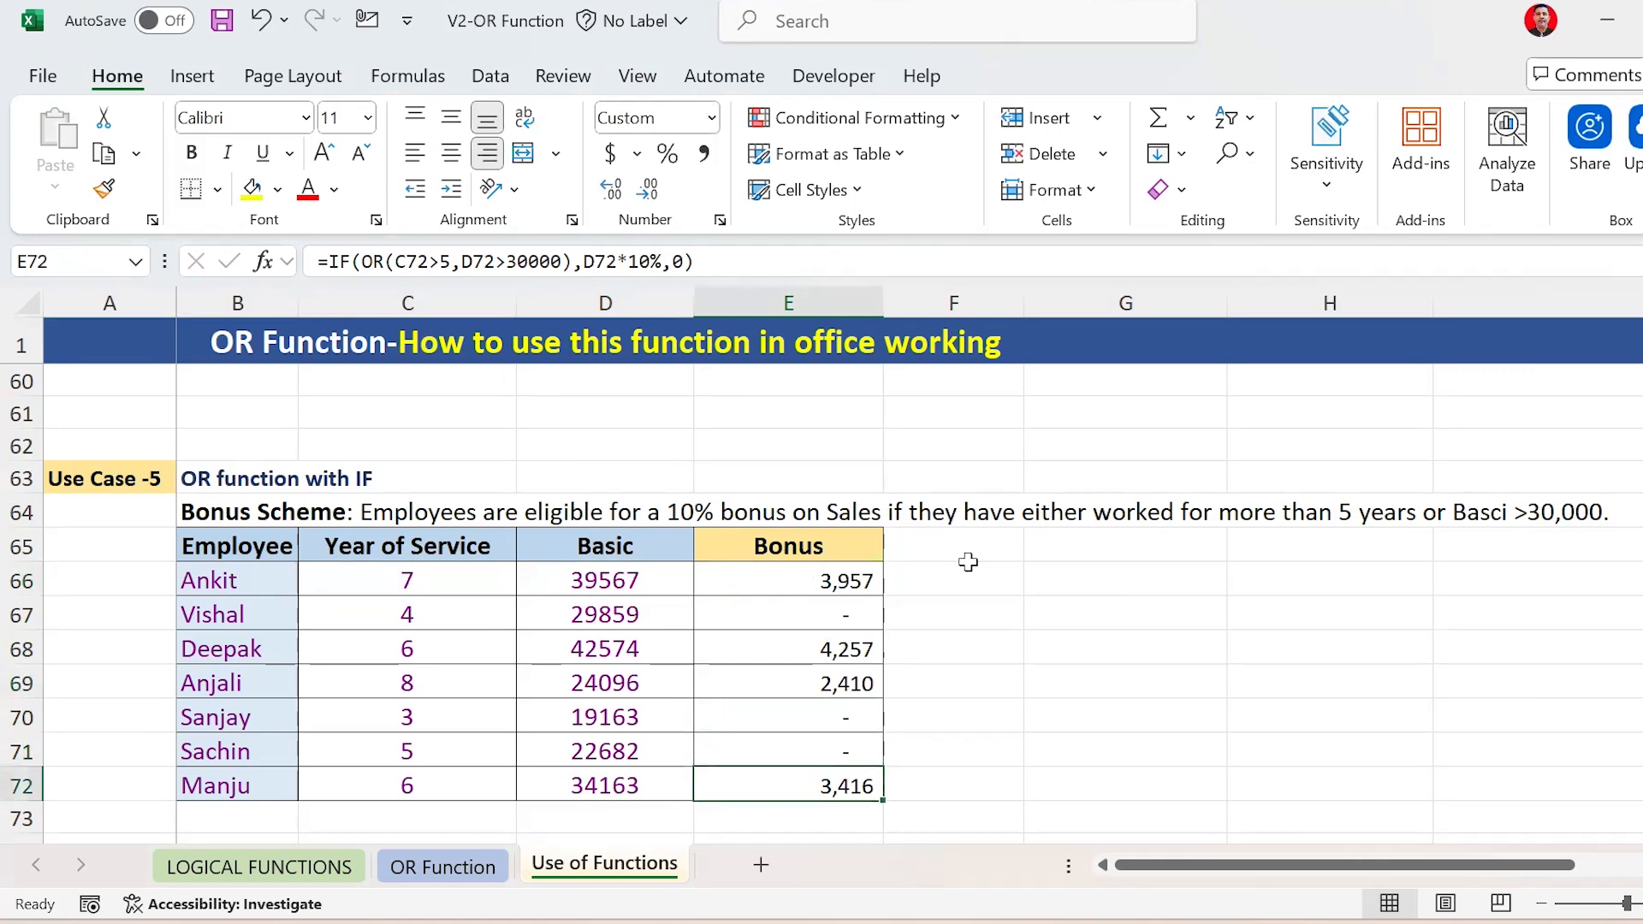
{"action": "key", "text": "Up"}
{"action": "key", "text": "Up"}
{"action": "key", "text": "Up"}
{"action": "key", "text": "Up"}
{"action": "key", "text": "Up"}
{"action": "key", "text": "Up"}
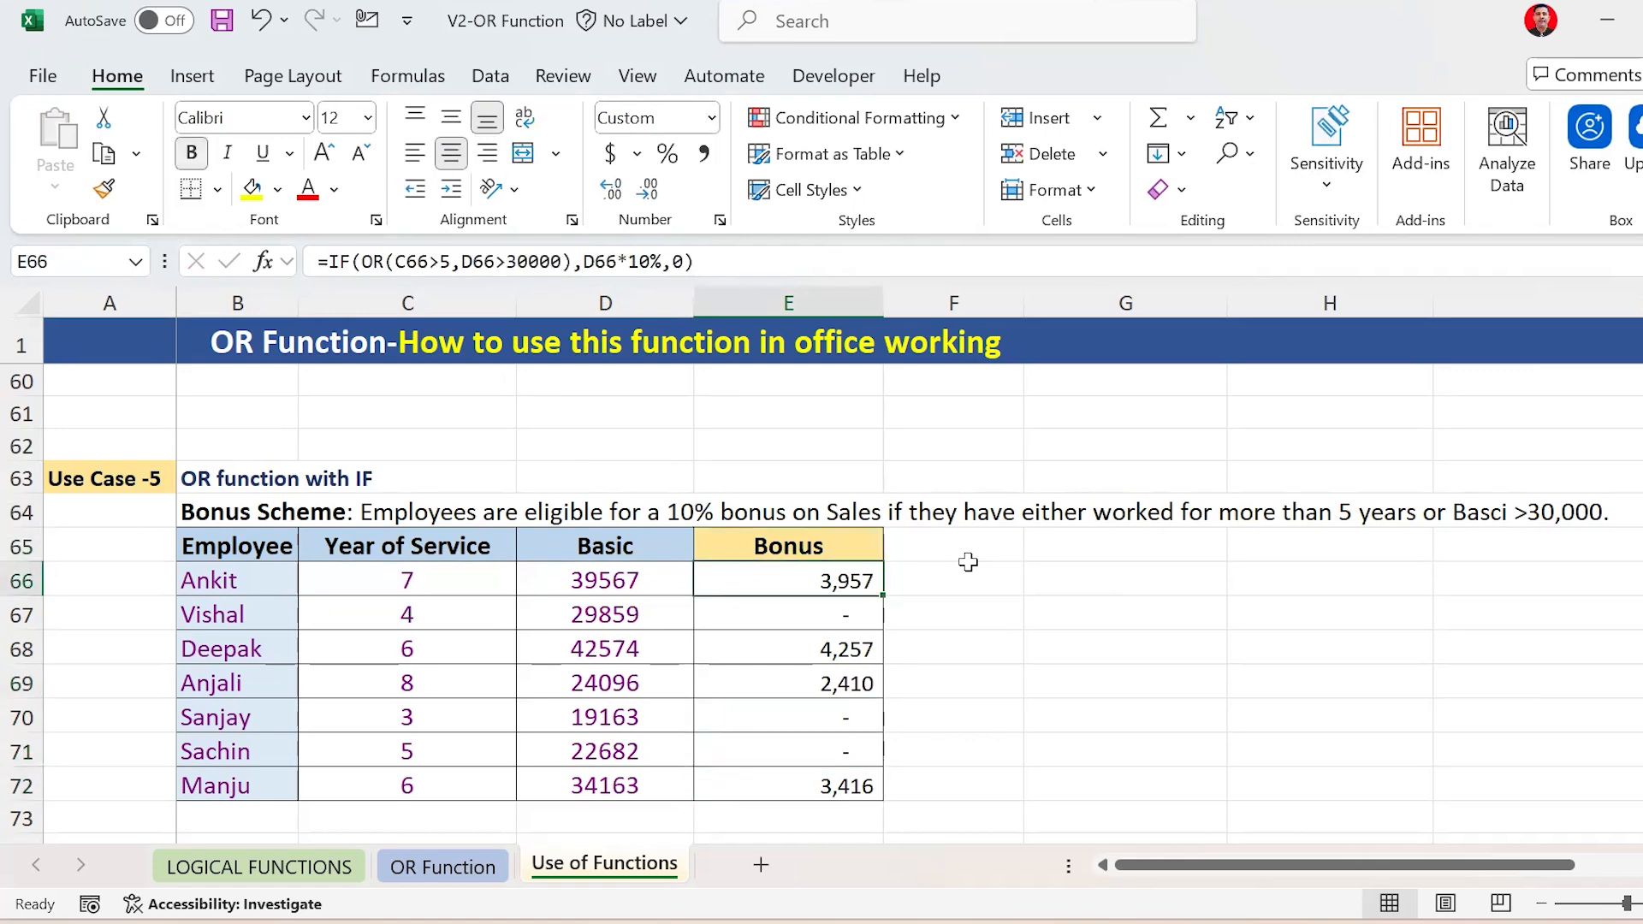
Clear all the bonus formulas from E66:E72 and return to E66
{"action": "key", "text": "ctrl+shift+Down"}
{"action": "key", "text": "Down"}
{"action": "key", "text": "Up"}
{"action": "key", "text": "ctrl+shift+Down"}
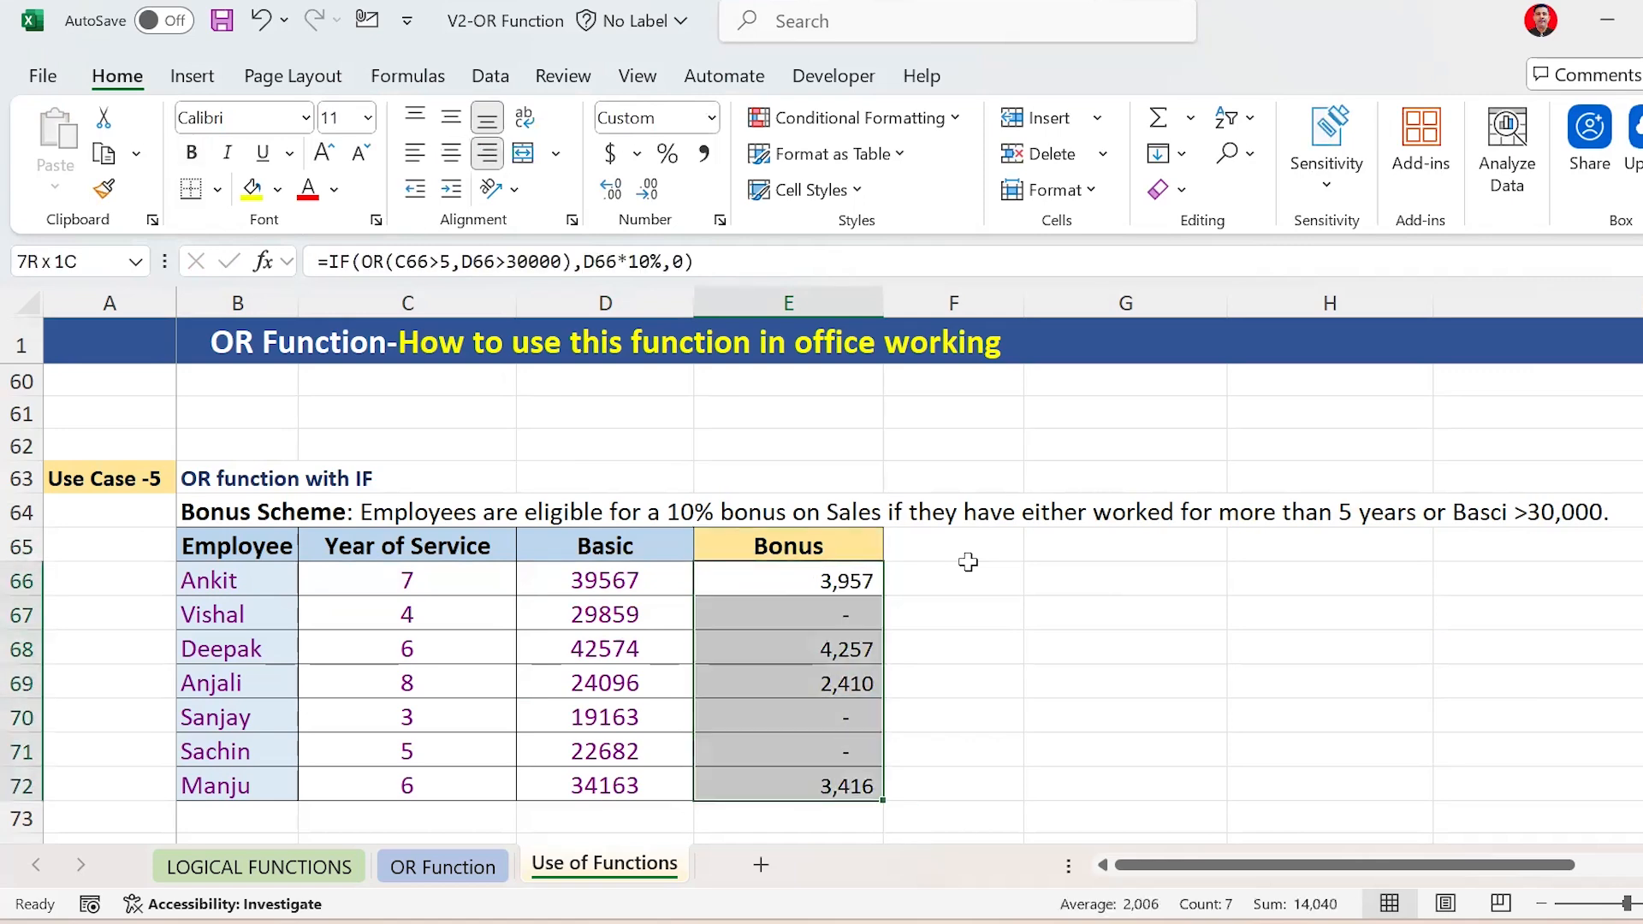
{"action": "key", "text": "Delete"}
{"action": "key", "text": "Down"}
{"action": "key", "text": "Up"}
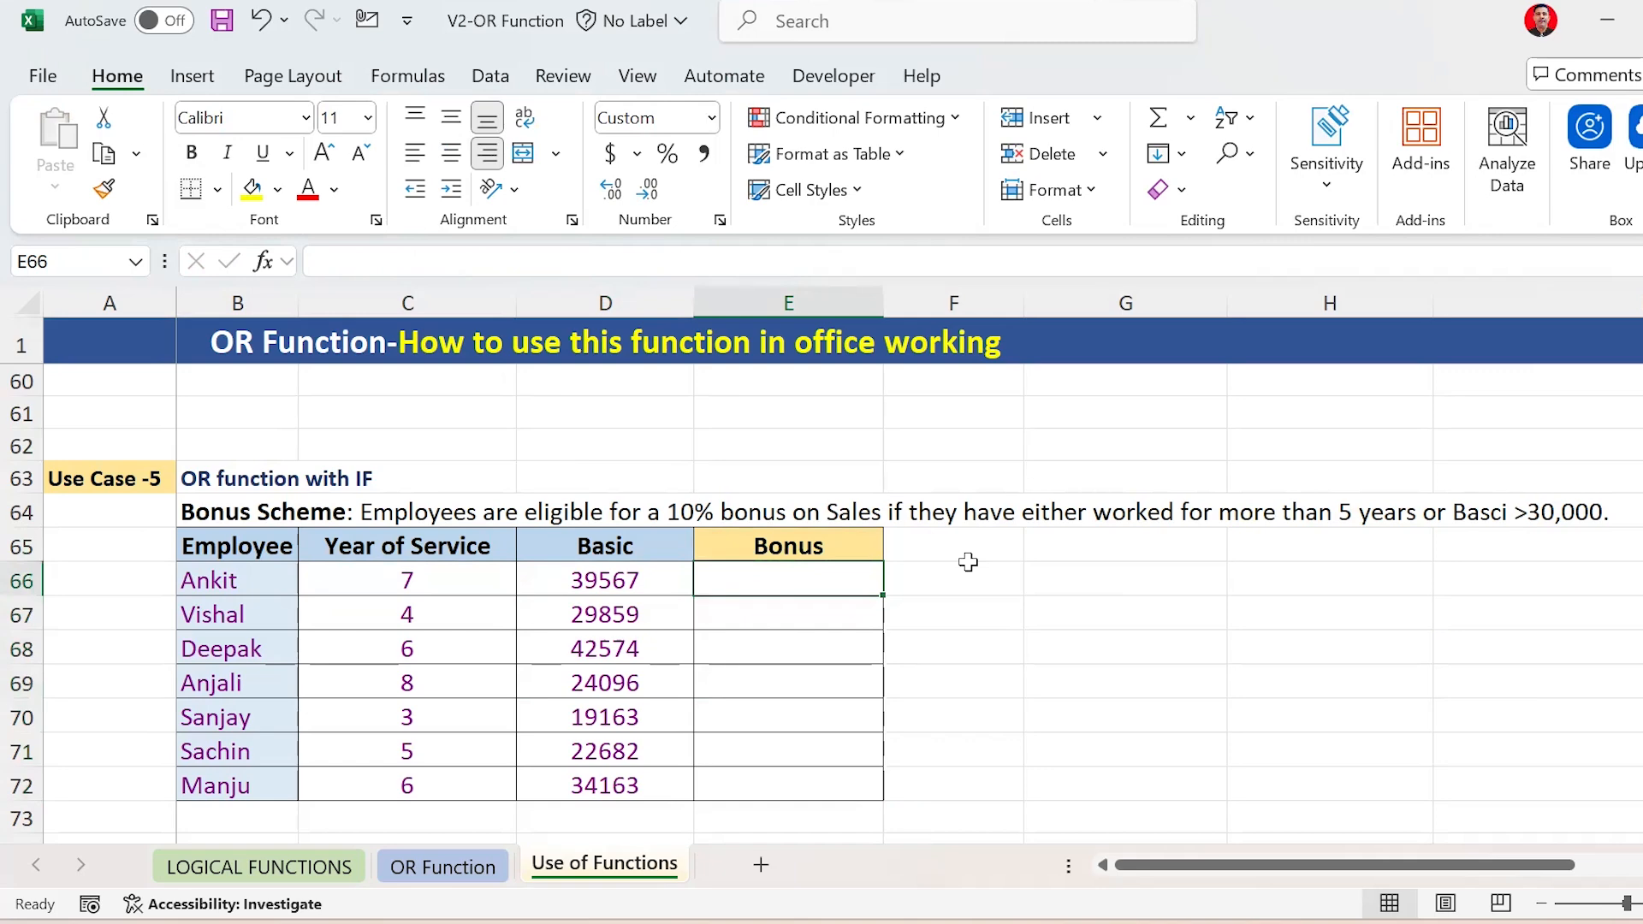
Start an IF formula in E66 whose logical test is OR(C66>5,D66>30000)
{"action": "type", "text": "=IF("}
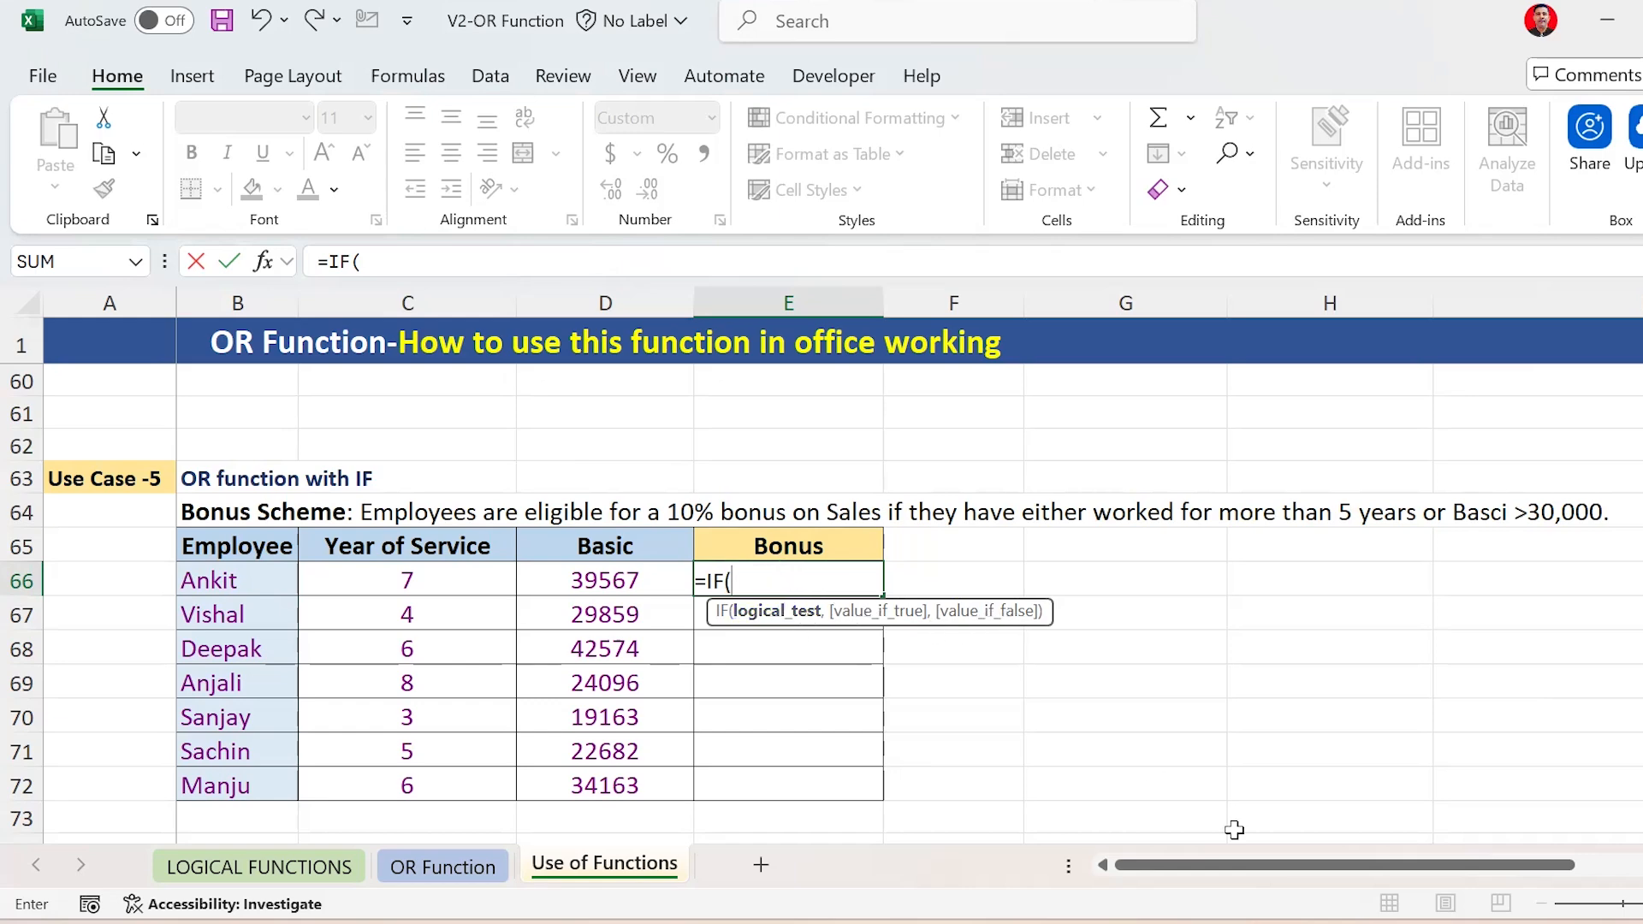
{"action": "type", "text": "OR"}
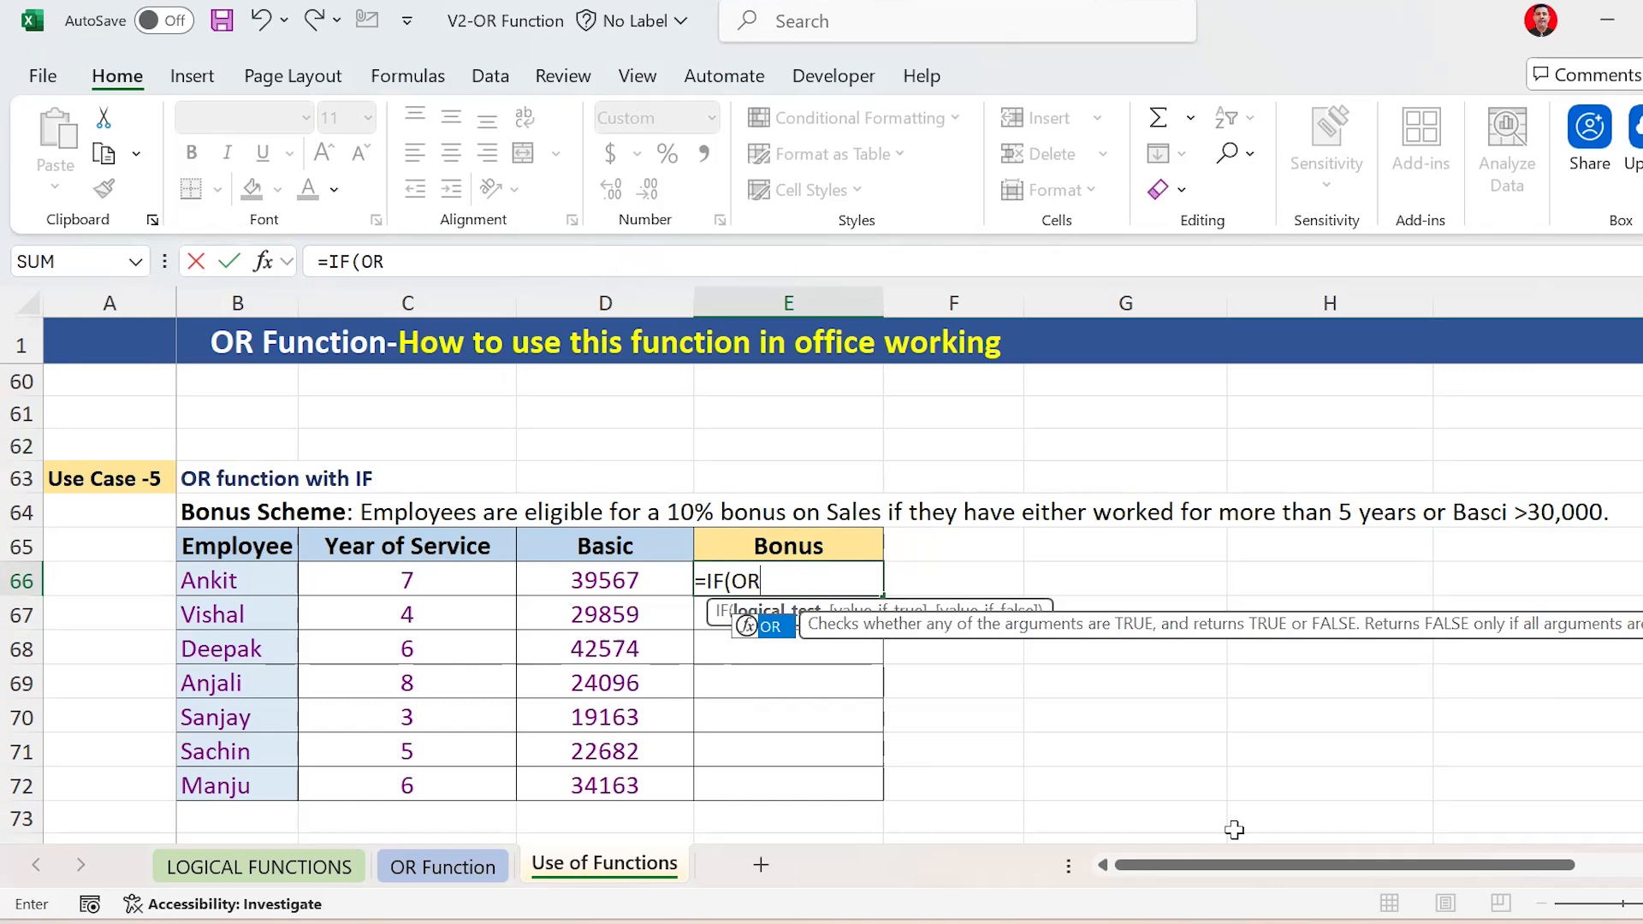
{"action": "type", "text": "("}
{"action": "key", "text": "Left"}
{"action": "key", "text": "Left"}
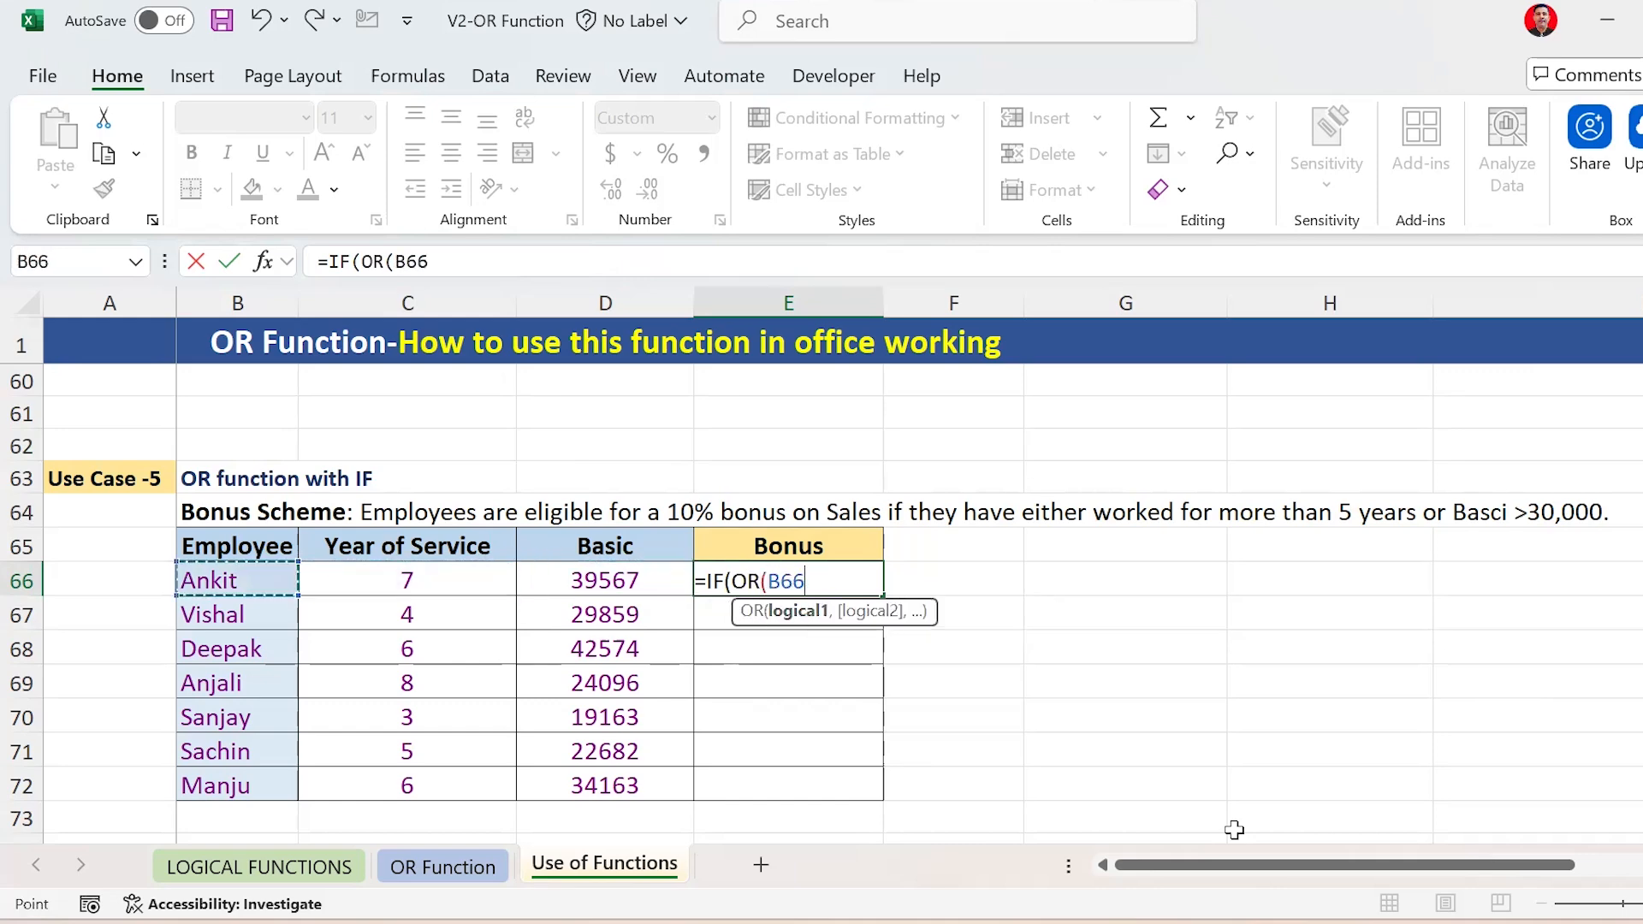
{"action": "key", "text": "Right"}
{"action": "type", "text": ">"}
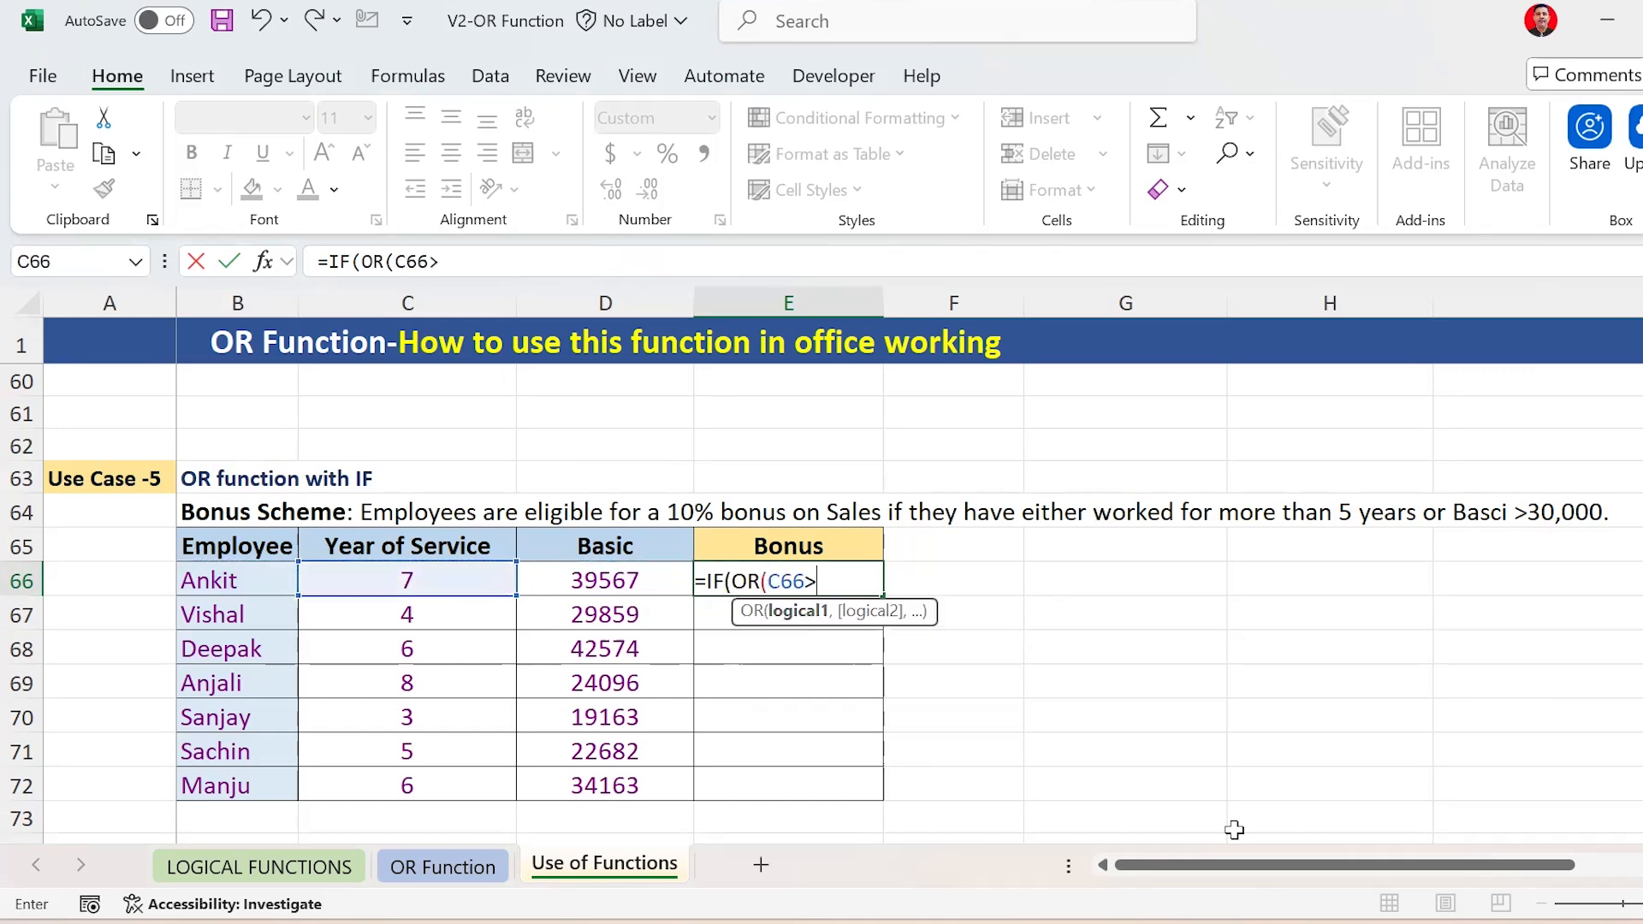
{"action": "type", "text": "5,"}
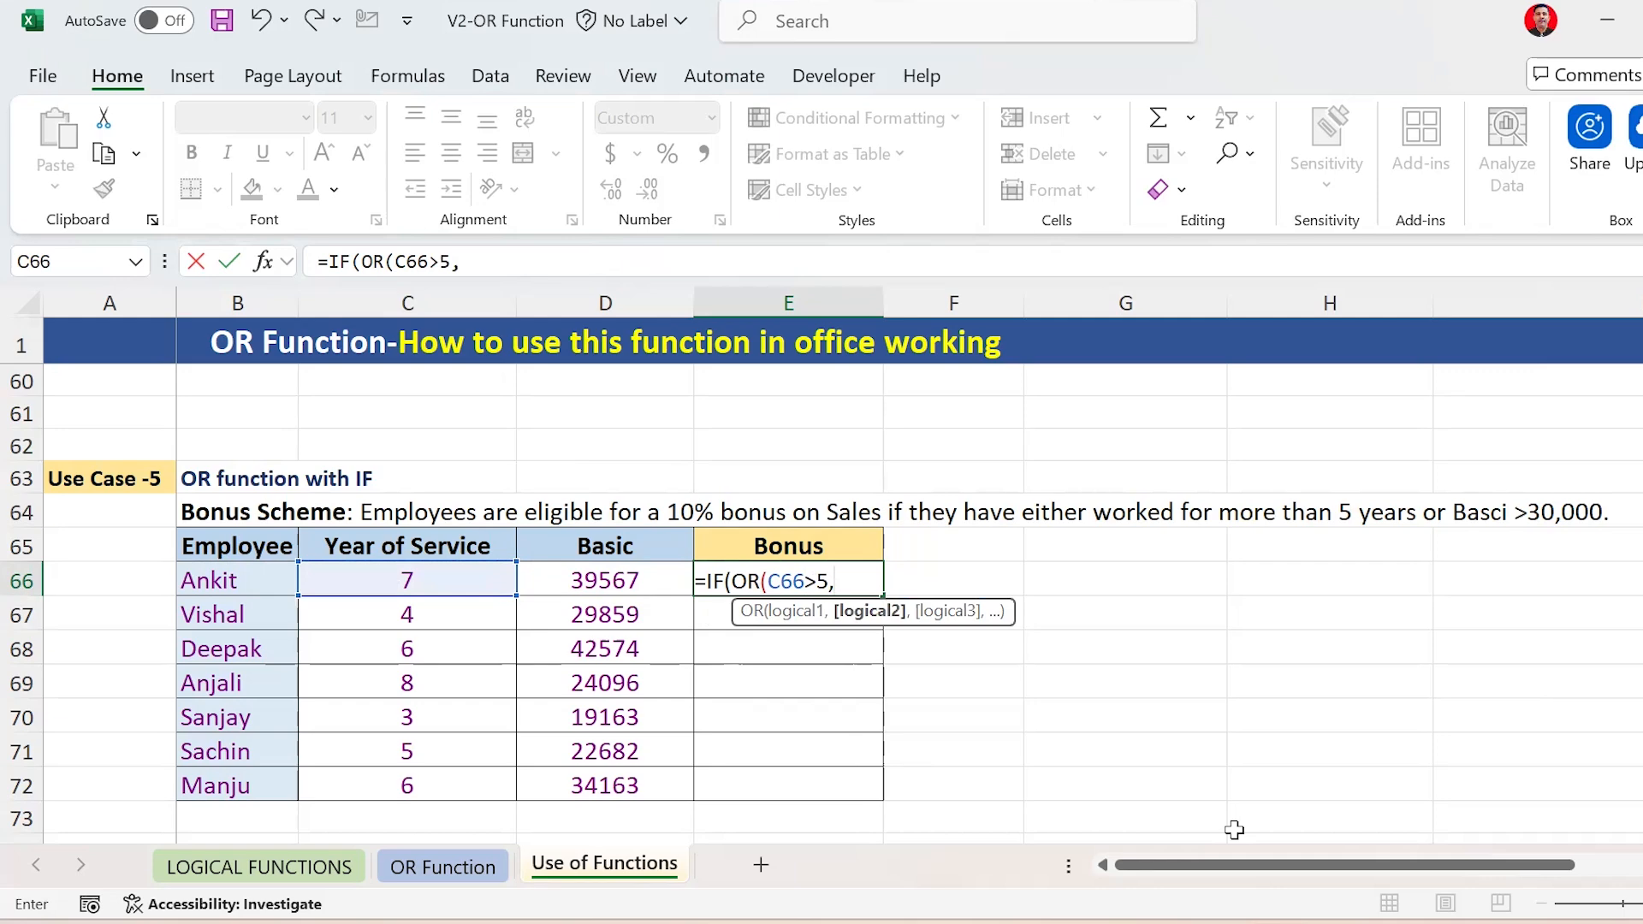
{"action": "key", "text": "Left"}
{"action": "type", "text": ">3"}
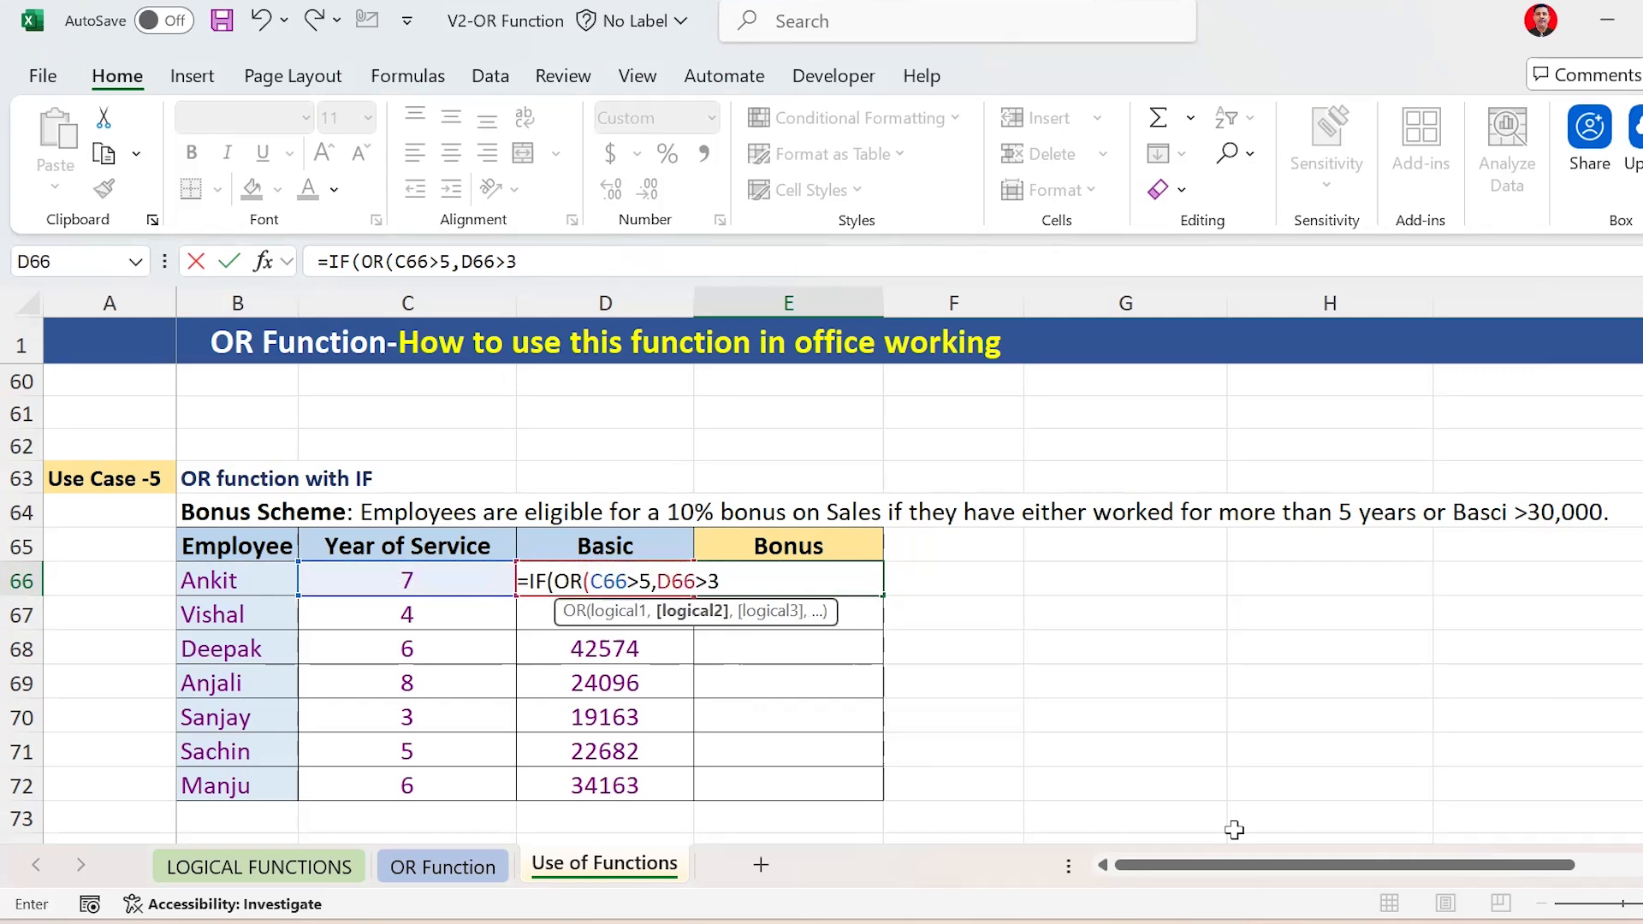
{"action": "type", "text": "0000)"}
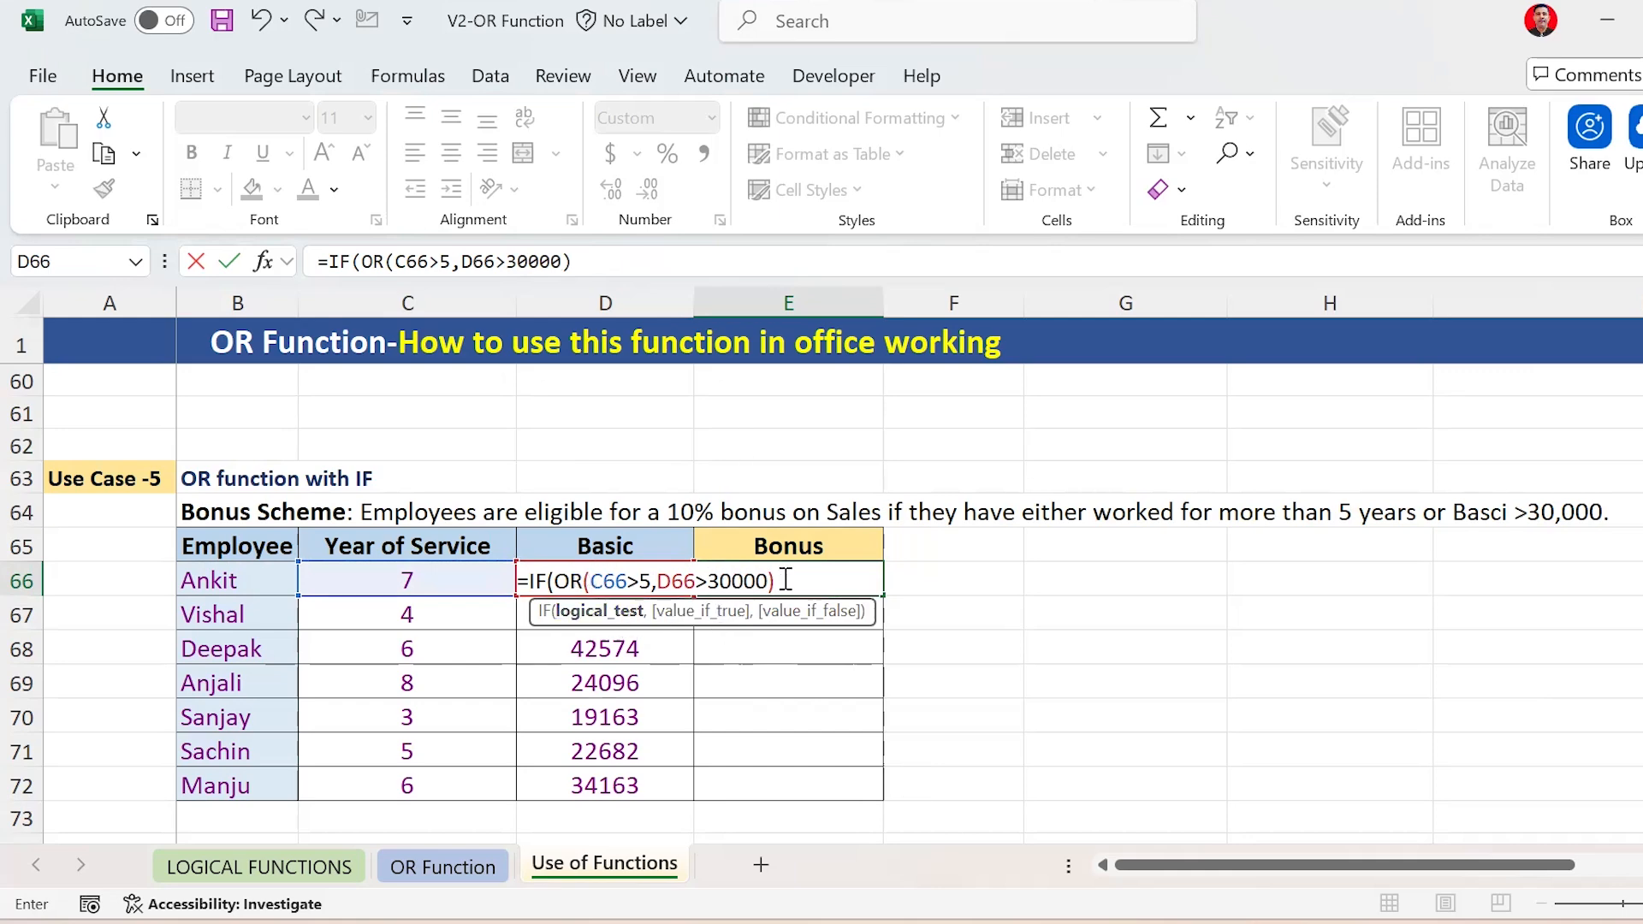
Complete the E66 IF formula with D66*10% if true and 0 if false, and commit it
{"action": "type", "text": ","}
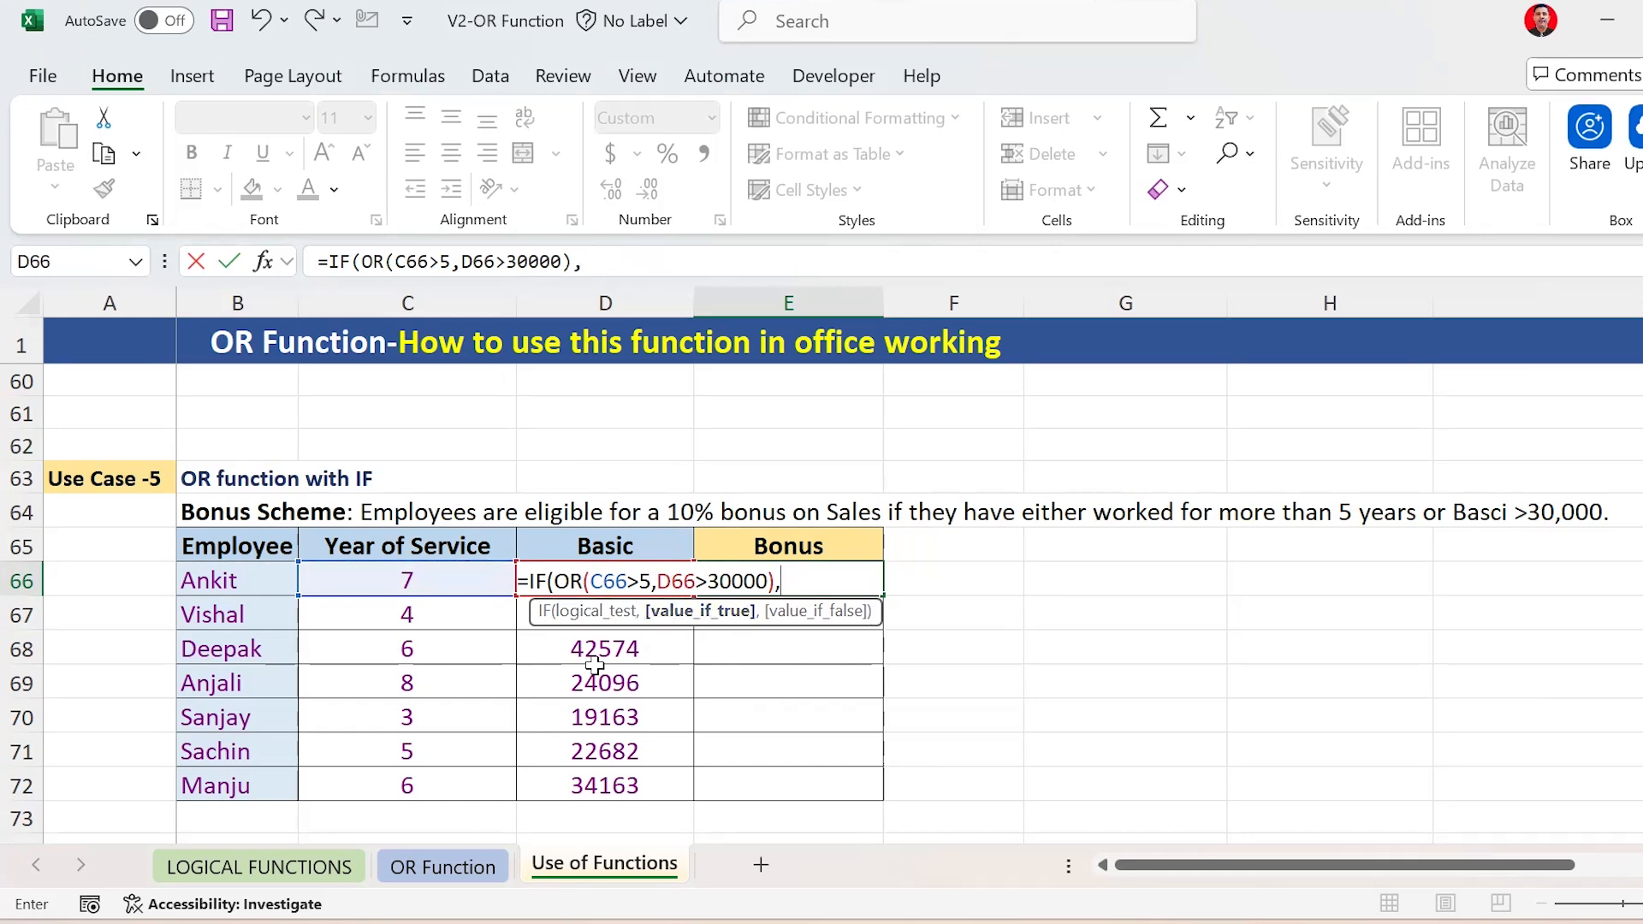
{"action": "key", "text": "Left"}
{"action": "type", "text": "*10"}
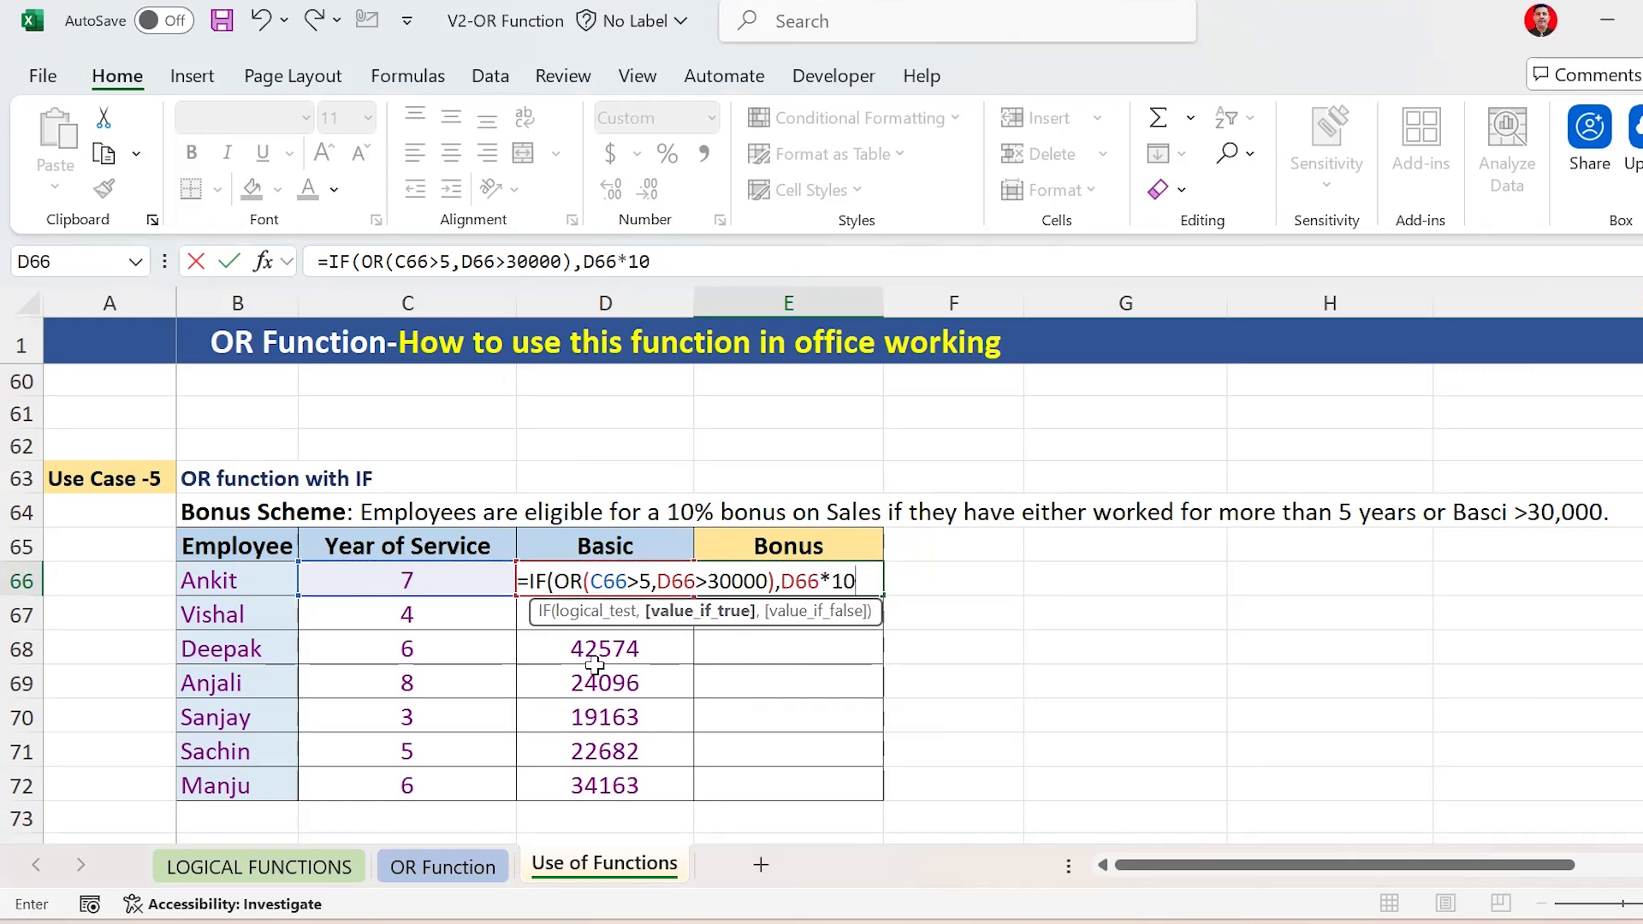
{"action": "type", "text": "%,"}
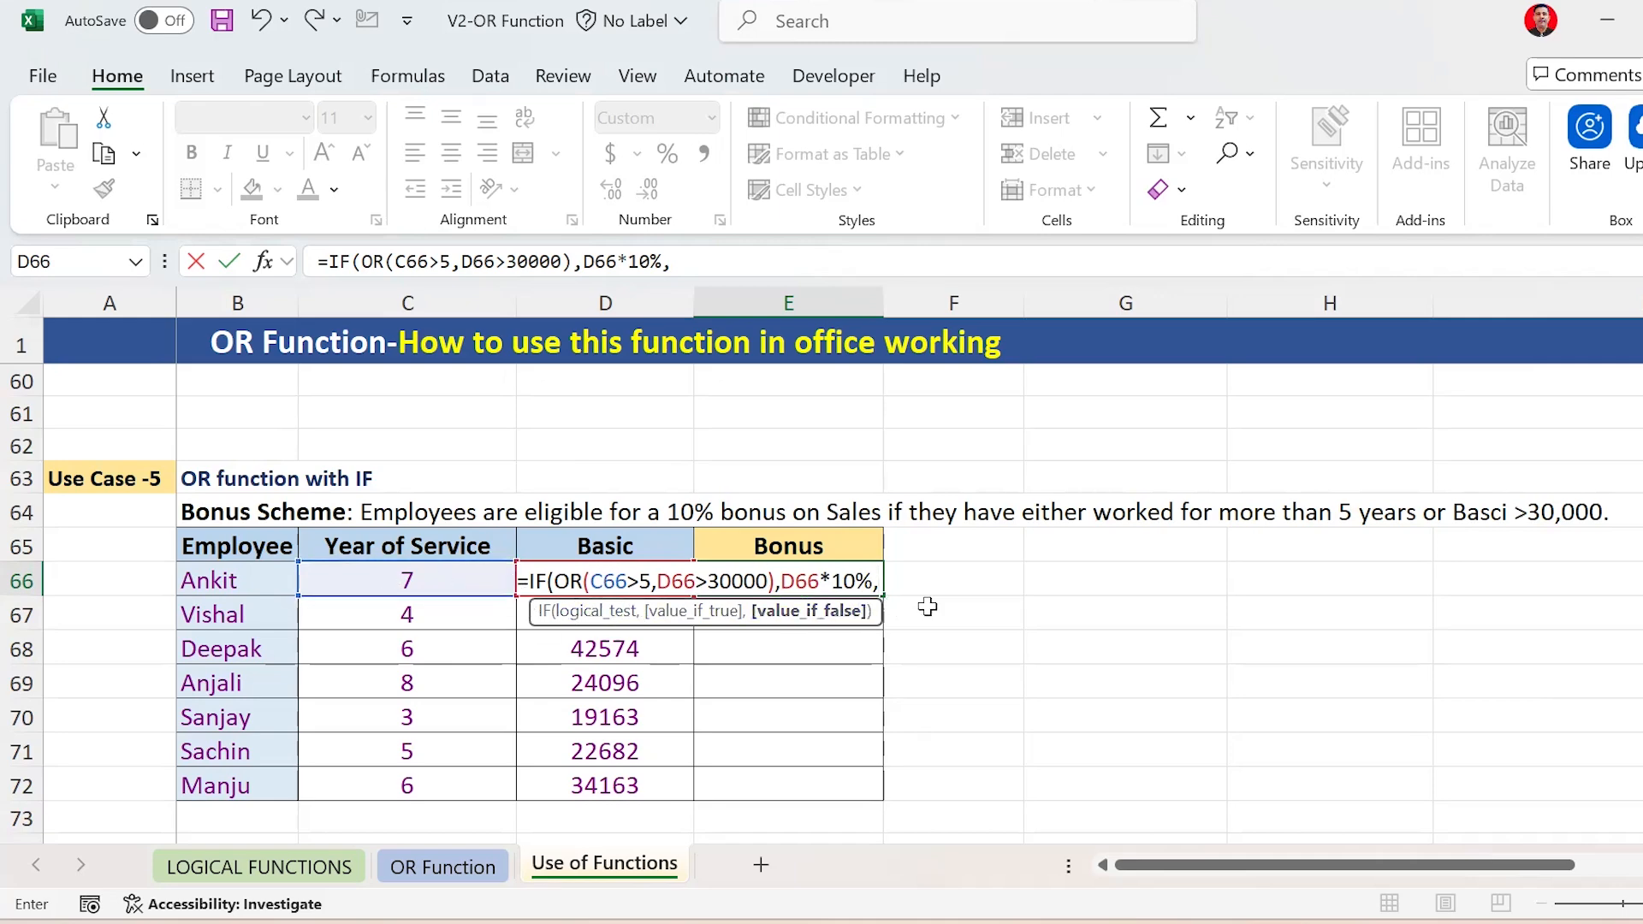
{"action": "type", "text": "0)"}
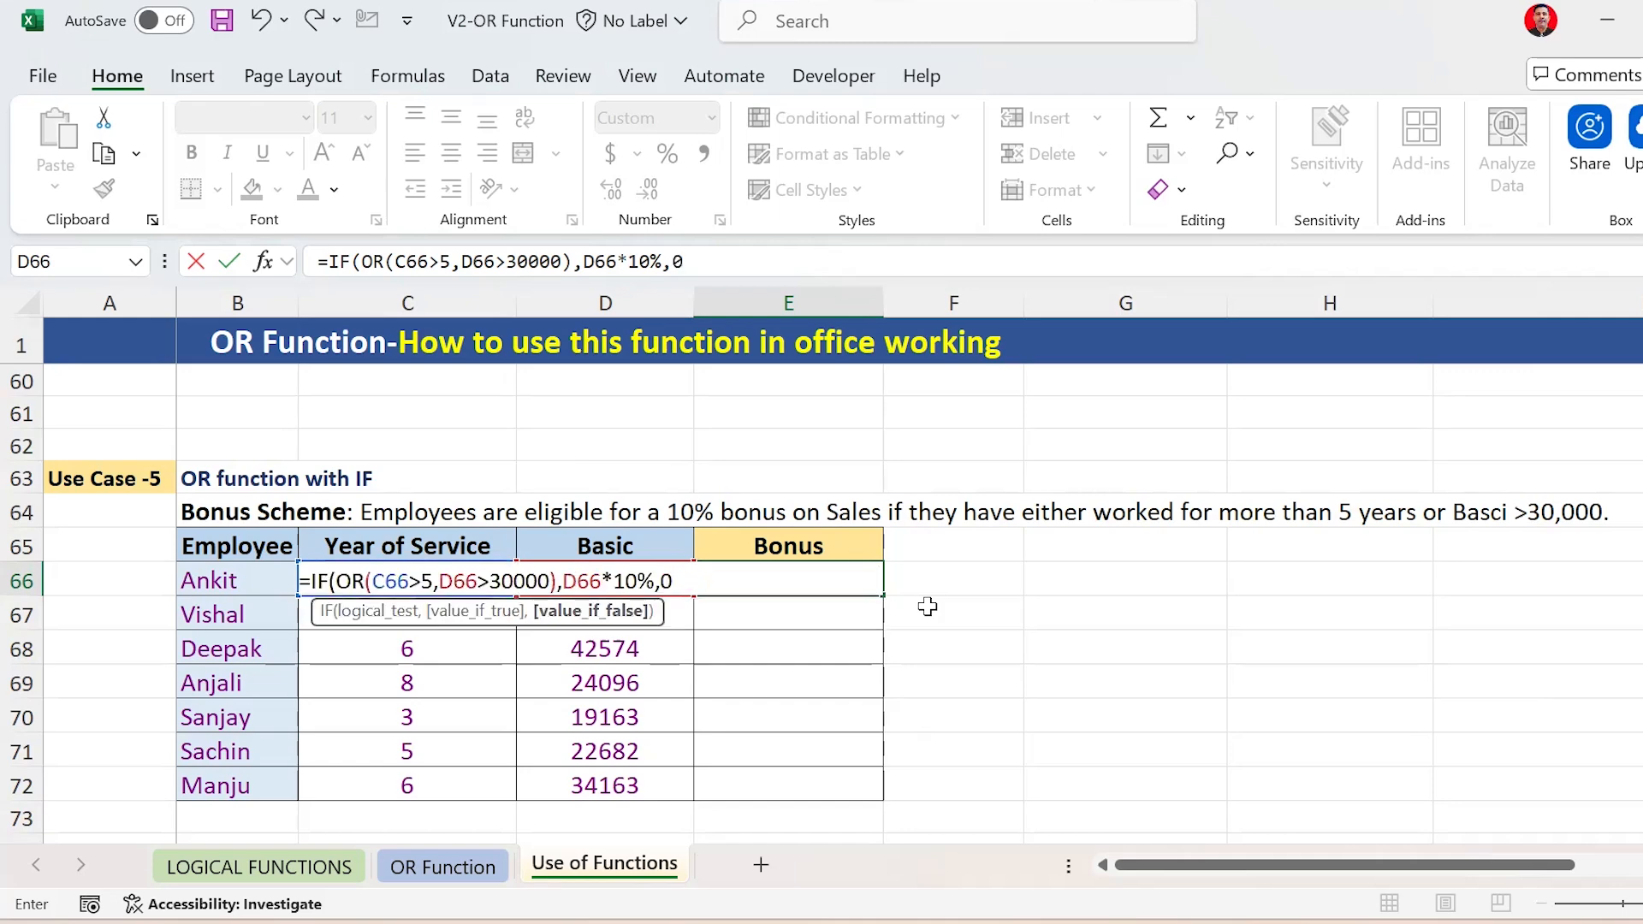
{"action": "key", "text": "ctrl+Return"}
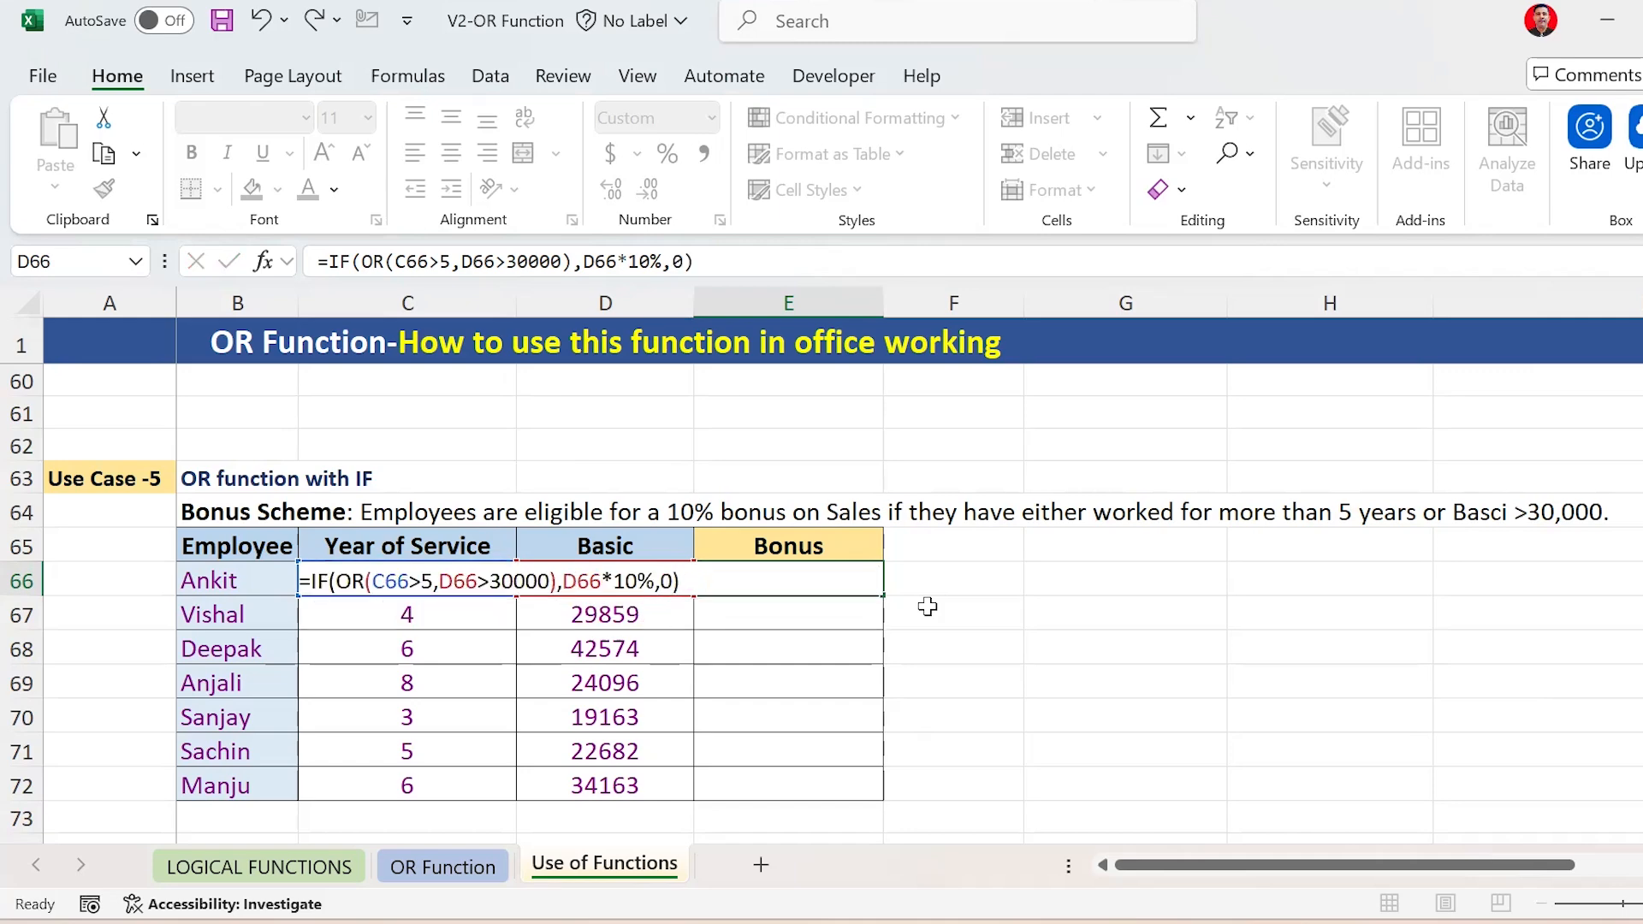
Copy the IF-OR bonus formula from E66 down through E72 and save the workbook
{"action": "key", "text": "ctrl+c"}
{"action": "key", "text": "shift+Down"}
{"action": "key", "text": "shift+Down"}
{"action": "key", "text": "shift+Down"}
{"action": "key", "text": "shift+Down"}
{"action": "key", "text": "shift+Down"}
{"action": "key", "text": "shift+Down"}
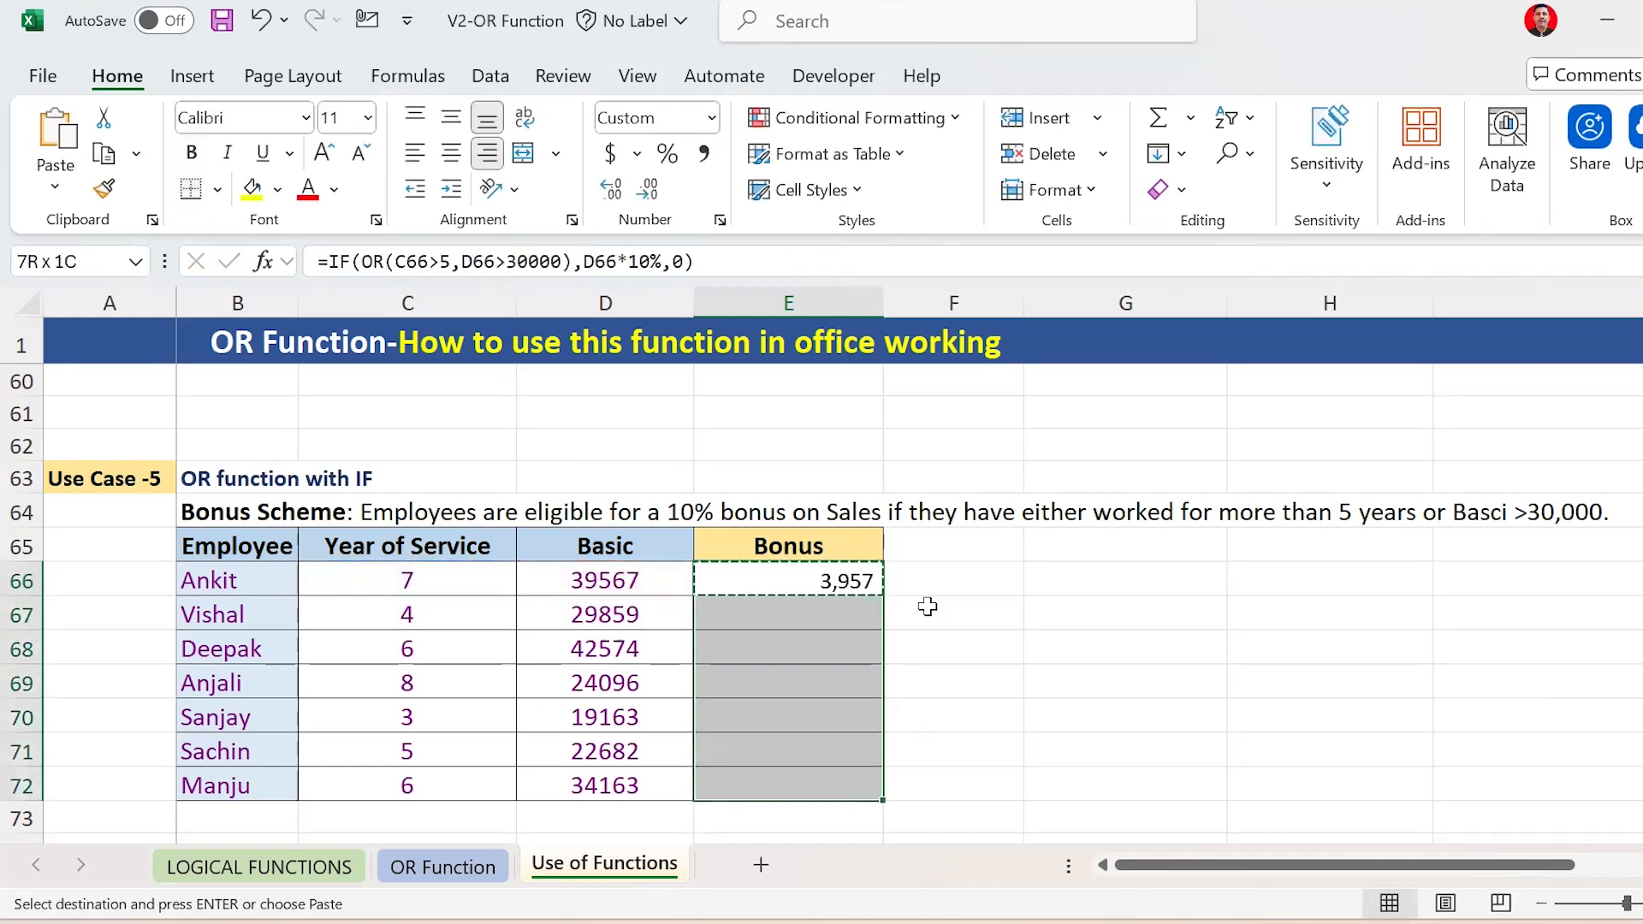
{"action": "key", "text": "Return"}
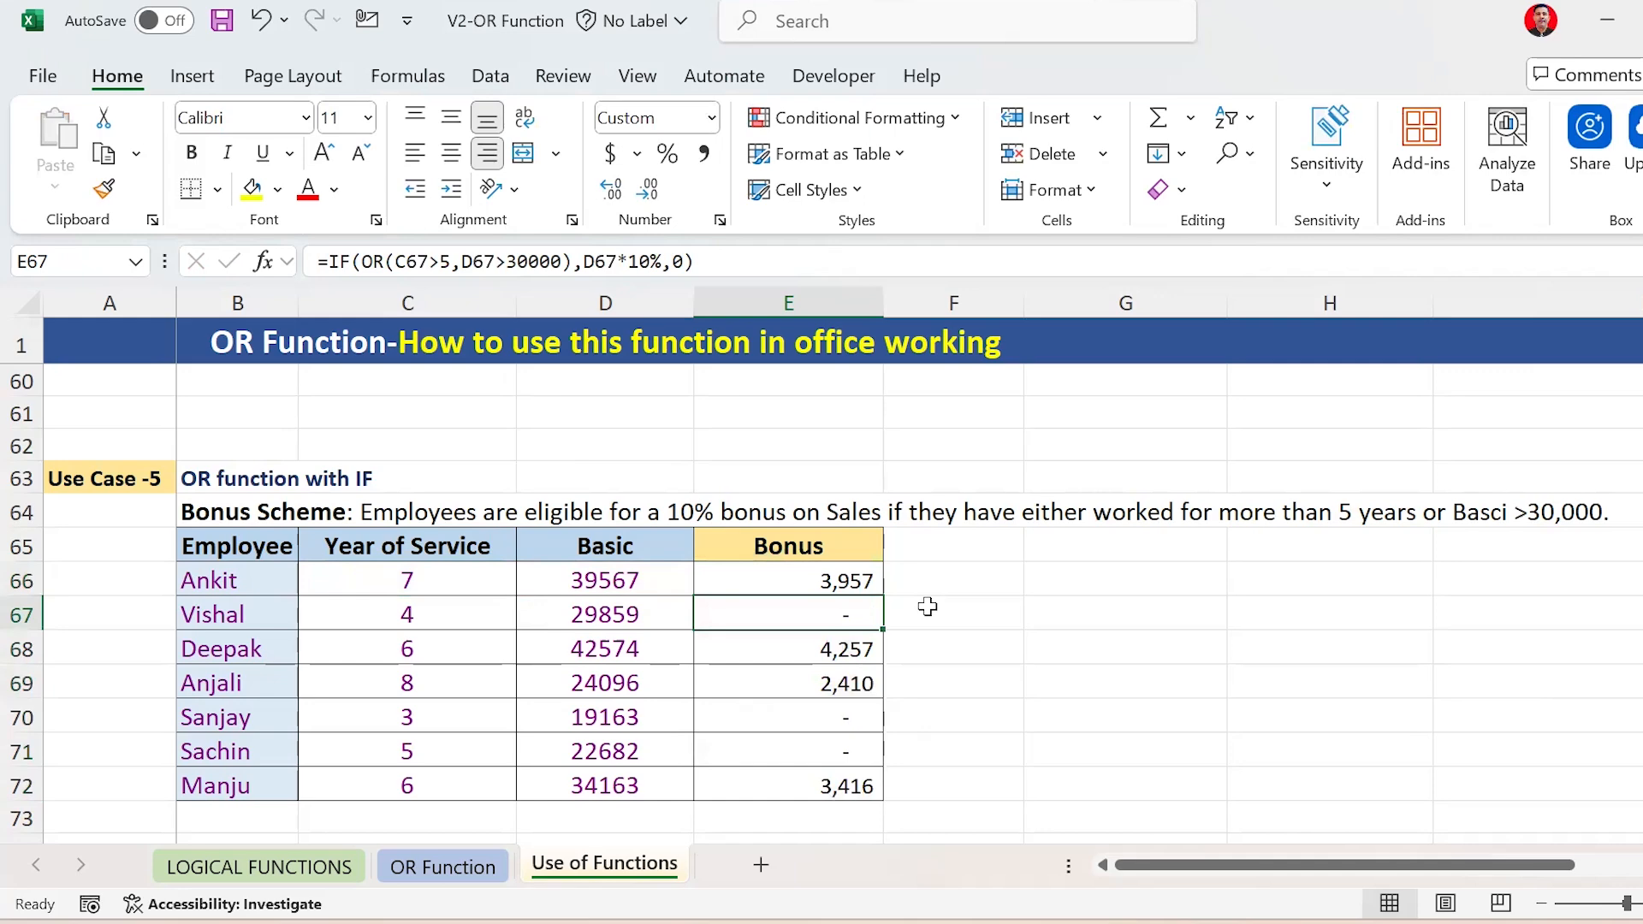
{"action": "key", "text": "ctrl+s"}
Look over the bonus formulas and results down the Bonus column of the Use Case -5 table
{"action": "key", "text": "Down"}
{"action": "key", "text": "Down"}
{"action": "key", "text": "Down"}
{"action": "key", "text": "Down"}
{"action": "key", "text": "Down"}
{"action": "key", "text": "Down"}
{"action": "key", "text": "Down"}
{"action": "key", "text": "Down"}
{"action": "key", "text": "Down"}
{"action": "key", "text": "Down"}
{"action": "key", "text": "Down"}
{"action": "key", "text": "Down"}
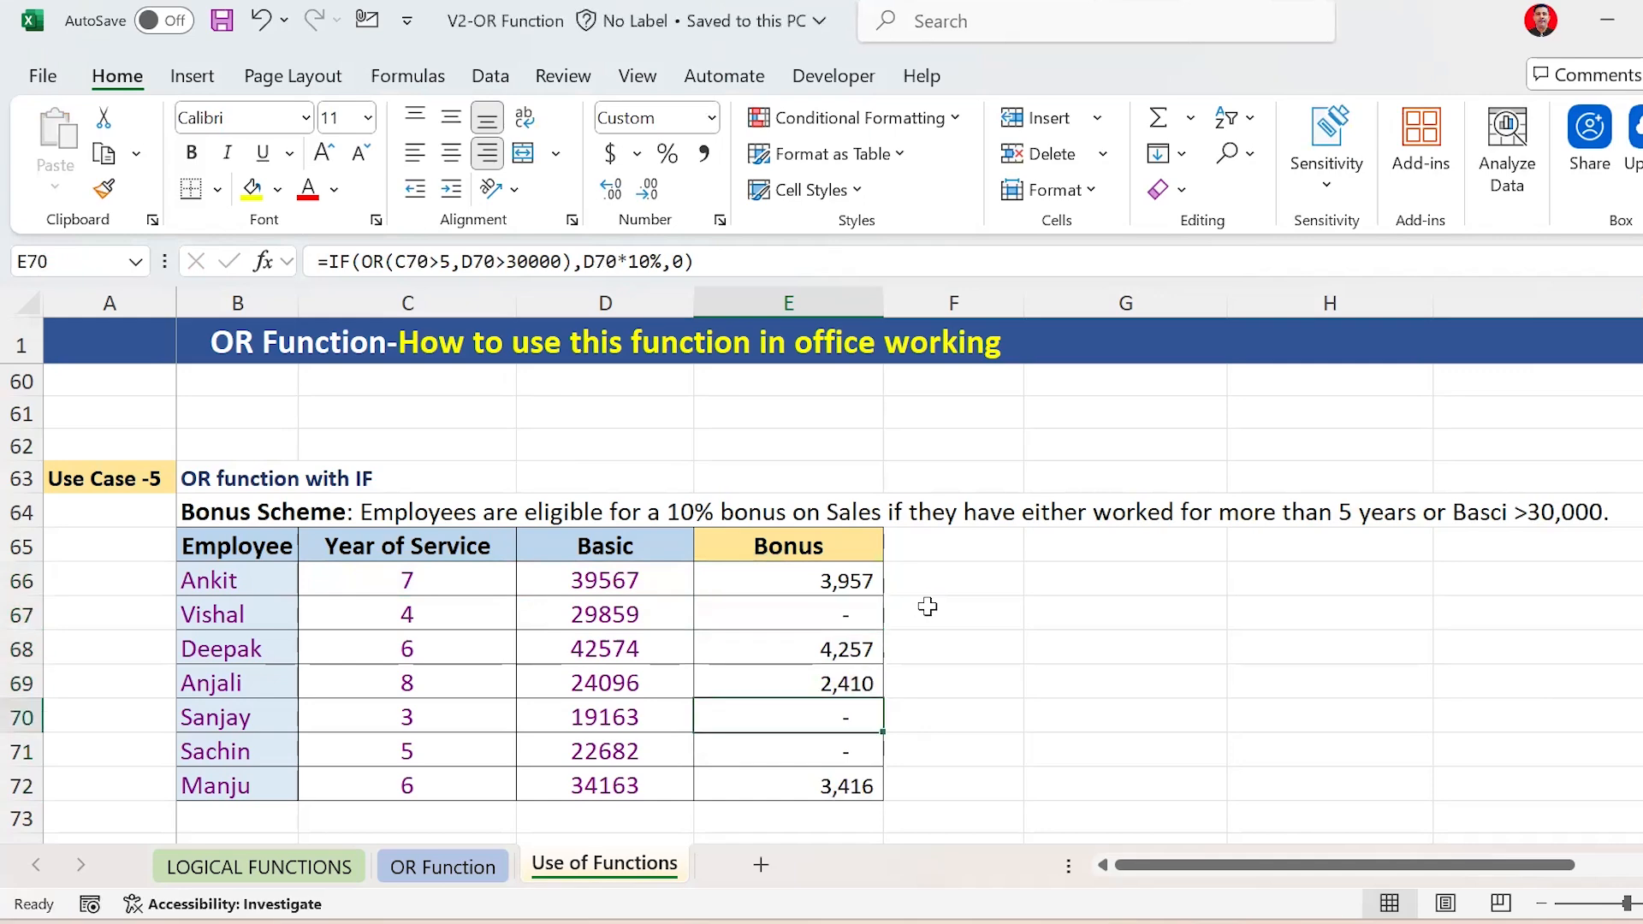
{"action": "key", "text": "Up"}
{"action": "key", "text": "Up"}
{"action": "key", "text": "Up"}
{"action": "key", "text": "Up"}
{"action": "key", "text": "Up"}
{"action": "key", "text": "Up"}
{"action": "key", "text": "Up"}
{"action": "key", "text": "Up"}
{"action": "key", "text": "Up"}
{"action": "key", "text": "Up"}
{"action": "key", "text": "Up"}
{"action": "key", "text": "Up"}
{"action": "key", "text": "Up"}
{"action": "key", "text": "Up"}
{"action": "key", "text": "Up"}
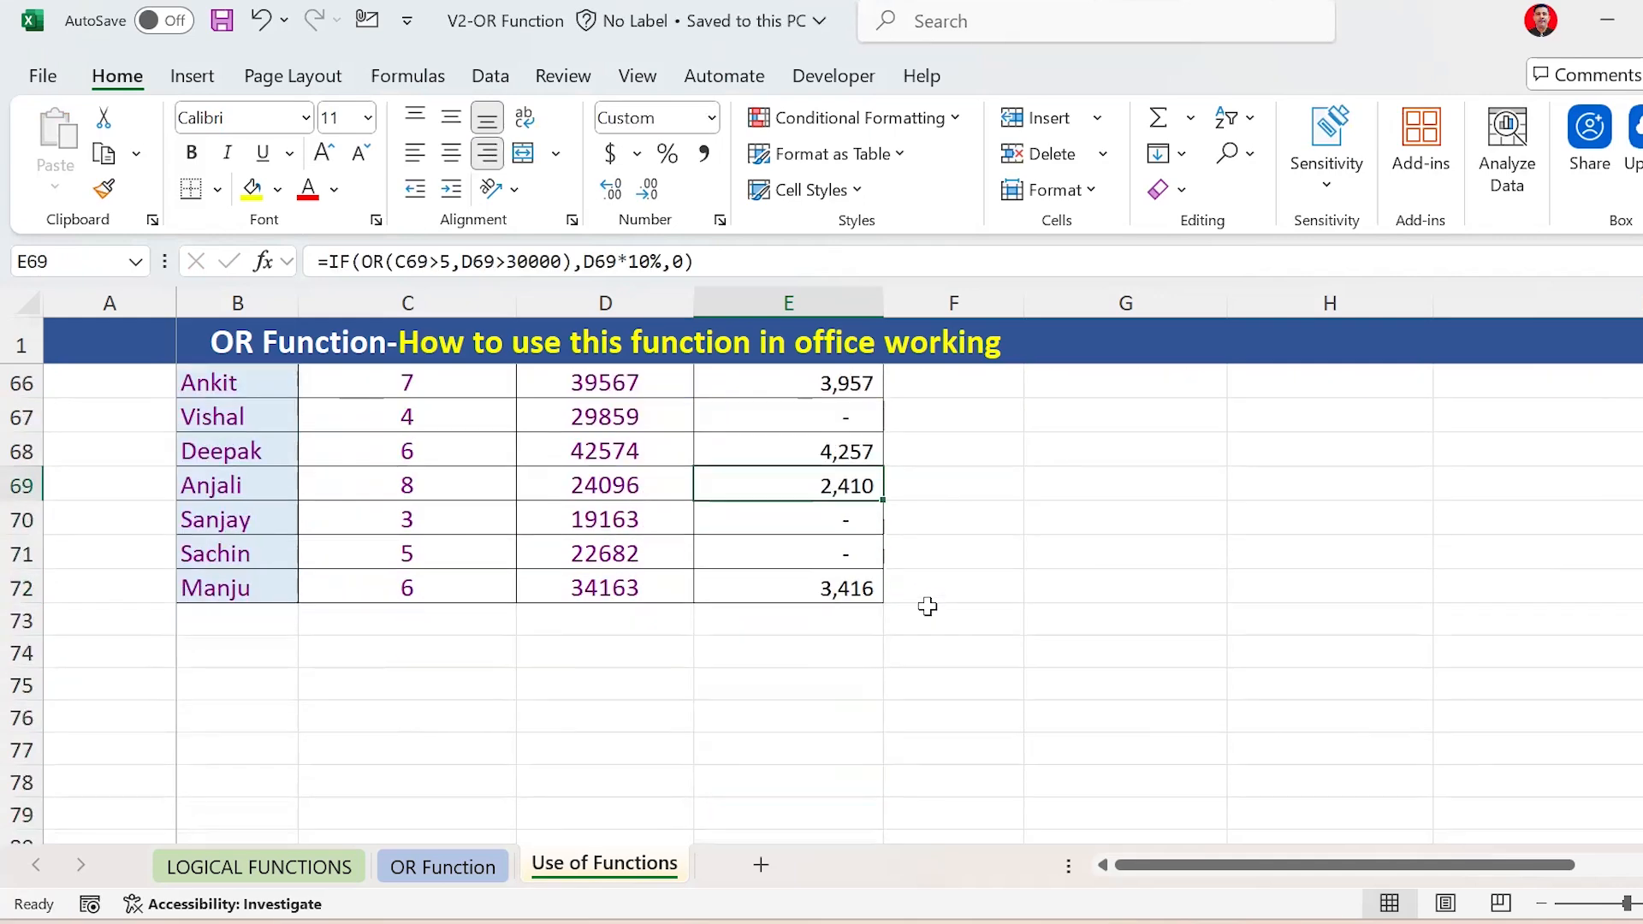
{"action": "key", "text": "Down"}
{"action": "key", "text": "Down"}
{"action": "key", "text": "Up"}
{"action": "key", "text": "Up"}
{"action": "key", "text": "Up"}
{"action": "key", "text": "Up"}
{"action": "key", "text": "Up"}
{"action": "key", "text": "Up"}
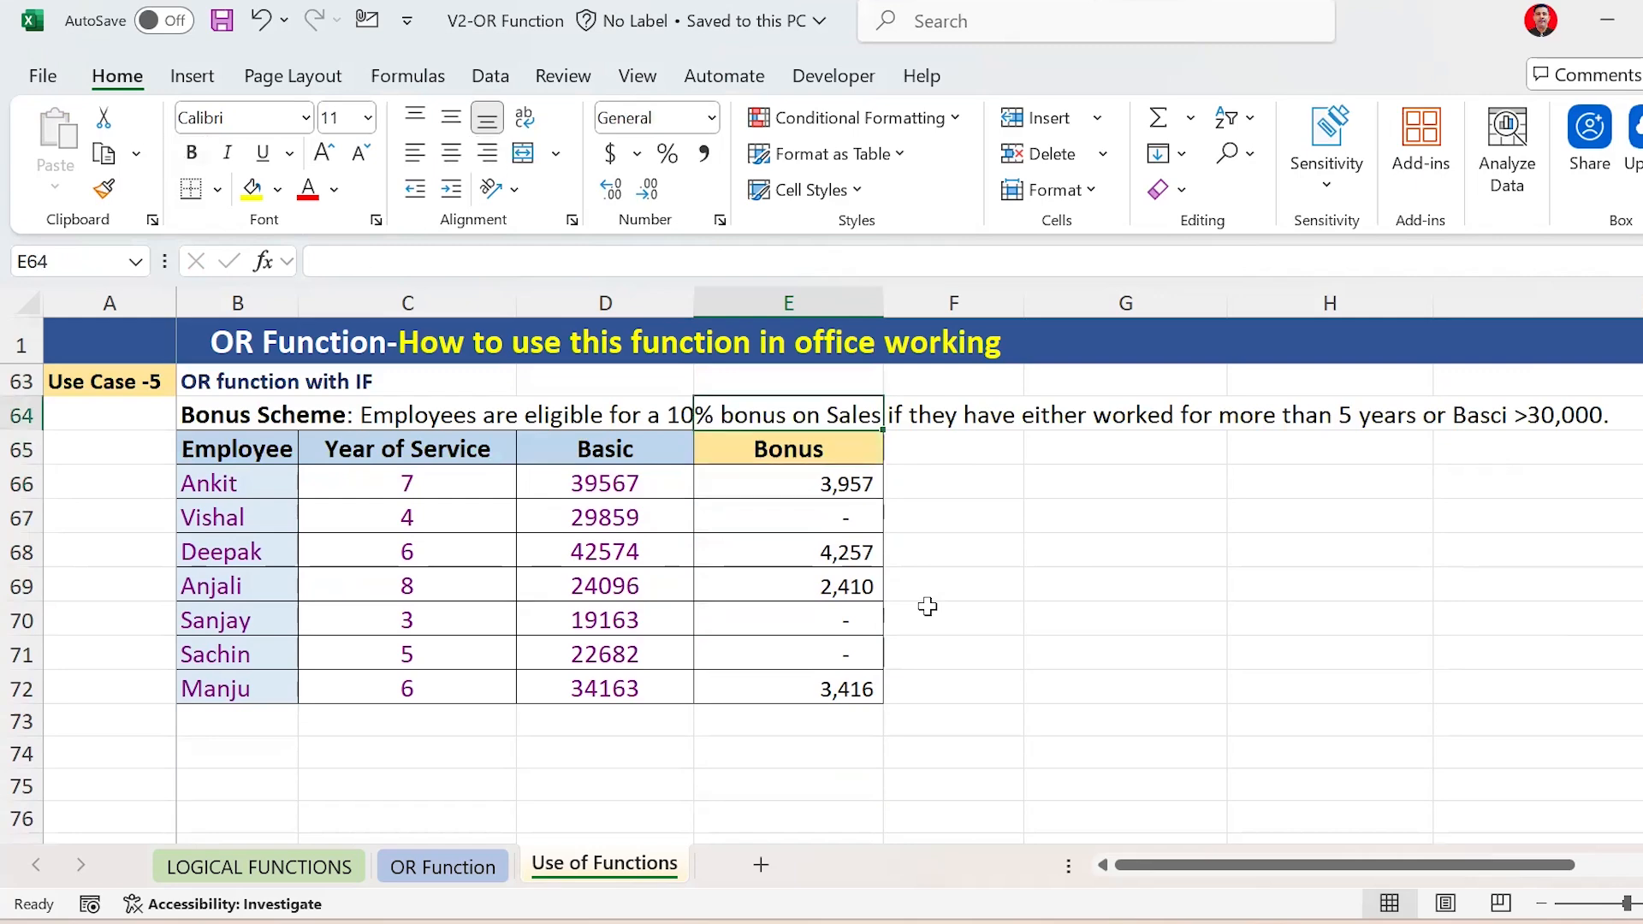
Go back over the Use Case -5 table headings and select the use case label in A63
{"action": "key", "text": "ctrl+Down"}
{"action": "key", "text": "ctrl+Left"}
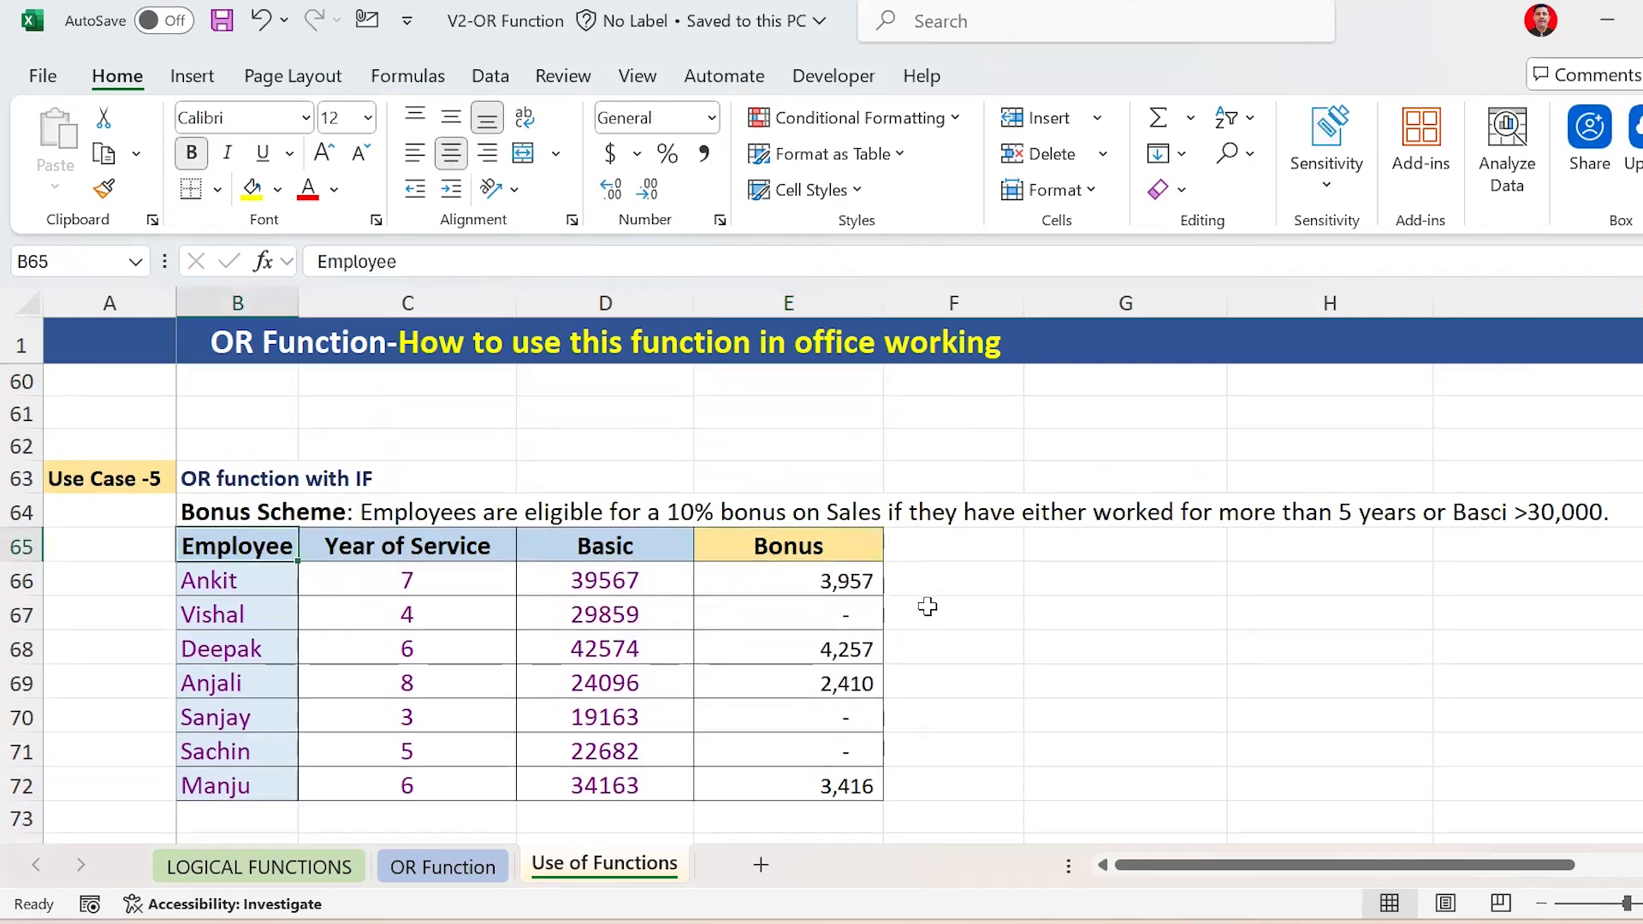
{"action": "key", "text": "Right"}
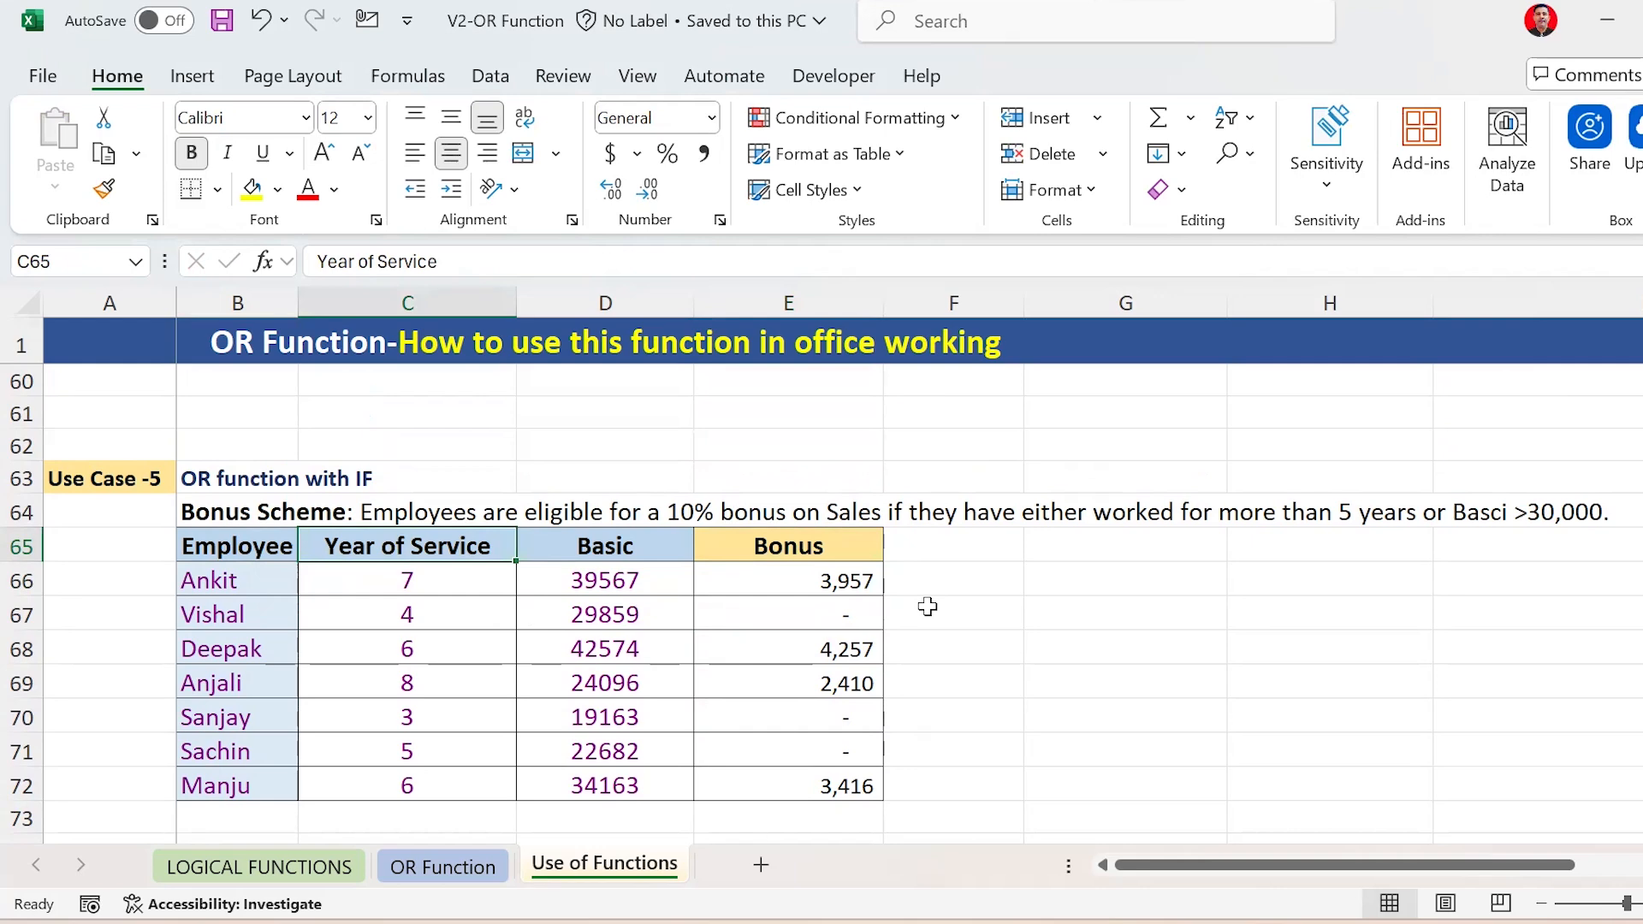
{"action": "key", "text": "Left"}
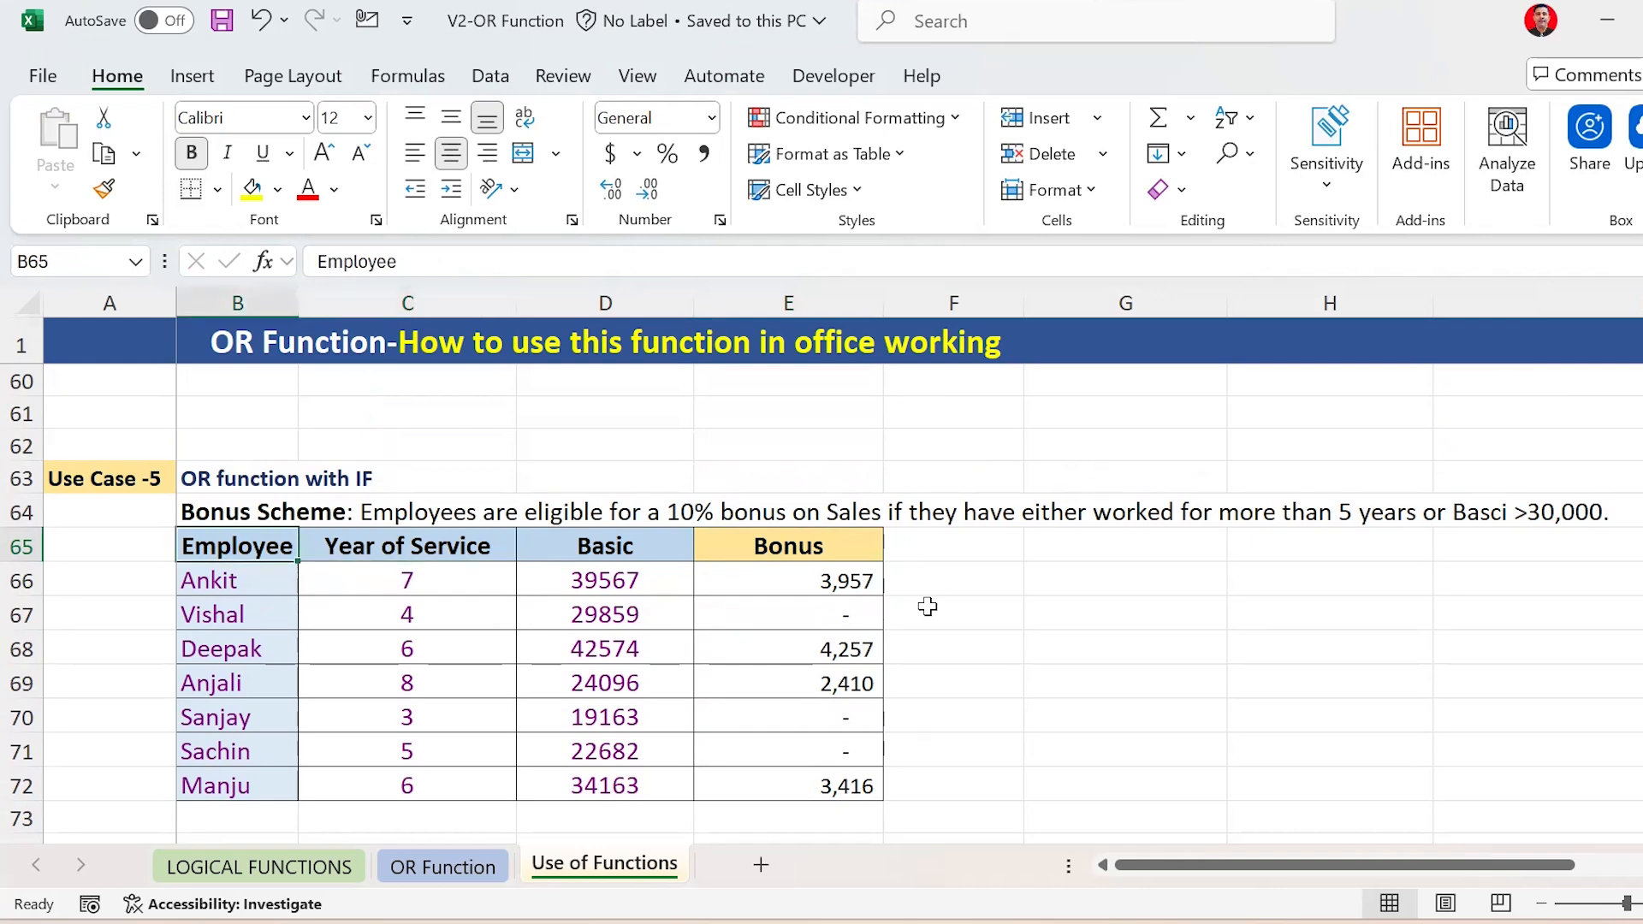
{"action": "key", "text": "Left"}
{"action": "key", "text": "Up"}
{"action": "key", "text": "Up"}
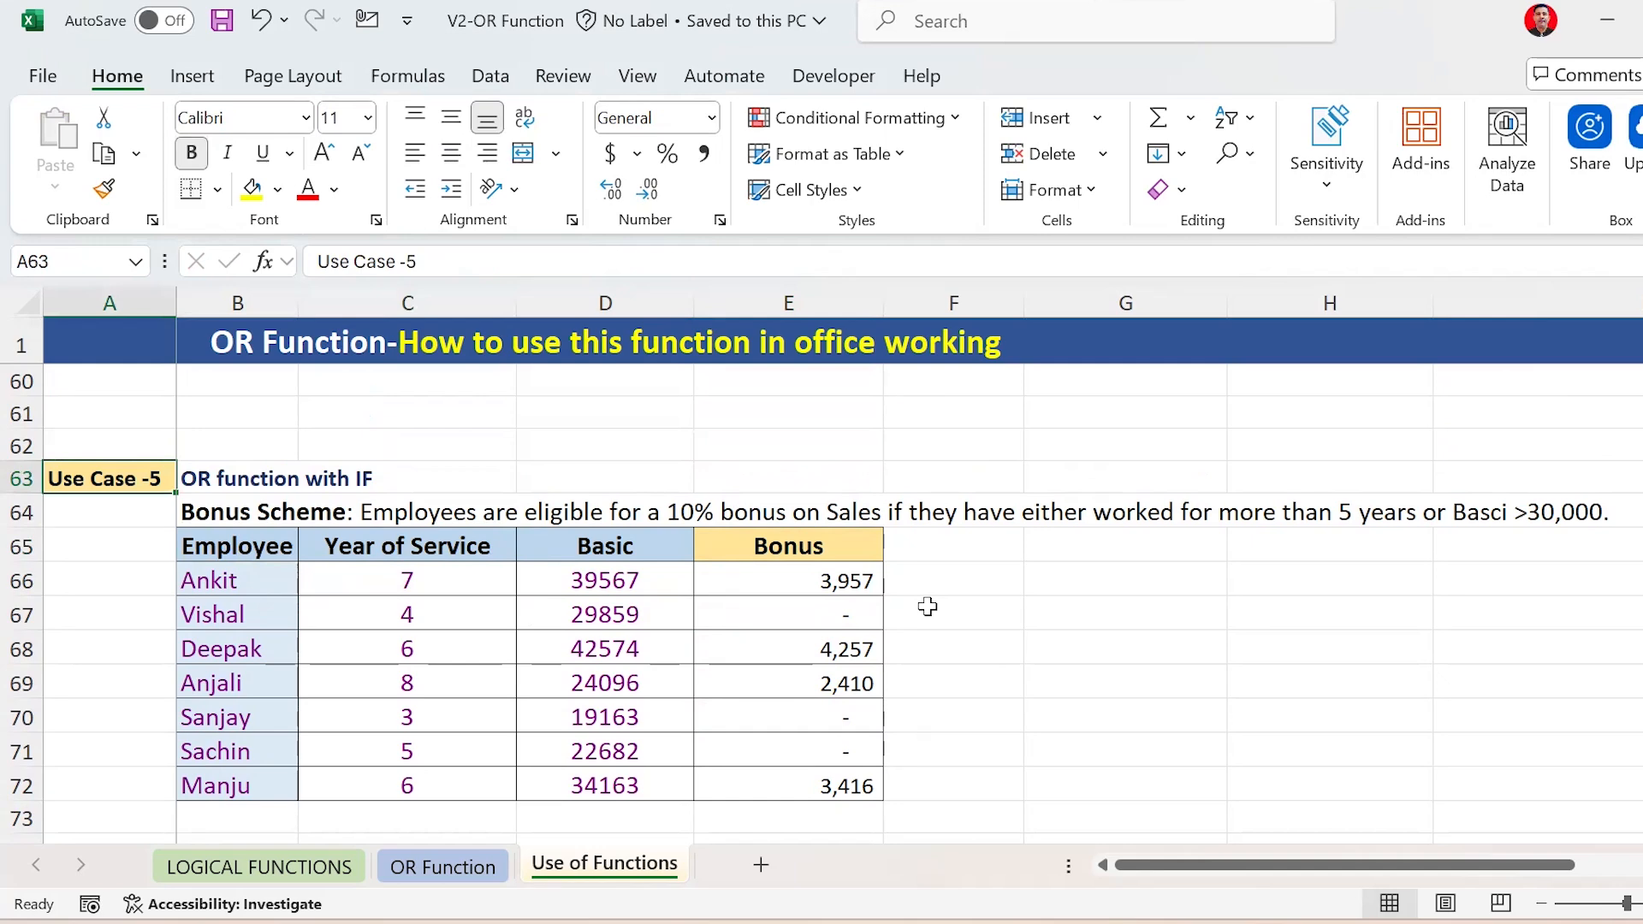
Switch to the LOGICAL FUNCTIONS sheet and point out the NOT function's row, ending on cell B5
{"action": "key", "text": "ctrl+Page_Up"}
{"action": "key", "text": "ctrl+Page_Up"}
{"action": "key", "text": "shift+space"}
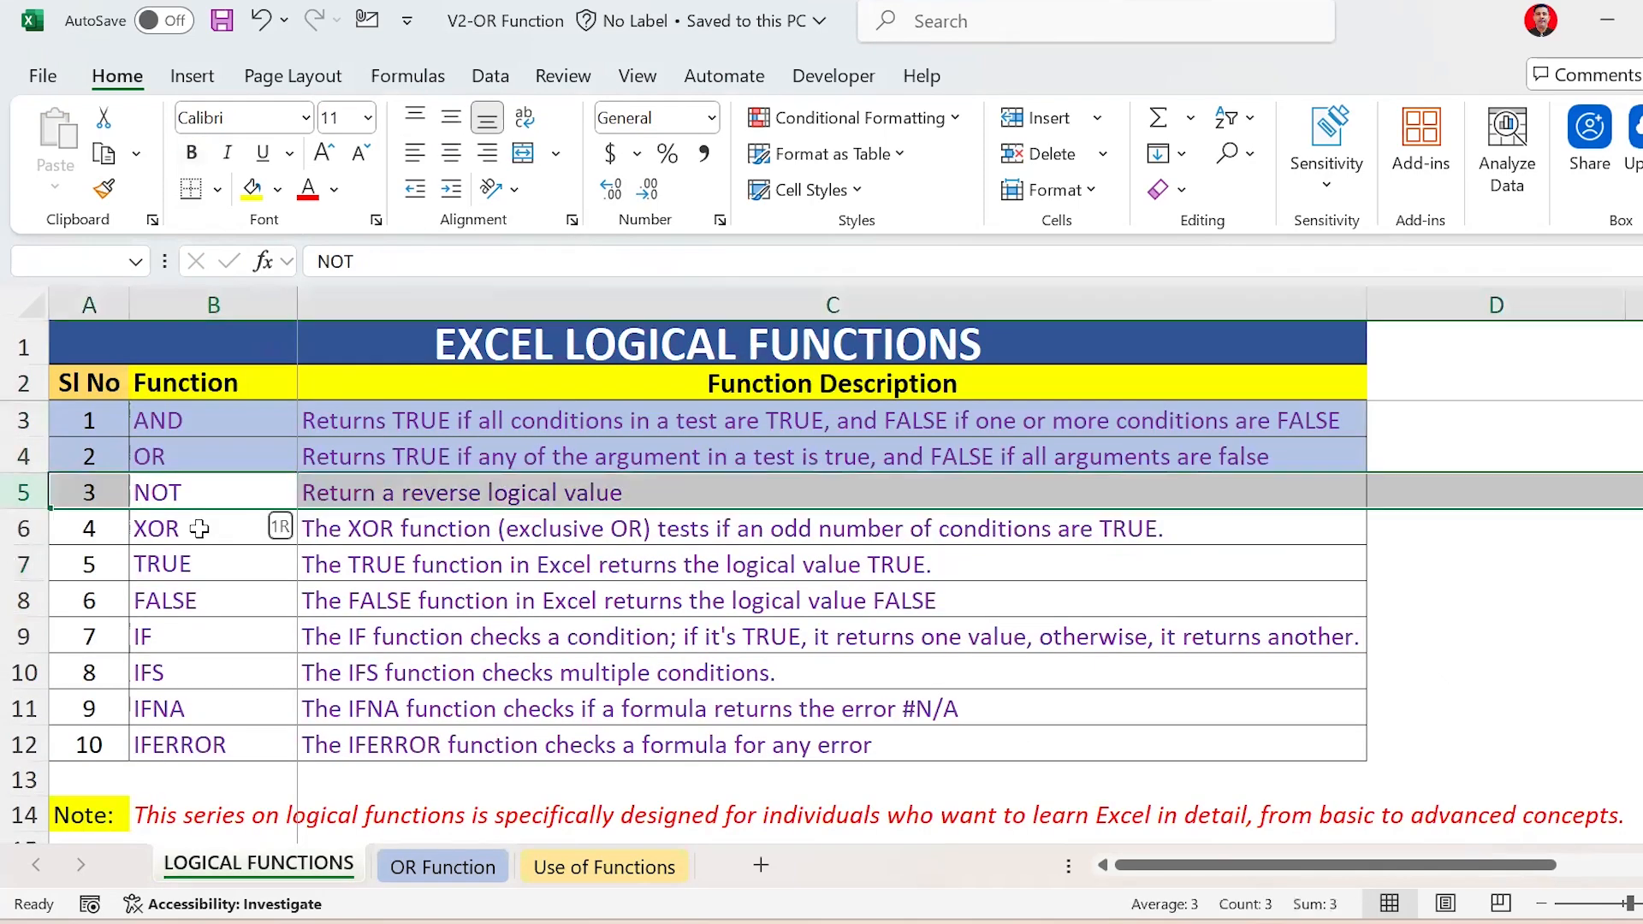
{"action": "key", "text": "Down"}
{"action": "key", "text": "Up"}
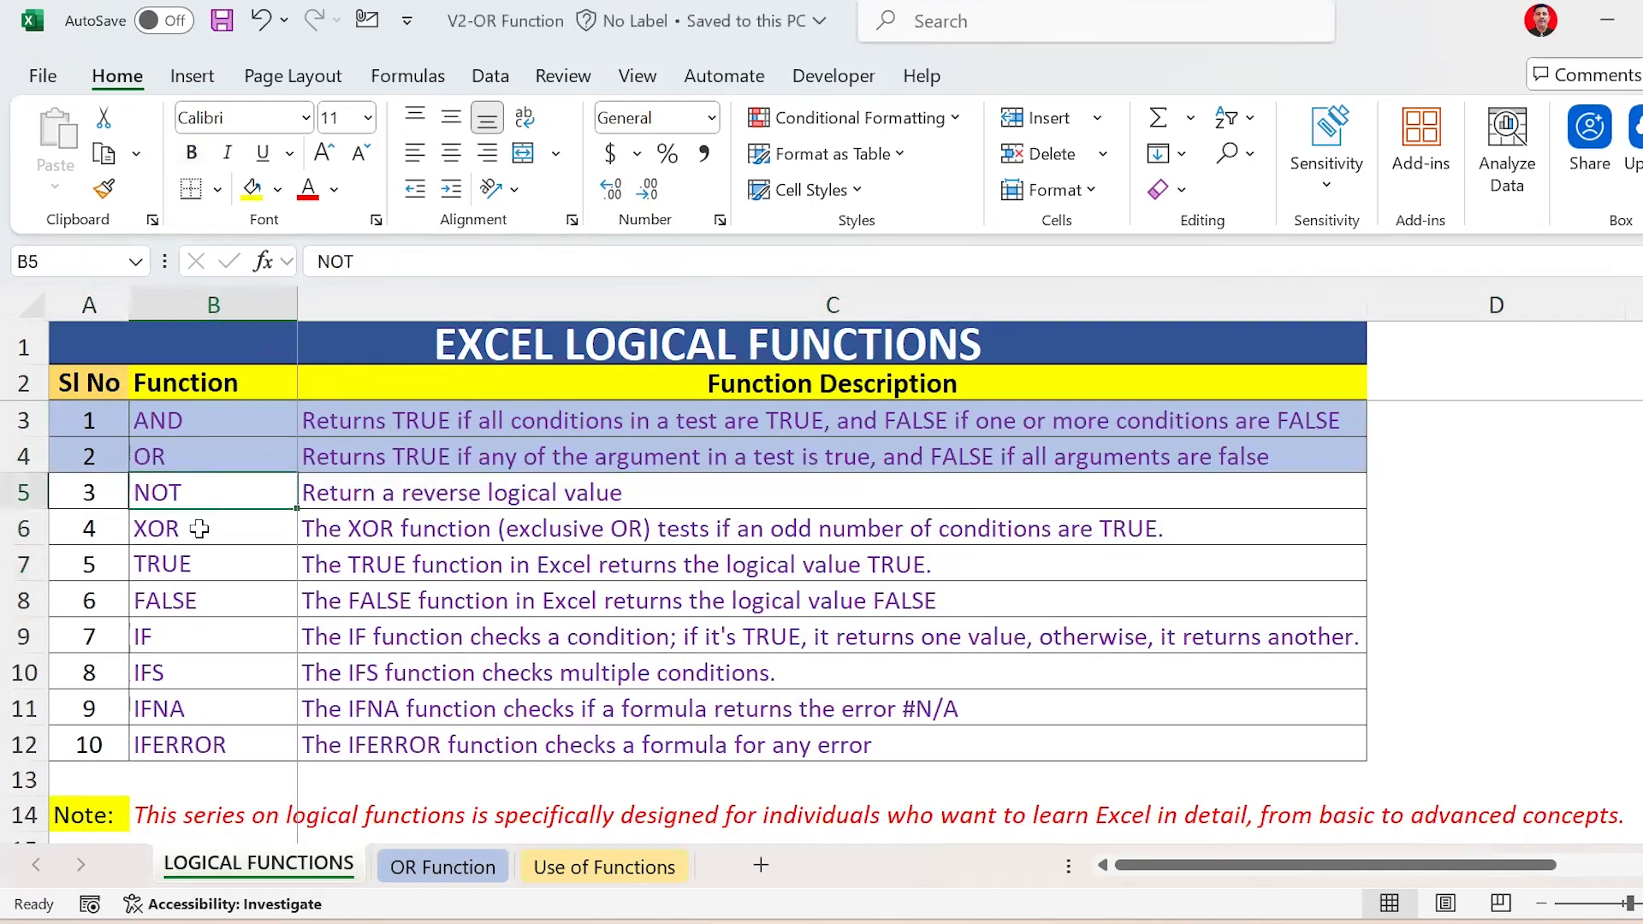